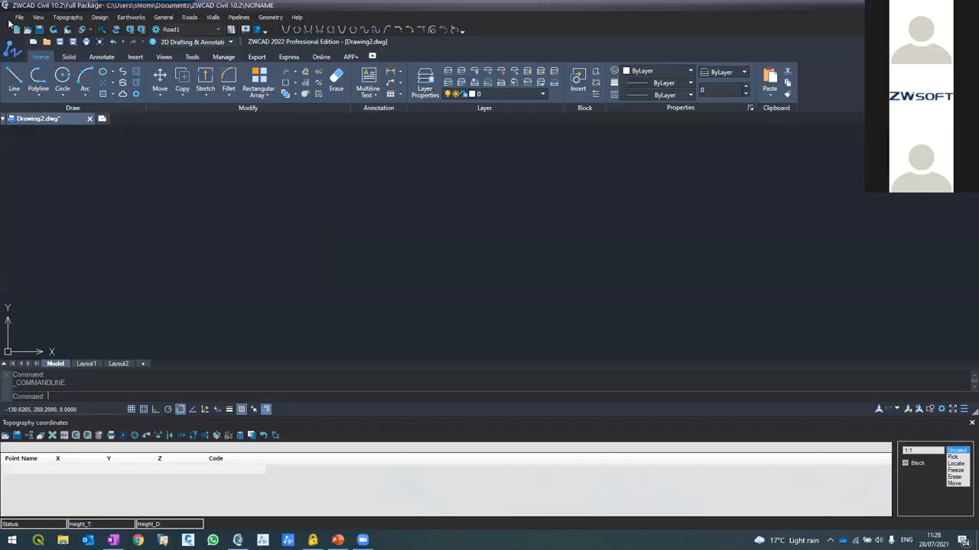
pyautogui.click(16, 19)
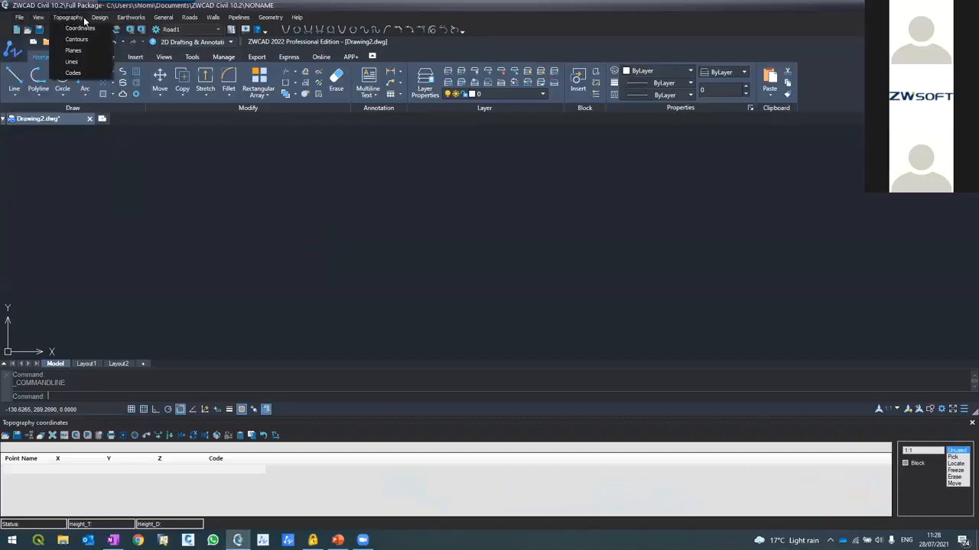
pyautogui.moveTo(56, 21)
pyautogui.moveTo(126, 19)
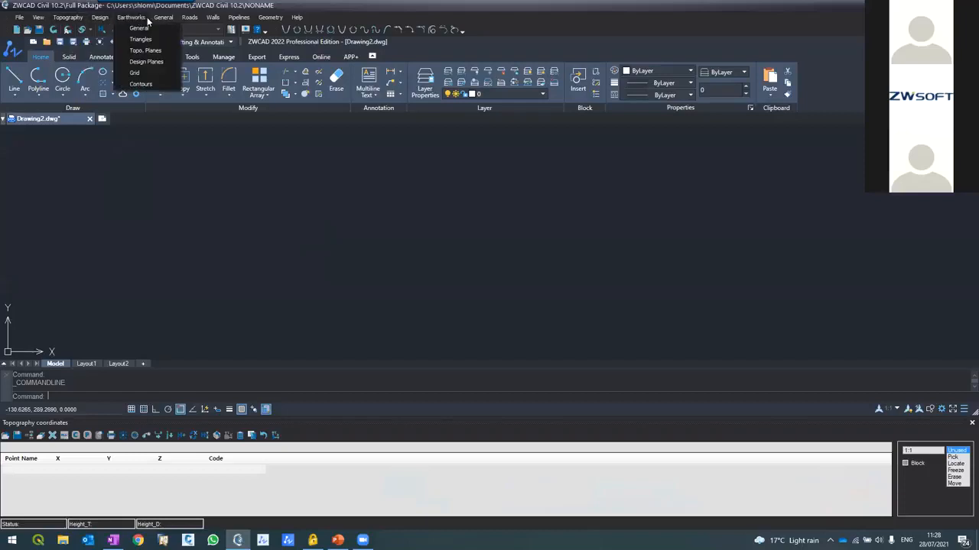
pyautogui.moveTo(193, 19)
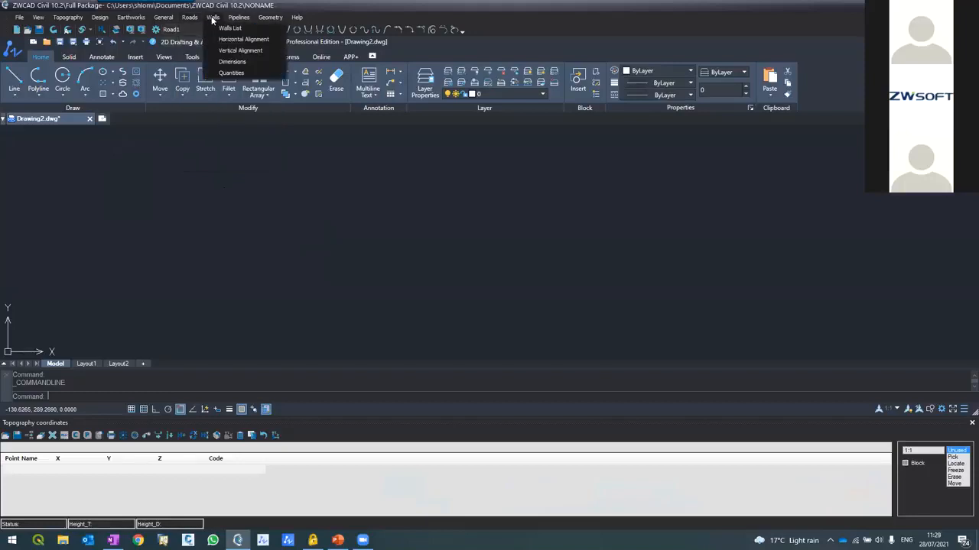
pyautogui.moveTo(264, 22)
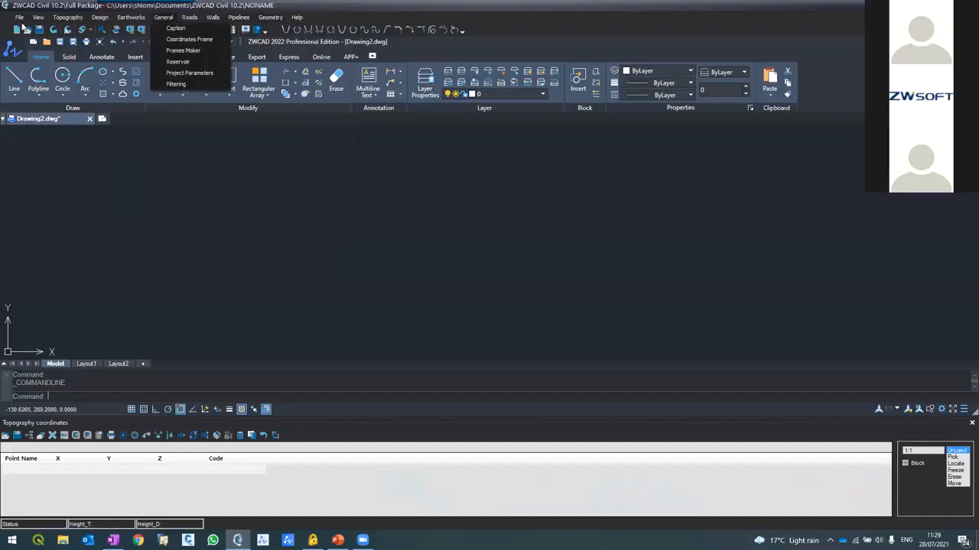
pyautogui.click(262, 180)
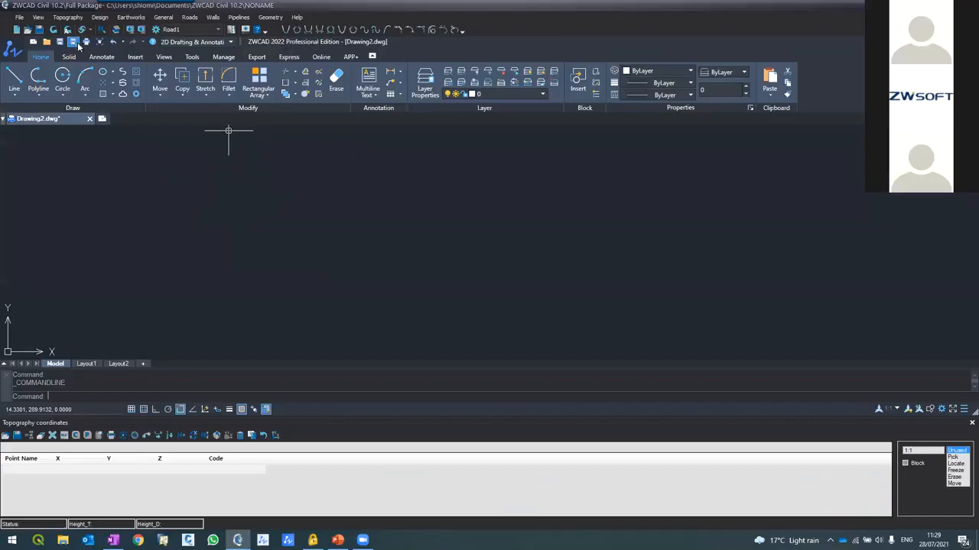
# Review the general configuration settings and the CAD versions offered for auto launch, leaving the settings as they are.
pyautogui.click(19, 17)
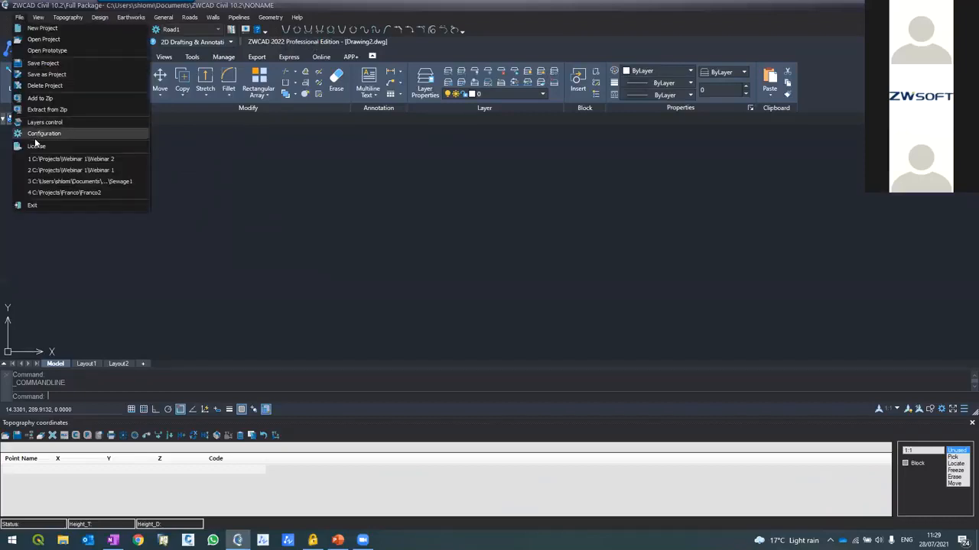
pyautogui.click(35, 134)
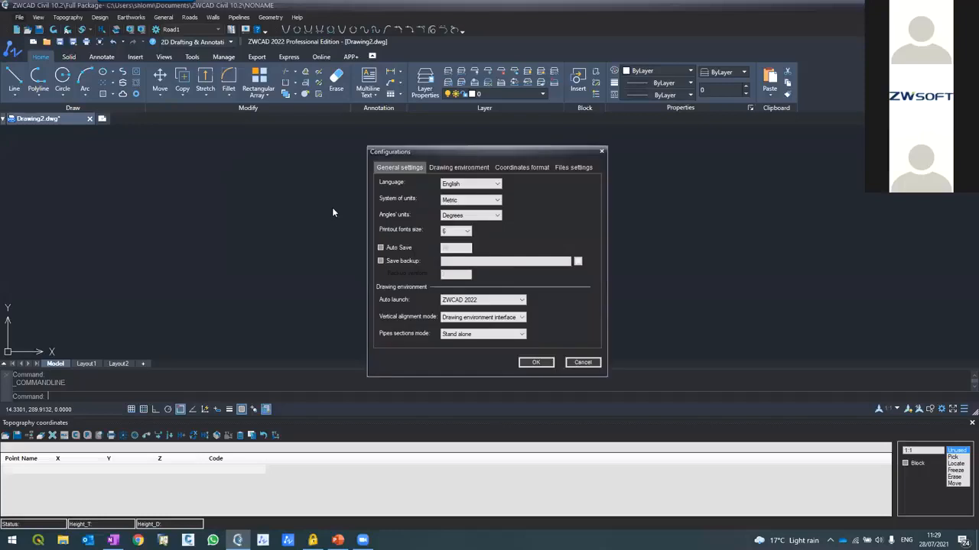
pyautogui.click(459, 302)
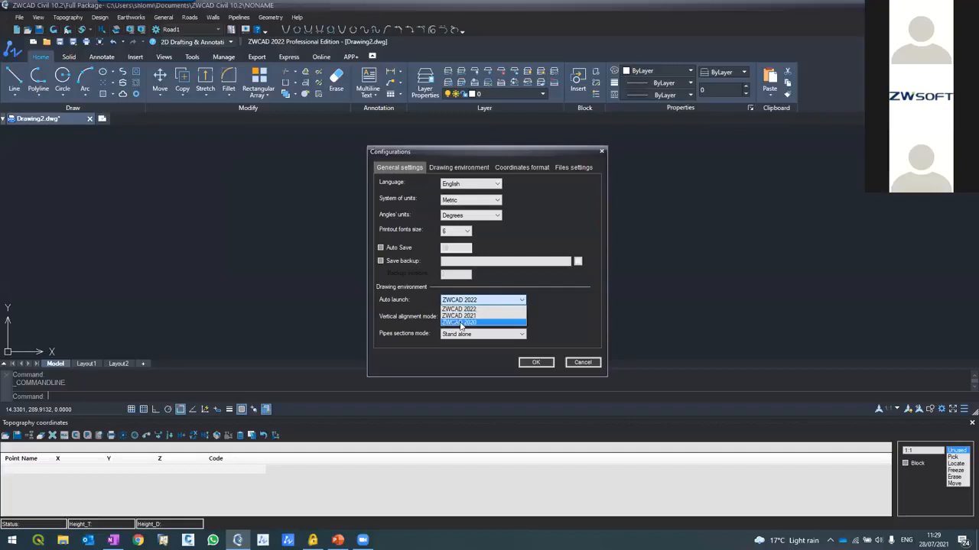
pyautogui.click(566, 365)
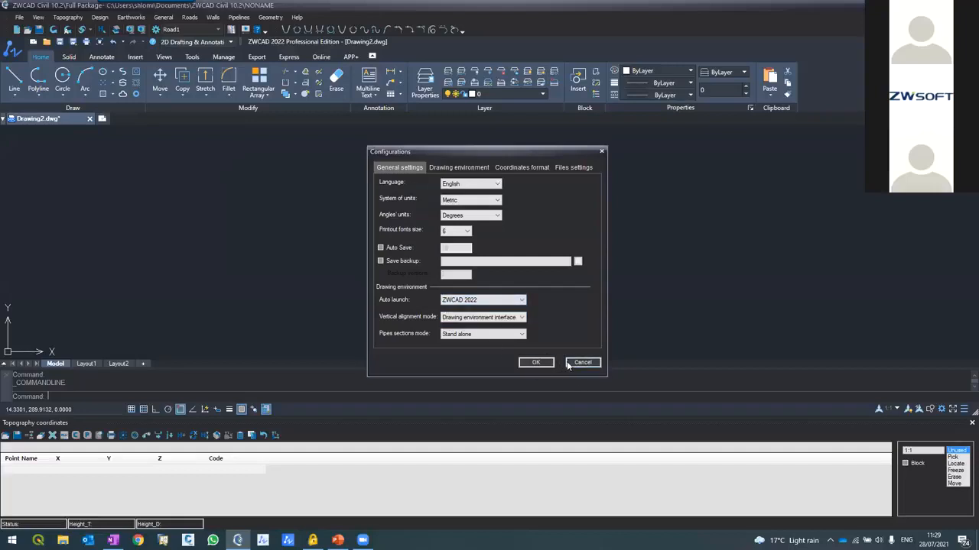
pyautogui.click(569, 363)
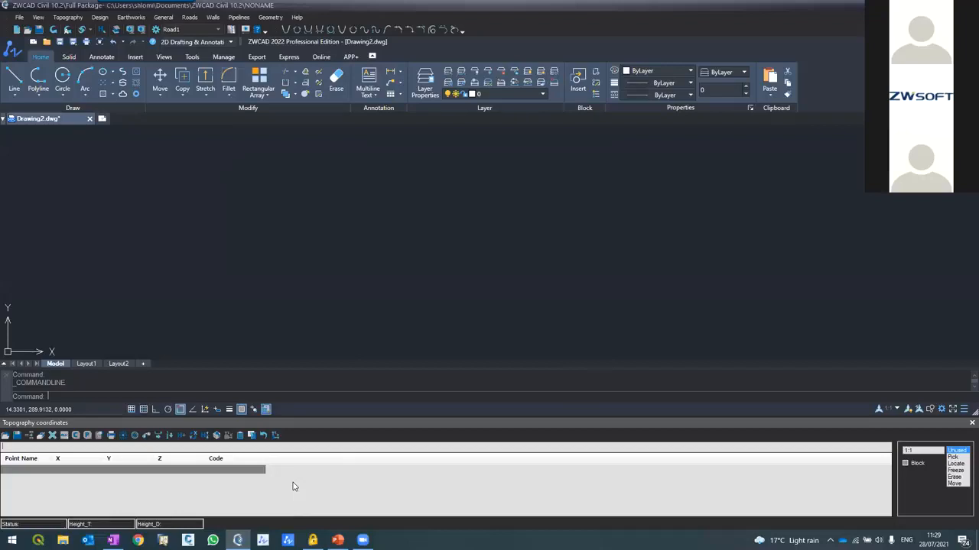
# Start a new project and browse to the Projects folder on drive C for its location.
pyautogui.click(17, 16)
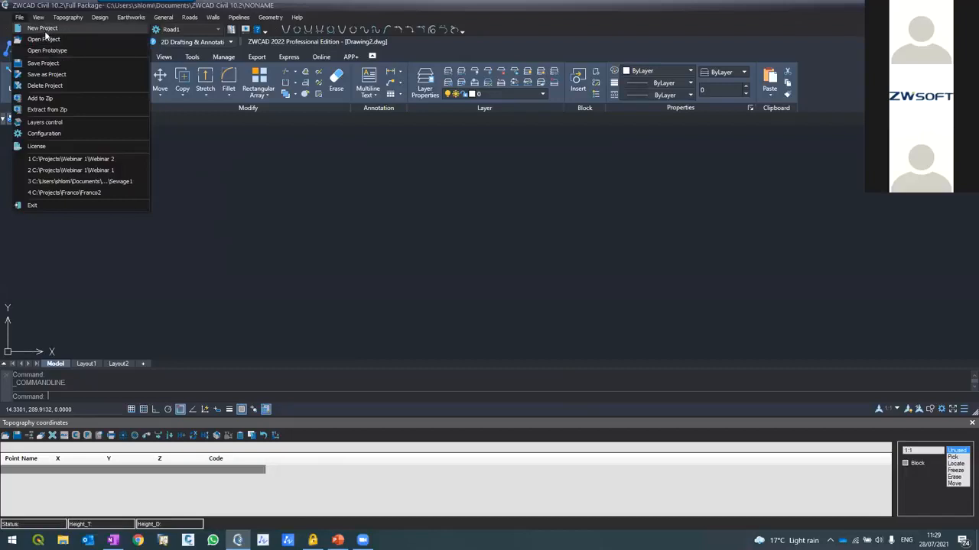
pyautogui.click(43, 29)
pyautogui.click(562, 305)
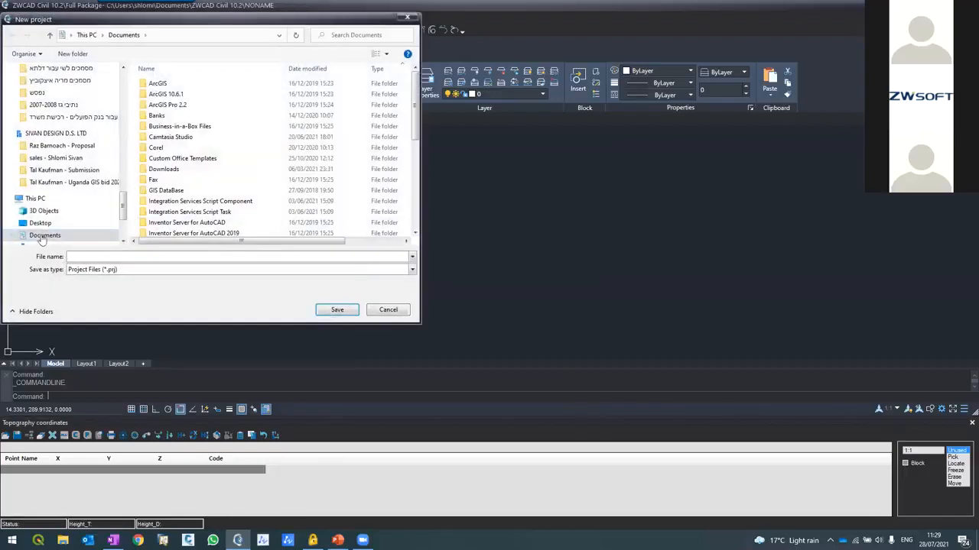
pyautogui.scroll(-2, 57, 210)
pyautogui.scroll(-1, 58, 208)
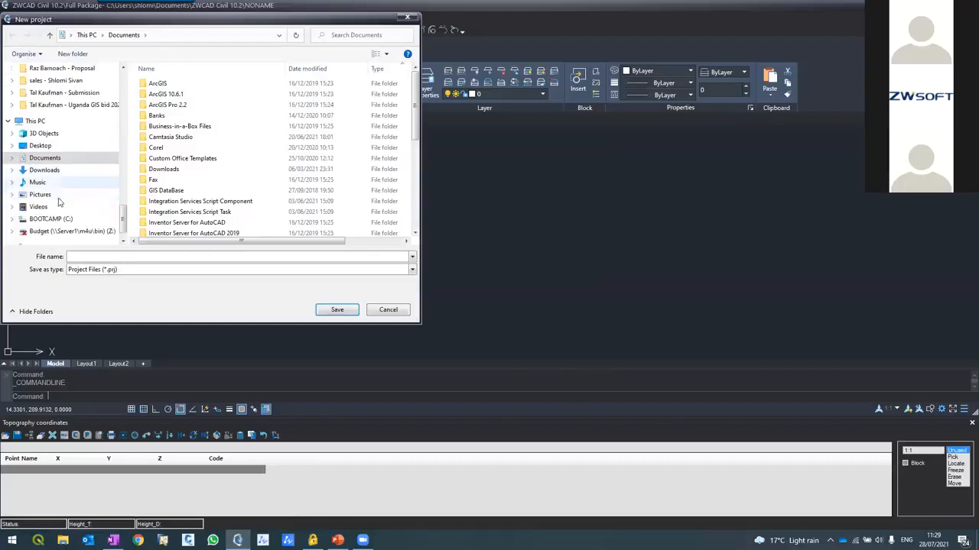
pyautogui.click(60, 218)
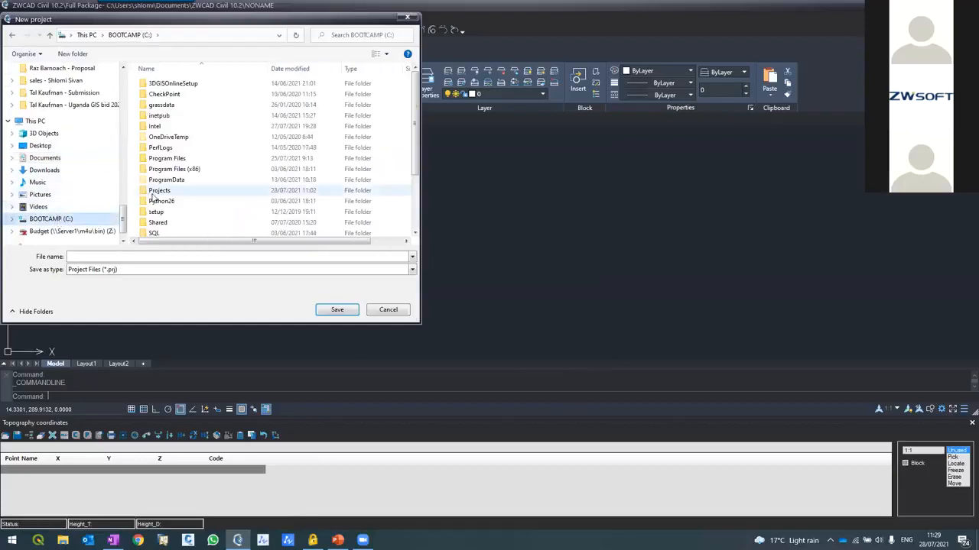
pyautogui.scroll(-3, 161, 130)
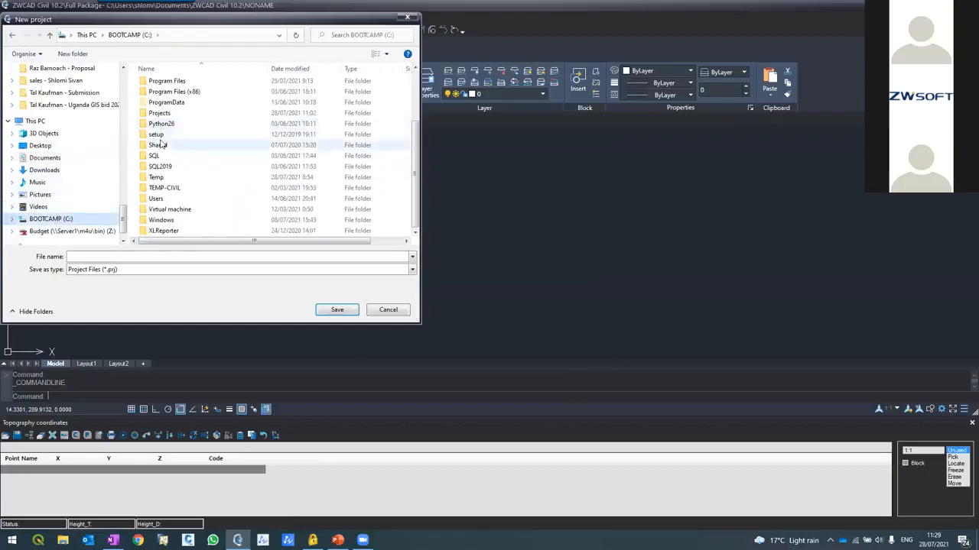
pyautogui.doubleClick(156, 113)
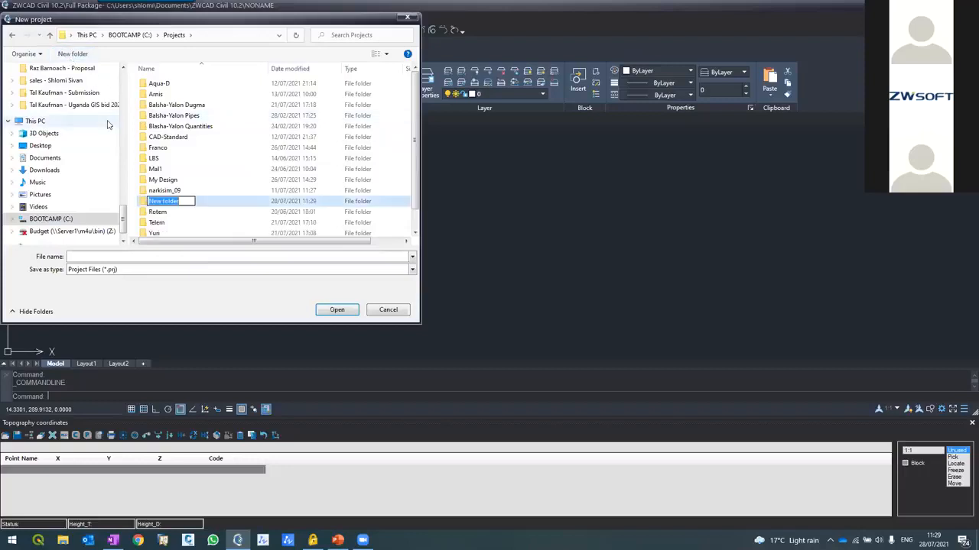
# Create a new folder named "Webinar 1" inside the Projects folder.
pyautogui.write('WEbina')
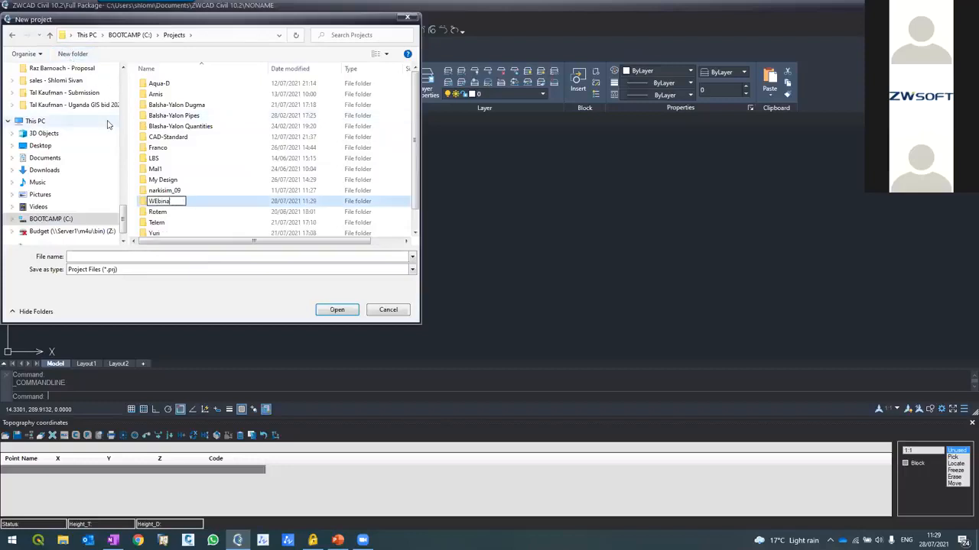
pyautogui.press('BackSpace')
pyautogui.press('BackSpace')
pyautogui.press('BackSpace')
pyautogui.press('BackSpace')
pyautogui.write('ebinar 1')
pyautogui.press('Return')
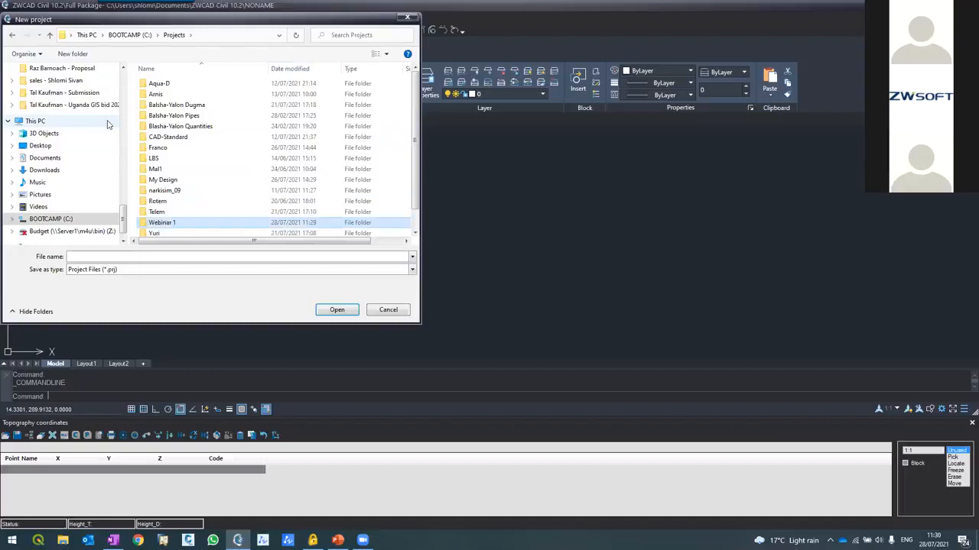
# Save the new project as "Webinar 1" inside the Webinar 1 folder.
pyautogui.press('Return')
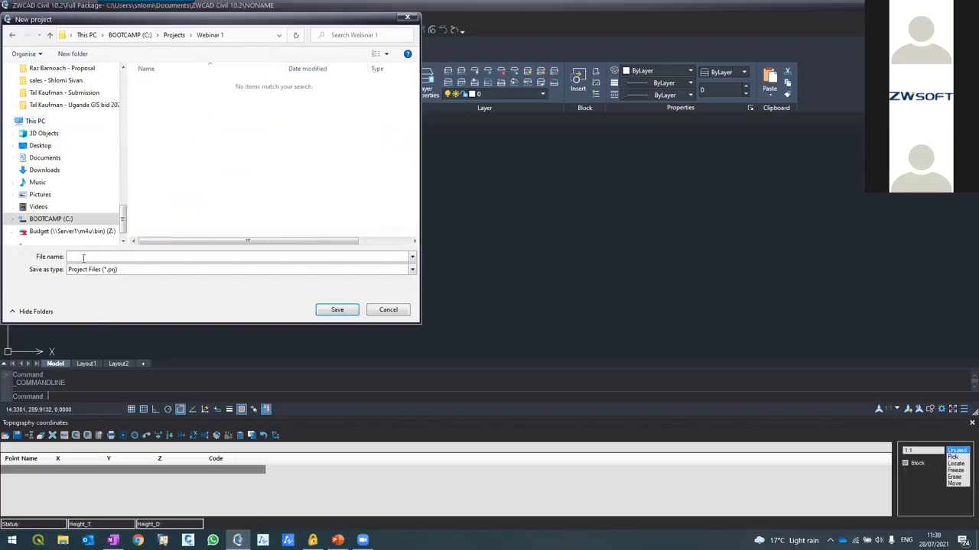
pyautogui.press('Return')
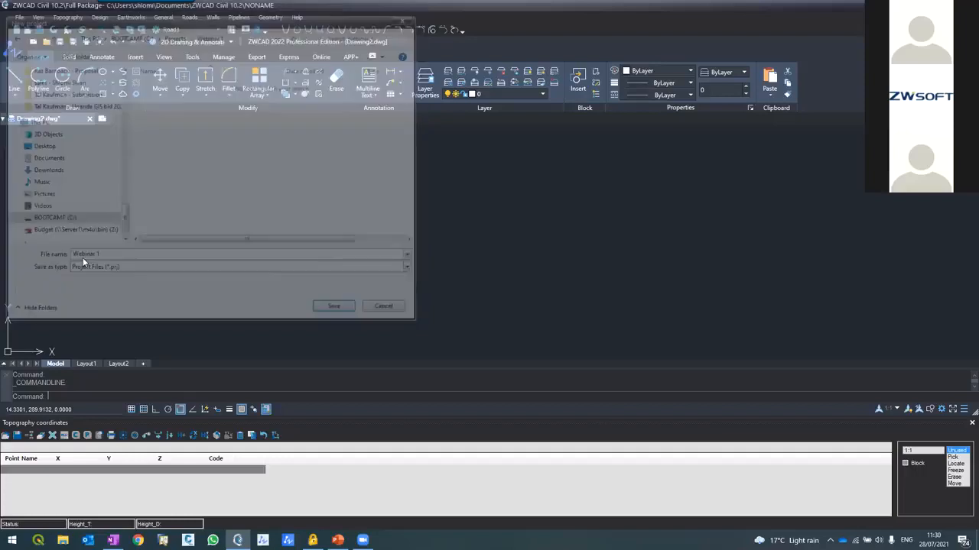
pyautogui.click(507, 252)
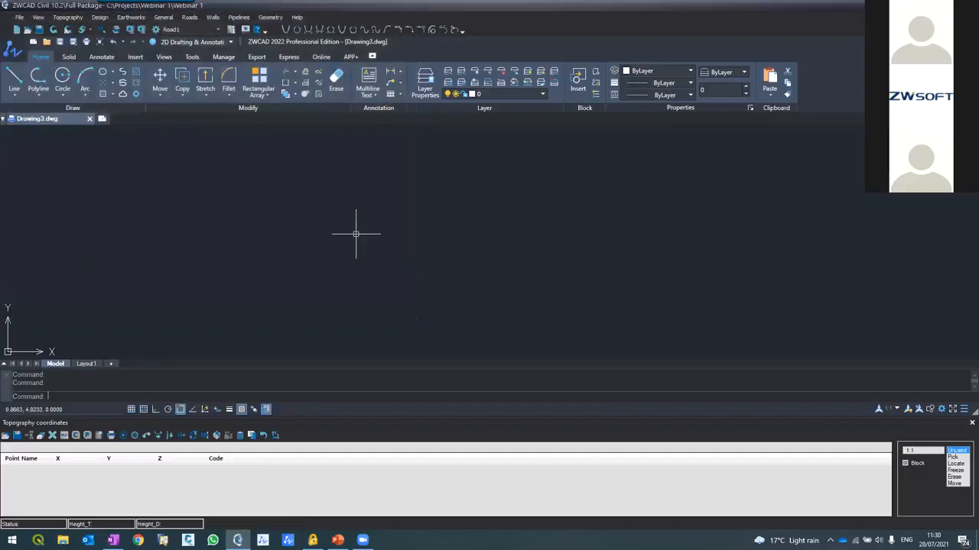
# Enter topography point 1 in the coordinates table with X 1000, Y 1000 and Z 100.32.
pyautogui.click(16, 448)
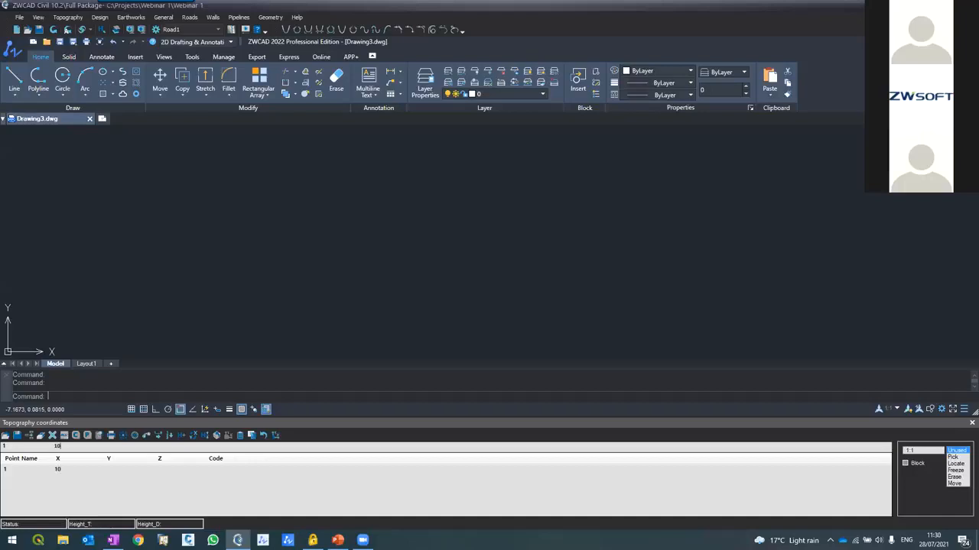
pyautogui.press('BackSpace')
pyautogui.press('BackSpace')
pyautogui.write('1000')
pyautogui.press('Tab')
pyautogui.write('1003')
pyautogui.write('.32')
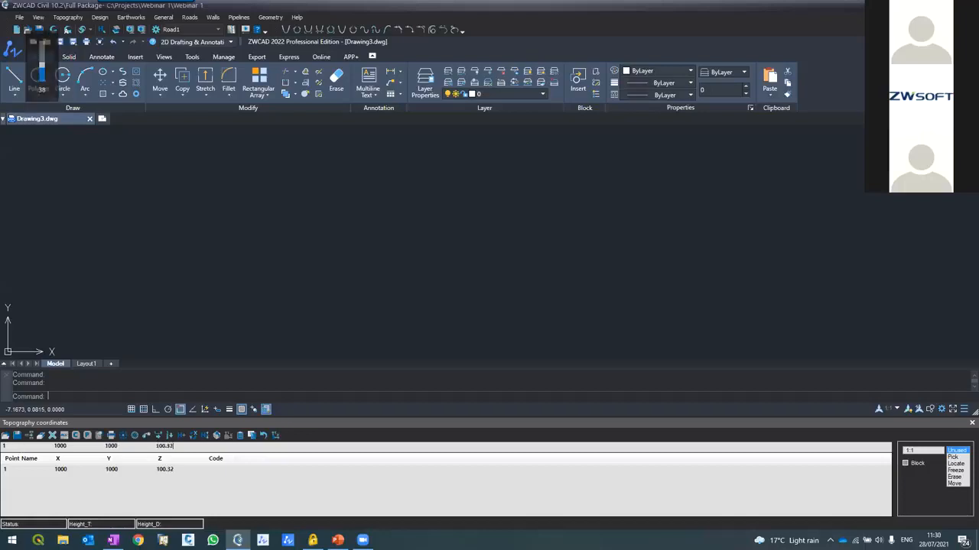
pyautogui.press('Return')
# Add topography point 2 with X 1050, Y 1050 and Z 104.56.
pyautogui.write('1050')
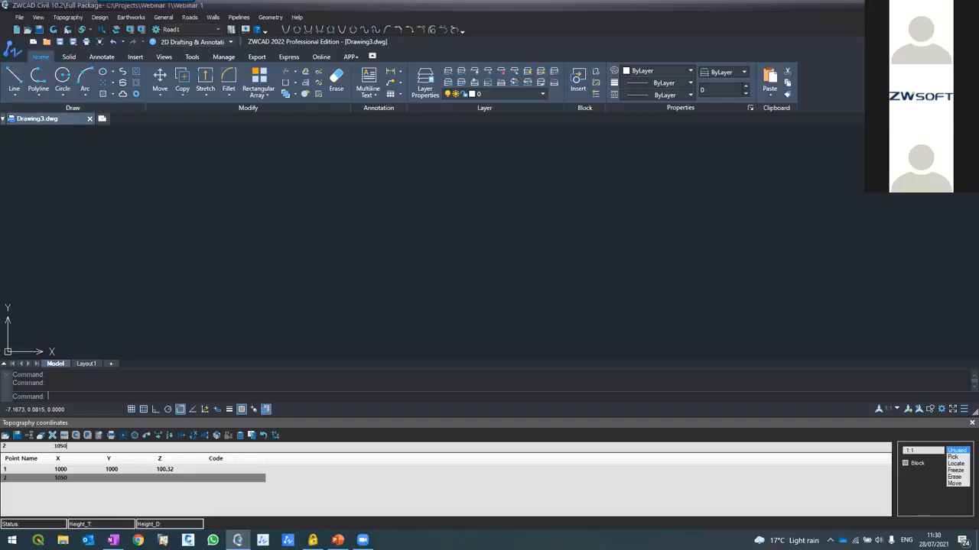
pyautogui.write('1050')
pyautogui.press('Return')
pyautogui.write('104.56')
pyautogui.press('Return')
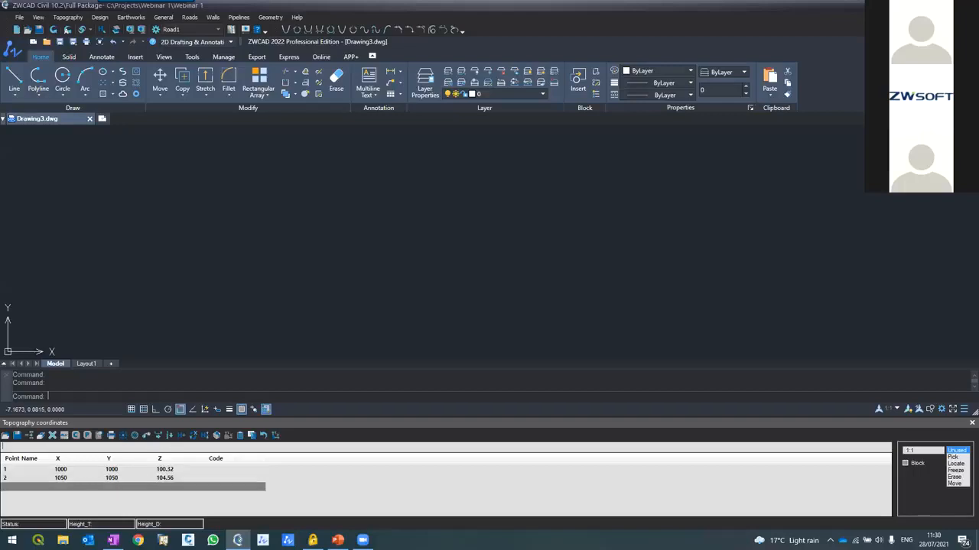
# Add topography point 3 with X 1030, Y 1030 and Z 105.67.
pyautogui.write('1030')
pyautogui.press('Return')
pyautogui.write('1030')
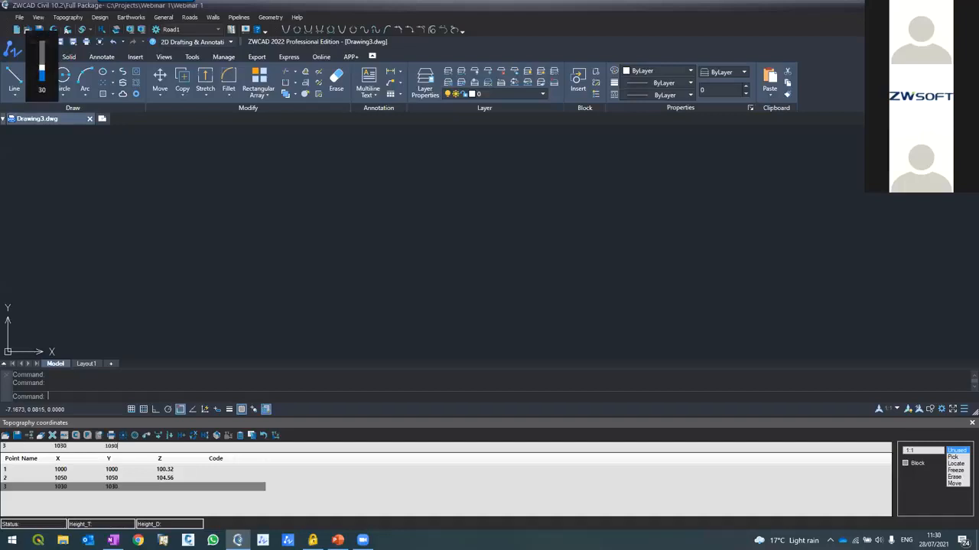
pyautogui.write('105.')
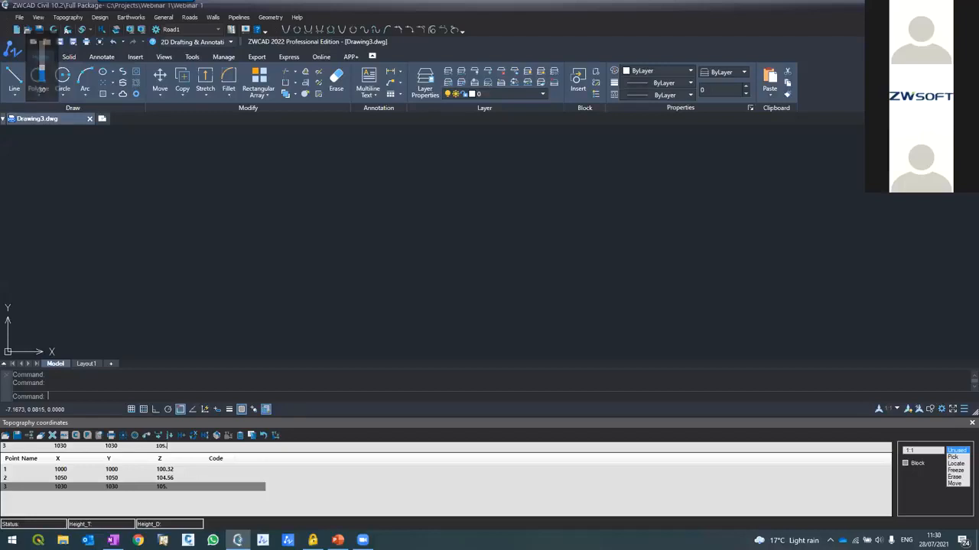
pyautogui.write('67')
pyautogui.press('Return')
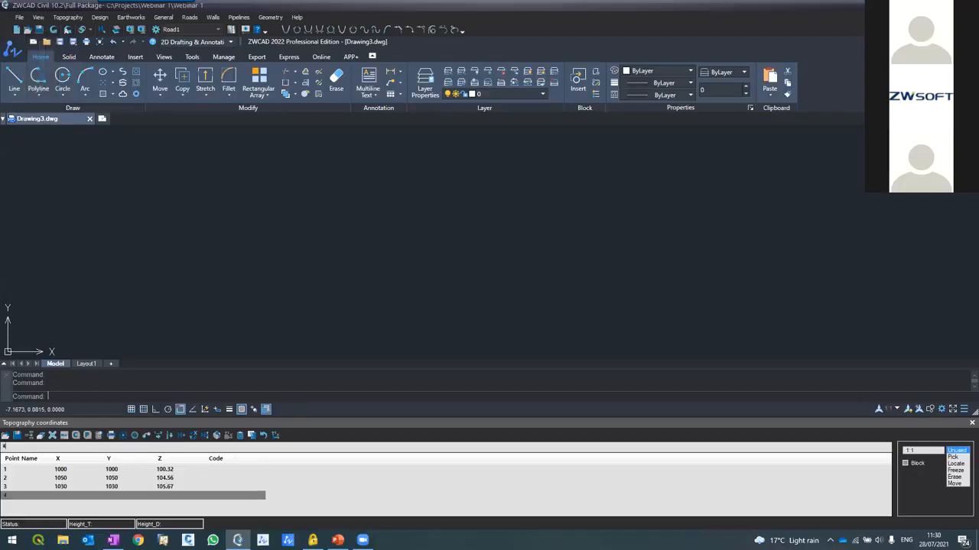
# Add topography point 4 with X 1002, Y 1005 and Z 106.8.
pyautogui.press('Return')
pyautogui.write('1002')
pyautogui.press('Return')
pyautogui.write('1005')
pyautogui.press('Return')
pyautogui.write('10')
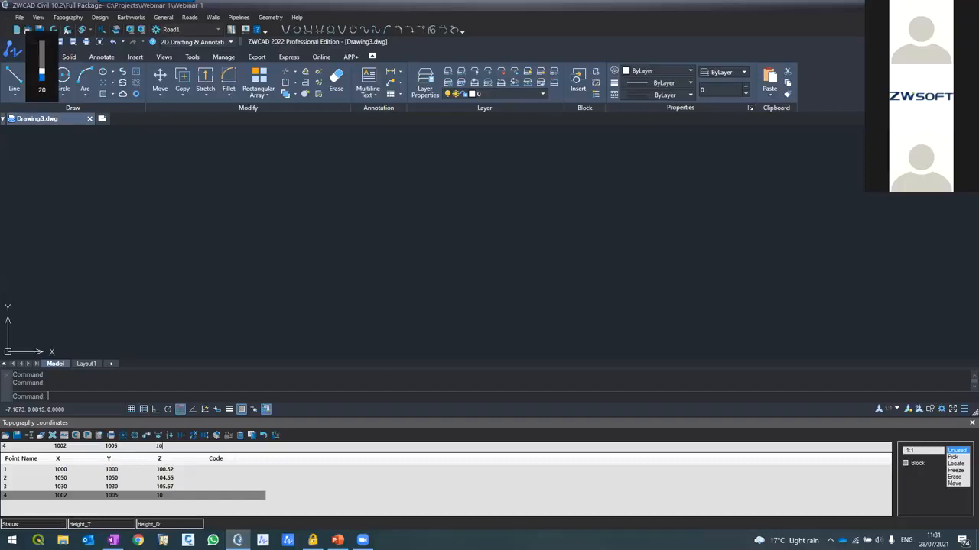
pyautogui.write('6.8')
pyautogui.press('Return')
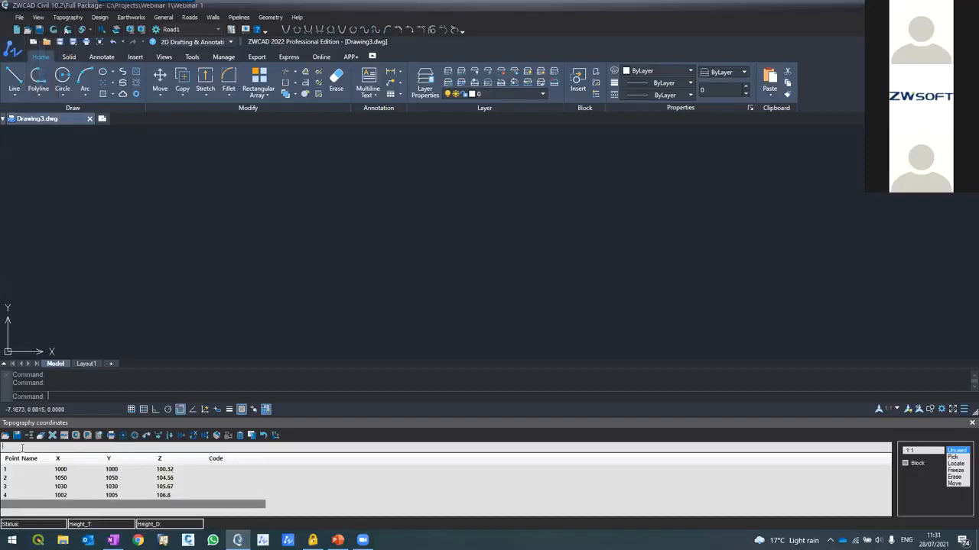
# Plot the four entered topography points in the drawing.
pyautogui.click(52, 30)
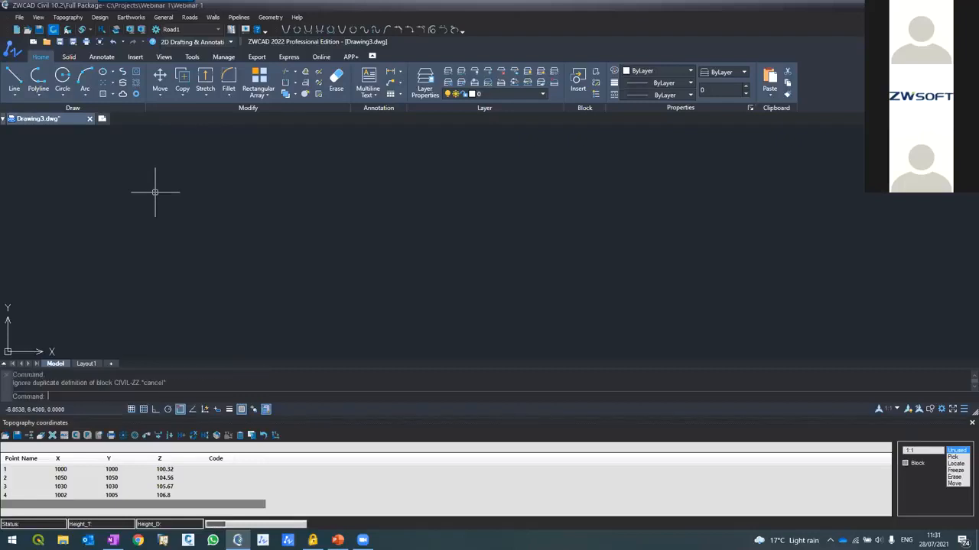
pyautogui.scroll(2, 313, 239)
pyautogui.scroll(-2, 316, 247)
pyautogui.scroll(2, 322, 222)
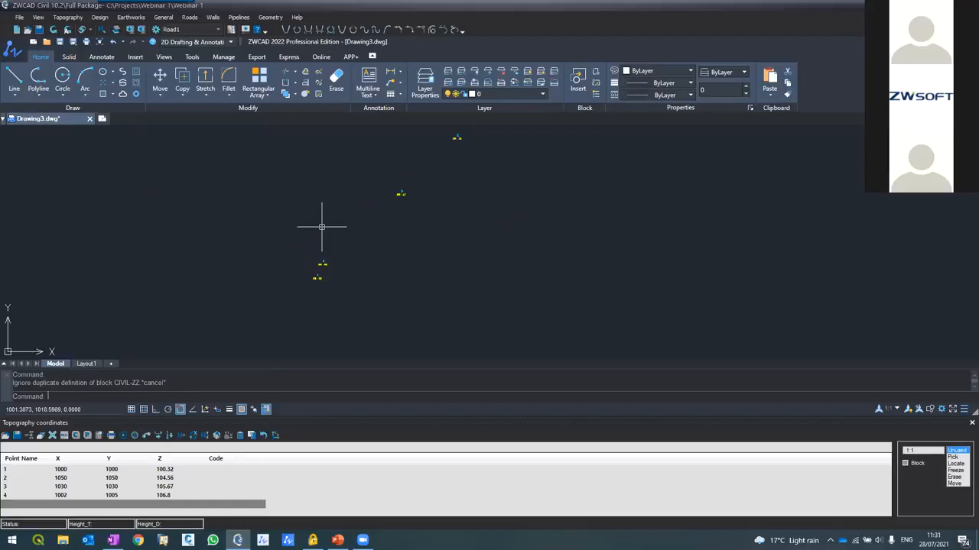
pyautogui.scroll(-1, 322, 221)
pyautogui.scroll(1, 326, 212)
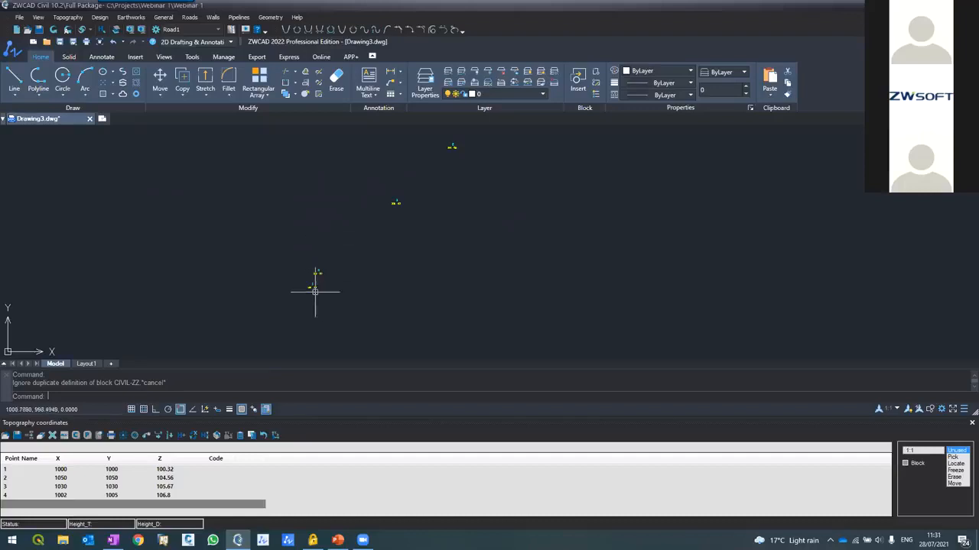
# Select the plotted block of point 1 to examine its number and elevation labels.
pyautogui.scroll(3, 294, 298)
pyautogui.scroll(4, 338, 252)
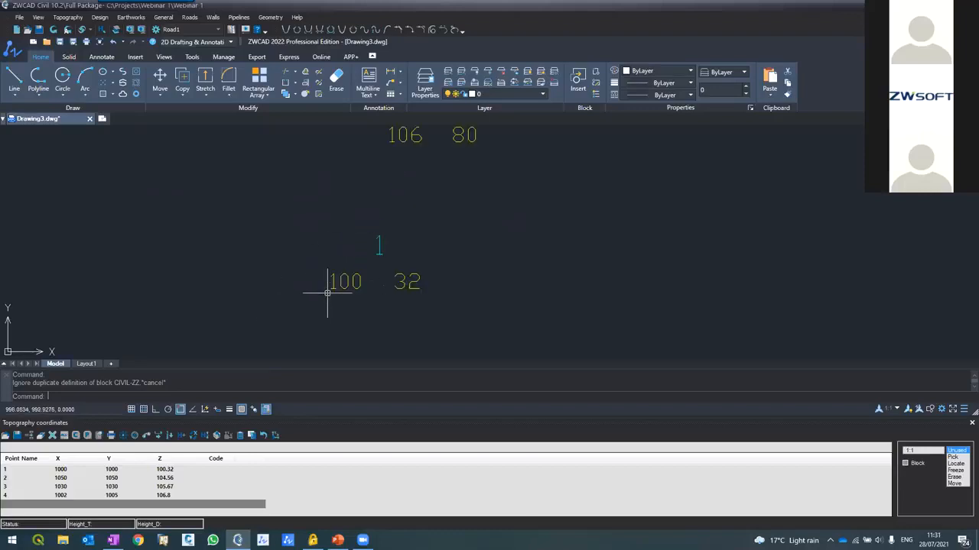
pyautogui.click(335, 285)
pyautogui.click(341, 280)
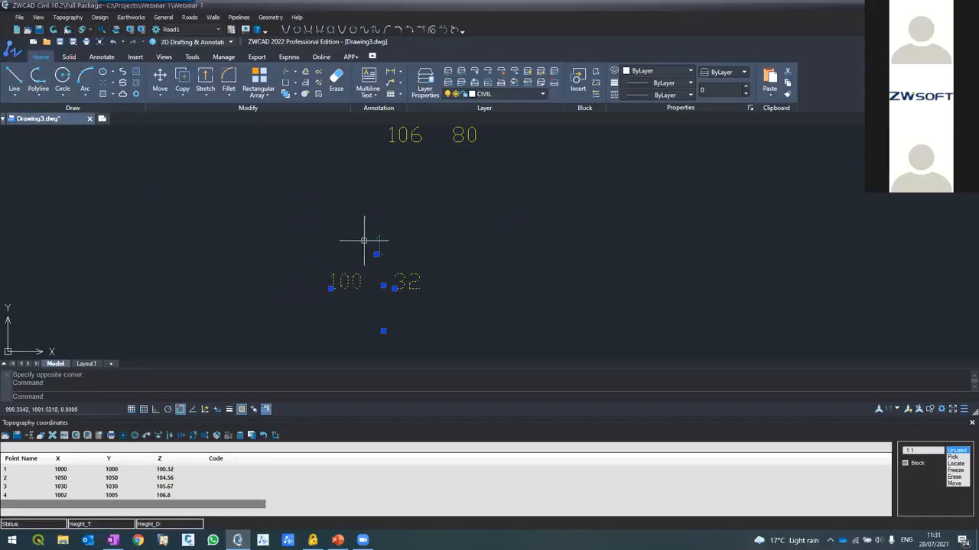
# Rename topography point 1 as P and replot the points in the drawing.
pyautogui.press('Escape')
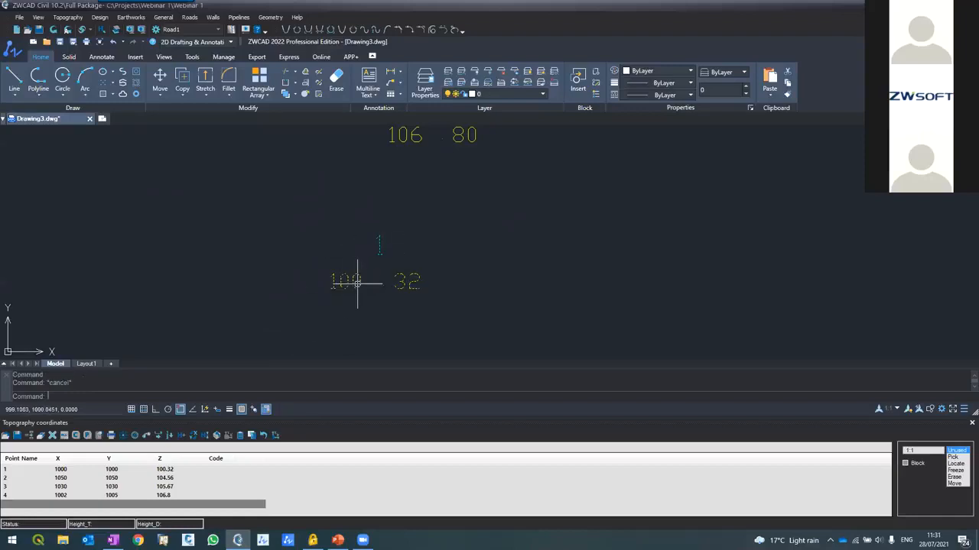
pyautogui.click(23, 470)
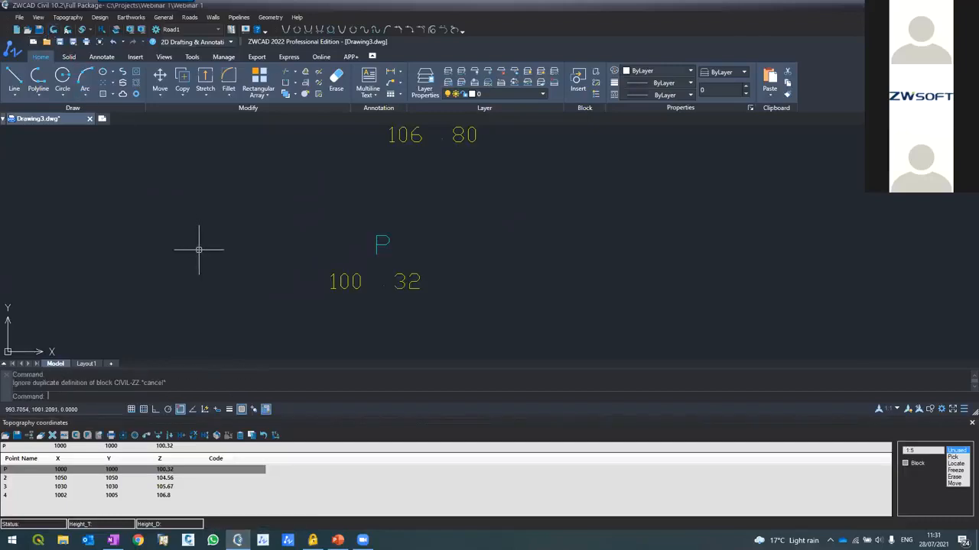
# Pick a new topography point in the drawing at about X 1053.5, Y 1008.1 and plot it with its labels.
pyautogui.scroll(-5, 192, 275)
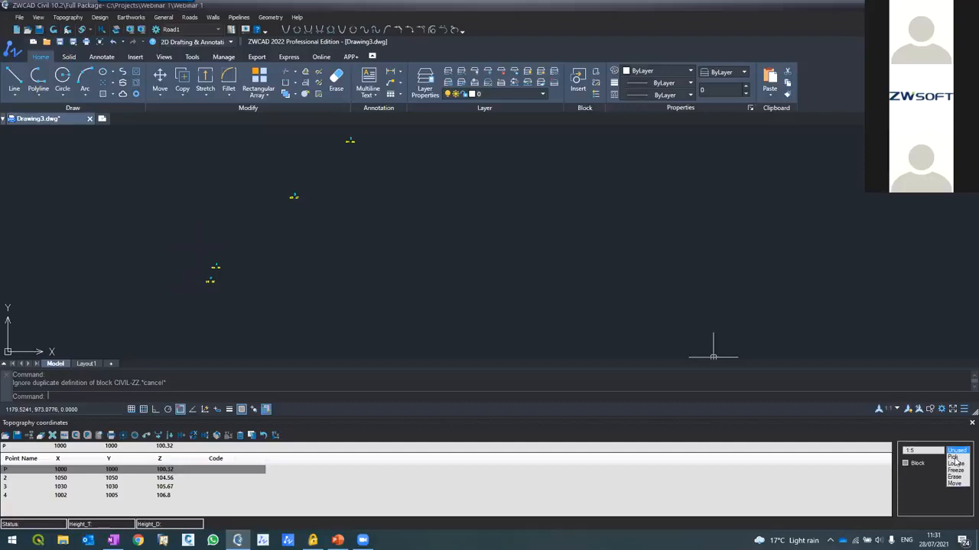
pyautogui.click(359, 260)
pyautogui.scroll(8, 358, 260)
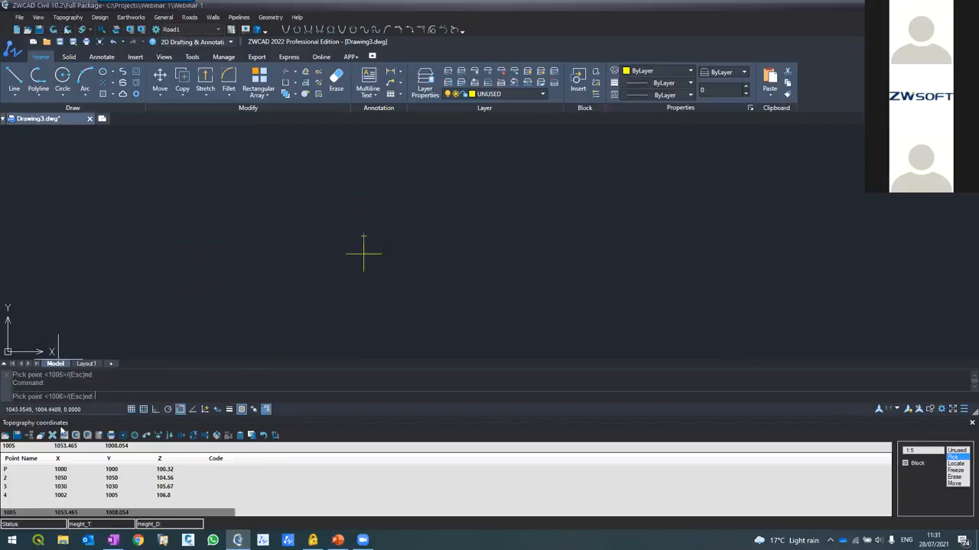
pyautogui.click(53, 29)
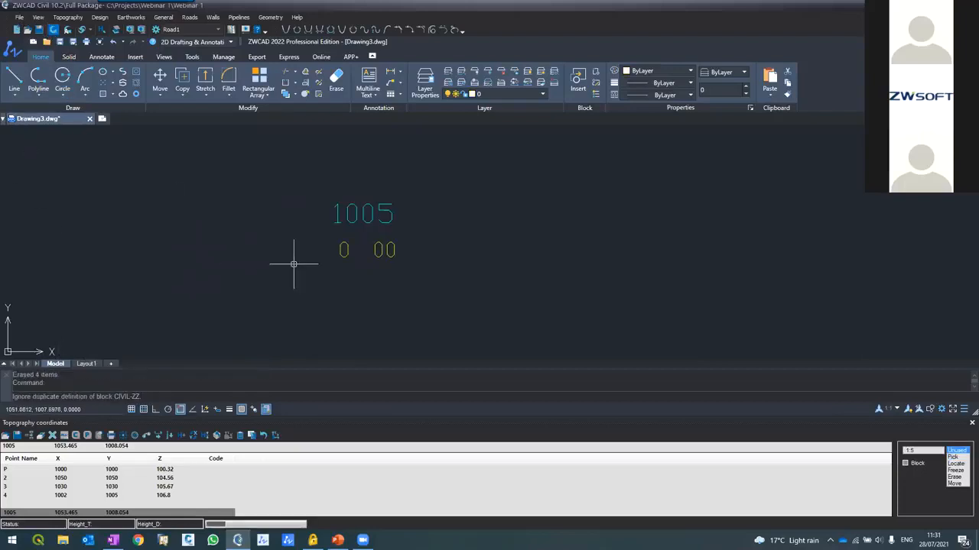
# Set the Z value of point 1005 to 107 and replot the topography points.
pyautogui.click(143, 514)
pyautogui.click(163, 446)
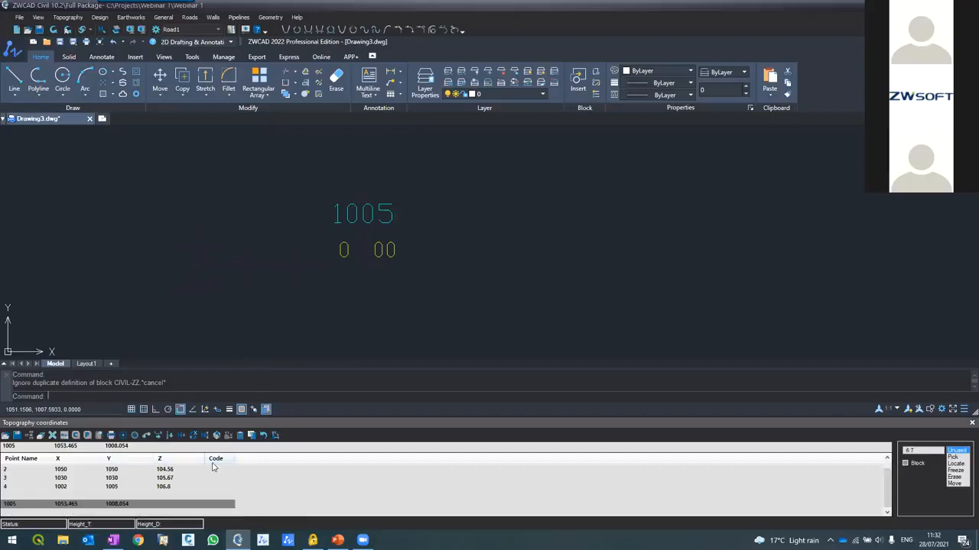
pyautogui.write('107')
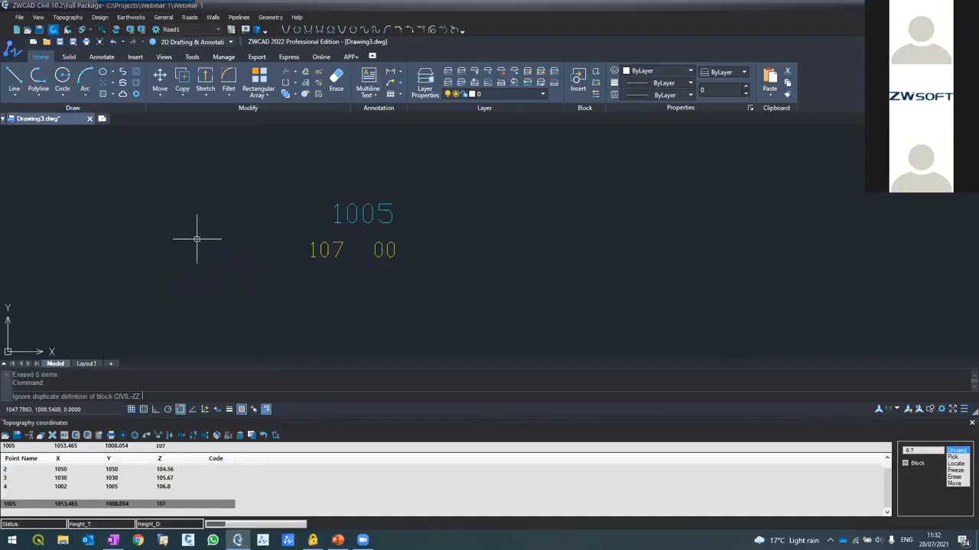
pyautogui.scroll(-5, 273, 253)
pyautogui.press('Escape')
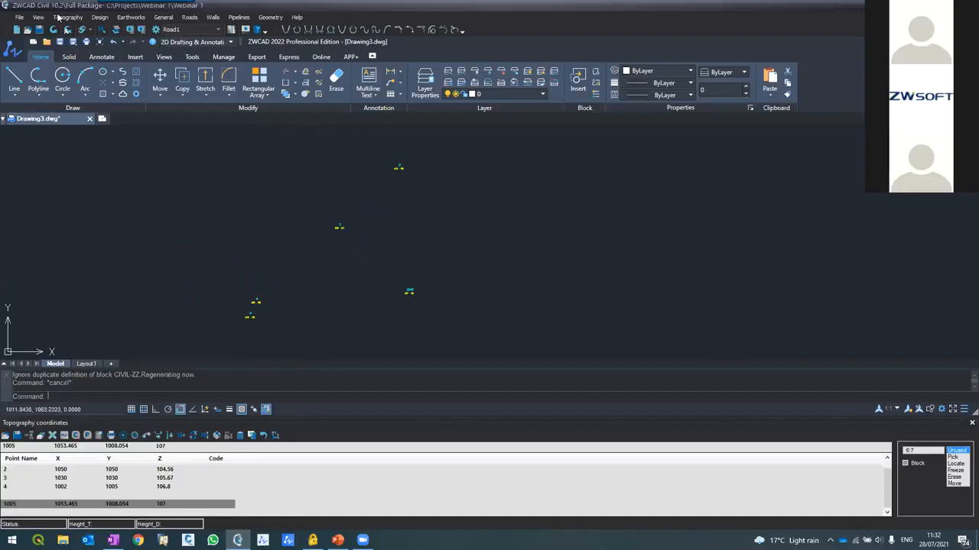
# Generate topography contours from the points at an interval of 0.25.
pyautogui.click(61, 18)
pyautogui.click(76, 41)
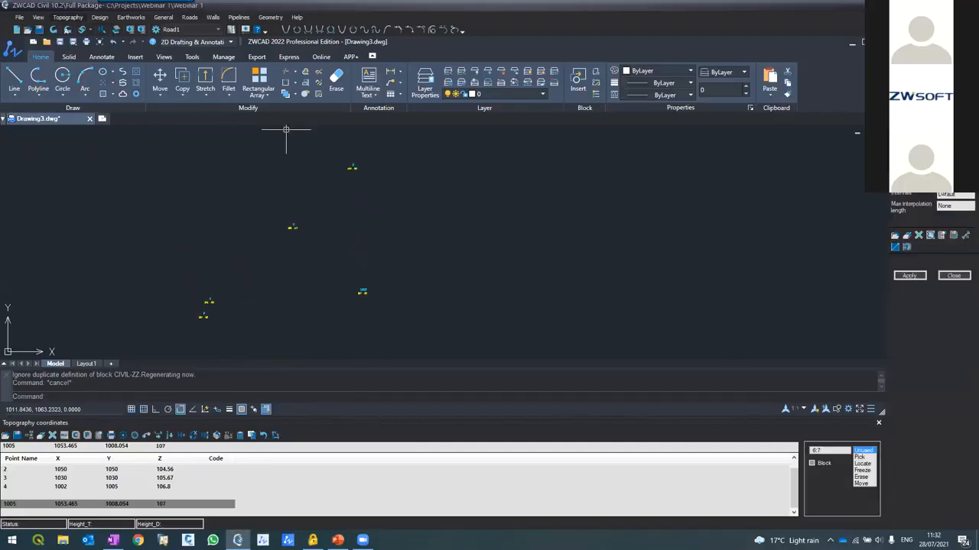
pyautogui.write('0.25')
pyautogui.click(907, 277)
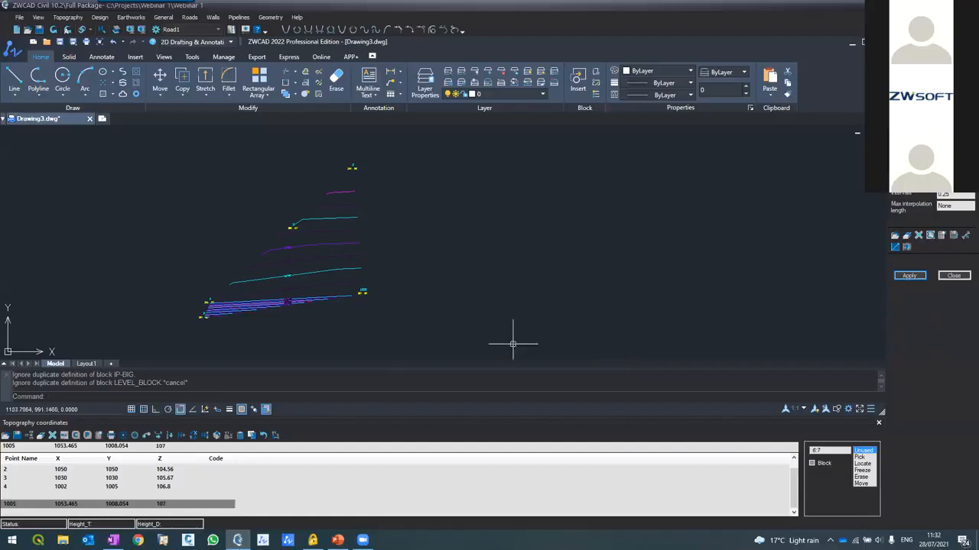
# Examine the generated contour lines and their elevation labels between the plotted points.
pyautogui.scroll(3, 211, 306)
pyautogui.scroll(-5, 218, 301)
pyautogui.scroll(3, 291, 229)
pyautogui.scroll(-4, 331, 192)
pyautogui.scroll(6, 308, 221)
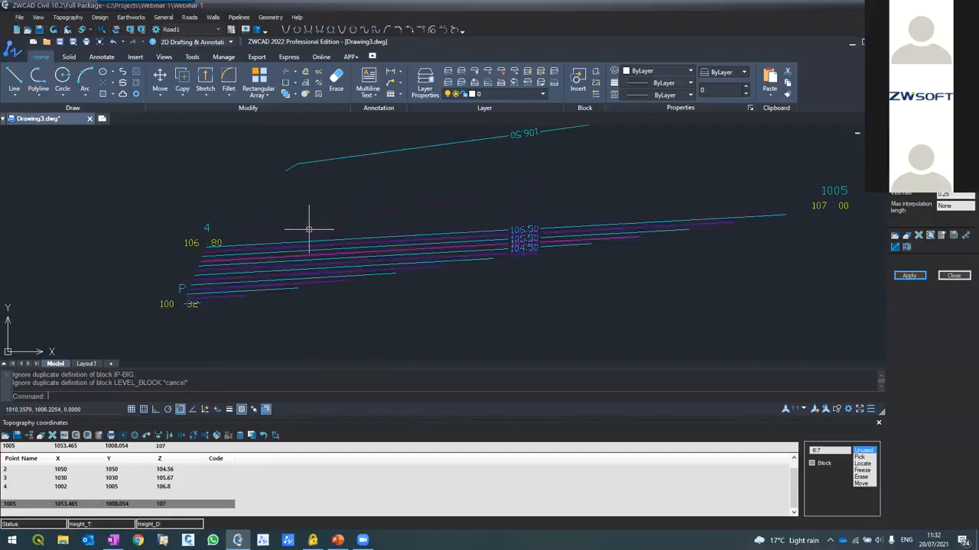
pyautogui.scroll(-6, 572, 218)
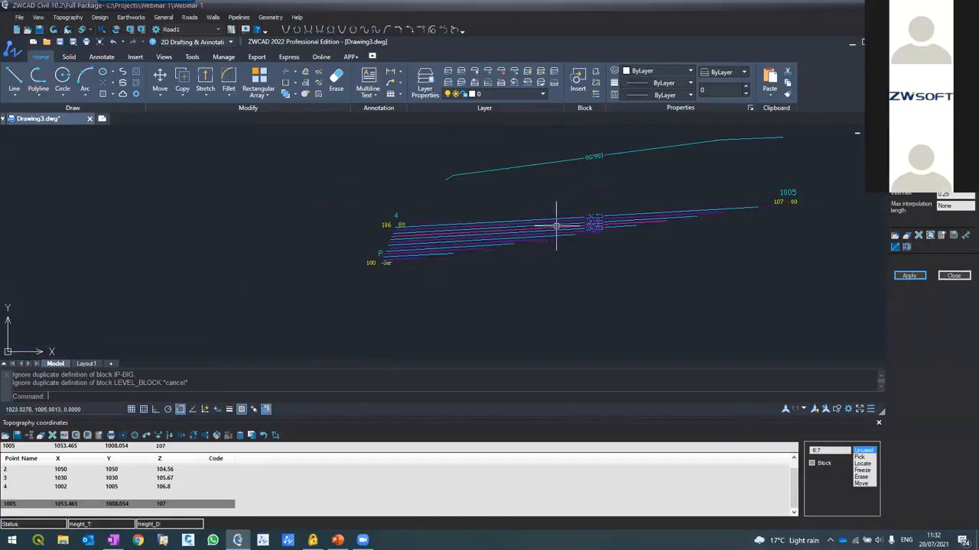
pyautogui.scroll(2, 539, 237)
pyautogui.scroll(8, 573, 192)
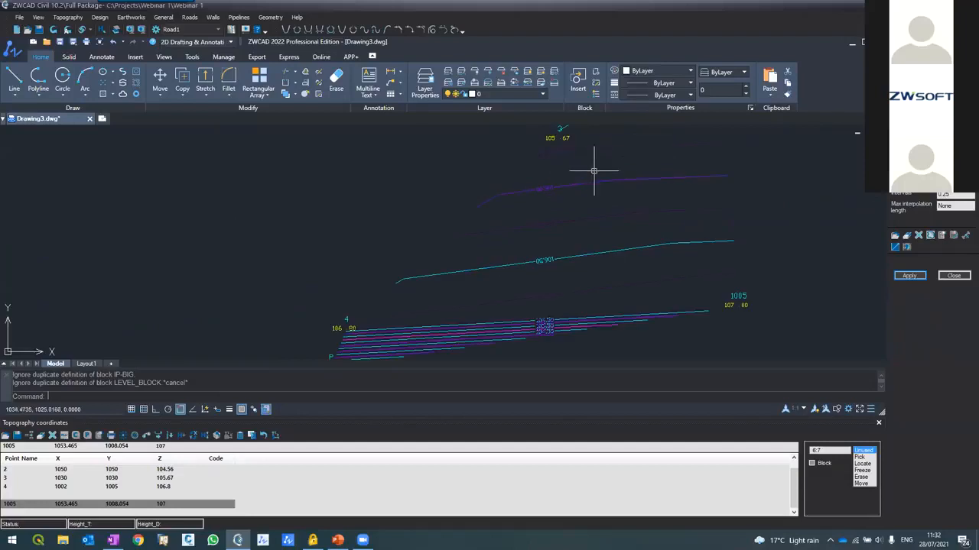
pyautogui.scroll(-2, 577, 192)
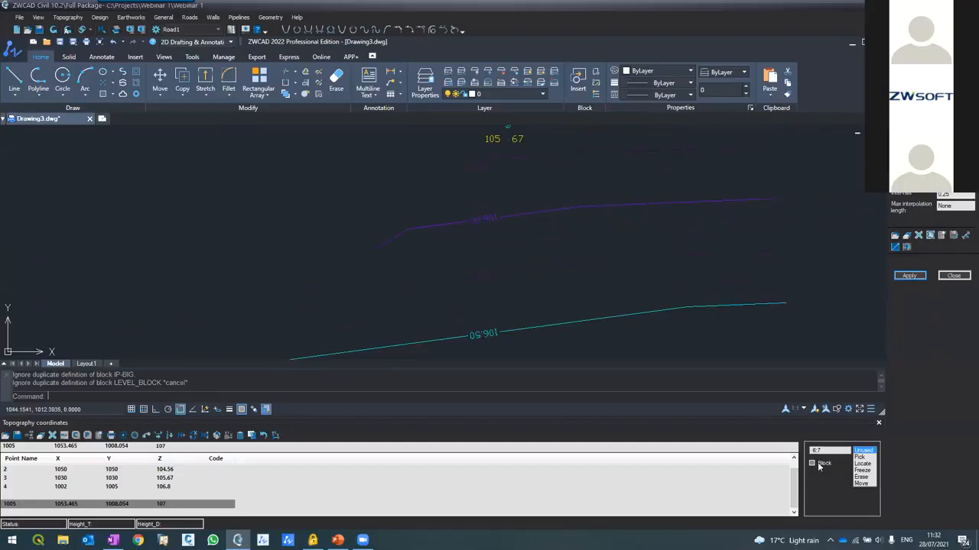
# Pick a topography point between the 106.00 and 106.50 contours at about X 1040, Y 1022.6 and plot it.
pyautogui.click(860, 458)
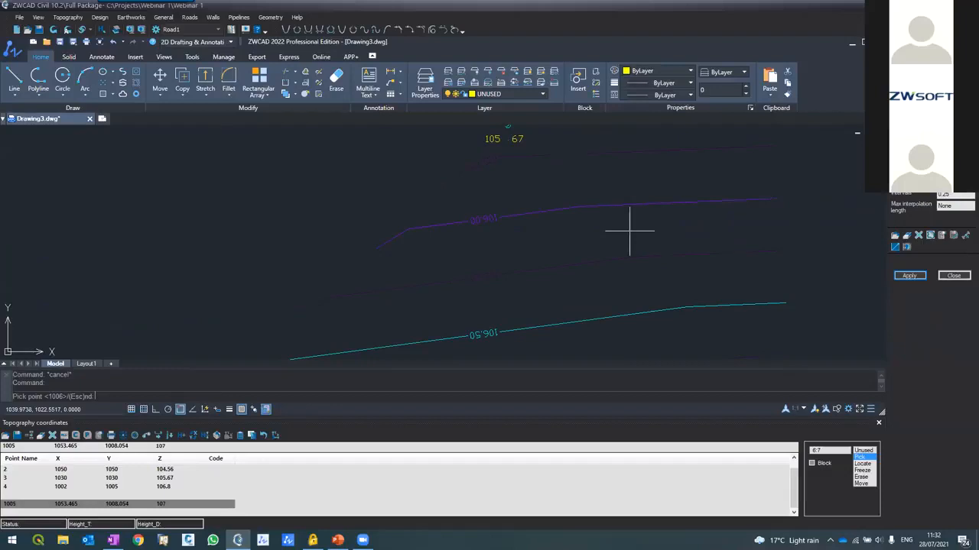
pyautogui.click(629, 230)
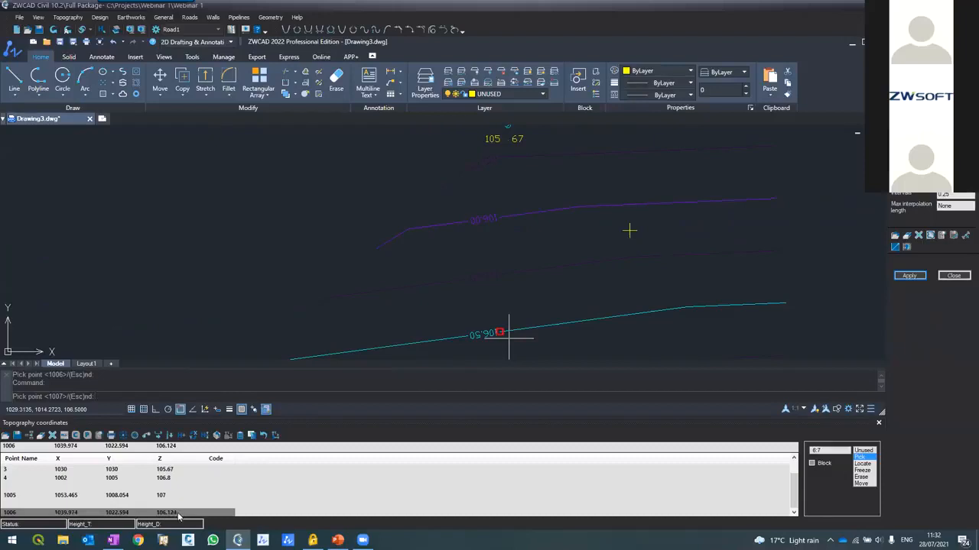
pyautogui.click(53, 30)
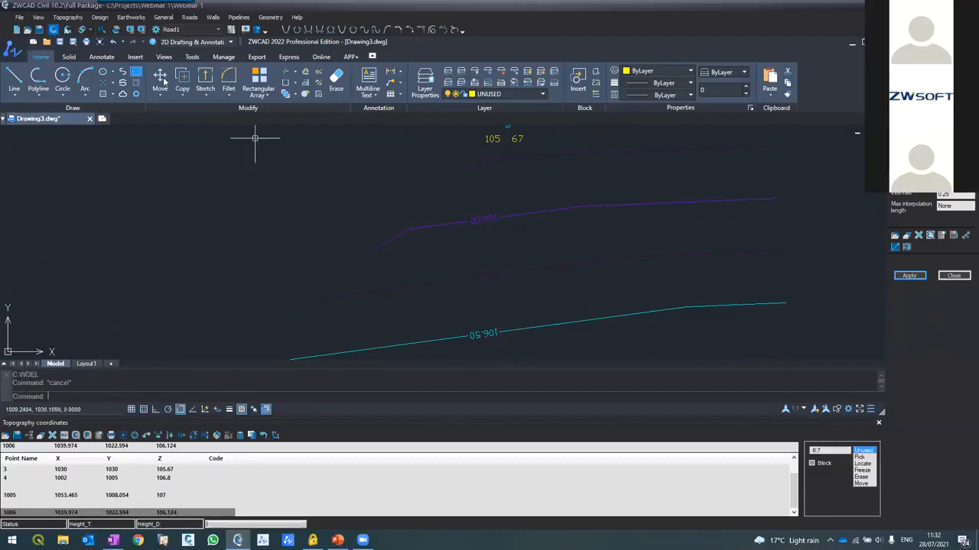
pyautogui.scroll(3, 636, 215)
pyautogui.press('Escape')
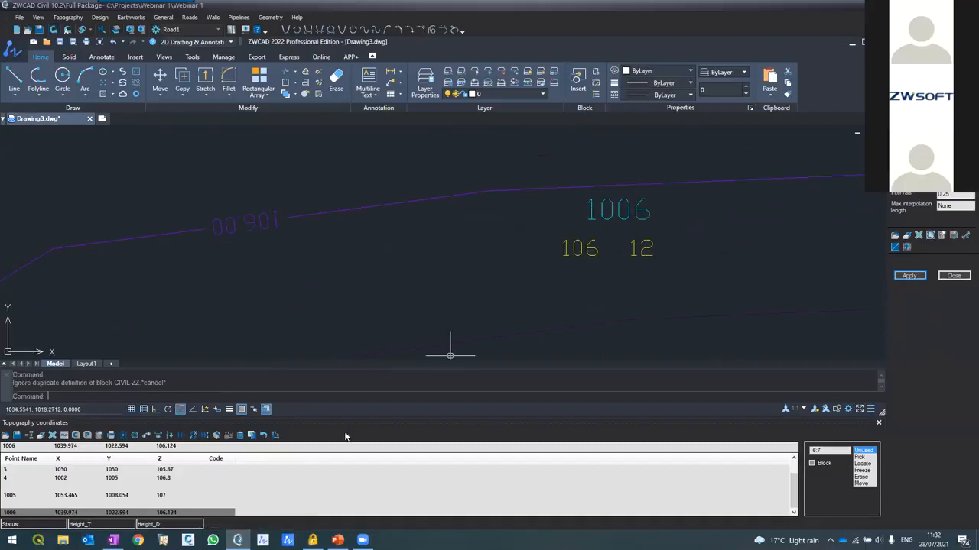
# Set the Z value of point 1006 to 108.124 and regenerate the contours.
pyautogui.click(55, 31)
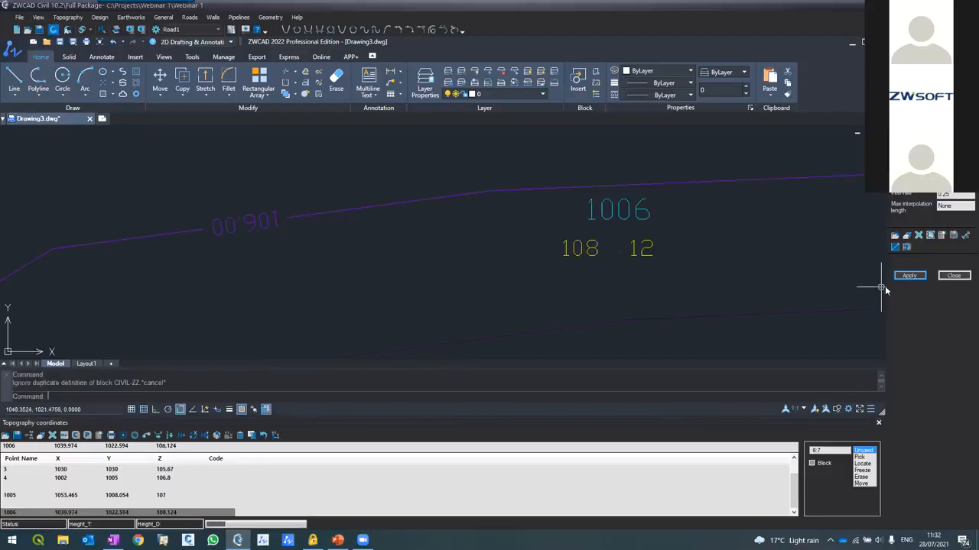
pyautogui.click(905, 276)
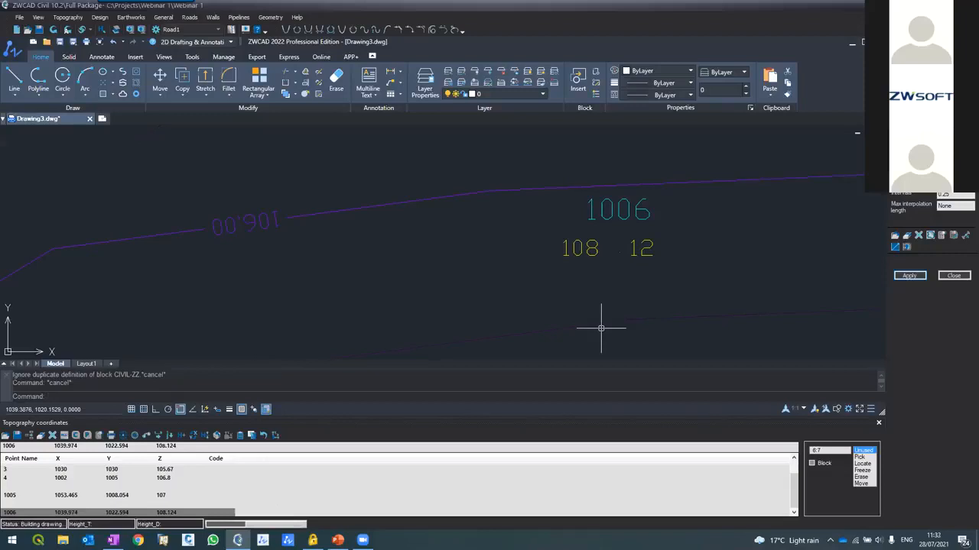
pyautogui.scroll(-5, 477, 247)
pyautogui.scroll(5, 478, 248)
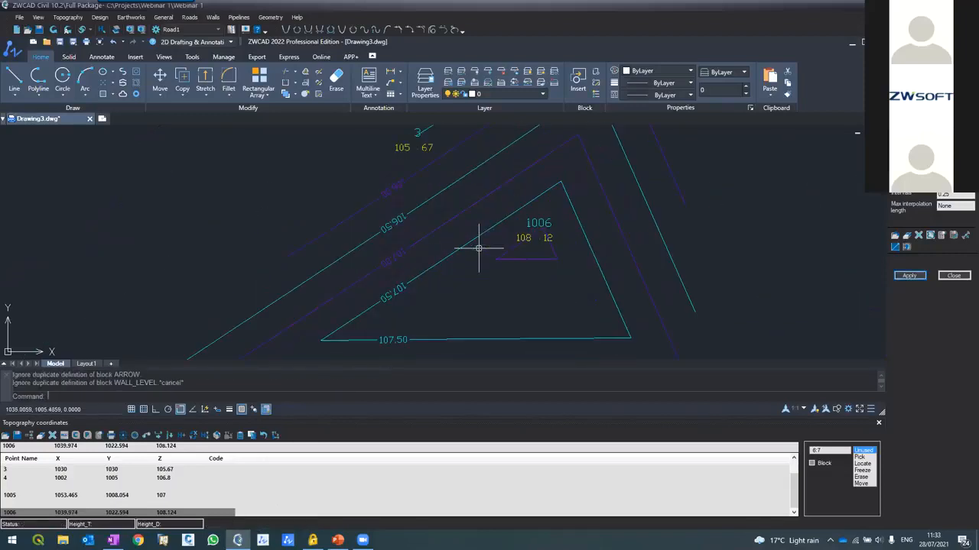
pyautogui.scroll(-4, 478, 247)
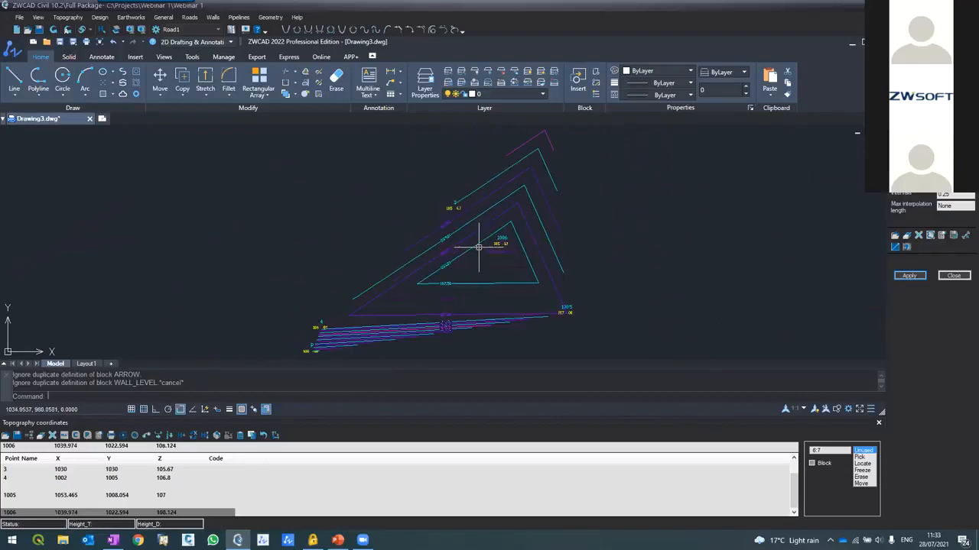
# Create a terrain section along a line from near point P diagonally past point 1006 to the outer contours.
pyautogui.click(94, 19)
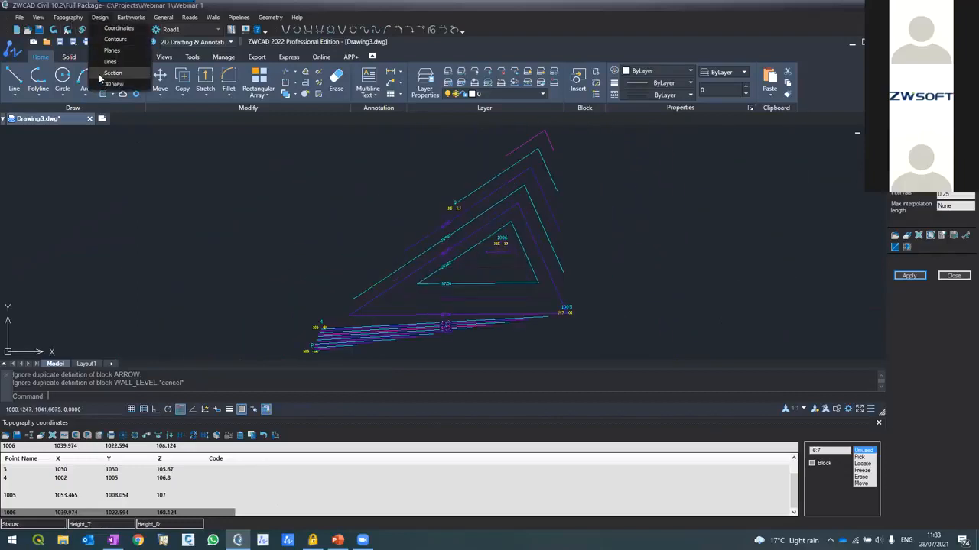
pyautogui.click(99, 74)
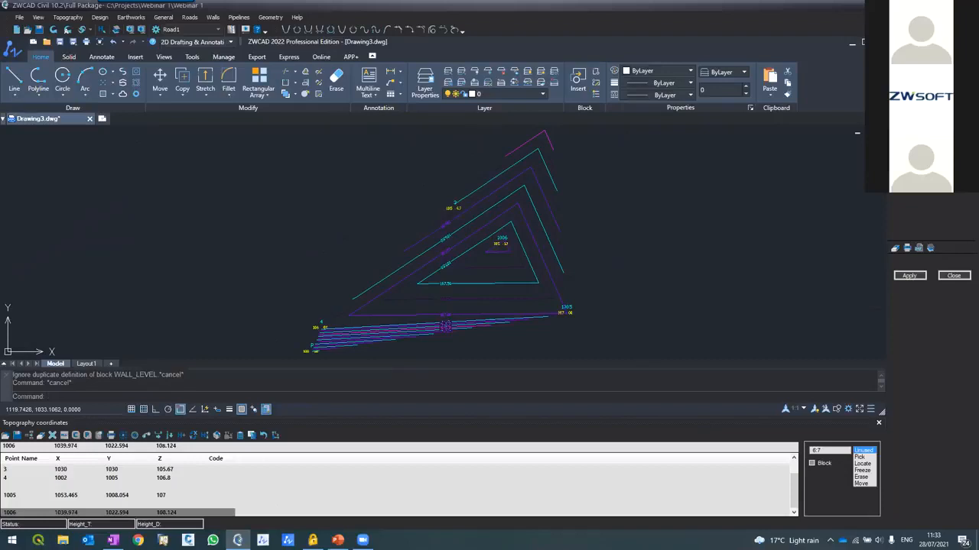
pyautogui.click(910, 182)
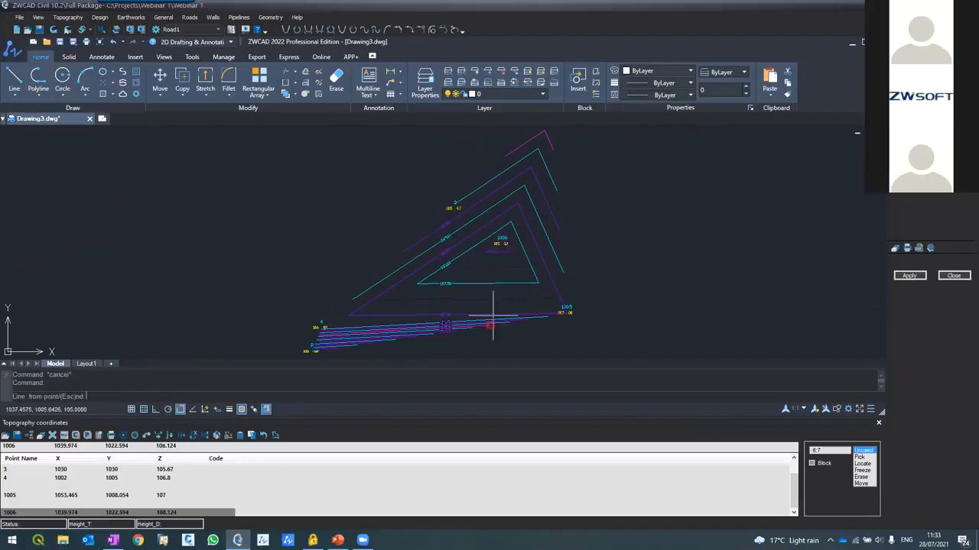
pyautogui.click(340, 348)
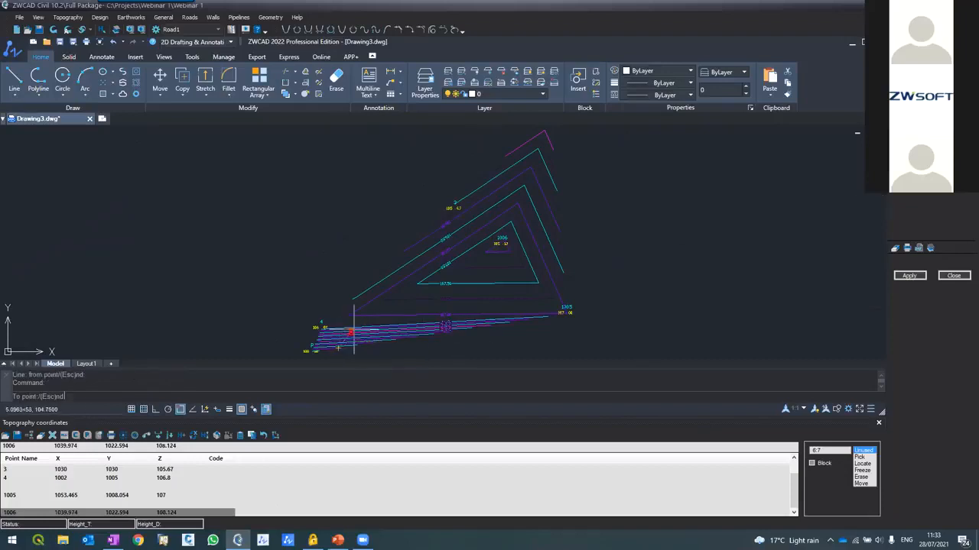
pyautogui.click(542, 205)
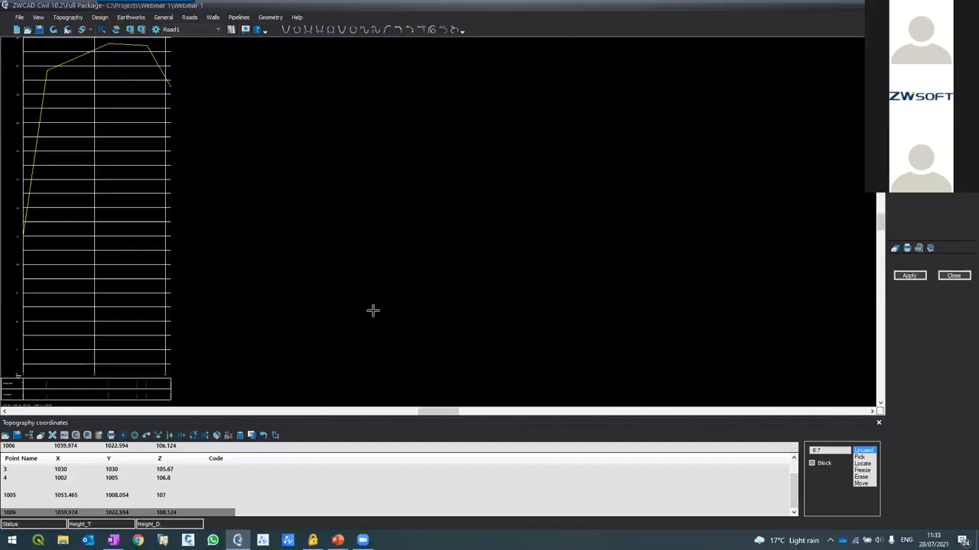
# Rescale the section profile to a less vertically exaggerated shape and close the section view.
pyautogui.scroll(1, 25, 72)
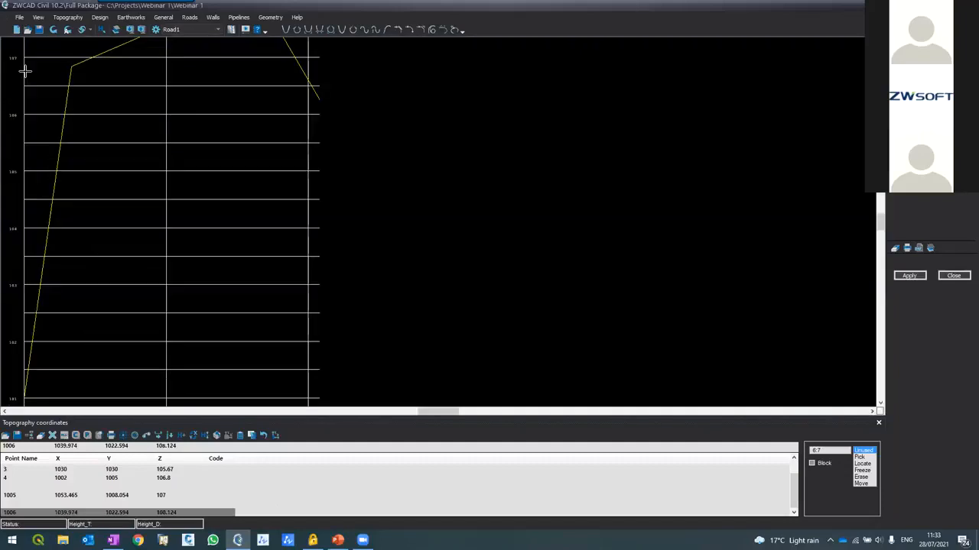
pyautogui.scroll(-1, 164, 144)
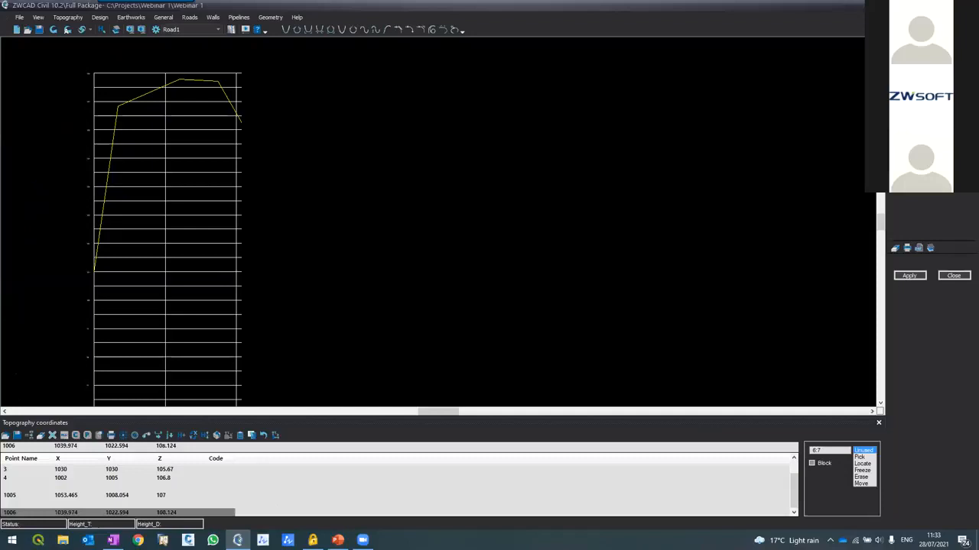
pyautogui.click(906, 276)
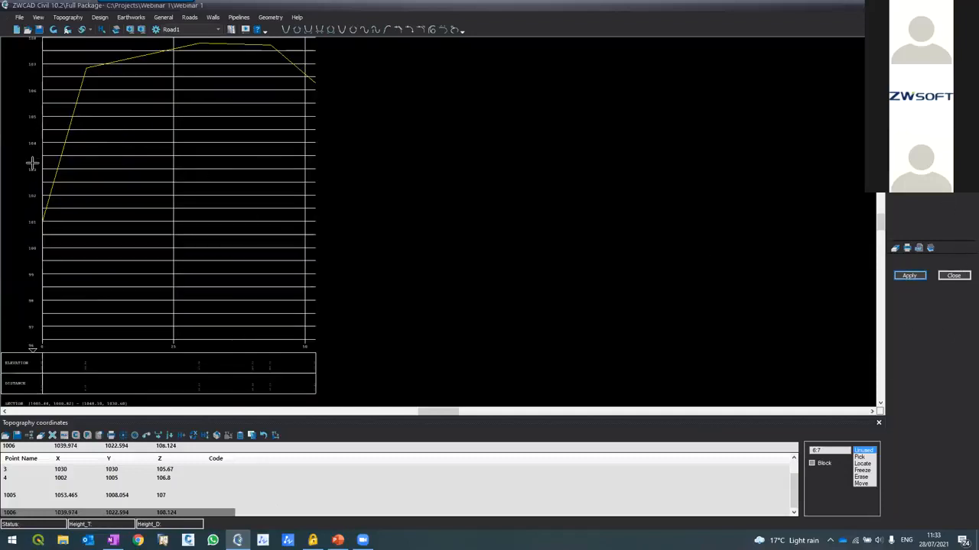
pyautogui.click(957, 278)
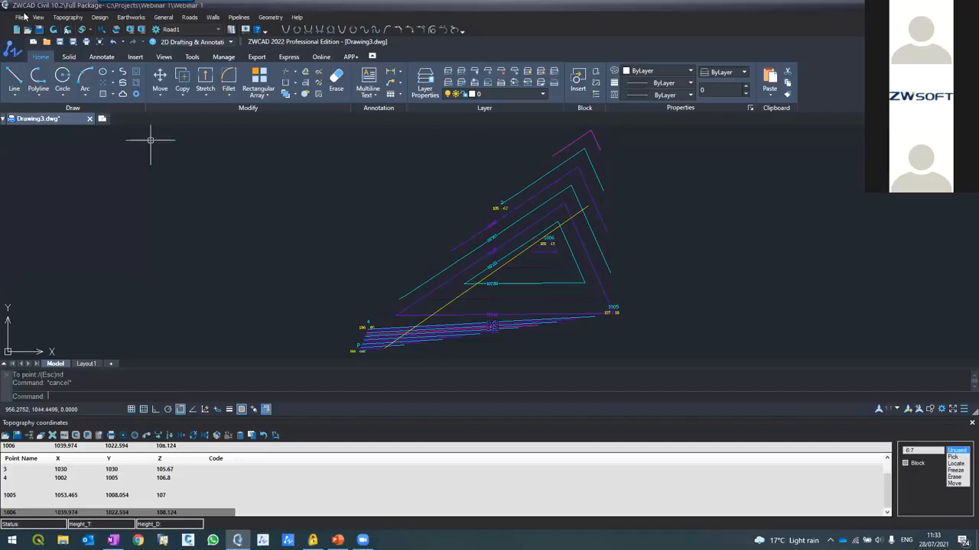
# Save the changes to Webinar 1 and create a new project named Webinar 2.
pyautogui.click(17, 18)
pyautogui.click(21, 30)
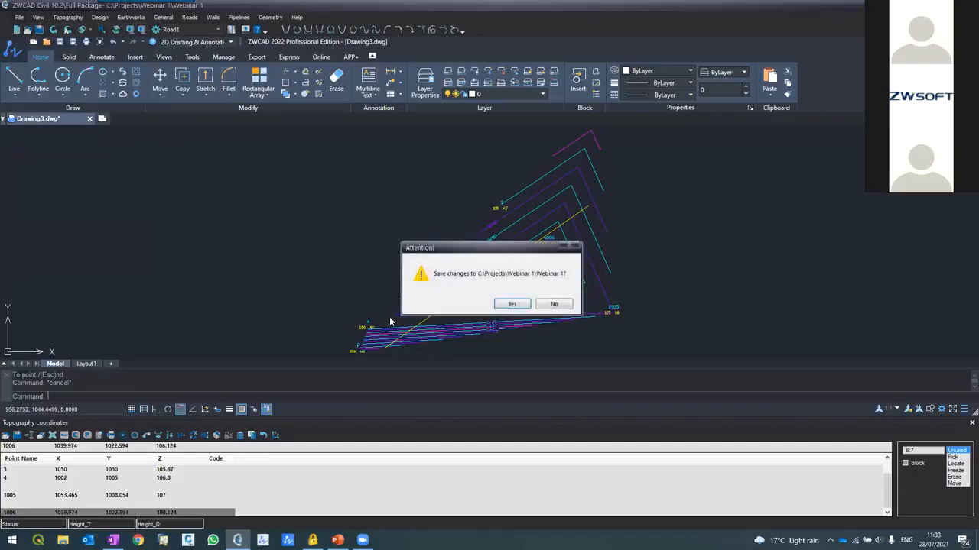
pyautogui.click(511, 305)
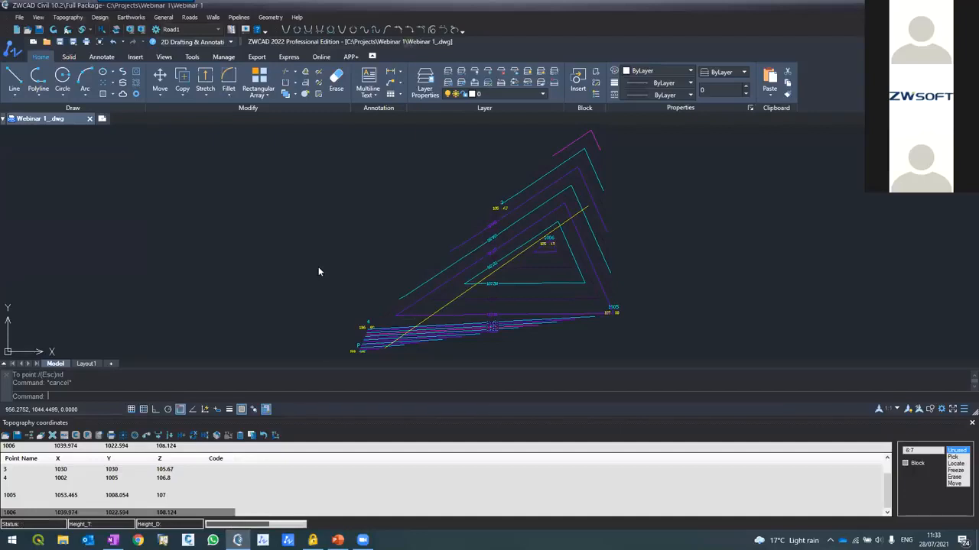
pyautogui.write('We')
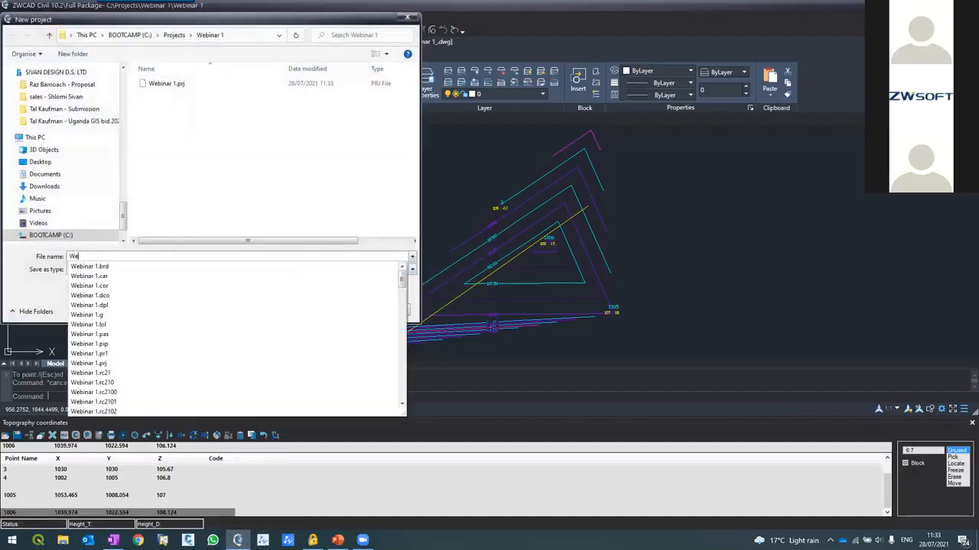
pyautogui.write('binar 2')
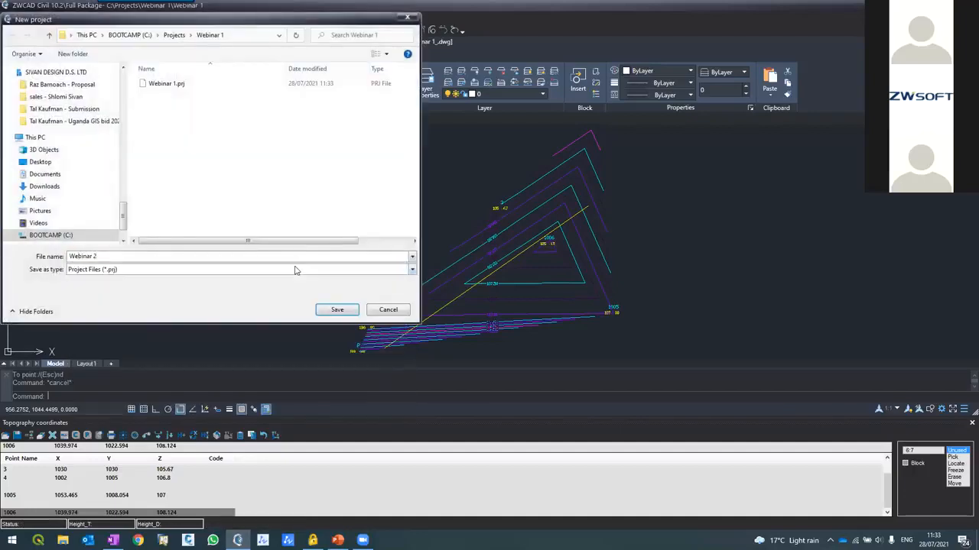
pyautogui.press('Return')
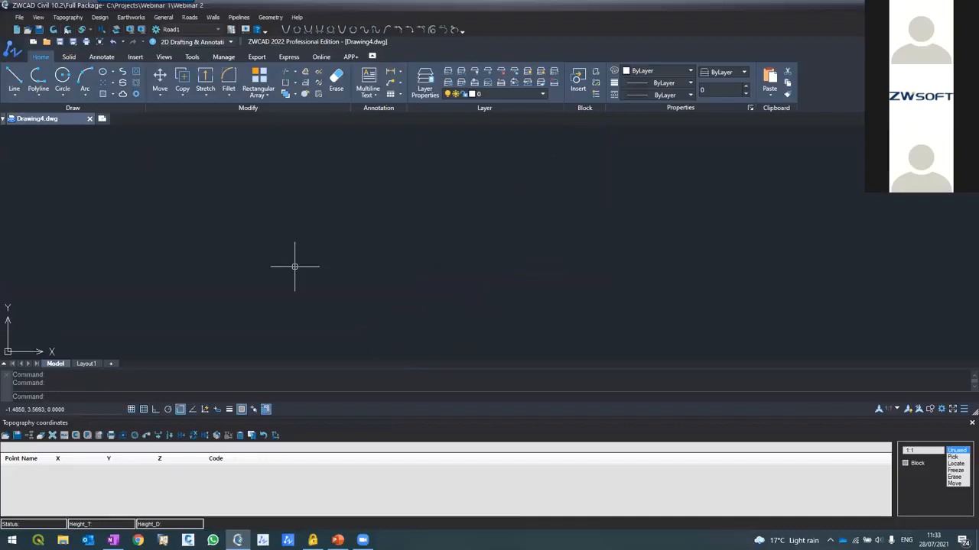
# Start the block Insert command and load Junction setting out.dwg from the Projects folder.
pyautogui.click(69, 207)
pyautogui.click(73, 218)
pyautogui.write('inse')
pyautogui.press('Return')
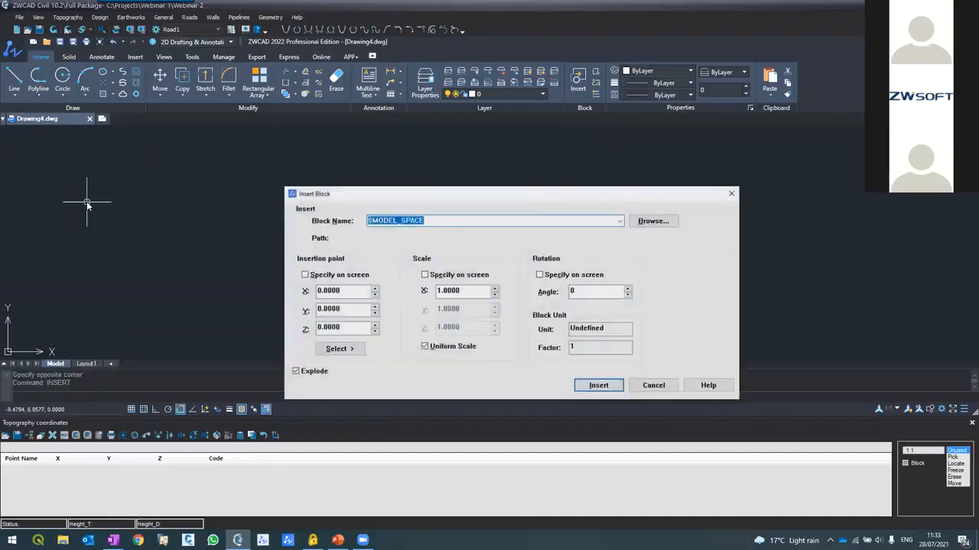
pyautogui.click(654, 221)
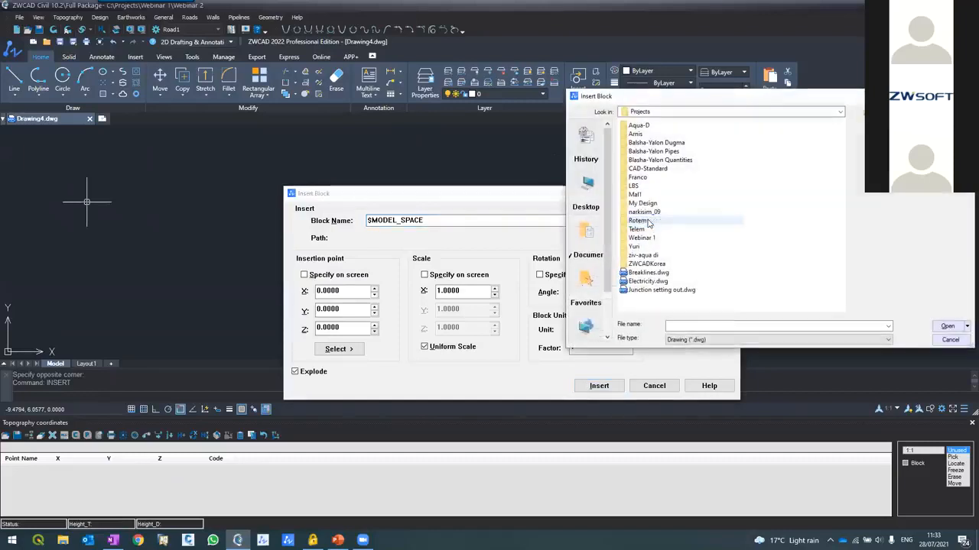
pyautogui.click(642, 291)
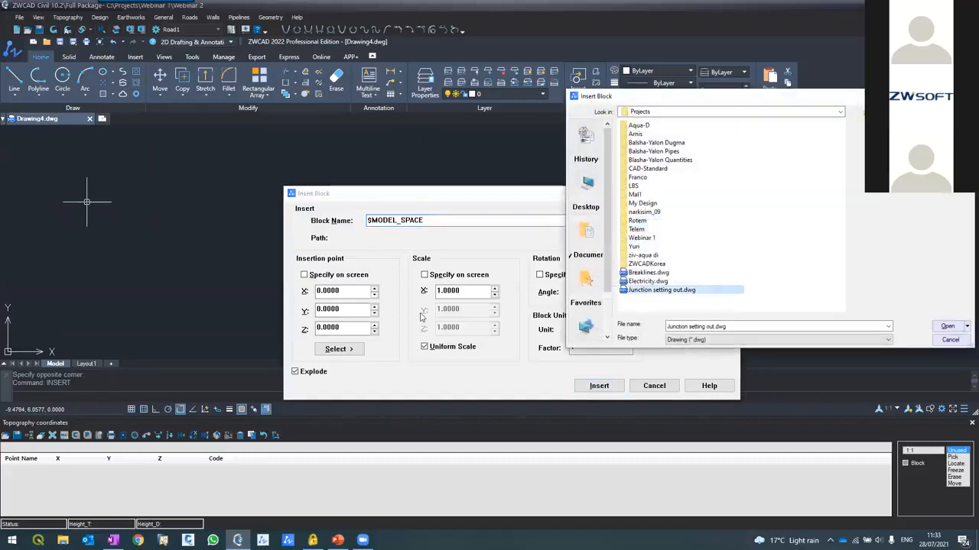
pyautogui.click(948, 327)
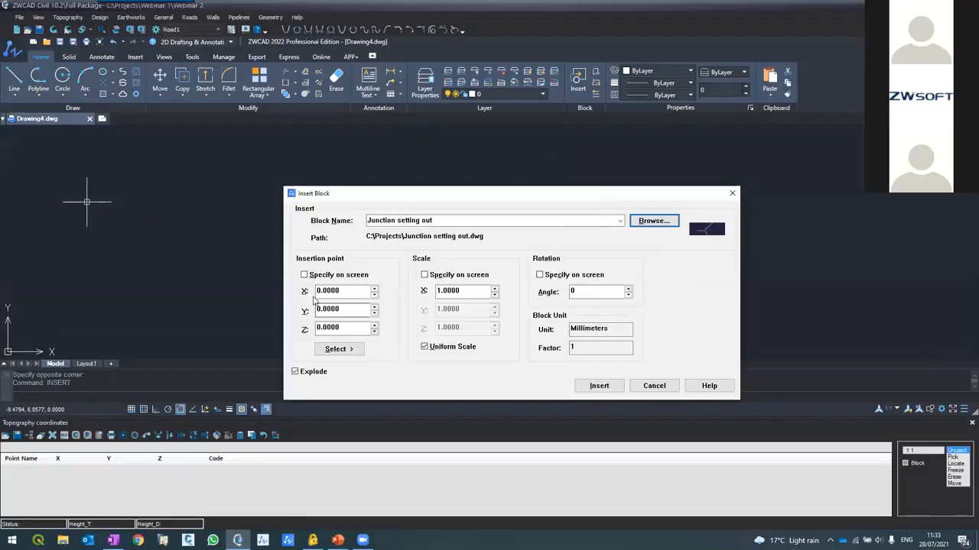
# Insert the Junction setting out block exploded at 0,0,0 with scale 1 and rotation 0.
pyautogui.click(301, 374)
pyautogui.click(298, 375)
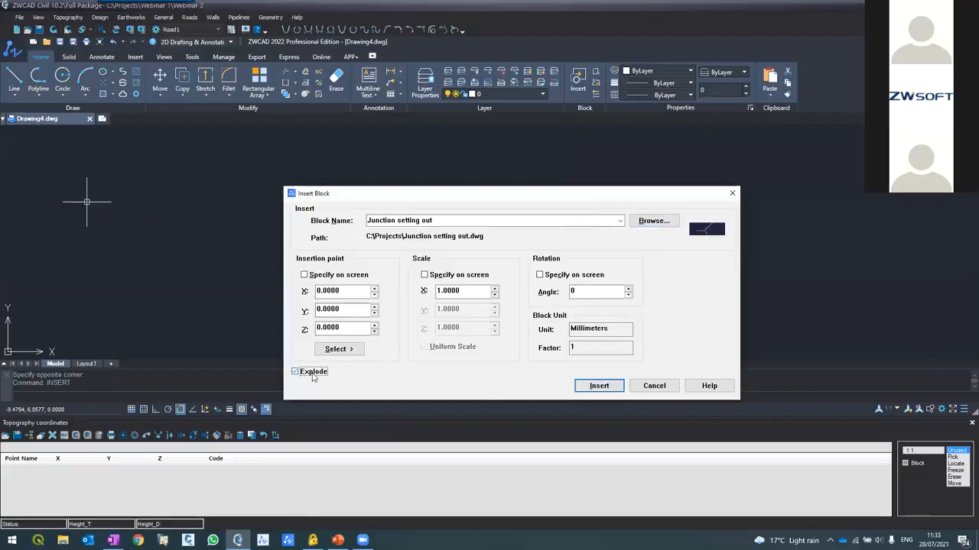
pyautogui.click(598, 386)
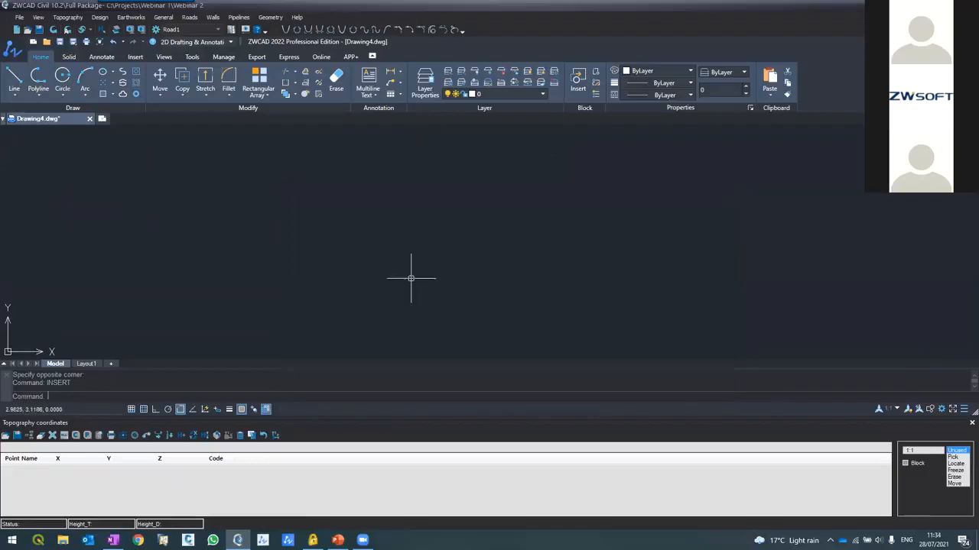
pyautogui.write('z')
pyautogui.press('Return')
pyautogui.write('e')
pyautogui.press('Return')
pyautogui.scroll(4, 425, 304)
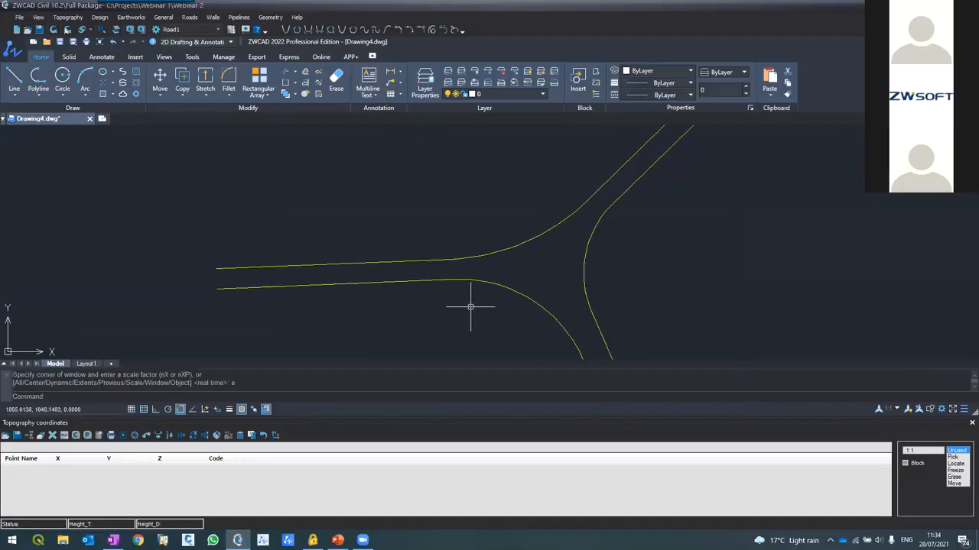
# Pick nine topography points along the lower edge of the western road leg, from its west end to the start of the curve.
pyautogui.click(954, 457)
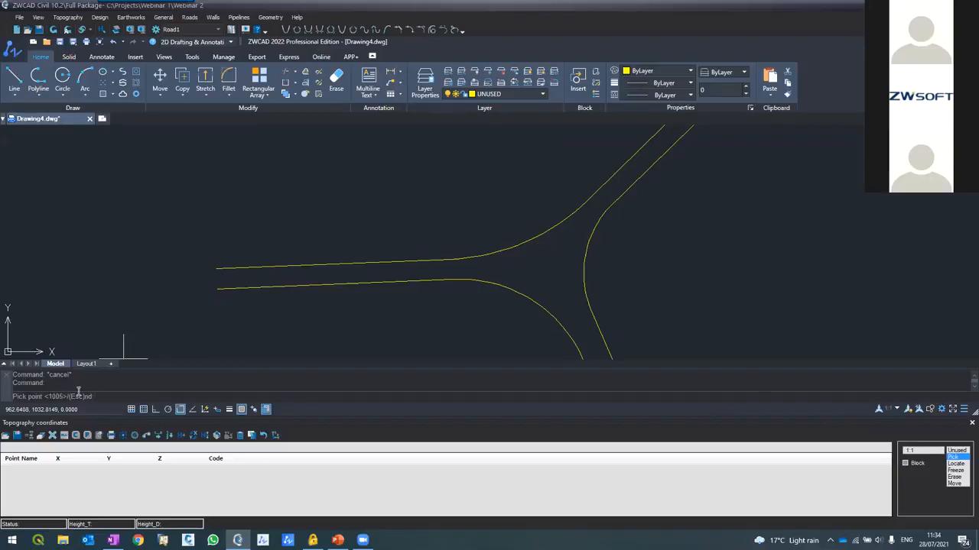
pyautogui.scroll(4, 195, 304)
pyautogui.click(239, 285)
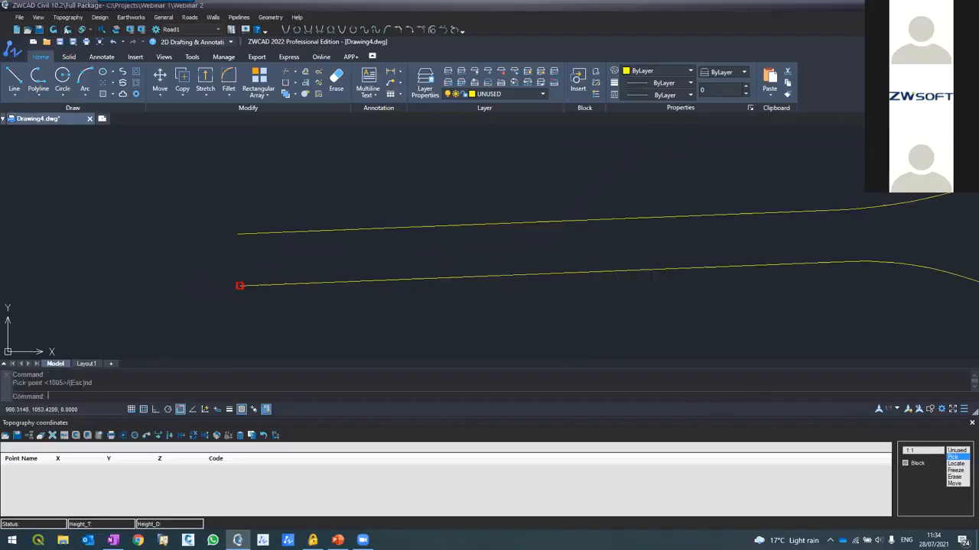
pyautogui.click(315, 283)
pyautogui.click(411, 279)
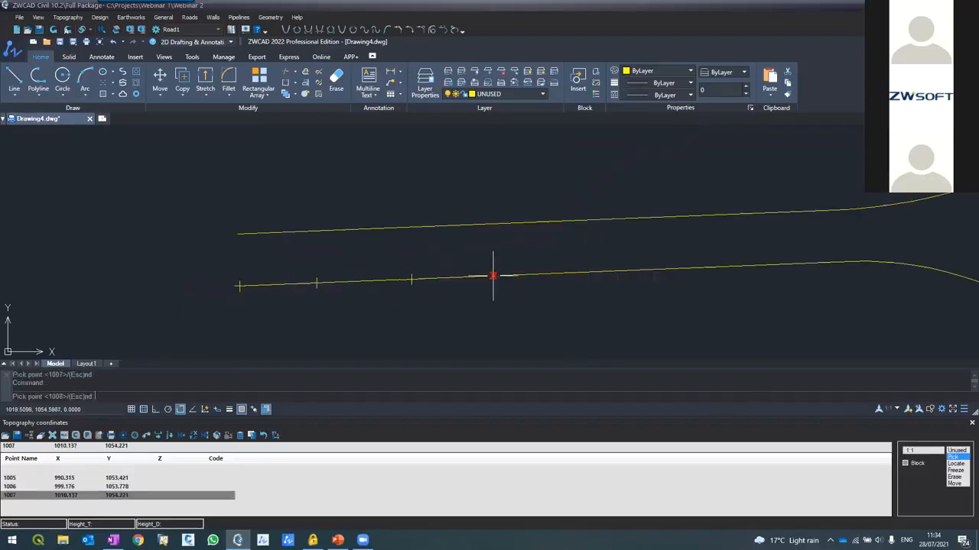
pyautogui.click(493, 276)
pyautogui.click(600, 273)
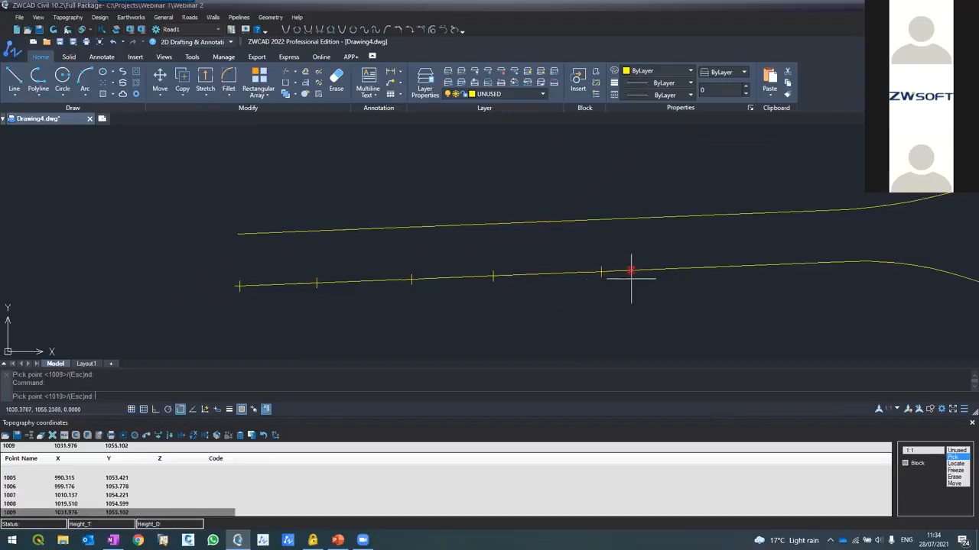
pyautogui.click(668, 269)
pyautogui.click(780, 264)
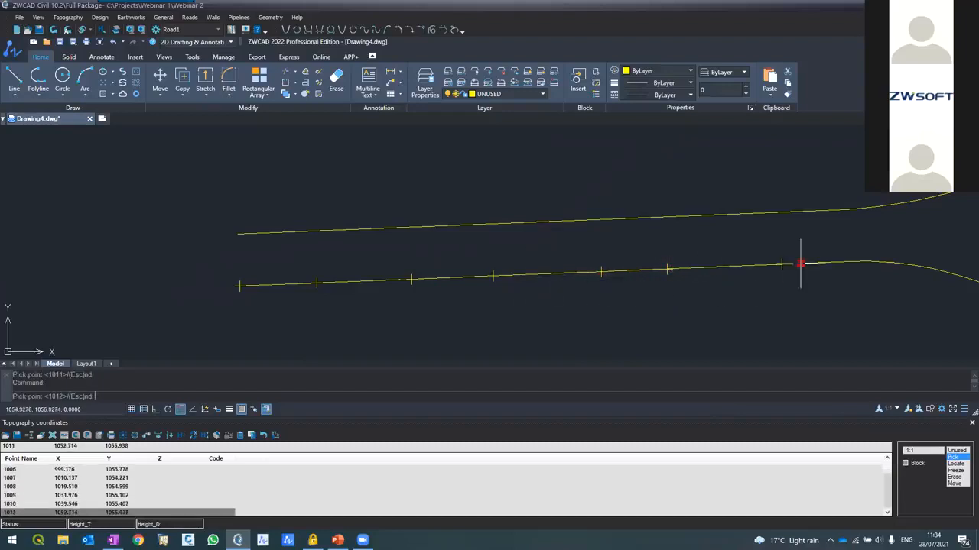
pyautogui.click(860, 262)
pyautogui.click(904, 264)
# Pick six more topography points around the lower curve and onto the straight edge of the south-eastern leg.
pyautogui.scroll(-5, 774, 251)
pyautogui.scroll(5, 865, 269)
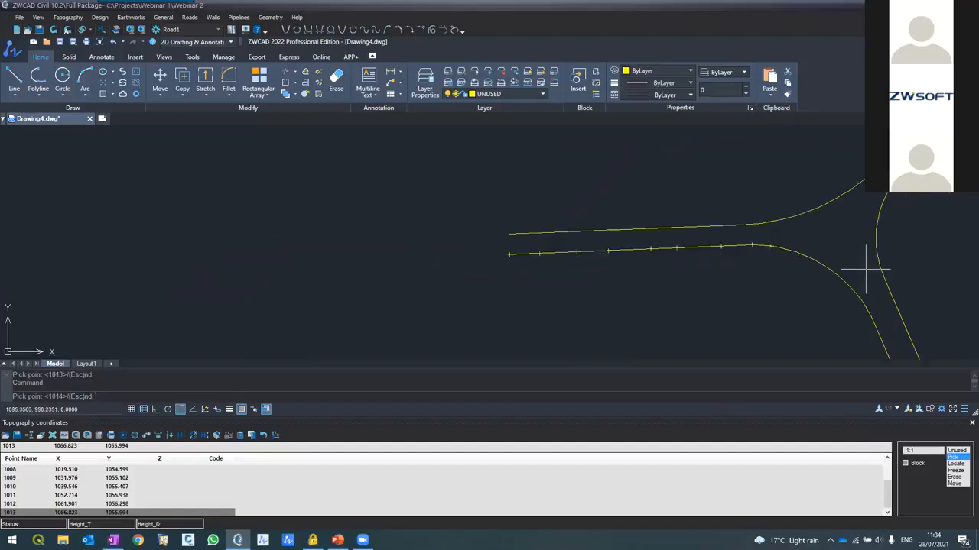
pyautogui.click(683, 234)
pyautogui.click(746, 251)
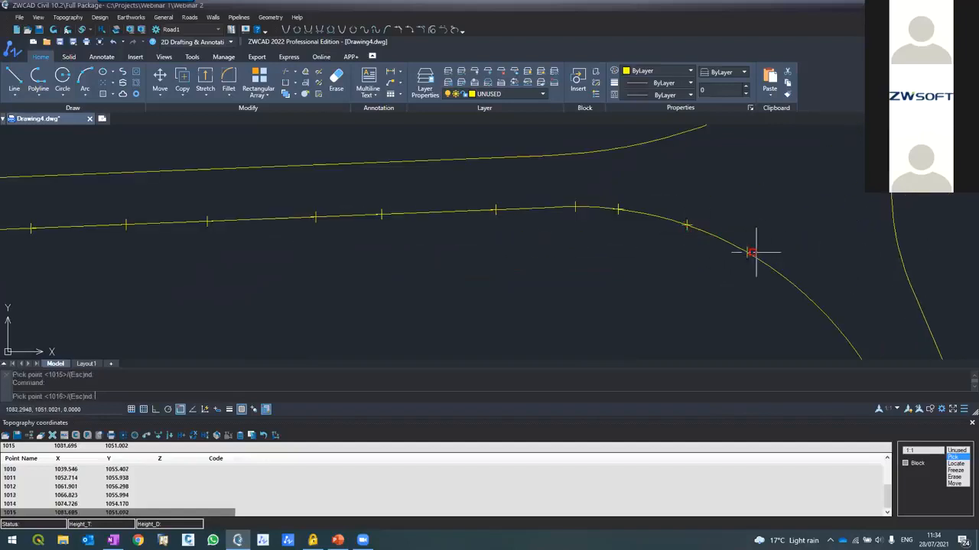
pyautogui.click(810, 292)
pyautogui.scroll(-5, 814, 288)
pyautogui.scroll(5, 815, 262)
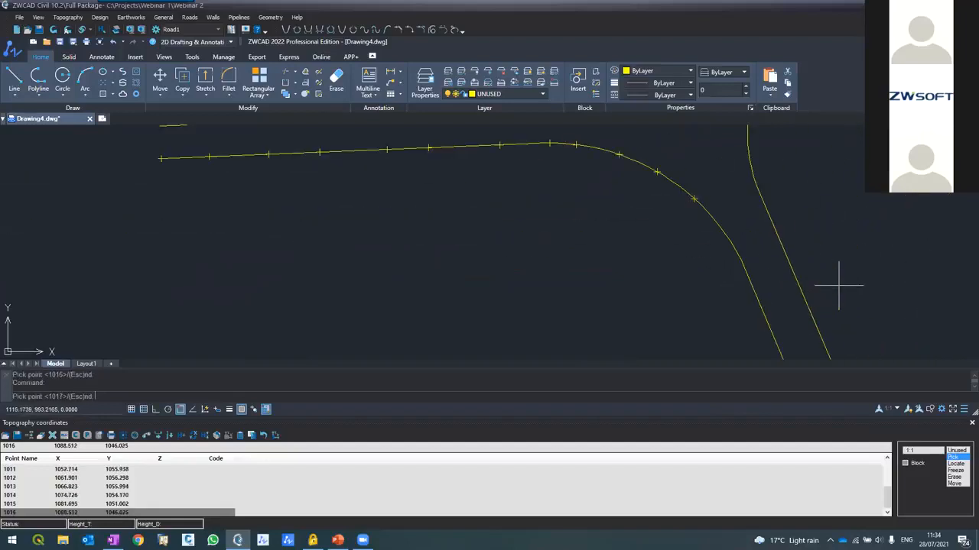
pyautogui.click(728, 239)
pyautogui.click(740, 258)
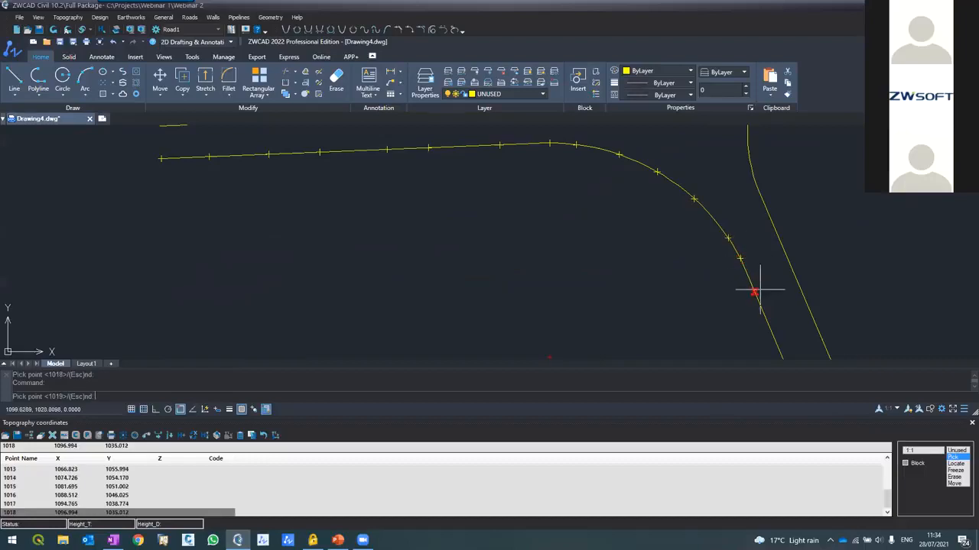
pyautogui.click(760, 309)
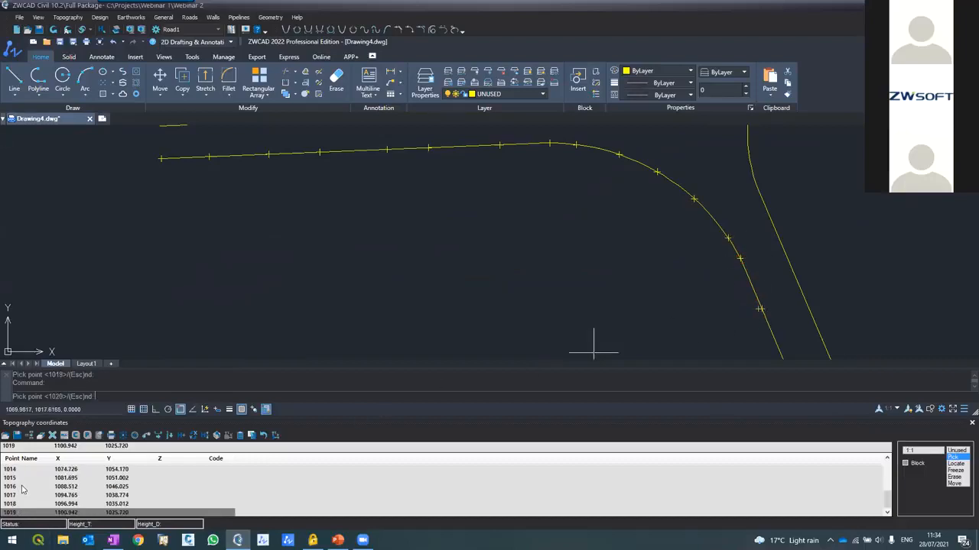
# End point picking and plot the points along the lower road edge with their labels.
pyautogui.click(55, 31)
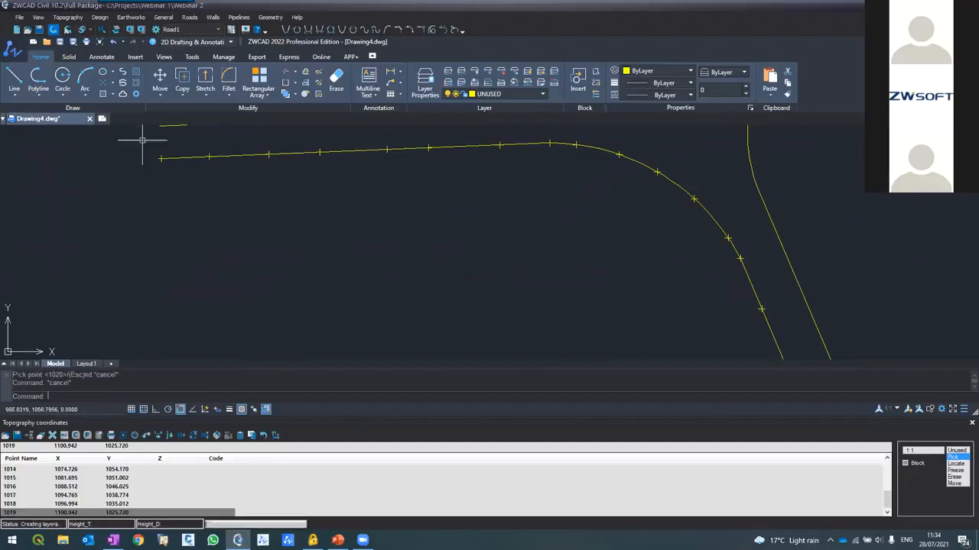
pyautogui.scroll(4, 159, 150)
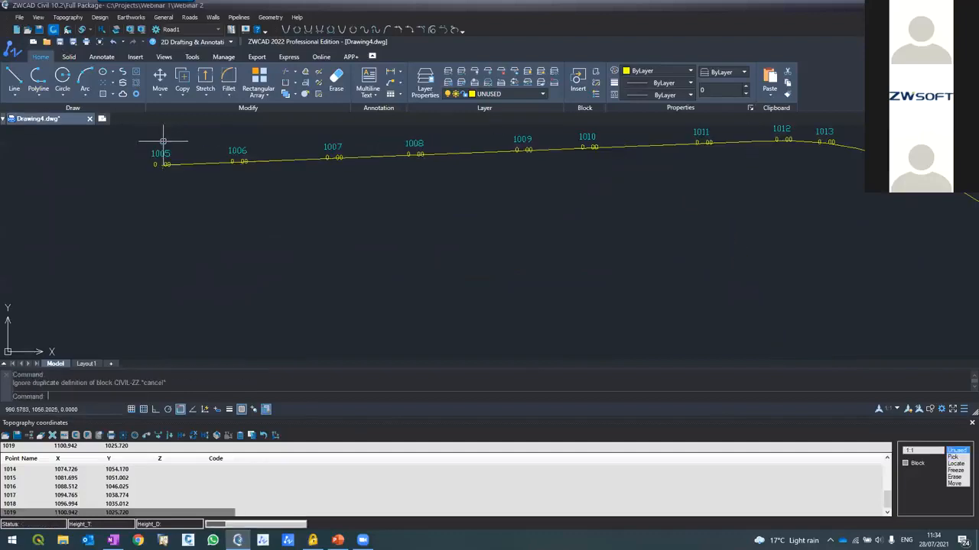
pyautogui.scroll(-6, 178, 195)
pyautogui.scroll(6, 242, 230)
pyautogui.scroll(2, 252, 279)
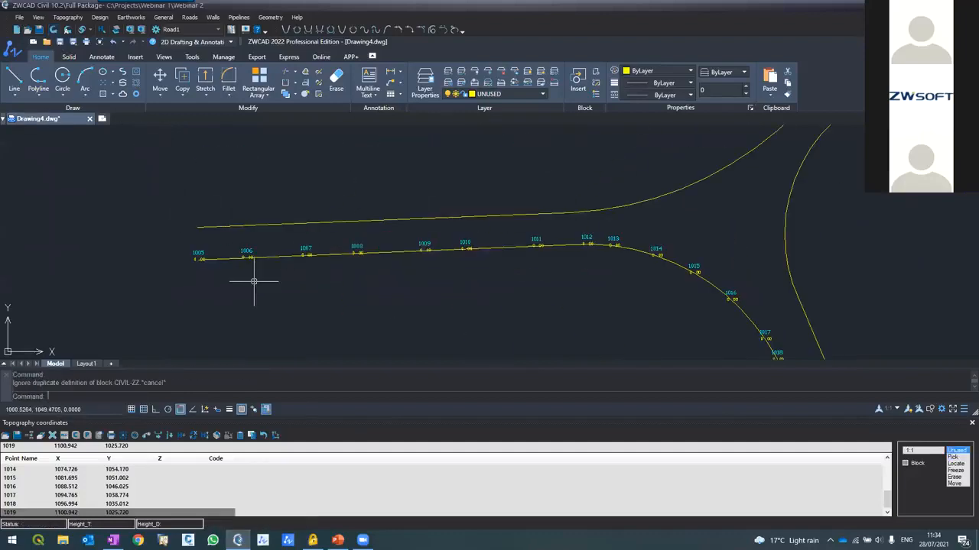
# Pick nine topography points along the upper road edge, from the western straight through the curve to the north-eastern leg.
pyautogui.click(958, 459)
pyautogui.click(429, 219)
pyautogui.click(487, 217)
pyautogui.click(571, 212)
pyautogui.click(622, 205)
pyautogui.click(650, 200)
pyautogui.click(700, 182)
pyautogui.click(735, 160)
pyautogui.click(757, 145)
pyautogui.moveTo(758, 145); pyautogui.dragTo(703, 262, button='middle')
pyautogui.scroll(-2, 726, 229)
pyautogui.click(708, 238)
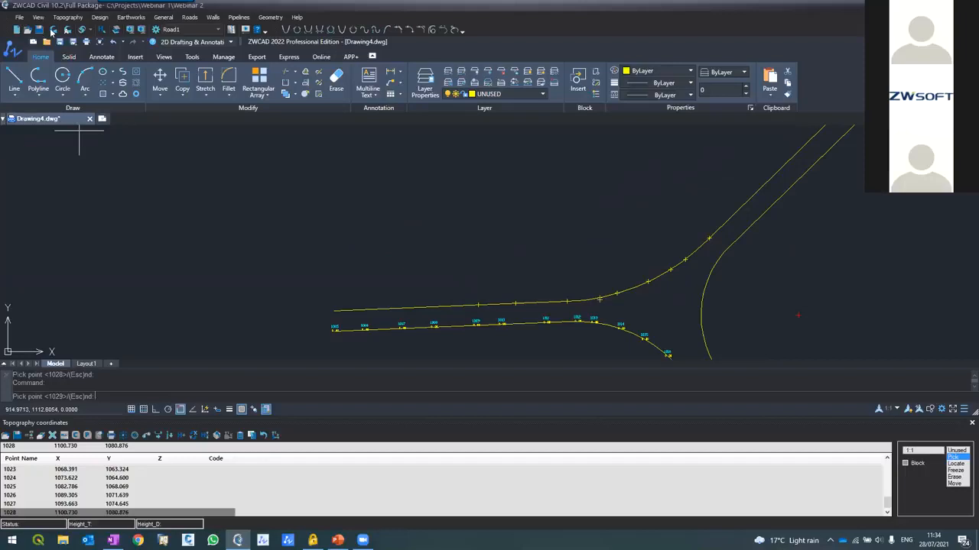
# Plot the points picked on the upper road edge with their labels.
pyautogui.click(52, 31)
pyautogui.scroll(4, 562, 327)
pyautogui.press('Escape')
pyautogui.scroll(3, 328, 265)
pyautogui.scroll(-6, 424, 157)
pyautogui.scroll(5, 347, 196)
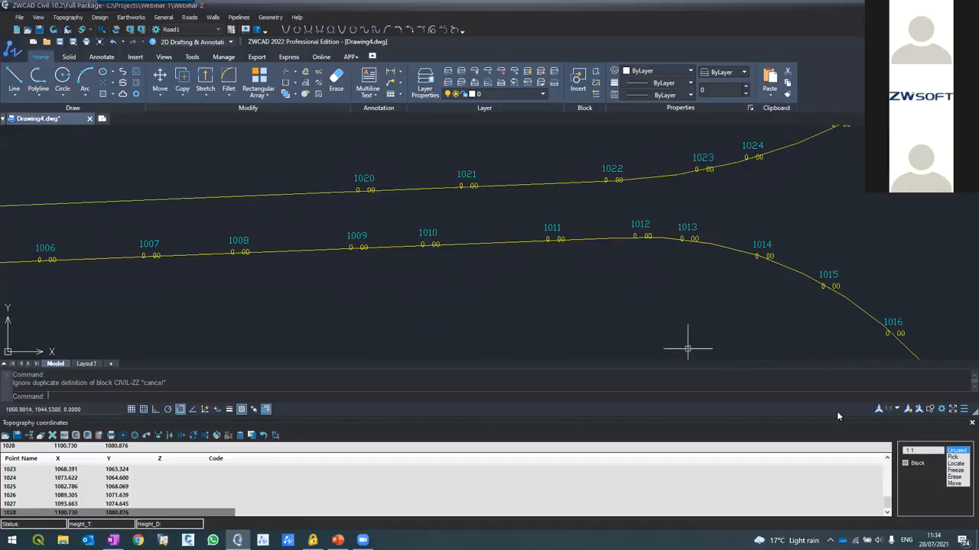
pyautogui.scroll(-3, 476, 219)
pyautogui.scroll(3, 356, 224)
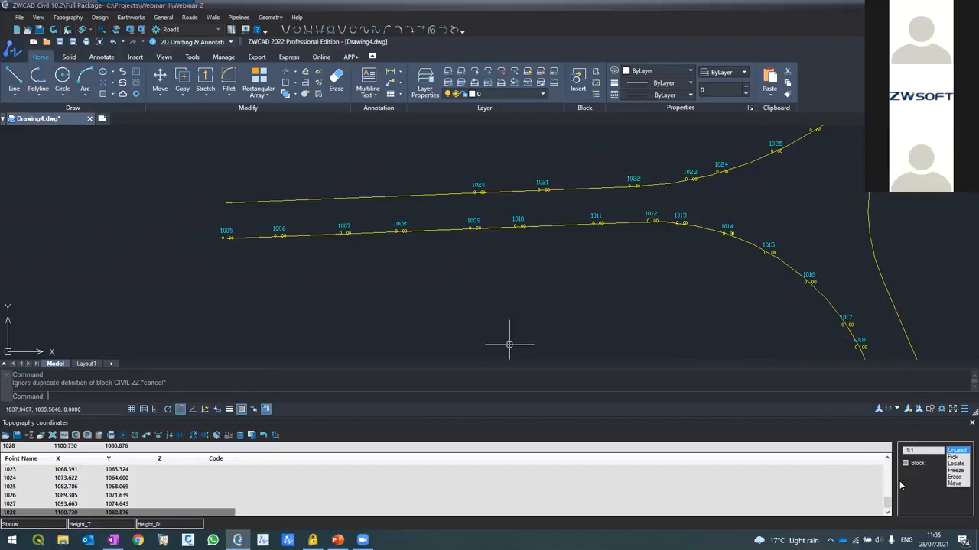
# Try to locate topography points with a polygon drawn from the west end between the road edges down the south-eastern leg.
pyautogui.click(956, 464)
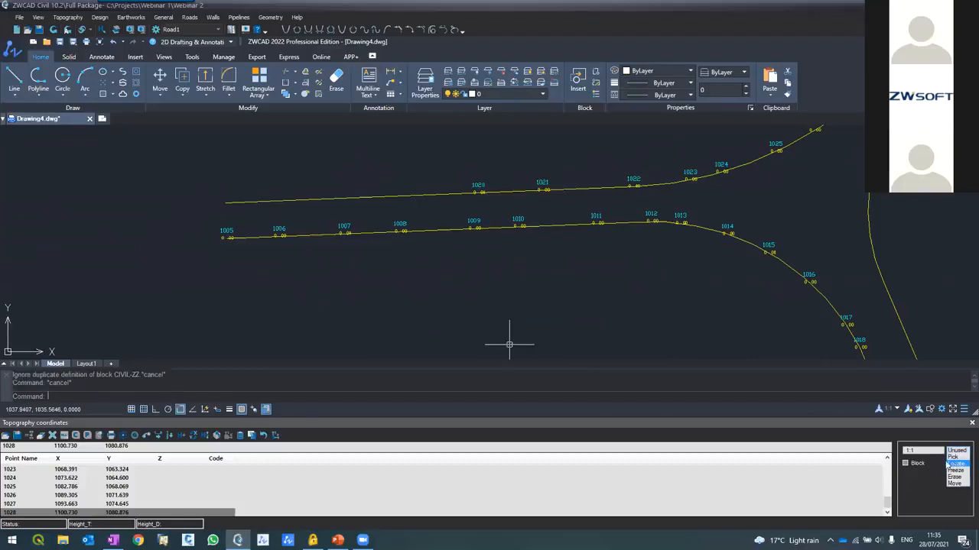
pyautogui.press('Return')
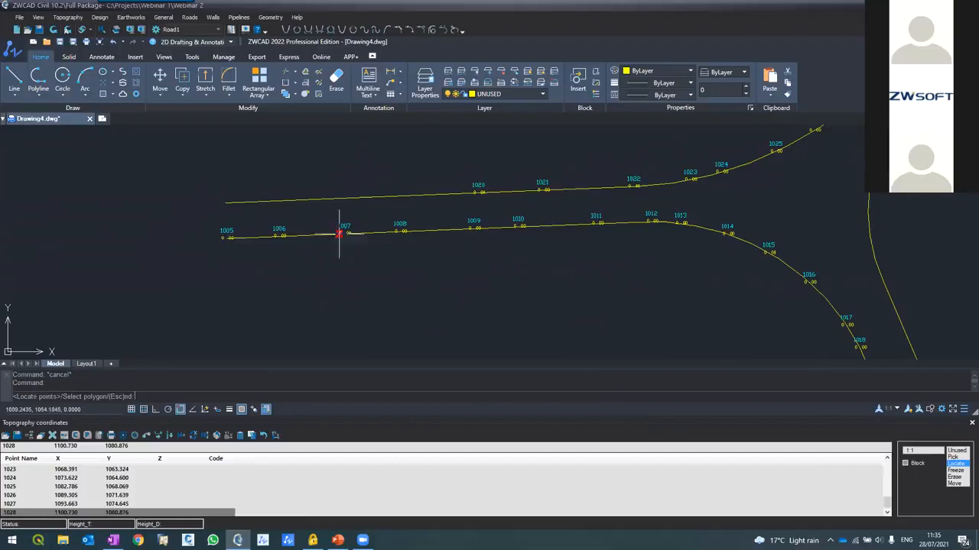
pyautogui.press('Return')
pyautogui.click(196, 217)
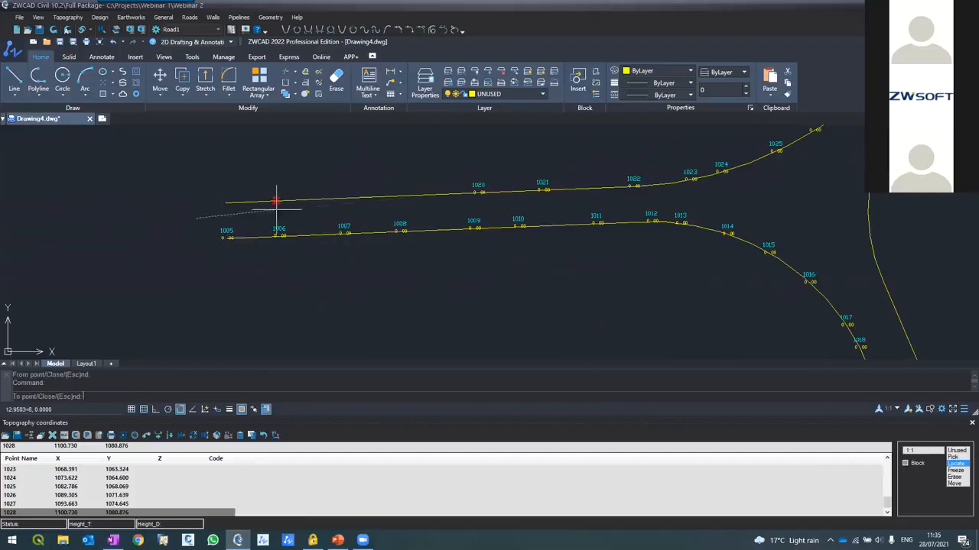
pyautogui.scroll(-3, 772, 173)
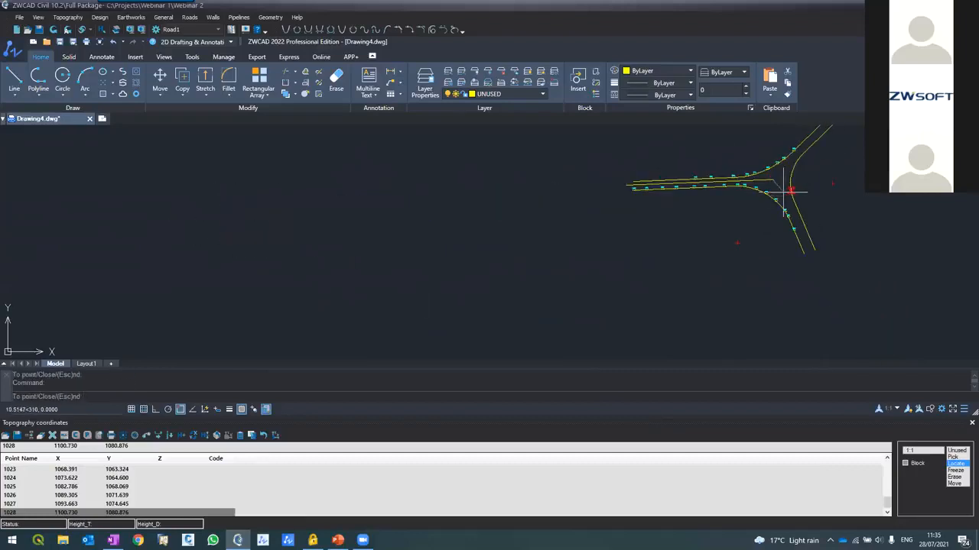
pyautogui.scroll(2, 788, 193)
pyautogui.click(823, 291)
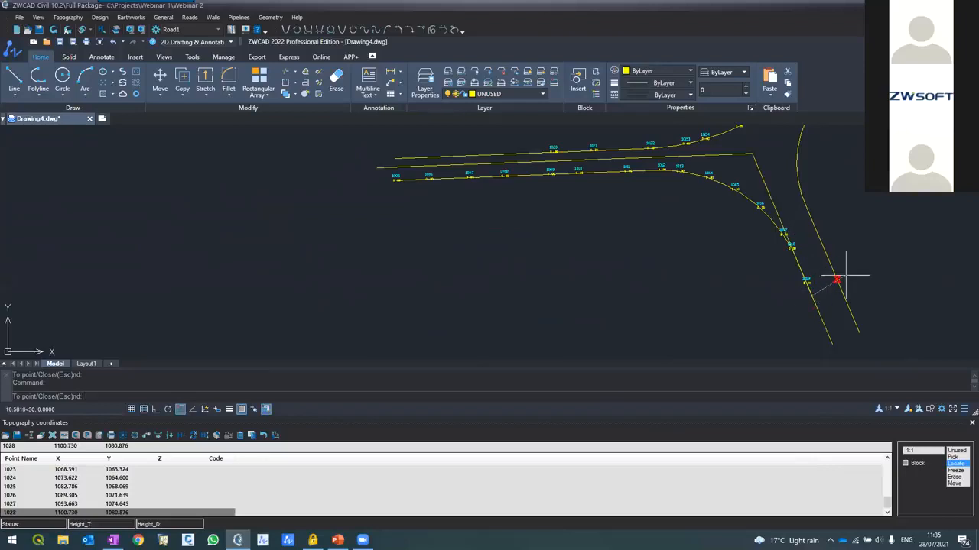
pyautogui.press('Escape')
pyautogui.press('Escape')
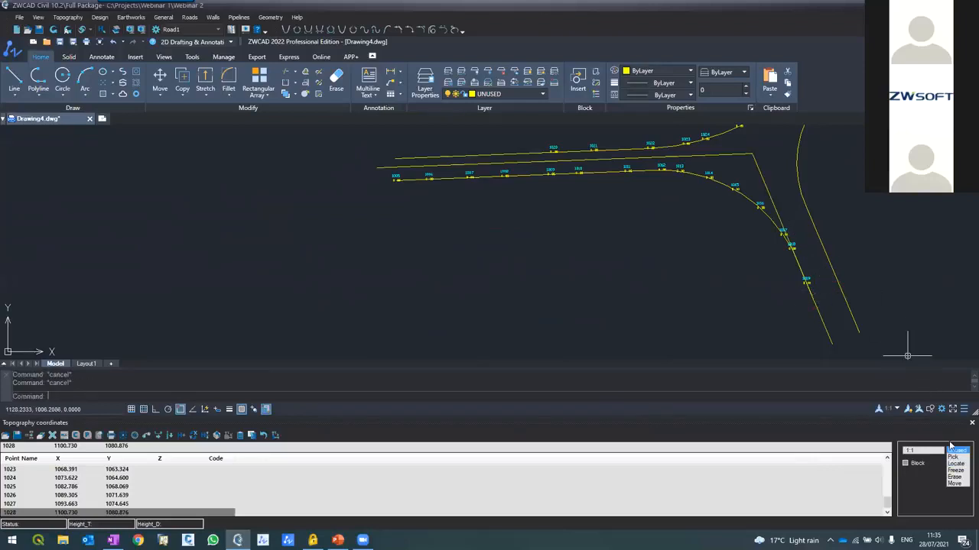
# Locate the lower road edge points with a closed polygon drawn around them from the west end to the south-eastern leg.
pyautogui.click(956, 464)
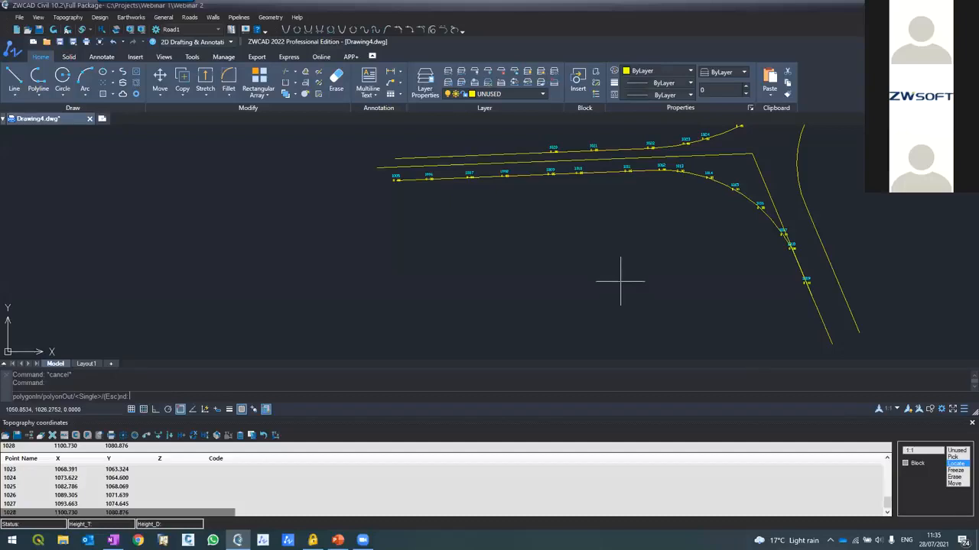
pyautogui.click(376, 167)
pyautogui.click(375, 162)
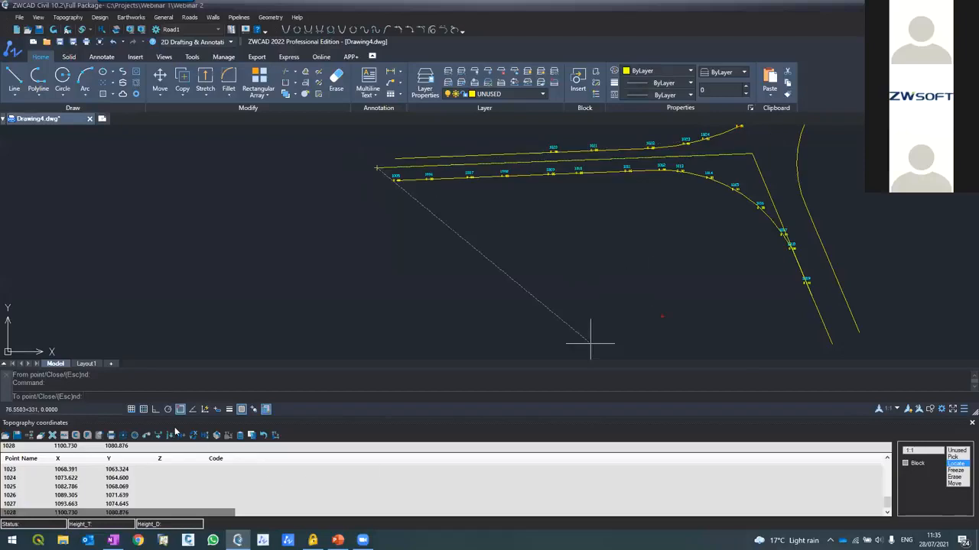
pyautogui.click(767, 158)
pyautogui.click(828, 297)
pyautogui.click(788, 306)
pyautogui.click(487, 239)
pyautogui.click(371, 241)
pyautogui.write('c')
pyautogui.press('Return')
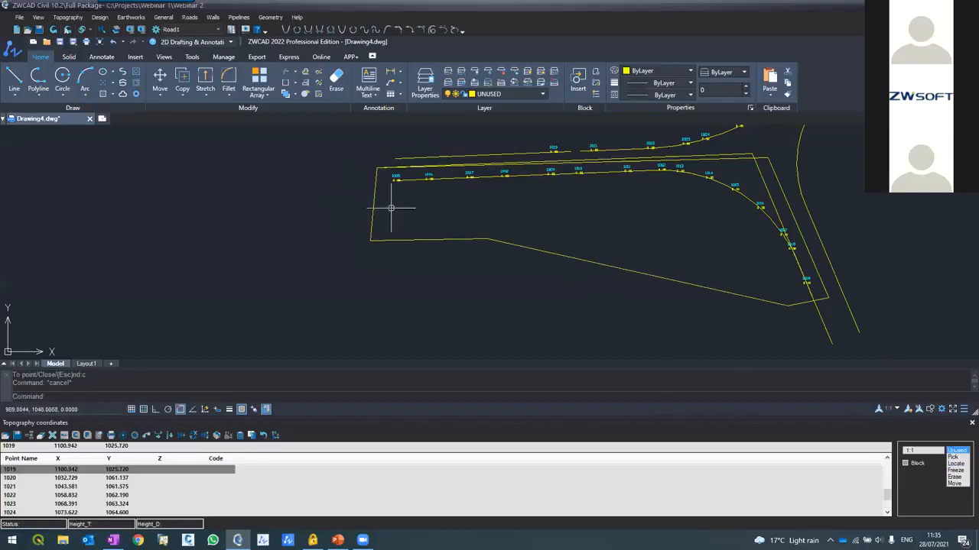
# Turn on block mode for the located lower-edge points, auto-number them from 1 and check their names in the coordinate list.
pyautogui.click(887, 461)
pyautogui.click(887, 462)
pyautogui.click(887, 462)
pyautogui.click(887, 462)
pyautogui.click(887, 462)
pyautogui.click(887, 461)
pyautogui.click(886, 462)
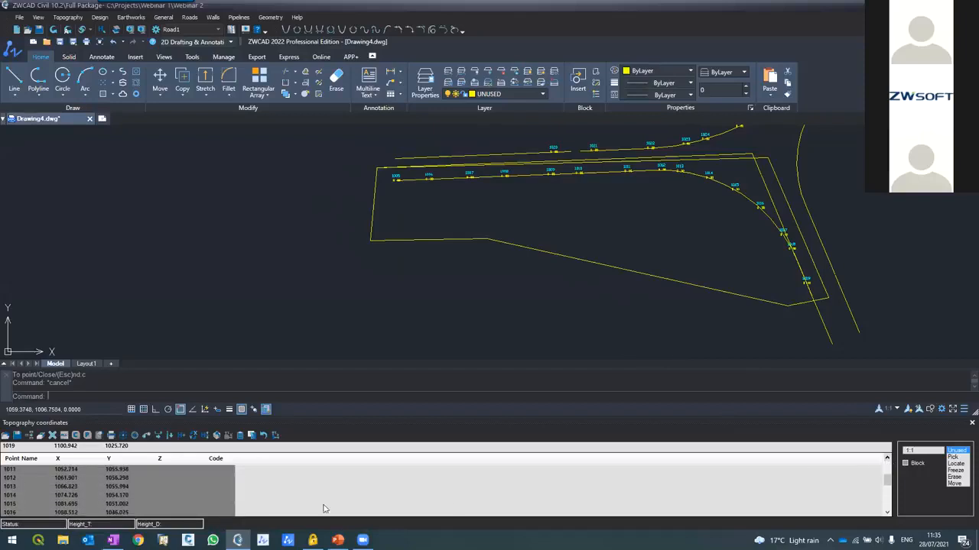
pyautogui.click(905, 464)
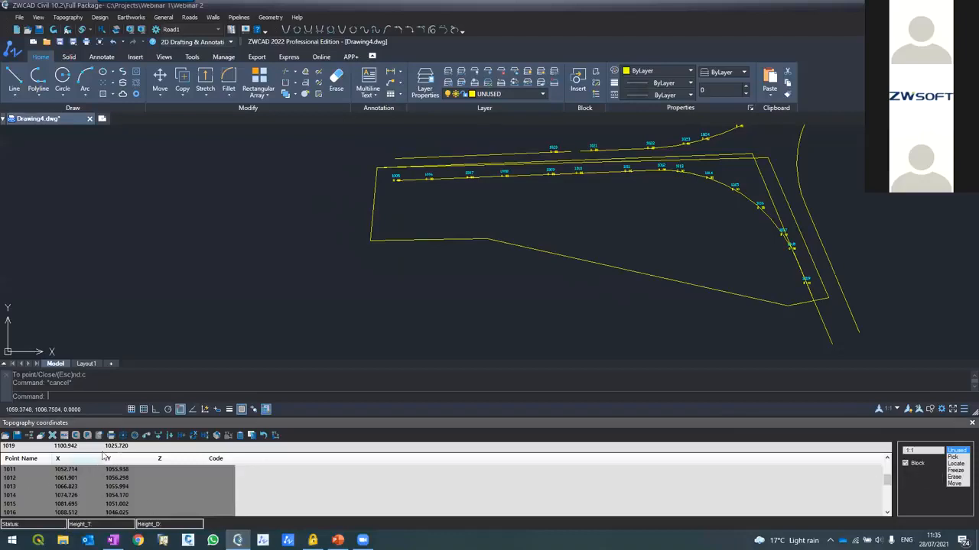
pyautogui.click(156, 437)
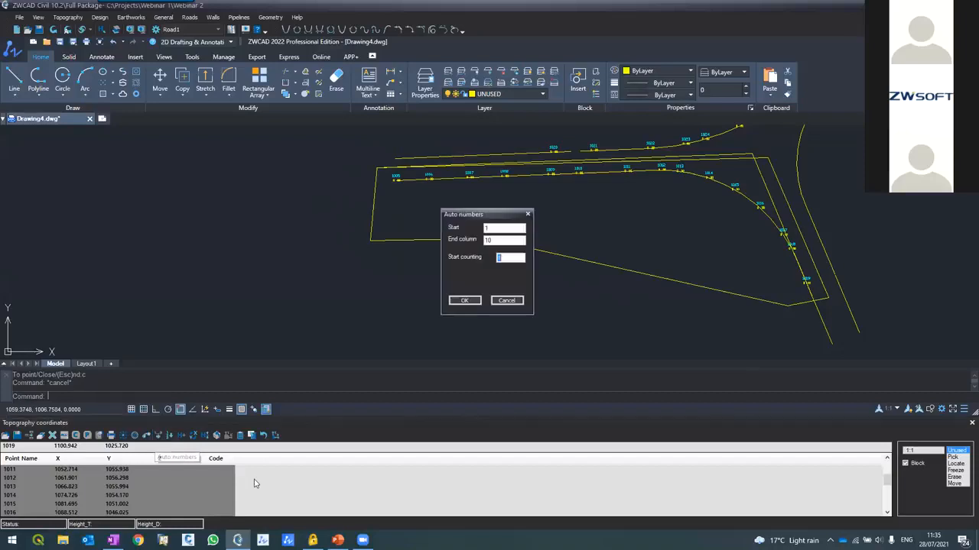
pyautogui.click(465, 302)
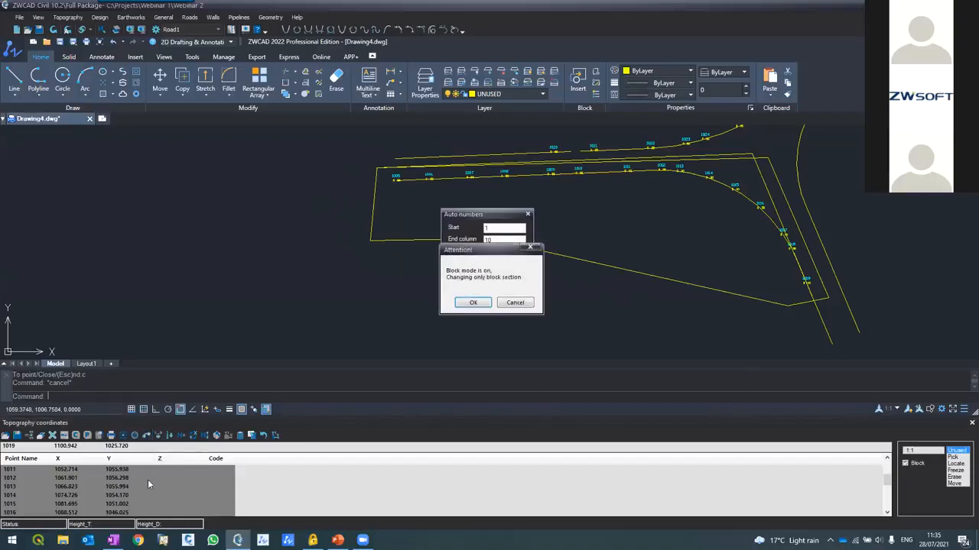
pyautogui.click(468, 302)
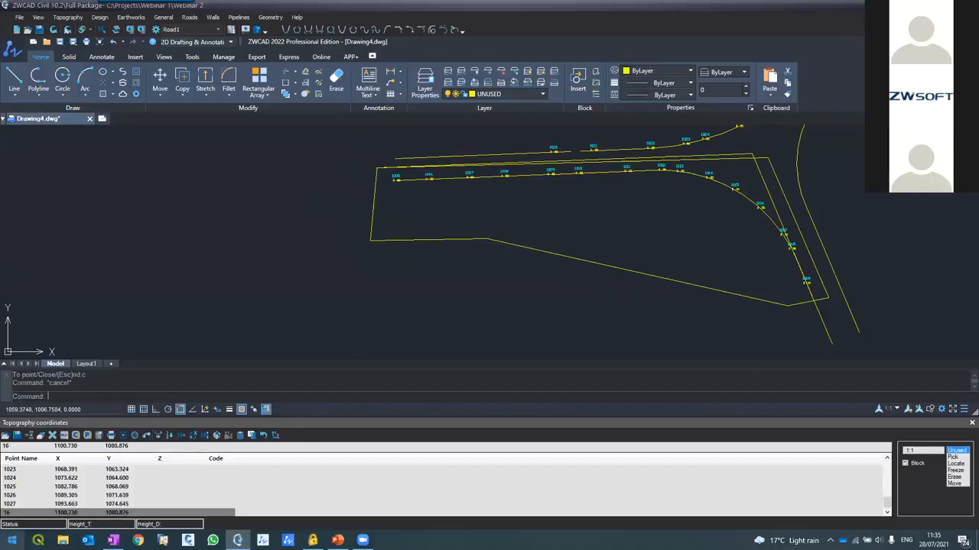
pyautogui.moveTo(886, 501)
pyautogui.mouseDown()
pyautogui.moveTo(879, 469)
pyautogui.moveTo(877, 489)
pyautogui.mouseUp()
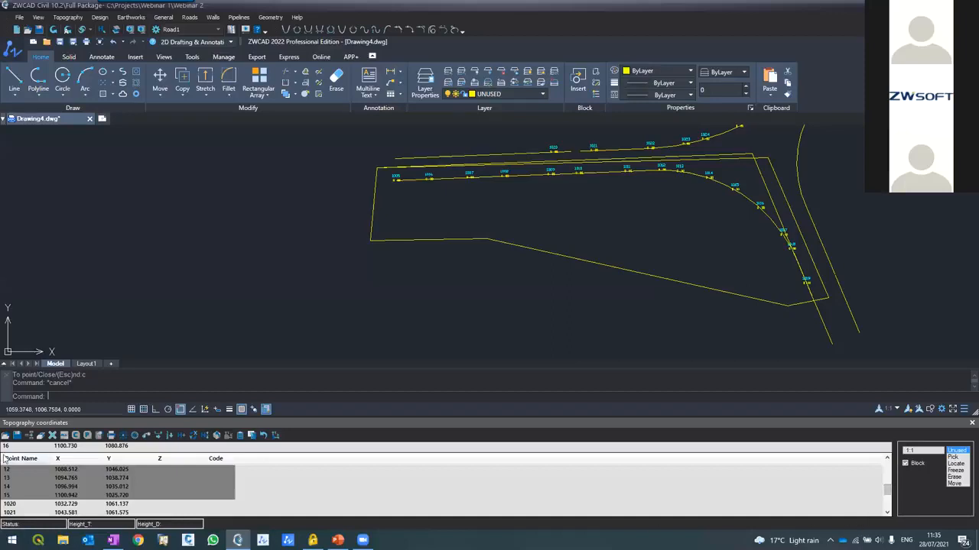
# Prefix the numbered point names with S and replot the points with their labels along the road edges.
pyautogui.moveTo(337, 541)
pyautogui.scroll(6, 407, 150)
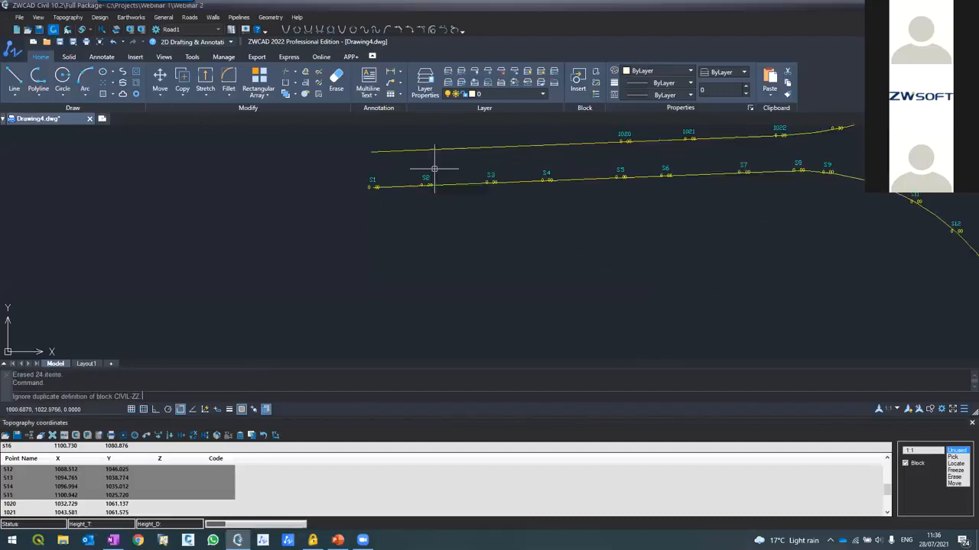
pyautogui.press('Escape')
pyautogui.scroll(-6, 594, 189)
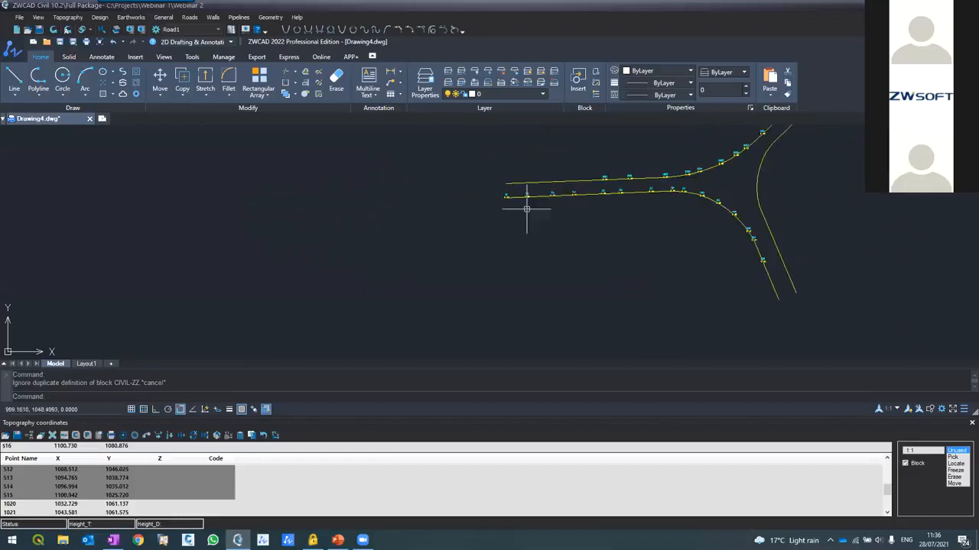
pyautogui.scroll(2, 636, 192)
pyautogui.scroll(-2, 653, 185)
pyautogui.scroll(2, 652, 185)
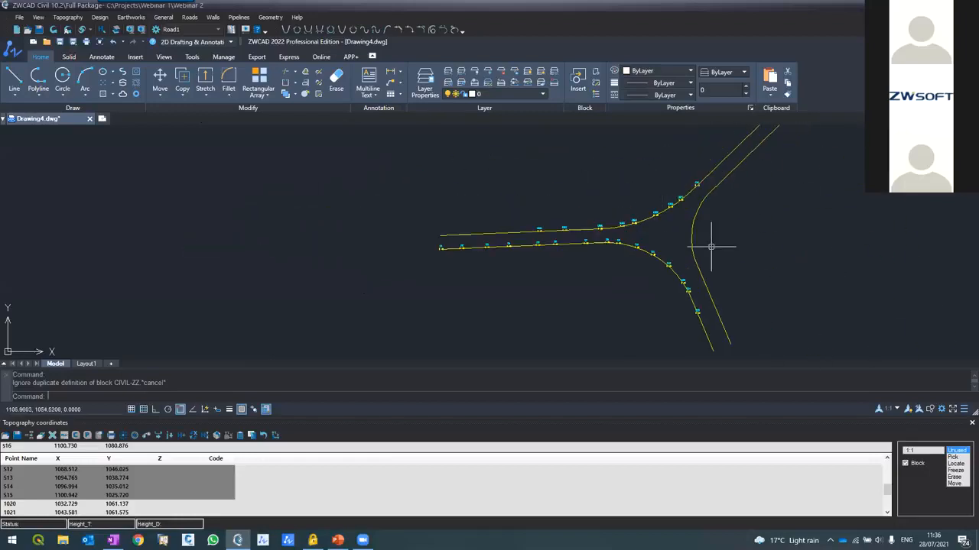
# Locate the upper road edge points with a closed inside polygon from the west end to the north-eastern leg, switching object snap off while drawing.
pyautogui.click(956, 464)
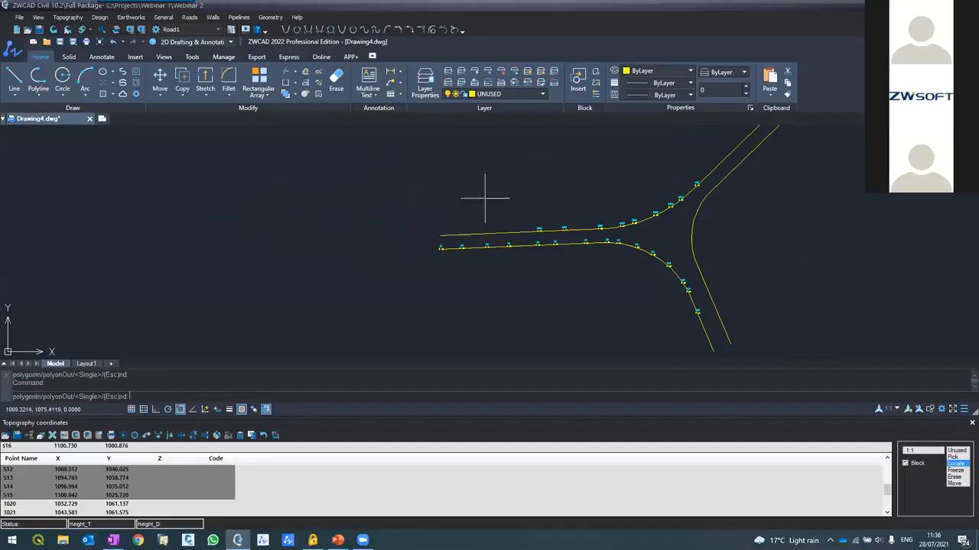
pyautogui.write('i')
pyautogui.press('Return')
pyautogui.press('Return')
pyautogui.click(415, 217)
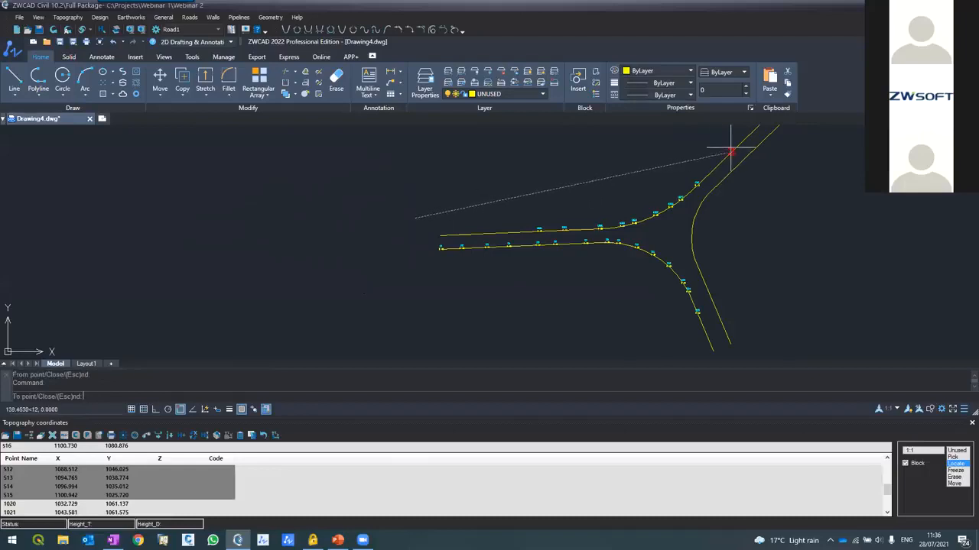
pyautogui.click(710, 163)
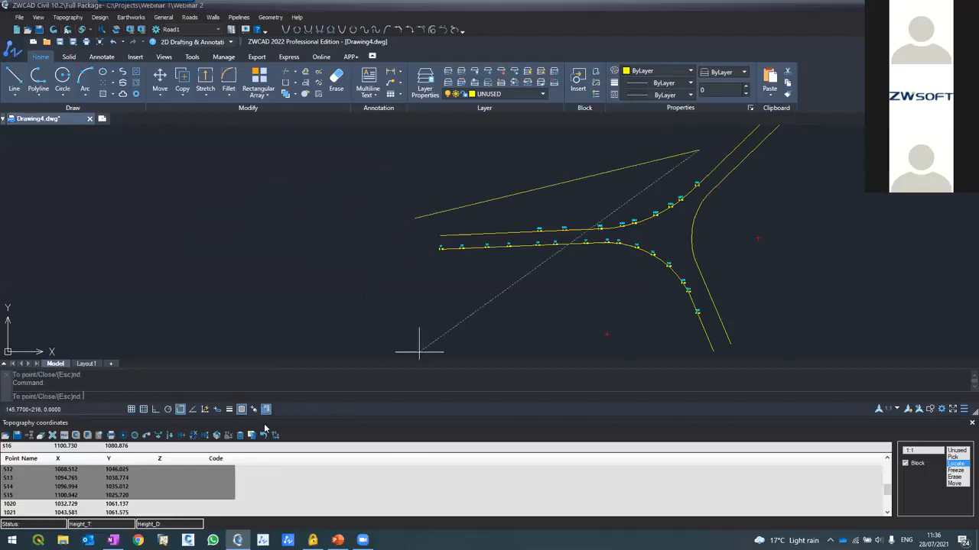
pyautogui.click(181, 413)
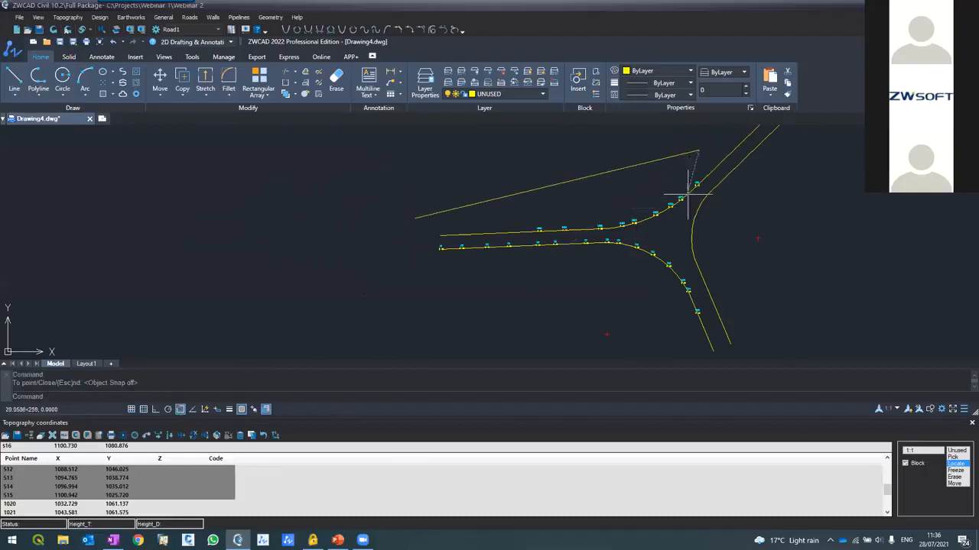
pyautogui.press('Return')
pyautogui.click(708, 181)
pyautogui.click(668, 235)
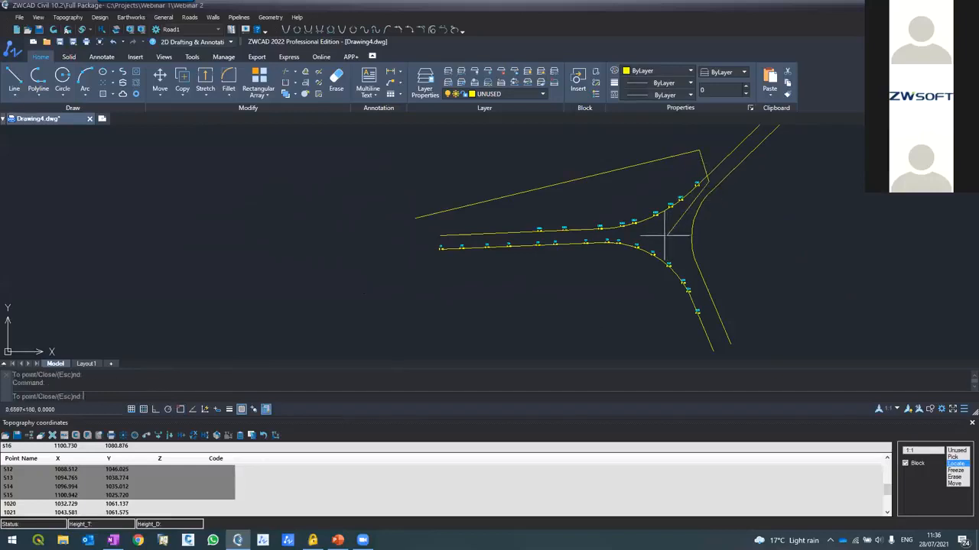
pyautogui.click(388, 244)
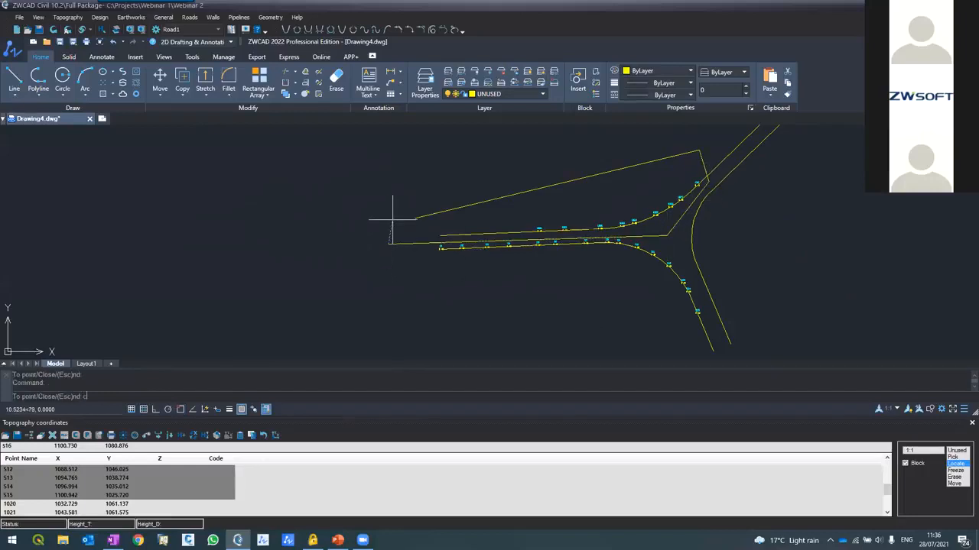
pyautogui.write('c')
pyautogui.press('Return')
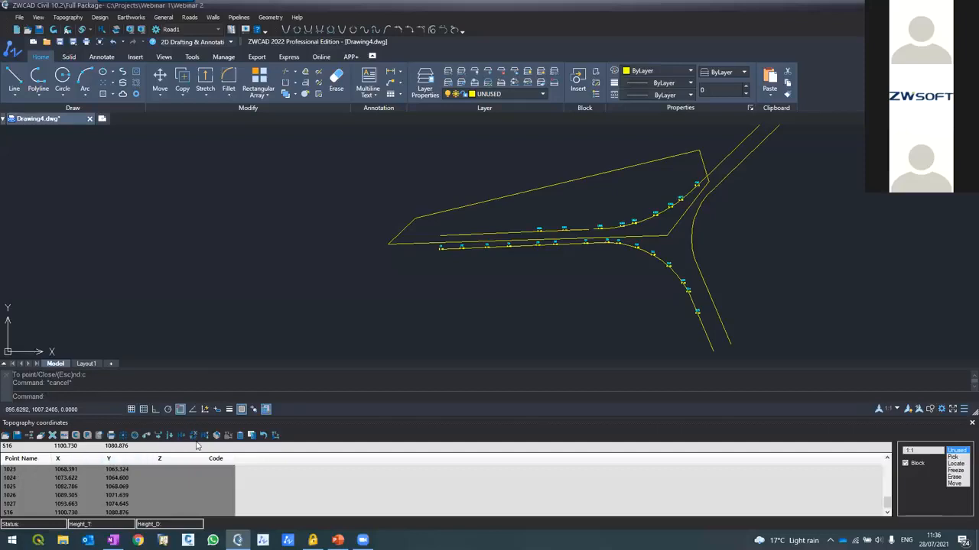
# Auto-number the block of located points from 1 with the prefix N and replot them with their labels.
pyautogui.click(158, 435)
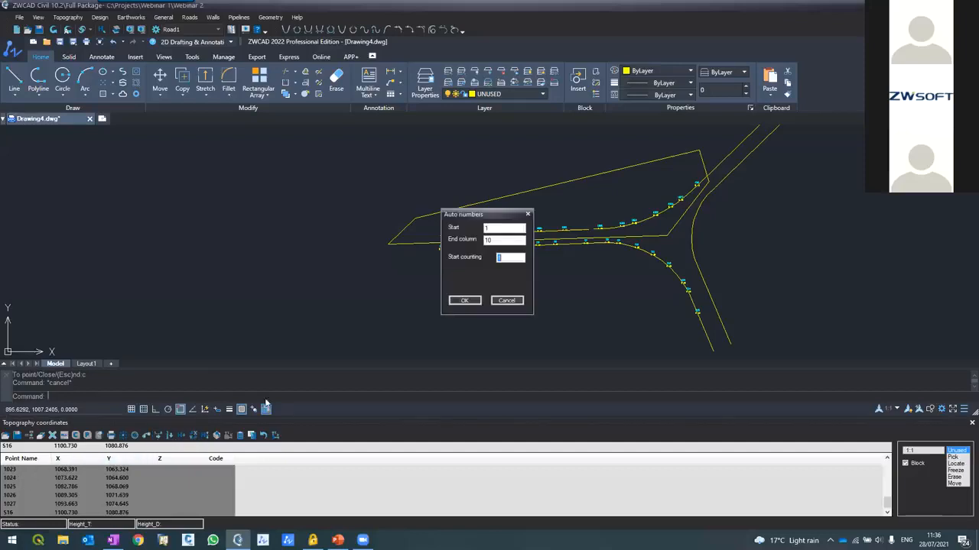
pyautogui.click(463, 301)
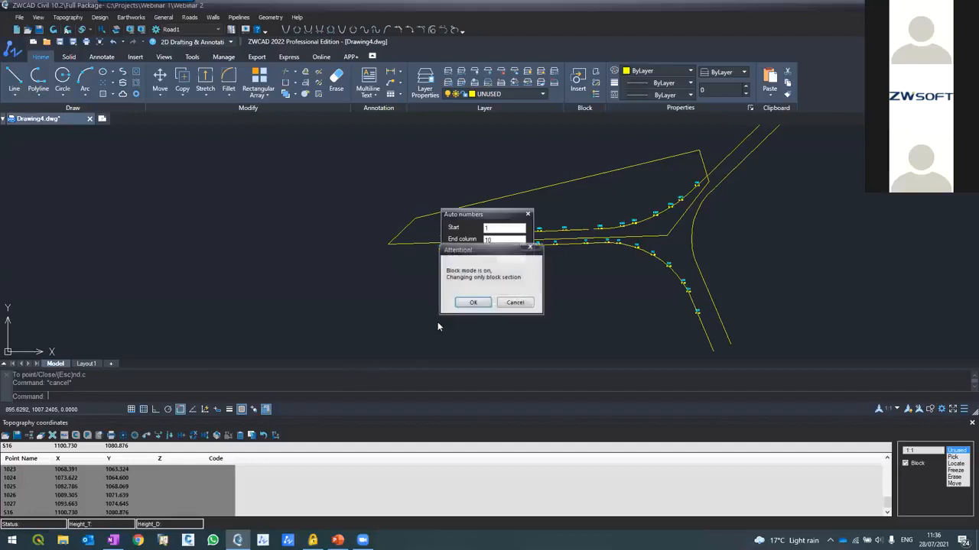
pyautogui.click(472, 303)
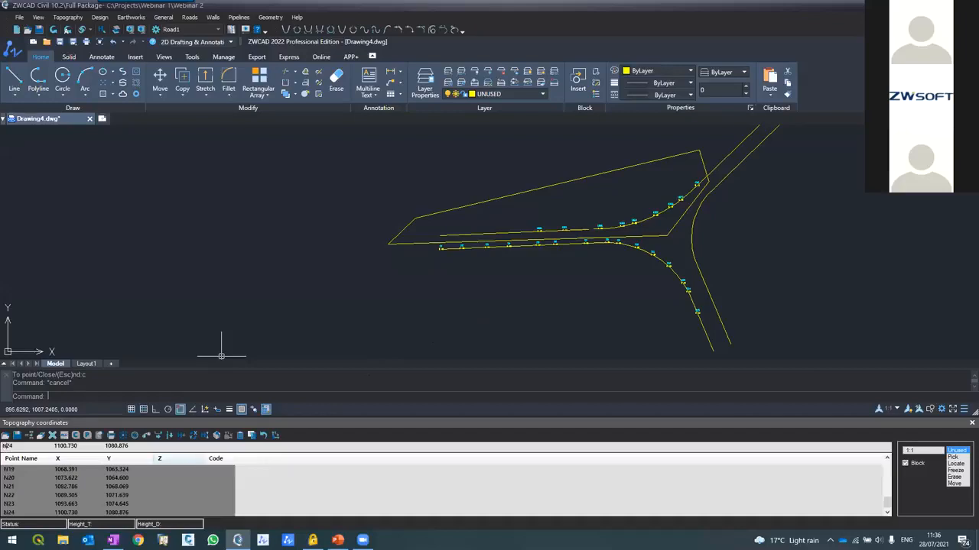
pyautogui.scroll(10, 555, 252)
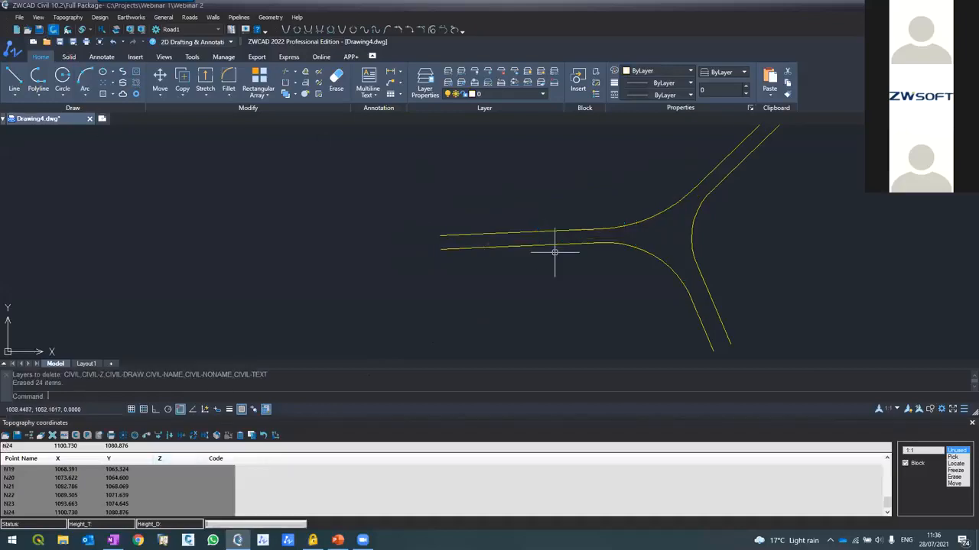
pyautogui.scroll(-5, 452, 201)
pyautogui.scroll(6, 389, 237)
pyautogui.scroll(-4, 389, 234)
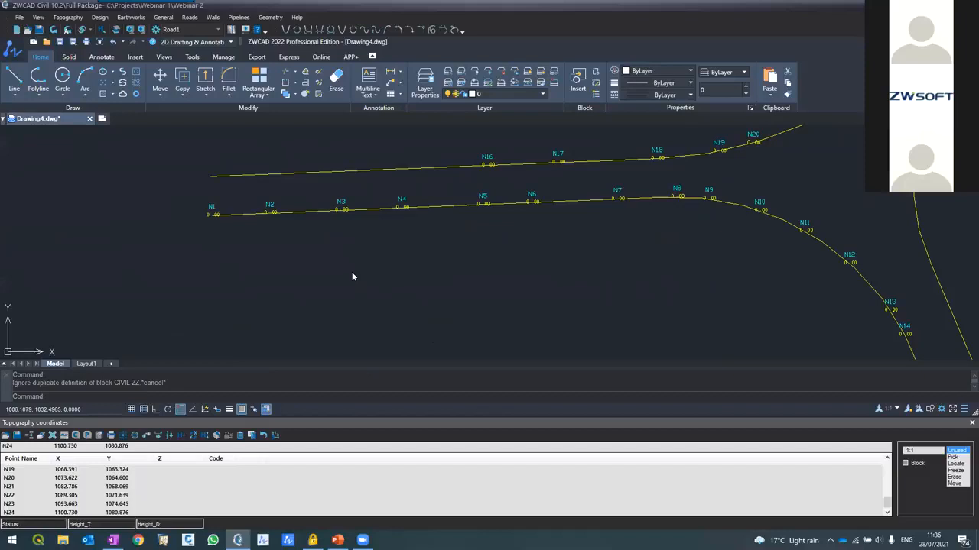
# Examine the file formats offered for saving the topography coordinates as a text file, without saving.
pyautogui.click(61, 478)
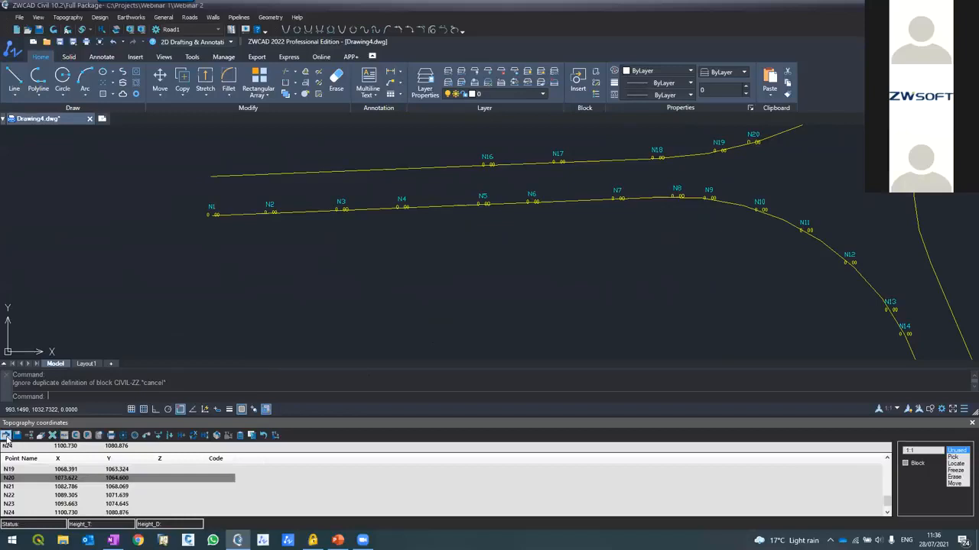
pyautogui.click(17, 435)
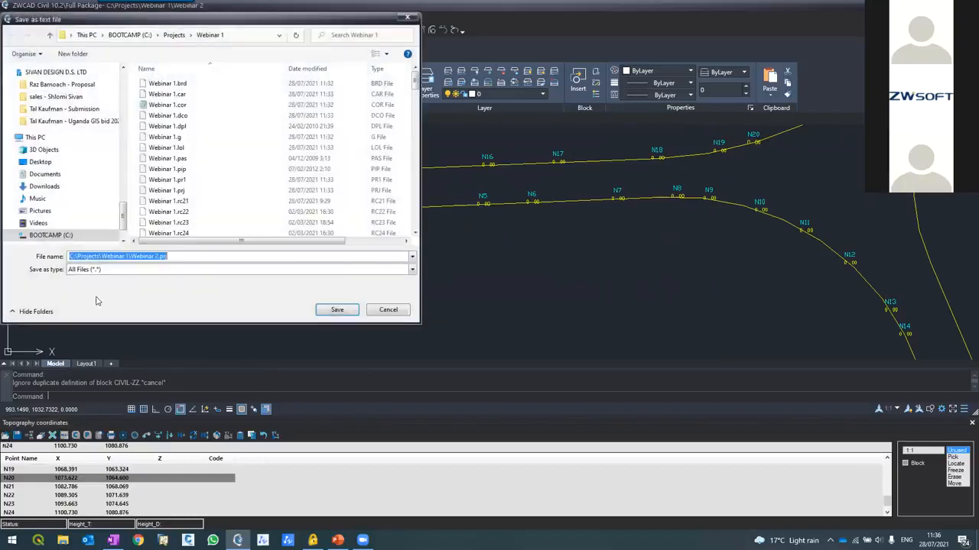
pyautogui.click(109, 271)
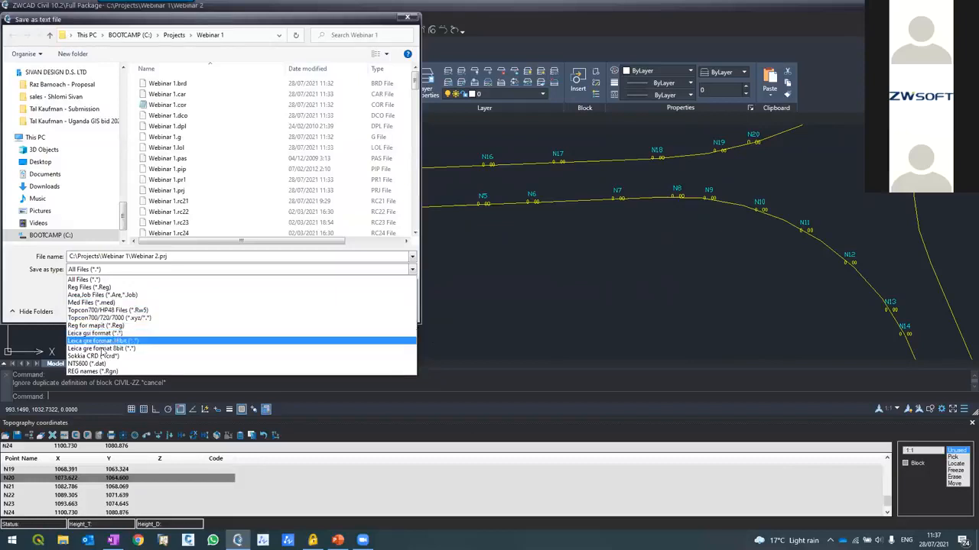
pyautogui.click(544, 338)
pyautogui.click(377, 311)
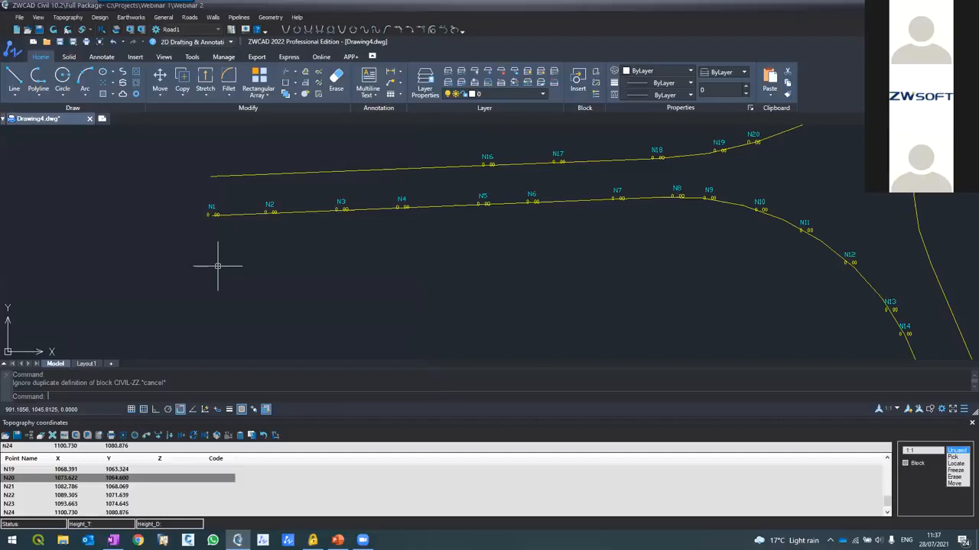
# Close the topography coordinates, save the changes to project Webinar 2 and create a new project named Webinar 3.
pyautogui.click(971, 423)
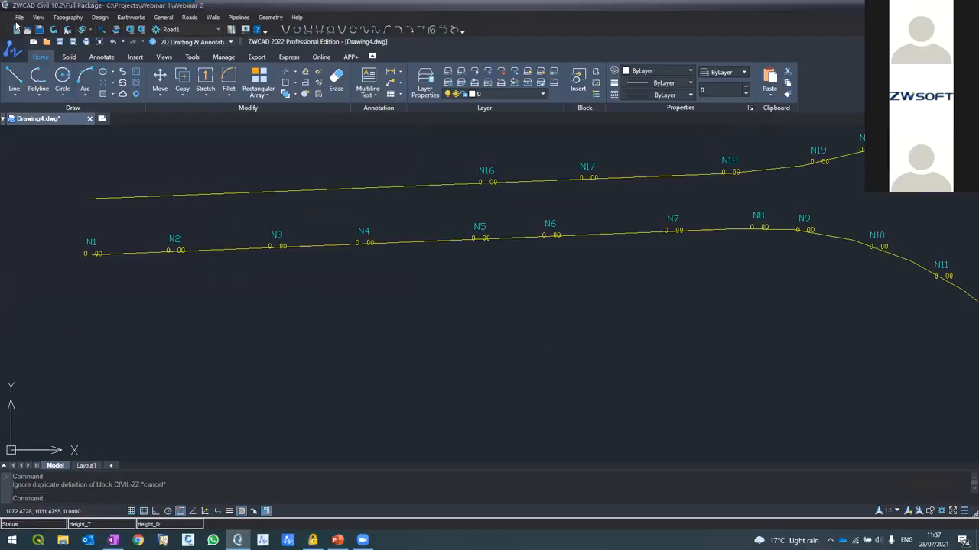
pyautogui.click(18, 16)
pyautogui.click(30, 26)
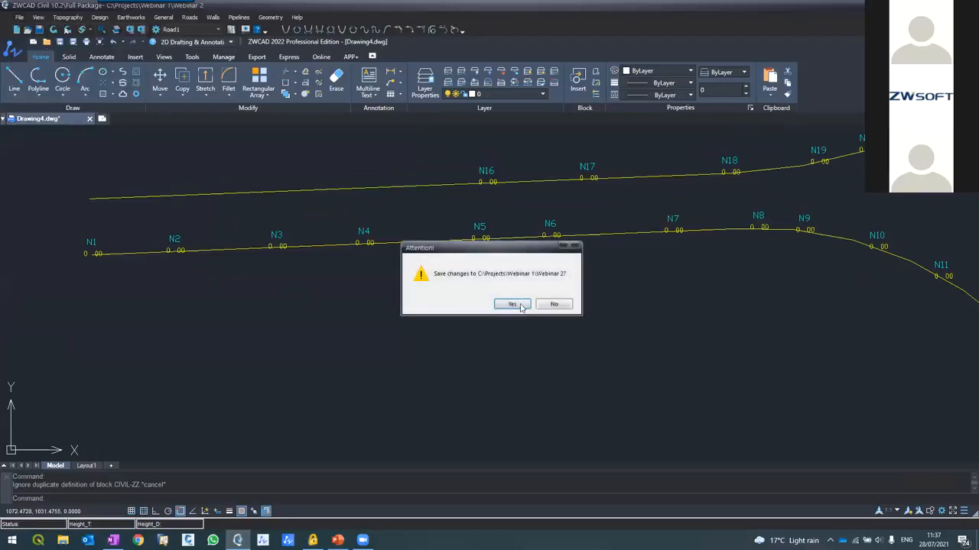
pyautogui.click(512, 304)
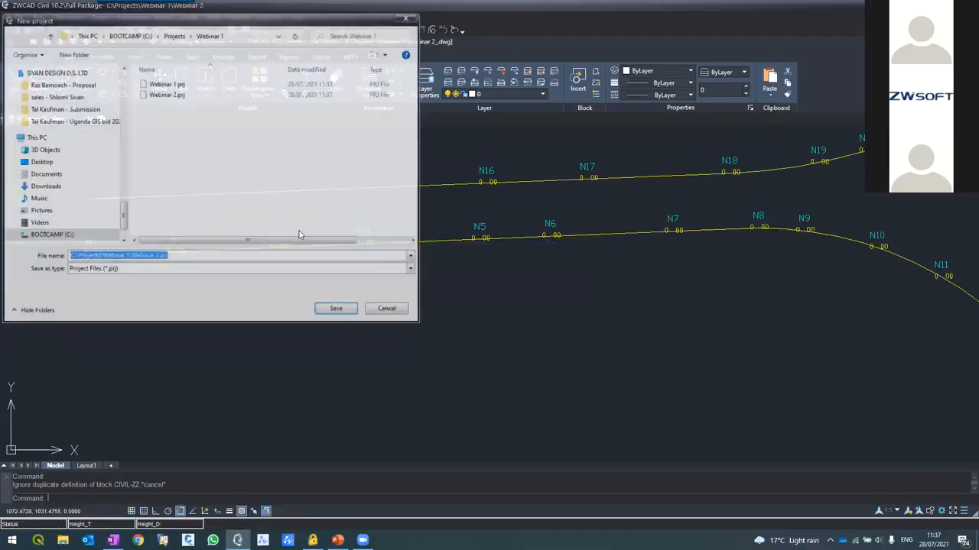
pyautogui.write('We')
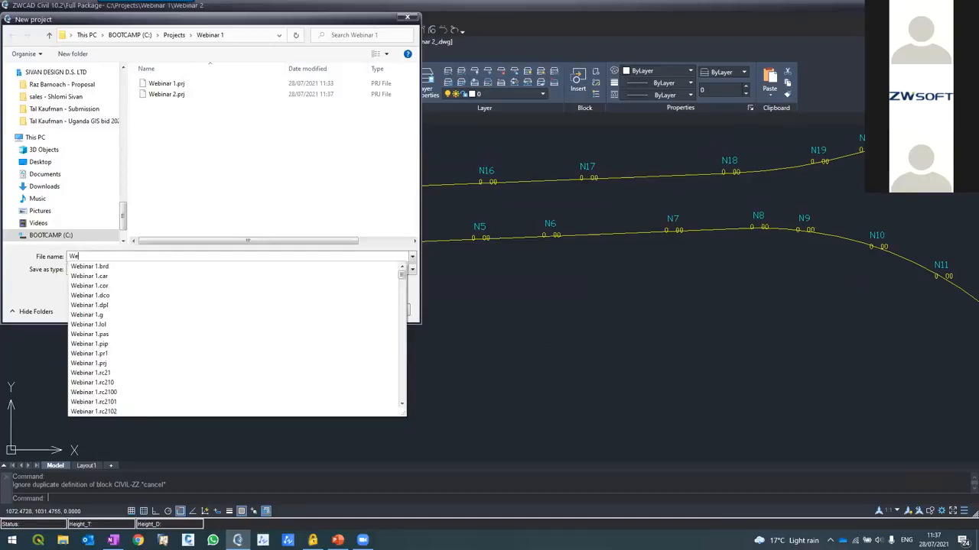
pyautogui.write('binar 34')
pyautogui.press('BackSpace')
pyautogui.press('Return')
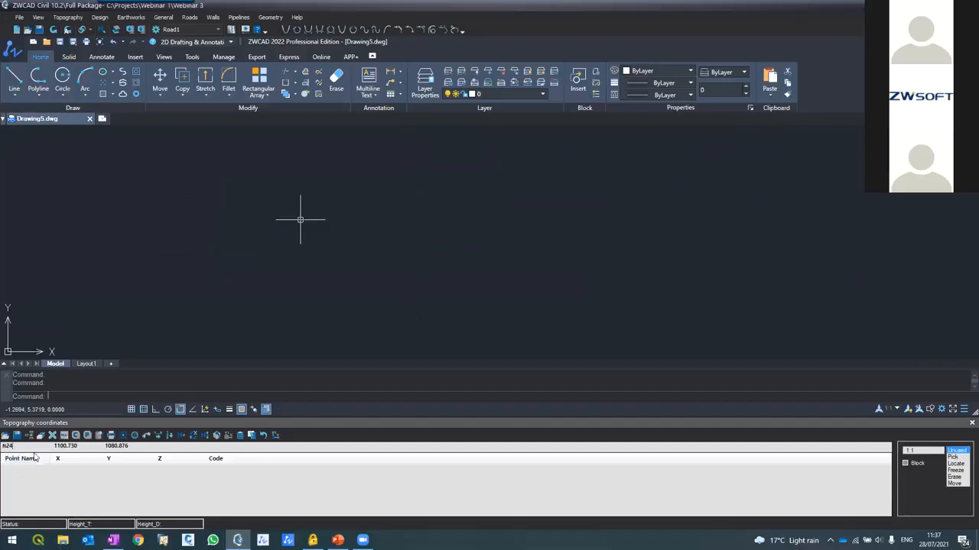
# Load the topography coordinates from the text file NARKISIM_09_Topo.txt in the Projects folder and plot the survey points.
pyautogui.click(12, 436)
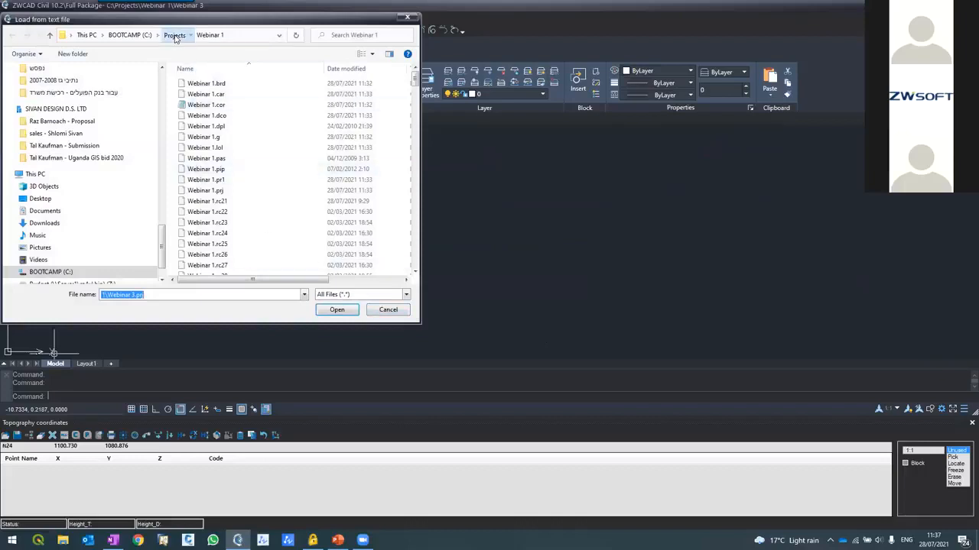
pyautogui.click(174, 34)
pyautogui.scroll(-3, 252, 206)
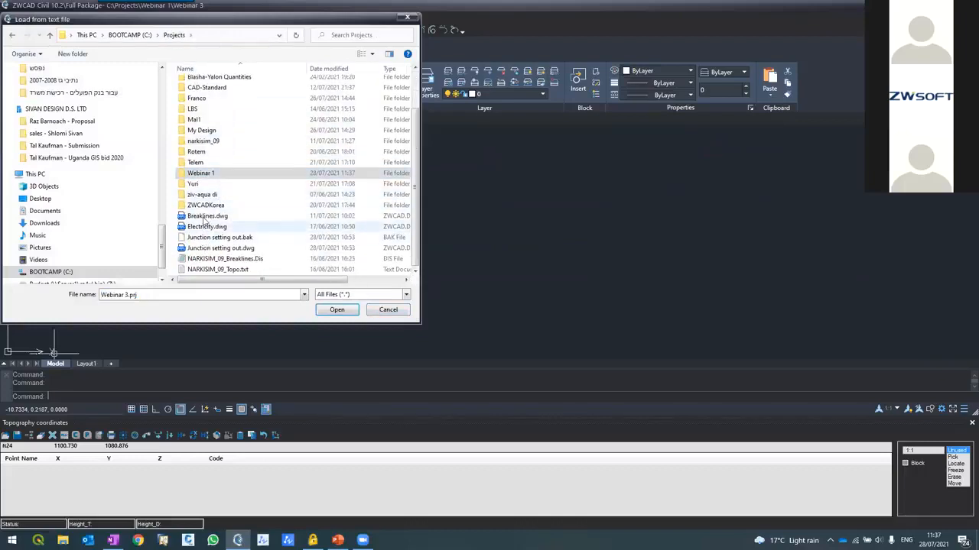
pyautogui.doubleClick(217, 269)
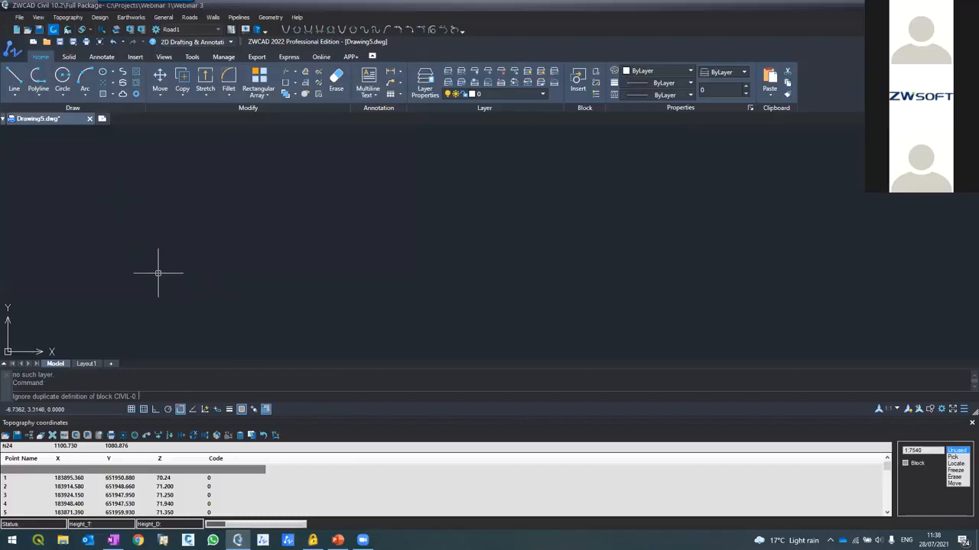
pyautogui.press('Escape')
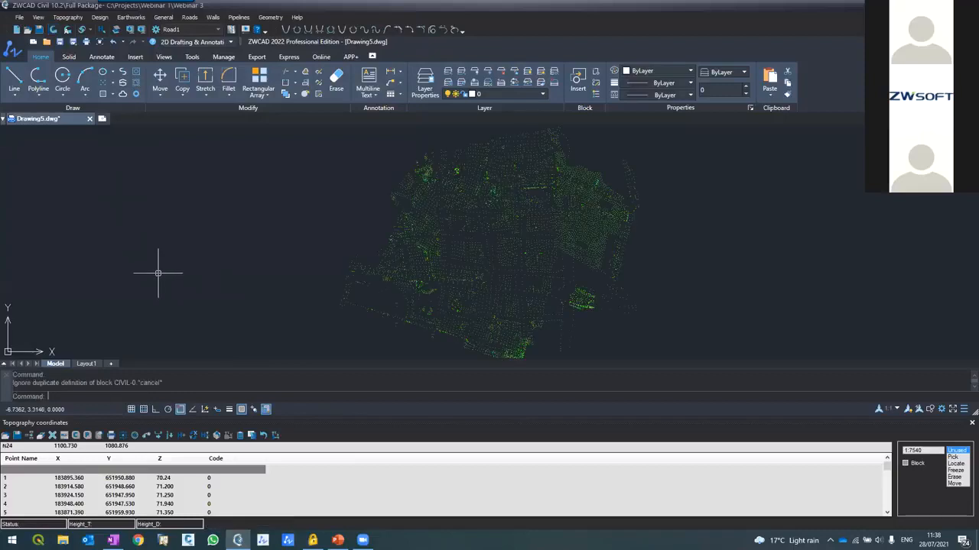
# Close the topography coordinates and examine the plotted survey points and their labels across the site.
pyautogui.scroll(3, 495, 176)
pyautogui.scroll(2, 494, 176)
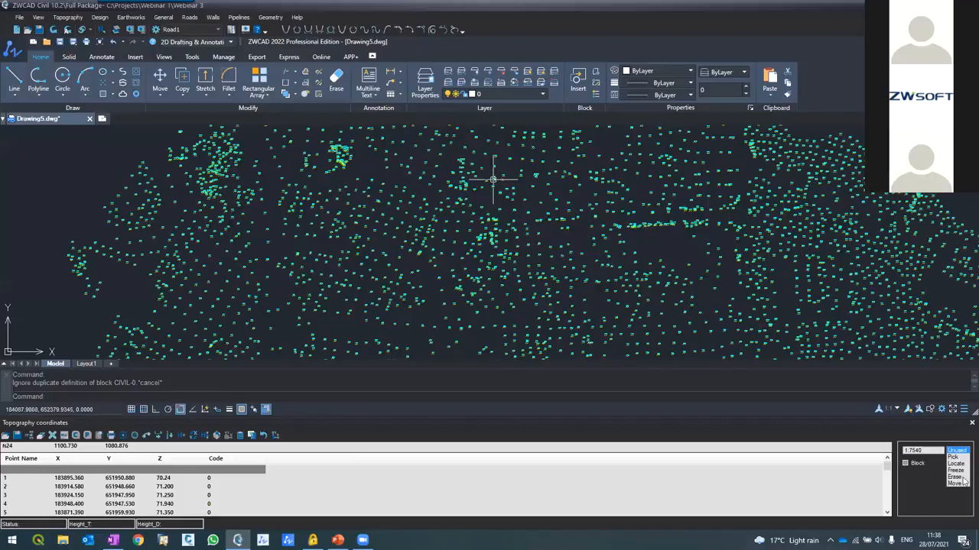
pyautogui.click(972, 422)
pyautogui.scroll(1, 311, 345)
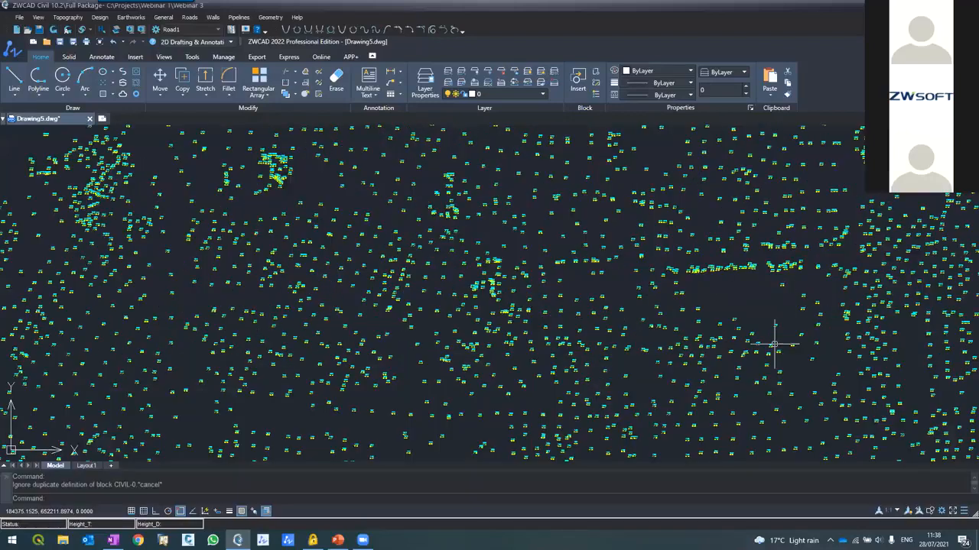
pyautogui.scroll(3, 240, 270)
pyautogui.scroll(-10, 260, 267)
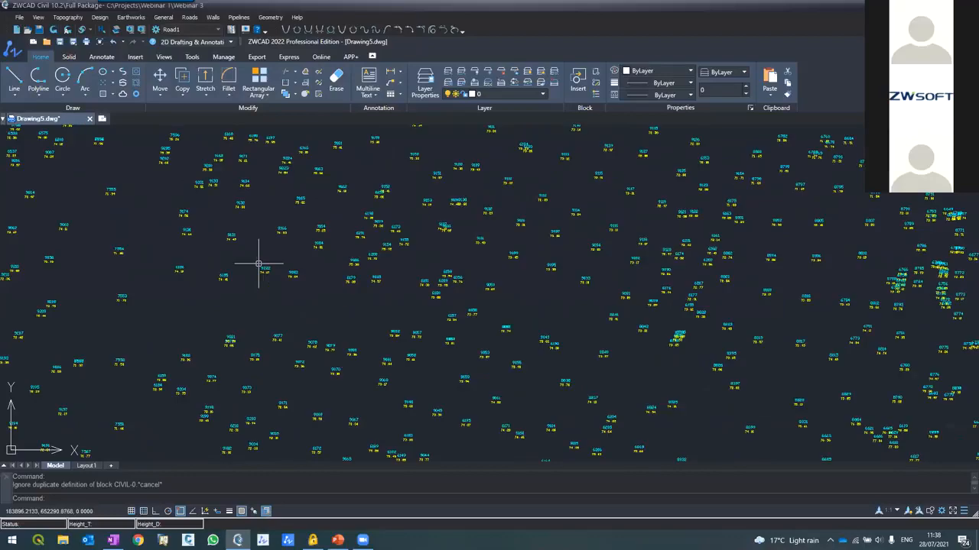
pyautogui.scroll(6, 264, 344)
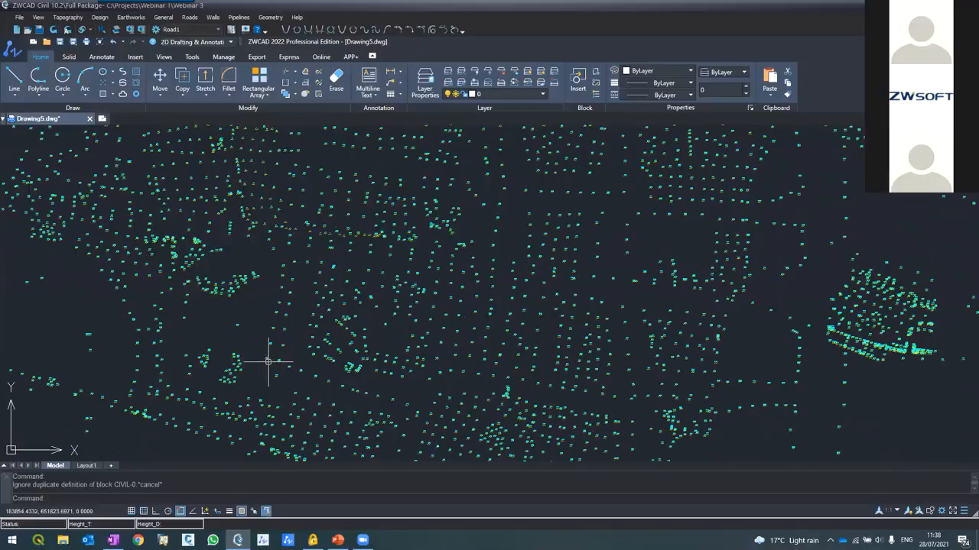
pyautogui.scroll(-3, 269, 357)
pyautogui.scroll(5, 269, 329)
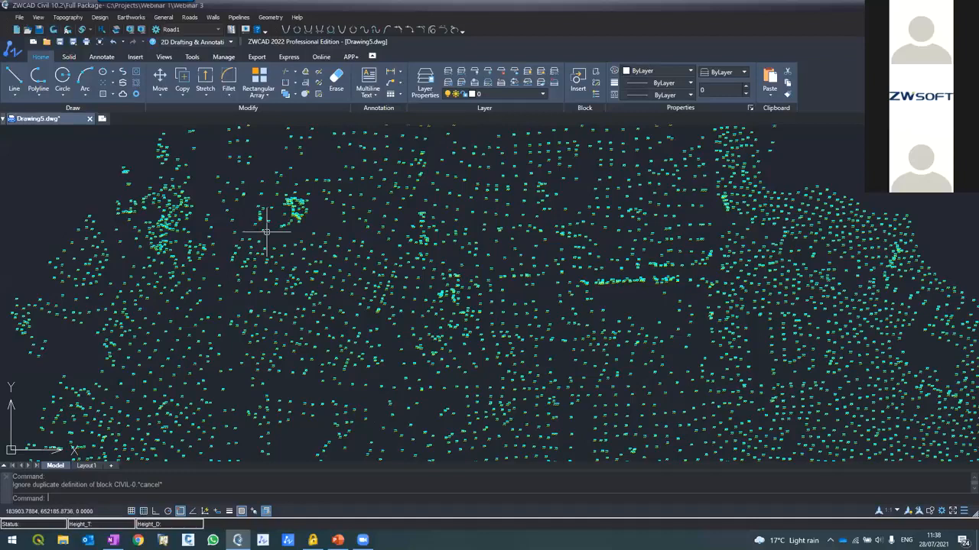
# Read the topographic breaklines from NARKISIM_09_Breaklines.Dis without appending their coordinates to the coordinates list.
pyautogui.click(67, 17)
pyautogui.click(67, 62)
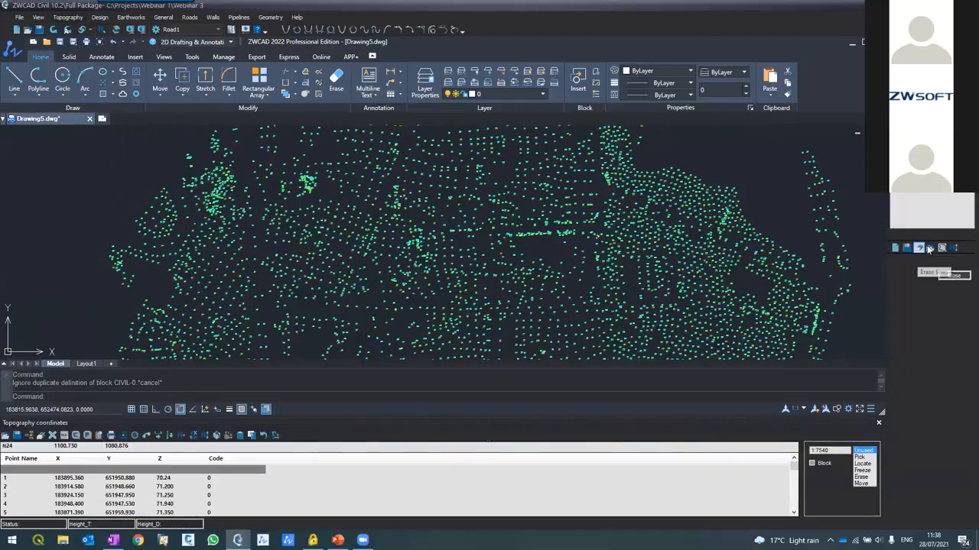
pyautogui.click(918, 249)
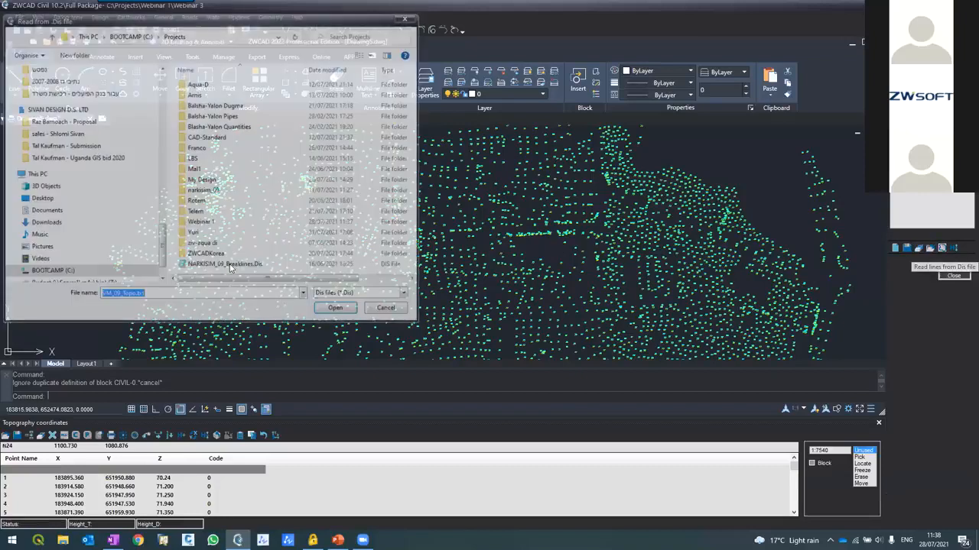
pyautogui.doubleClick(228, 264)
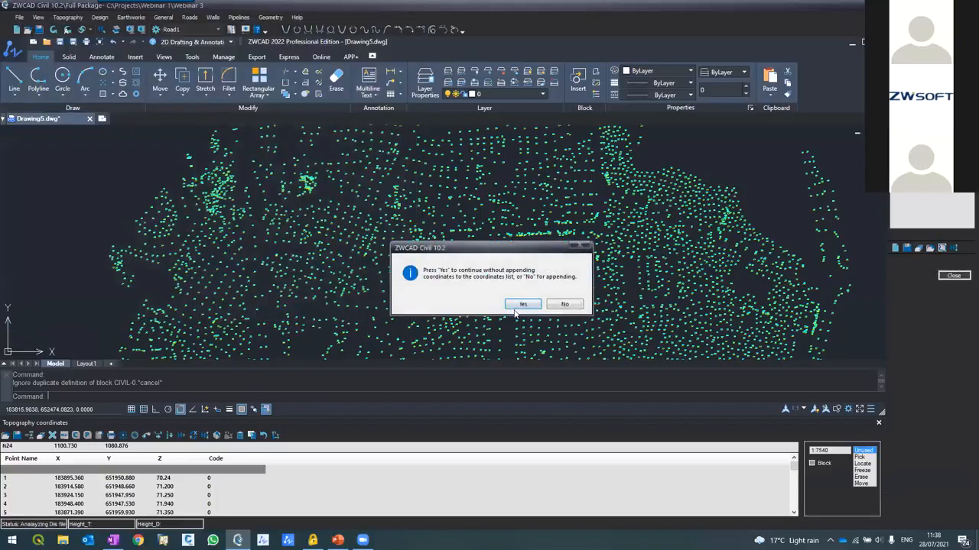
pyautogui.click(520, 305)
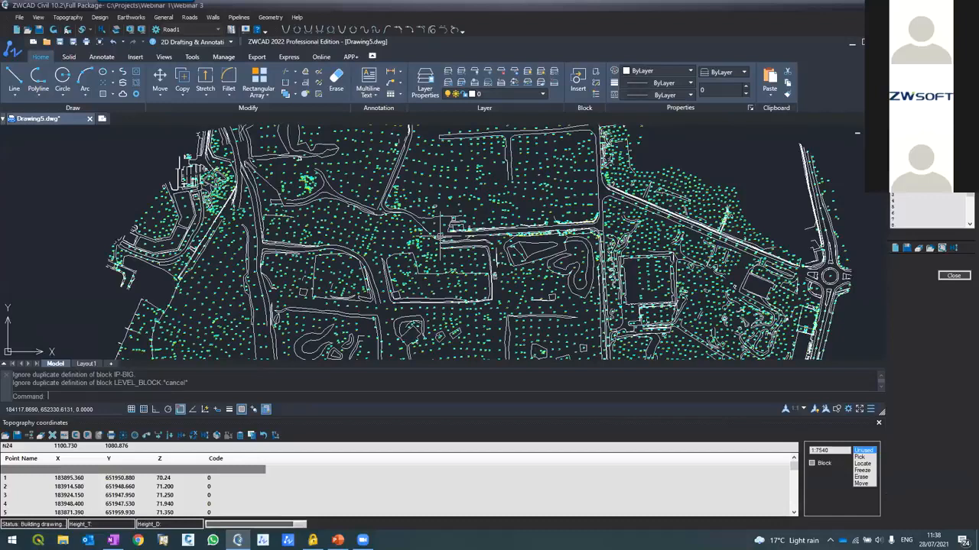
# List the vertex data of the curved breakline east of the dense point cluster with LIST, and close the listing.
pyautogui.scroll(3, 303, 158)
pyautogui.scroll(5, 302, 158)
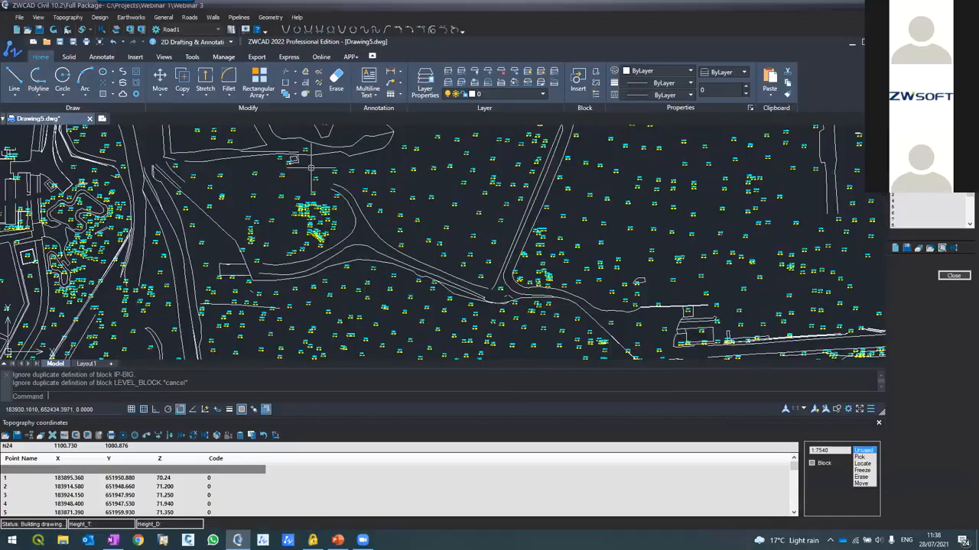
pyautogui.click(389, 238)
pyautogui.write('LI')
pyautogui.press('Return')
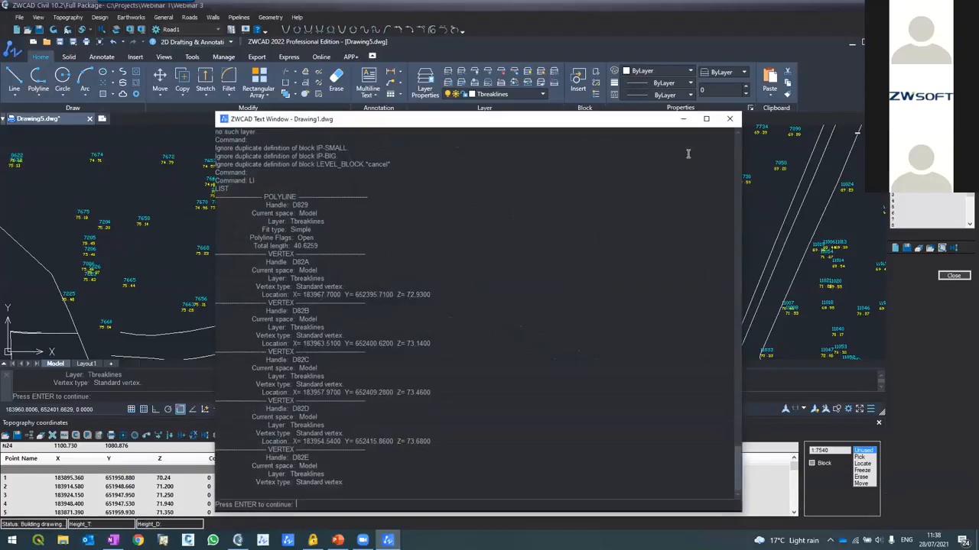
pyautogui.click(729, 118)
# Generate the topography contours with an interval of 0.5 and a maximum interpolation length of 80.
pyautogui.scroll(-5, 428, 206)
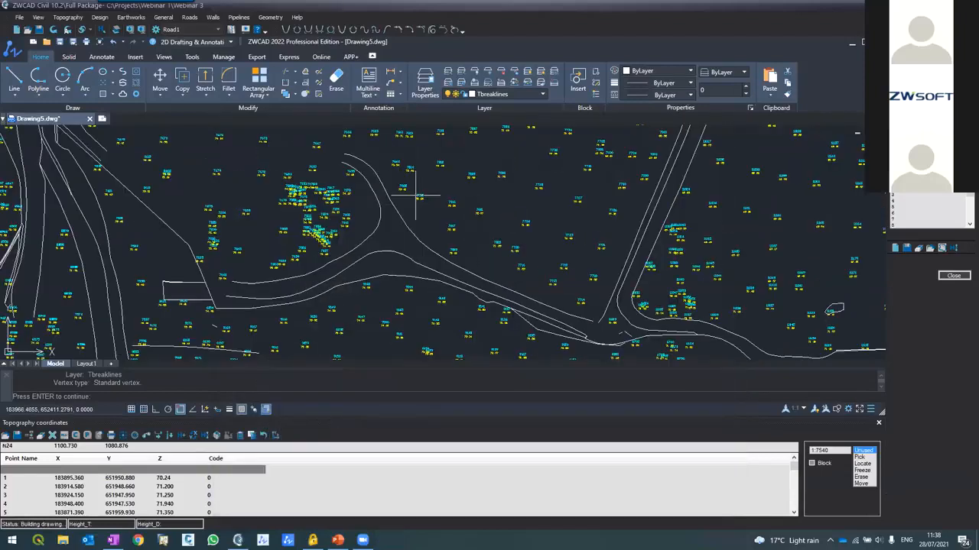
pyautogui.scroll(-3, 412, 186)
pyautogui.scroll(-5, 474, 245)
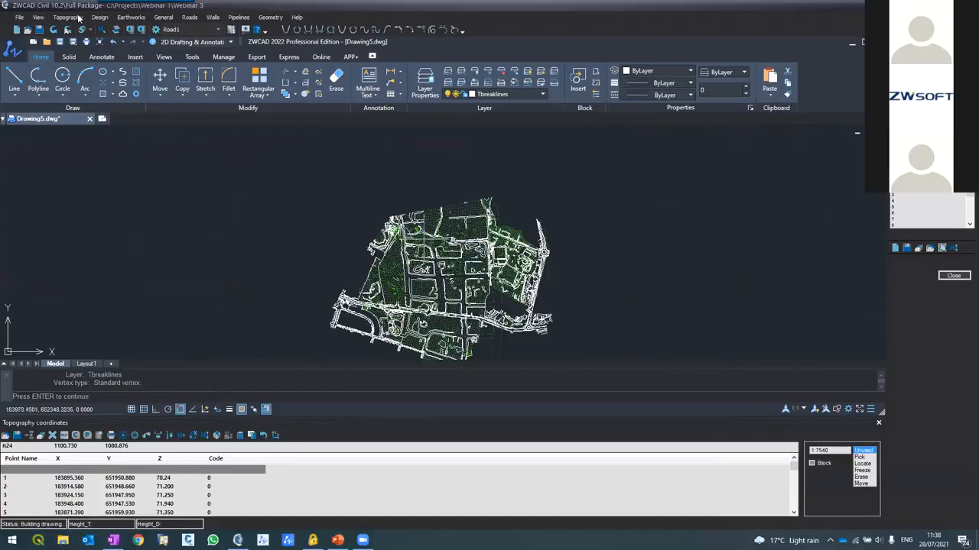
pyautogui.scroll(4, 489, 245)
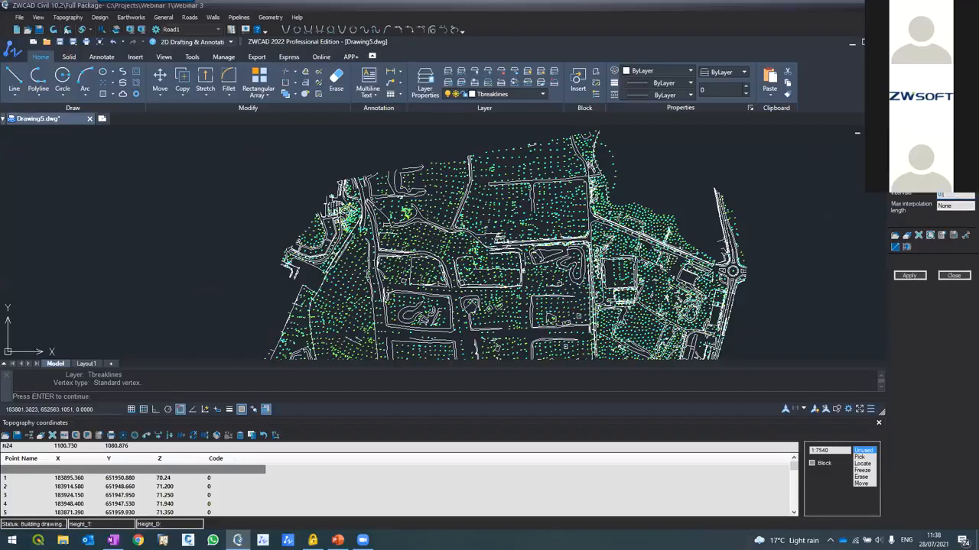
pyautogui.click(942, 206)
pyautogui.write('80')
pyautogui.click(908, 276)
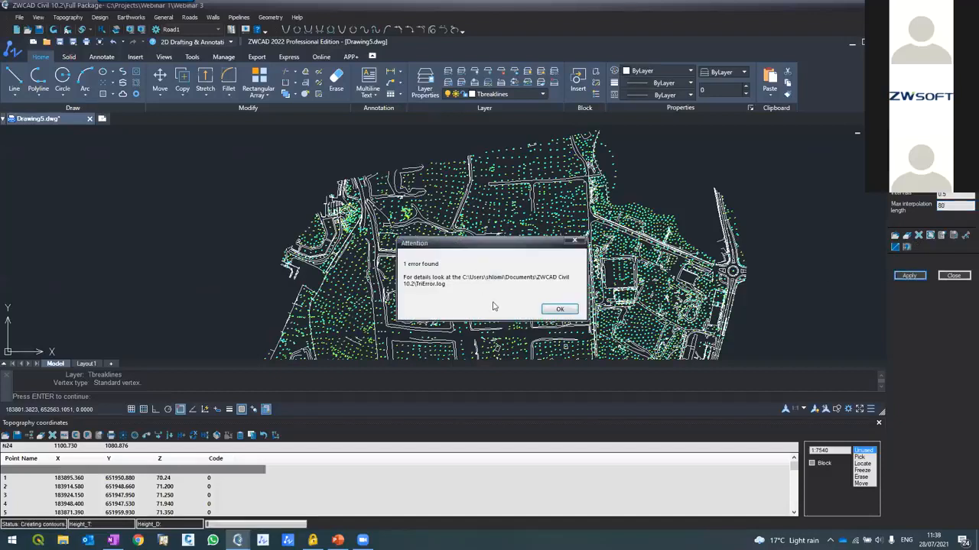
pyautogui.click(559, 310)
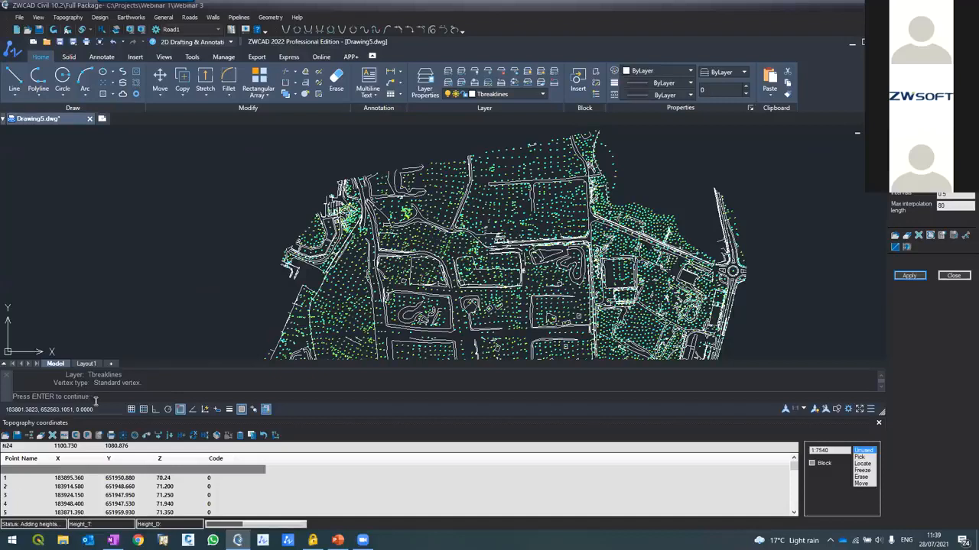
pyautogui.press('Escape')
pyautogui.press('Escape')
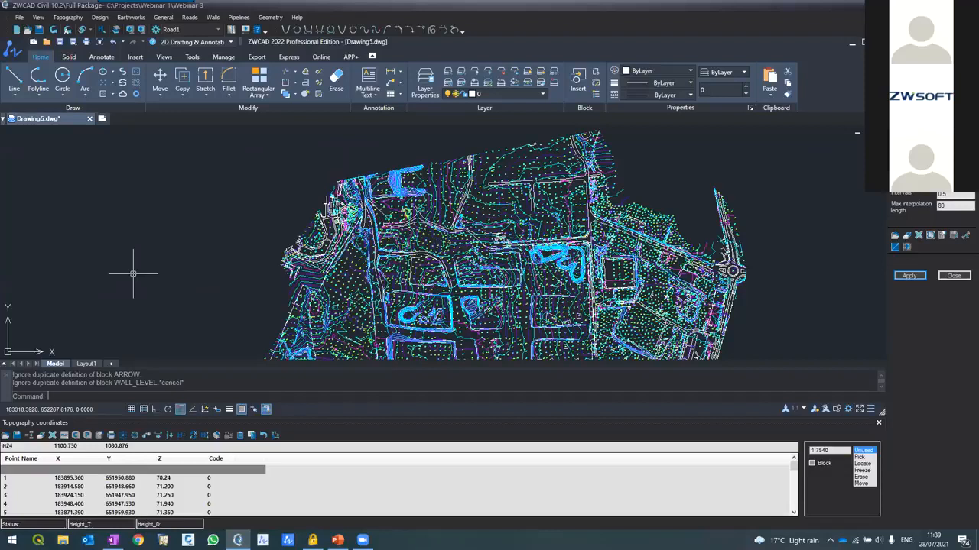
pyautogui.click(938, 276)
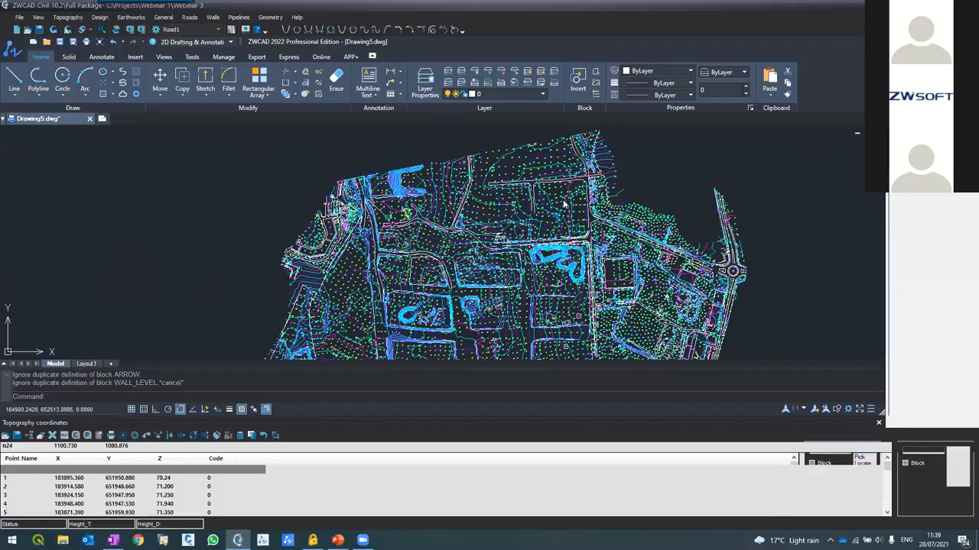
# Examine the contours over the whole site, around the embankments beside the road and among the western survey points.
pyautogui.scroll(-3, 568, 205)
pyautogui.scroll(2, 575, 234)
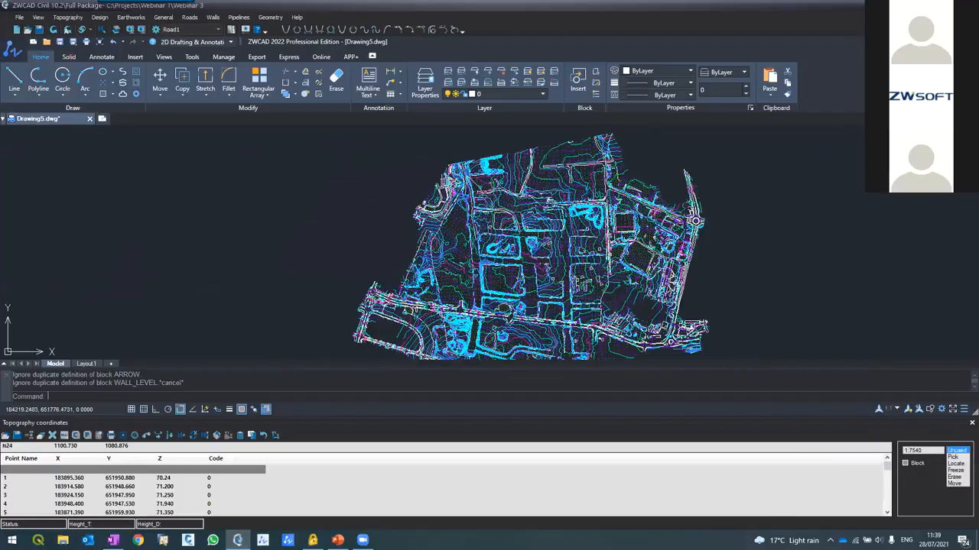
pyautogui.scroll(5, 570, 233)
pyautogui.scroll(2, 585, 184)
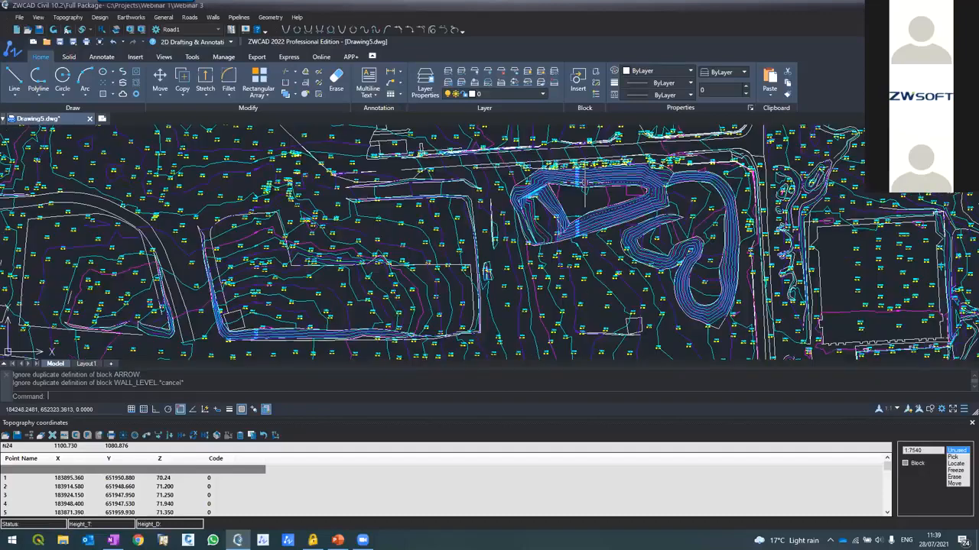
pyautogui.scroll(4, 585, 182)
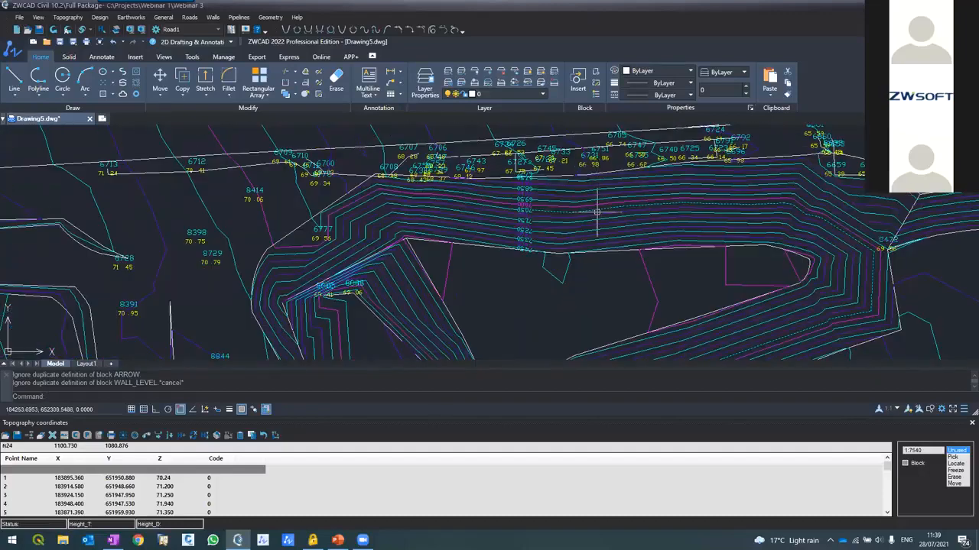
pyautogui.scroll(-5, 596, 211)
pyautogui.scroll(2, 83, 240)
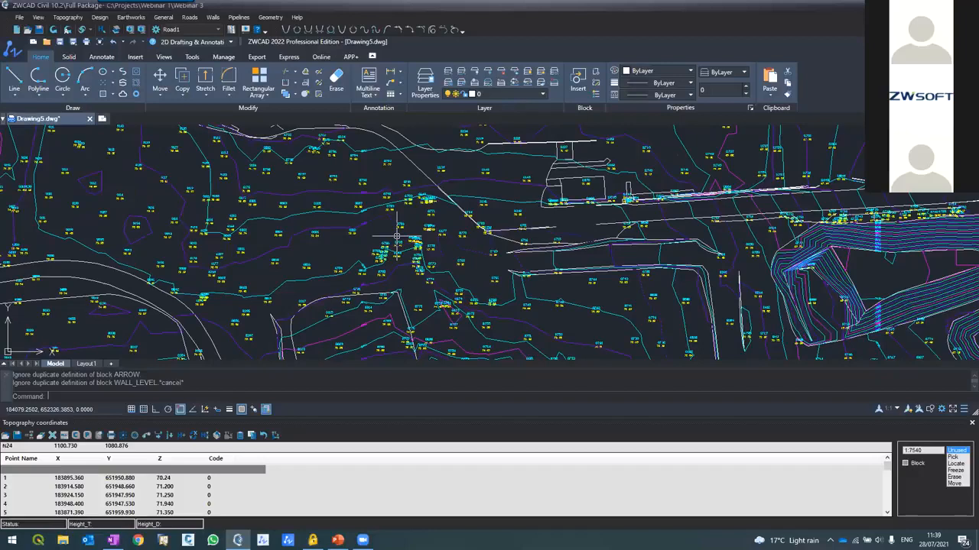
pyautogui.scroll(-2, 397, 243)
pyautogui.scroll(4, 397, 243)
pyautogui.scroll(-2, 390, 233)
pyautogui.scroll(2, 385, 227)
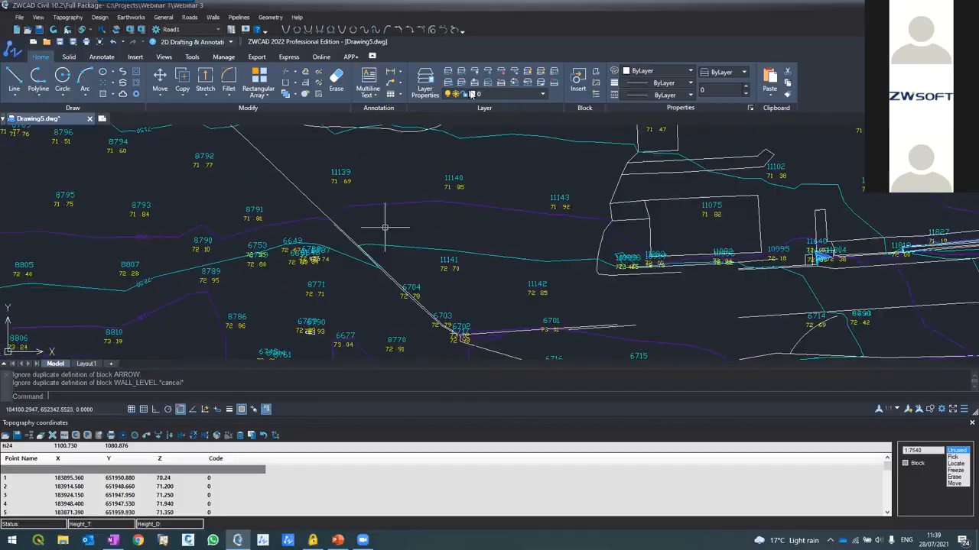
# Change the colour of the breakline layer Tbreaklines to index colour 165.
pyautogui.click(313, 204)
pyautogui.click(475, 94)
pyautogui.click(471, 242)
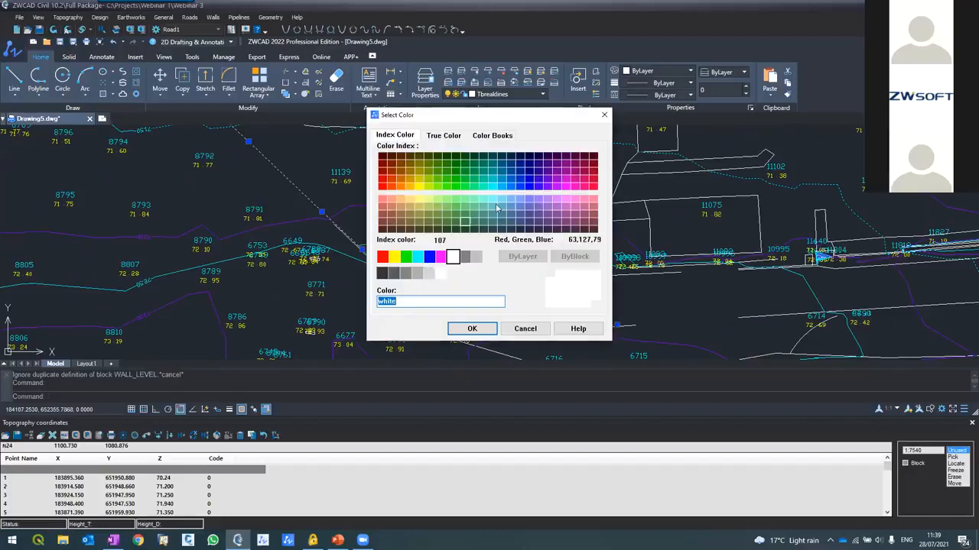
pyautogui.click(519, 218)
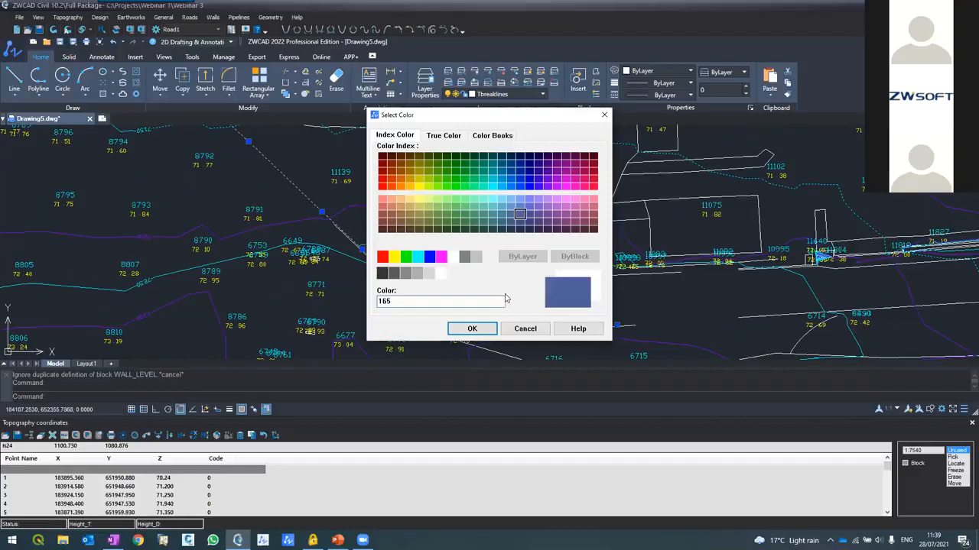
pyautogui.click(472, 329)
# Freeze the CIVIL layer of the survey points by picking a point label in the drawing.
pyautogui.scroll(-3, 358, 162)
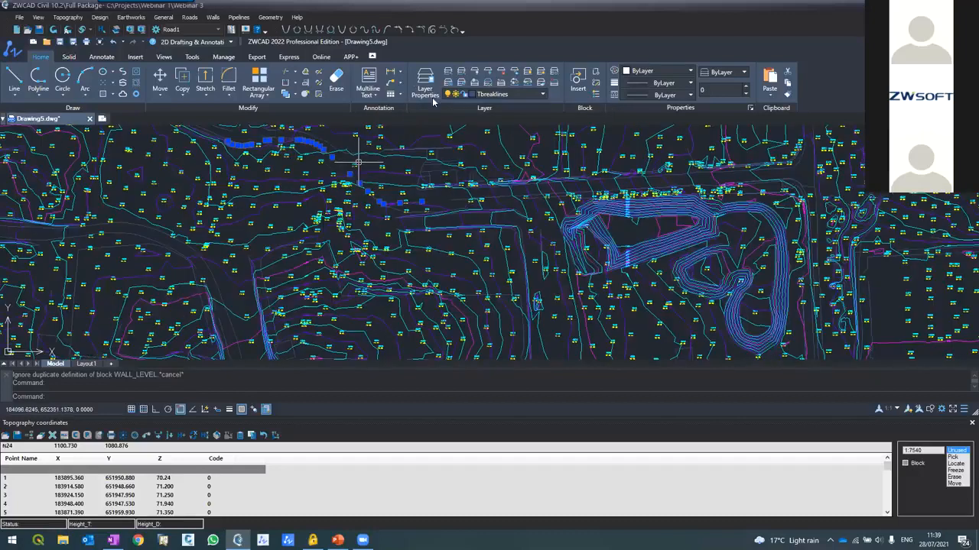
pyautogui.click(487, 75)
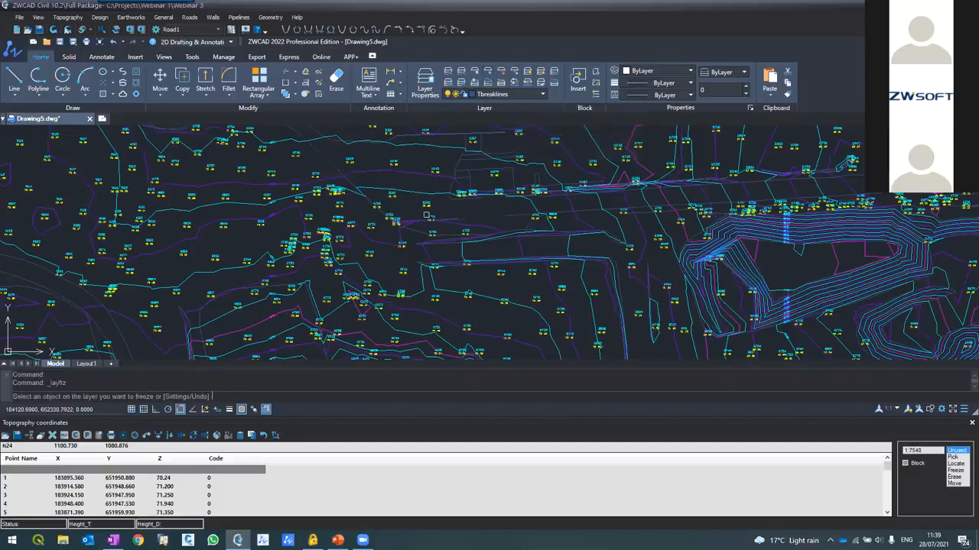
pyautogui.click(423, 203)
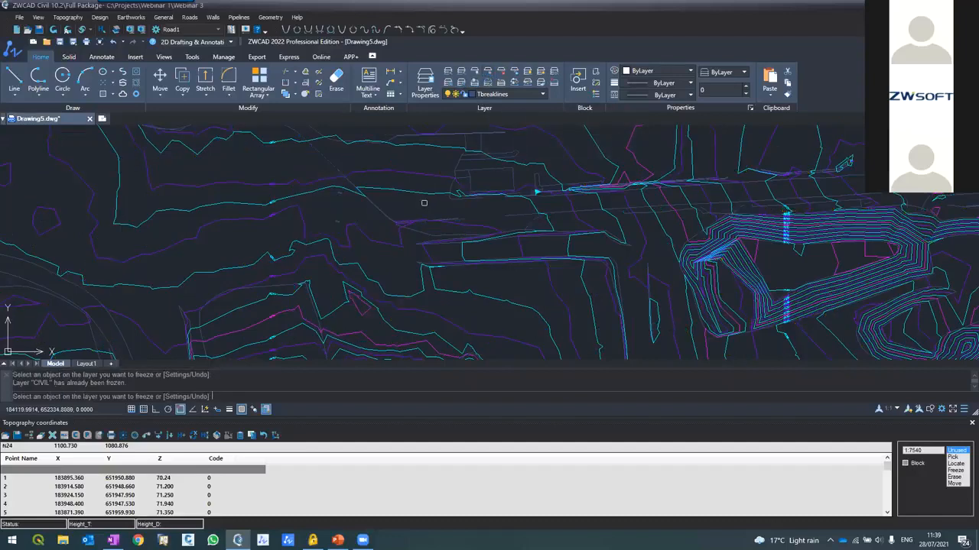
pyautogui.press('Escape')
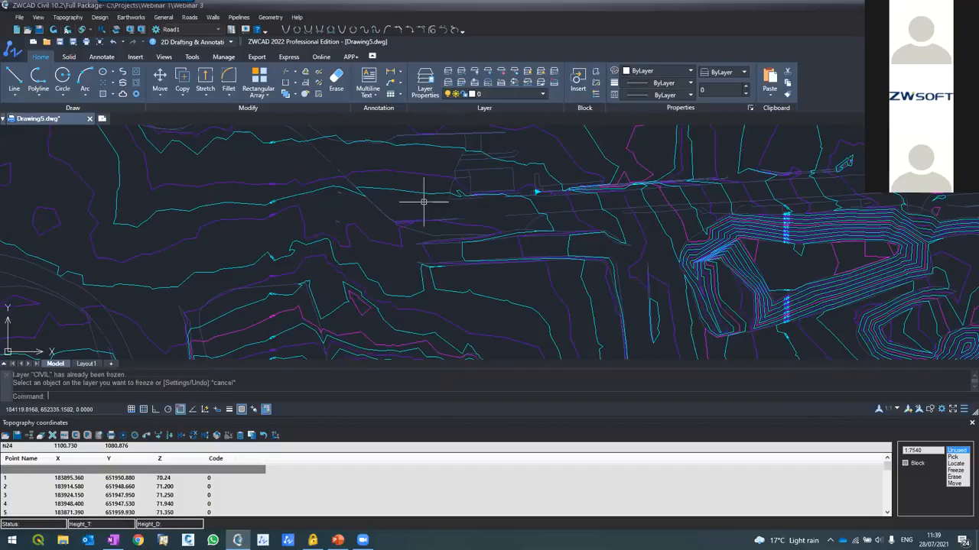
# Change the colour of the contour layers TCONTOURS0 to TCONTOURS3 to blue.
pyautogui.scroll(-2, 415, 229)
pyautogui.scroll(-1, 415, 232)
pyautogui.scroll(3, 418, 230)
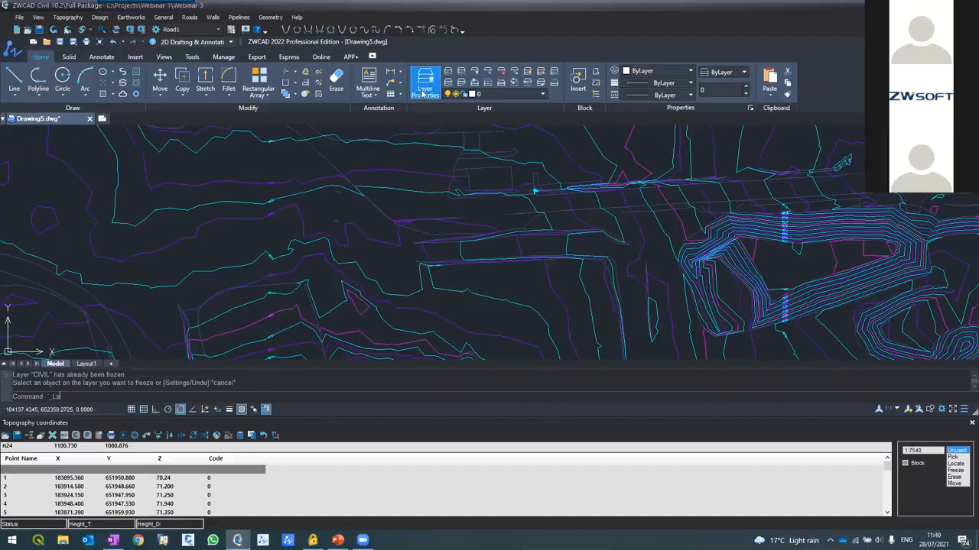
pyautogui.scroll(-5, 246, 306)
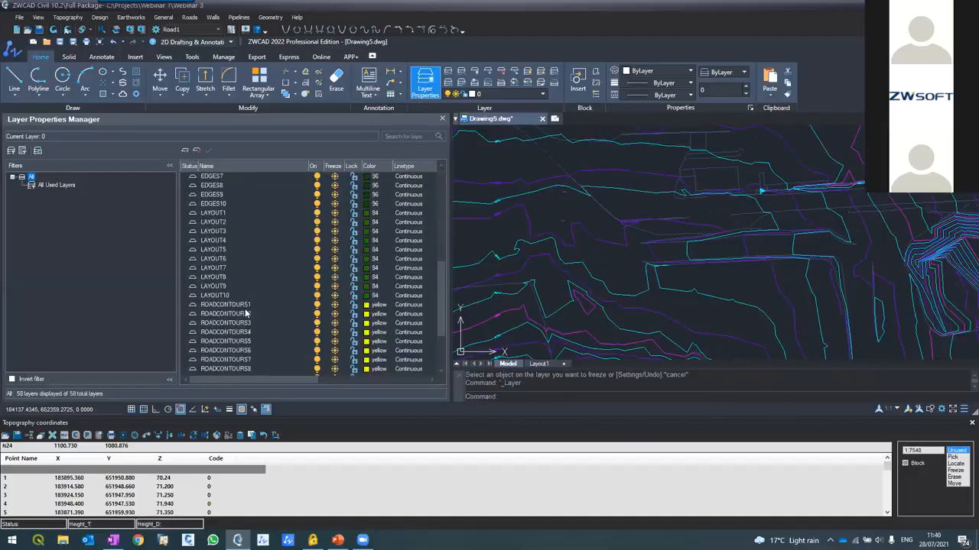
pyautogui.scroll(-3, 246, 314)
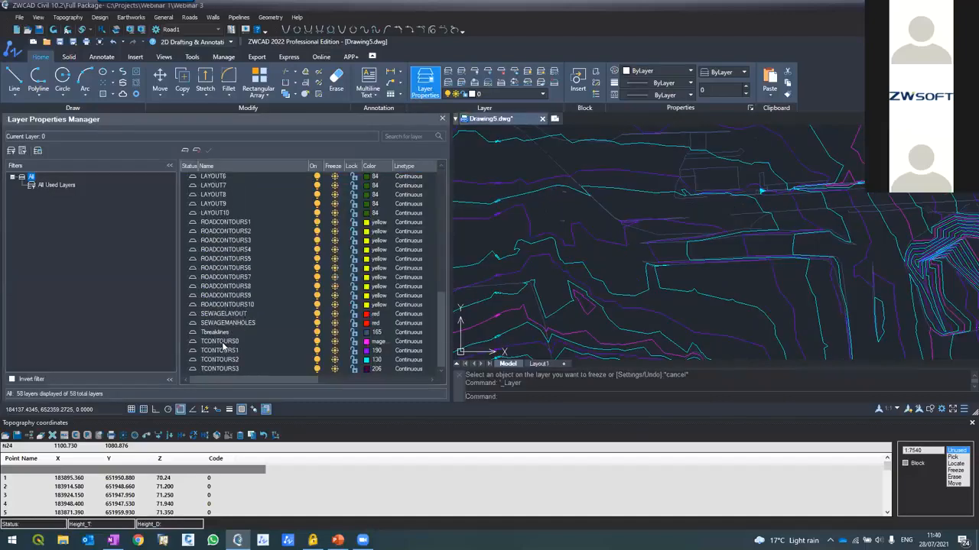
pyautogui.click(223, 342)
pyautogui.keyDown('shift'); pyautogui.click(223, 368); pyautogui.keyUp('shift')
pyautogui.click(368, 360)
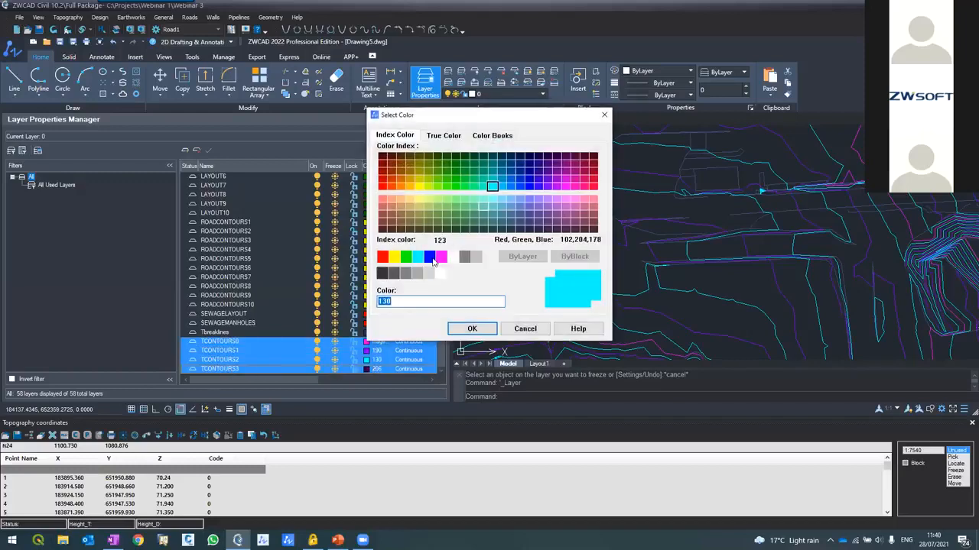
pyautogui.click(432, 260)
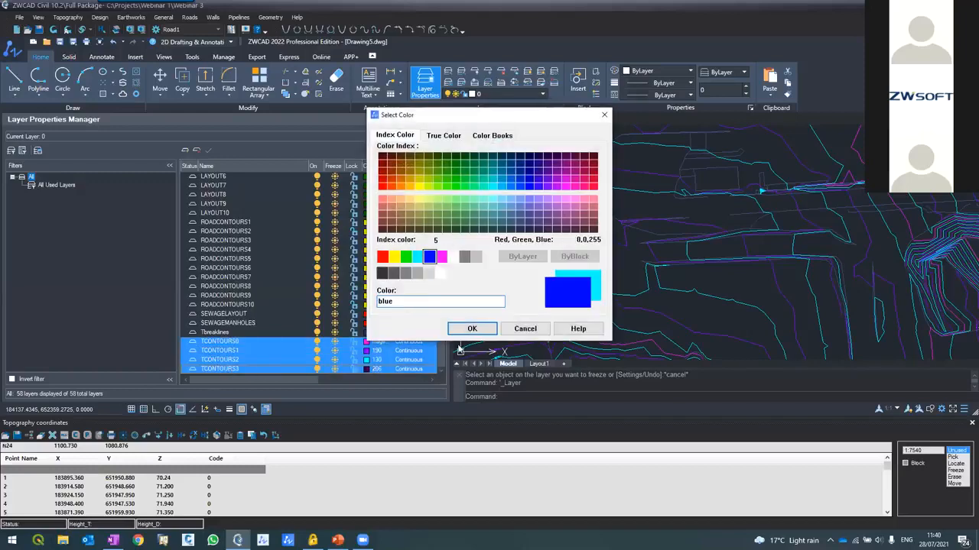
pyautogui.click(471, 328)
pyautogui.scroll(6, 513, 257)
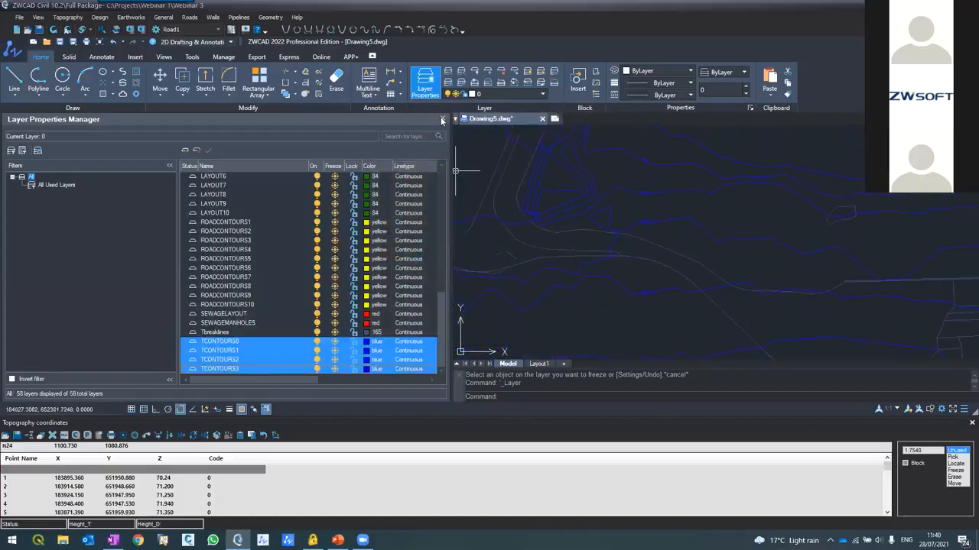
pyautogui.click(442, 121)
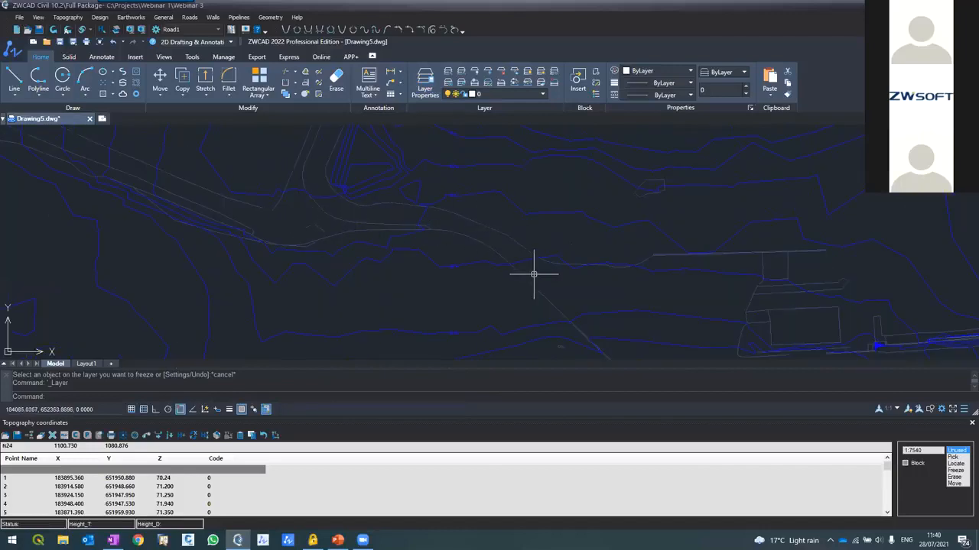
# Close the topography coordinates table to free up the drawing area around the road.
pyautogui.scroll(-2, 545, 264)
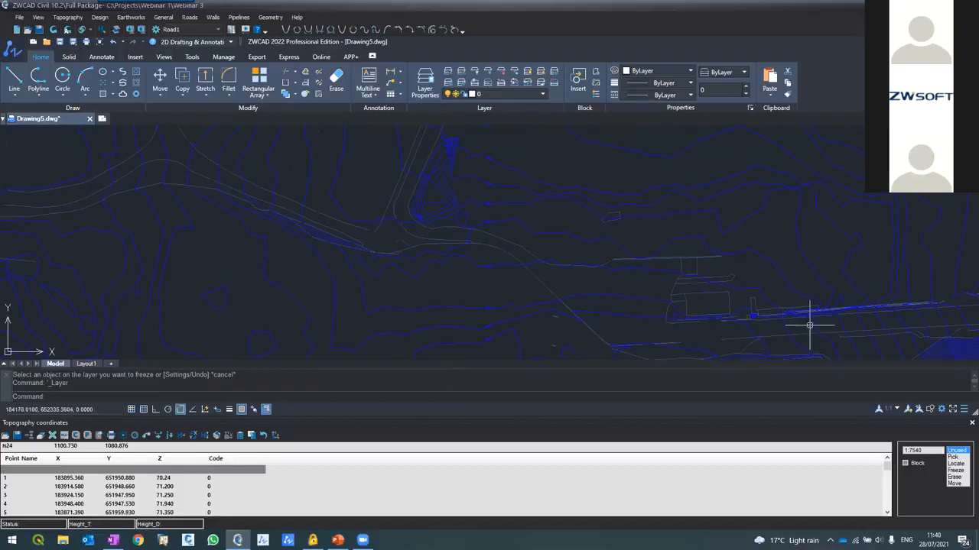
pyautogui.scroll(-2, 765, 306)
pyautogui.scroll(3, 883, 281)
pyautogui.scroll(-2, 535, 260)
pyautogui.scroll(-1, 540, 258)
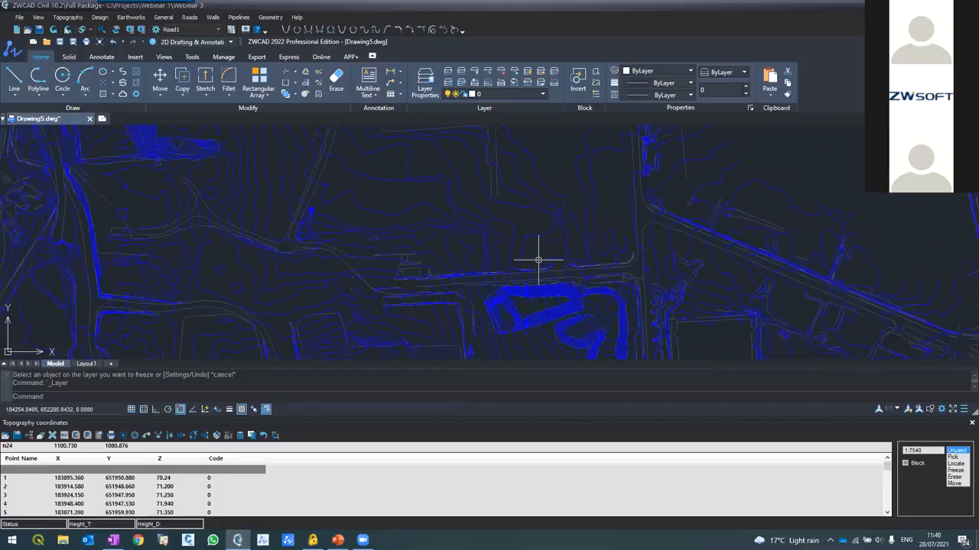
pyautogui.scroll(3, 295, 259)
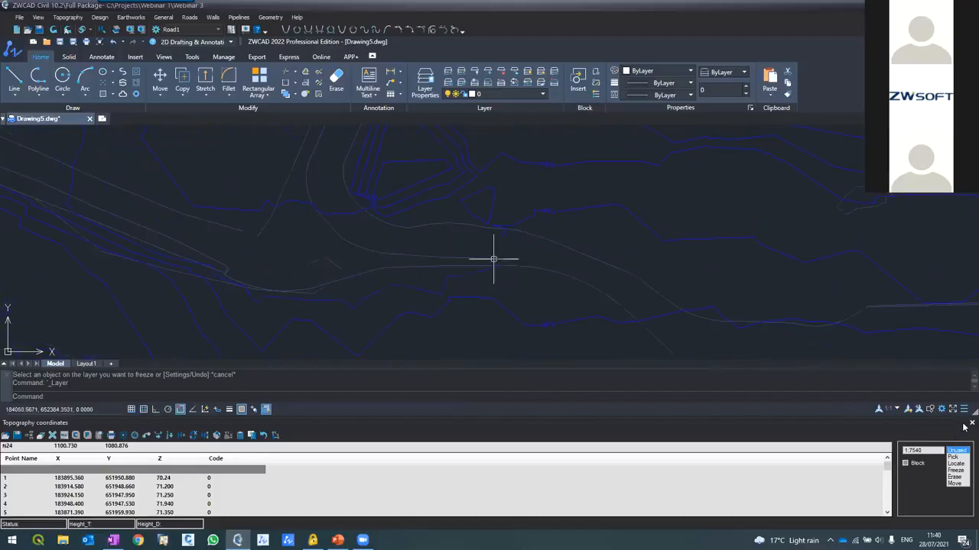
pyautogui.click(971, 422)
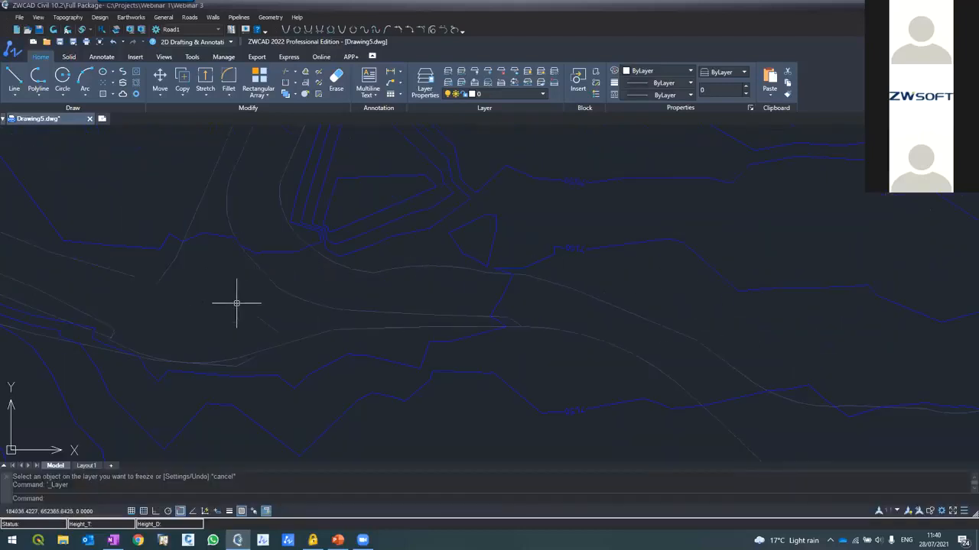
# Create a new layer named CL and make it the current layer.
pyautogui.write('la')
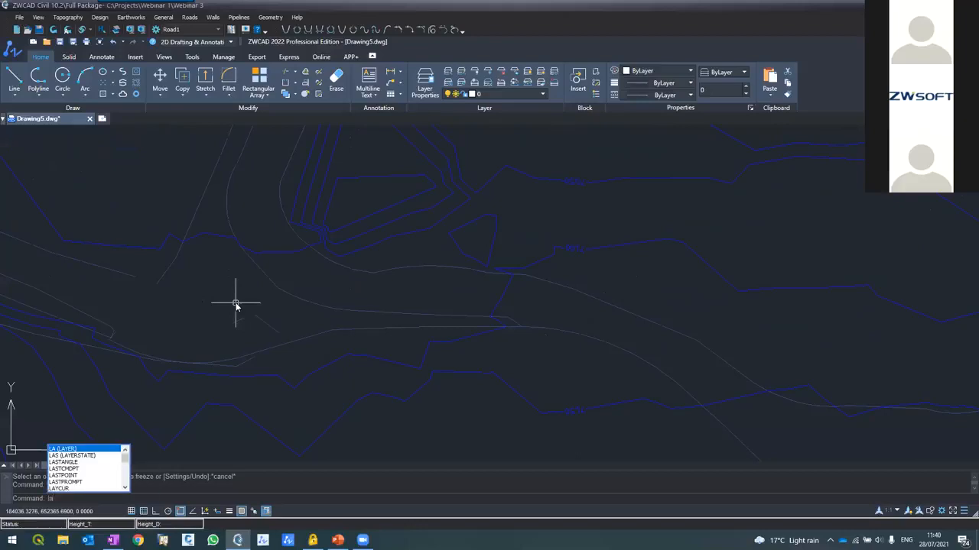
pyautogui.press('Return')
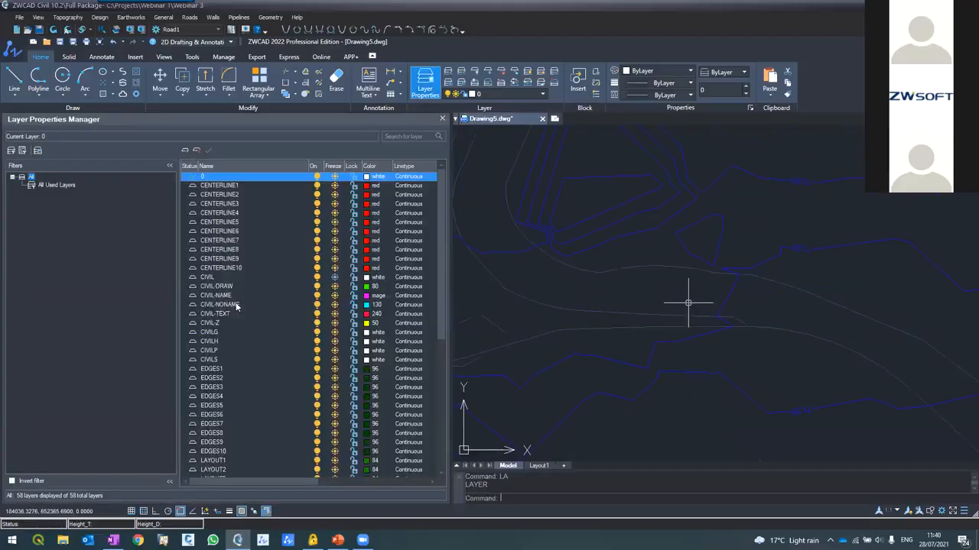
pyautogui.click(185, 150)
pyautogui.write('CL')
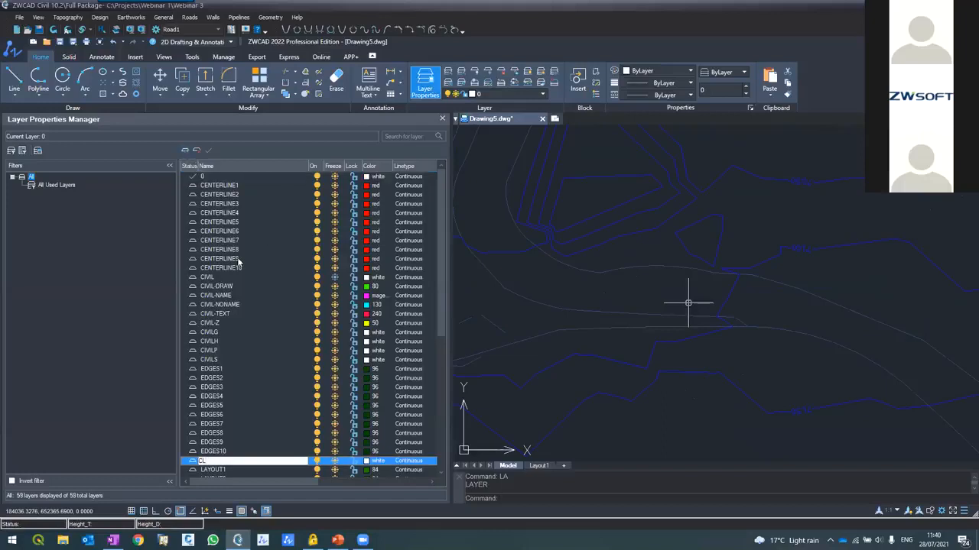
pyautogui.press('Return')
pyautogui.click(210, 151)
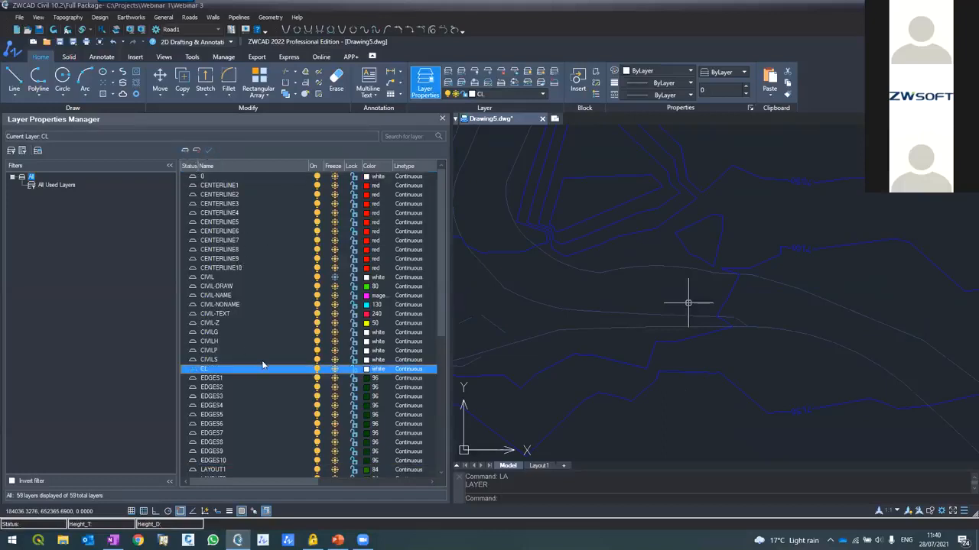
# Set the colour of layer CL to red and close the layer manager.
pyautogui.click(367, 369)
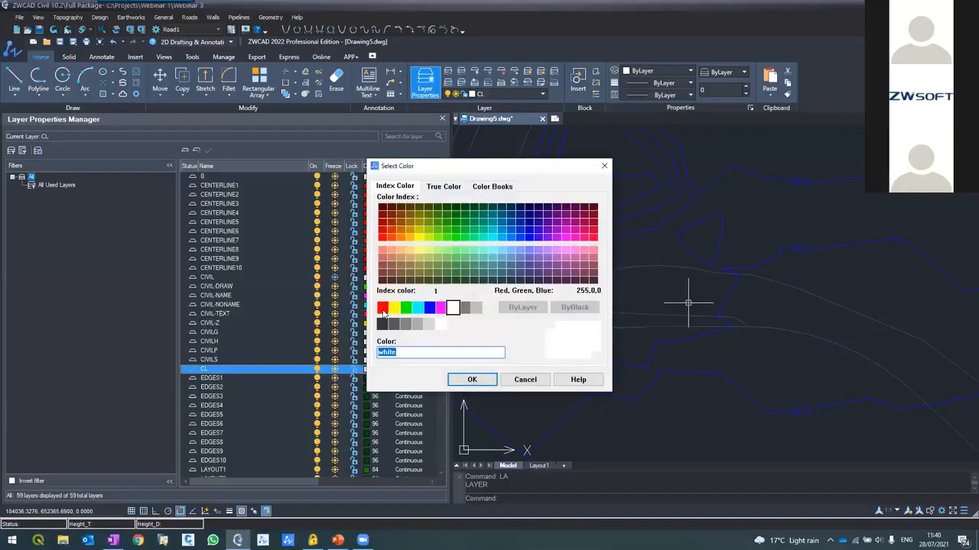
pyautogui.click(382, 309)
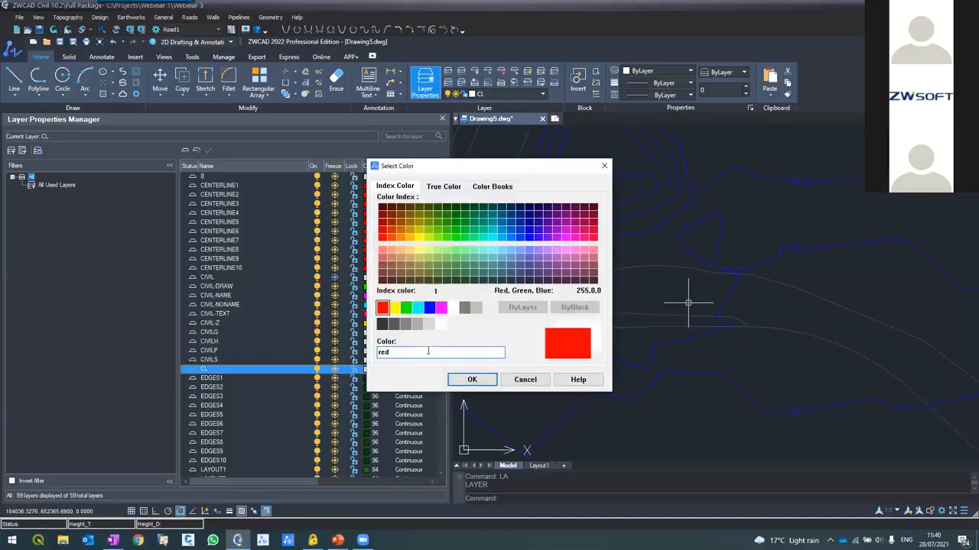
pyautogui.click(467, 380)
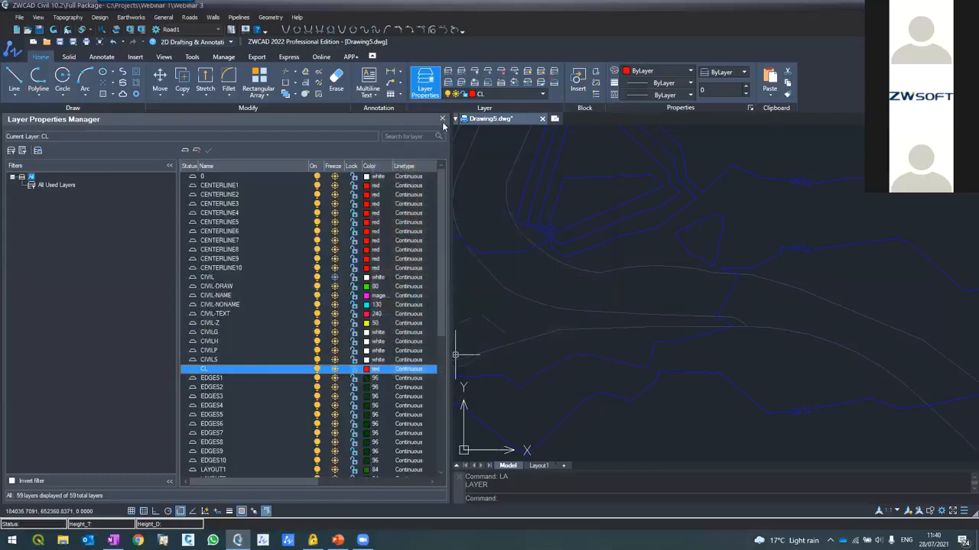
pyautogui.click(442, 121)
# Draw a four-point centreline polyline along the road from about 184033,652365 near the western junction to about 184342,652345 by the eastern crossroad.
pyautogui.write('PL')
pyautogui.press('Return')
pyautogui.click(203, 311)
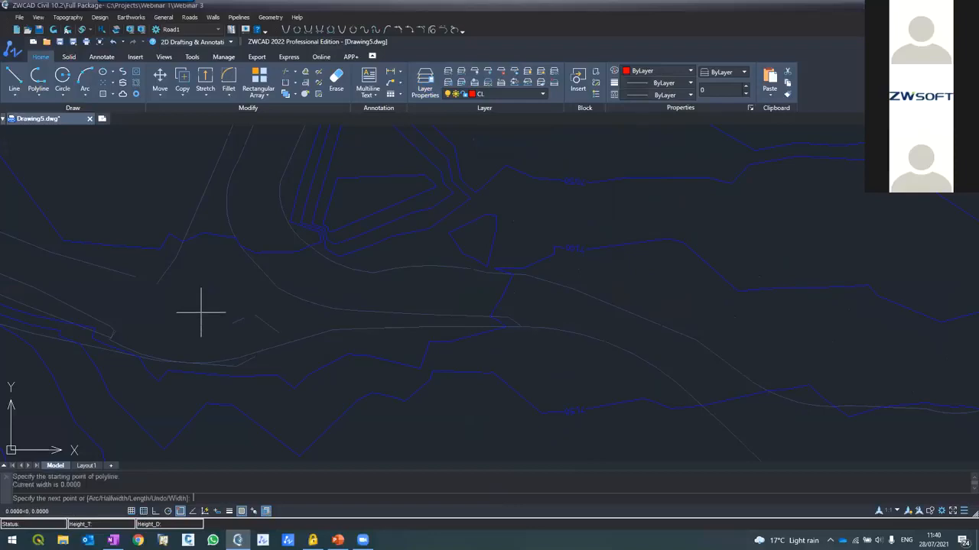
pyautogui.click(652, 299)
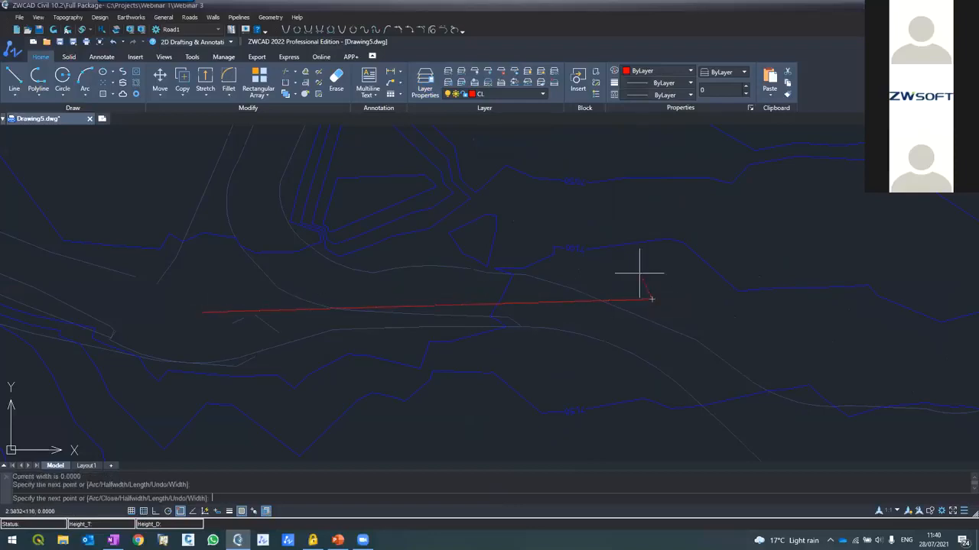
pyautogui.scroll(-3, 503, 201)
pyautogui.scroll(5, 623, 291)
pyautogui.click(734, 380)
pyautogui.scroll(-5, 485, 279)
pyautogui.scroll(-4, 416, 281)
pyautogui.scroll(6, 684, 271)
pyautogui.click(723, 293)
pyautogui.press('Return')
pyautogui.scroll(-1, 681, 287)
pyautogui.scroll(-4, 684, 279)
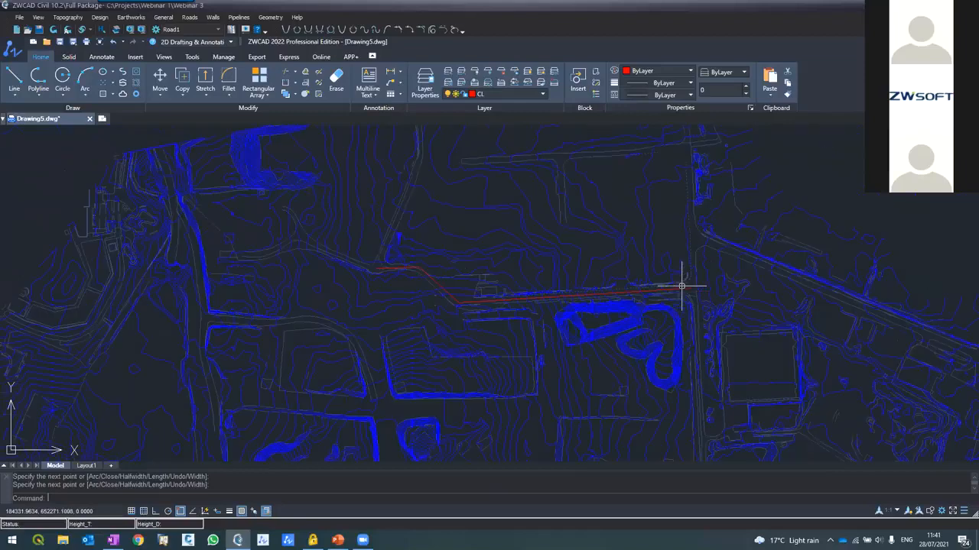
# Define the horizontal alignment of Road1 by selecting the red centreline polyline in the drawing.
pyautogui.scroll(6, 739, 259)
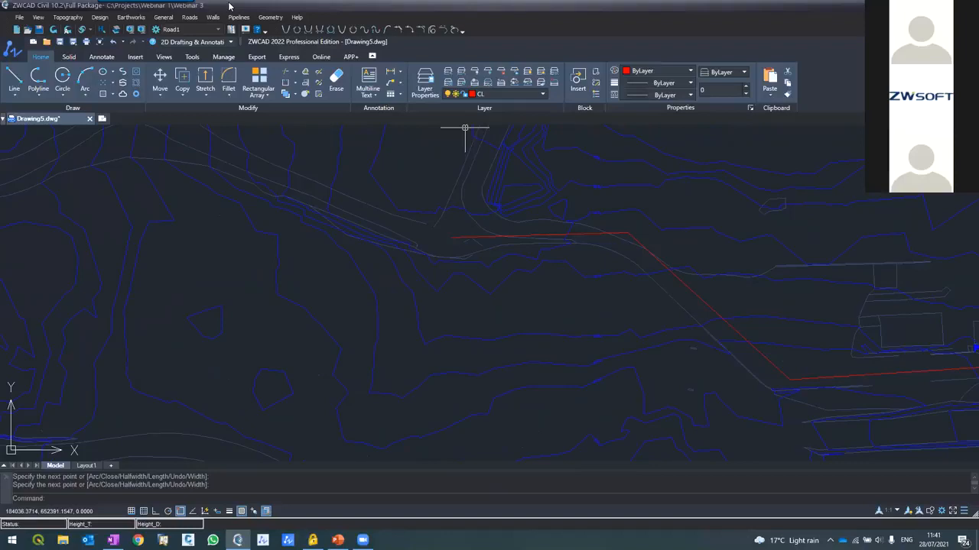
pyautogui.click(192, 18)
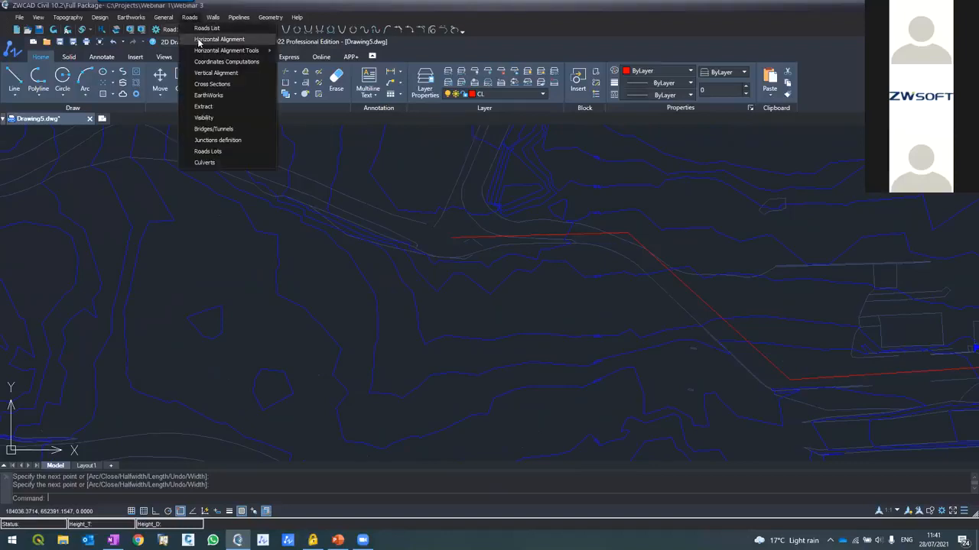
pyautogui.click(469, 186)
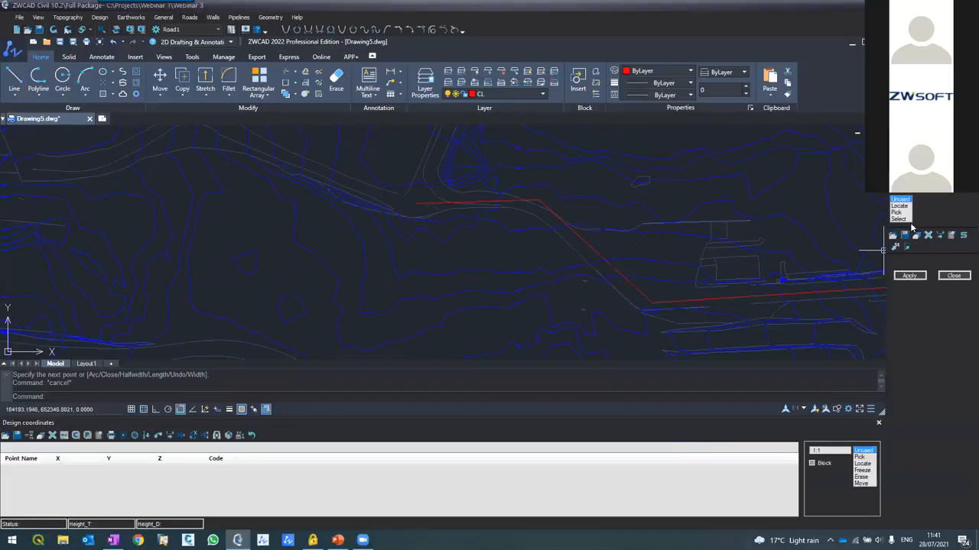
pyautogui.click(899, 220)
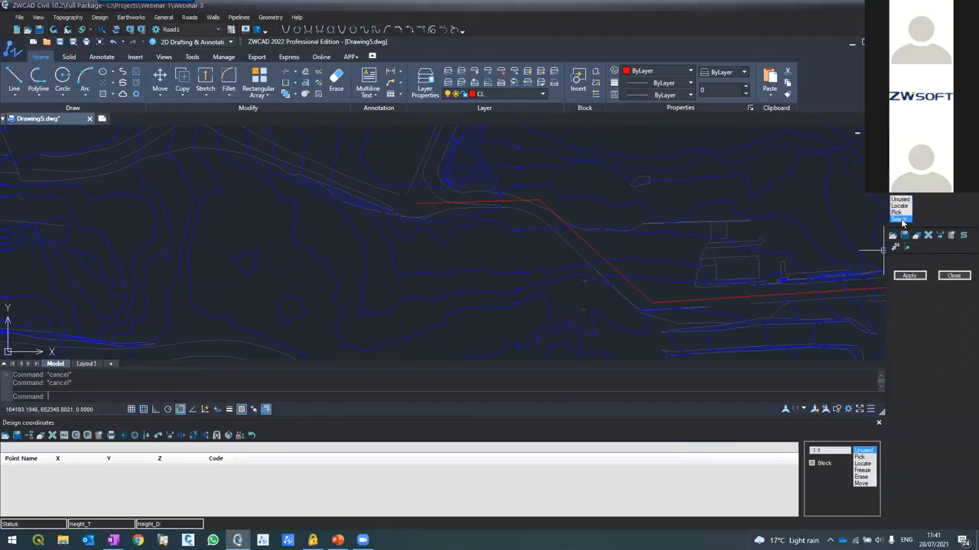
pyautogui.press('Return')
pyautogui.click(591, 249)
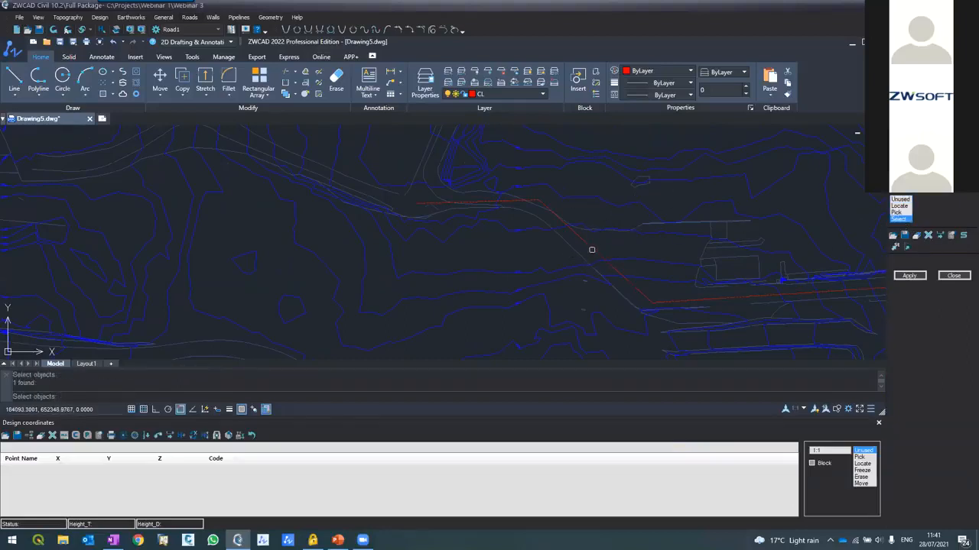
pyautogui.press('Return')
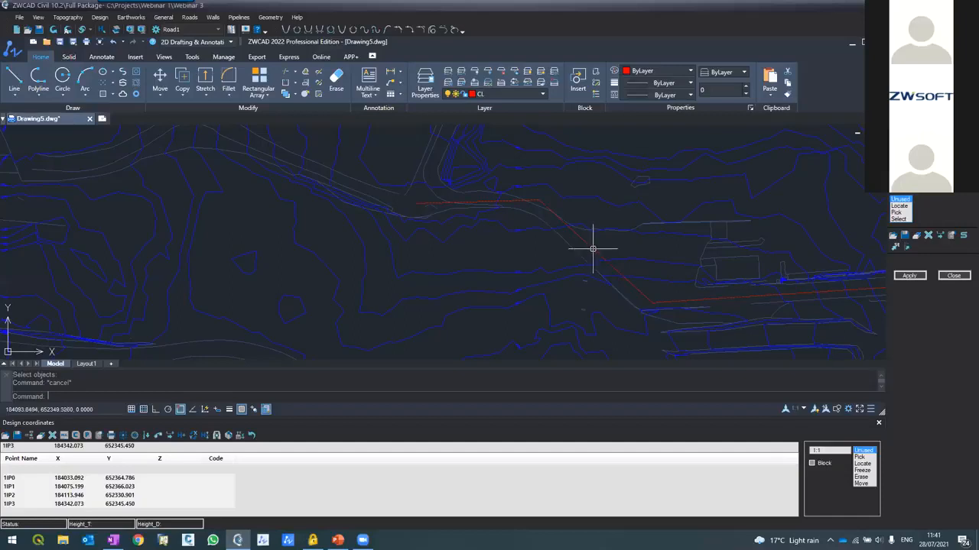
# Apply the alignment and build its drawing with layout, contours, distances and triangles at an interval of 2.
pyautogui.click(914, 278)
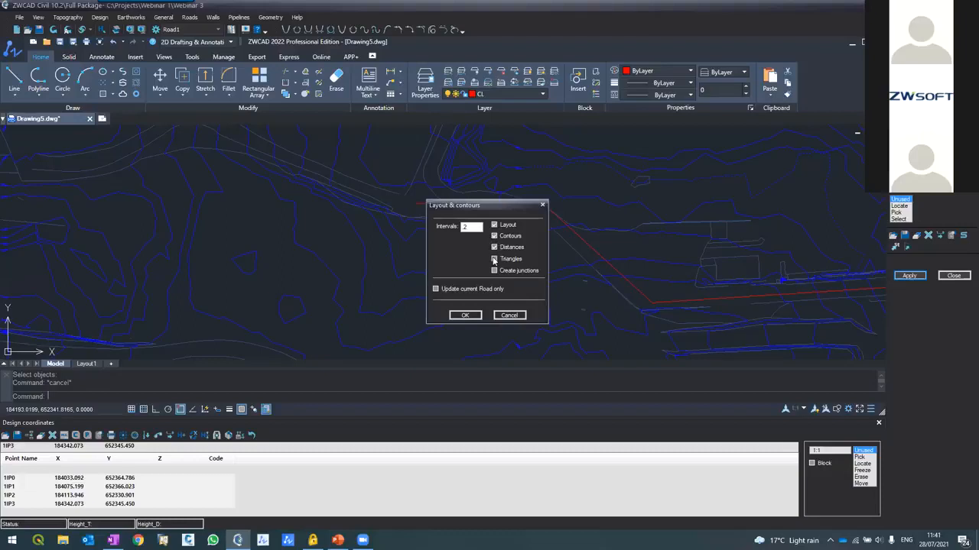
pyautogui.click(468, 316)
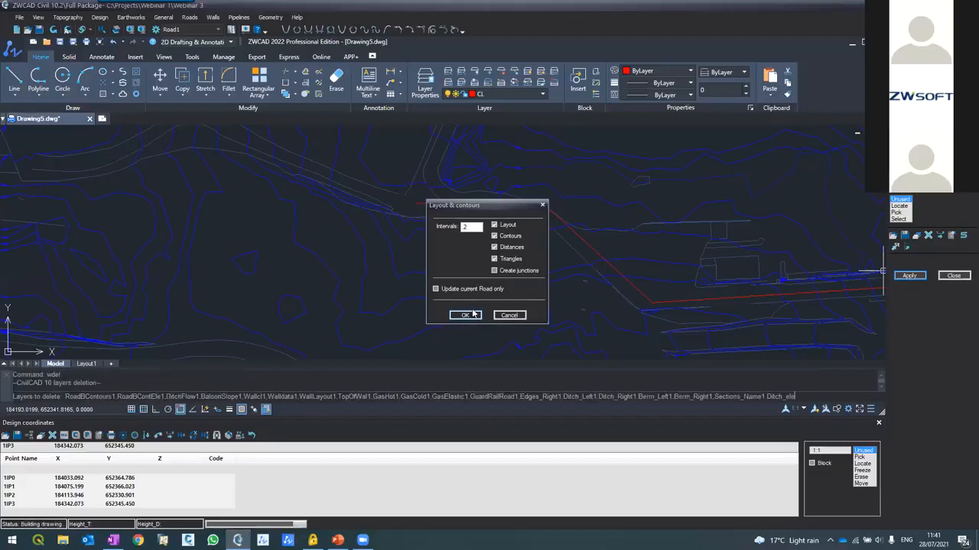
pyautogui.click(473, 314)
# Examine the cross-section marks, spacing distances and intersection point labels along the Road1 alignment.
pyautogui.scroll(5, 507, 229)
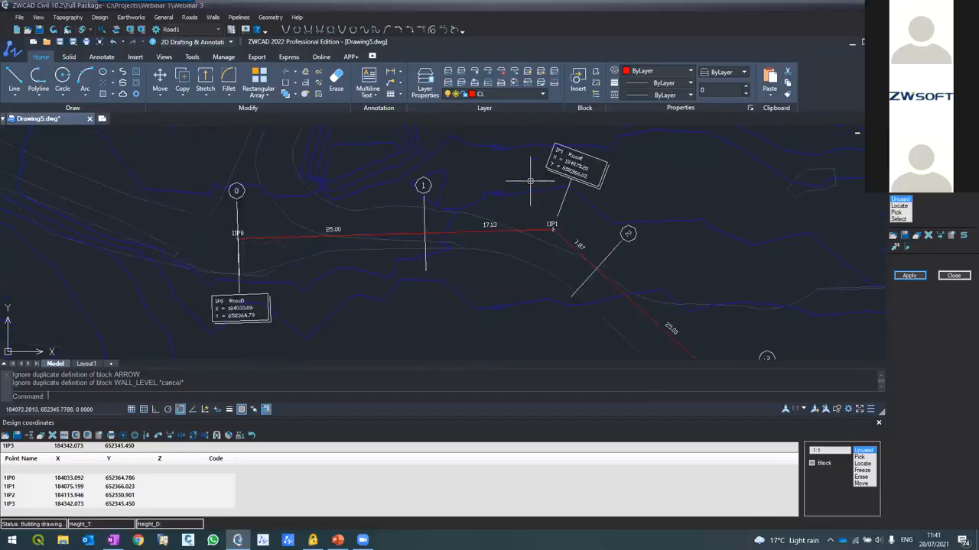
pyautogui.scroll(-4, 532, 180)
pyautogui.scroll(6, 344, 191)
pyautogui.scroll(-5, 474, 219)
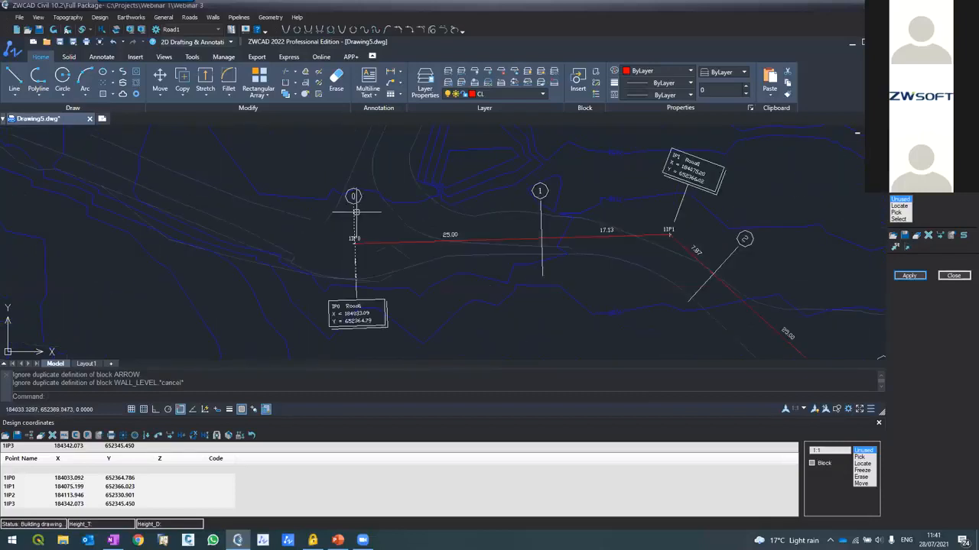
pyautogui.scroll(2, 448, 188)
pyautogui.scroll(-3, 510, 274)
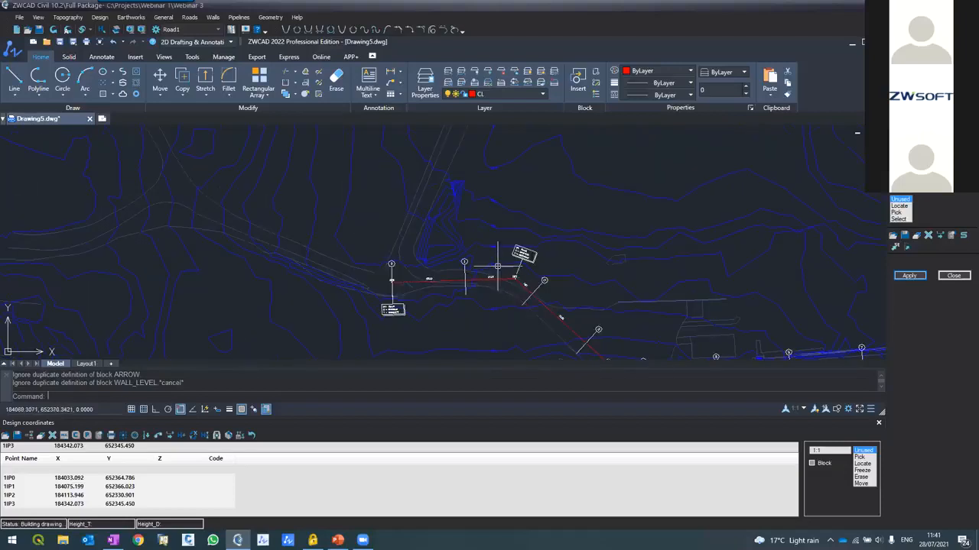
pyautogui.scroll(3, 509, 291)
pyautogui.scroll(2, 306, 255)
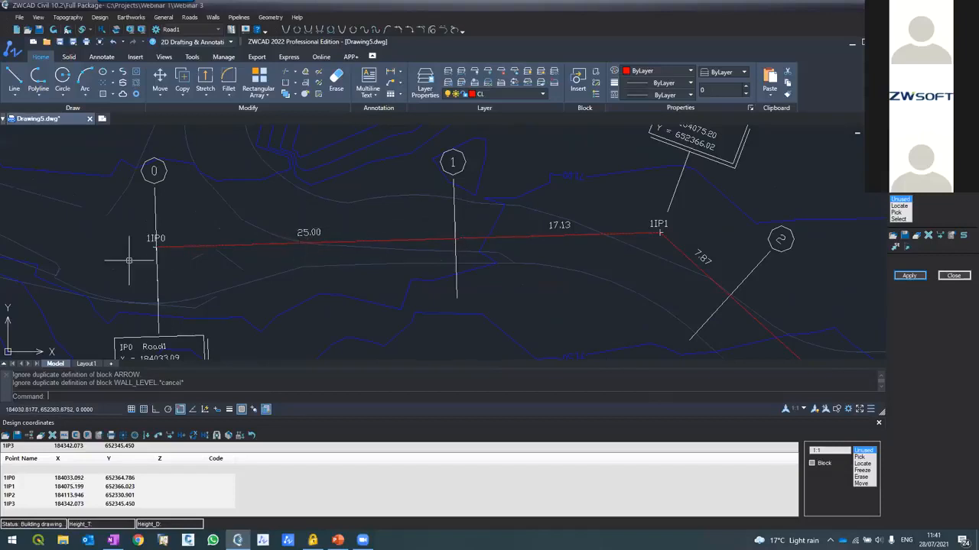
pyautogui.scroll(-5, 677, 247)
pyautogui.scroll(9, 626, 189)
pyautogui.scroll(-4, 626, 190)
pyautogui.scroll(1, 368, 295)
pyautogui.scroll(-2, 333, 220)
# Close the horizontal alignment settings of Road1.
pyautogui.scroll(-2, 306, 228)
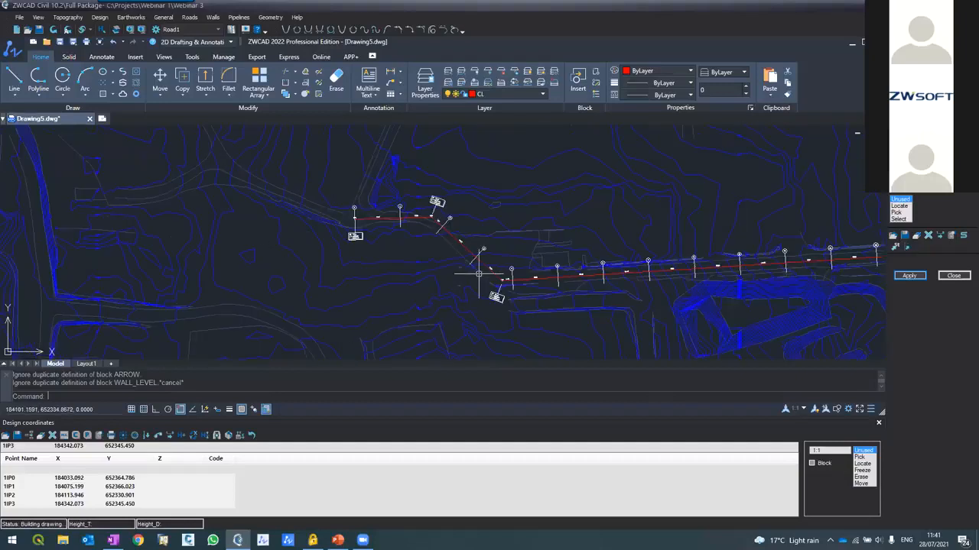
pyautogui.scroll(2, 489, 271)
pyautogui.click(951, 276)
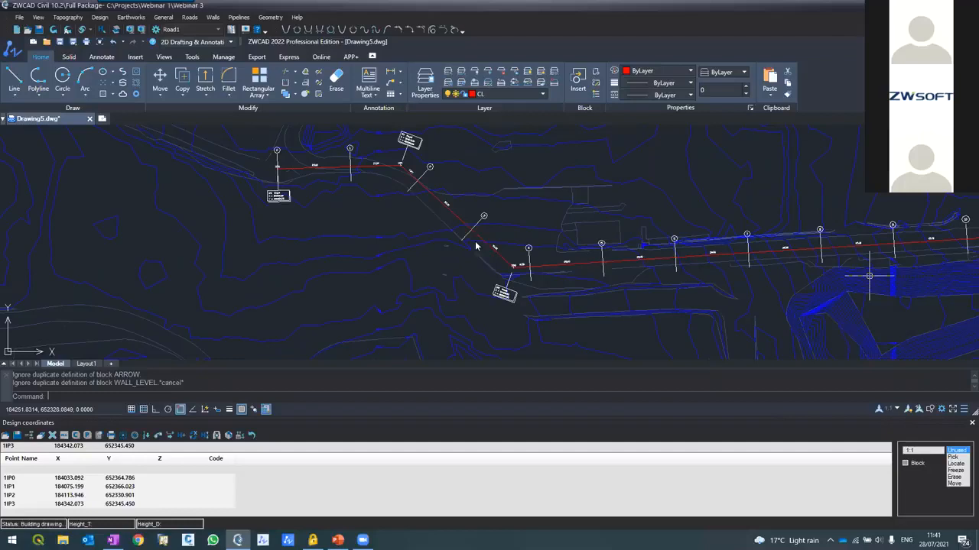
# Open the horizontal alignment settings of Road1.
pyautogui.scroll(4, 398, 160)
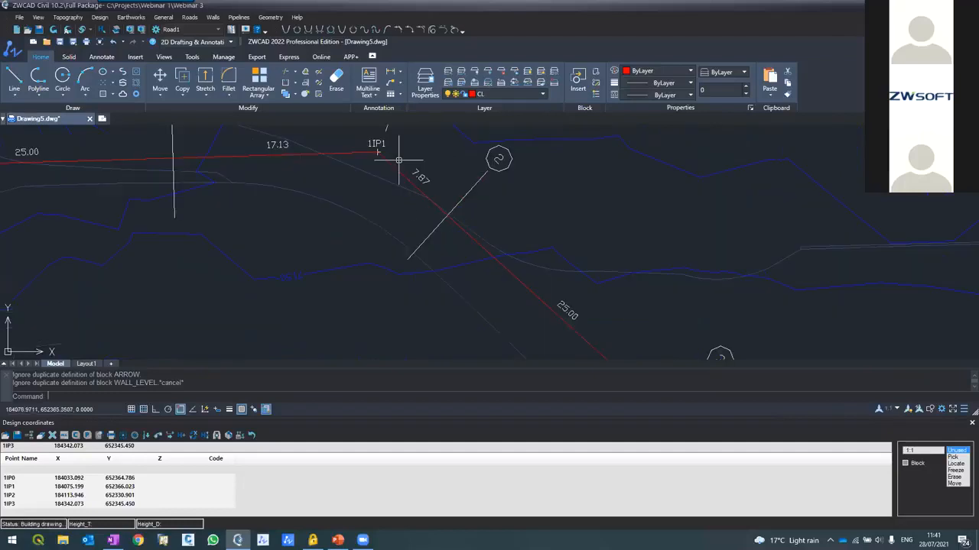
pyautogui.click(197, 21)
pyautogui.click(203, 37)
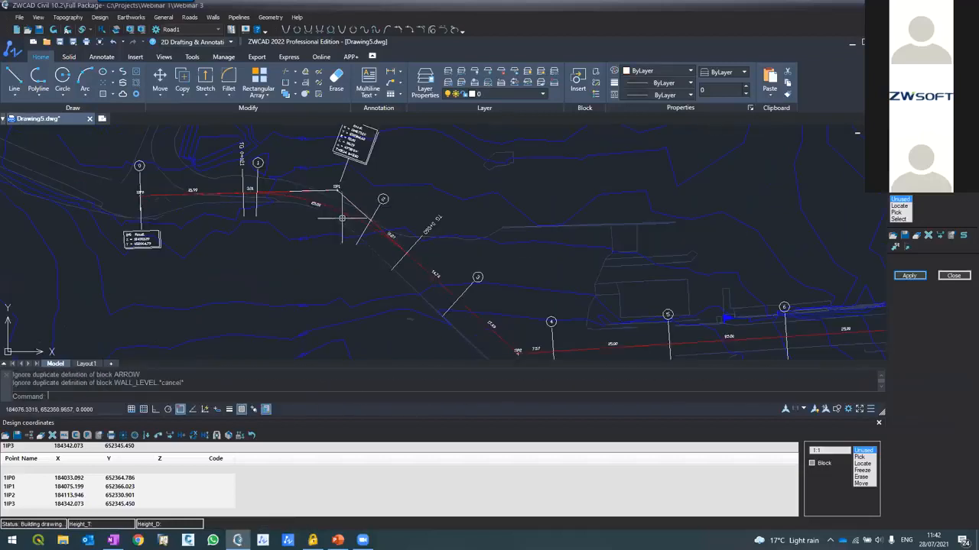
# Examine the curves at 1IP1 and 1IP2, their curve data labels and the tangent station marks along Road1.
pyautogui.scroll(3, 342, 218)
pyautogui.scroll(-4, 255, 145)
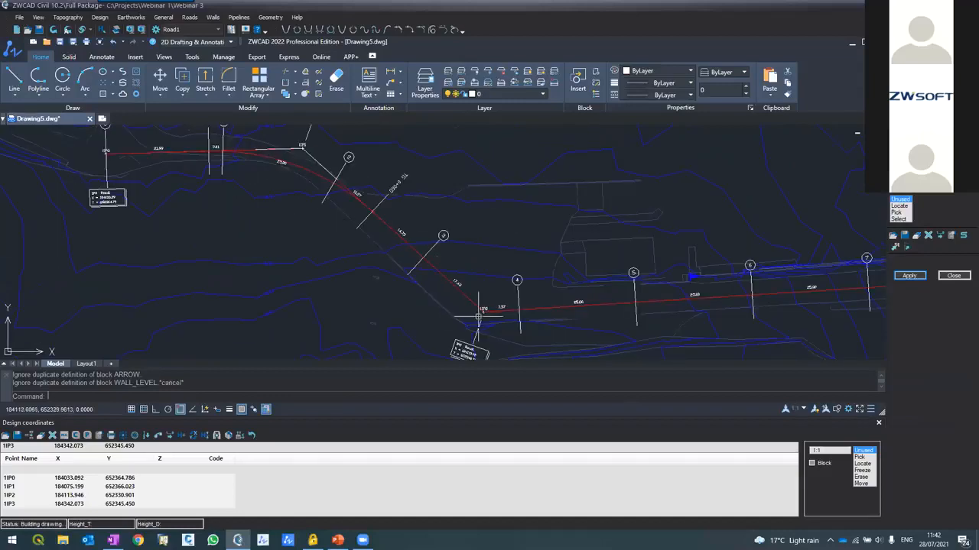
pyautogui.scroll(4, 478, 315)
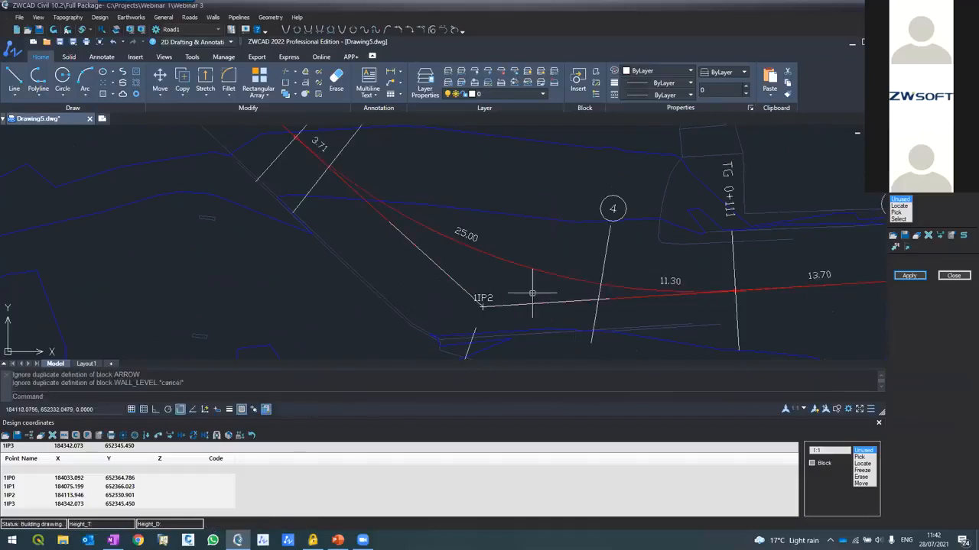
pyautogui.scroll(-5, 563, 273)
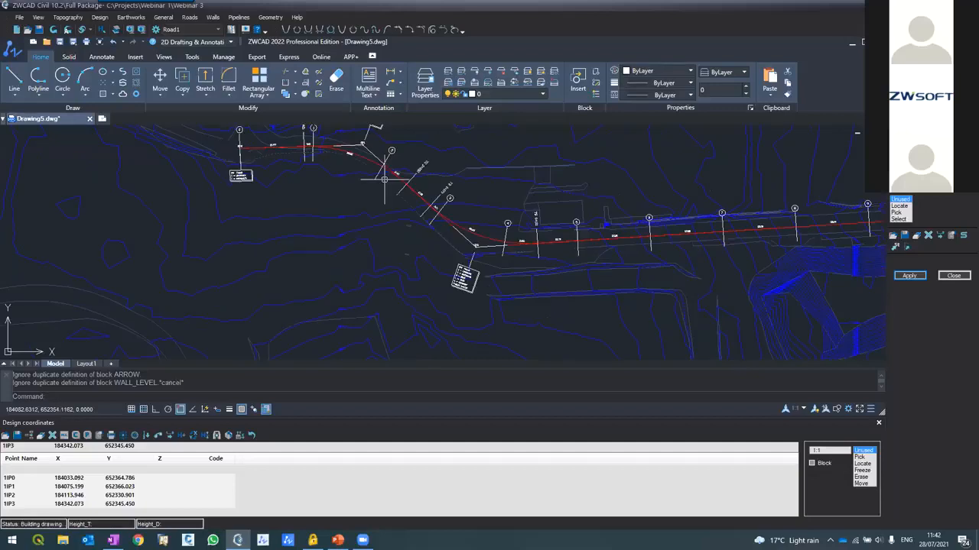
pyautogui.scroll(-4, 360, 149)
pyautogui.scroll(4, 348, 133)
pyautogui.scroll(6, 348, 134)
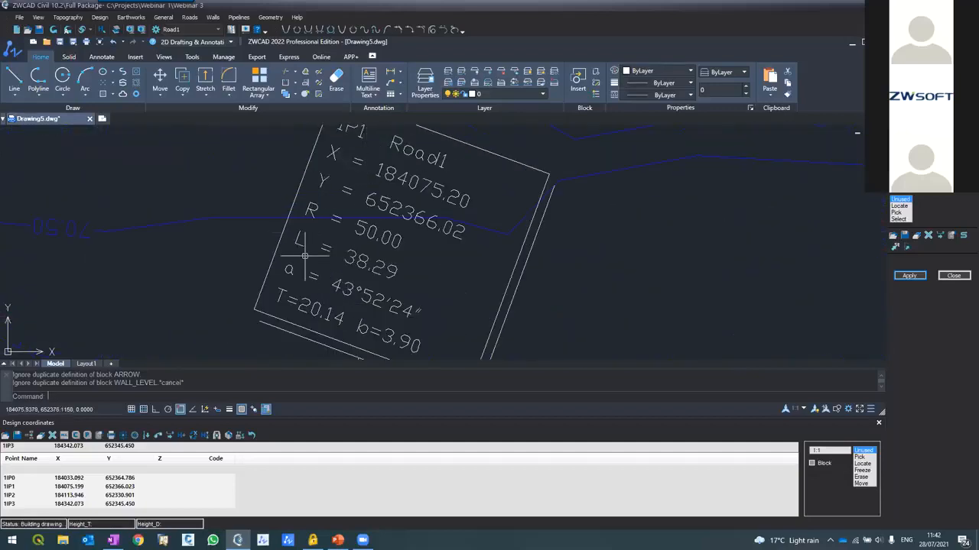
pyautogui.scroll(-5, 314, 205)
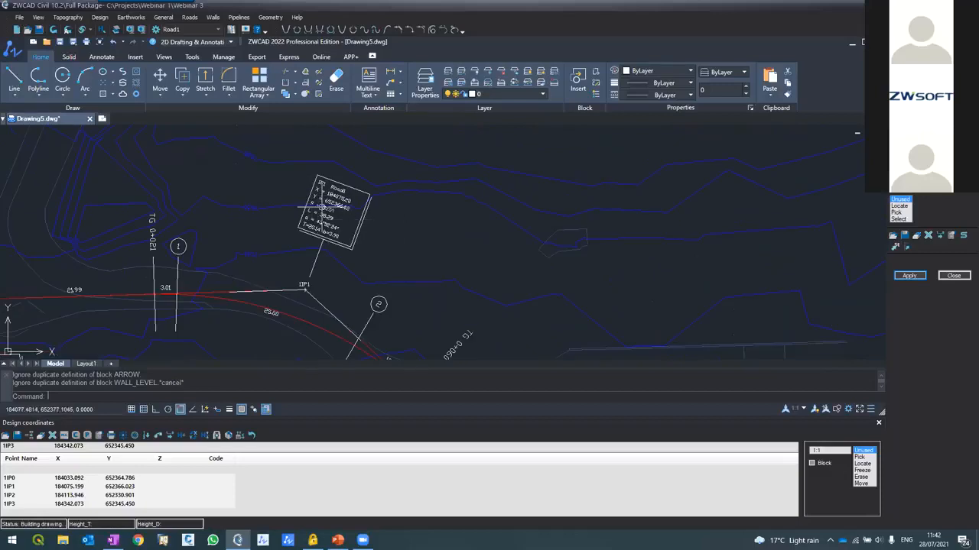
pyautogui.scroll(5, 140, 284)
pyautogui.scroll(-3, 157, 289)
pyautogui.scroll(-1, 159, 291)
pyautogui.scroll(1, 148, 296)
pyautogui.scroll(-2, 198, 294)
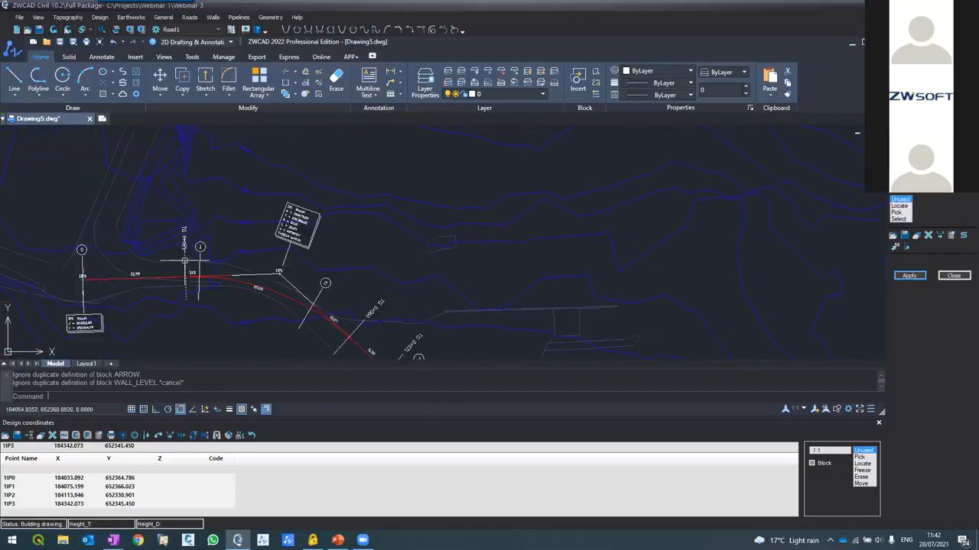
pyautogui.scroll(4, 351, 333)
pyautogui.scroll(-3, 255, 160)
pyautogui.scroll(4, 316, 284)
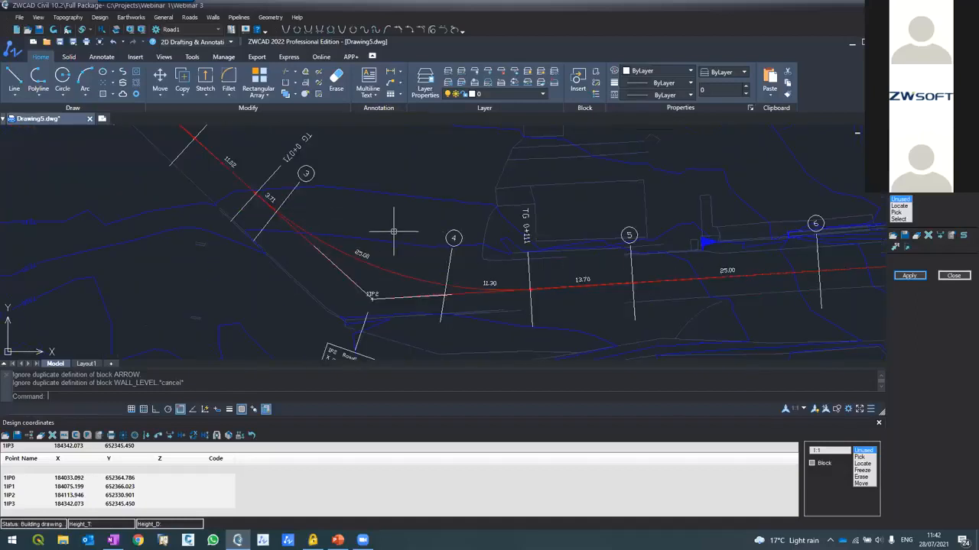
pyautogui.scroll(-3, 393, 222)
pyautogui.scroll(3, 398, 244)
pyautogui.scroll(4, 529, 197)
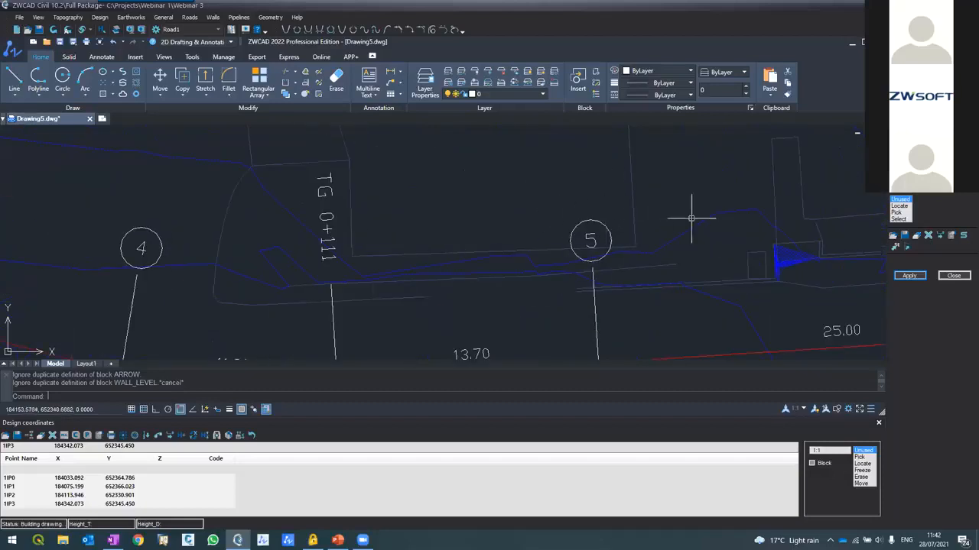
# Set the section naming to Format2 in the horizontal alignment options and rebuild the Road1 drawing.
pyautogui.click(951, 238)
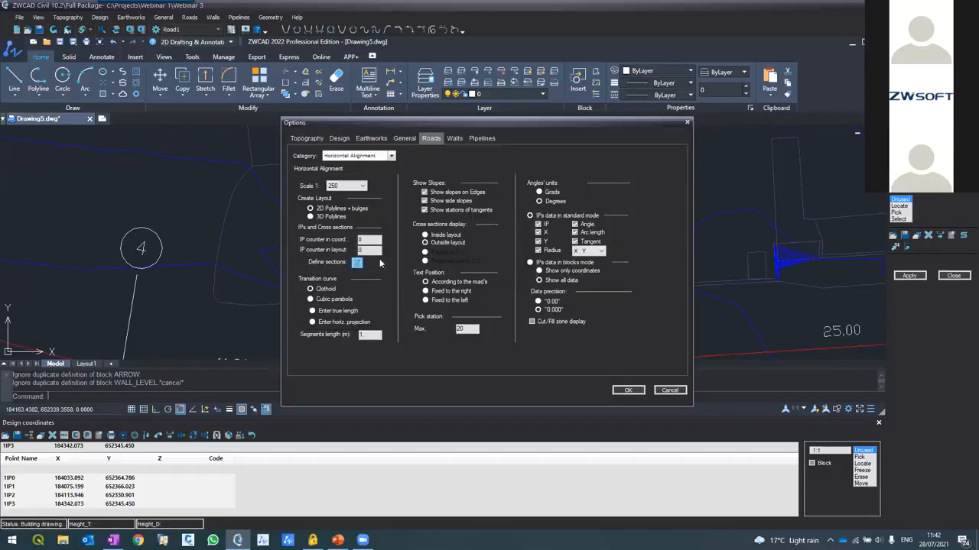
pyautogui.click(506, 206)
pyautogui.click(500, 221)
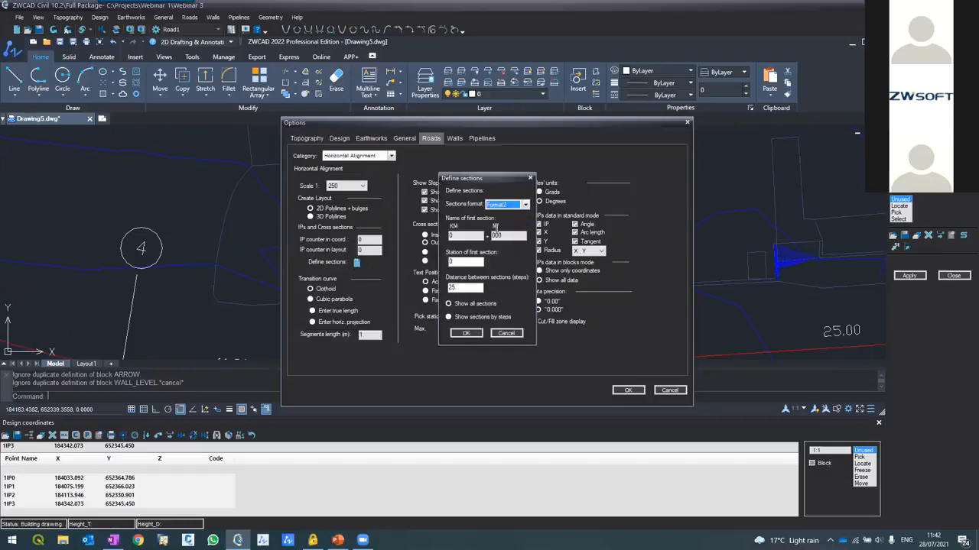
pyautogui.click(468, 333)
pyautogui.click(627, 390)
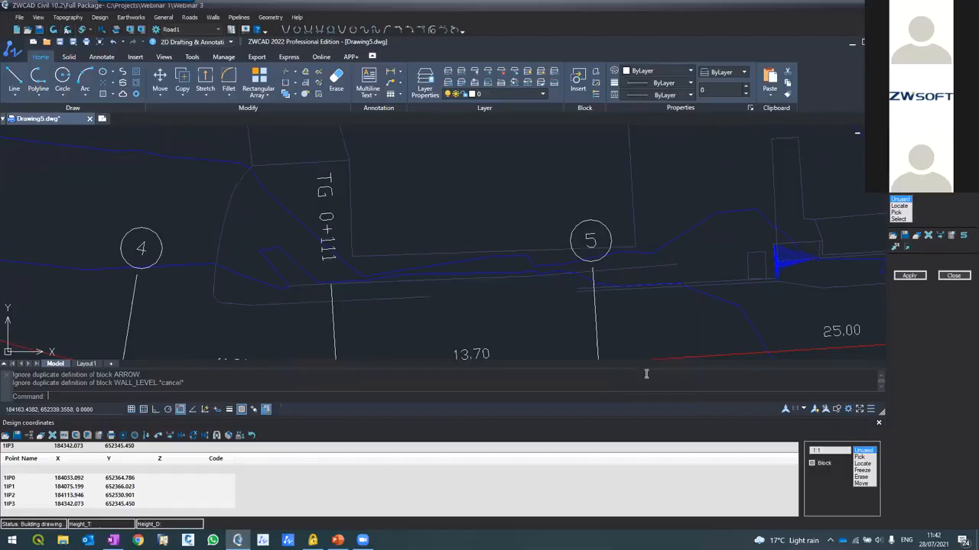
pyautogui.click(912, 276)
pyautogui.click(465, 316)
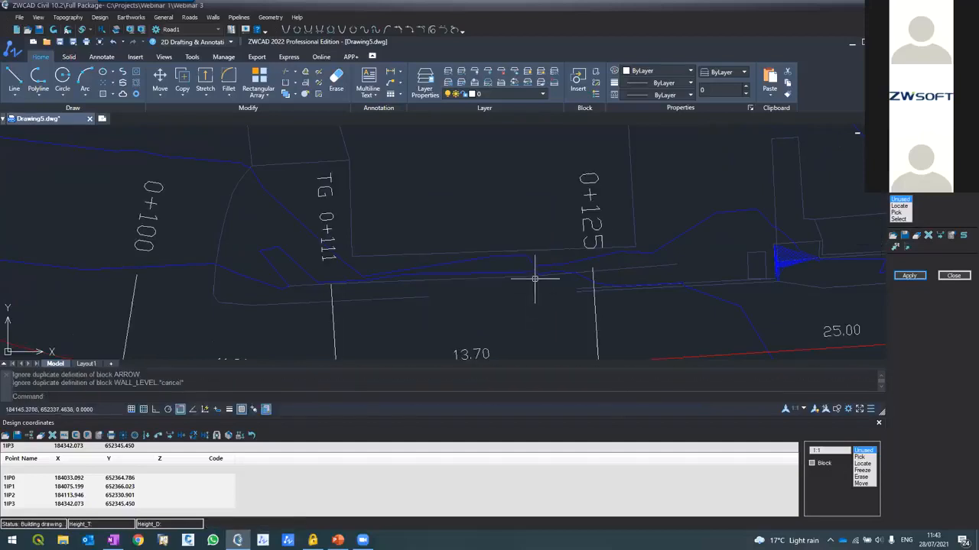
# Examine the station names of the cross-sections along the straight part of Road1.
pyautogui.scroll(-4, 533, 199)
pyautogui.scroll(5, 533, 206)
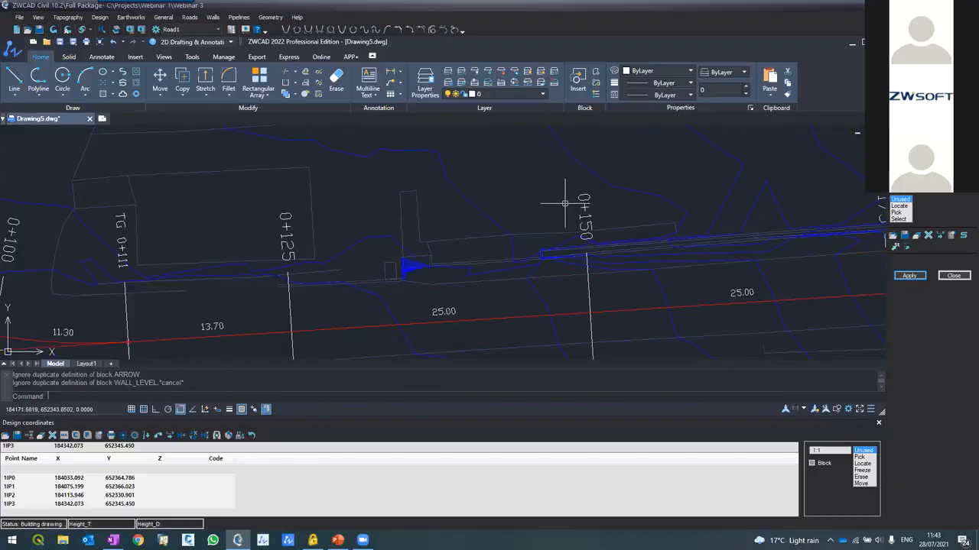
pyautogui.scroll(-3, 563, 197)
pyautogui.scroll(-3, 566, 198)
pyautogui.scroll(5, 648, 204)
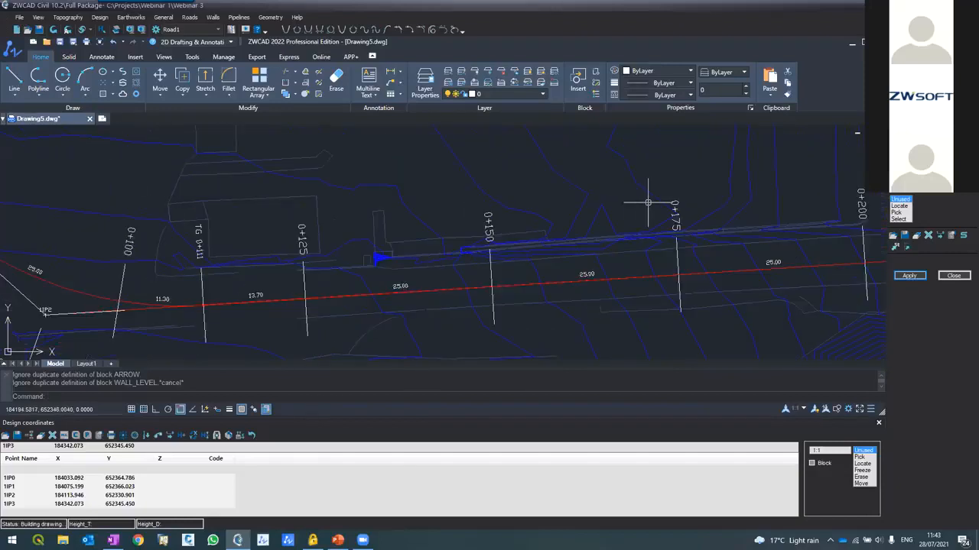
pyautogui.scroll(-3, 617, 204)
pyautogui.scroll(5, 765, 207)
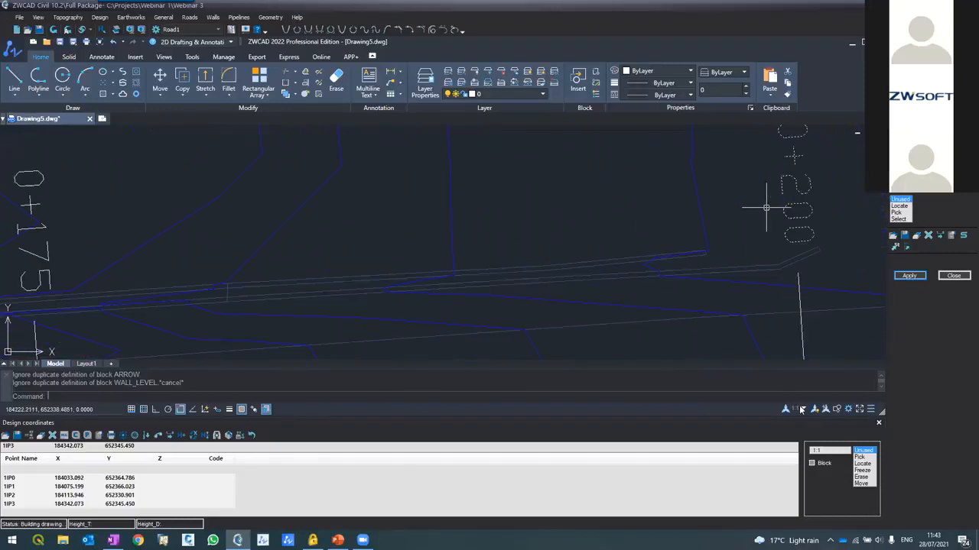
pyautogui.scroll(-3, 760, 207)
# Close the design coordinates table and the horizontal alignment settings of Road1.
pyautogui.click(879, 424)
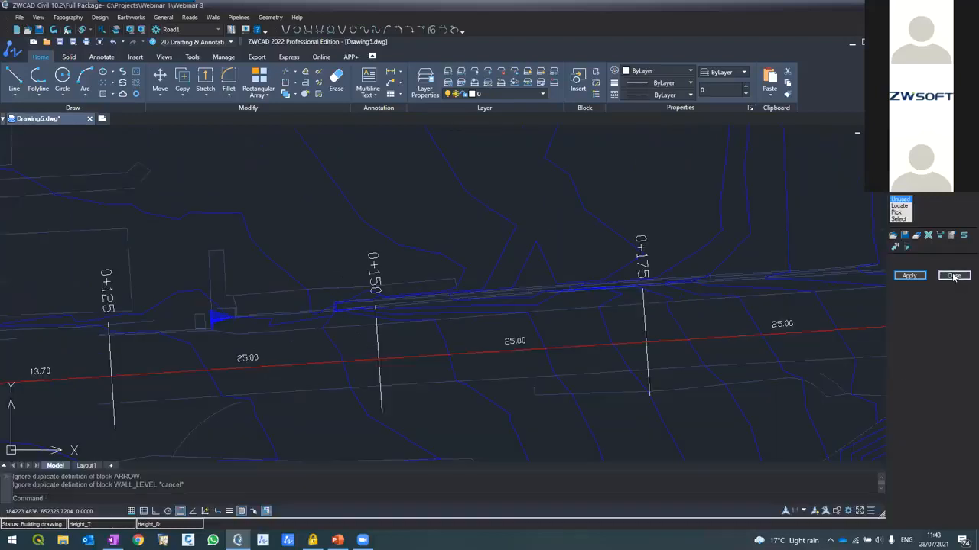
pyautogui.click(954, 276)
pyautogui.scroll(-3, 331, 217)
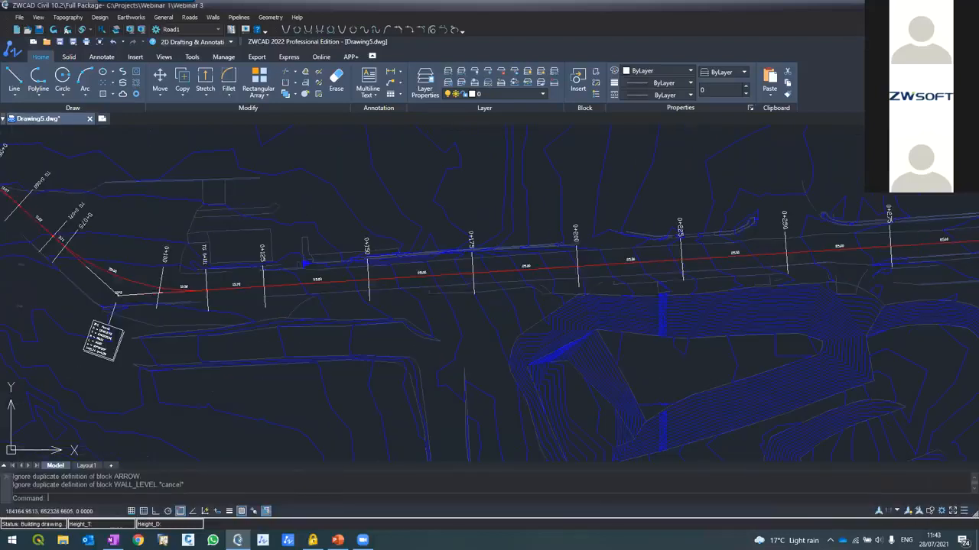
pyautogui.scroll(-3, 314, 222)
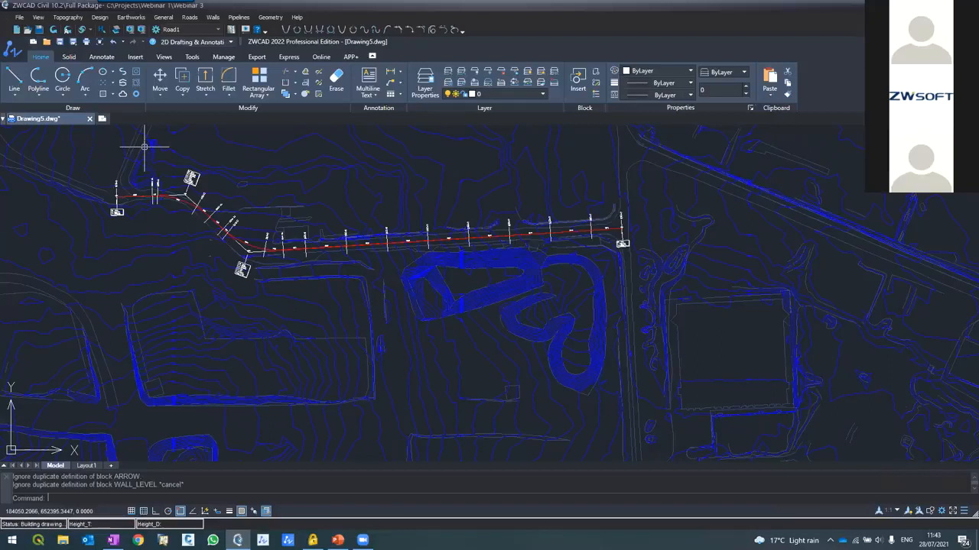
# Move Road1's intersection point 1IP2 along its outgoing tangent to about X 184119.688, Y 652331.268, and rebuild the layout at interval 2.
pyautogui.scroll(5, 237, 267)
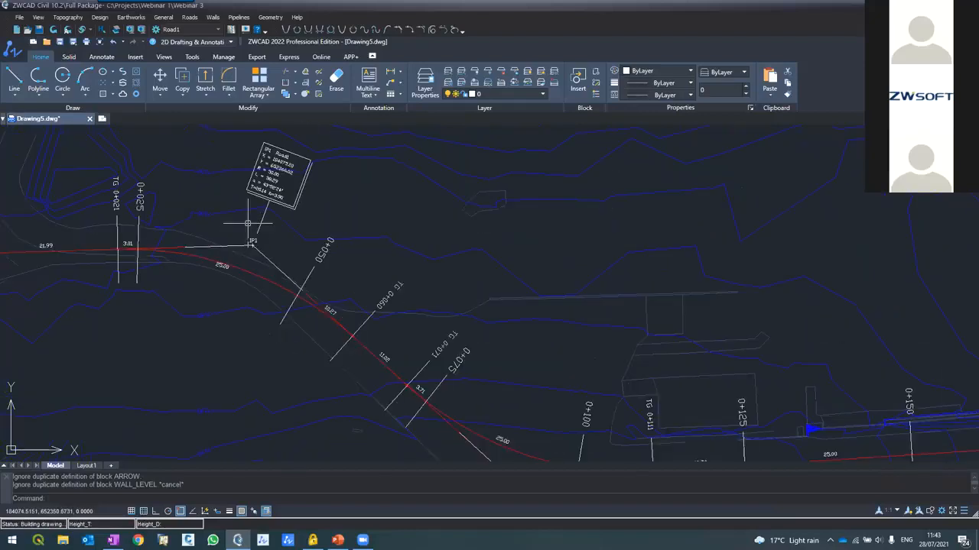
pyautogui.scroll(-2, 248, 223)
pyautogui.scroll(3, 409, 394)
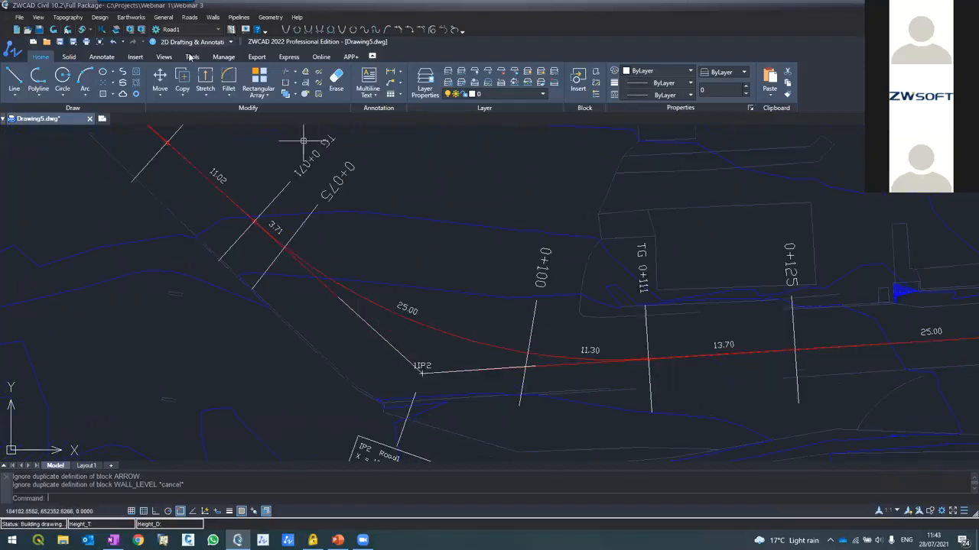
pyautogui.click(189, 17)
pyautogui.click(220, 38)
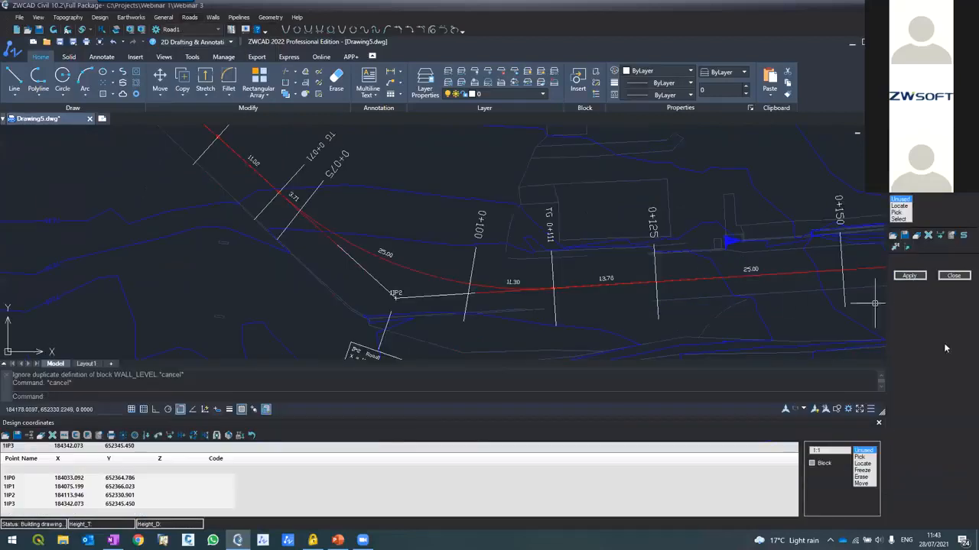
pyautogui.click(858, 484)
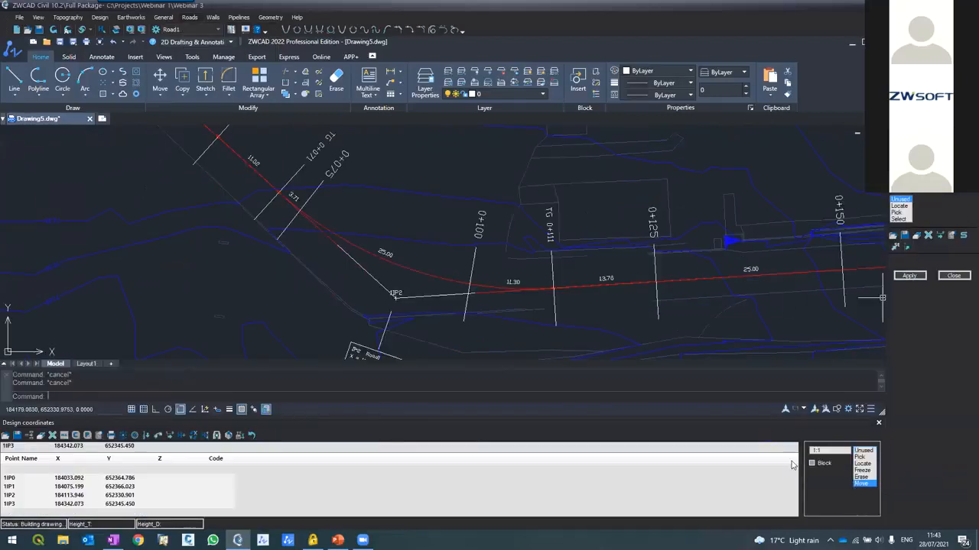
pyautogui.click(394, 297)
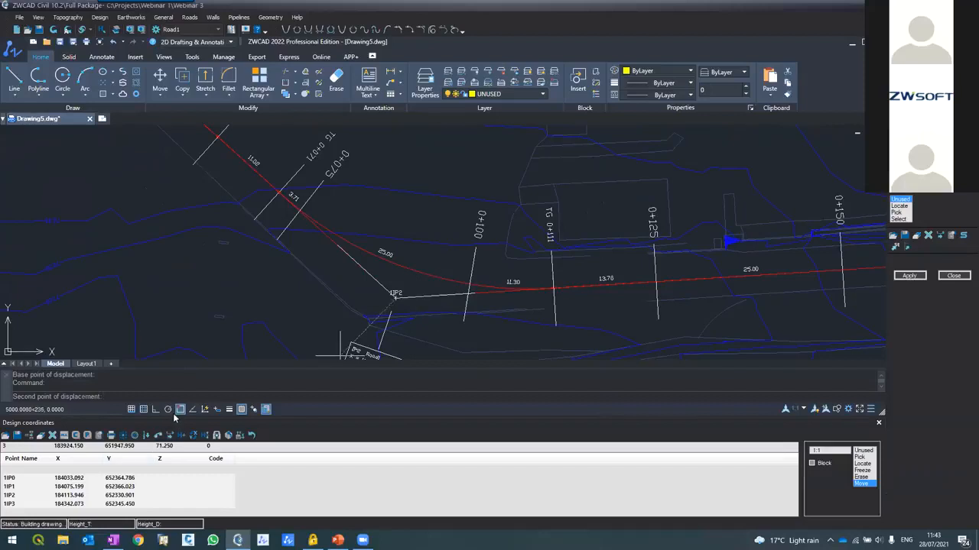
pyautogui.scroll(8, 436, 294)
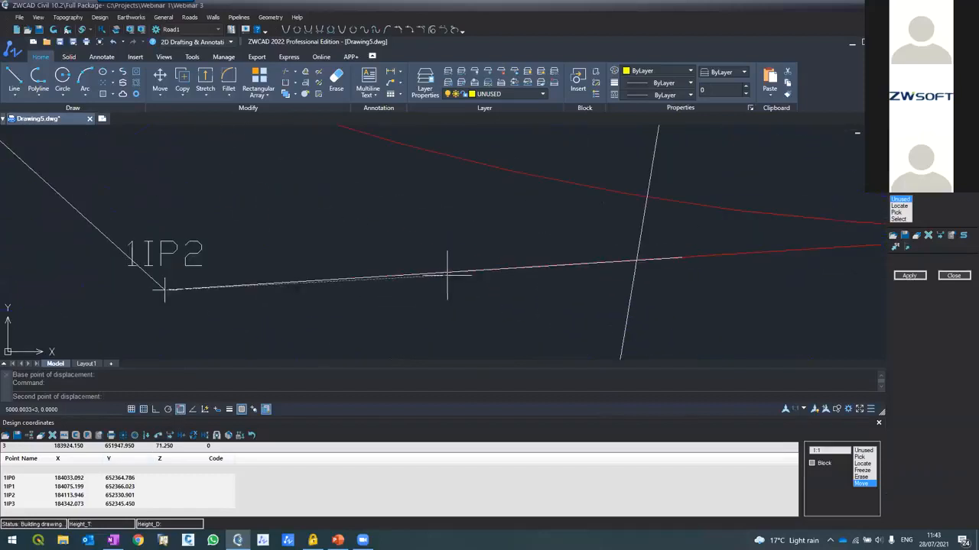
pyautogui.click(447, 273)
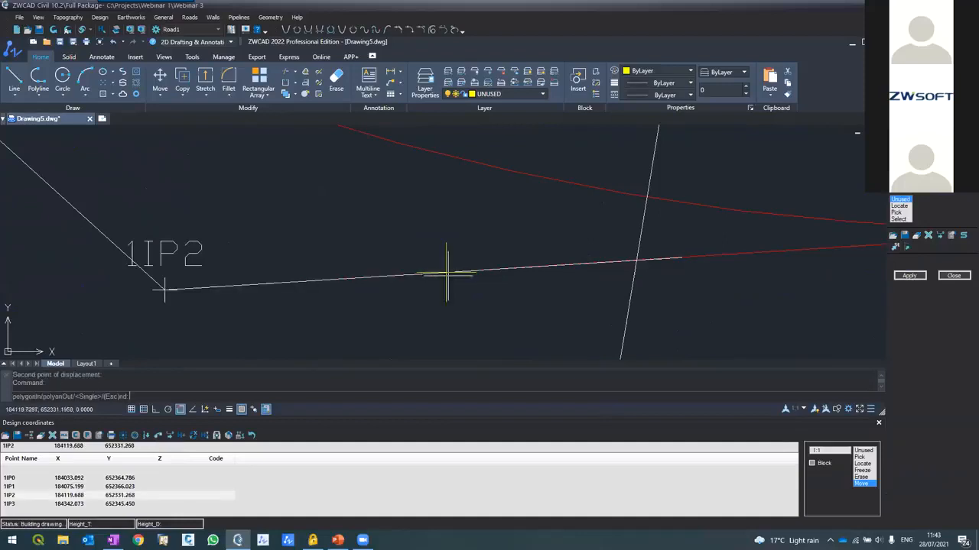
pyautogui.click(901, 275)
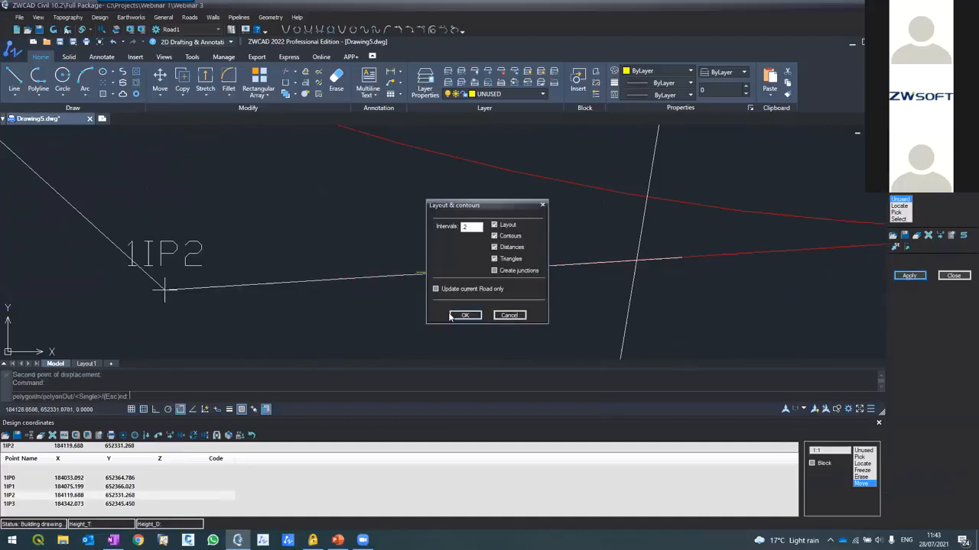
pyautogui.click(462, 315)
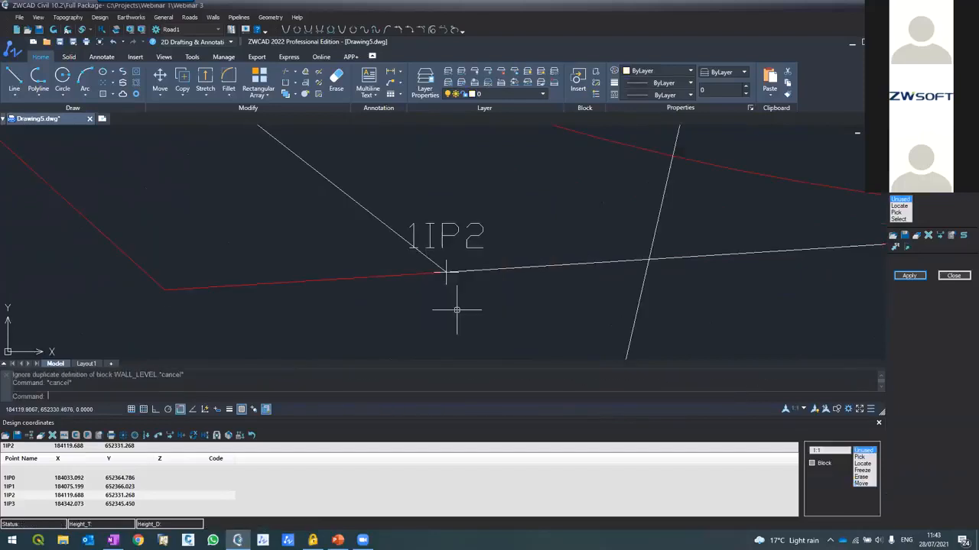
# Erase the old red centreline polyline left beside the moved intersection point 1IP2.
pyautogui.click(366, 278)
pyautogui.press('Return')
pyautogui.scroll(-4, 356, 283)
pyautogui.scroll(-5, 356, 306)
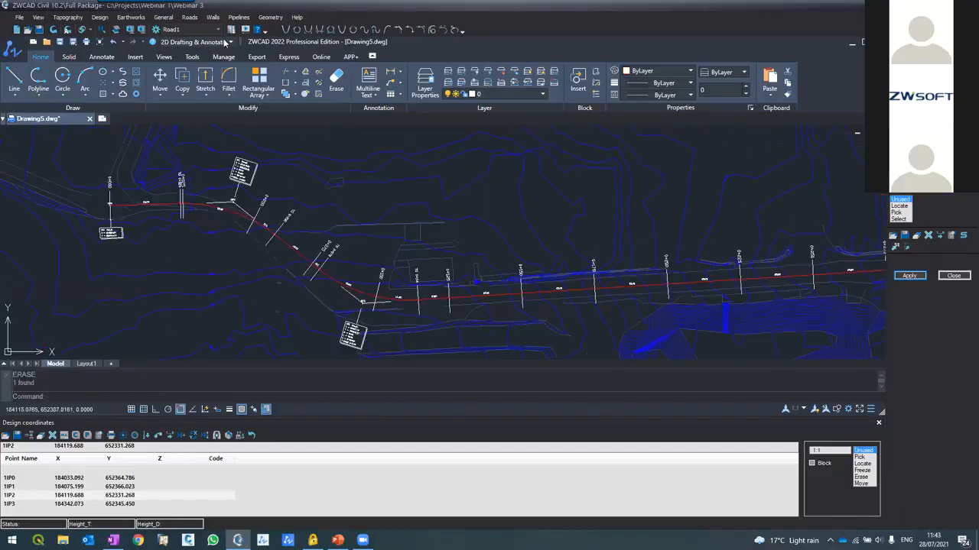
# Open the vertical alignment of Road1, check the Drawing5 plan and return to the RoadVer drawing.
pyautogui.click(188, 17)
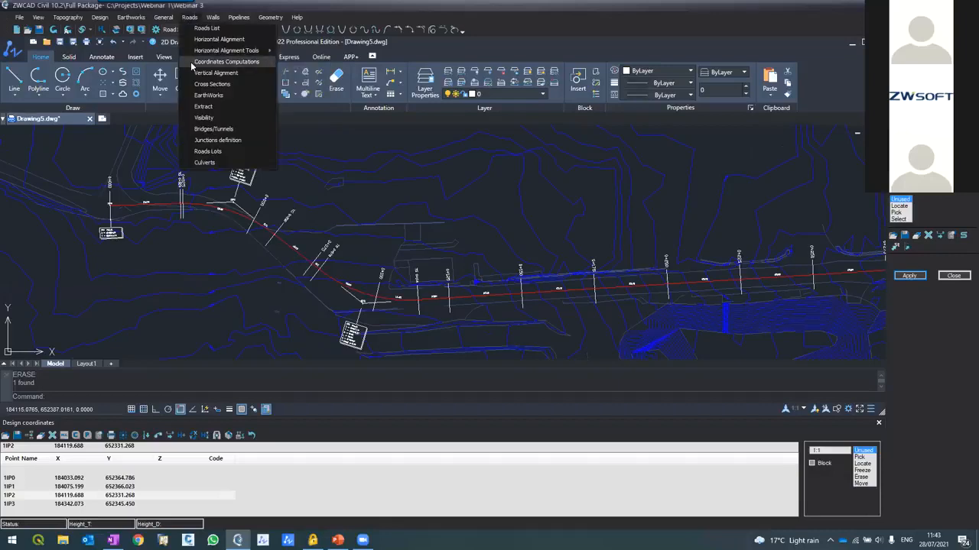
pyautogui.press('Escape')
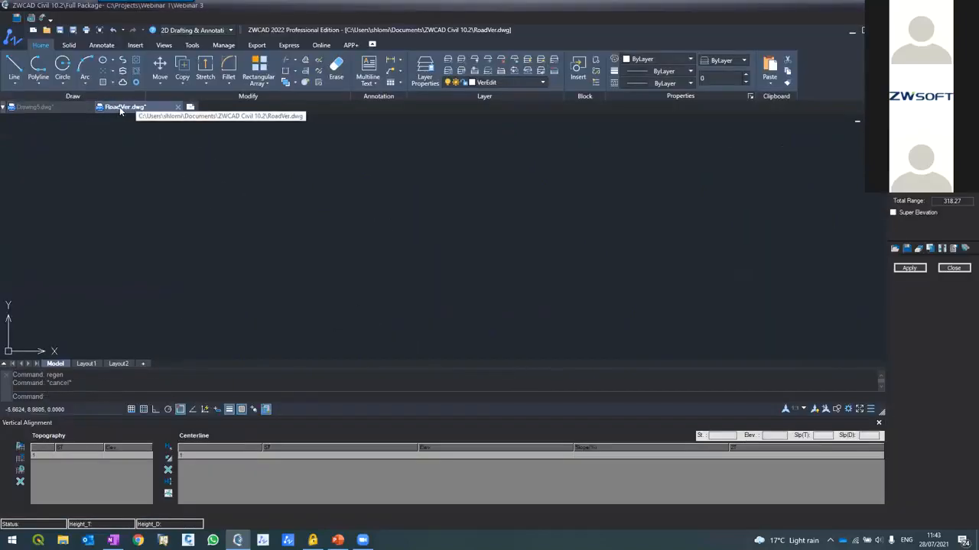
pyautogui.click(48, 107)
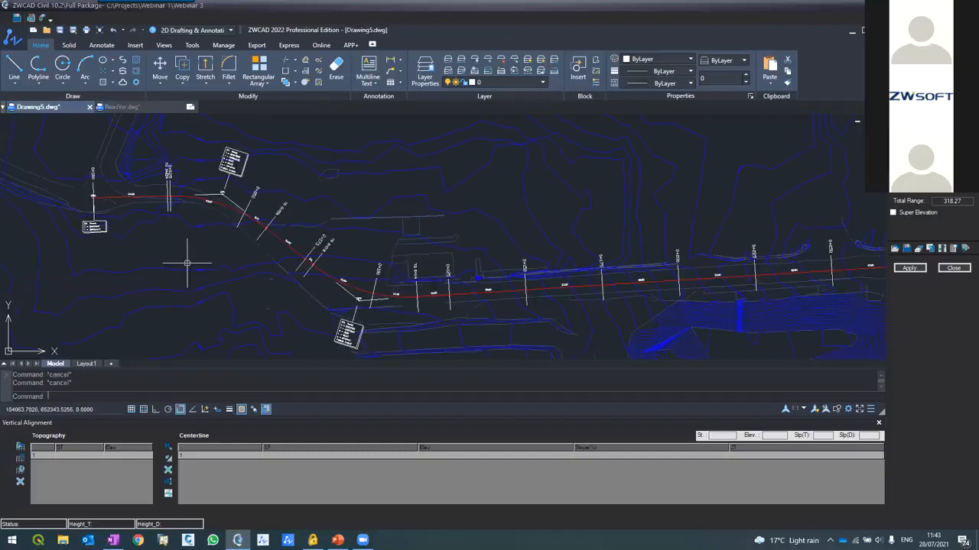
pyautogui.click(122, 107)
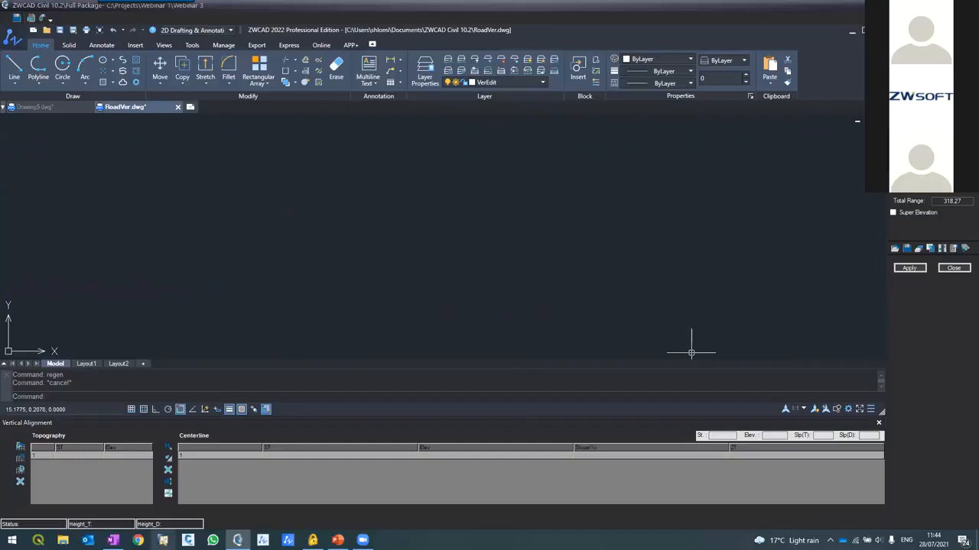
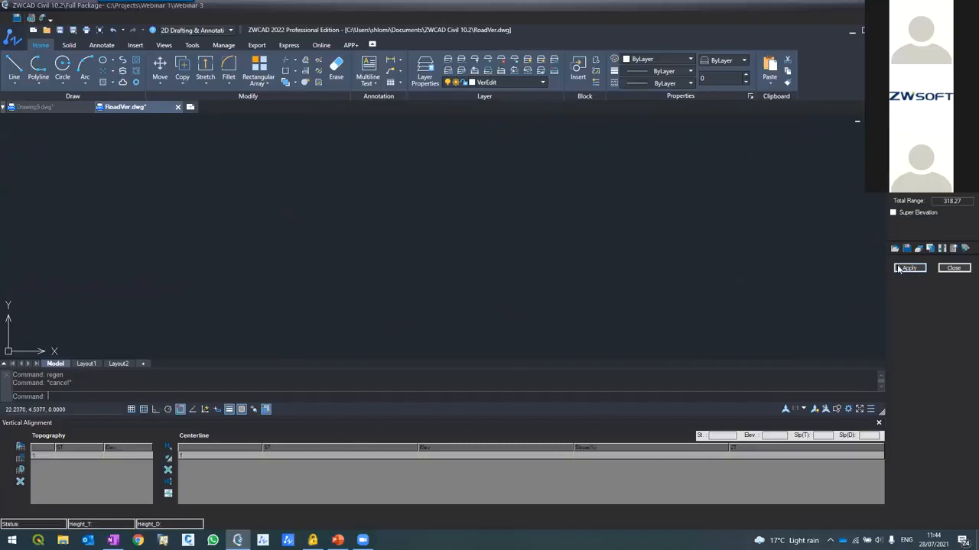
# Apply the changes to Road1's vertical alignment only, without cross sections, and fit the ground profile to the view.
pyautogui.click(907, 268)
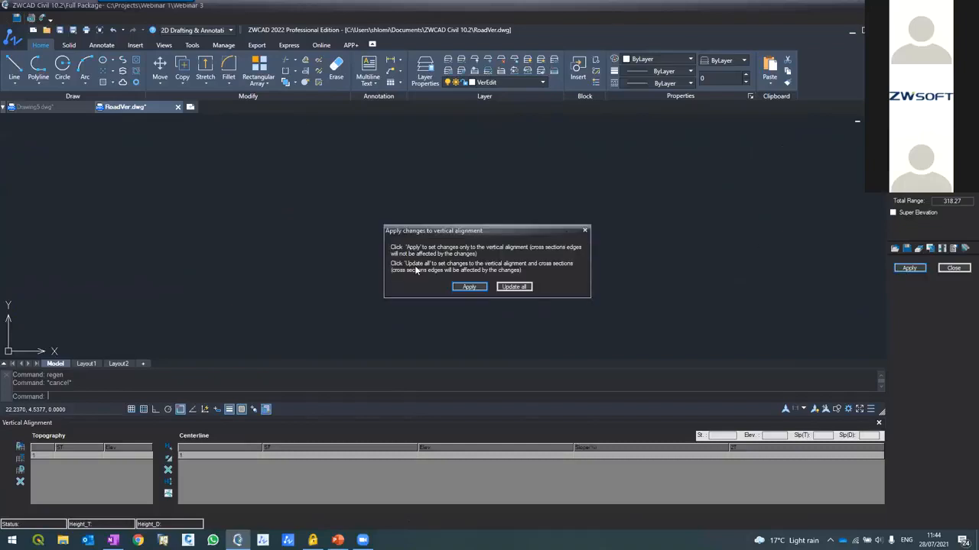
pyautogui.click(468, 287)
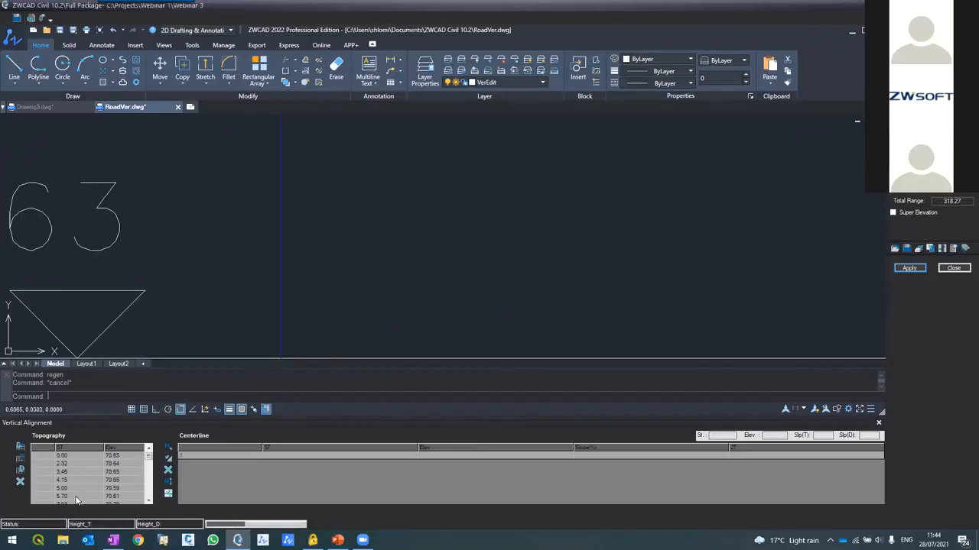
pyautogui.write('z')
pyautogui.press('Return')
pyautogui.write('e')
pyautogui.press('Return')
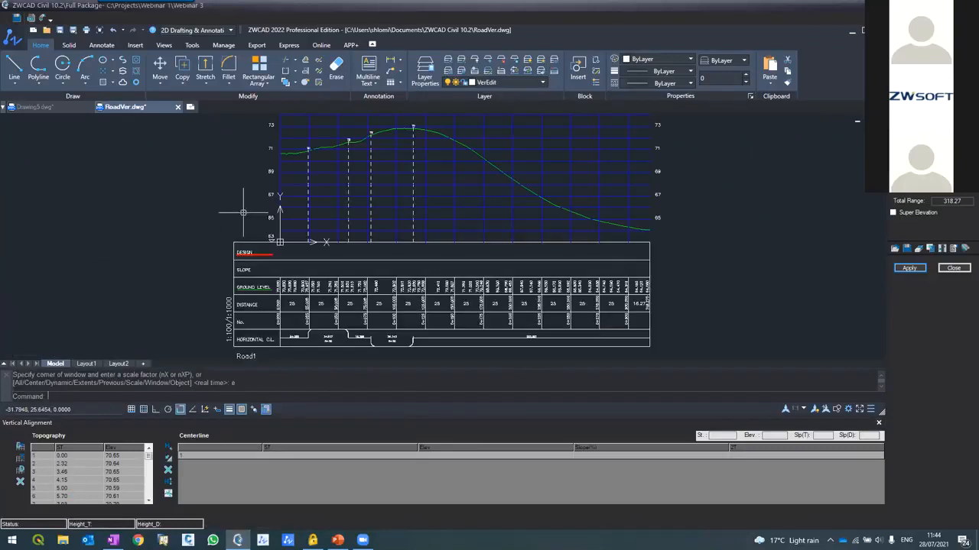
# Examine Road1's ground profile, the TG tangent markers and the ground level, distance, station and horizontal centreline rows.
pyautogui.scroll(4, 341, 120)
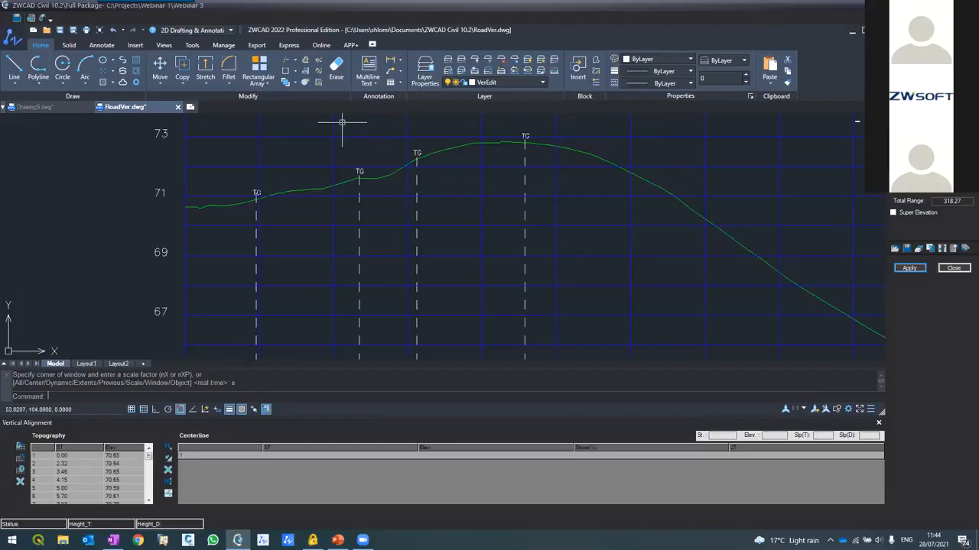
pyautogui.scroll(-3, 341, 121)
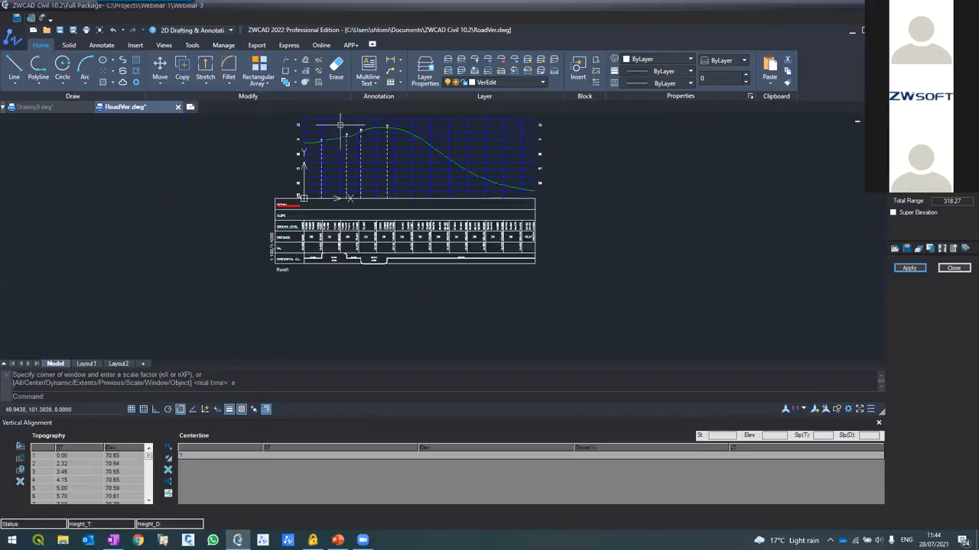
pyautogui.scroll(1, 383, 127)
pyautogui.scroll(2, 262, 300)
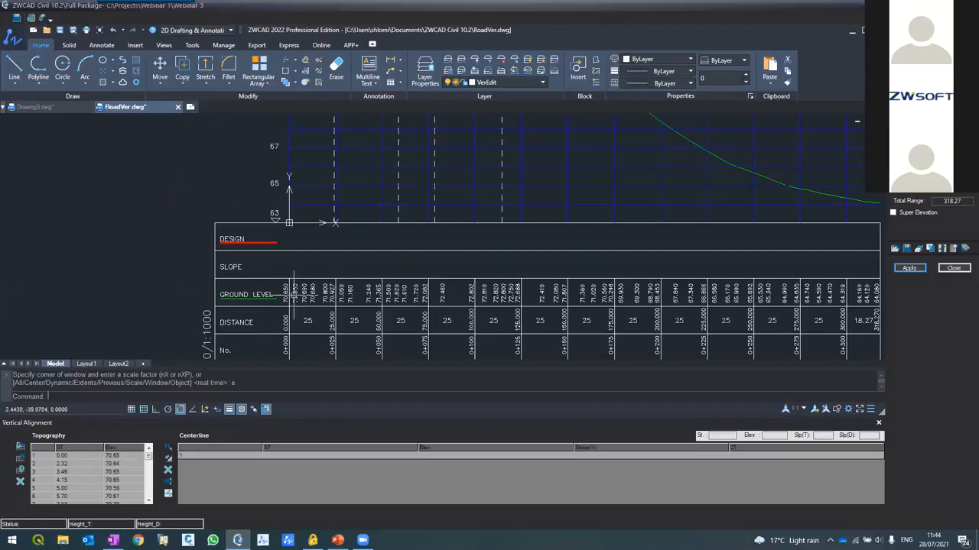
pyautogui.scroll(4, 295, 297)
pyautogui.scroll(-8, 278, 280)
pyautogui.scroll(4, 287, 310)
pyautogui.scroll(3, 290, 316)
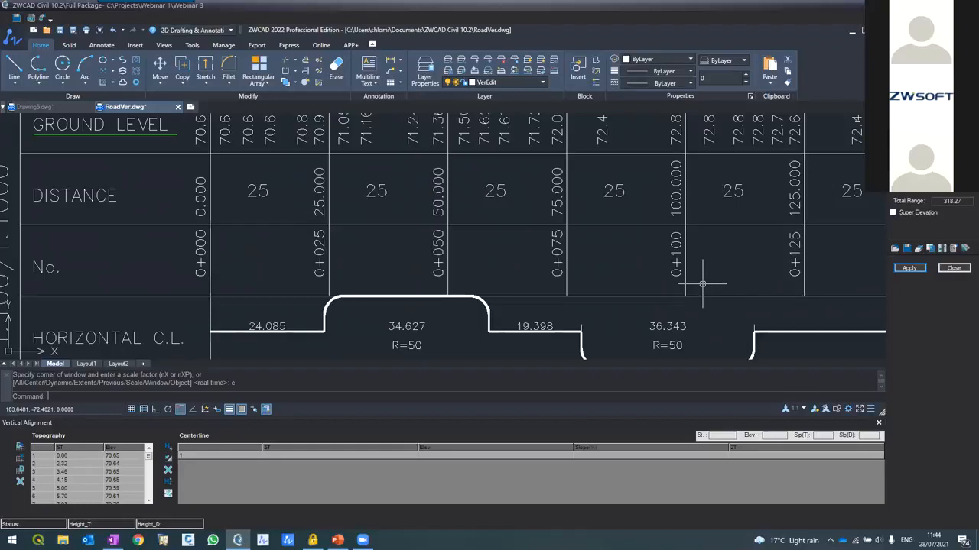
pyautogui.scroll(-5, 580, 316)
pyautogui.scroll(6, 586, 222)
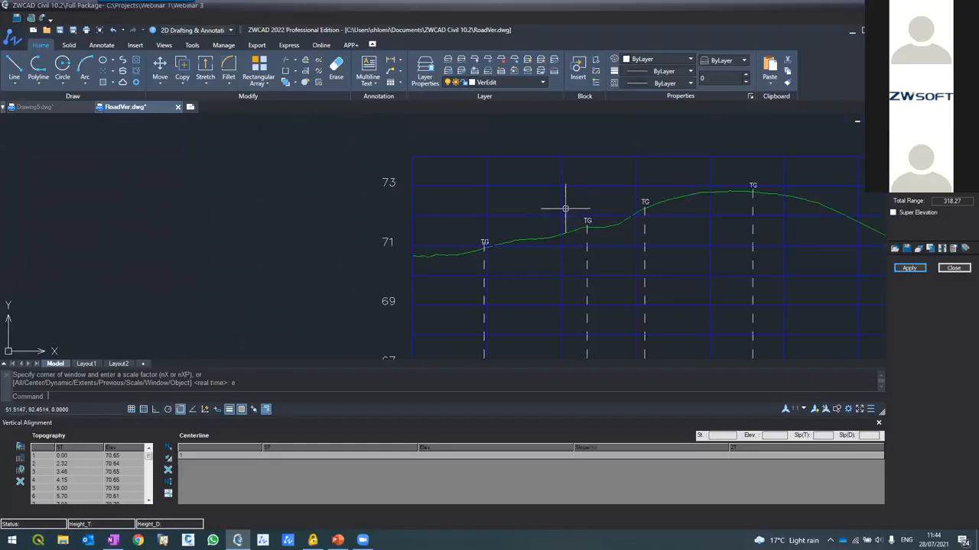
pyautogui.scroll(3, 517, 237)
pyautogui.scroll(-3, 439, 258)
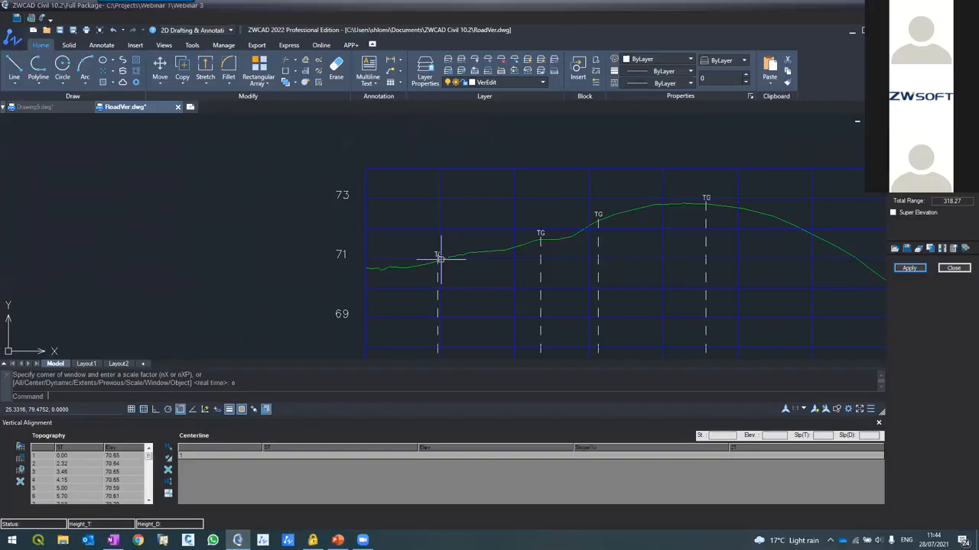
# Draw a polyline from the start of the ground line rising past the fourth TG marker, about 138 units long at about 12°.
pyautogui.scroll(1, 440, 260)
pyautogui.write('pl')
pyautogui.press('Return')
pyautogui.click(321, 273)
pyautogui.scroll(-3, 550, 219)
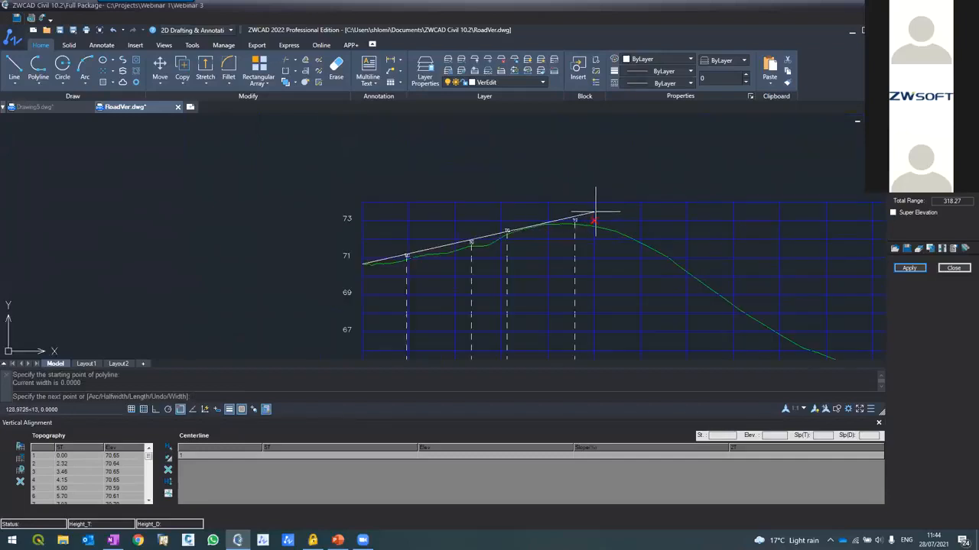
pyautogui.scroll(2, 615, 202)
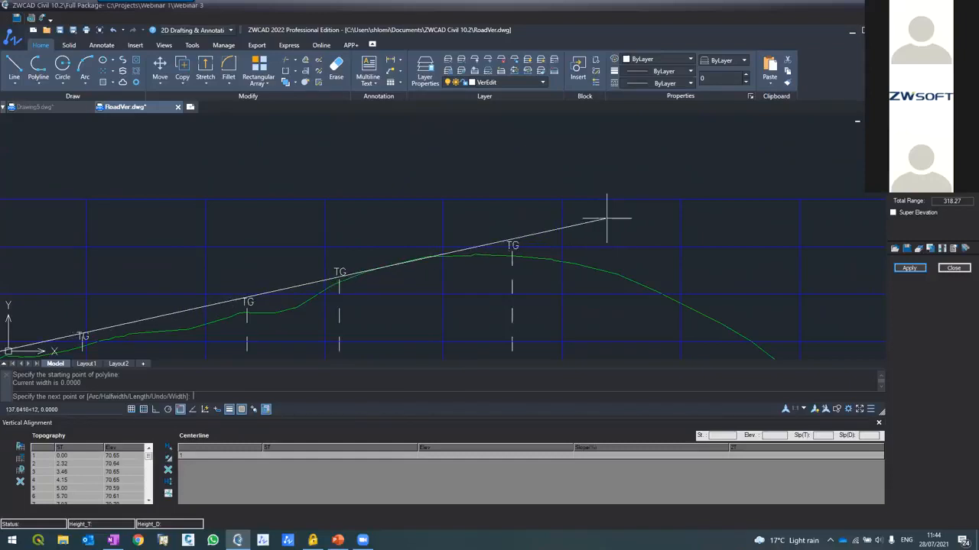
pyautogui.click(606, 218)
pyautogui.press('Return')
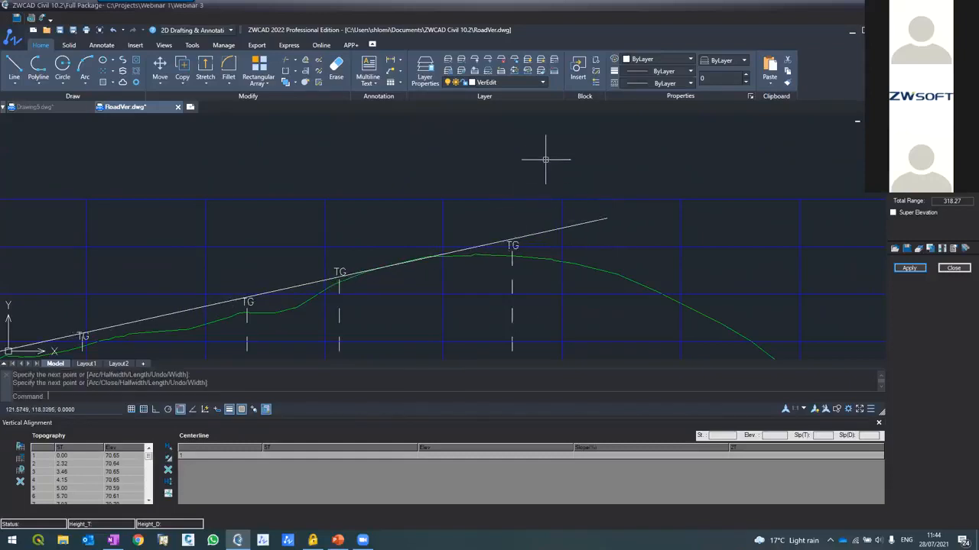
# Draw a second polyline from grid point 125, 110 down along the falling ground line, placing its lower end with object snap off.
pyautogui.scroll(-2, 546, 158)
pyautogui.write('PL')
pyautogui.press('Return')
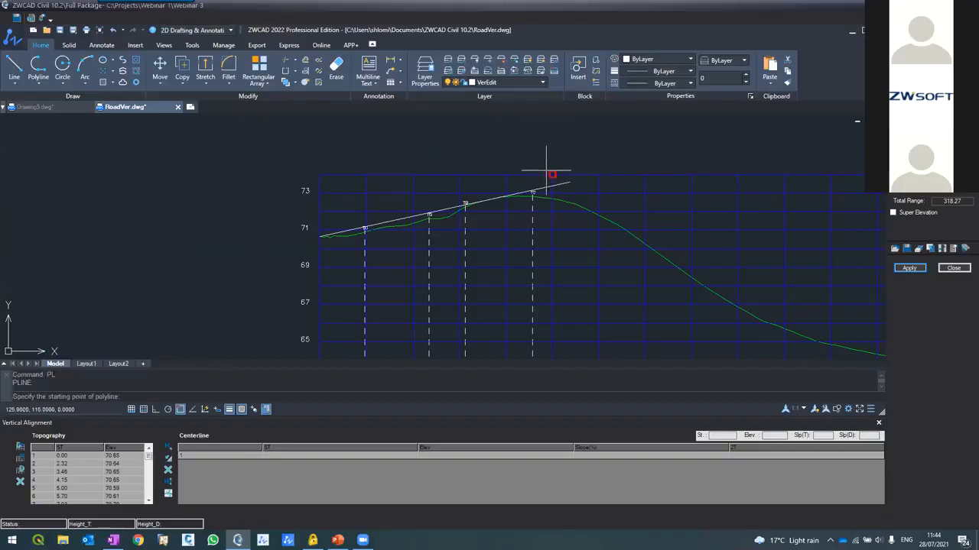
pyautogui.click(552, 175)
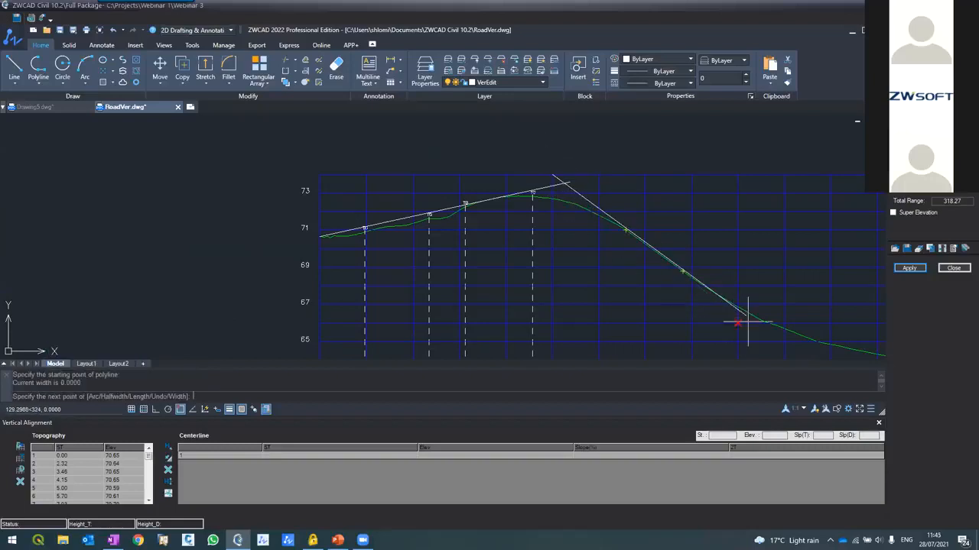
pyautogui.click(181, 409)
pyautogui.scroll(3, 391, 198)
pyautogui.scroll(-3, 564, 280)
pyautogui.scroll(4, 594, 286)
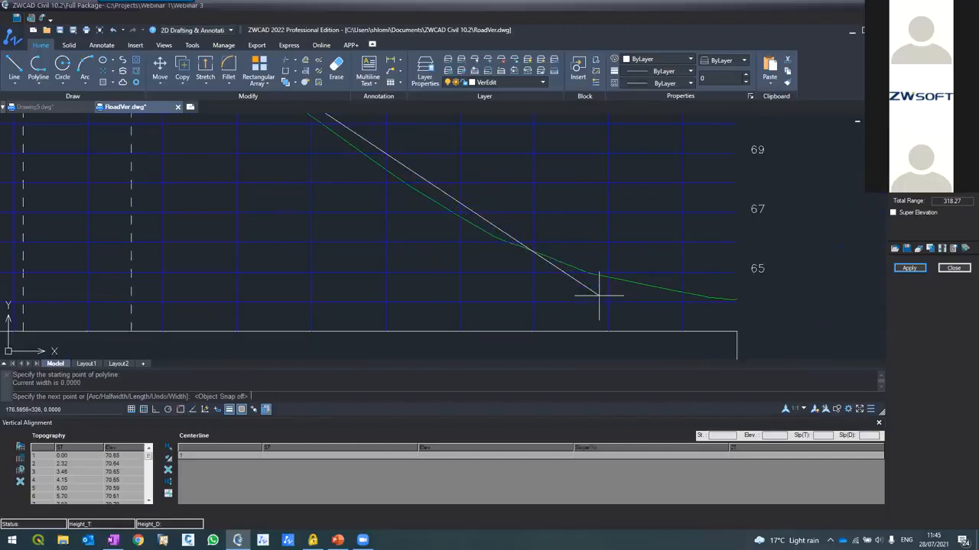
pyautogui.click(548, 288)
pyautogui.press('Return')
# Draw a third polyline from the snapped end of the ground line back up at a gentle slope, crossing the steep descending line.
pyautogui.press('Return')
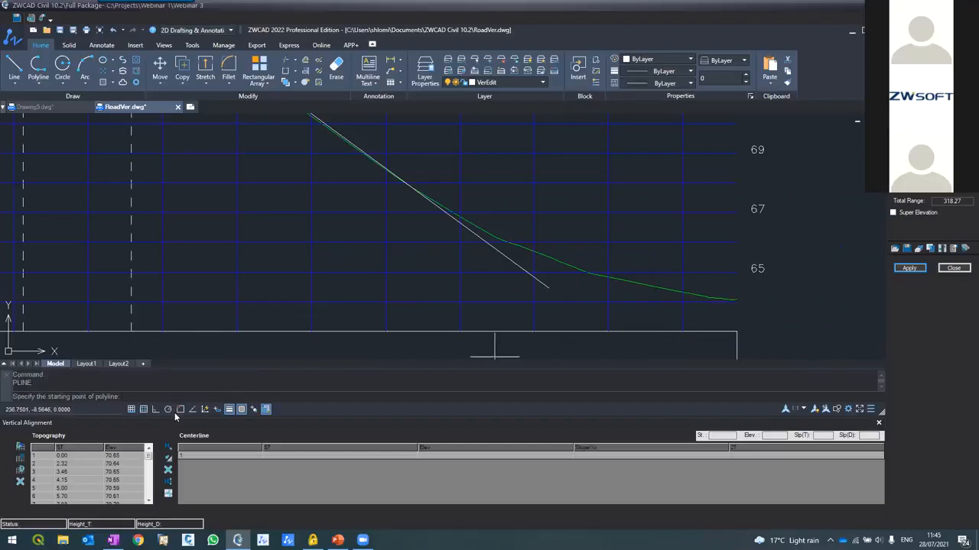
pyautogui.click(735, 300)
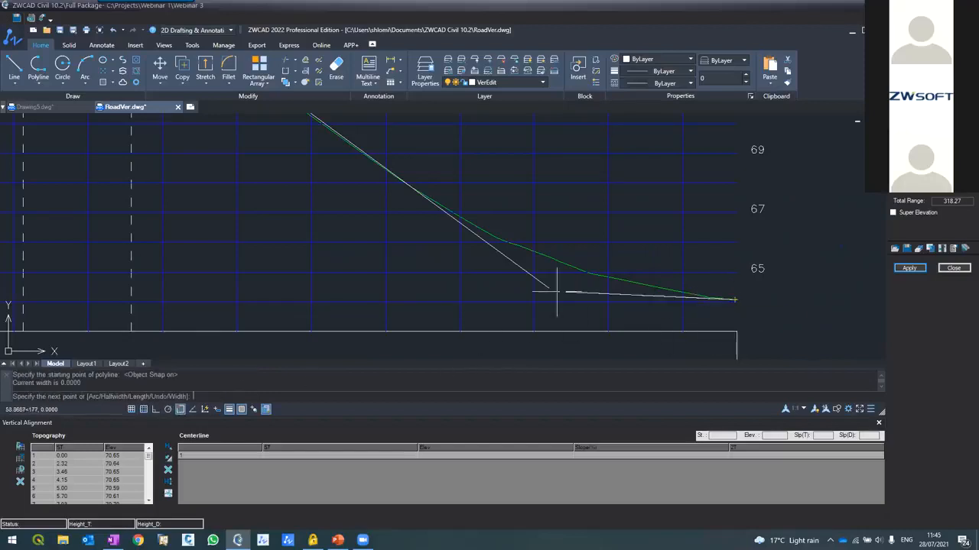
pyautogui.click(418, 242)
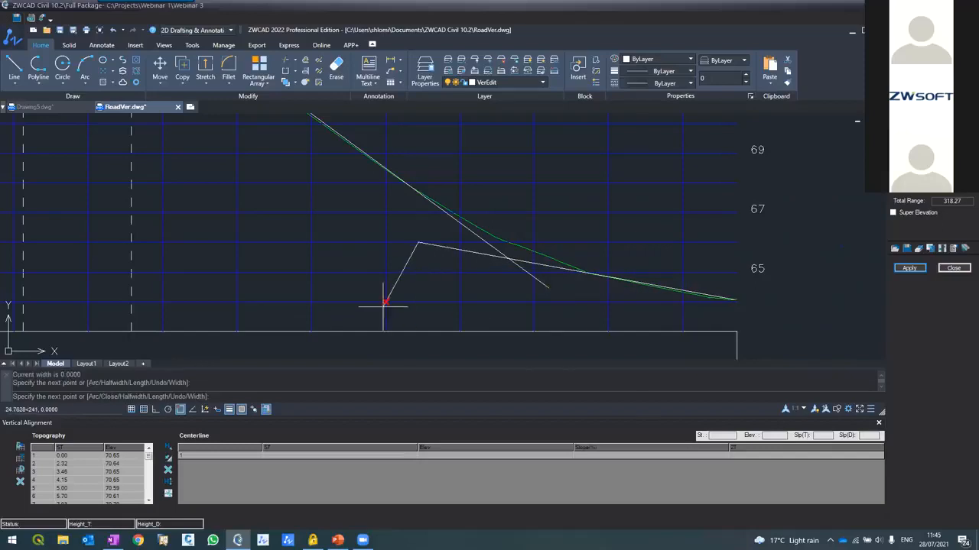
pyautogui.press('Return')
# Trim the overhanging ends of the rising and falling polylines where they cross at the summit.
pyautogui.scroll(-5, 390, 278)
pyautogui.scroll(4, 318, 228)
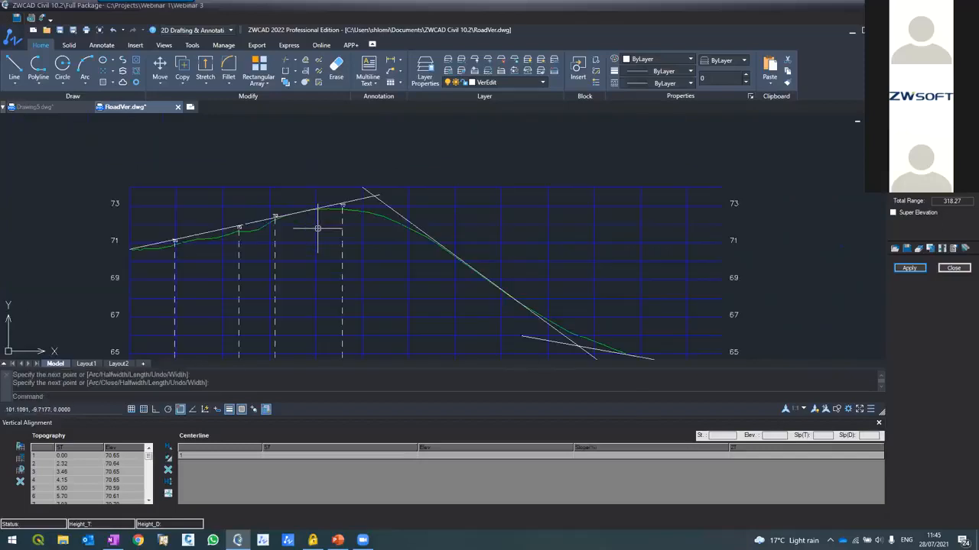
pyautogui.scroll(2, 383, 196)
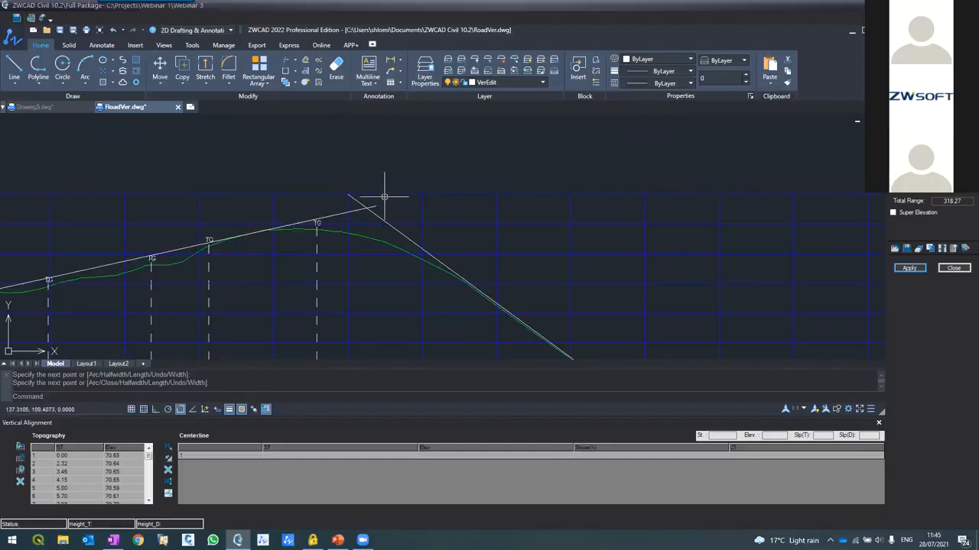
pyautogui.write('tr')
pyautogui.press('Return')
pyautogui.click(362, 207)
pyautogui.press('Return')
pyautogui.click(369, 206)
pyautogui.press('Return')
pyautogui.press('Return')
pyautogui.press('Return')
# Trim the overhanging ends of the steep and gentle polylines at their crossing near the low end of the profile.
pyautogui.scroll(-5, 340, 182)
pyautogui.scroll(5, 376, 223)
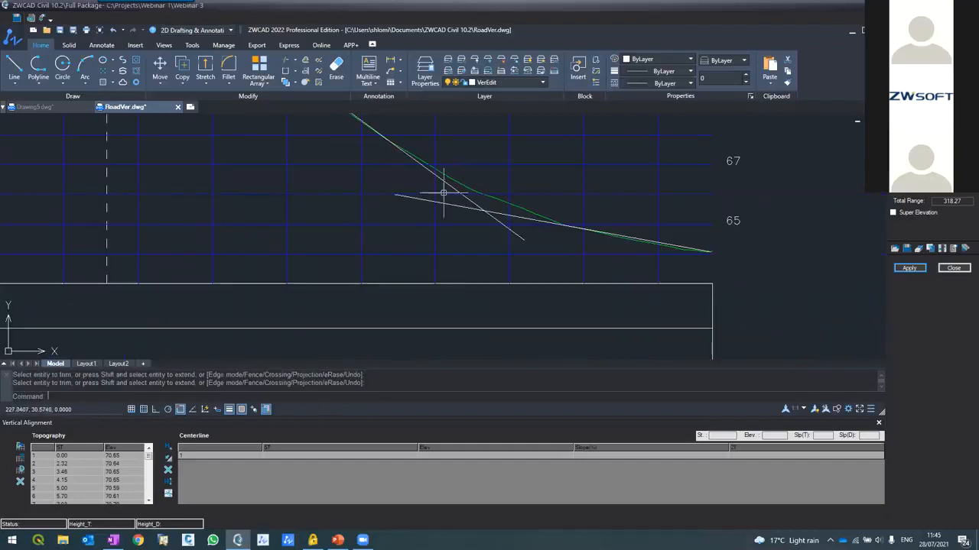
pyautogui.press('Return')
pyautogui.click(498, 221)
pyautogui.press('Return')
pyautogui.click(464, 209)
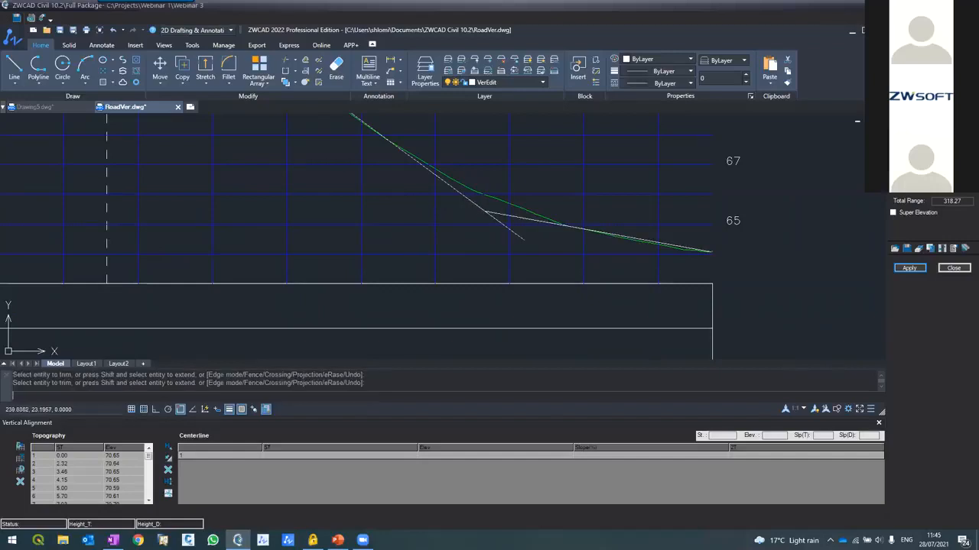
pyautogui.press('Return')
pyautogui.click(494, 215)
pyautogui.press('Return')
pyautogui.click(496, 220)
pyautogui.press('Return')
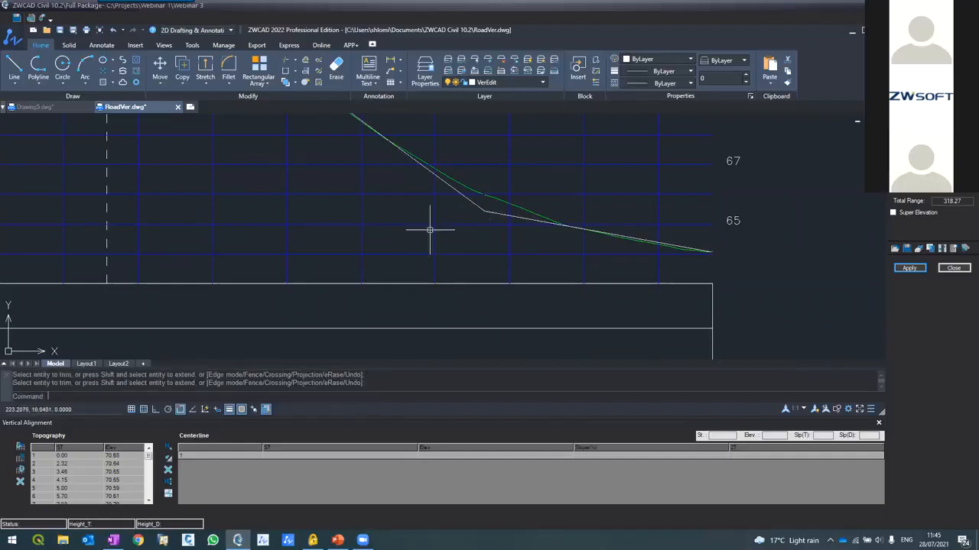
# Apply the drawn grade line to the vertical alignment only and examine the design line with its elevation and slope rows.
pyautogui.click(912, 266)
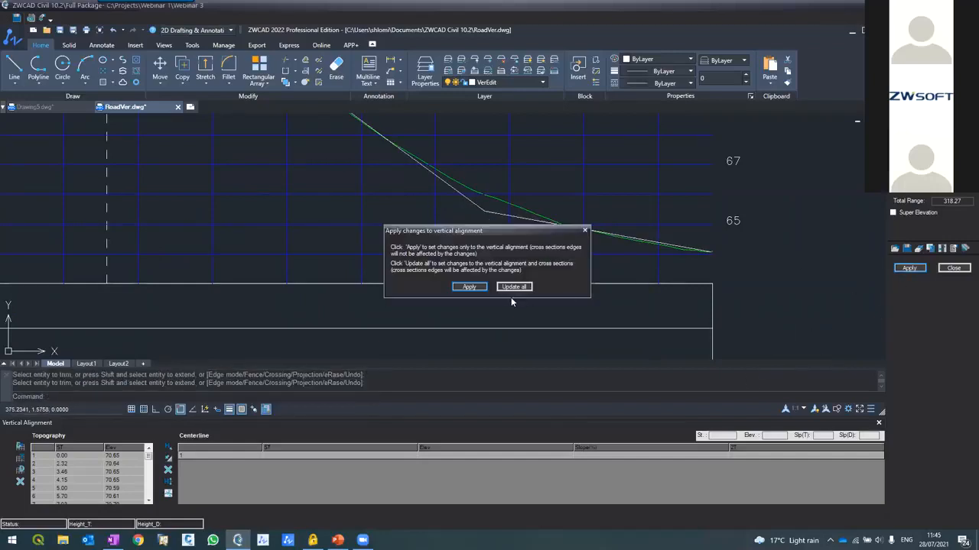
pyautogui.click(470, 287)
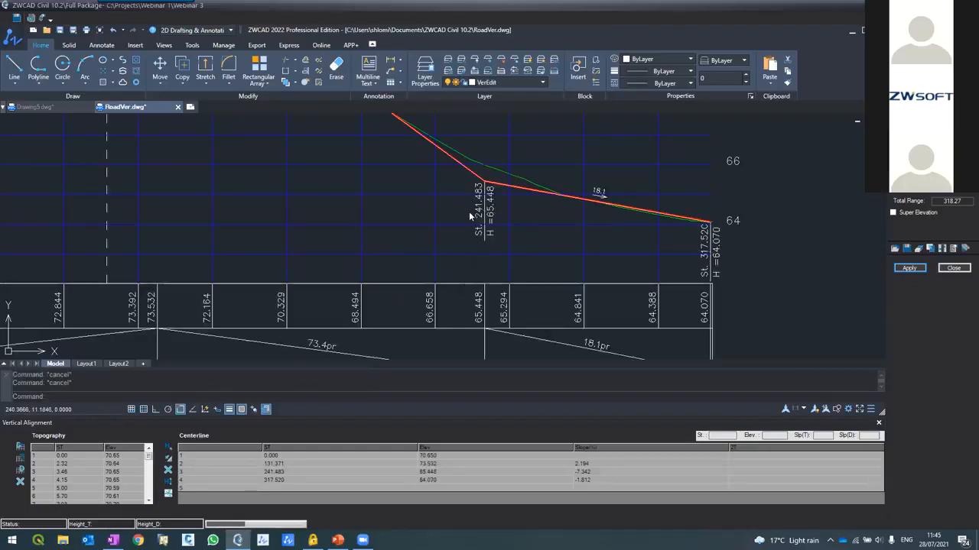
pyautogui.scroll(-5, 424, 230)
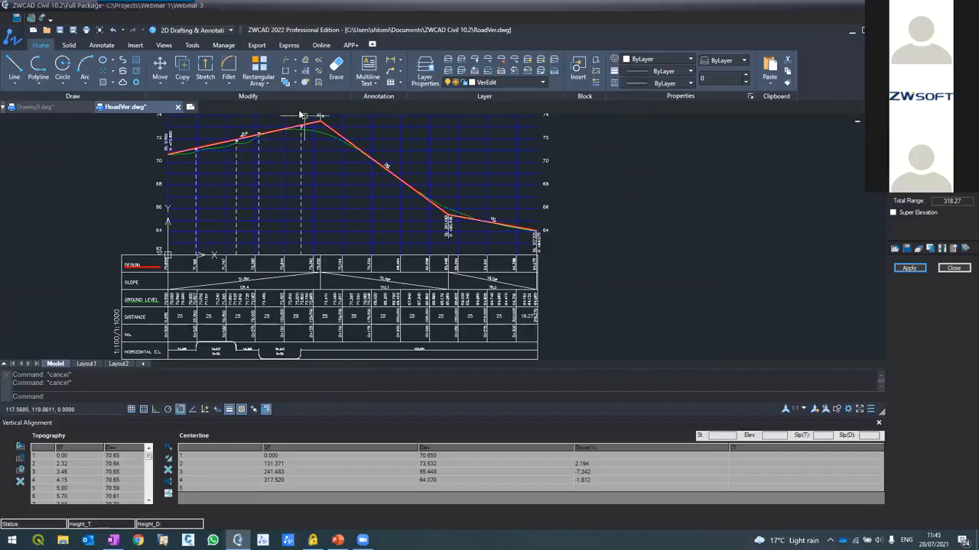
pyautogui.scroll(3, 362, 235)
pyautogui.scroll(-3, 361, 234)
pyautogui.scroll(8, 336, 237)
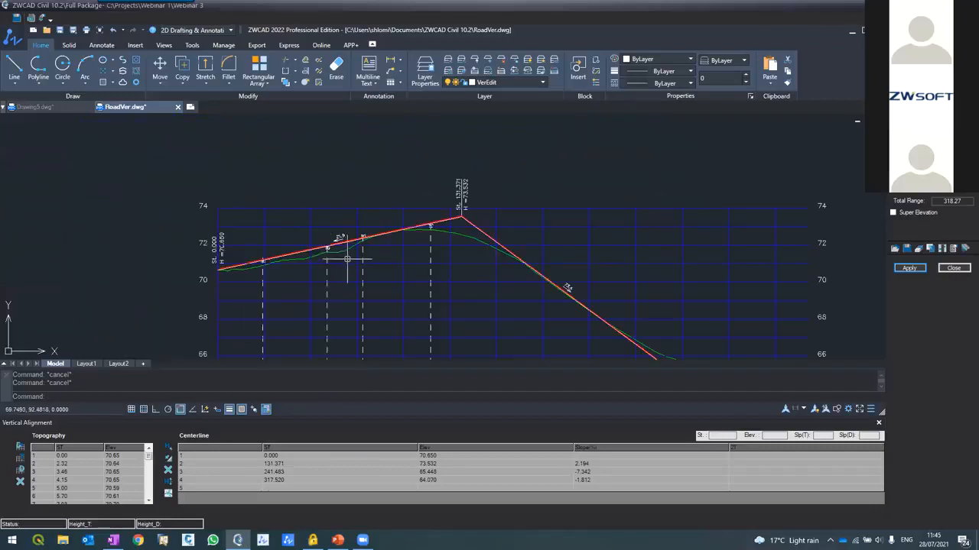
pyautogui.scroll(-5, 316, 240)
pyautogui.scroll(6, 309, 252)
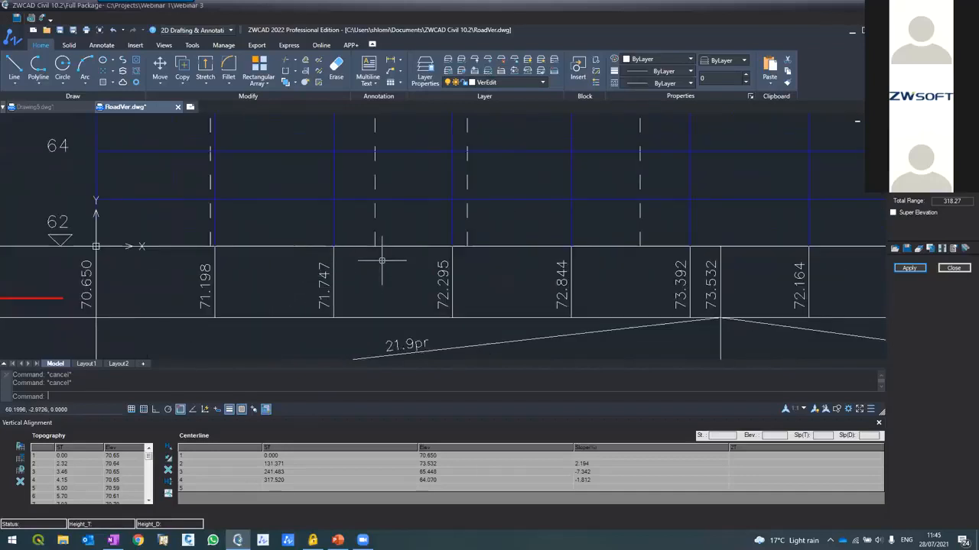
pyautogui.scroll(-5, 381, 261)
pyautogui.scroll(5, 398, 268)
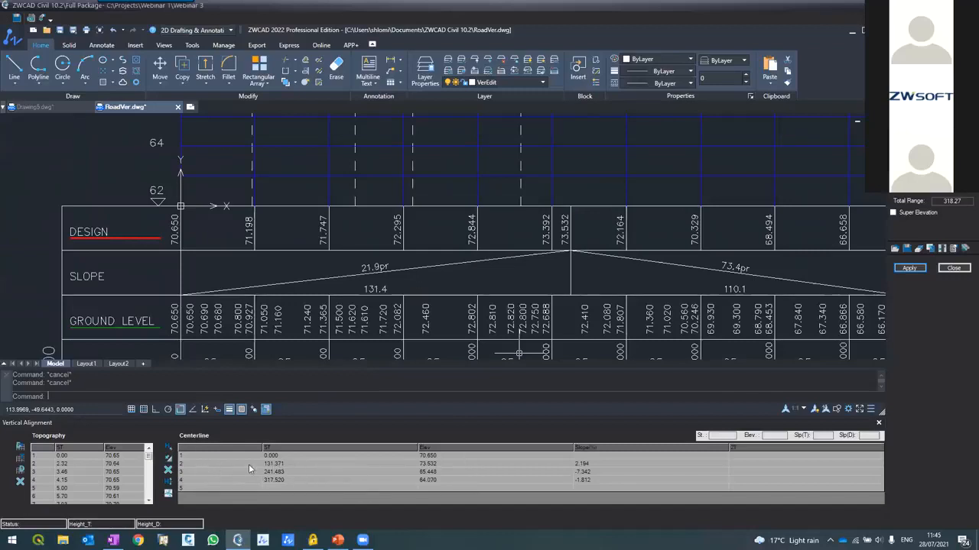
# Fit a vertical curve at centreline row 2, station 131.371, using Arc Through Point with a point on the ground line below the summit.
pyautogui.click(595, 471)
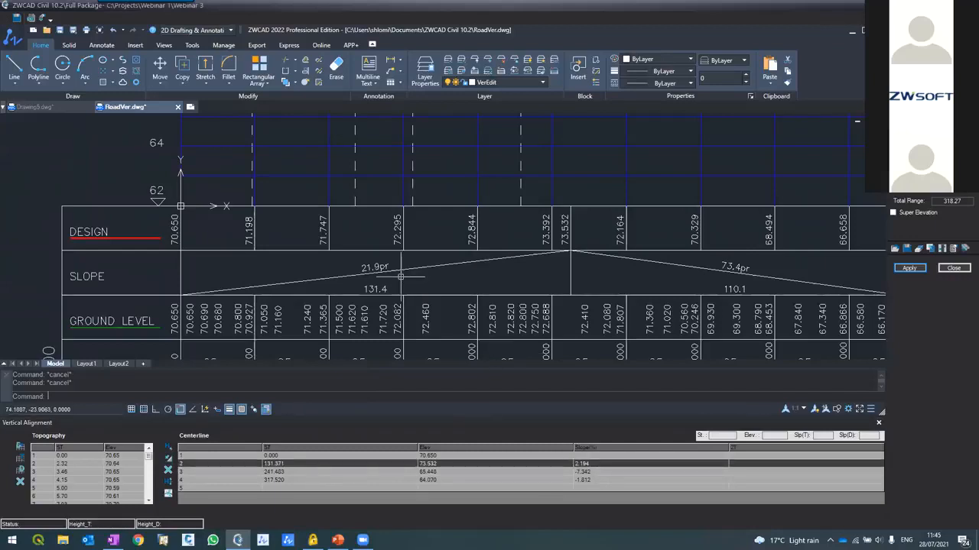
pyautogui.scroll(-4, 389, 307)
pyautogui.scroll(3, 414, 243)
pyautogui.scroll(4, 467, 225)
pyautogui.scroll(-3, 457, 227)
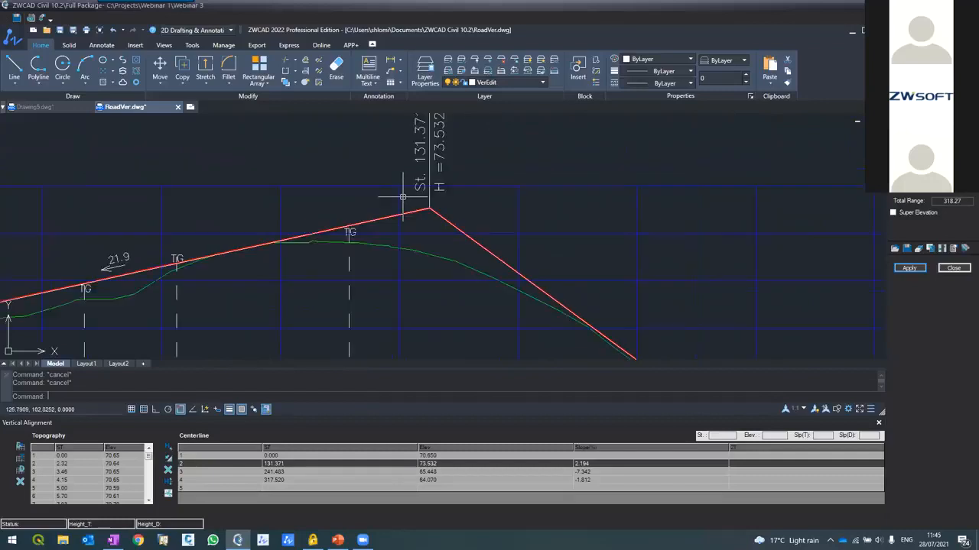
pyautogui.scroll(2, 400, 229)
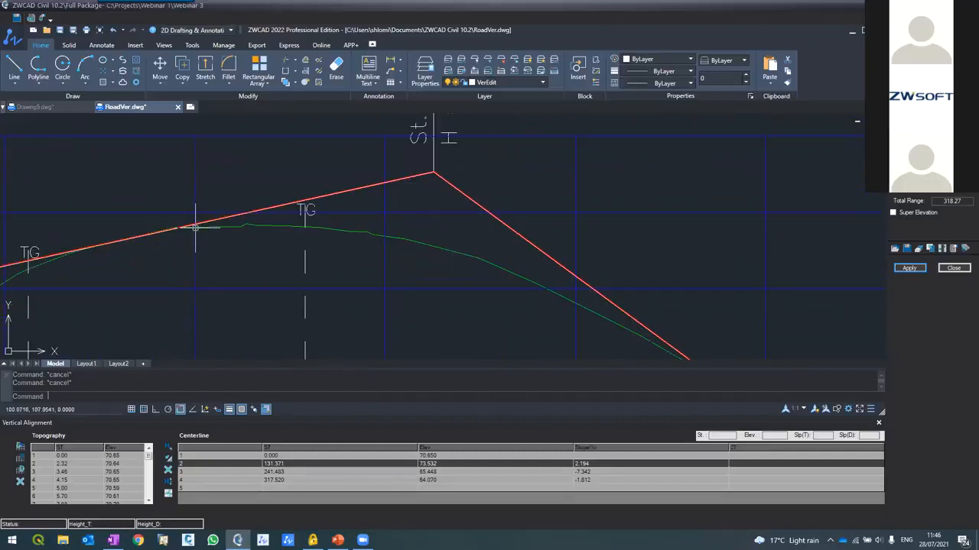
pyautogui.scroll(-3, 375, 184)
pyautogui.scroll(3, 482, 245)
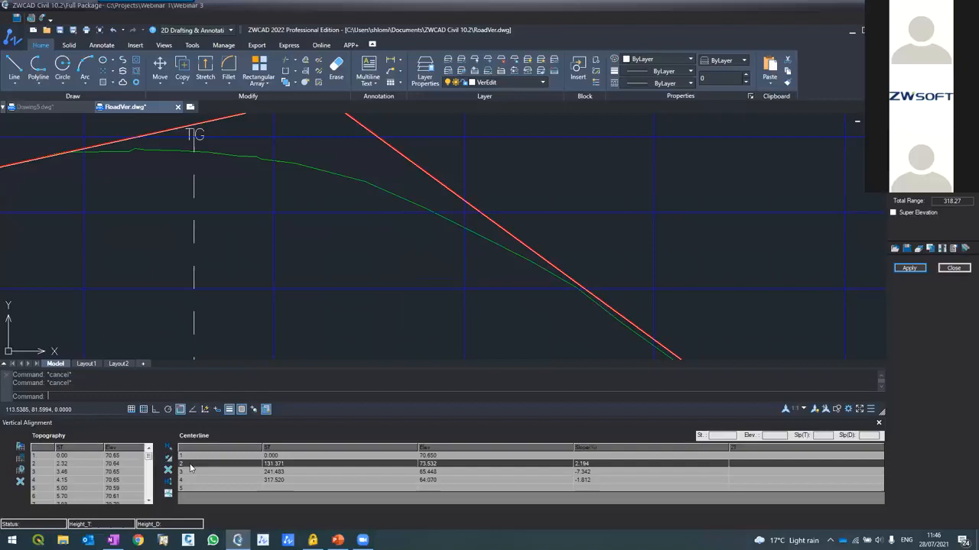
pyautogui.click(169, 494)
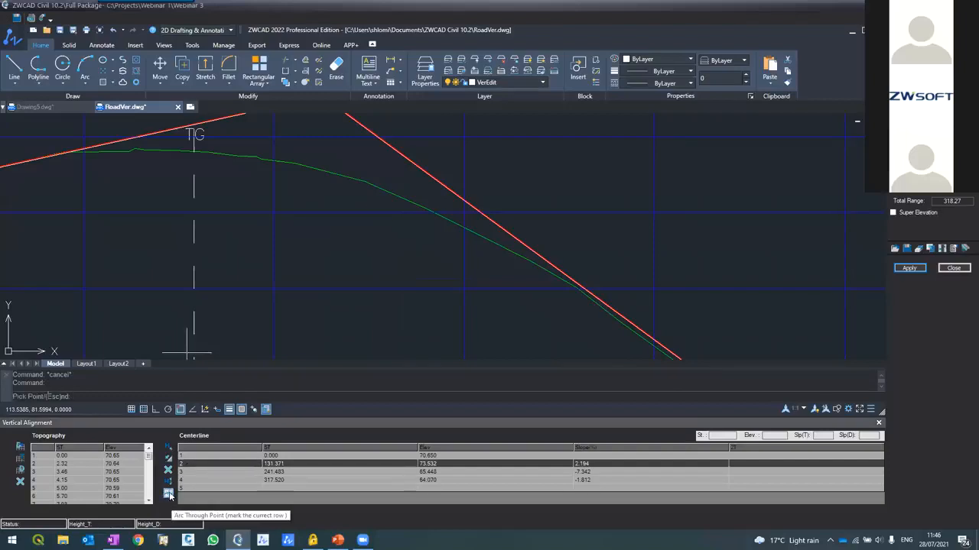
pyautogui.click(305, 165)
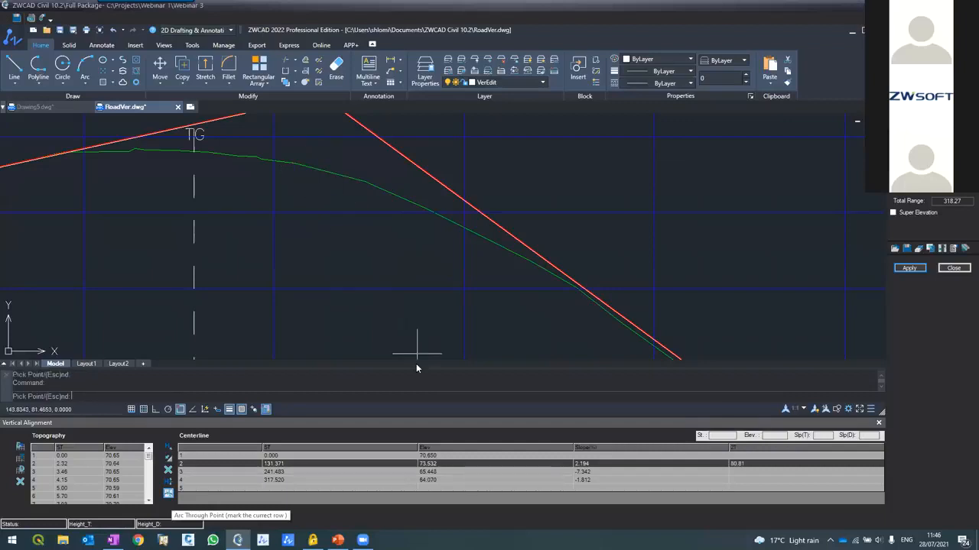
# Apply the summit curve to the vertical alignment only and check its fit against the ground line.
pyautogui.press('Escape')
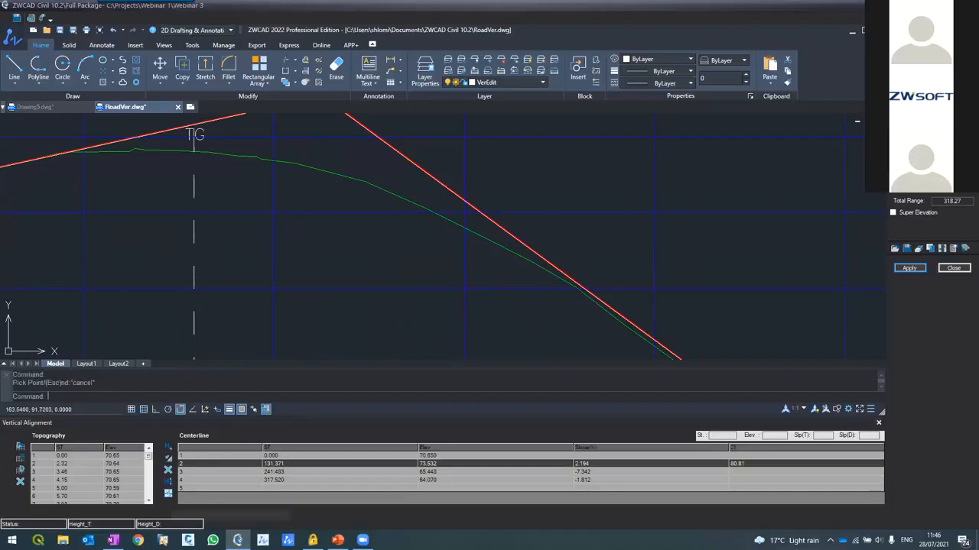
pyautogui.click(909, 267)
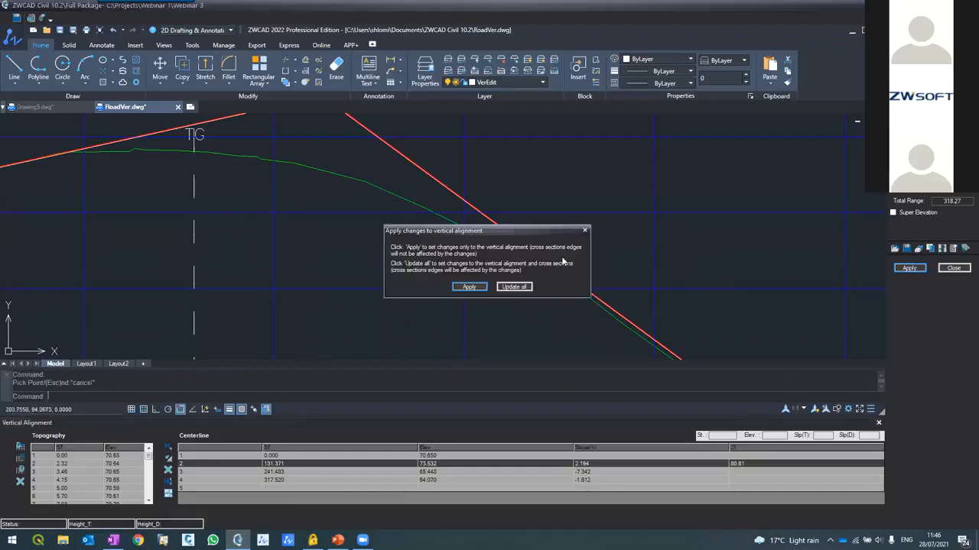
pyautogui.click(469, 287)
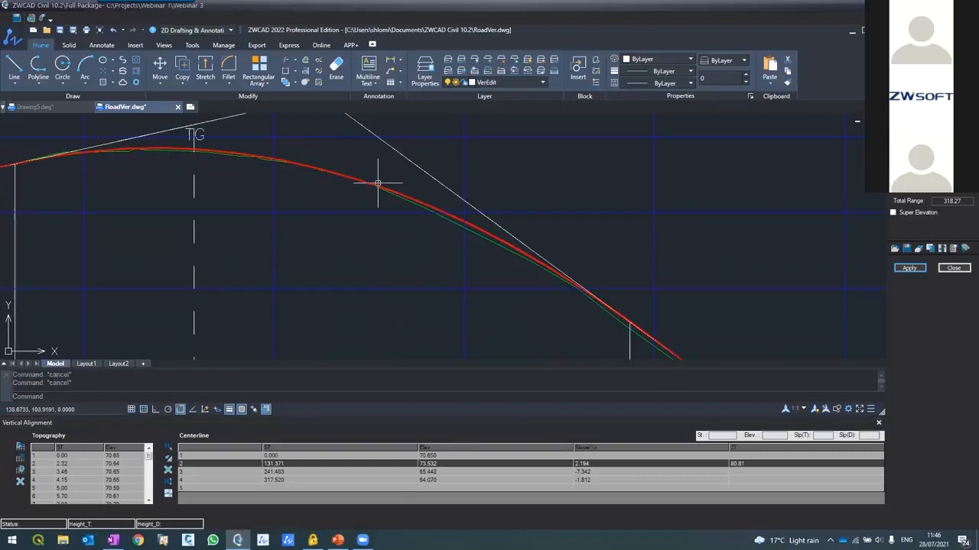
pyautogui.scroll(-4, 326, 177)
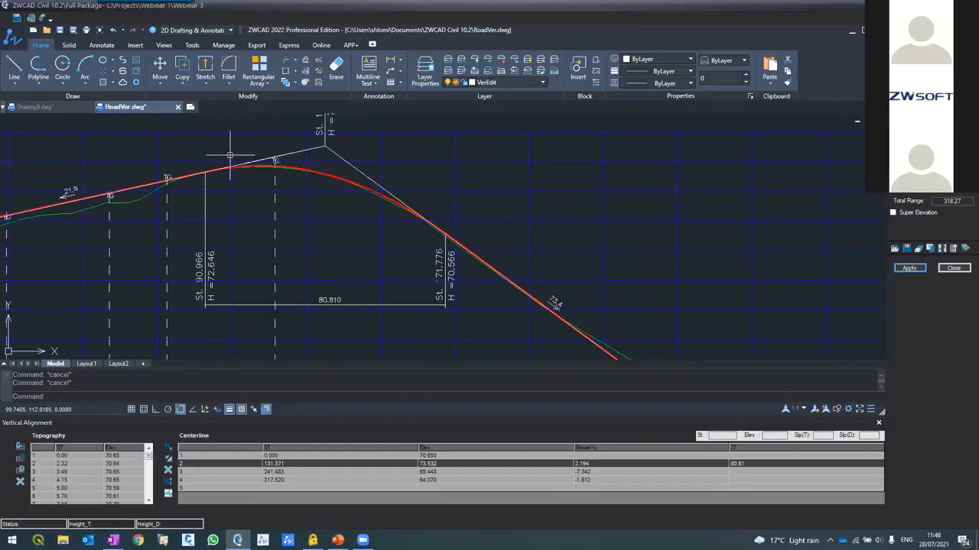
pyautogui.scroll(3, 324, 181)
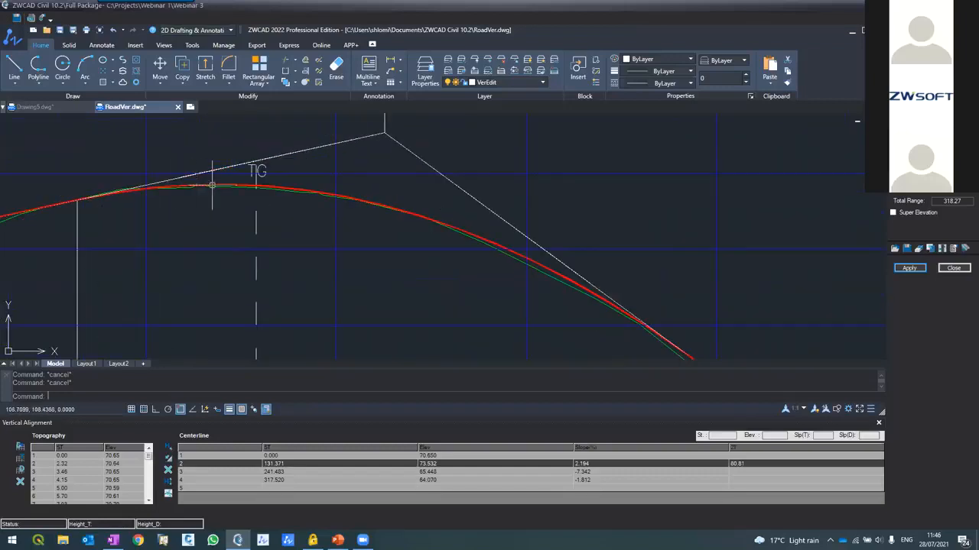
pyautogui.scroll(-1, 207, 174)
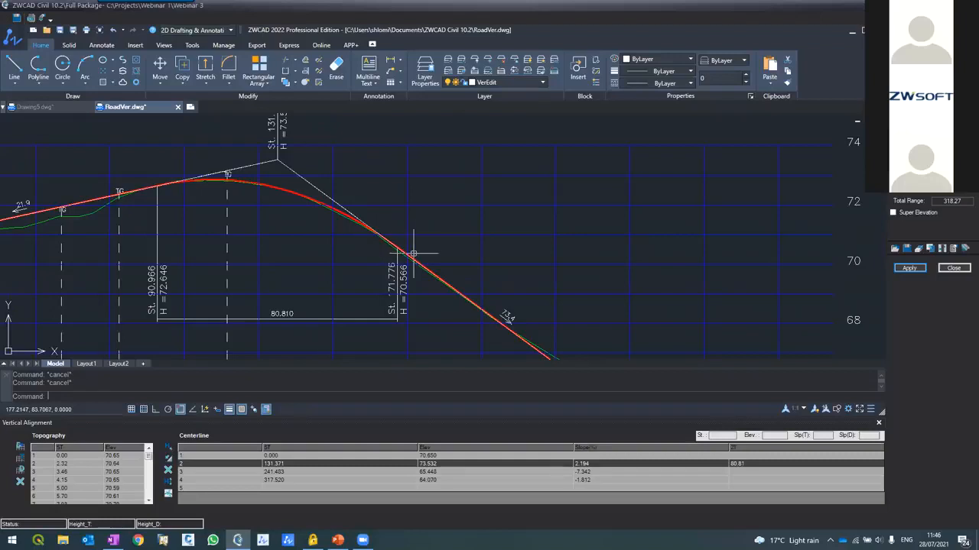
pyautogui.scroll(-4, 367, 207)
# Set the 2T curve length at centreline row 3, station 241.483, to 50 and apply it to the vertical alignment only.
pyautogui.scroll(5, 463, 277)
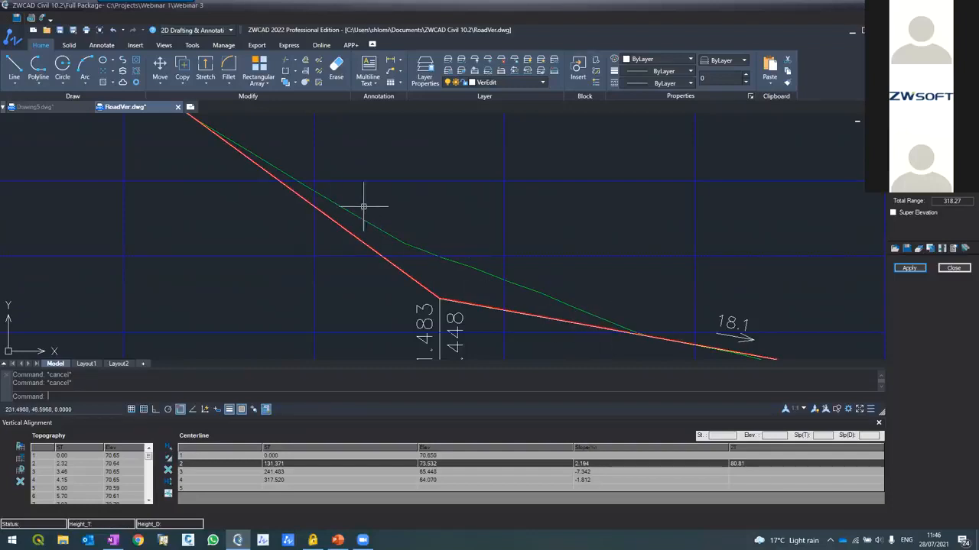
pyautogui.click(737, 478)
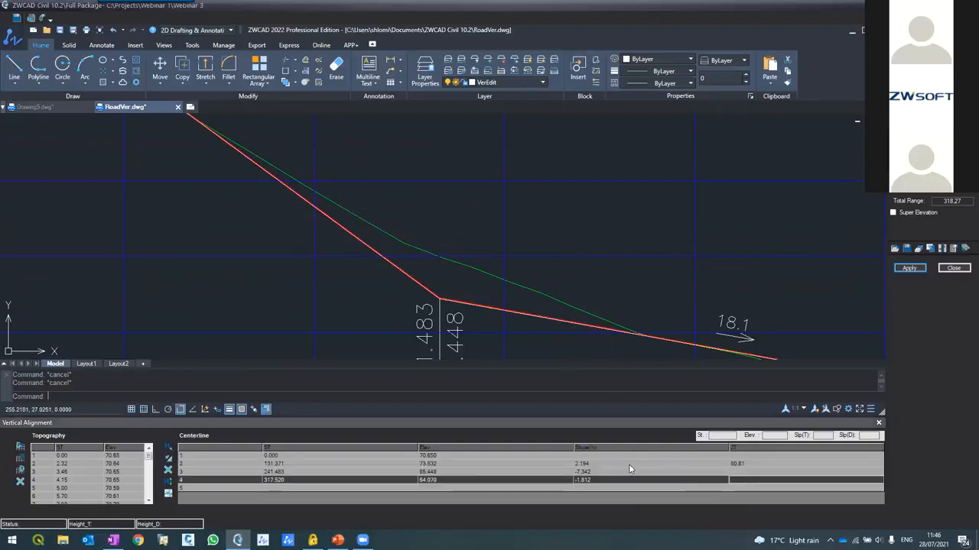
pyautogui.click(734, 472)
pyautogui.write('50')
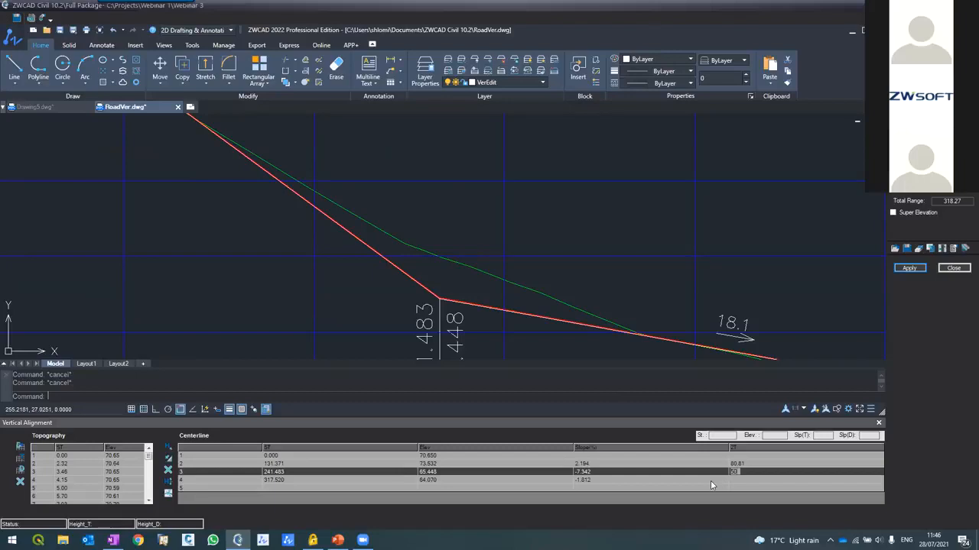
pyautogui.click(909, 267)
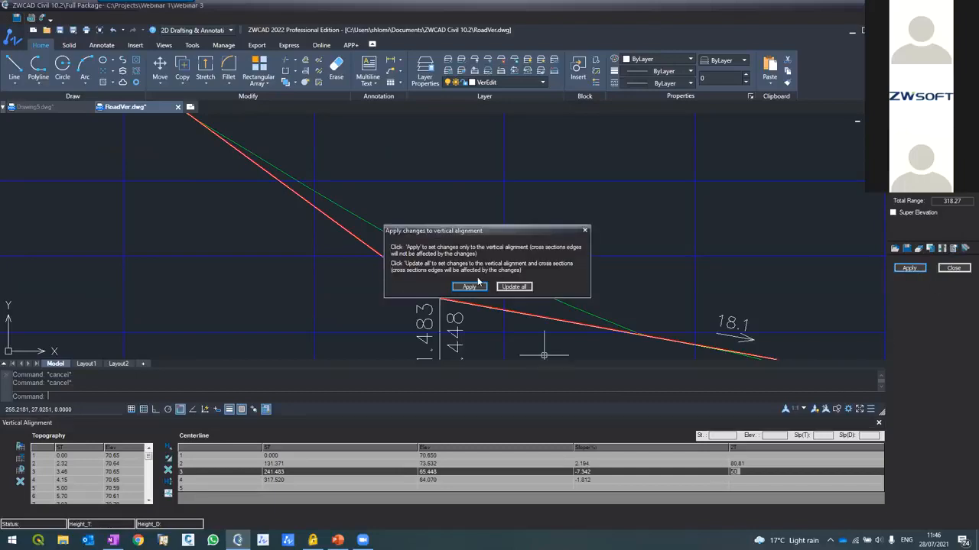
pyautogui.click(469, 286)
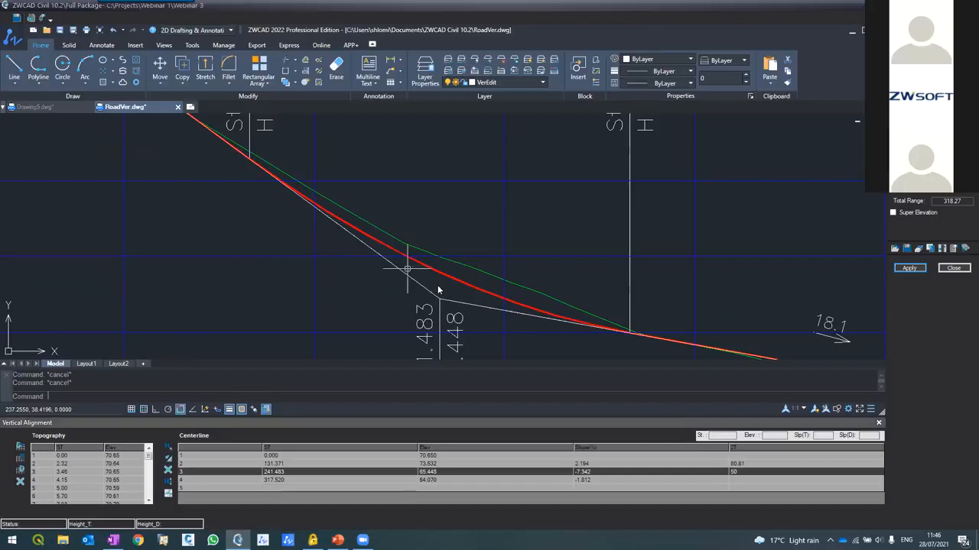
# Stretch the tangent intersection near the profile's low end along the gentle grade to station 247.817 and apply it to the vertical alignment only.
pyautogui.scroll(-3, 437, 280)
pyautogui.scroll(5, 428, 269)
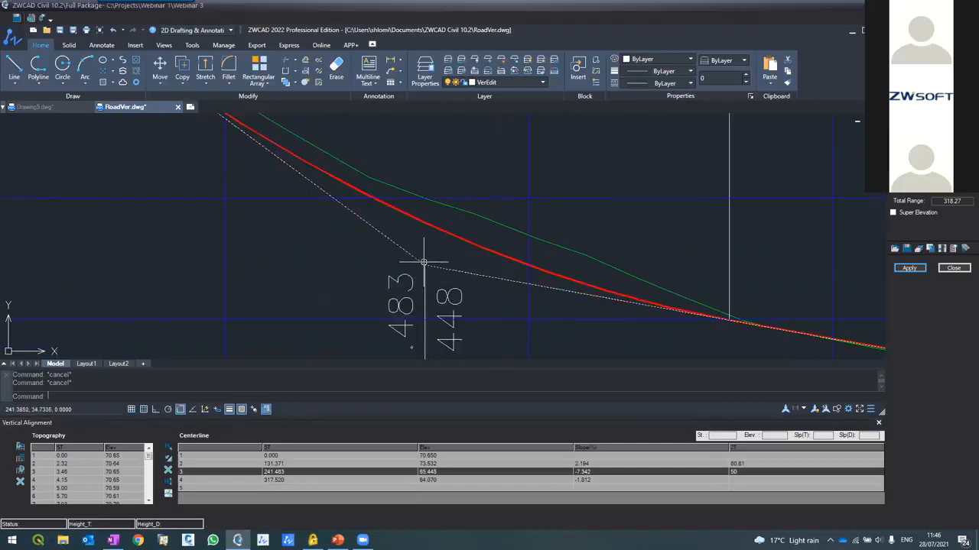
pyautogui.click(424, 263)
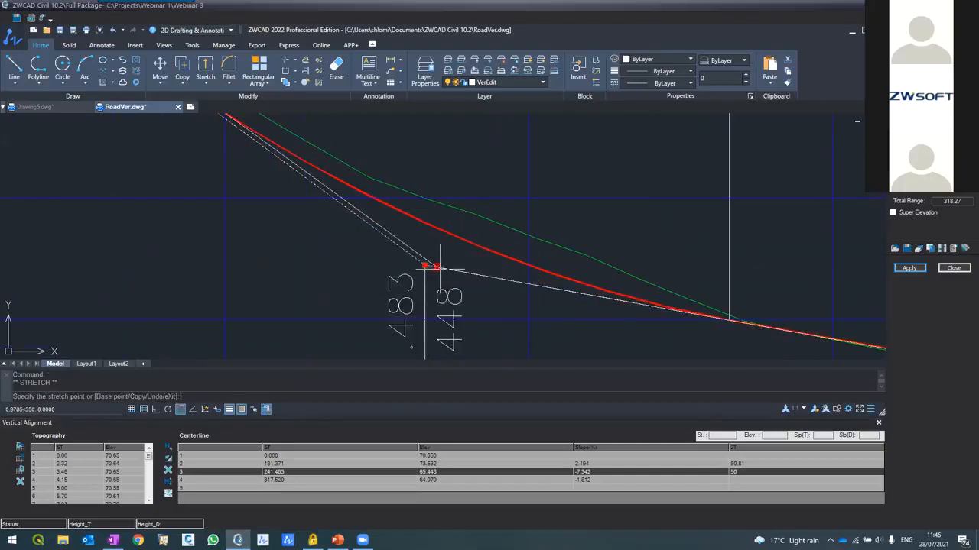
pyautogui.click(501, 280)
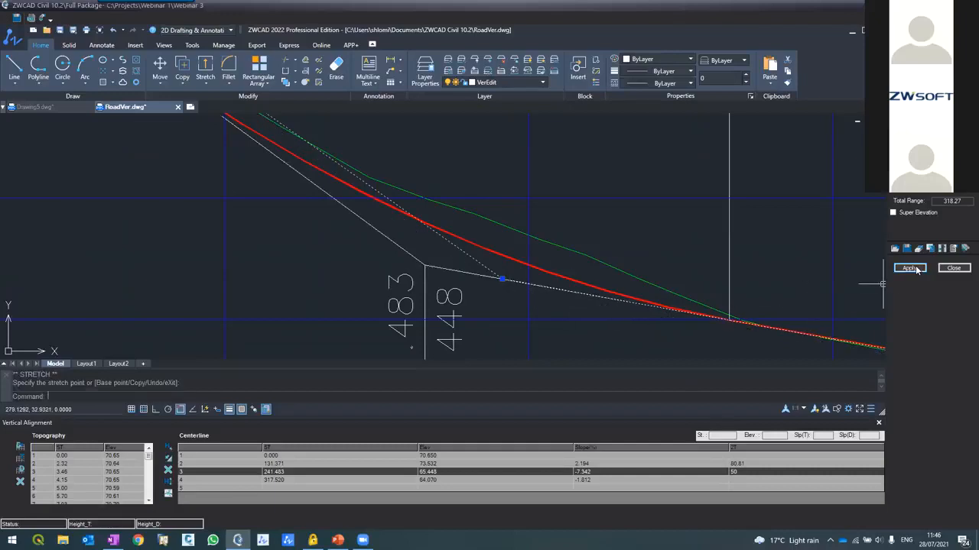
pyautogui.click(916, 269)
pyautogui.click(469, 288)
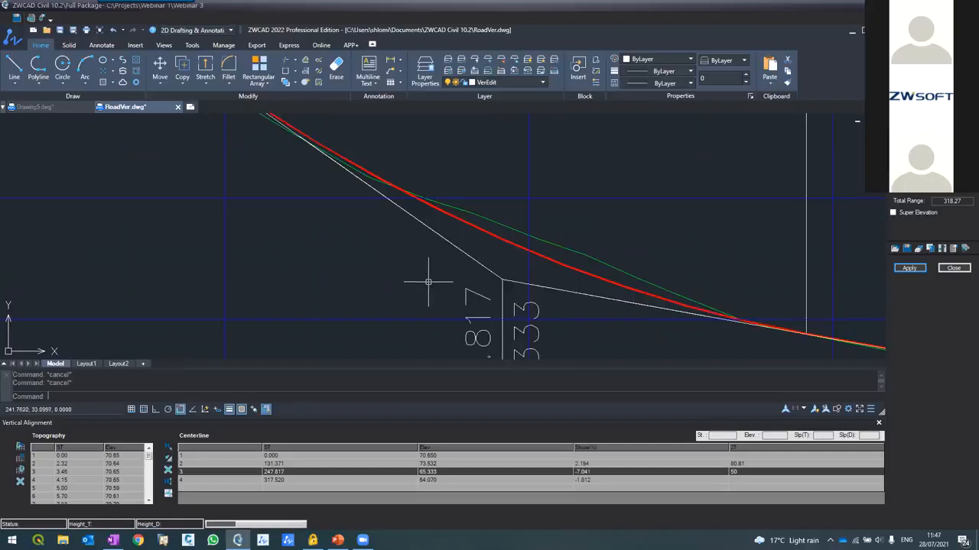
# Review the complete profile with both vertical curves, and close the vertical alignment to return to the plan drawing.
pyautogui.scroll(-6, 350, 240)
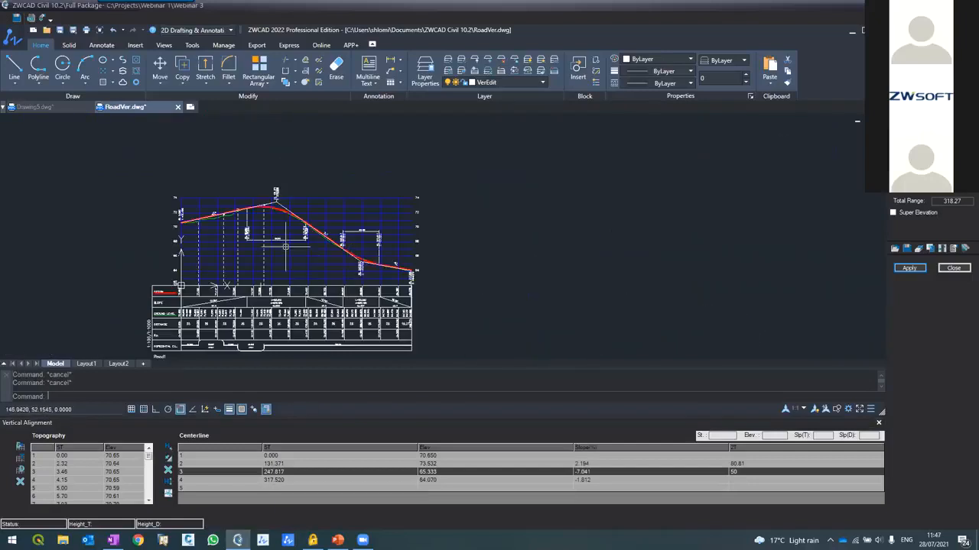
pyautogui.scroll(2, 270, 184)
pyautogui.scroll(-2, 271, 183)
pyautogui.scroll(-1, 275, 206)
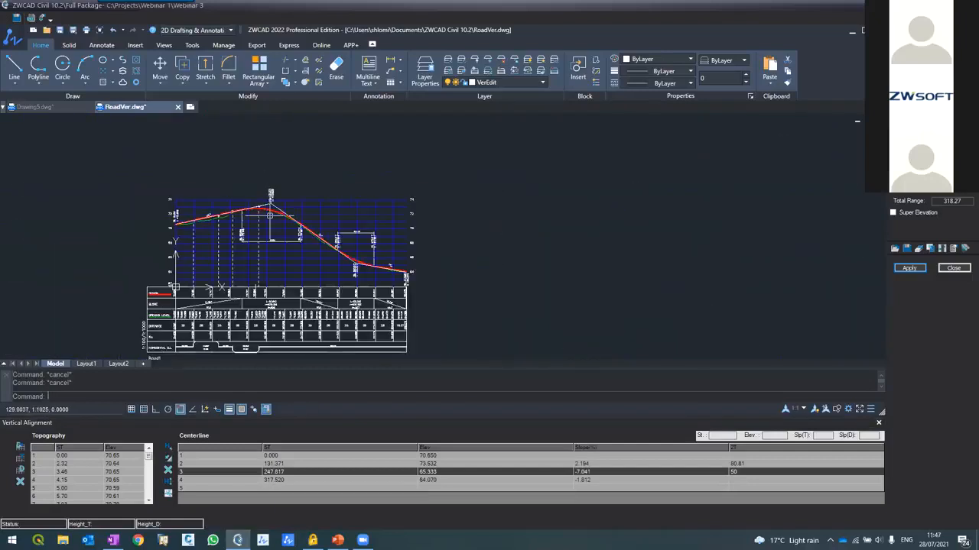
pyautogui.scroll(1, 276, 226)
pyautogui.click(32, 107)
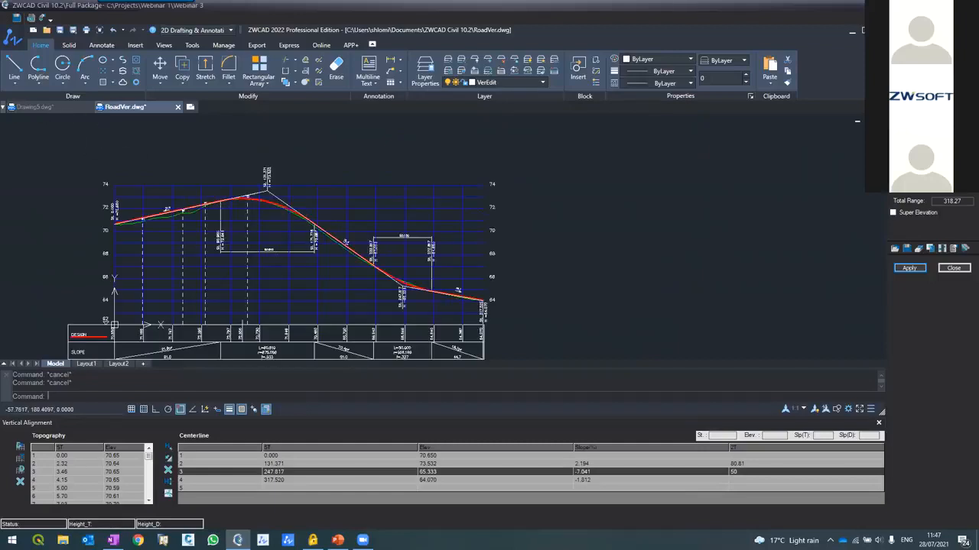
pyautogui.click(121, 107)
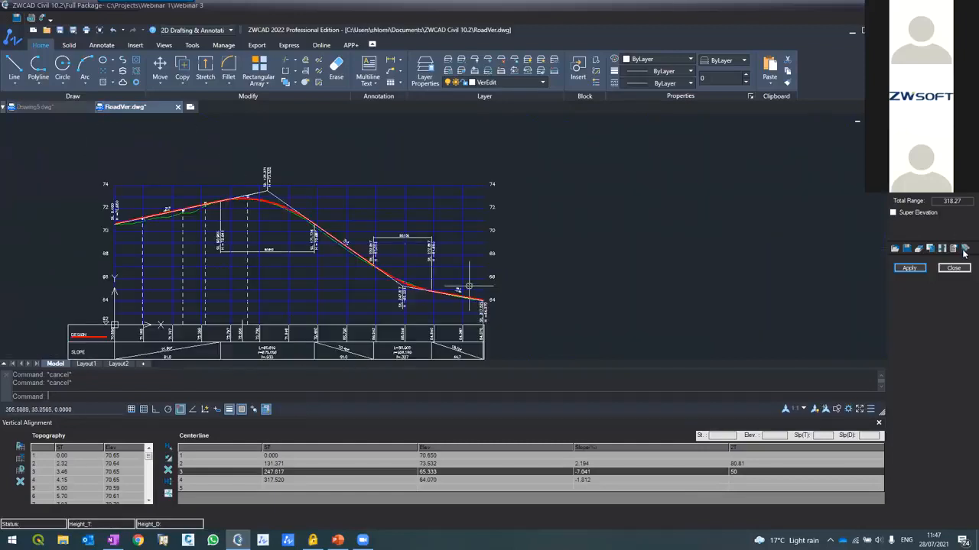
pyautogui.click(952, 268)
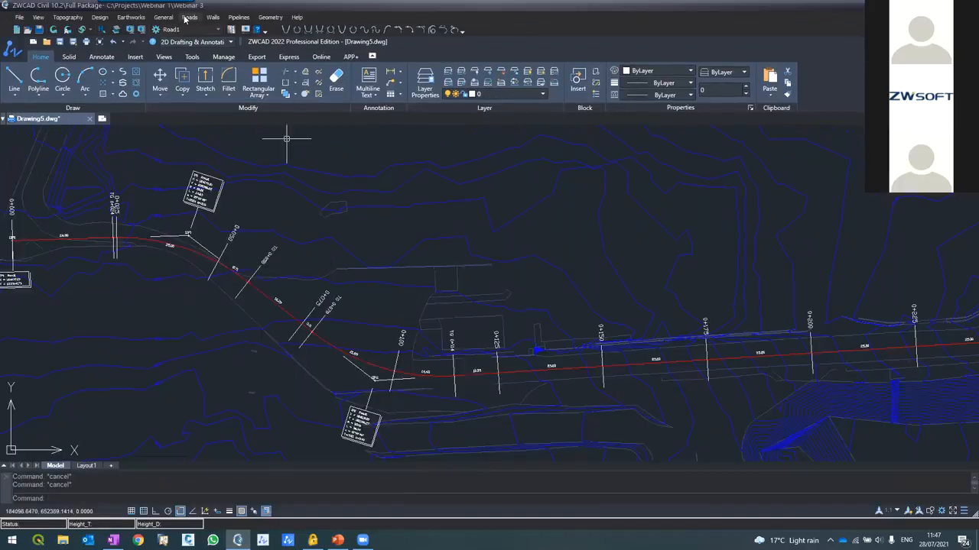
# Rebuild Road1's horizontal alignment drawing with layout, contours, distances and triangles at interval 2, and inspect the design elevations along the centreline.
pyautogui.click(190, 17)
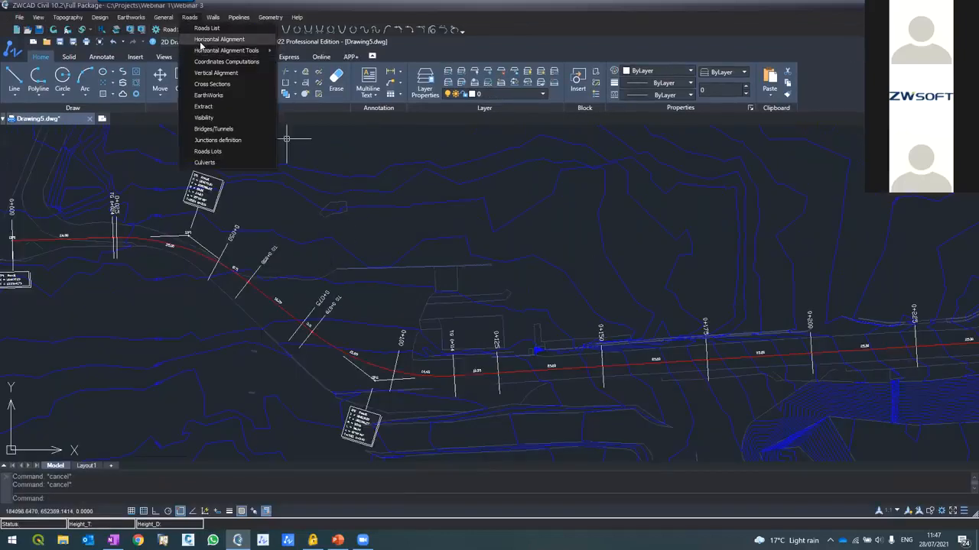
pyautogui.click(202, 41)
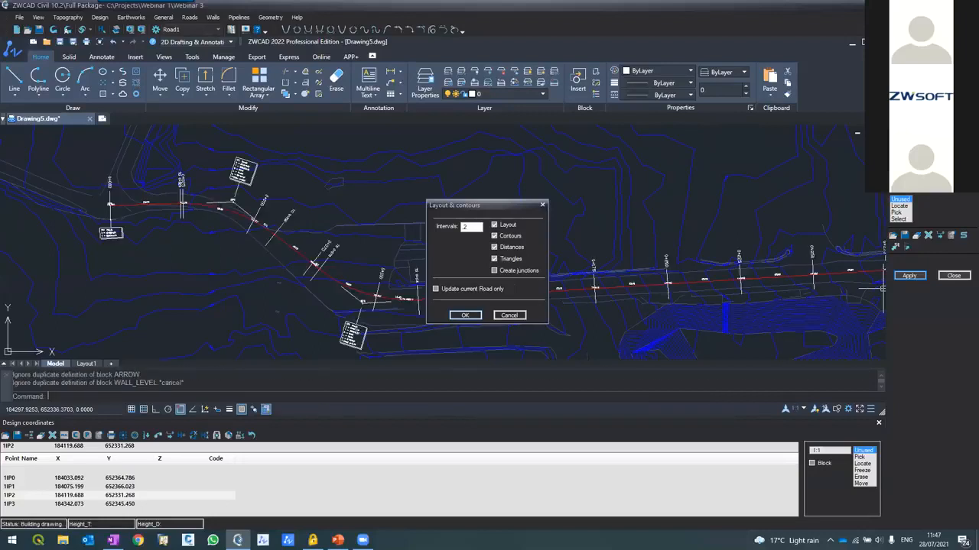
pyautogui.scroll(5, 267, 227)
pyautogui.scroll(3, 259, 218)
pyautogui.scroll(-6, 257, 192)
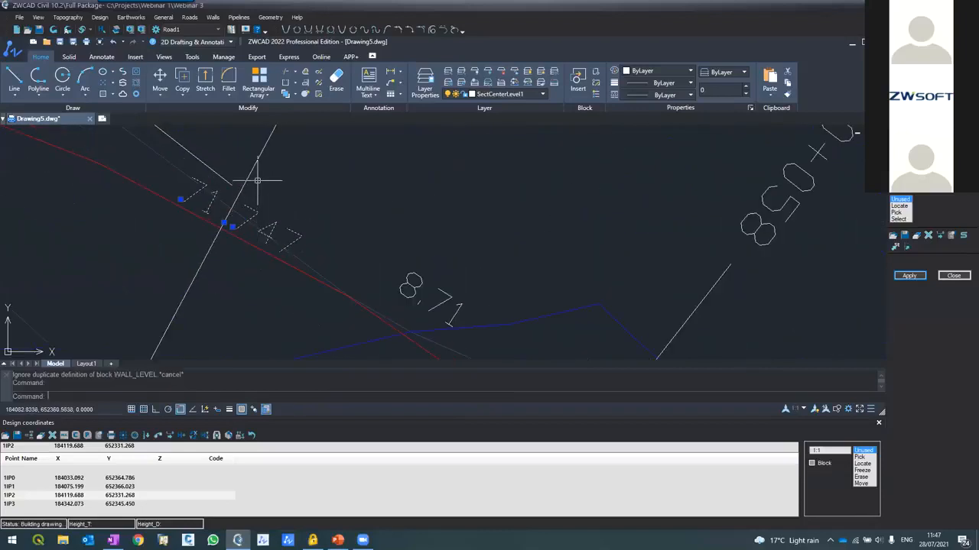
pyautogui.scroll(4, 474, 290)
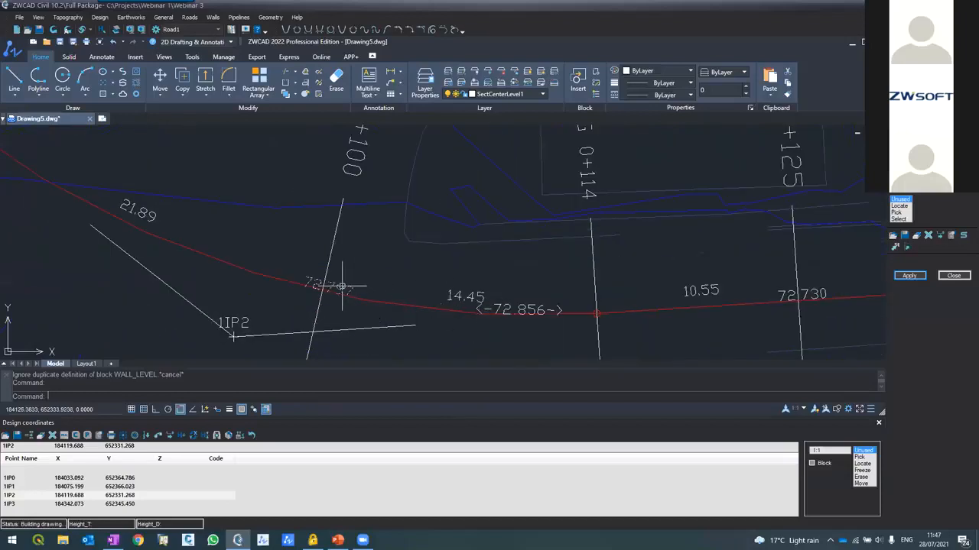
pyautogui.press('Escape')
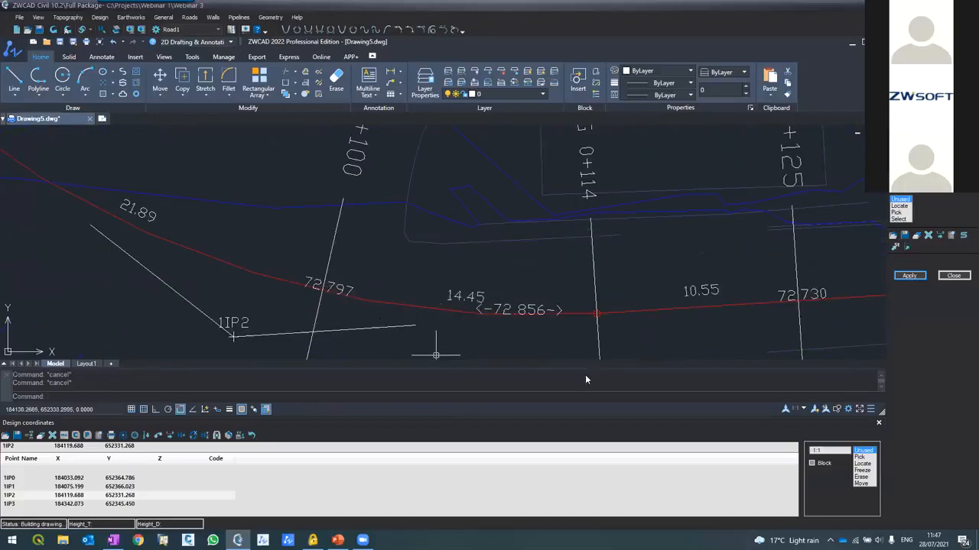
# Change the colour of the centreline elevation labels' layer, SectCenterLevel1, to a muted green.
pyautogui.click(344, 287)
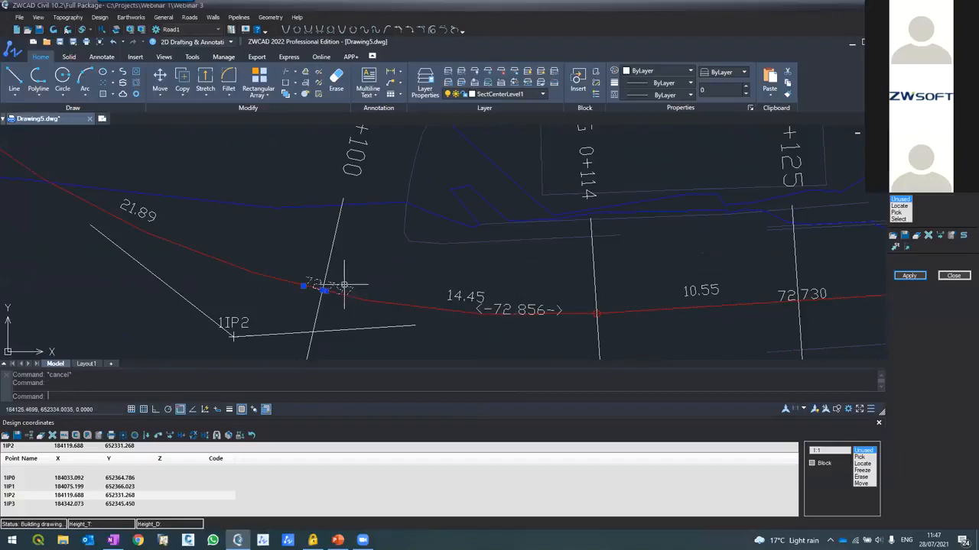
pyautogui.click(473, 97)
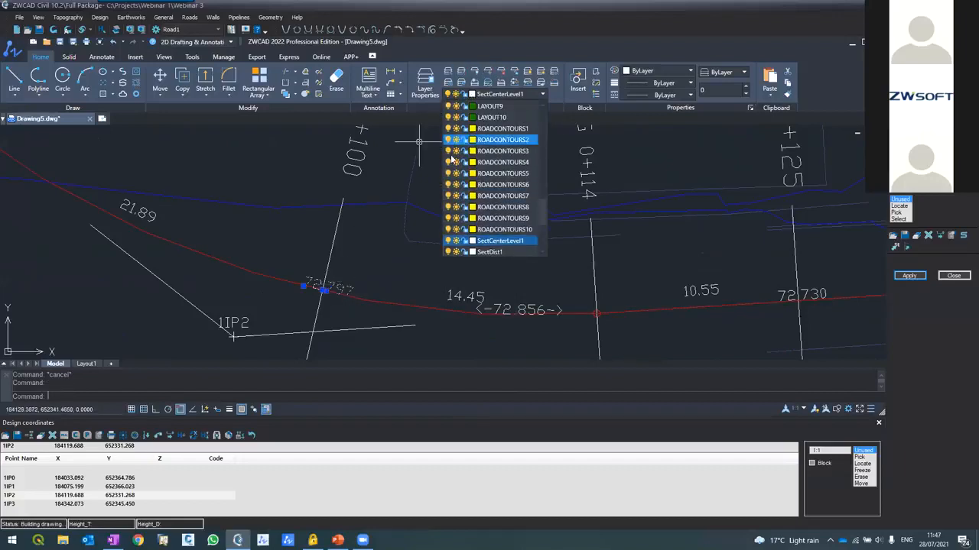
pyautogui.click(473, 241)
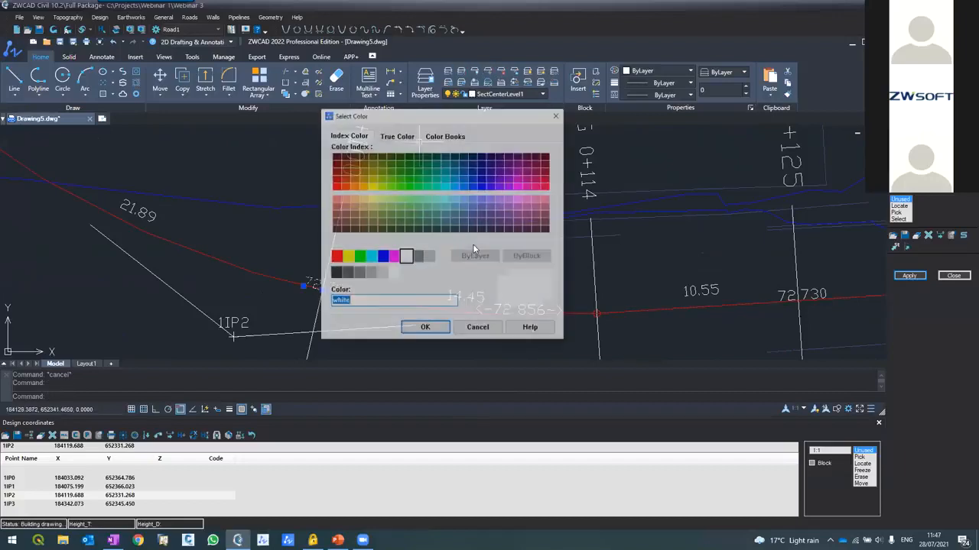
pyautogui.click(390, 206)
pyautogui.click(425, 329)
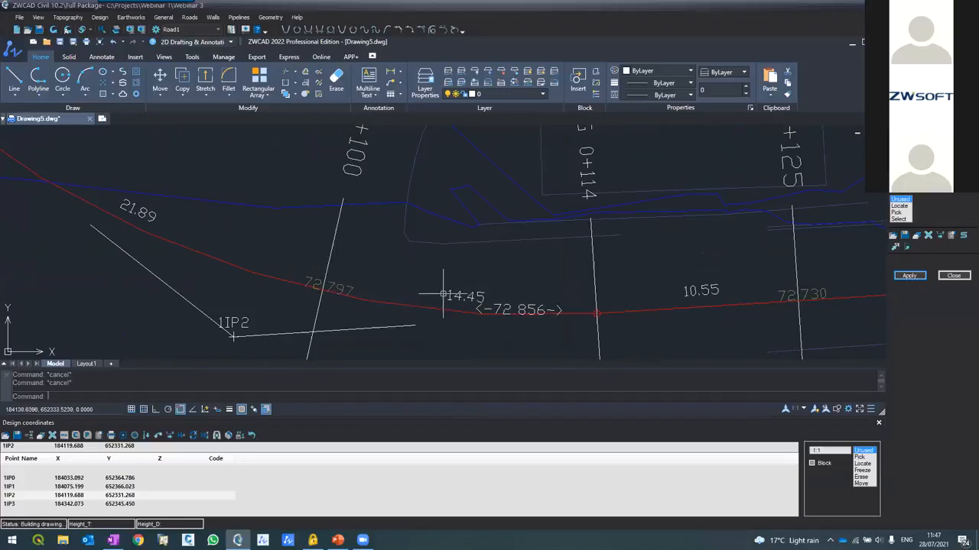
# Freeze the SectDist1 layer by picking a distance label between stations 0+125 and 0+150.
pyautogui.scroll(-6, 422, 275)
pyautogui.scroll(6, 489, 279)
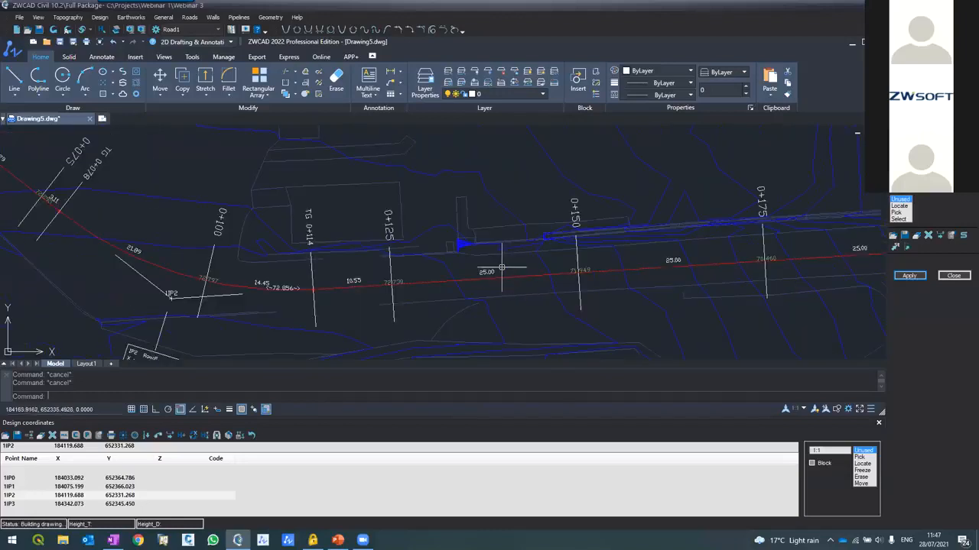
pyautogui.click(487, 73)
pyautogui.click(466, 279)
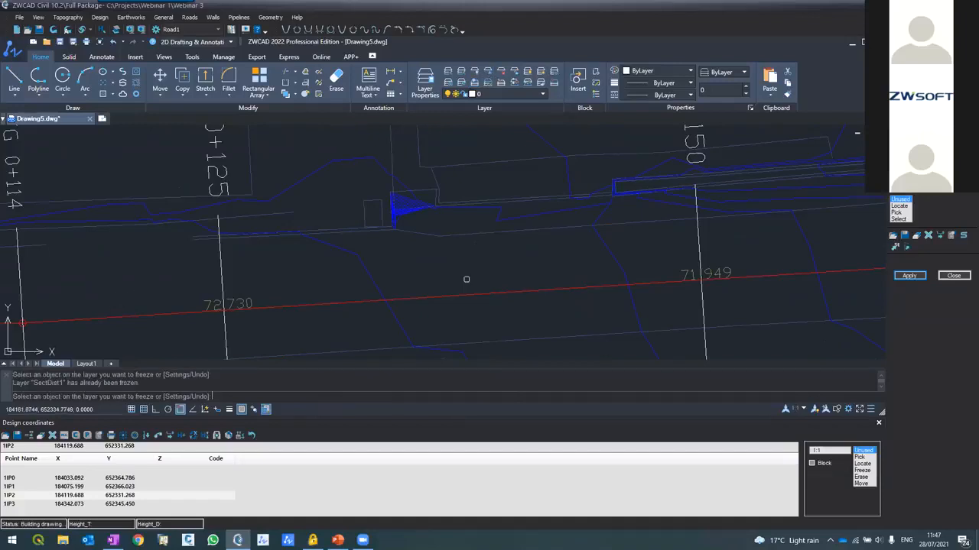
pyautogui.scroll(-6, 384, 200)
pyautogui.scroll(2, 389, 215)
pyautogui.press('Escape')
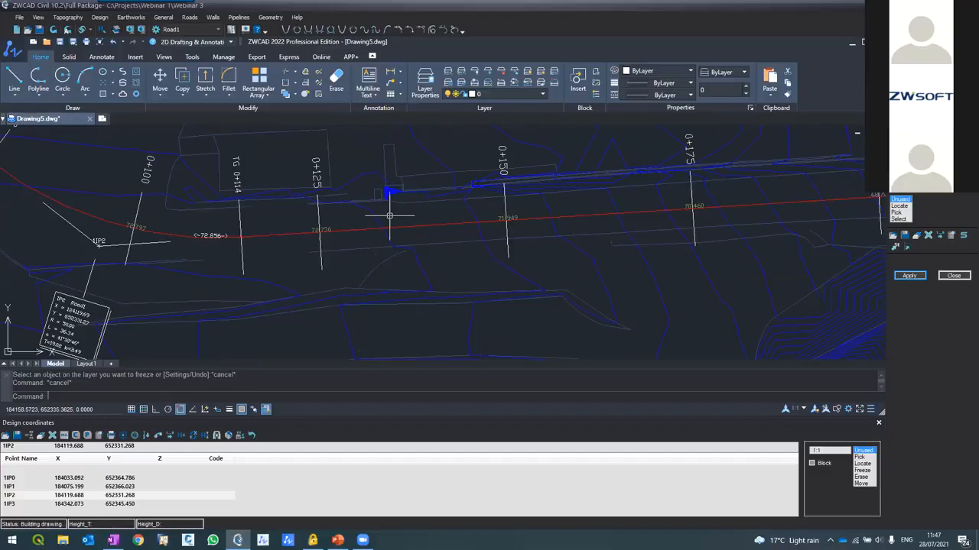
# Close the horizontal alignment and the design coordinates table.
pyautogui.click(954, 276)
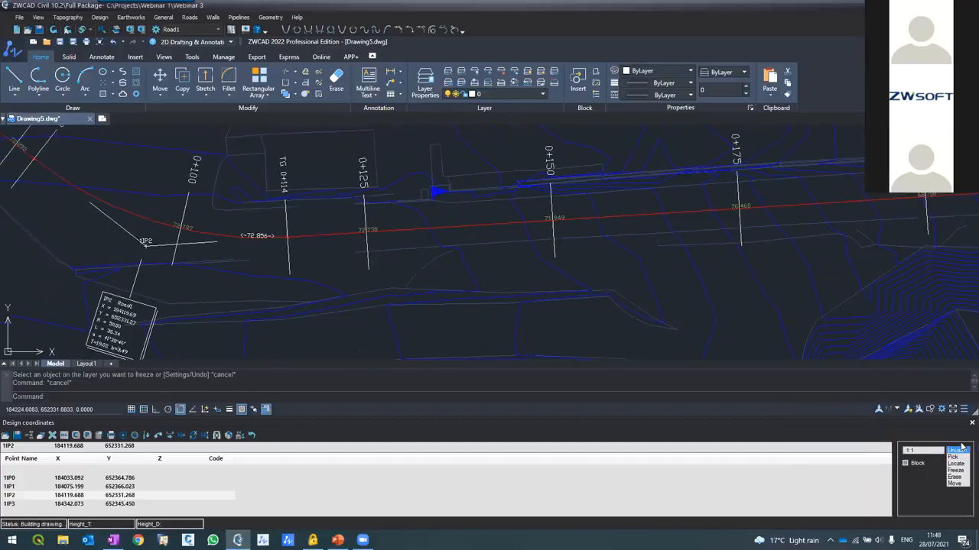
pyautogui.click(971, 424)
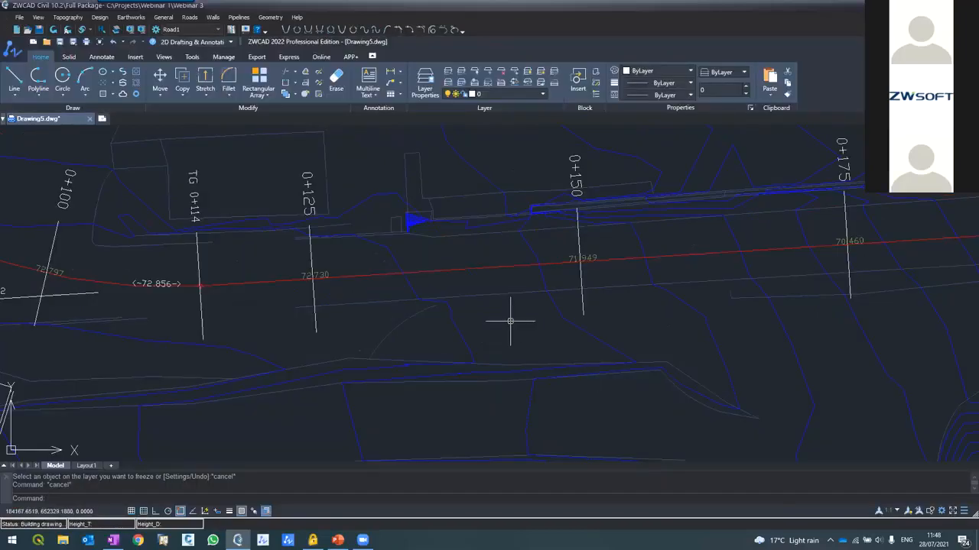
pyautogui.scroll(-4, 528, 328)
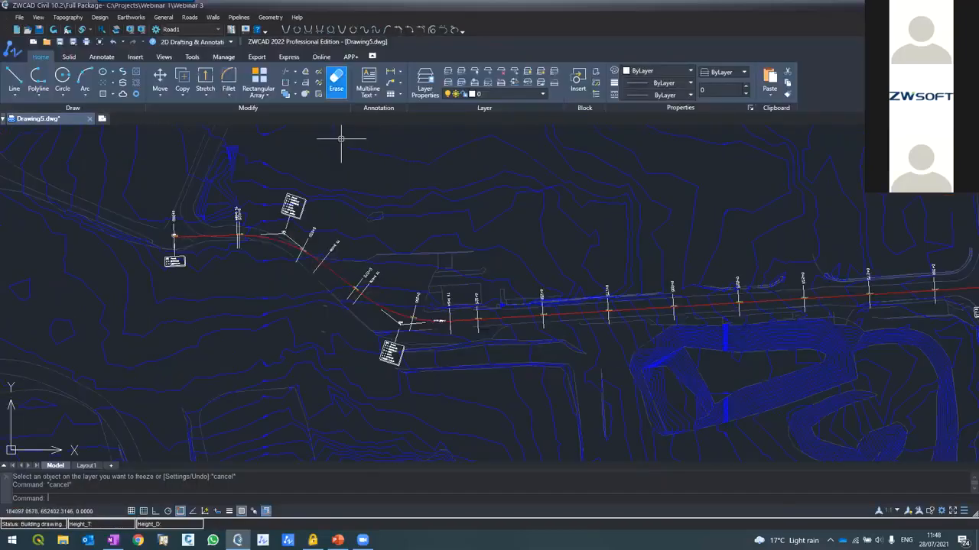
# Define Road1's cross sections by stations every 25 from 0 to 318.27 in Format2, and get Existing G.L. topo data for all sections.
pyautogui.scroll(2, 397, 261)
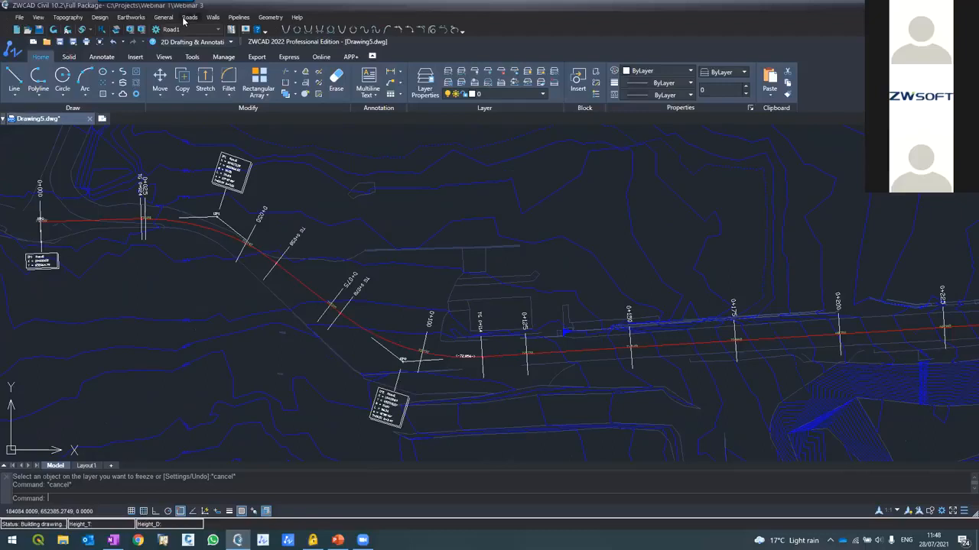
pyautogui.click(185, 18)
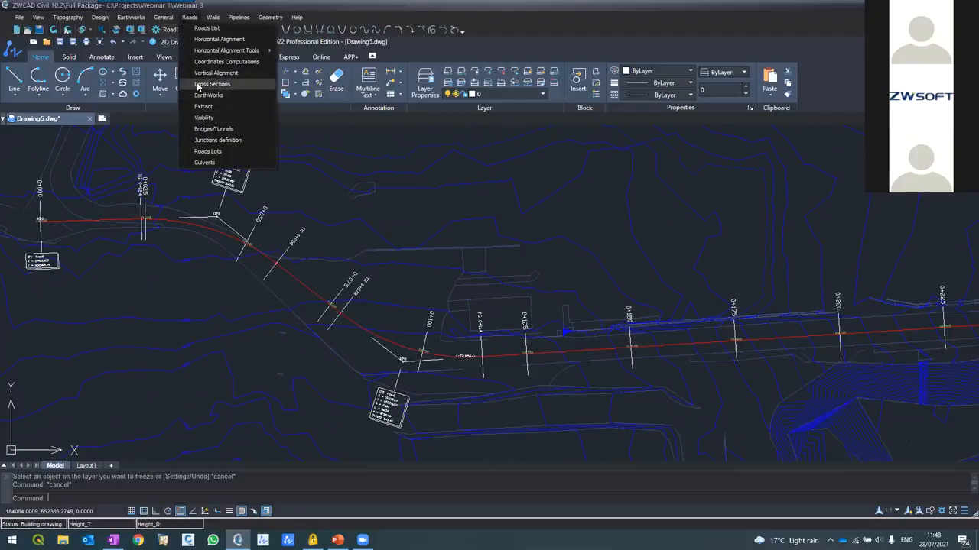
pyautogui.click(253, 136)
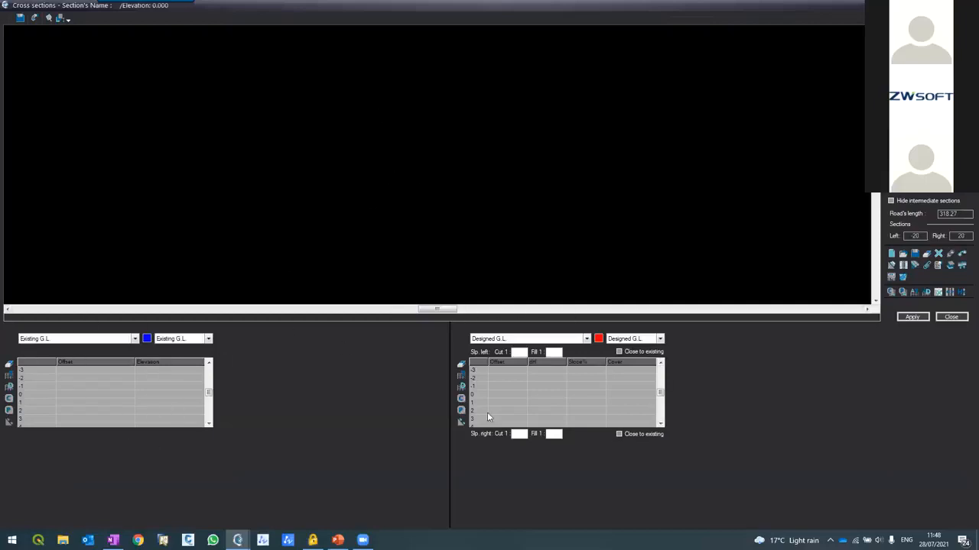
pyautogui.click(900, 255)
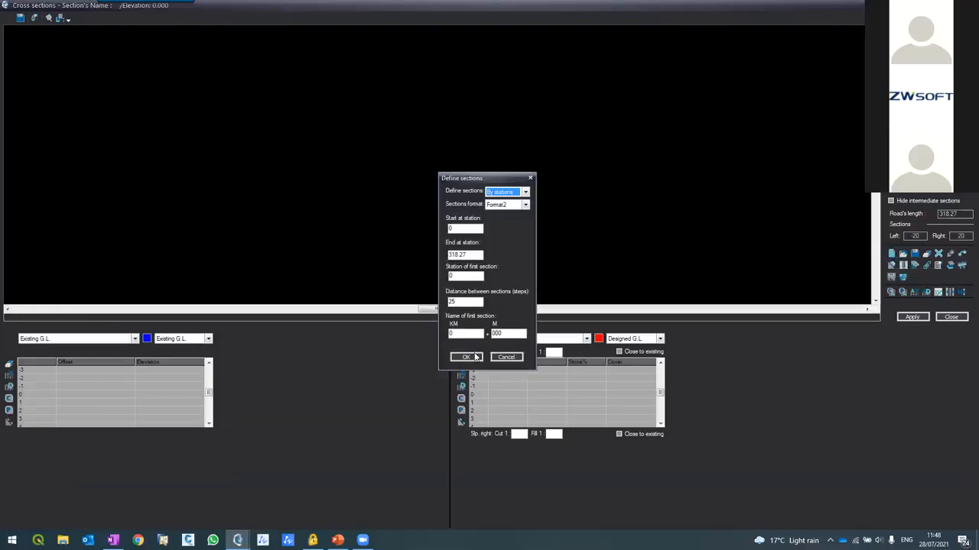
pyautogui.click(472, 357)
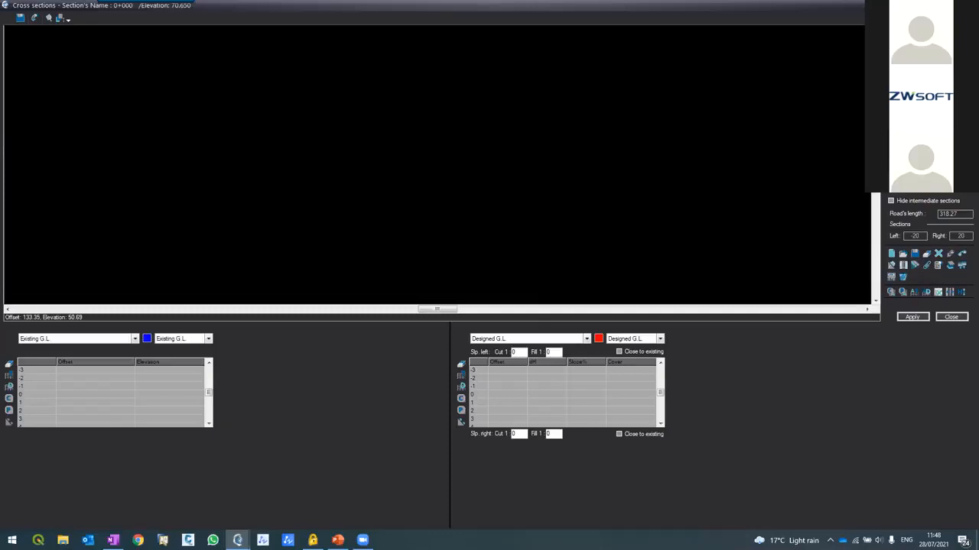
pyautogui.click(913, 297)
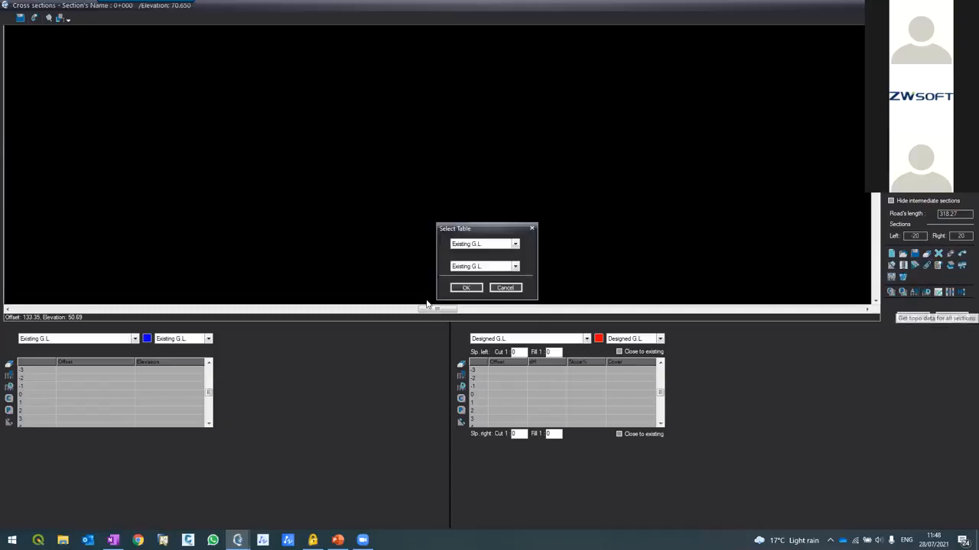
pyautogui.click(465, 289)
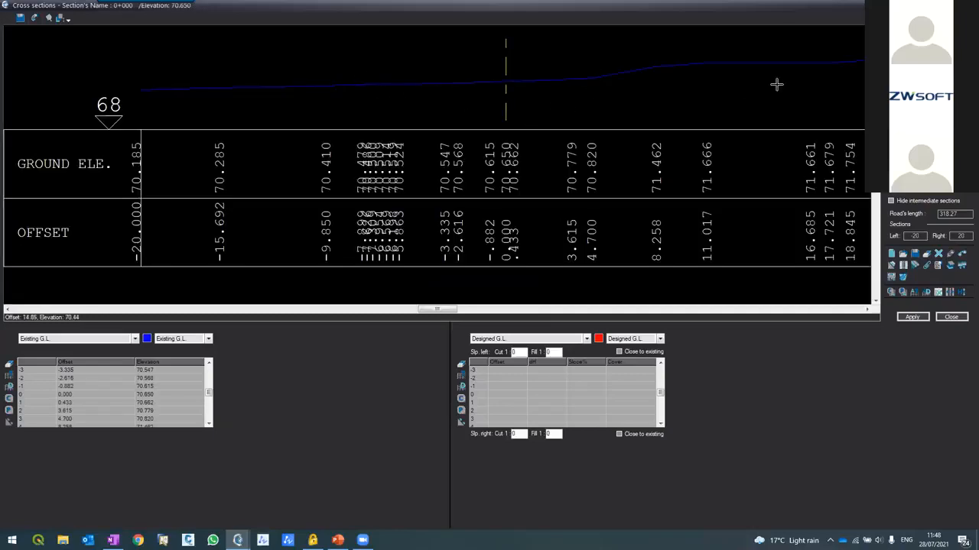
# Browse the cross sections along Road1 from 0+000 onward and examine the existing ground profile at each station.
pyautogui.click(908, 63)
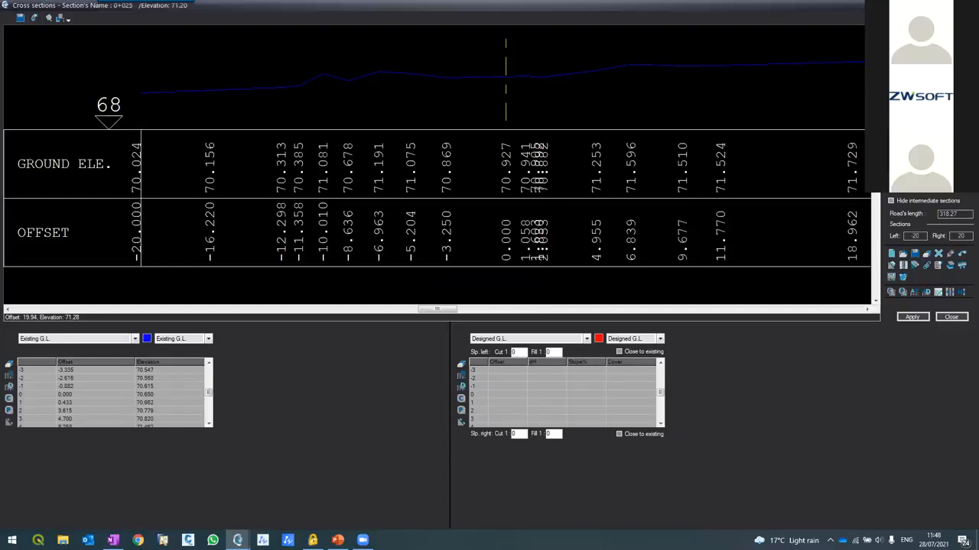
pyautogui.press('Down')
pyautogui.press('Down')
pyautogui.press('Down')
pyautogui.press('Down')
pyautogui.press('Down')
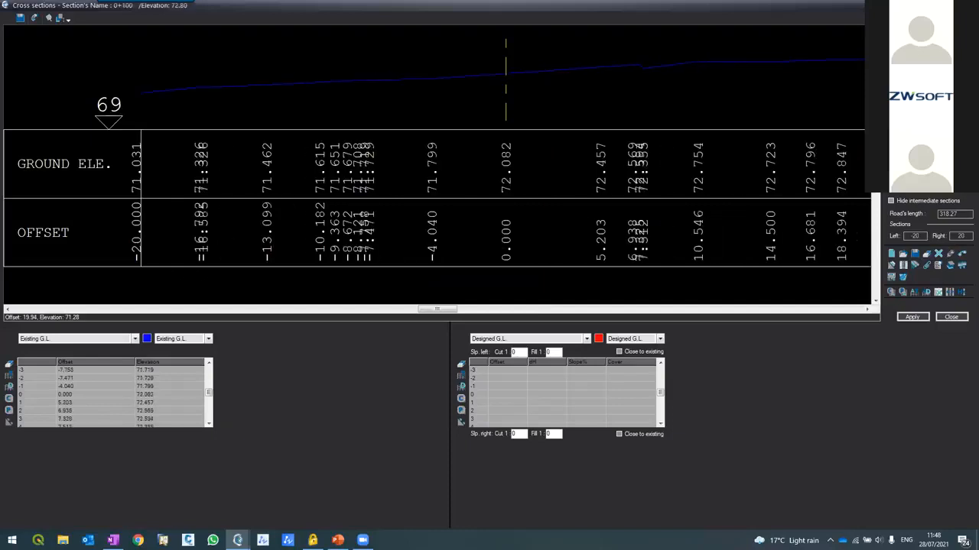
pyautogui.press('Down')
pyautogui.press('Down')
pyautogui.press('Down')
pyautogui.press('Down')
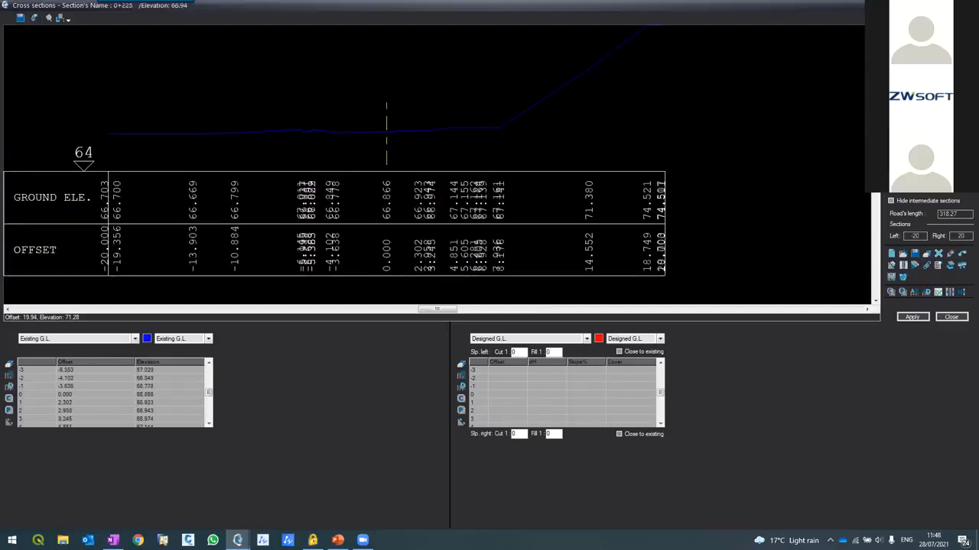
pyautogui.press('Down')
pyautogui.press('Down')
pyautogui.press('Down')
pyautogui.press('Down')
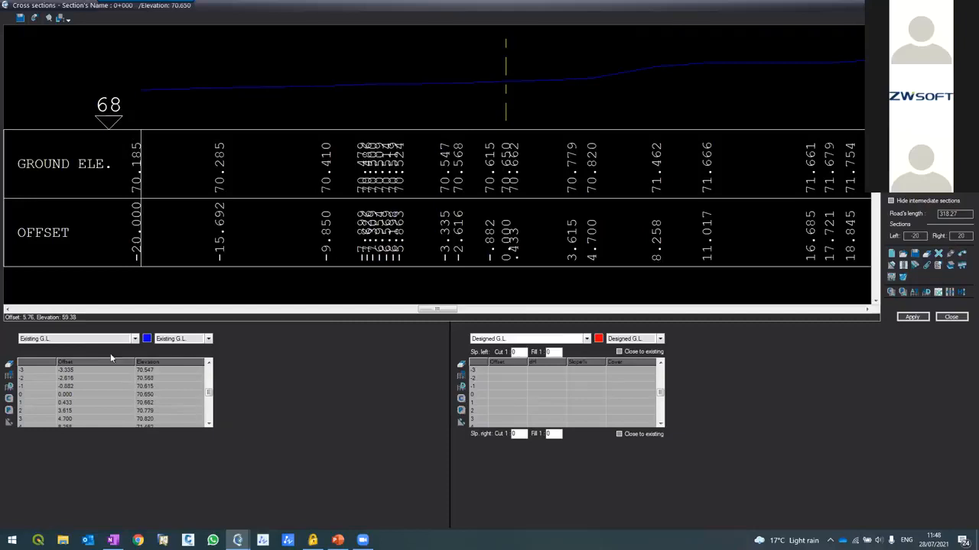
# Show the Structure table and load a road template from the Local templates folder of ZWCAD Civil 10.2 into section 0+000.
pyautogui.click(87, 342)
pyautogui.click(62, 367)
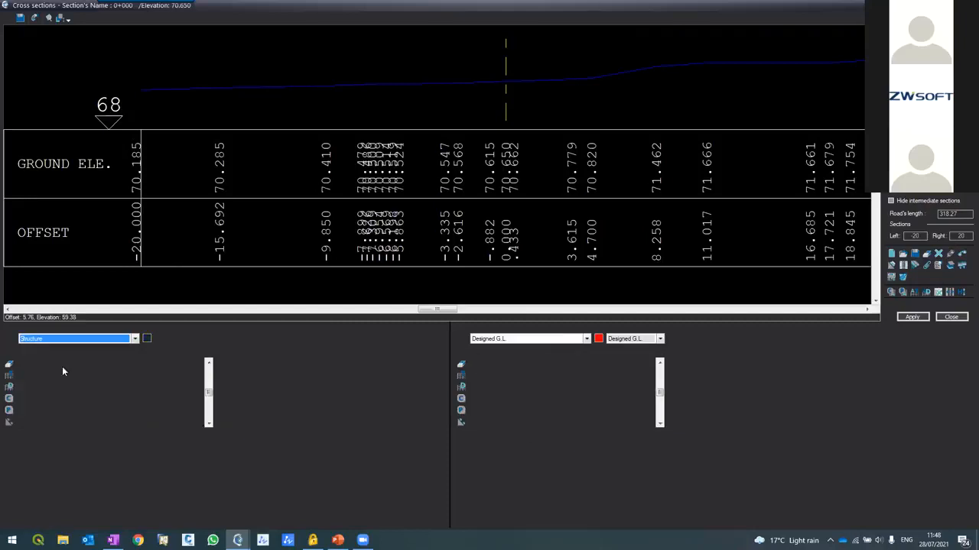
pyautogui.click(903, 253)
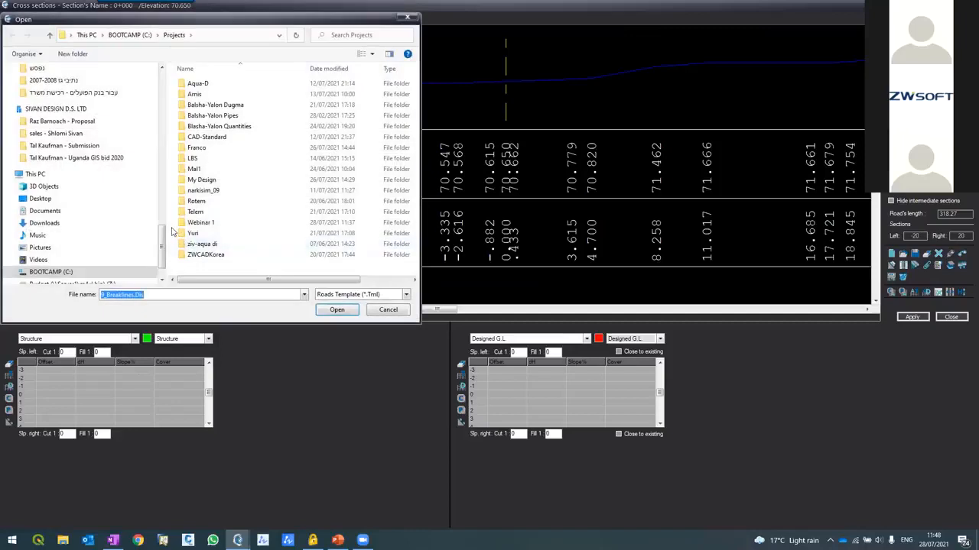
pyautogui.click(47, 211)
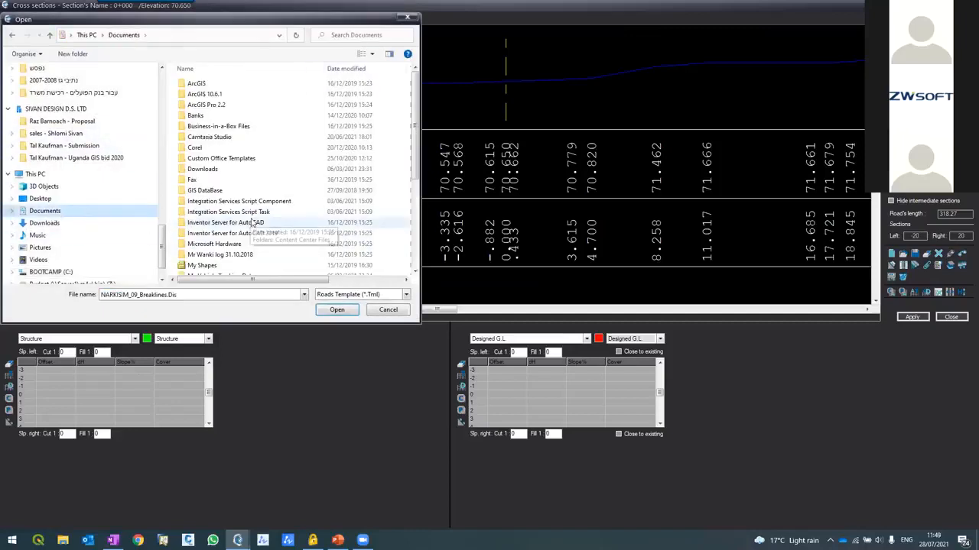
pyautogui.scroll(-5, 208, 180)
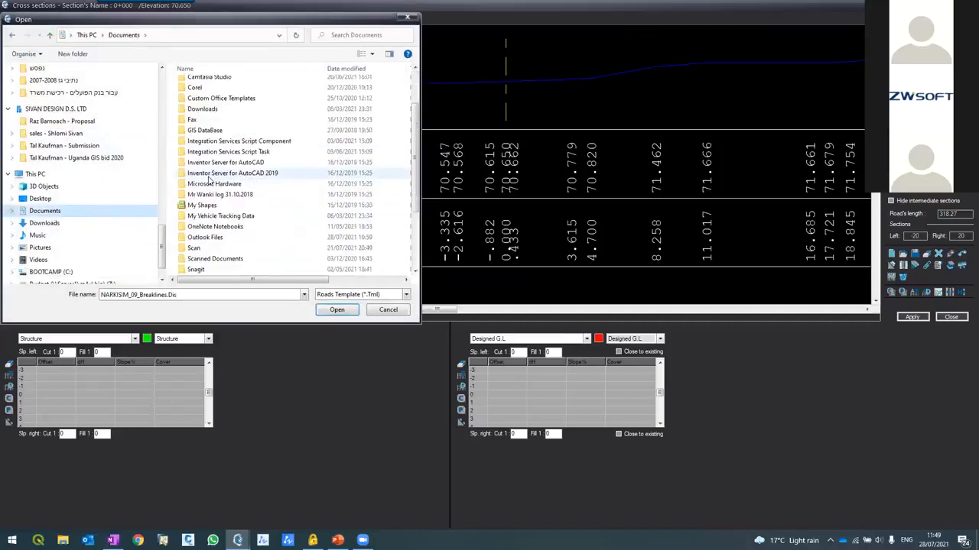
pyautogui.doubleClick(210, 237)
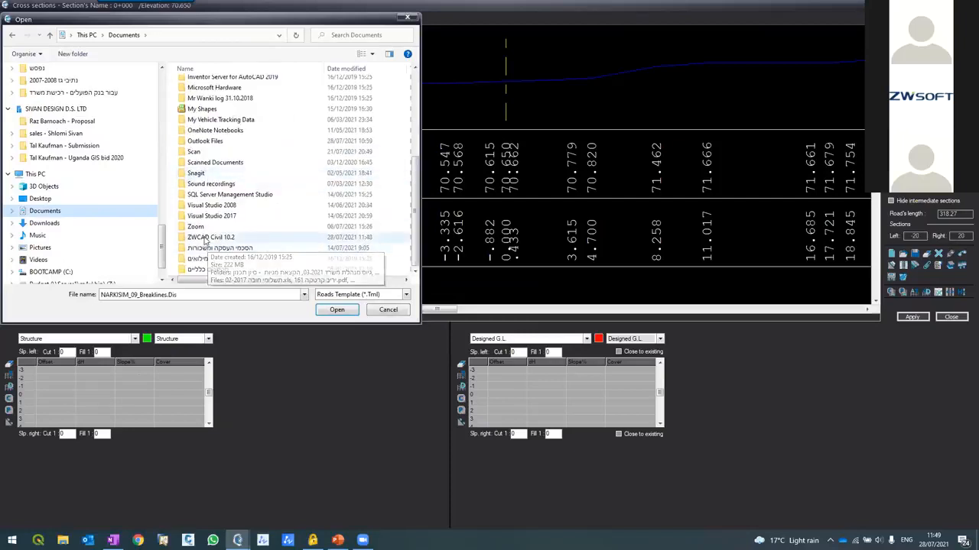
pyautogui.doubleClick(199, 159)
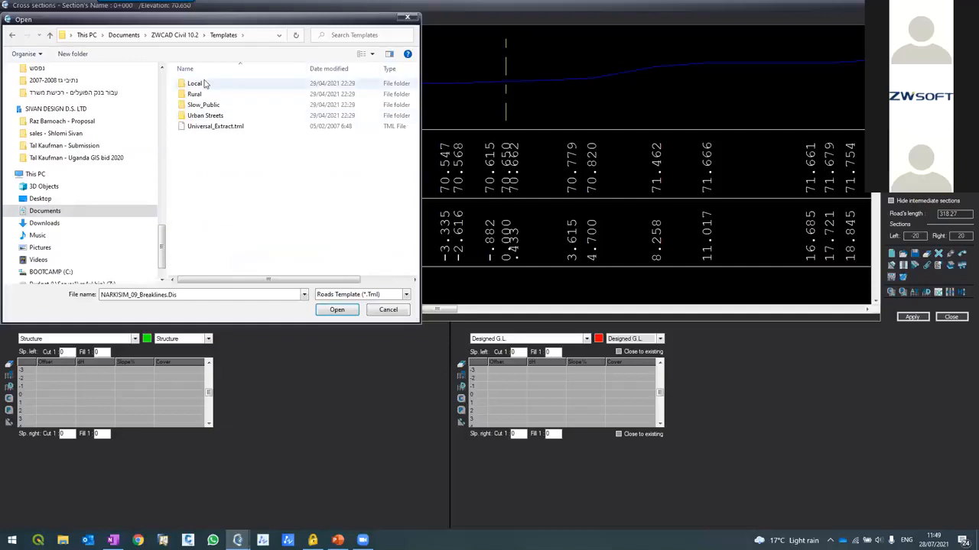
pyautogui.doubleClick(195, 83)
pyautogui.doubleClick(214, 94)
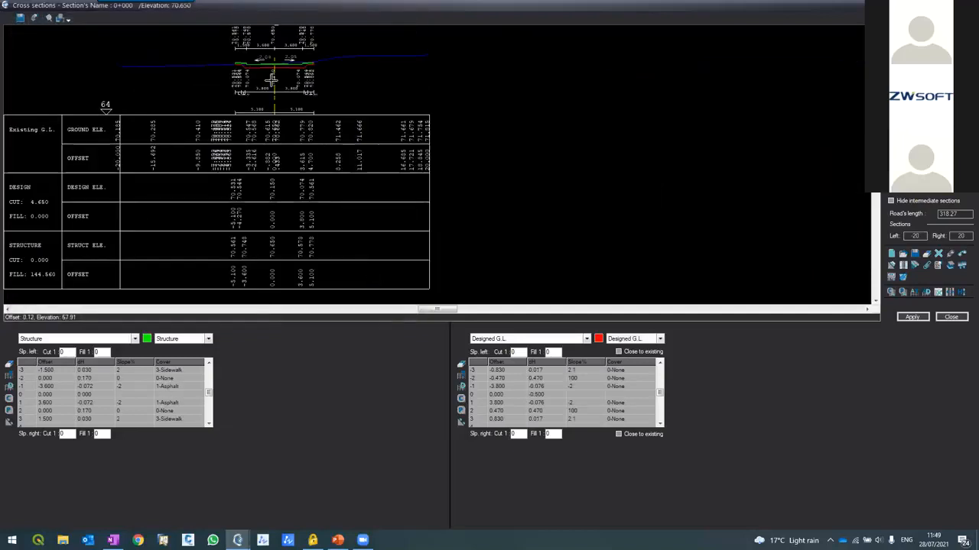
# Examine section 0+000's lane and sidewalk widths, crossfalls and the designed ground line beneath the structure.
pyautogui.scroll(4, 271, 79)
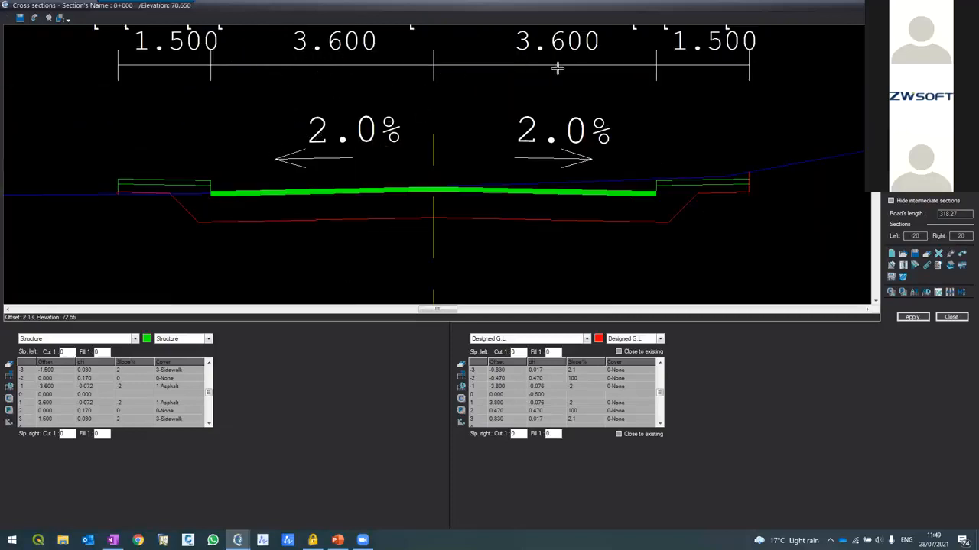
pyautogui.scroll(-2, 190, 221)
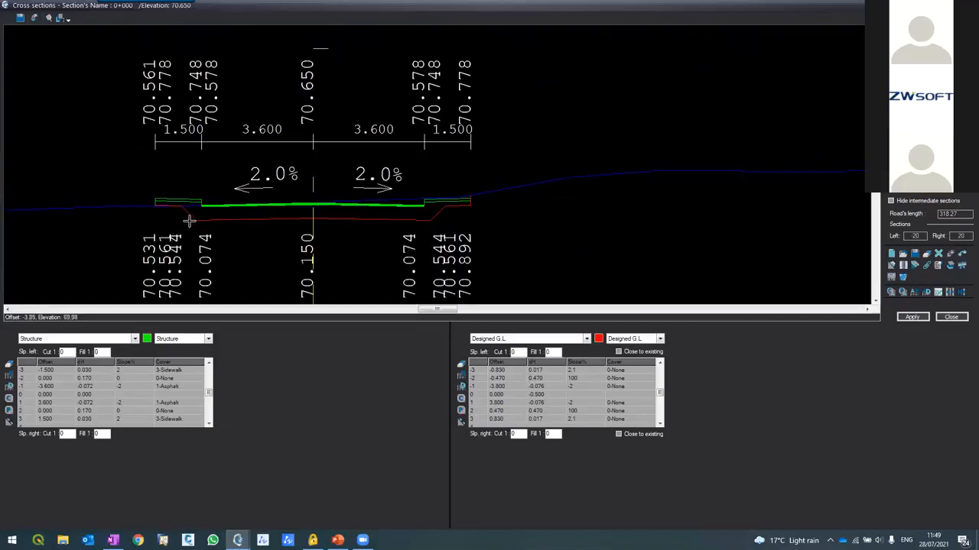
pyautogui.scroll(2, 182, 193)
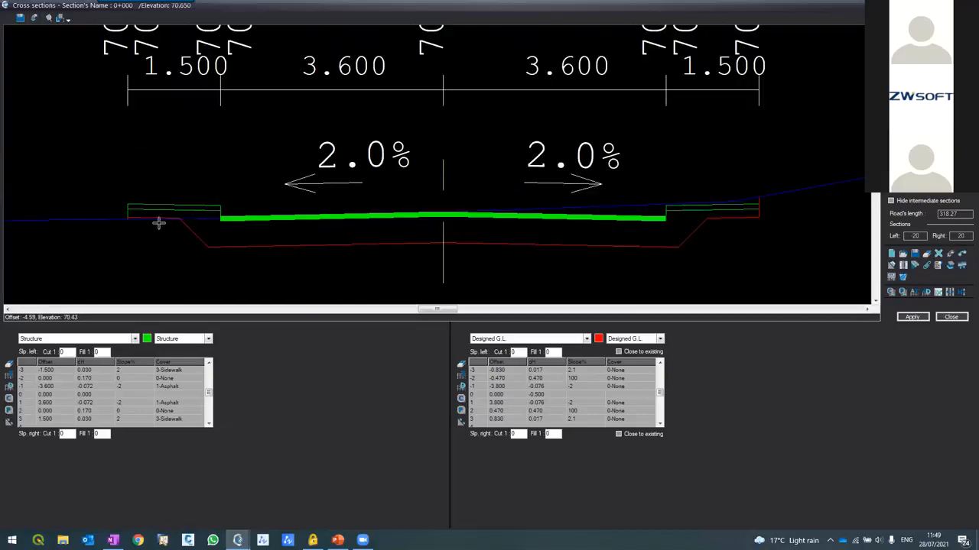
pyautogui.scroll(-2, 398, 168)
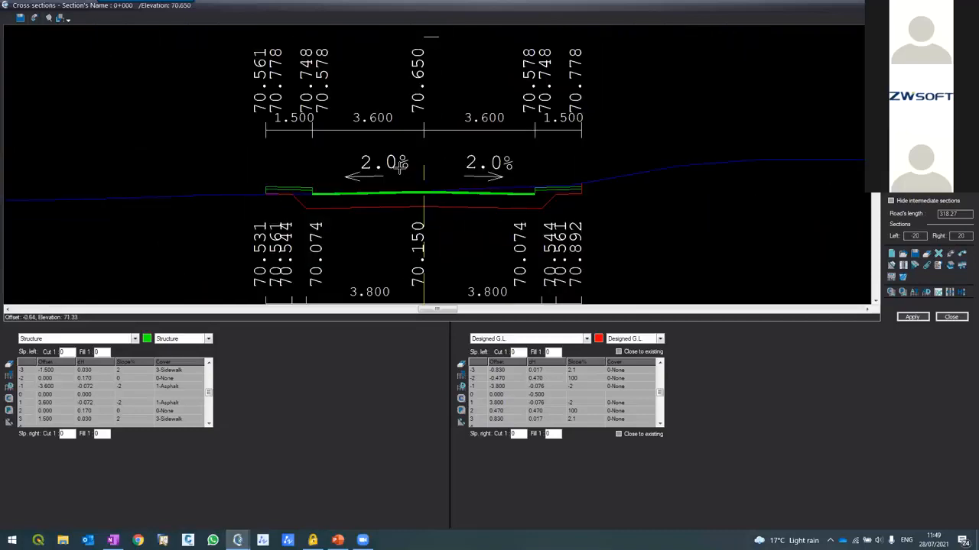
pyautogui.click(540, 397)
pyautogui.scroll(4, 417, 214)
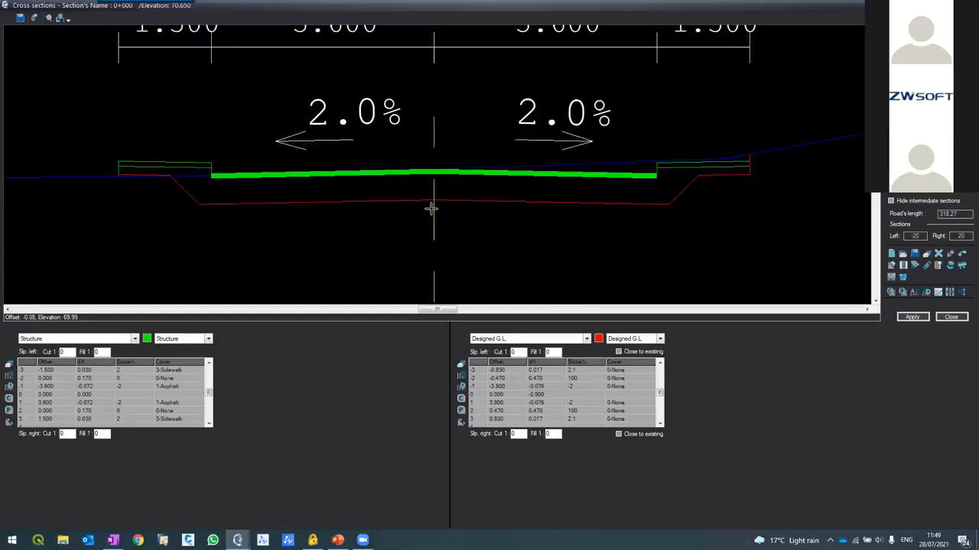
pyautogui.scroll(-2, 438, 203)
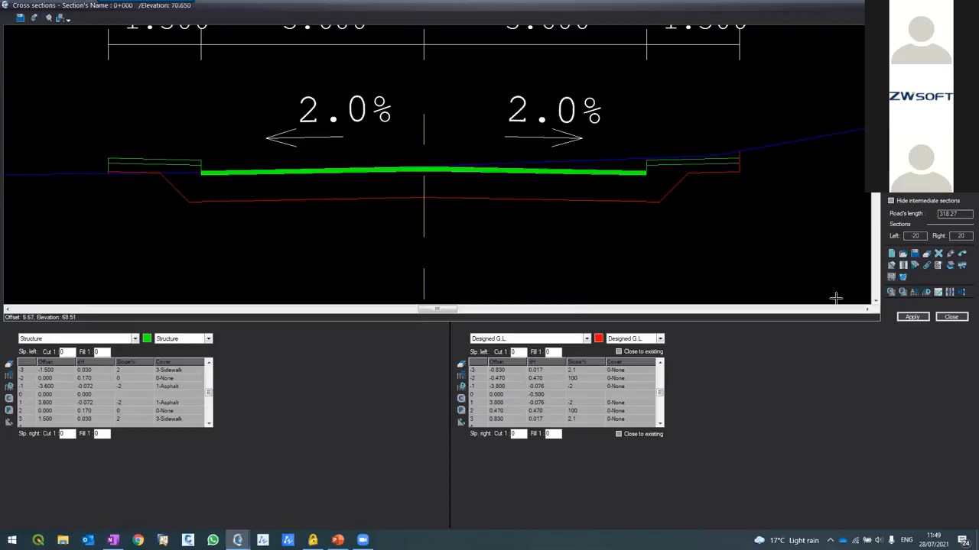
# Confirm the Cross Sections options, redraw section 0+000 and examine how its right edge meets the existing ground.
pyautogui.click(938, 266)
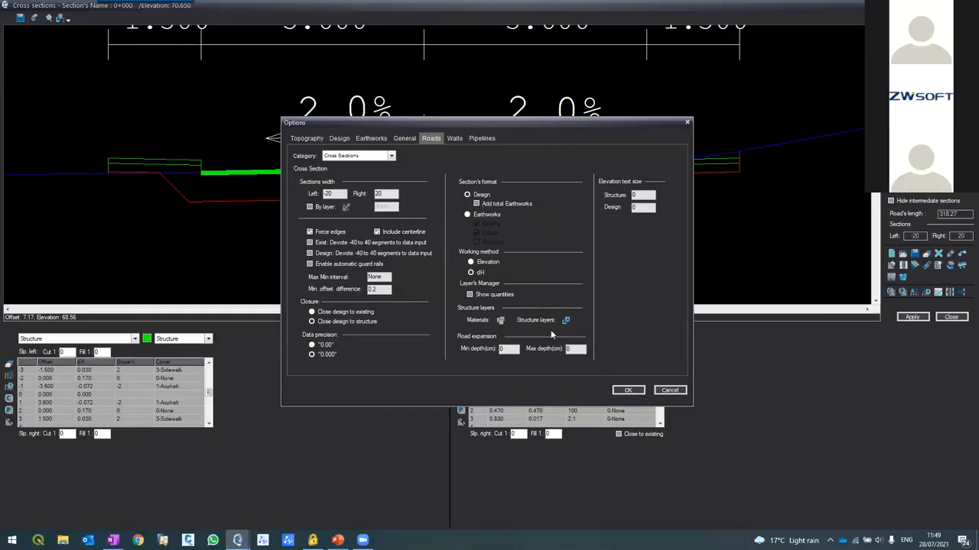
pyautogui.click(628, 390)
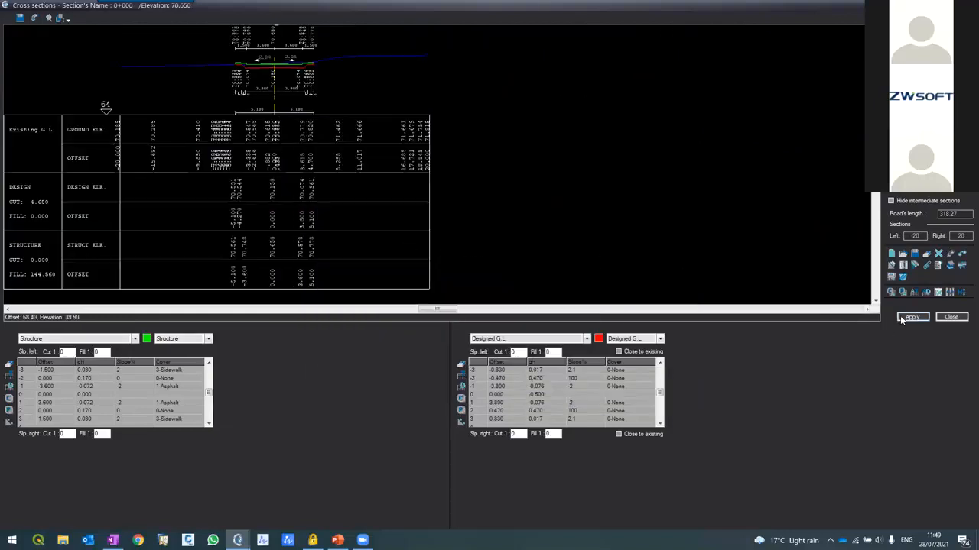
pyautogui.scroll(2, 456, 180)
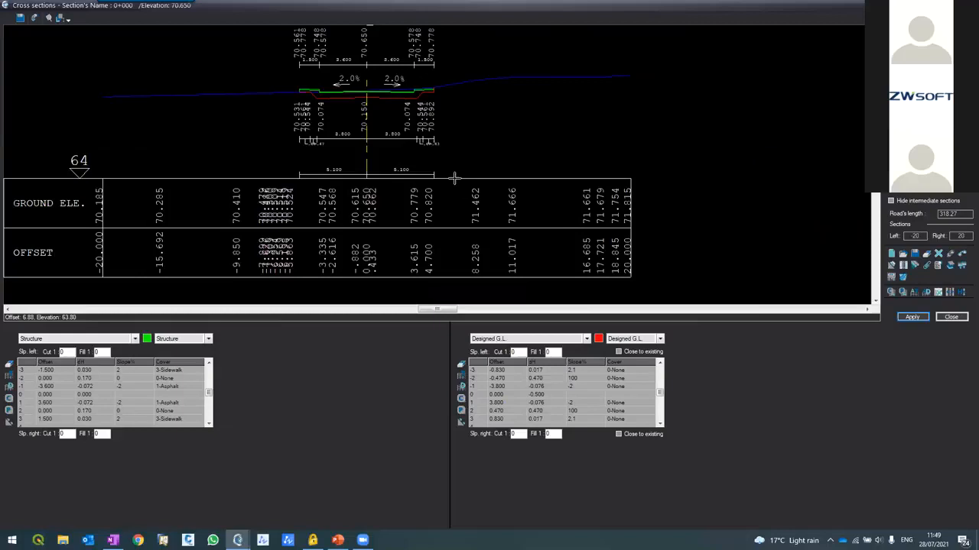
pyautogui.scroll(4, 452, 174)
pyautogui.scroll(-3, 420, 135)
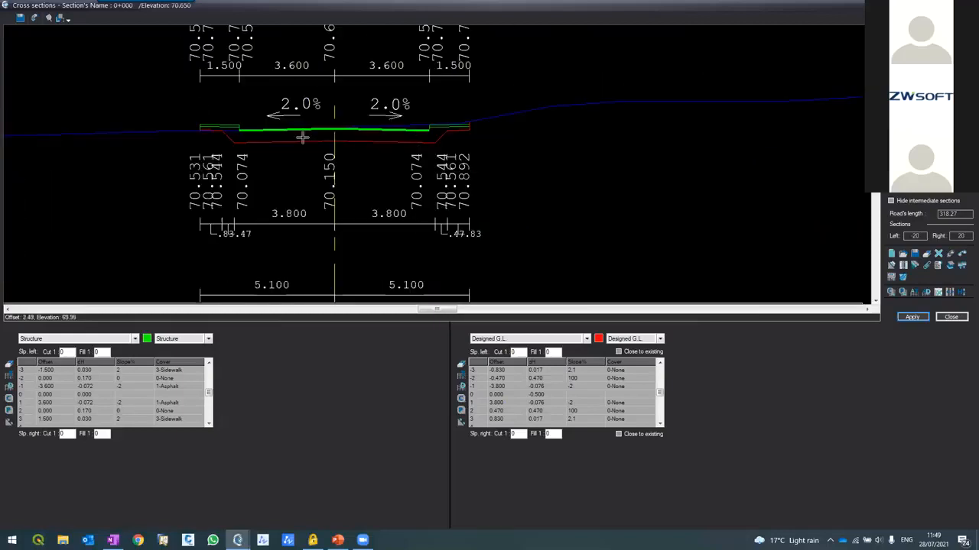
pyautogui.scroll(3, 196, 116)
pyautogui.scroll(2, 205, 169)
pyautogui.scroll(-2, 205, 169)
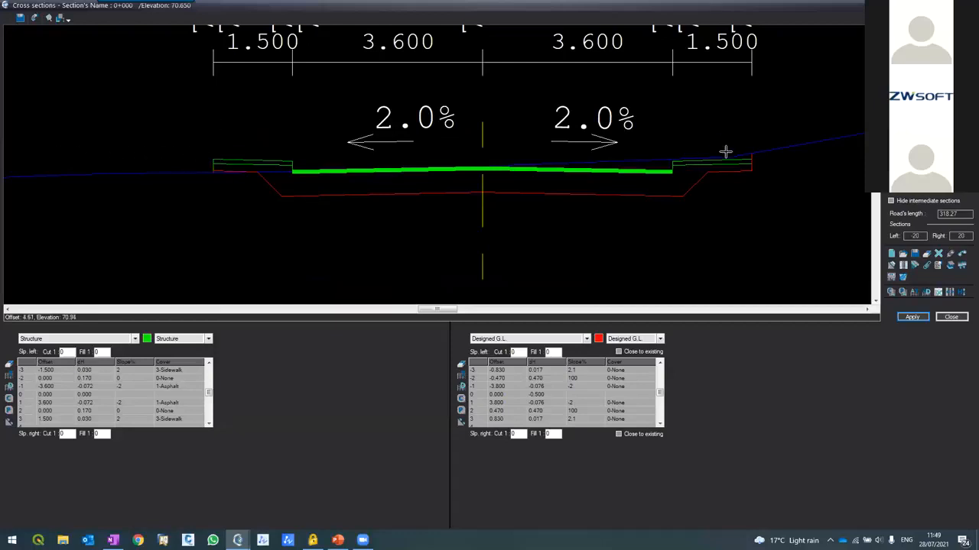
pyautogui.scroll(-1, 730, 164)
pyautogui.scroll(3, 751, 158)
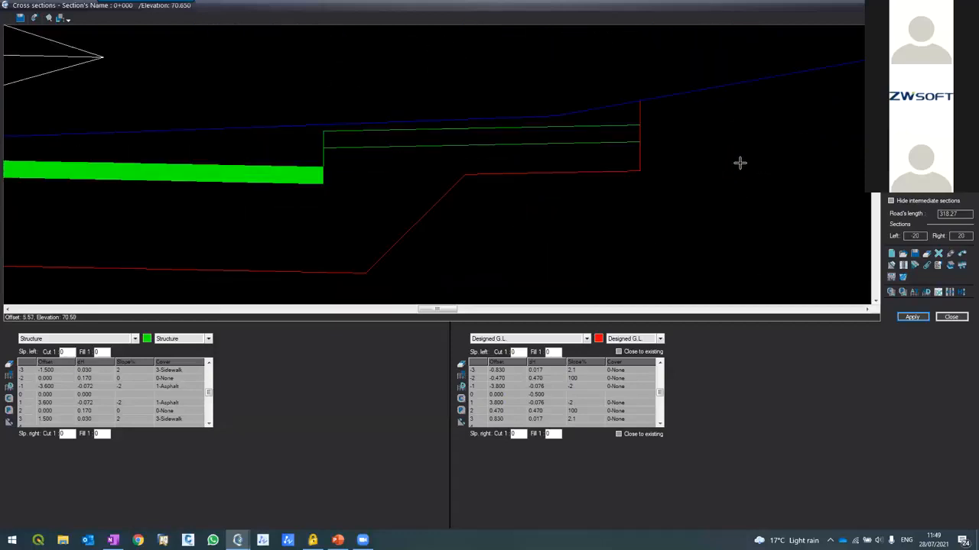
# Define section 0+000's right ditch with 1:1 slopes, bottom width 1 and depths 0.50 in cut and fill, and set 1:1 cut and fill side slopes.
pyautogui.click(536, 342)
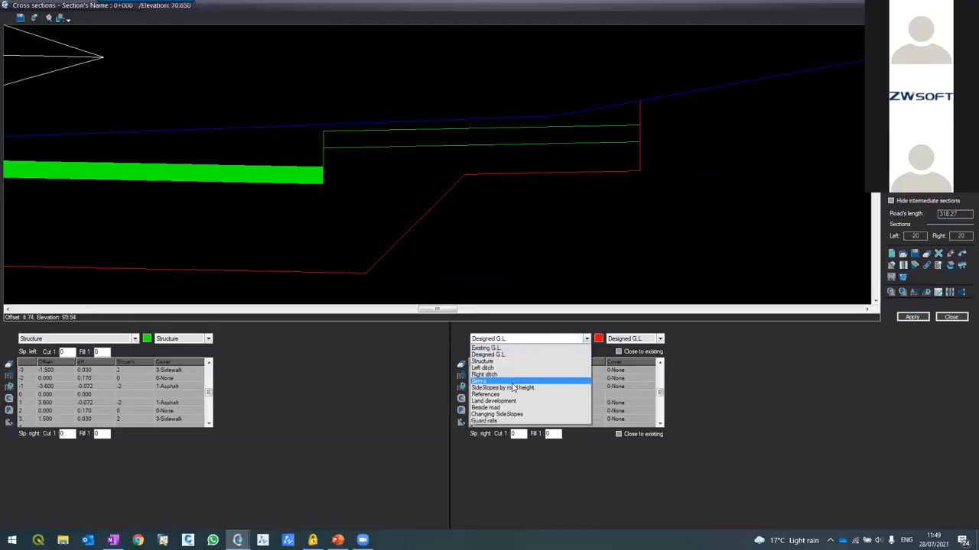
pyautogui.click(507, 375)
pyautogui.press('Tab')
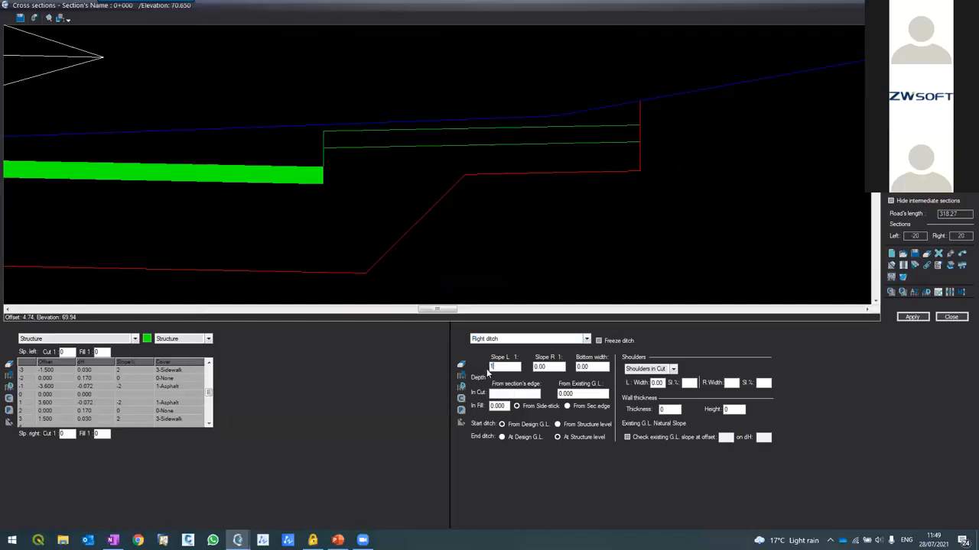
pyautogui.write('1')
pyautogui.press('Tab')
pyautogui.write('1')
pyautogui.press('Tab')
pyautogui.write('1')
pyautogui.moveTo(505, 406); pyautogui.dragTo(468, 409)
pyautogui.write('0.50')
pyautogui.scroll(2, 451, 85)
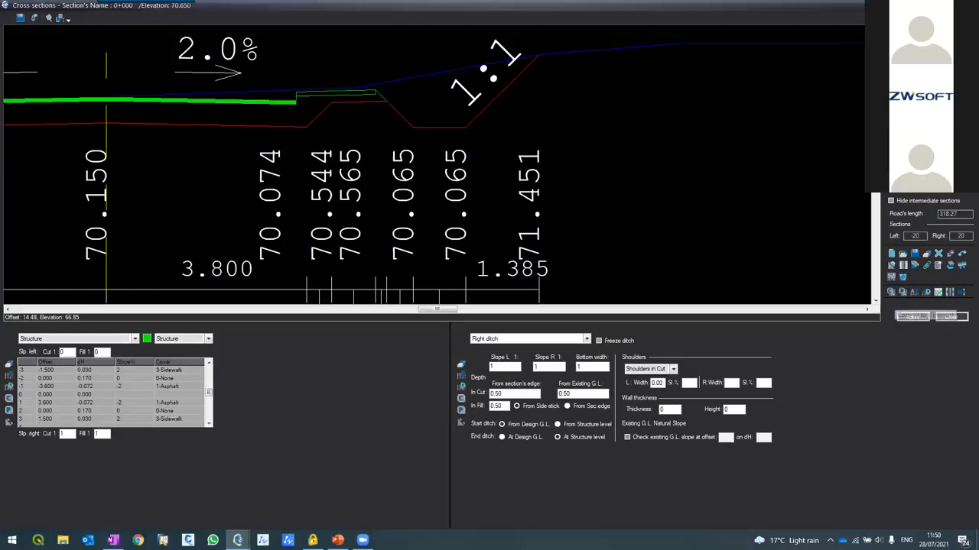
# Paste section 0+000's structure, side slopes and right ditch definition into the last section, 0+318.
pyautogui.click(910, 180)
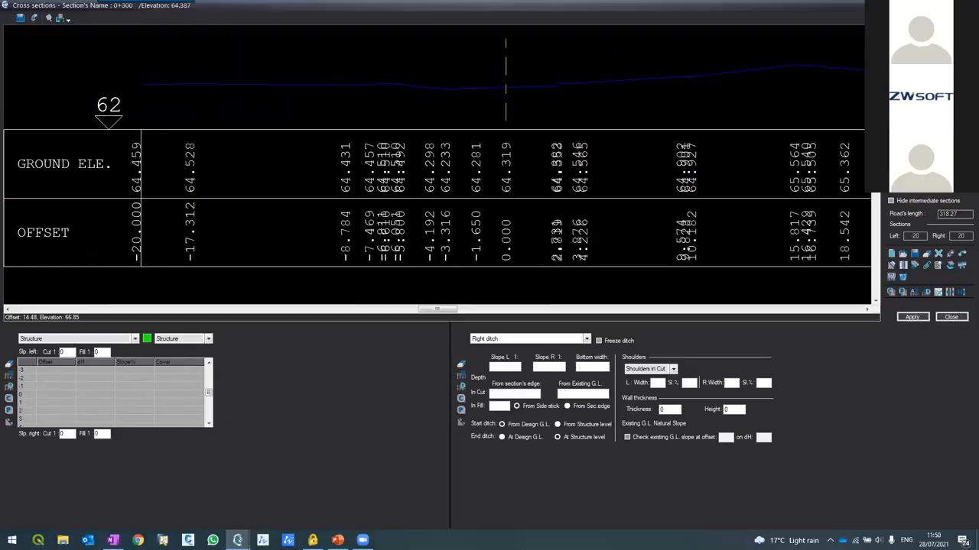
pyautogui.click(910, 188)
pyautogui.click(903, 292)
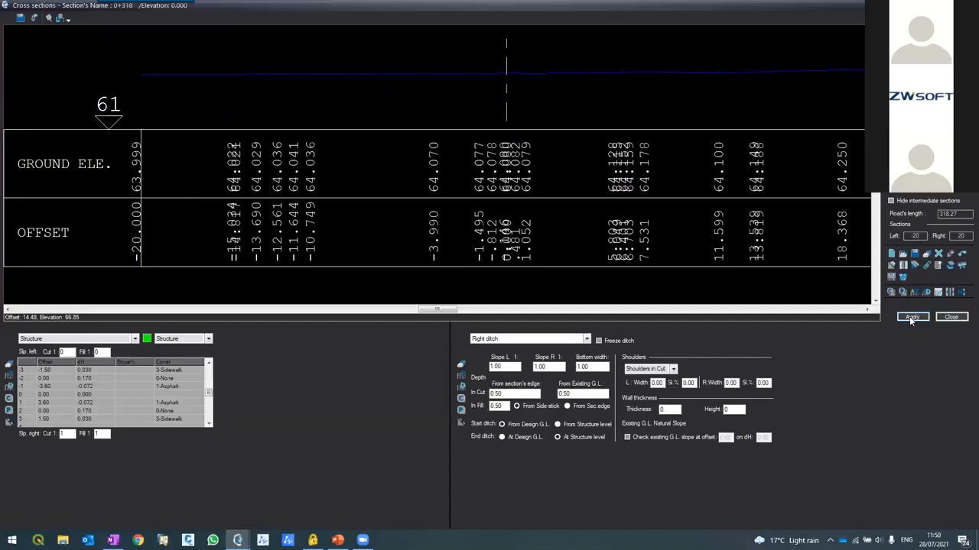
# Redraw section 0+318 with the pasted design and interpolate the design tables into the empty sections between the first and last sections.
pyautogui.click(911, 318)
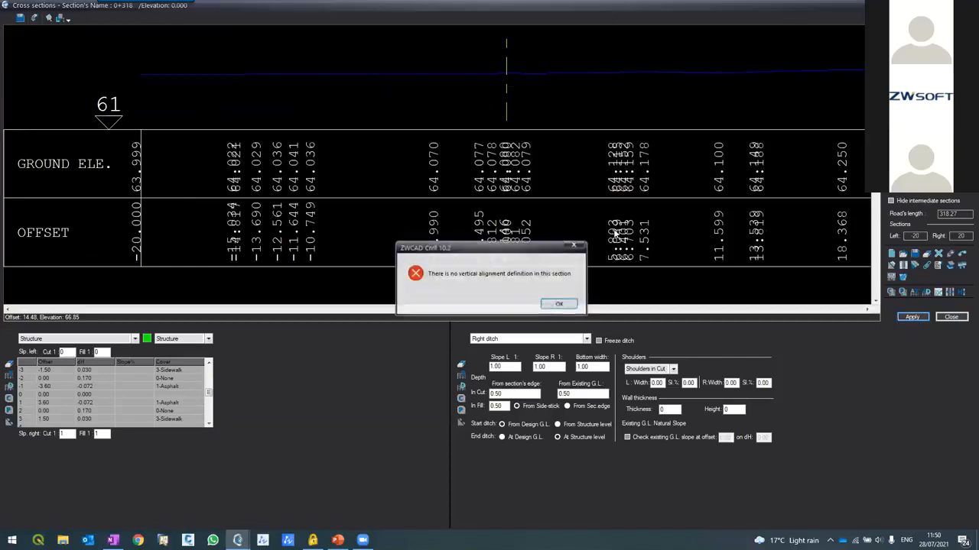
pyautogui.click(558, 305)
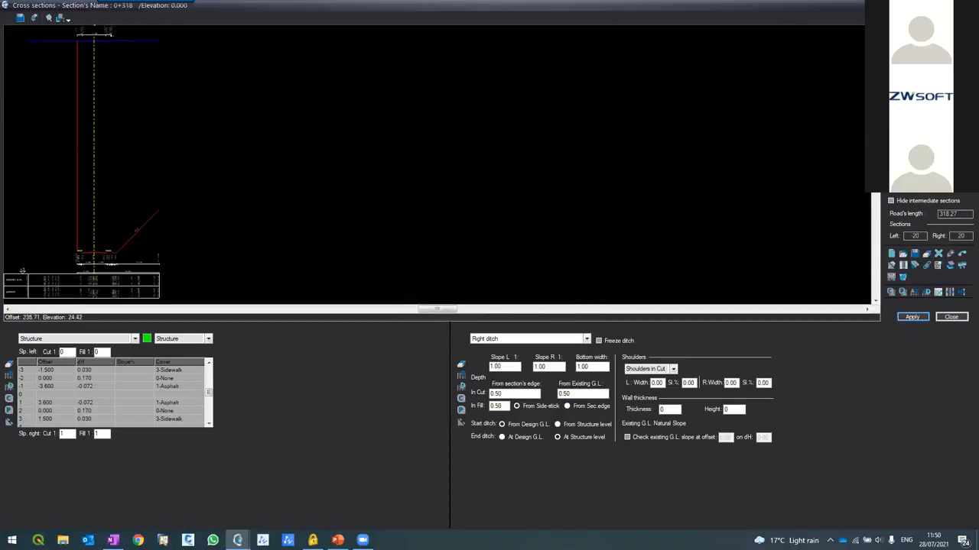
pyautogui.click(912, 318)
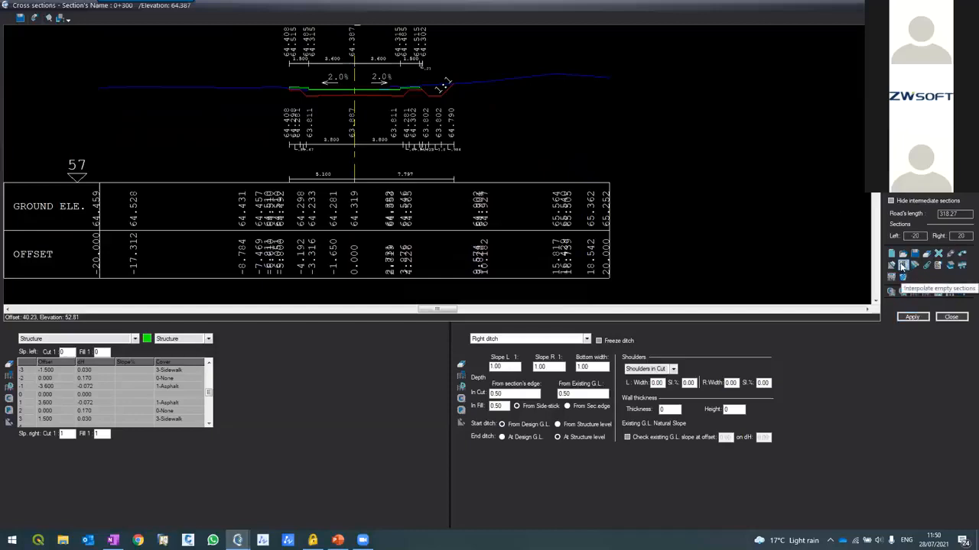
pyautogui.click(902, 265)
pyautogui.click(478, 287)
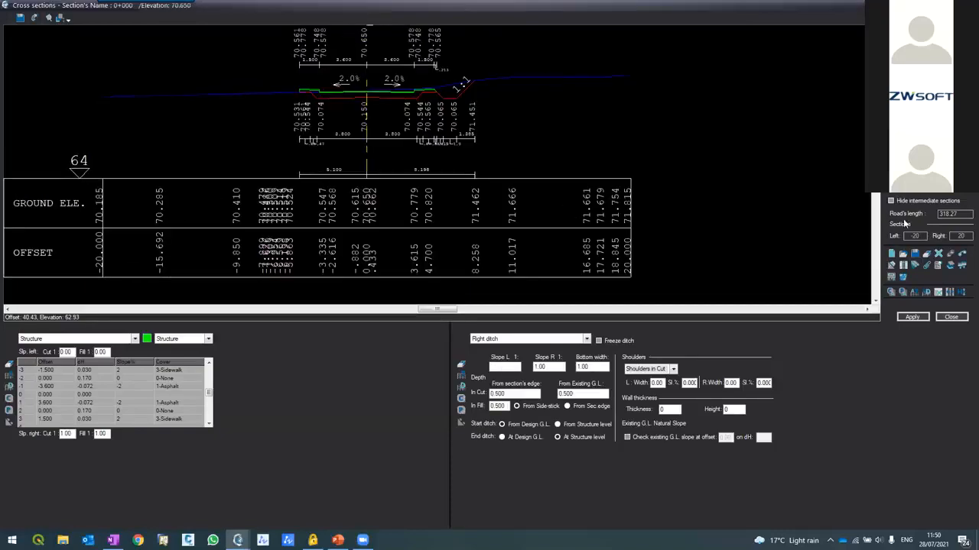
# Send section 0+000's right ditch left slope of 1:1 to the listed sections and rerun the interpolation of the empty sections.
pyautogui.doubleClick(507, 370)
pyautogui.click(484, 308)
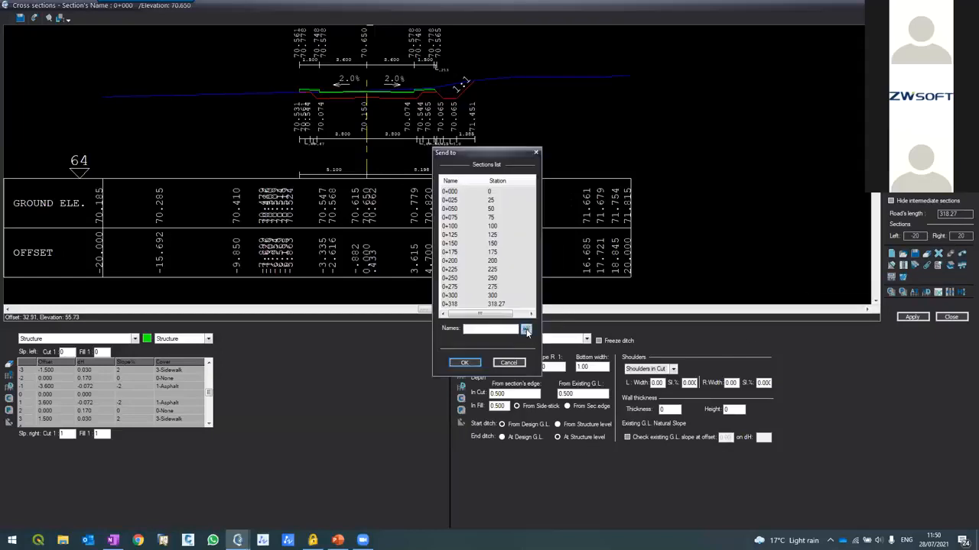
pyautogui.click(526, 330)
pyautogui.click(475, 363)
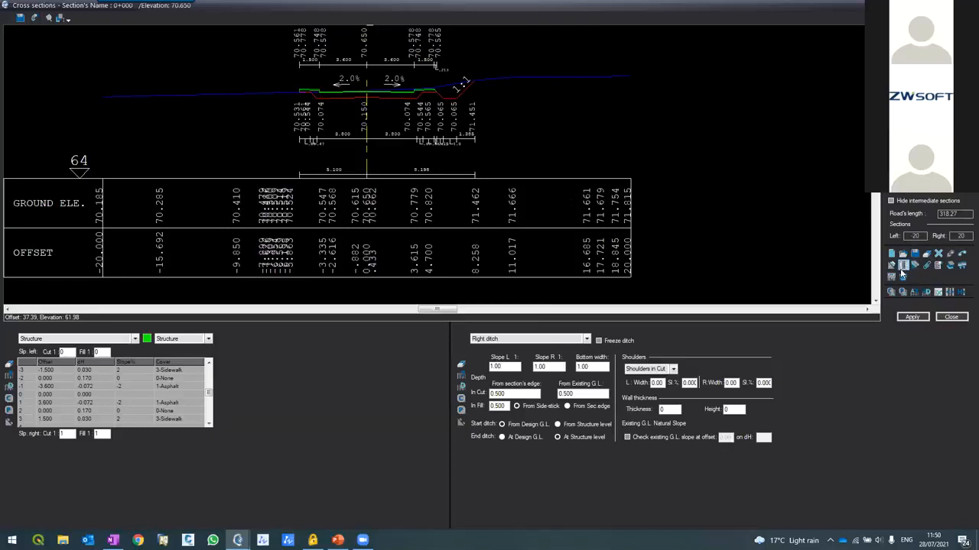
pyautogui.click(464, 290)
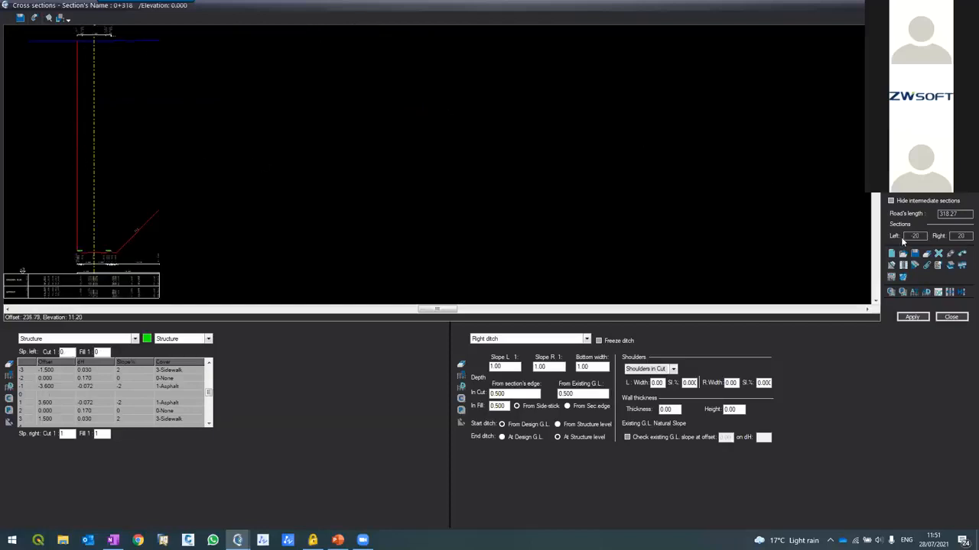
# Leave the cross sections, reopen the road's vertical alignment and check where the design profile ends against the existing ground line.
pyautogui.click(951, 317)
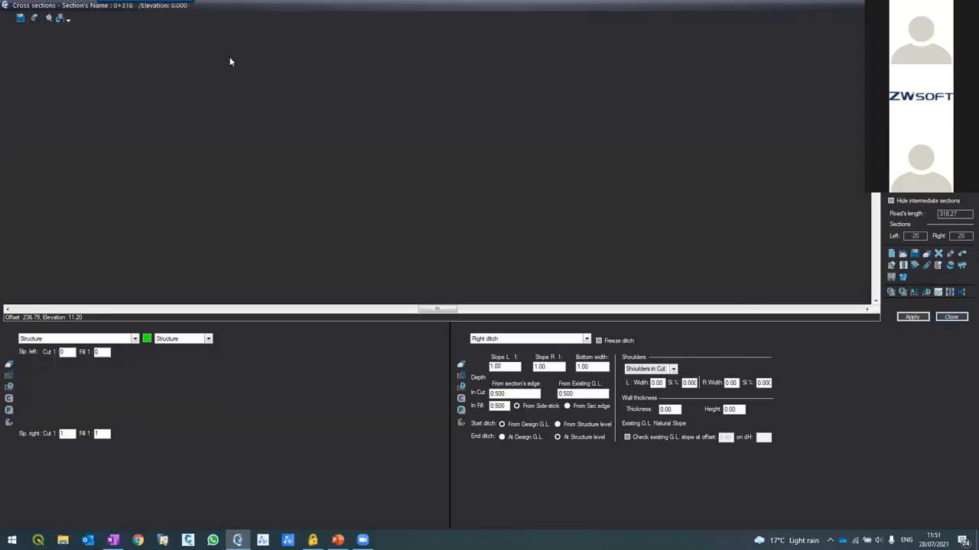
pyautogui.click(189, 17)
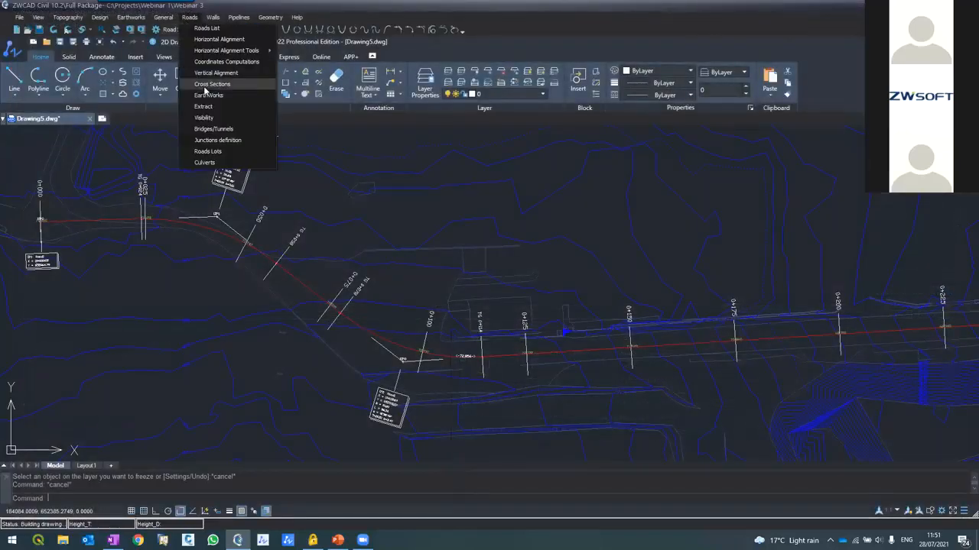
pyautogui.click(196, 70)
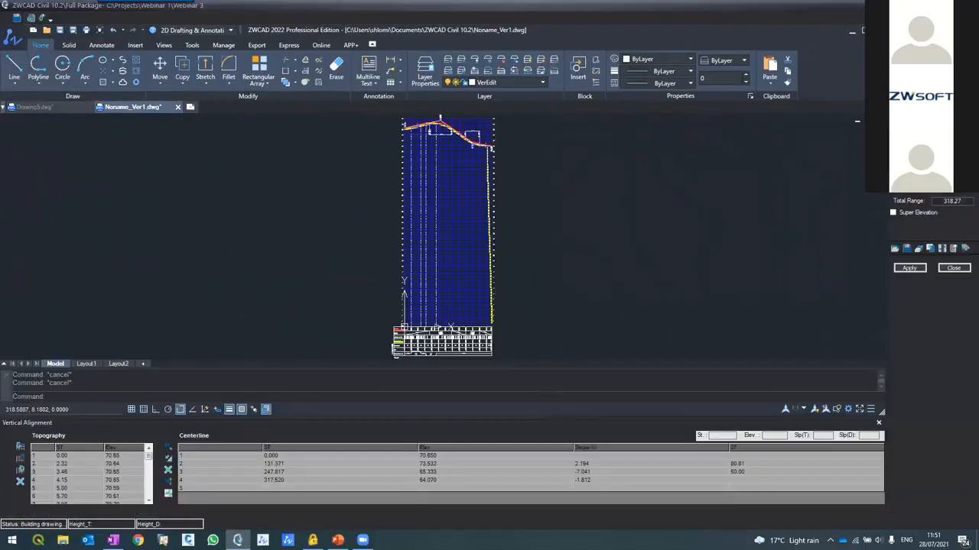
pyautogui.scroll(5, 498, 143)
pyautogui.scroll(5, 508, 161)
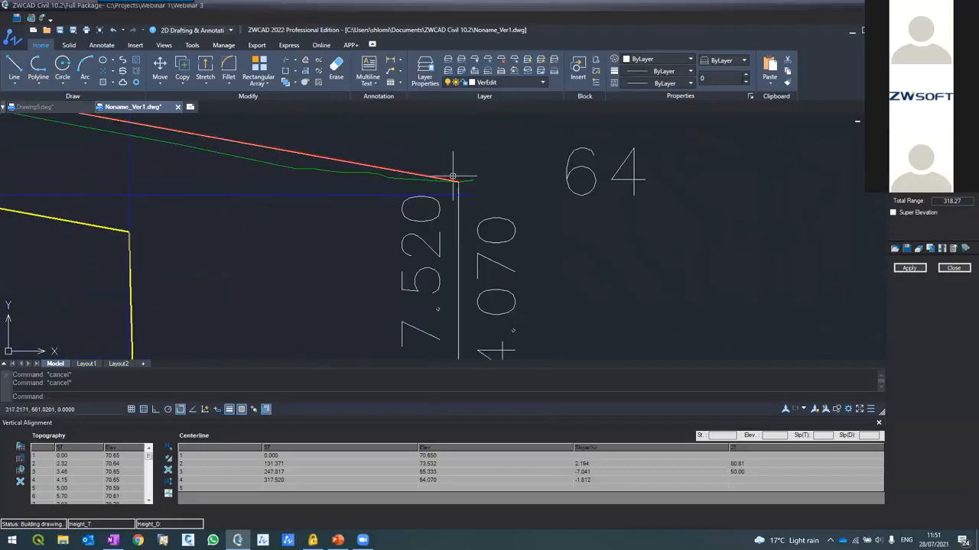
pyautogui.scroll(6, 489, 181)
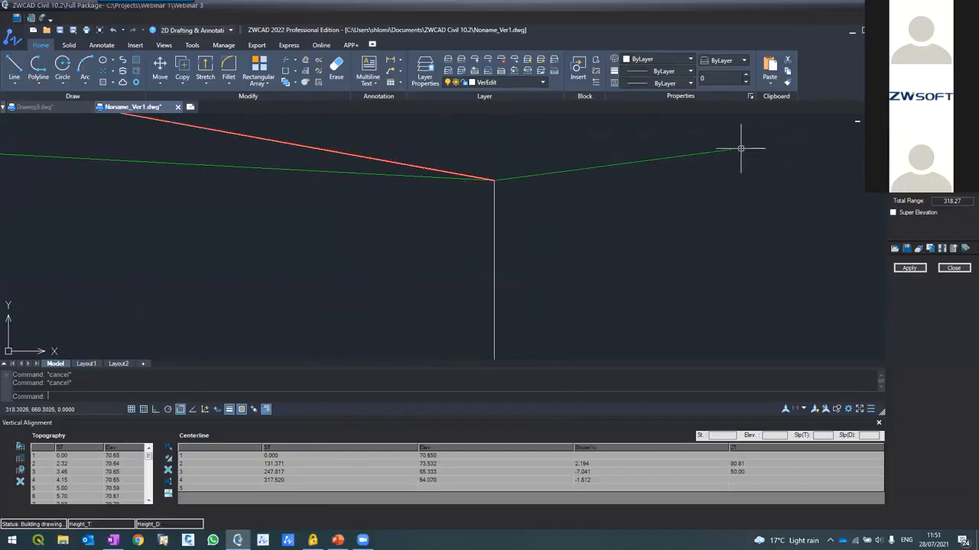
# Set the last centerline point's station to 318.27 in the vertical alignment and apply the change.
pyautogui.click(274, 479)
pyautogui.click(274, 480)
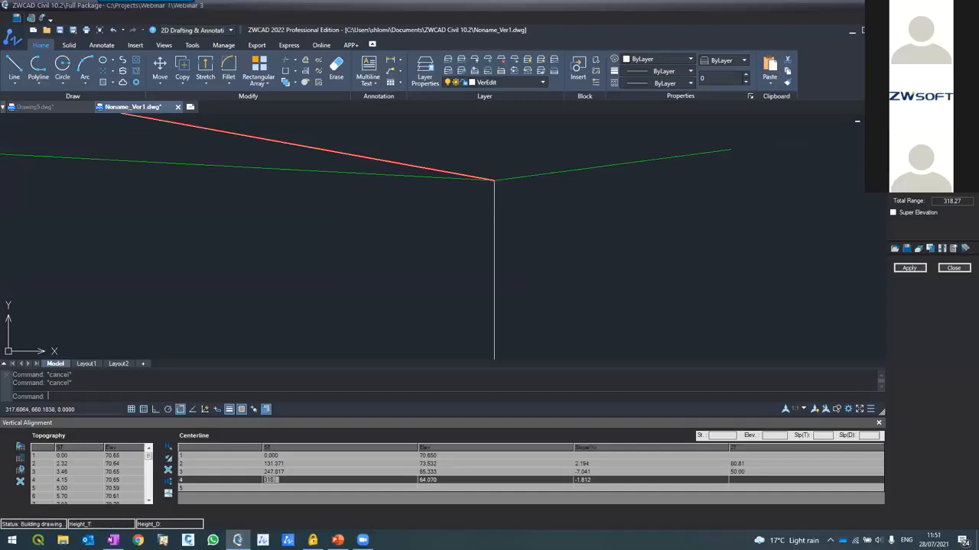
pyautogui.press('Tab')
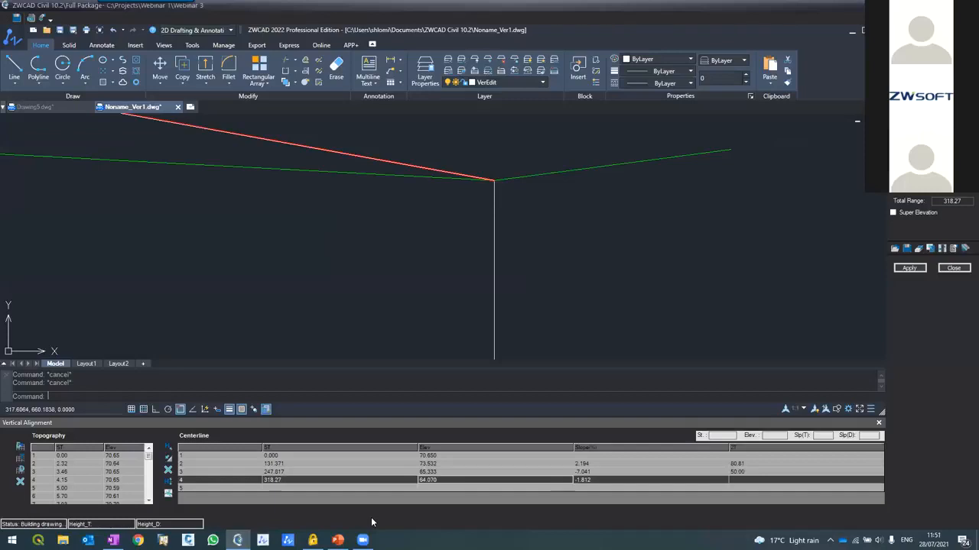
pyautogui.click(909, 268)
pyautogui.click(470, 287)
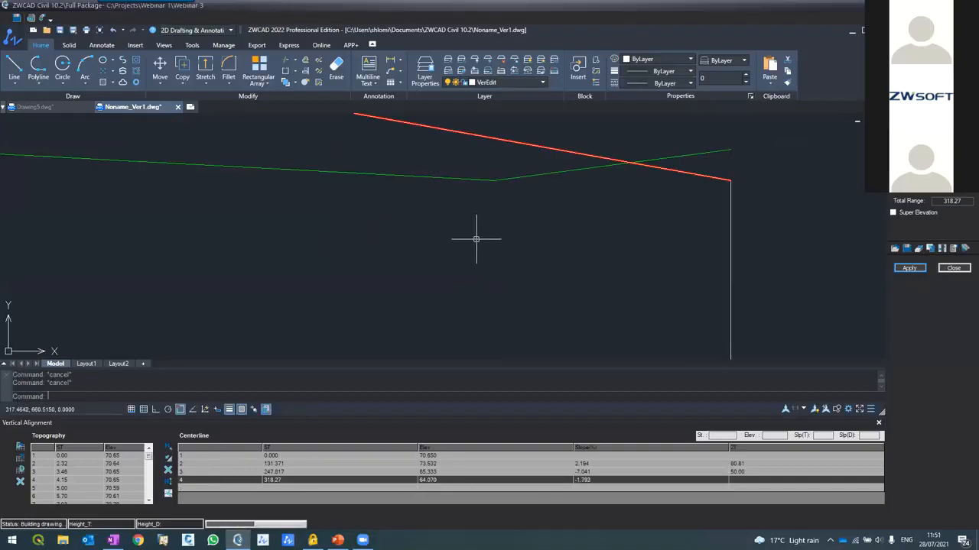
# Close the vertical alignment, reopen the cross sections and start interpolating the empty sections with All Design.
pyautogui.click(177, 107)
pyautogui.click(190, 17)
pyautogui.click(367, 219)
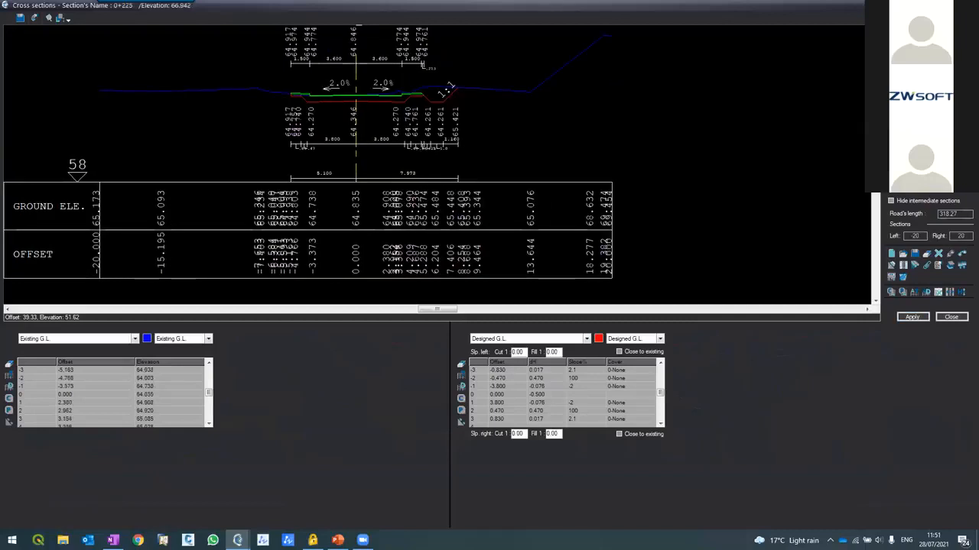
pyautogui.click(902, 266)
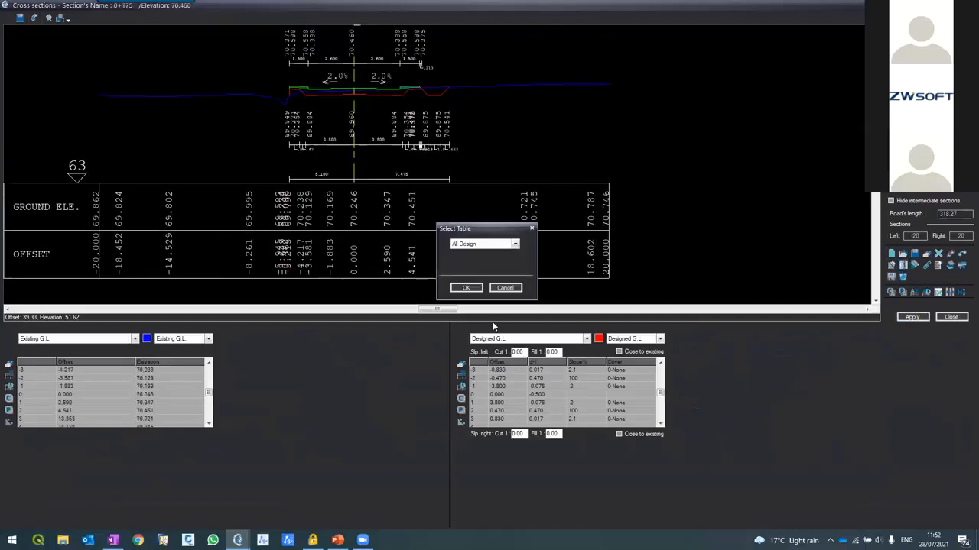
# Apply the selection to the All Design table and advance through the cross sections to 0+200.
pyautogui.click(466, 289)
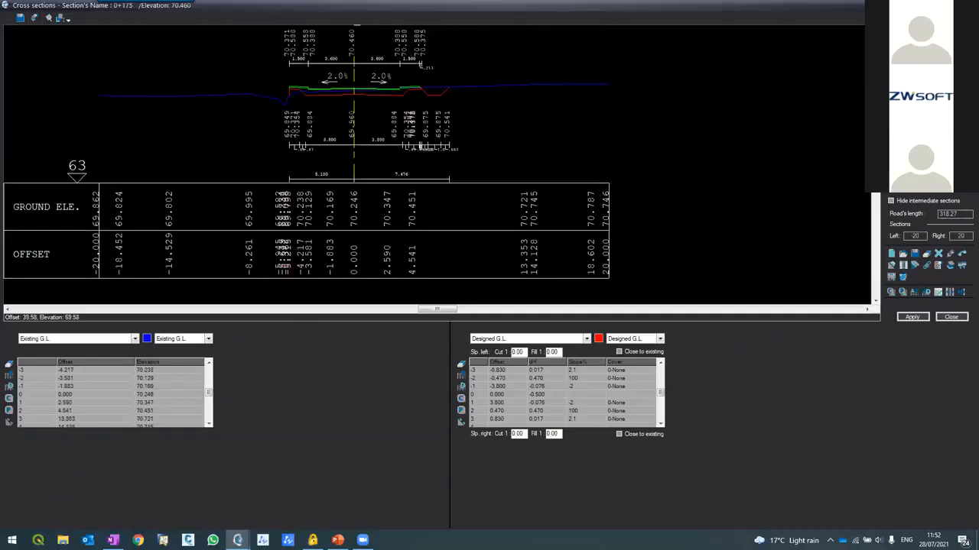
pyautogui.press('Down')
pyautogui.press('Down')
pyautogui.press('Down')
pyautogui.press('Down')
pyautogui.press('Down')
pyautogui.press('Down')
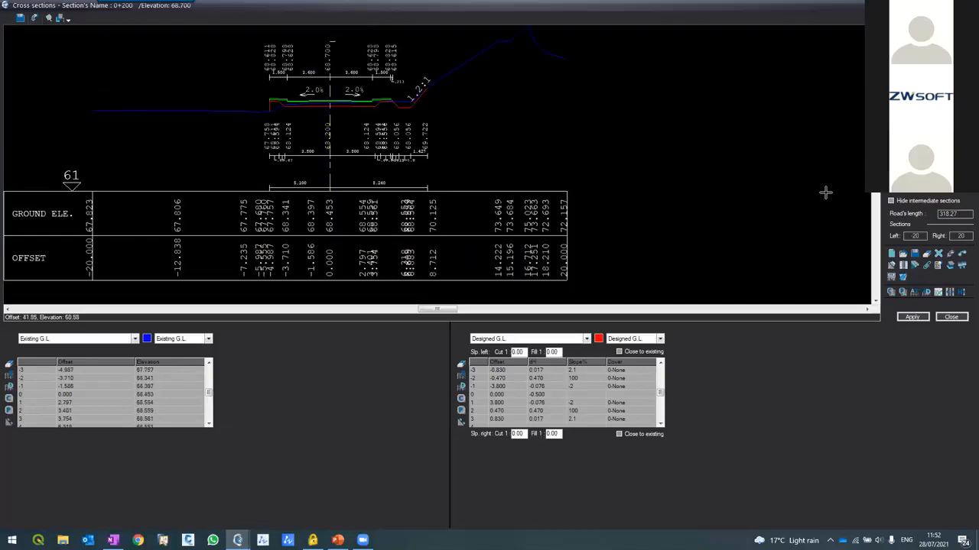
# Generate the road layout with contours at interval 2, including distances and triangles.
pyautogui.click(948, 265)
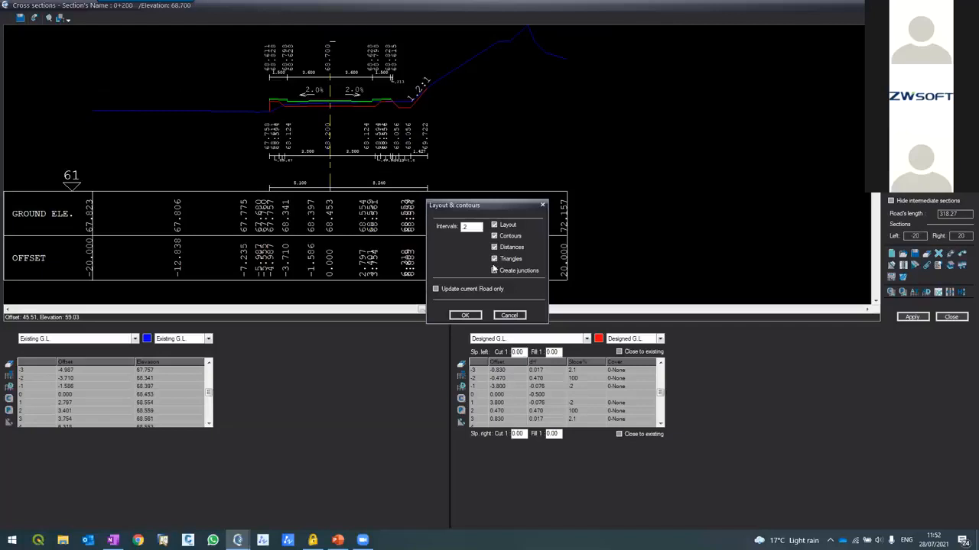
pyautogui.click(463, 316)
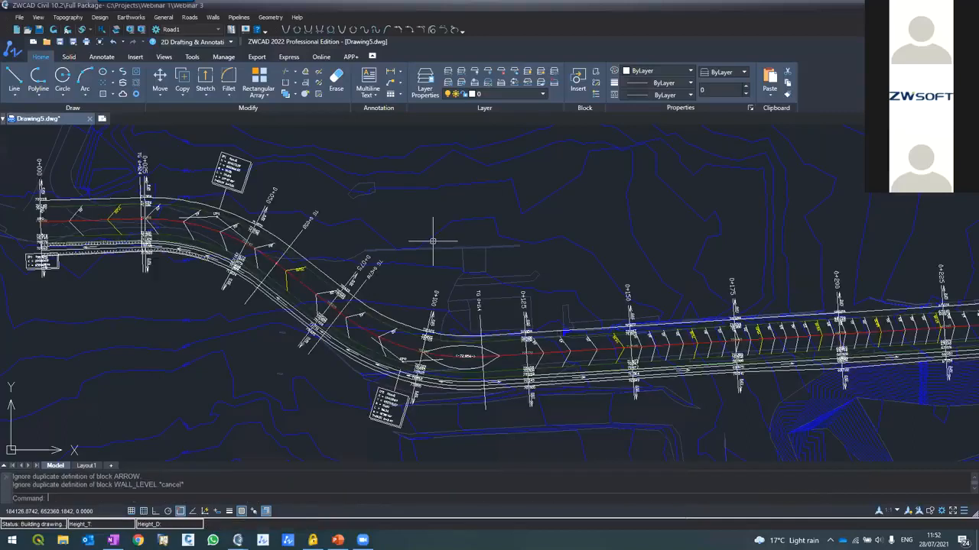
# Examine the road plan between 0+100 and 0+225, including elevation labels, design contours, slope arrows and the ditch lines.
pyautogui.scroll(4, 268, 266)
pyautogui.scroll(-2, 295, 197)
pyautogui.scroll(2, 453, 300)
pyautogui.scroll(-2, 325, 267)
pyautogui.scroll(4, 508, 267)
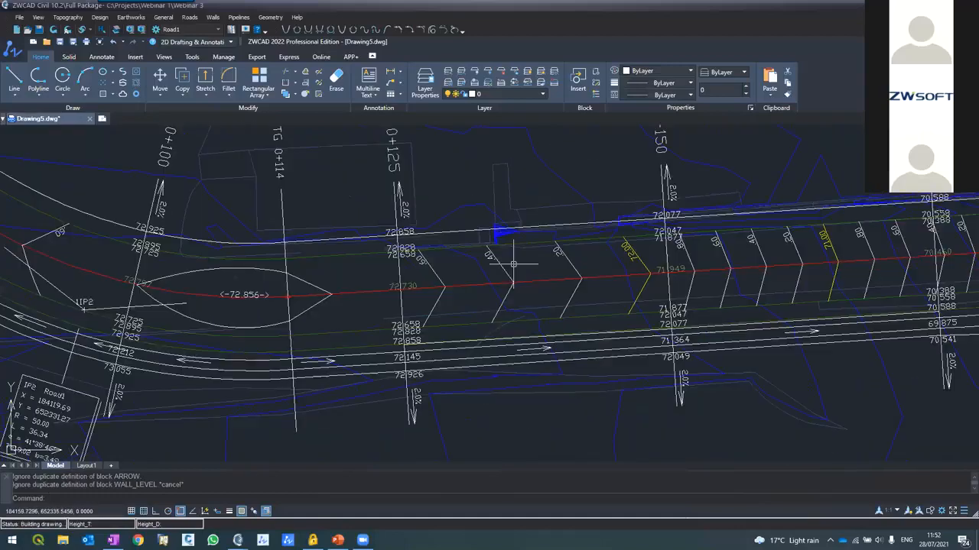
pyautogui.scroll(-3, 516, 233)
pyautogui.scroll(4, 608, 248)
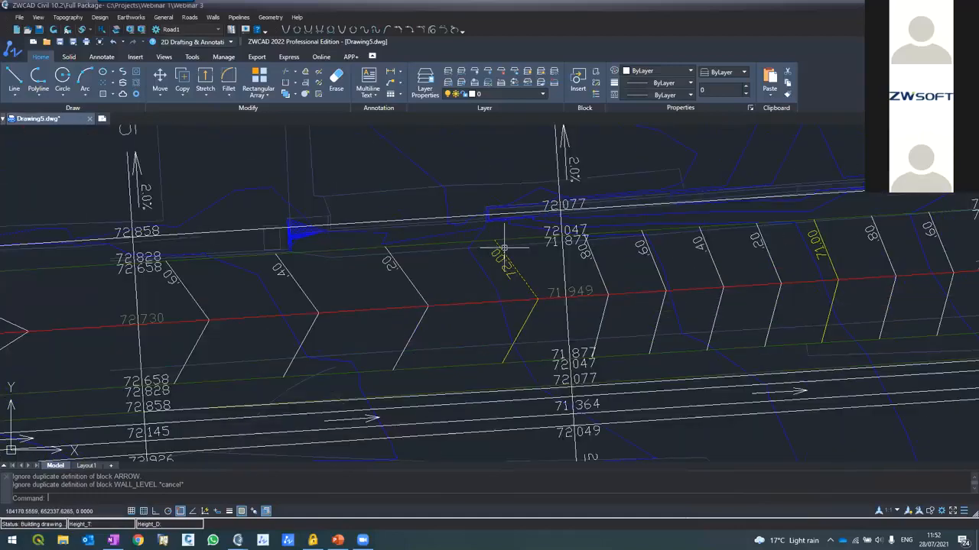
pyautogui.scroll(-4, 495, 267)
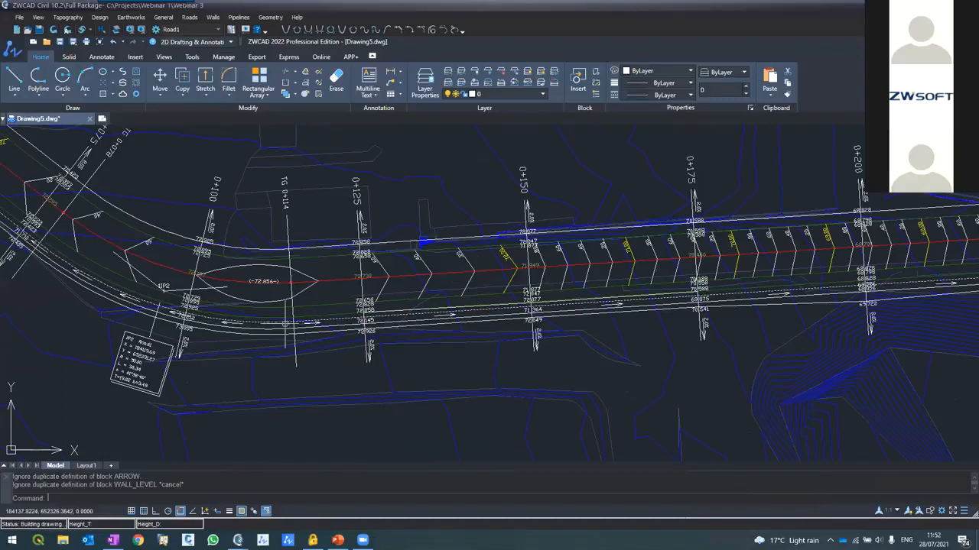
pyautogui.scroll(3, 531, 310)
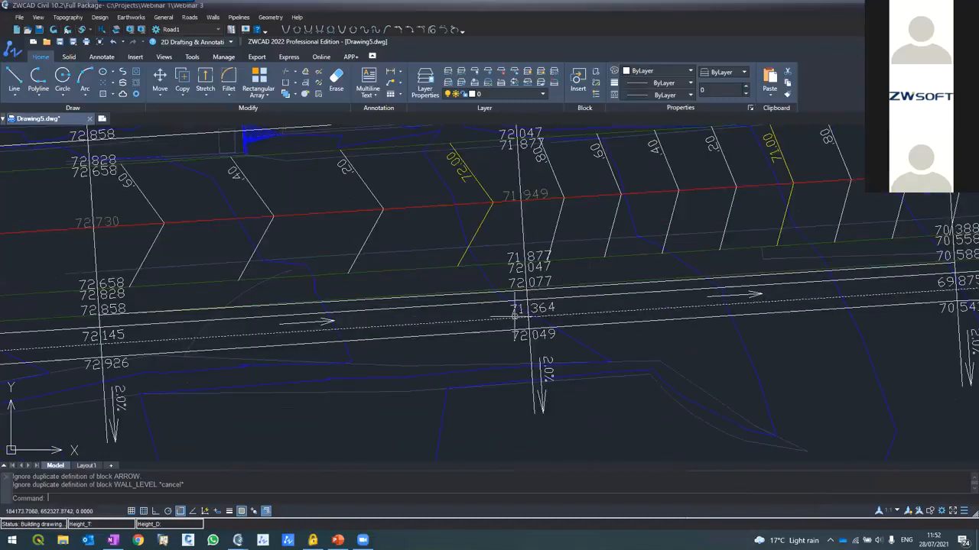
pyautogui.scroll(-4, 493, 289)
pyautogui.scroll(-2, 492, 285)
pyautogui.scroll(6, 497, 298)
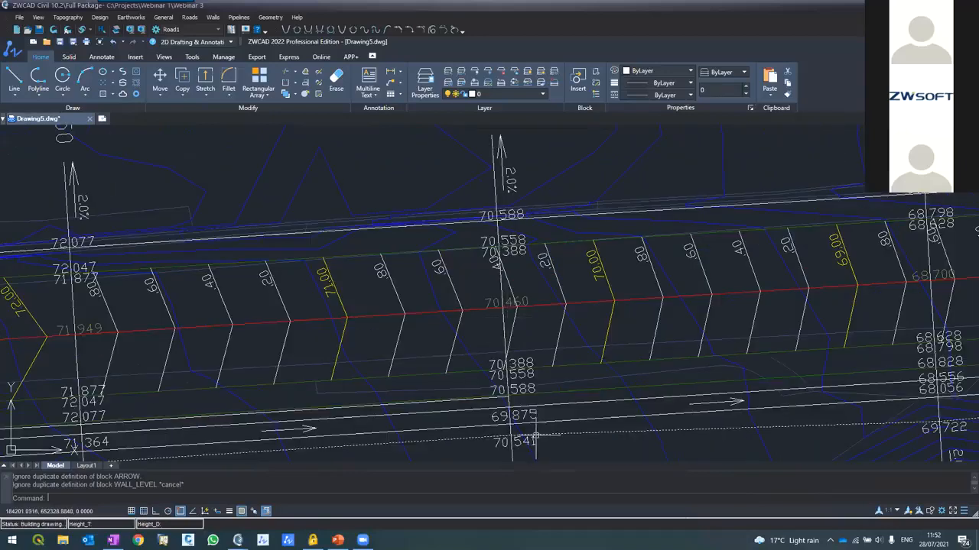
pyautogui.scroll(-4, 515, 416)
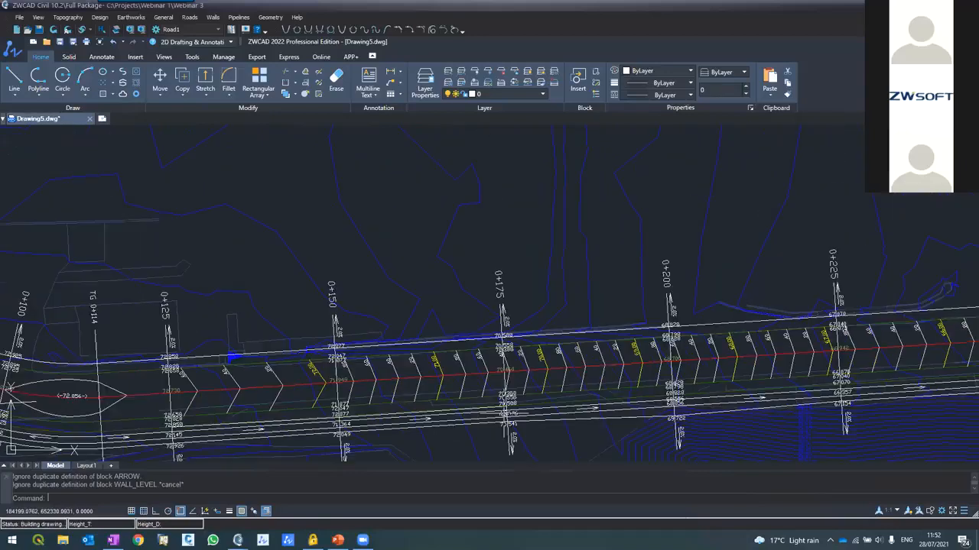
pyautogui.scroll(3, 625, 409)
pyautogui.scroll(2, 625, 409)
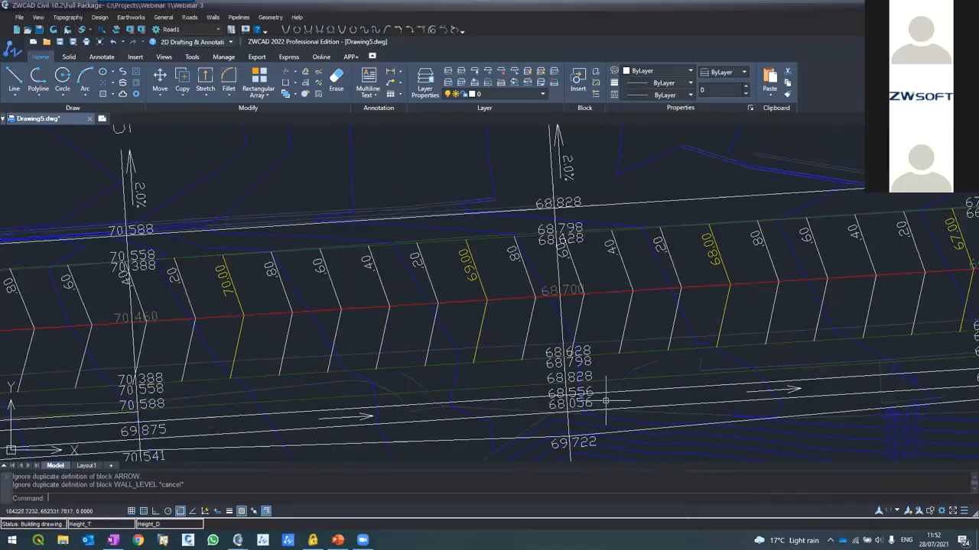
# Return to the Cross sections window and divide all sections into paper-space frames at 1:100, choosing the paper size.
pyautogui.moveTo(238, 540)
pyautogui.click(261, 508)
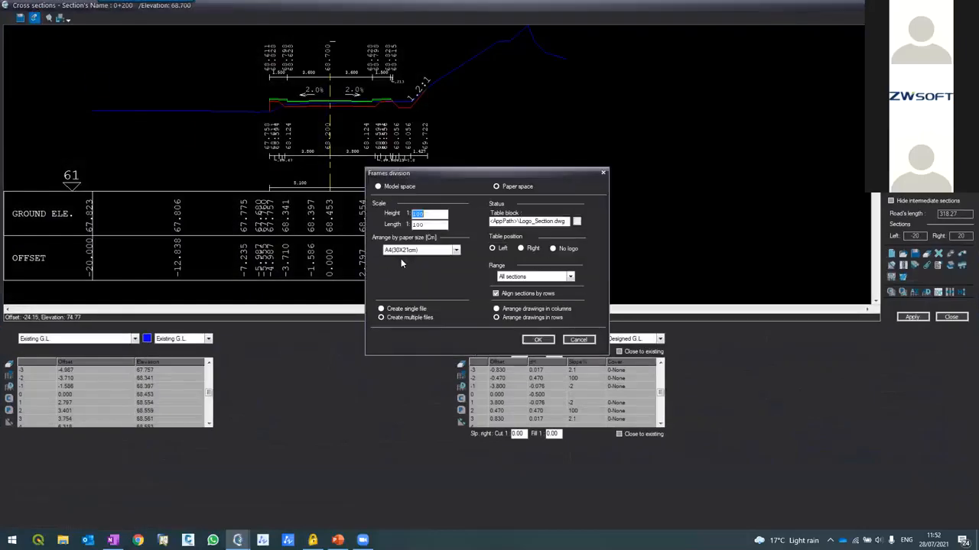
pyautogui.click(413, 250)
pyautogui.click(396, 292)
pyautogui.click(538, 339)
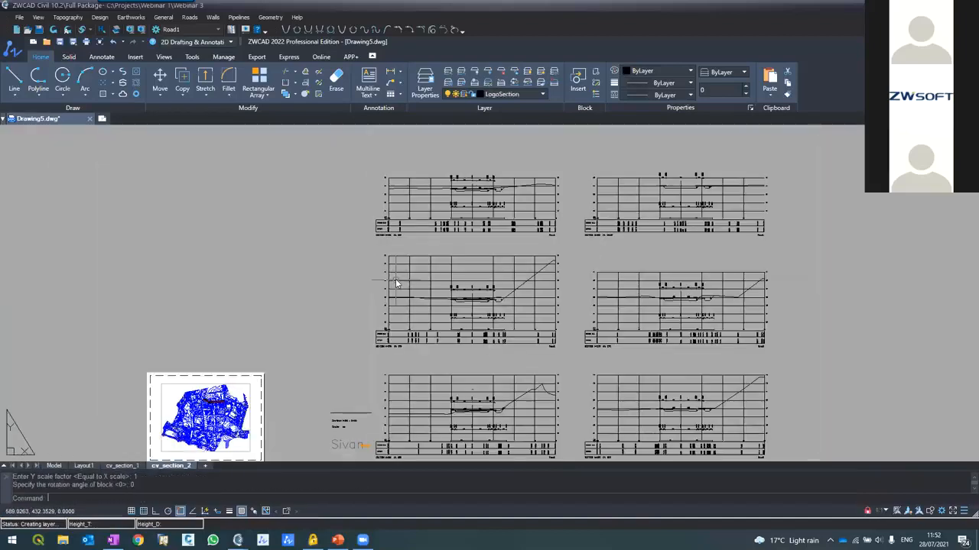
# Compare the section drawings on the cv_section_1 and cv_section_2 layouts, ending on cv_section_1.
pyautogui.click(121, 467)
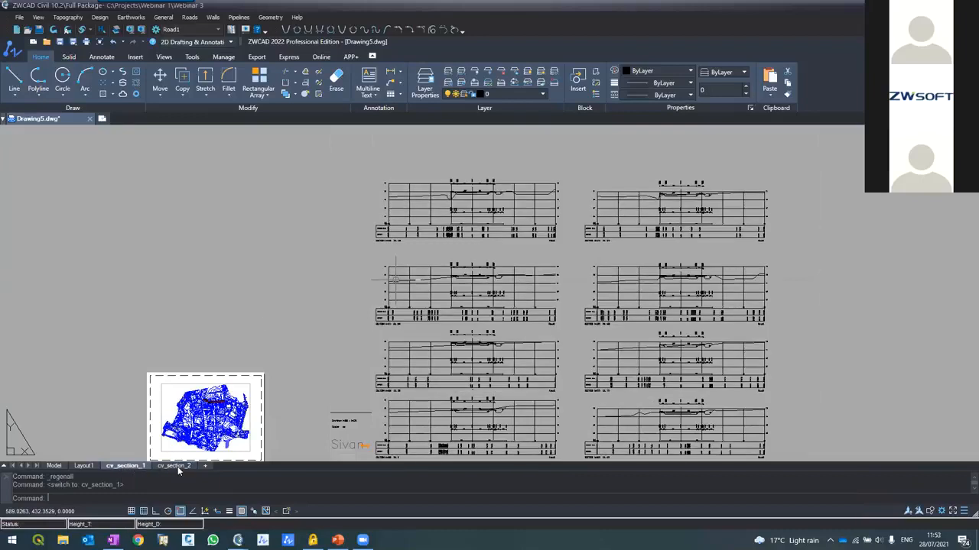
pyautogui.click(174, 467)
pyautogui.click(123, 468)
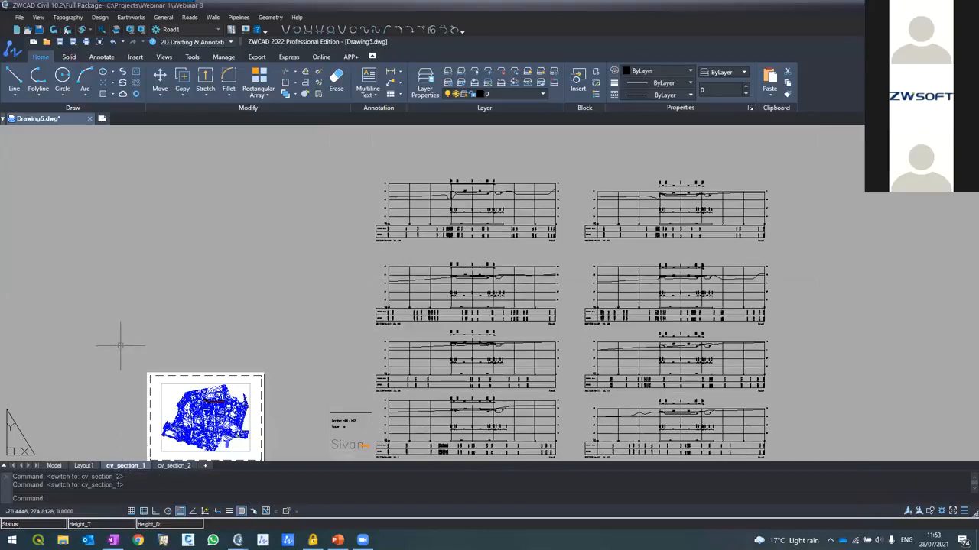
# Apply the Bullzip PDF Printer plot setup with A0 landscape paper to the cv_section_1 layout without plotting.
pyautogui.write('plot')
pyautogui.press('Return')
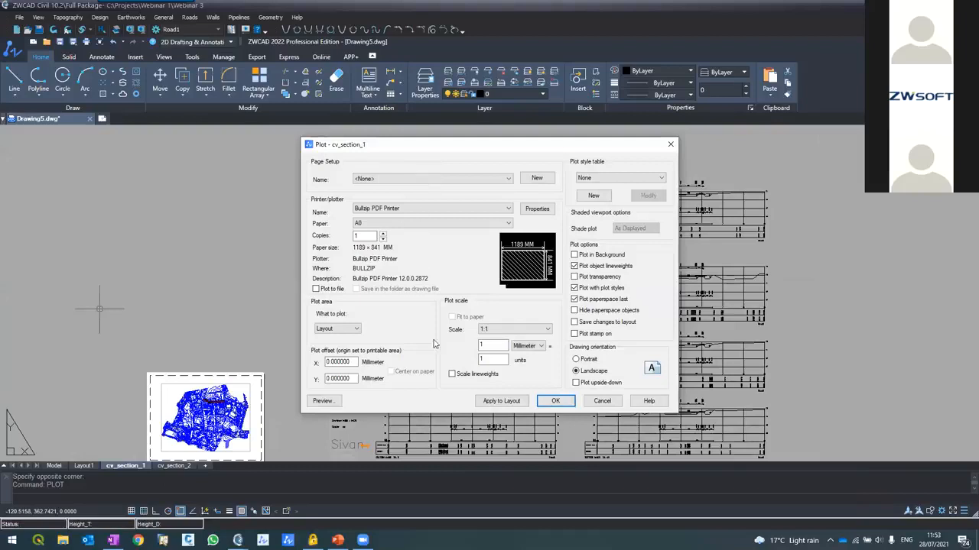
pyautogui.click(501, 401)
pyautogui.click(603, 400)
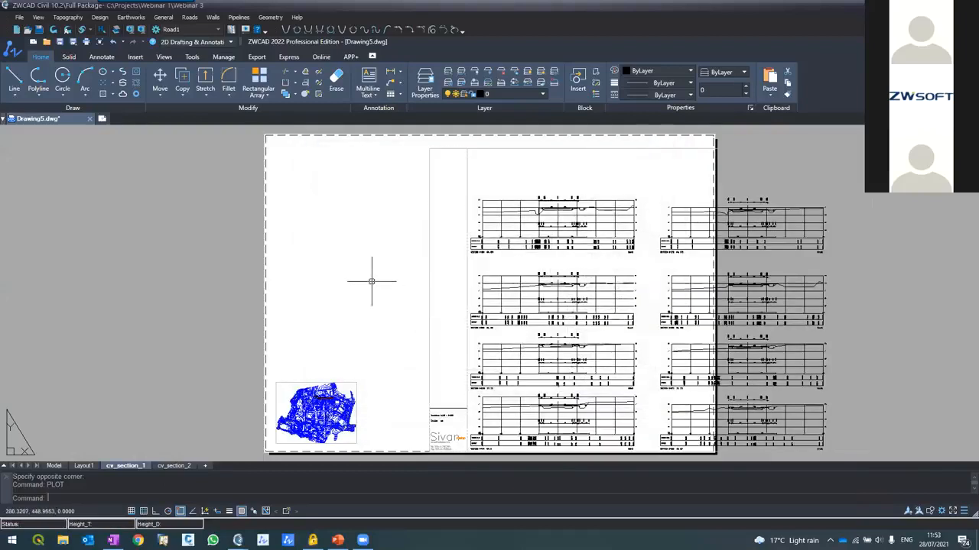
# Set the colour of the layer holding the cross-section grid lines to blue, index colour 5.
pyautogui.scroll(5, 466, 193)
pyautogui.scroll(-8, 474, 175)
pyautogui.scroll(8, 470, 299)
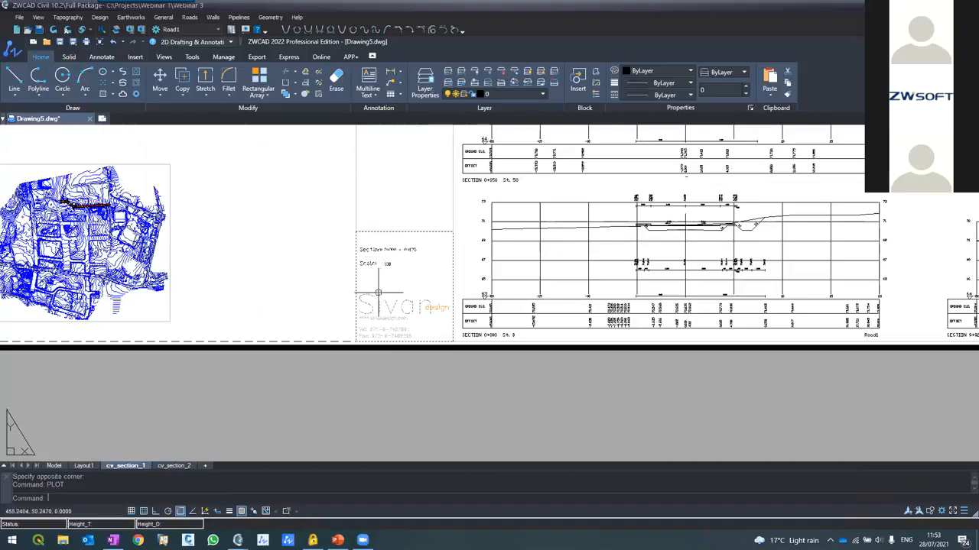
pyautogui.scroll(-5, 309, 305)
pyautogui.scroll(4, 381, 274)
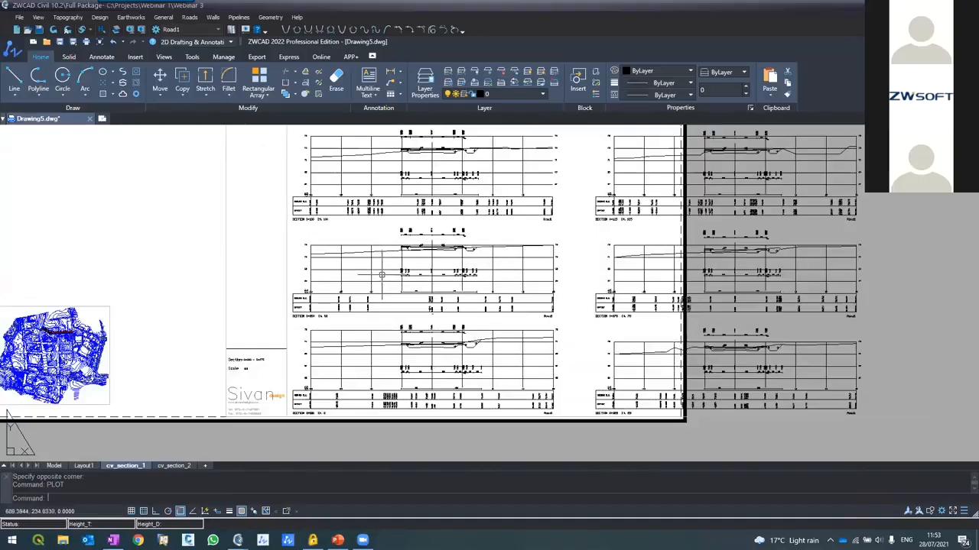
pyautogui.scroll(5, 380, 274)
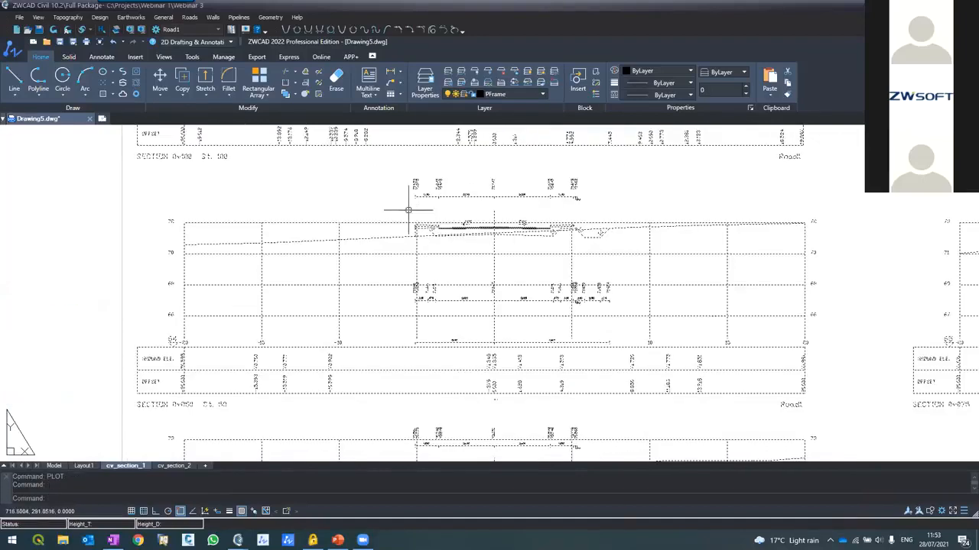
pyautogui.click(478, 94)
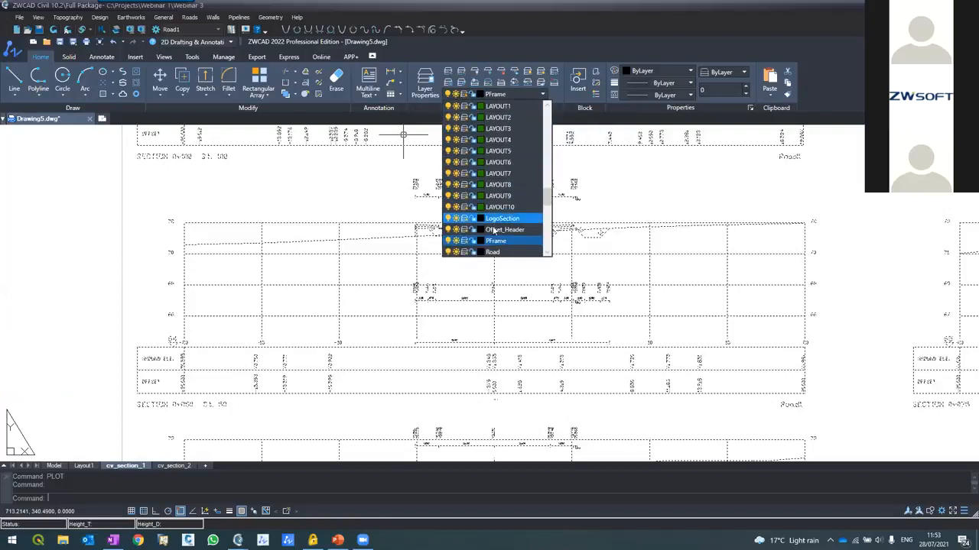
pyautogui.scroll(3, 491, 178)
pyautogui.click(479, 119)
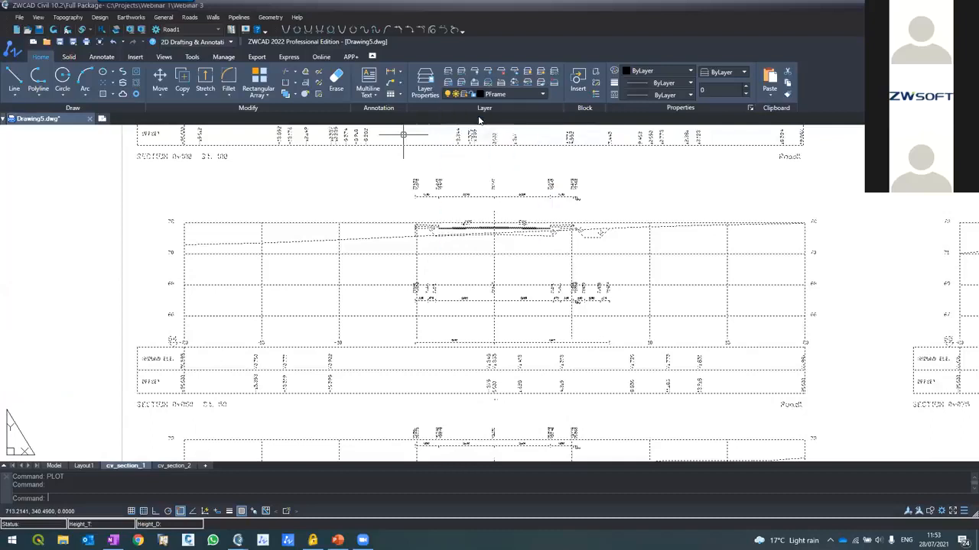
pyautogui.click(429, 307)
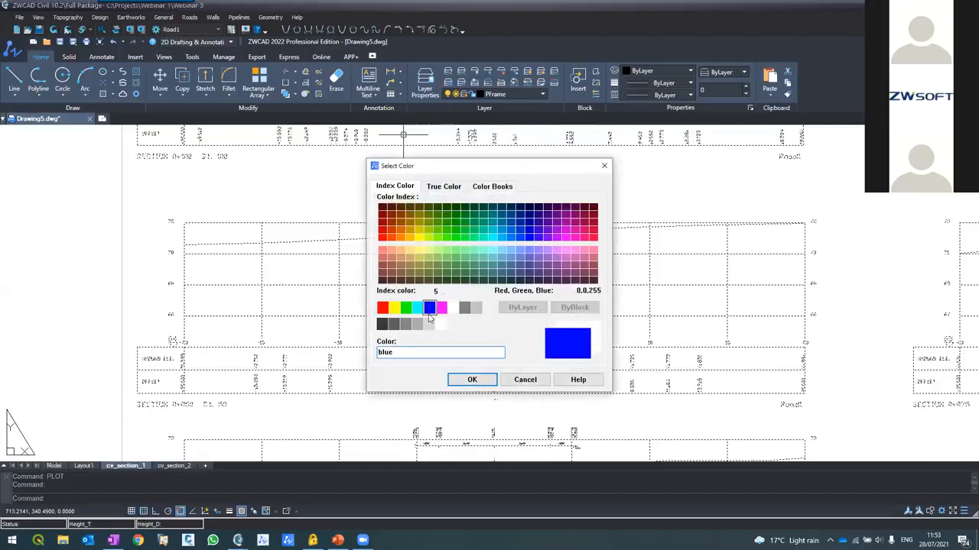
pyautogui.click(468, 380)
pyautogui.press('Escape')
pyautogui.press('Escape')
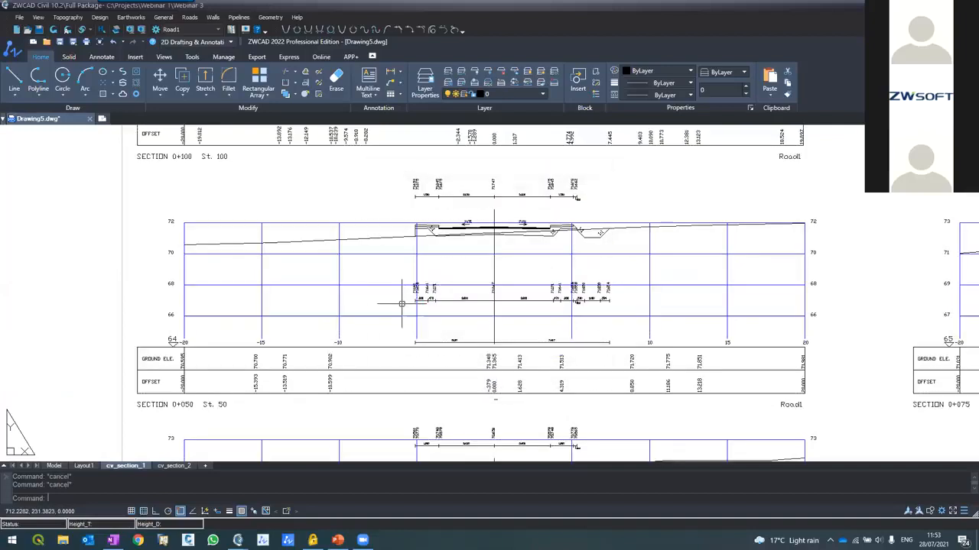
# Check the whole cv_section_1 sheet and switch back to model space.
pyautogui.scroll(-5, 401, 303)
pyautogui.scroll(1, 349, 277)
pyautogui.scroll(-2, 348, 278)
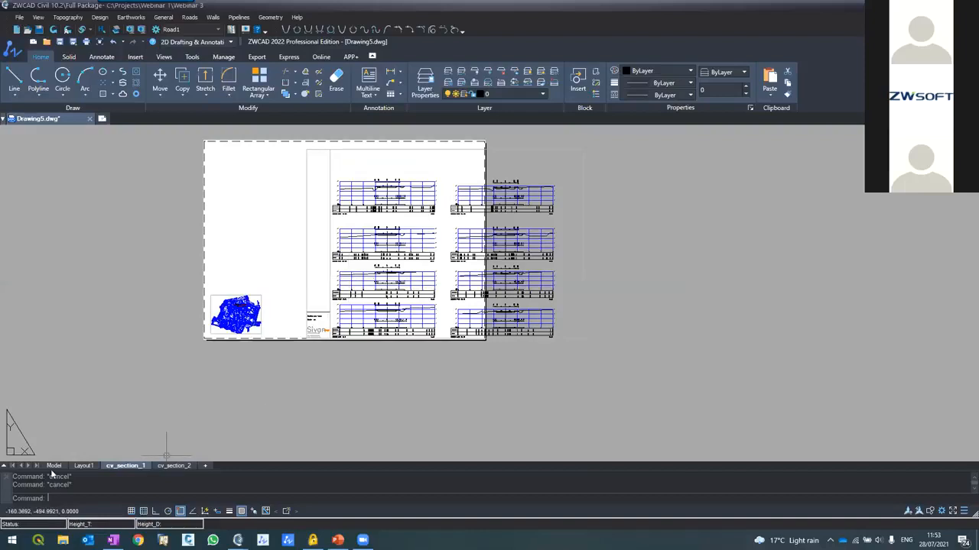
pyautogui.click(83, 465)
pyautogui.click(54, 466)
# Return to the Cross sections window, review the sections from 0+200 back to 0+050, and close the window at 0+100.
pyautogui.moveTo(238, 539)
pyautogui.click(251, 492)
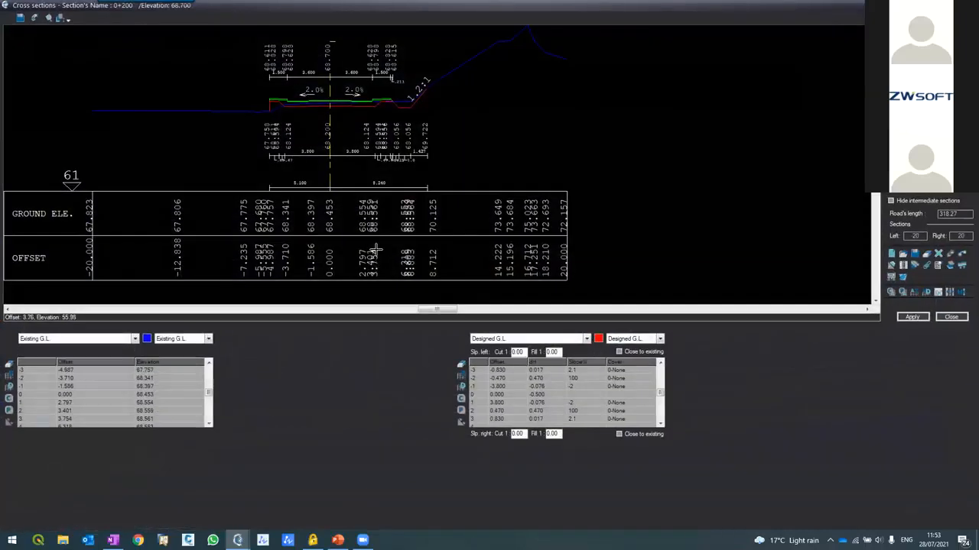
pyautogui.press('Up')
pyautogui.press('Up')
pyautogui.press('Up')
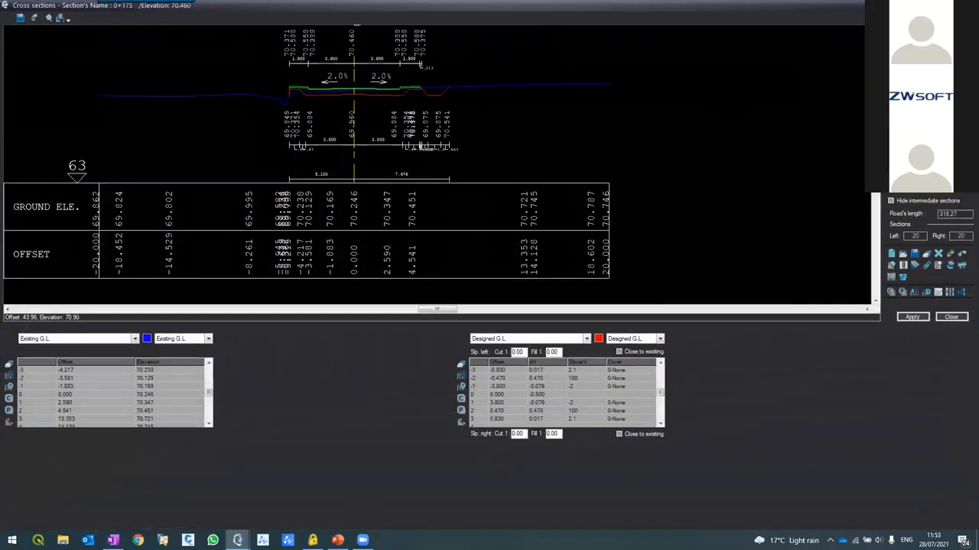
pyautogui.press('Up')
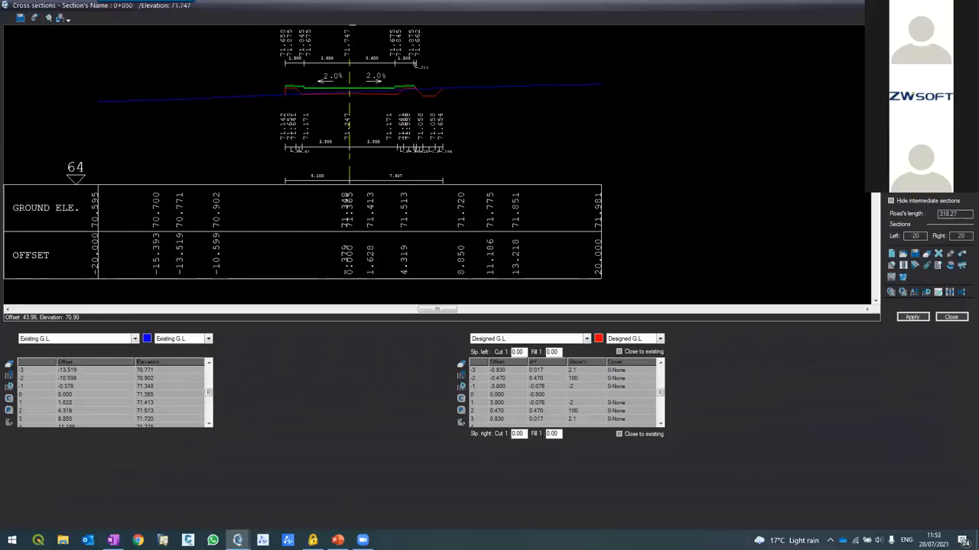
pyautogui.press('Down')
pyautogui.click(949, 318)
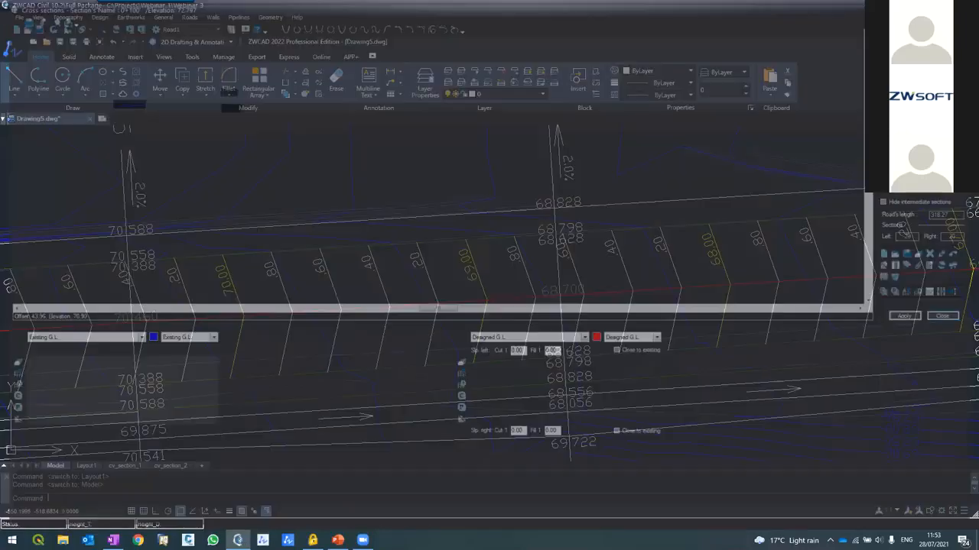
# Examine the road plan from 0+225 back to the start at 0+000, including embankment hatching, ditch flow arrows and elevations.
pyautogui.scroll(-4, 573, 191)
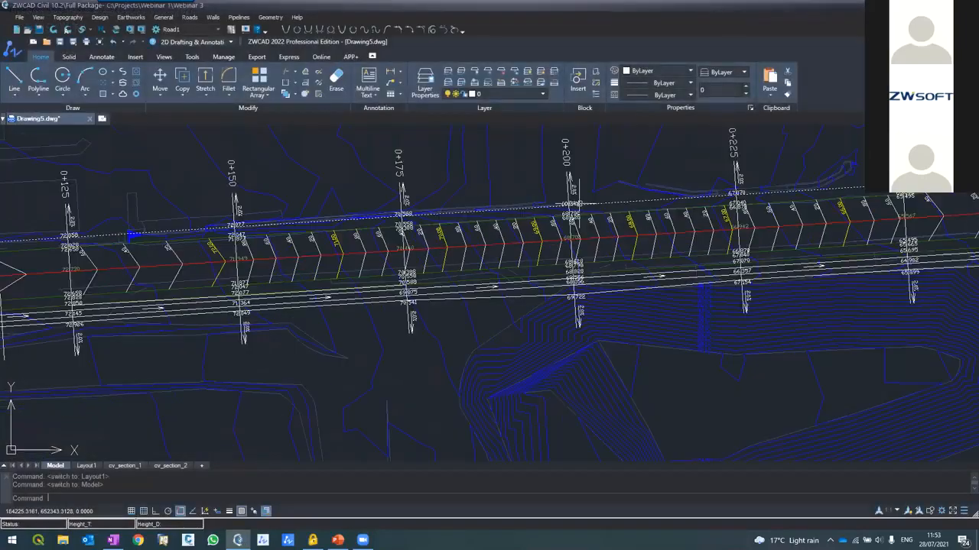
pyautogui.scroll(-2, 190, 174)
pyautogui.scroll(5, 183, 169)
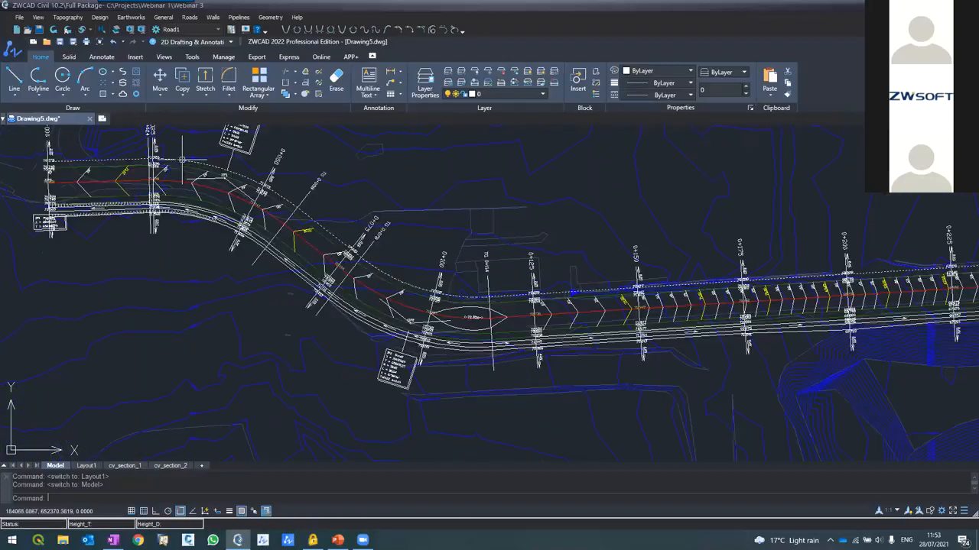
pyautogui.scroll(-3, 184, 164)
pyautogui.scroll(-3, 184, 165)
pyautogui.scroll(5, 184, 168)
pyautogui.scroll(2, 36, 160)
pyautogui.scroll(-3, 35, 160)
pyautogui.scroll(5, 50, 168)
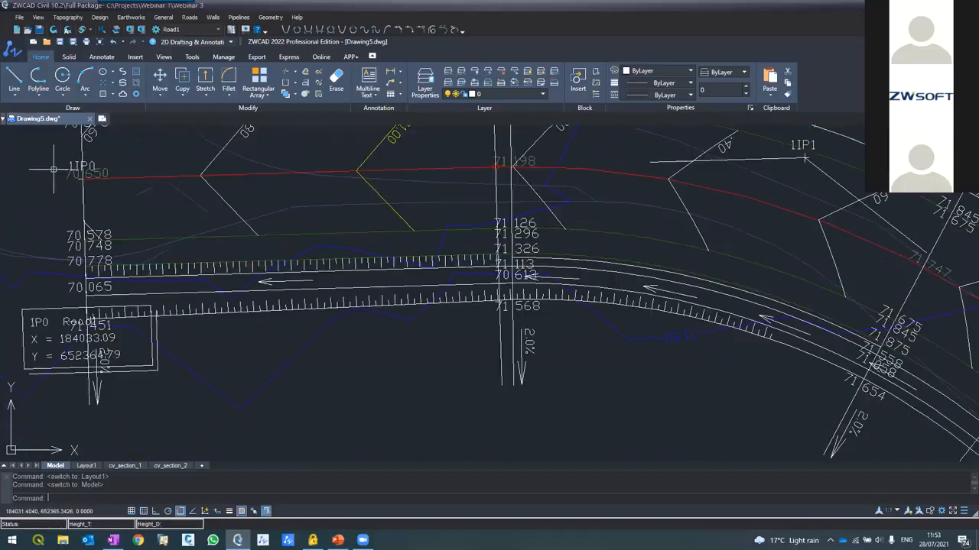
pyautogui.scroll(1, 55, 169)
pyautogui.scroll(-5, 76, 179)
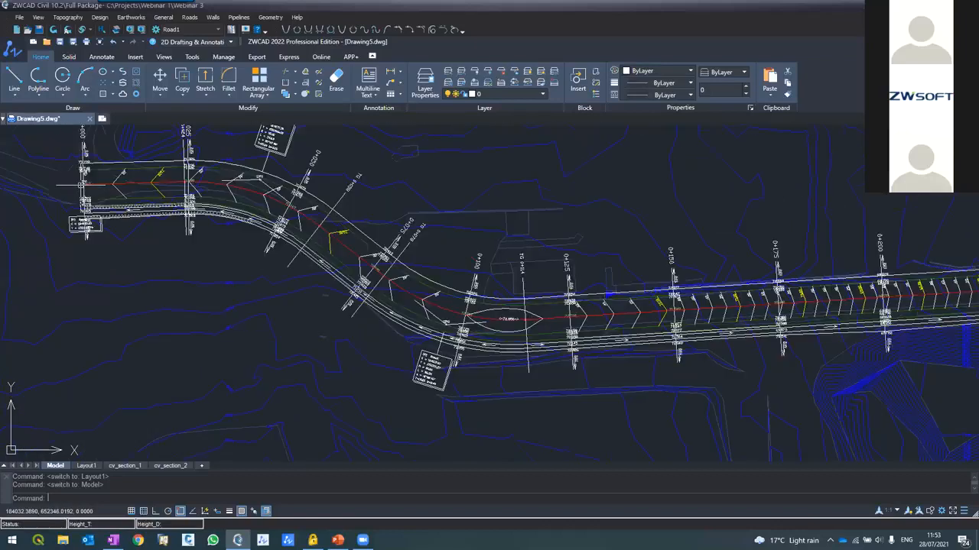
pyautogui.scroll(5, 81, 182)
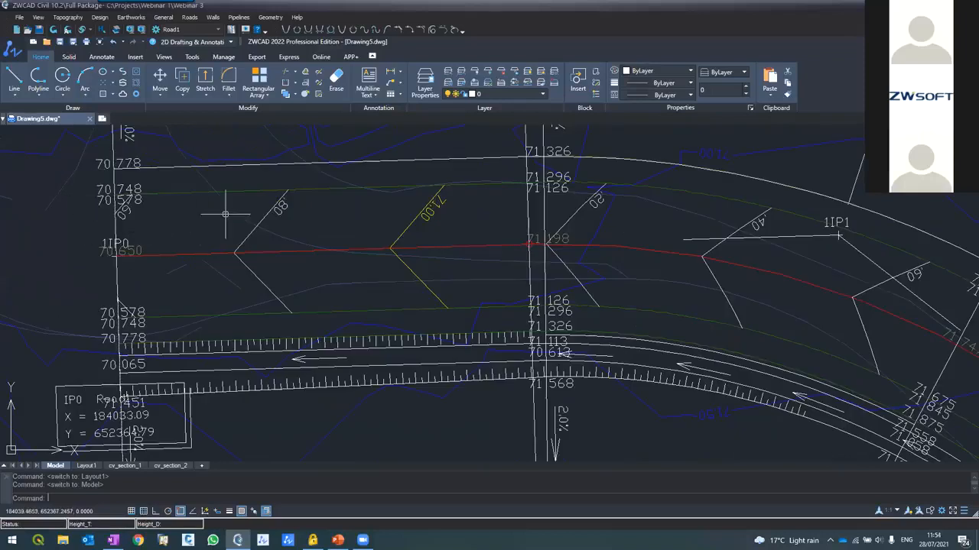
pyautogui.scroll(-5, 572, 206)
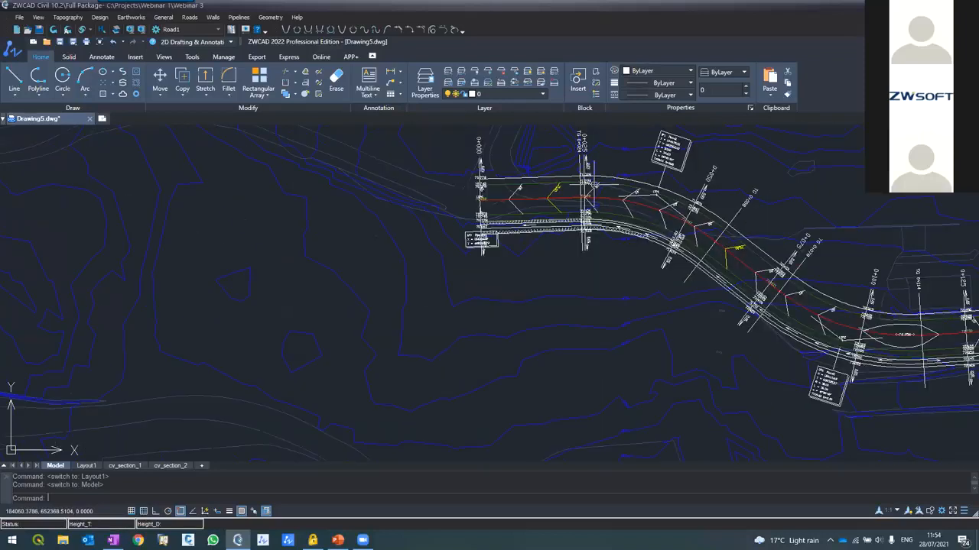
# Examine the road plan from the 0+000 start to the 0+318 end, along with the surrounding contours and connecting roads.
pyautogui.scroll(-3, 656, 264)
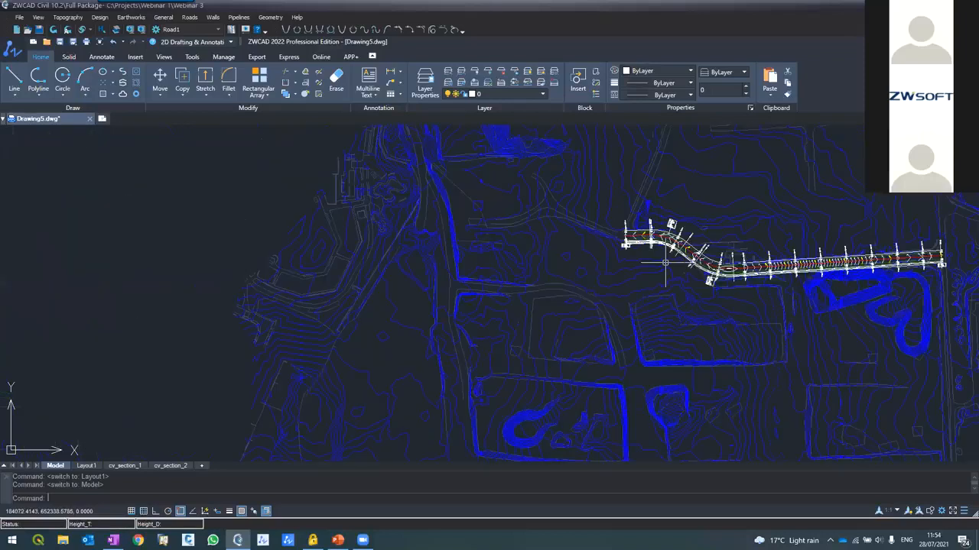
pyautogui.scroll(8, 810, 250)
pyautogui.scroll(-7, 813, 248)
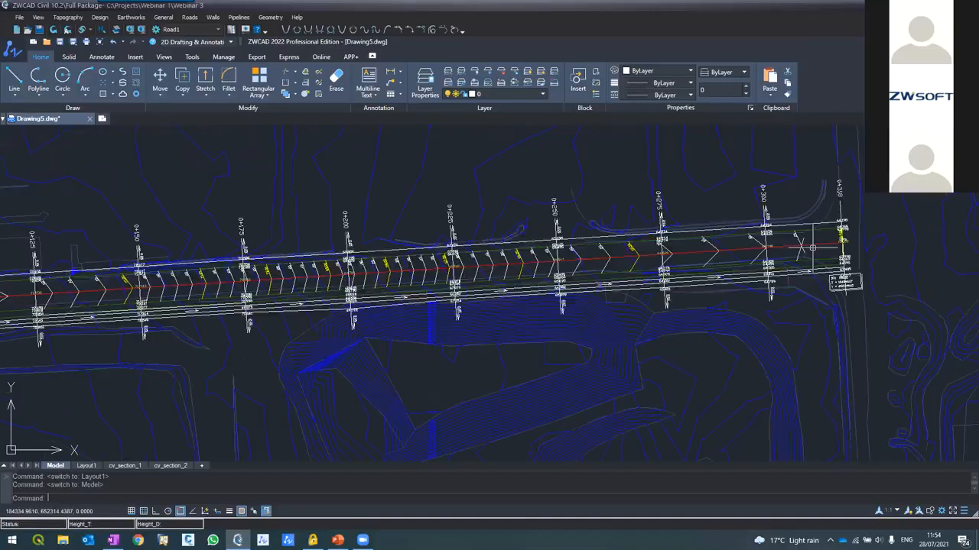
pyautogui.scroll(2, 314, 207)
pyautogui.scroll(-5, 321, 202)
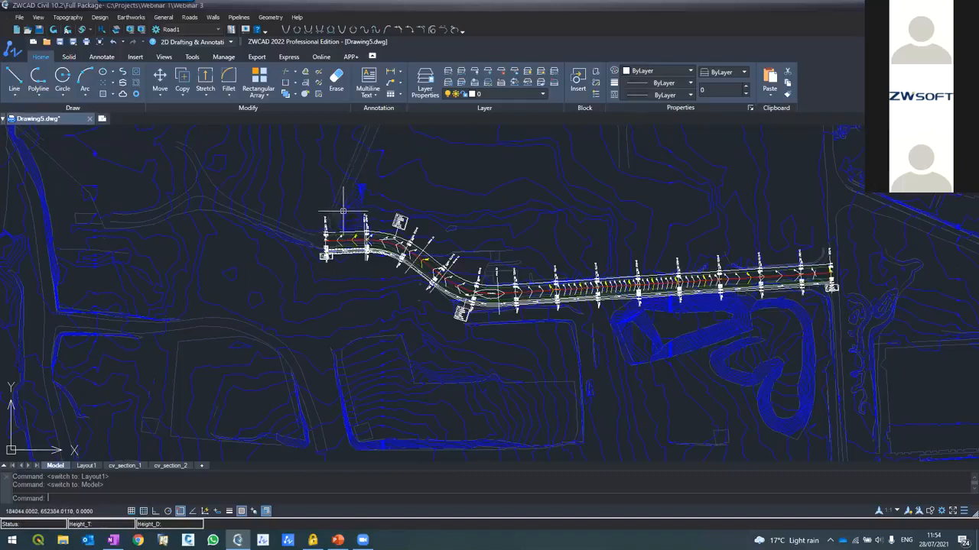
pyautogui.scroll(4, 351, 172)
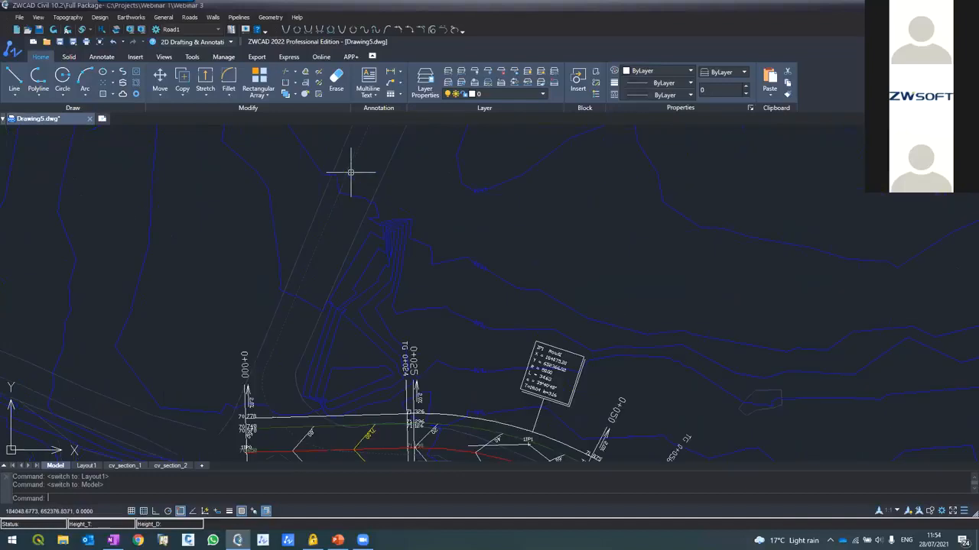
pyautogui.scroll(-6, 351, 172)
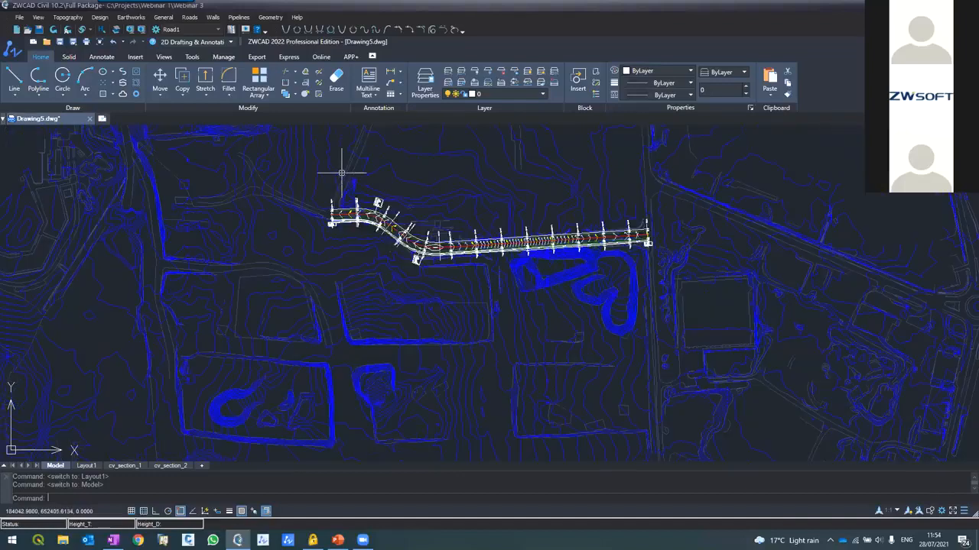
pyautogui.scroll(5, 508, 279)
pyautogui.scroll(-5, 448, 331)
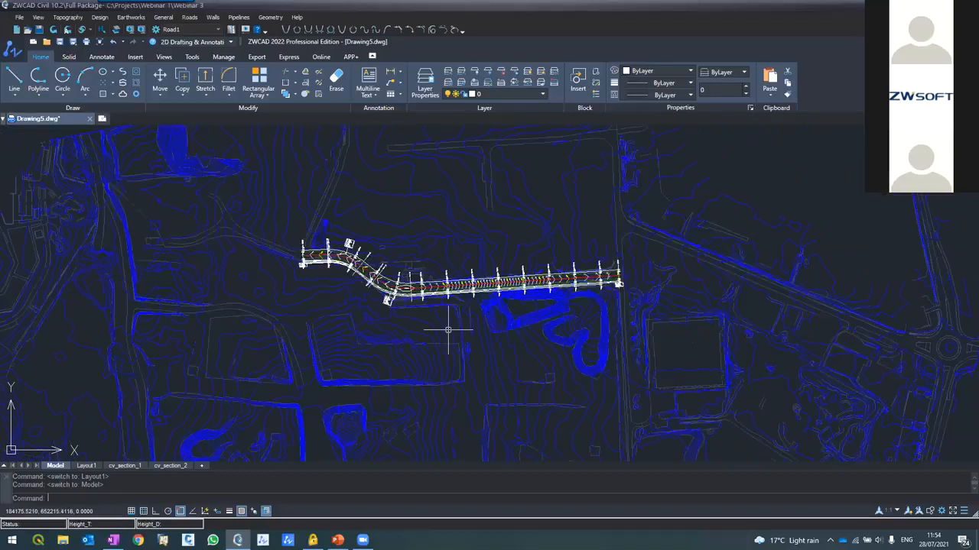
pyautogui.scroll(4, 444, 358)
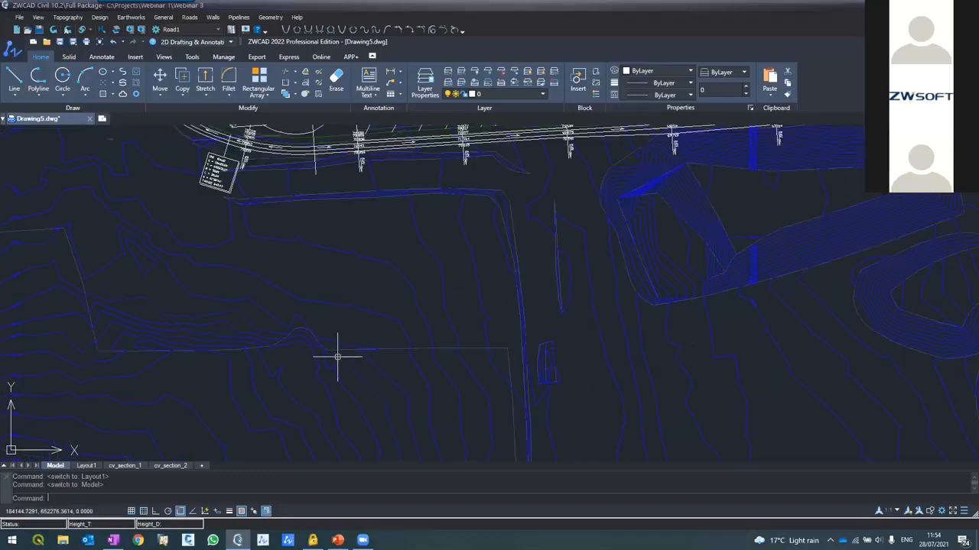
pyautogui.scroll(-4, 337, 359)
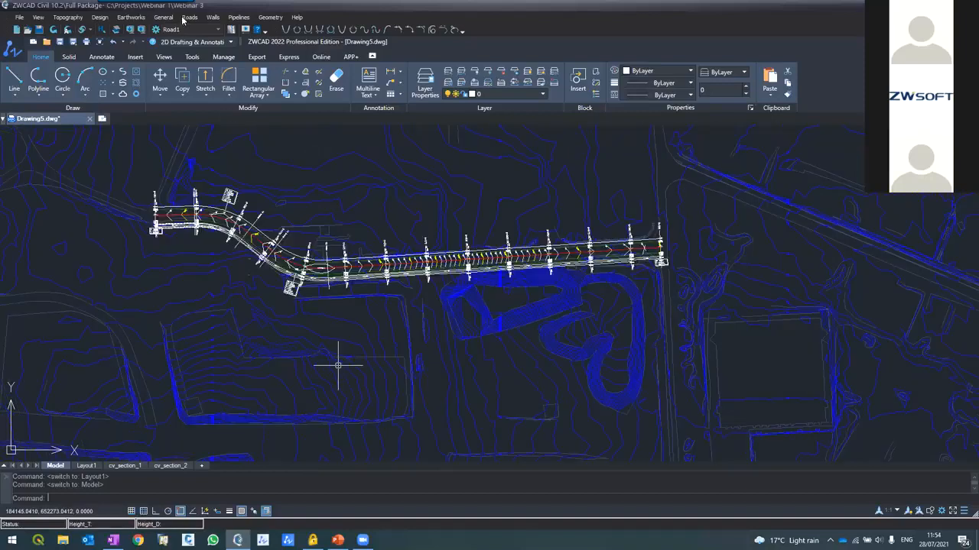
pyautogui.click(230, 17)
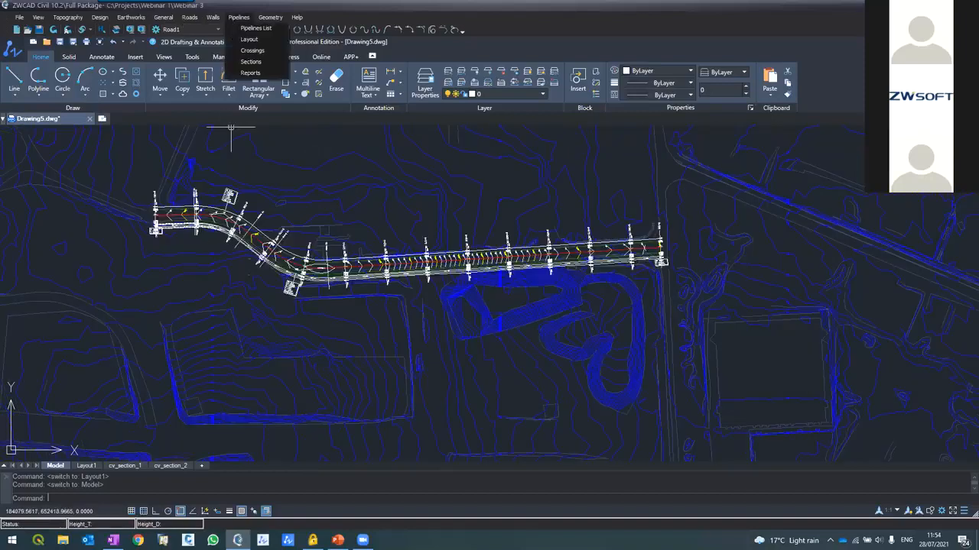
pyautogui.click(190, 247)
# Create a new layer named SW and make it the current layer.
pyautogui.write('la')
pyautogui.press('Return')
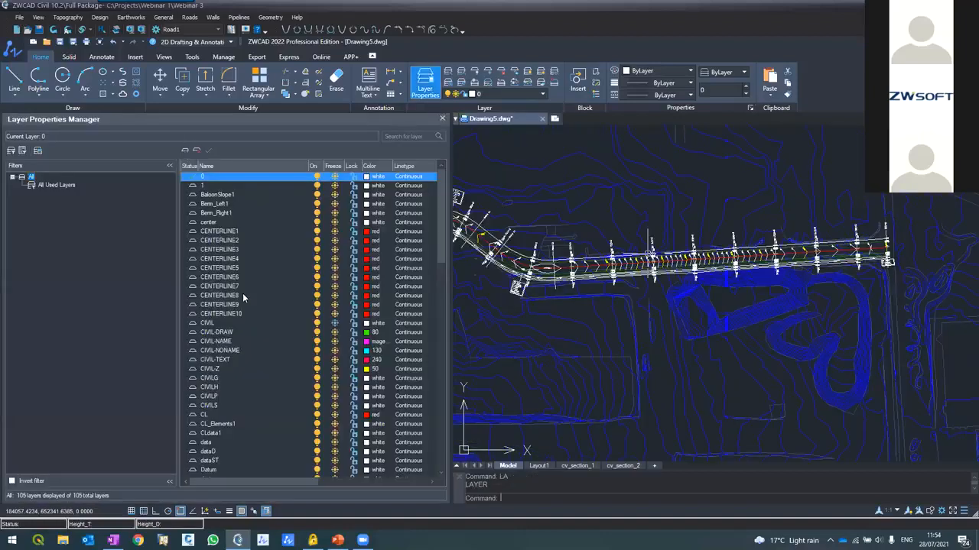
pyautogui.hotkey('alt', 'n')
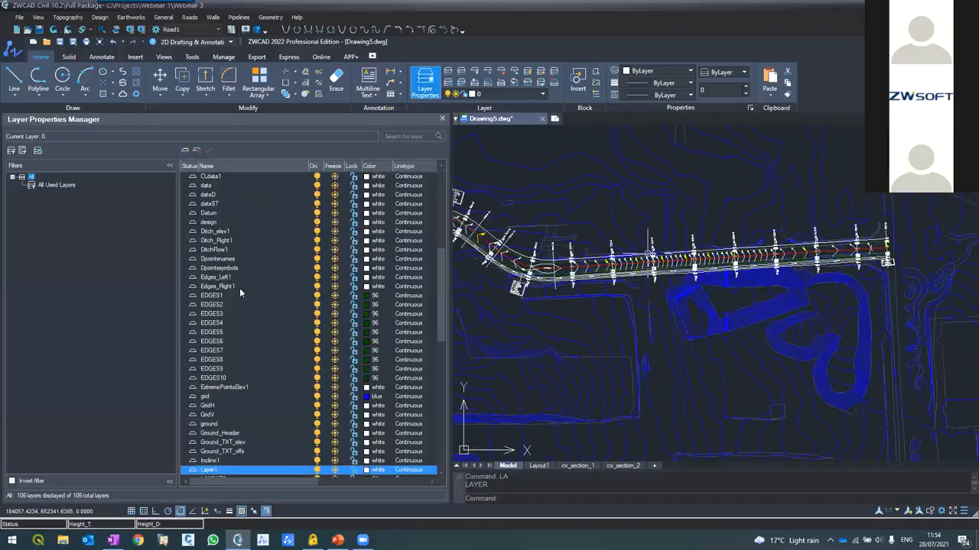
pyautogui.rightClick(211, 474)
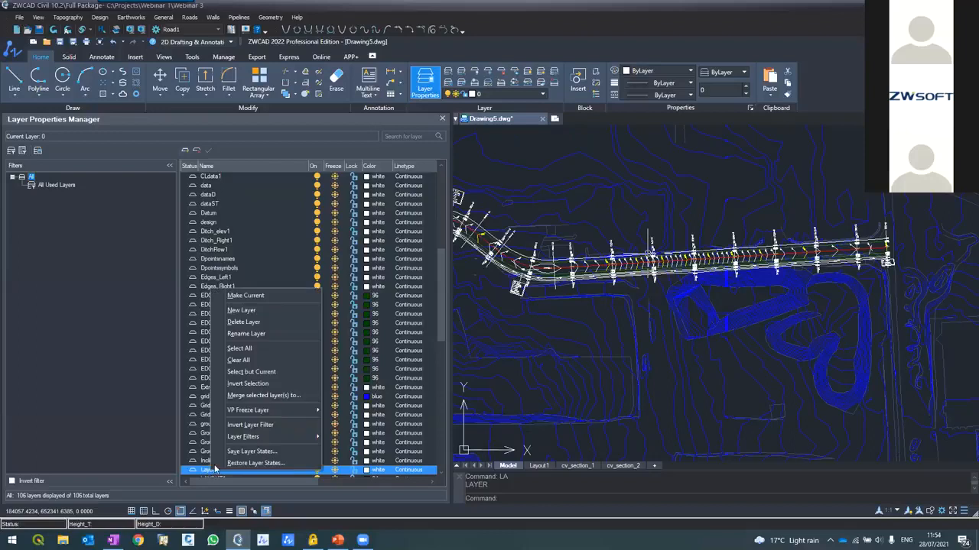
pyautogui.click(232, 334)
pyautogui.write('pad')
pyautogui.press('Return')
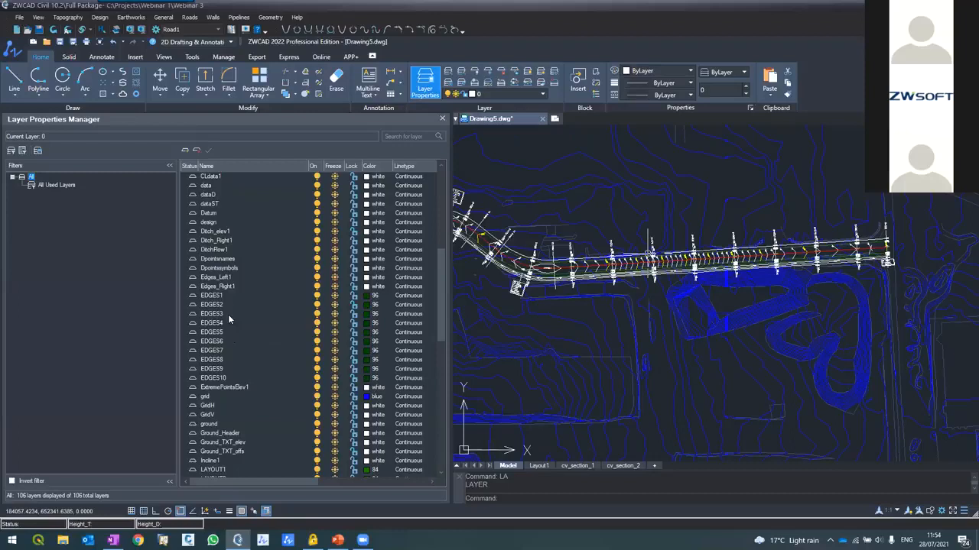
pyautogui.click(212, 151)
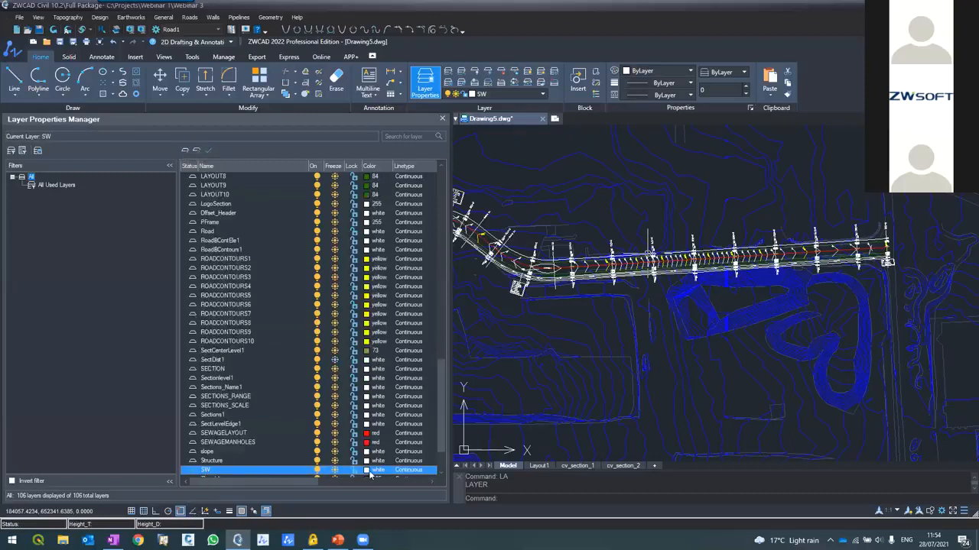
# Set the SW layer's colour to red and close the layer manager.
pyautogui.click(368, 470)
pyautogui.click(382, 308)
pyautogui.click(472, 380)
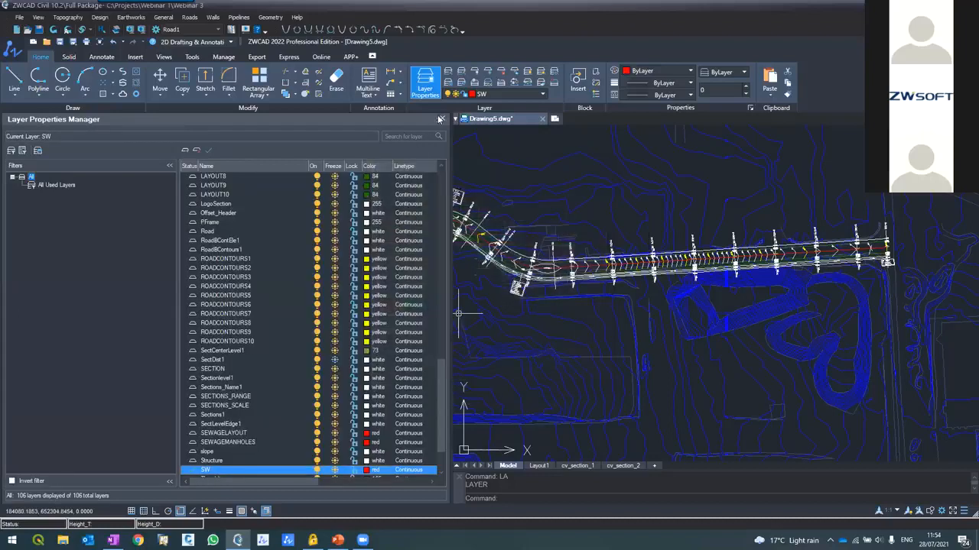
pyautogui.click(442, 118)
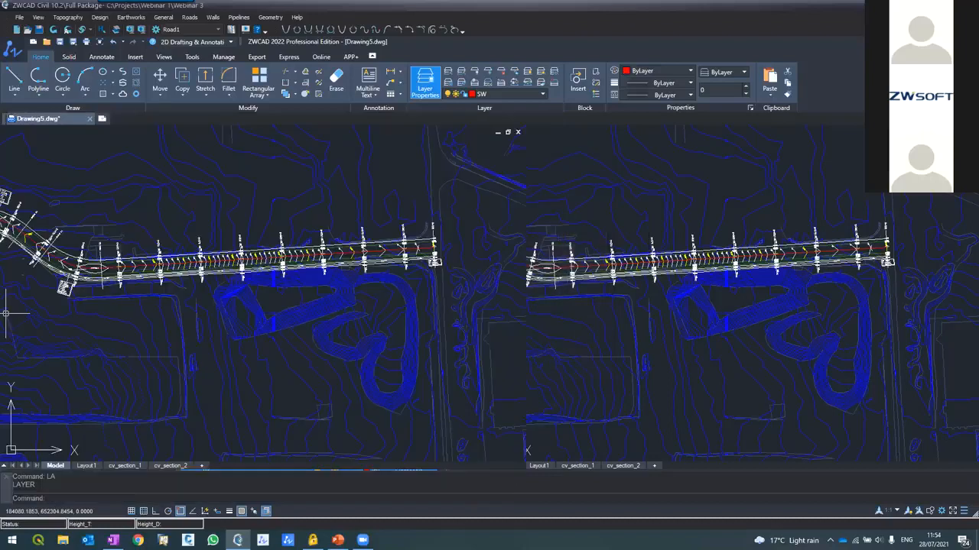
# Start a polyline beside the road centreline near 0+000 and, with object snap off, run its first segment just past 0+025.
pyautogui.scroll(5, 180, 233)
pyautogui.scroll(2, 209, 236)
pyautogui.write('pl')
pyautogui.press('Return')
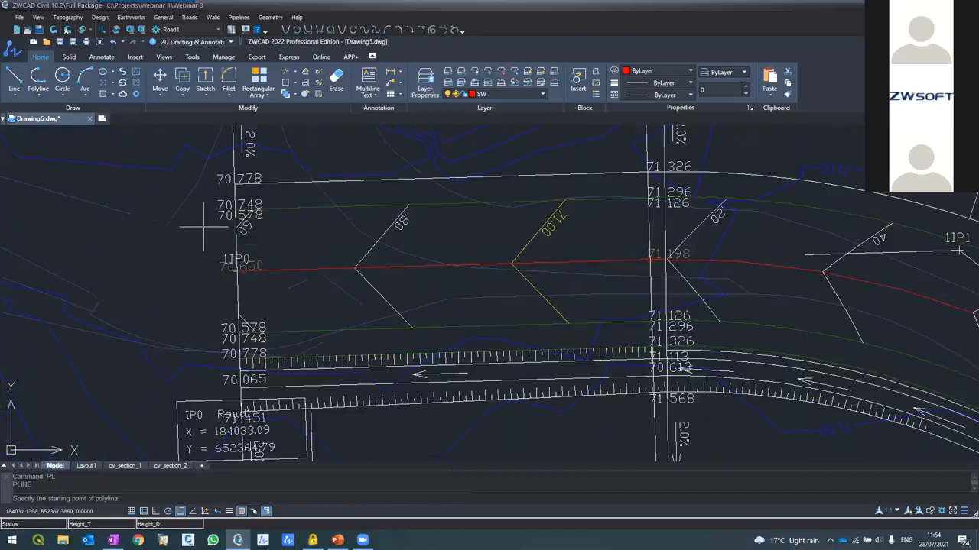
pyautogui.click(263, 225)
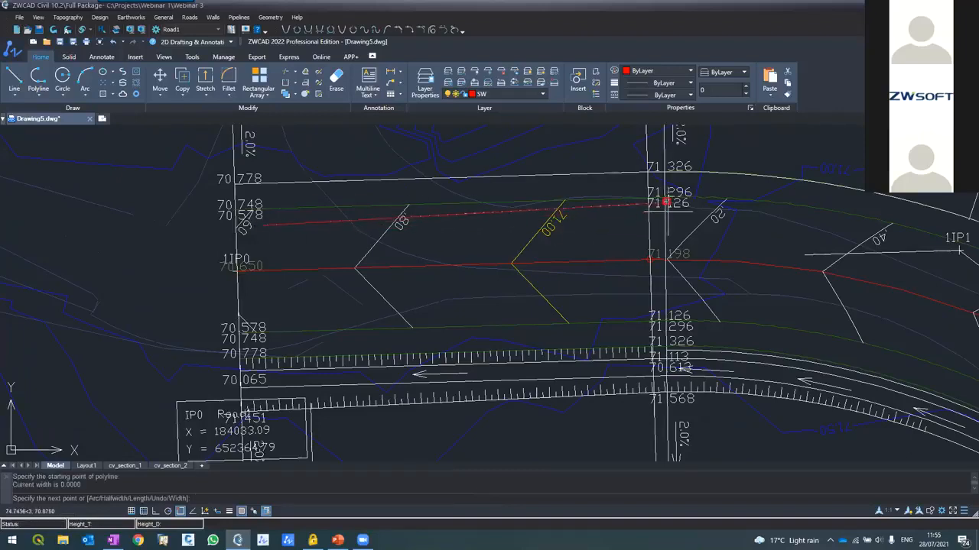
pyautogui.click(181, 511)
pyautogui.click(748, 224)
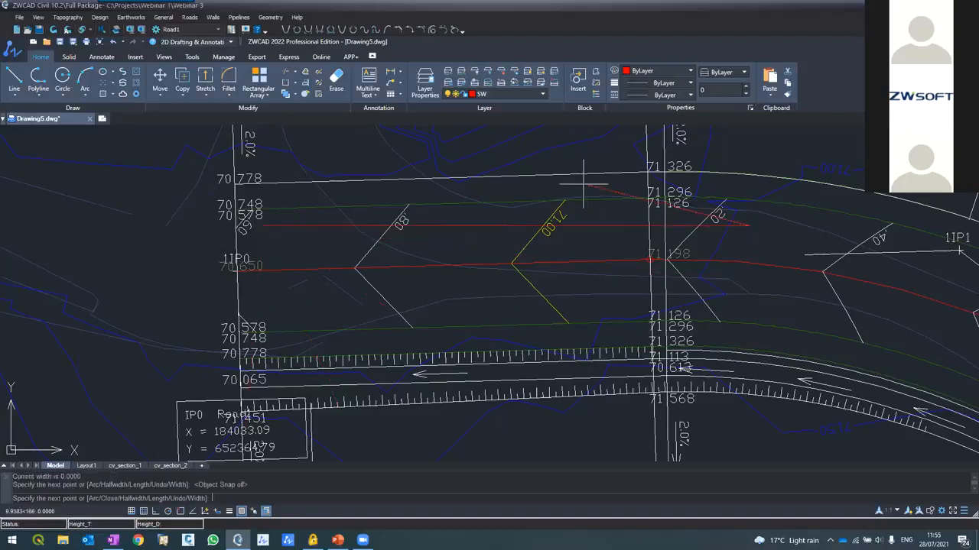
# Continue the polyline beside the centreline through the road's bends to just past 0+100.
pyautogui.scroll(-5, 584, 184)
pyautogui.scroll(8, 751, 203)
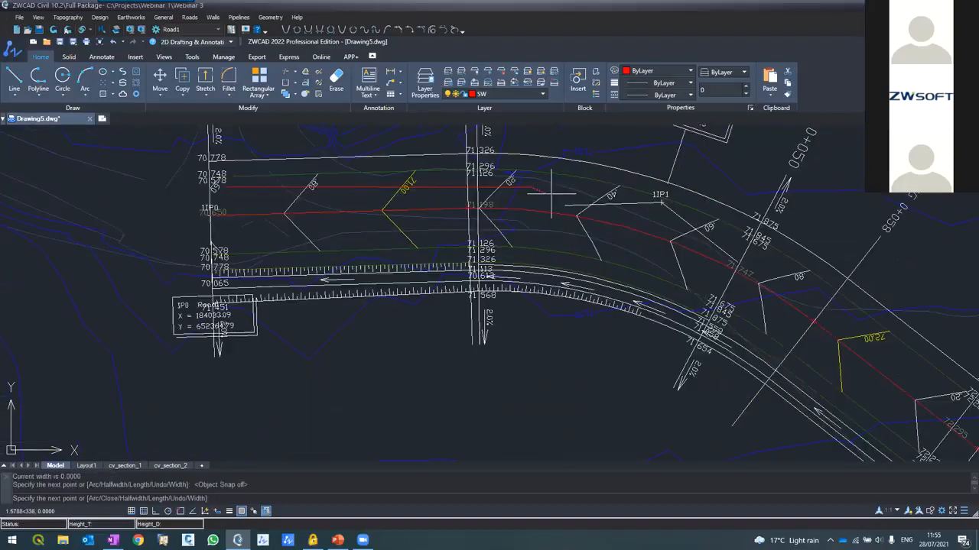
pyautogui.scroll(-2, 609, 200)
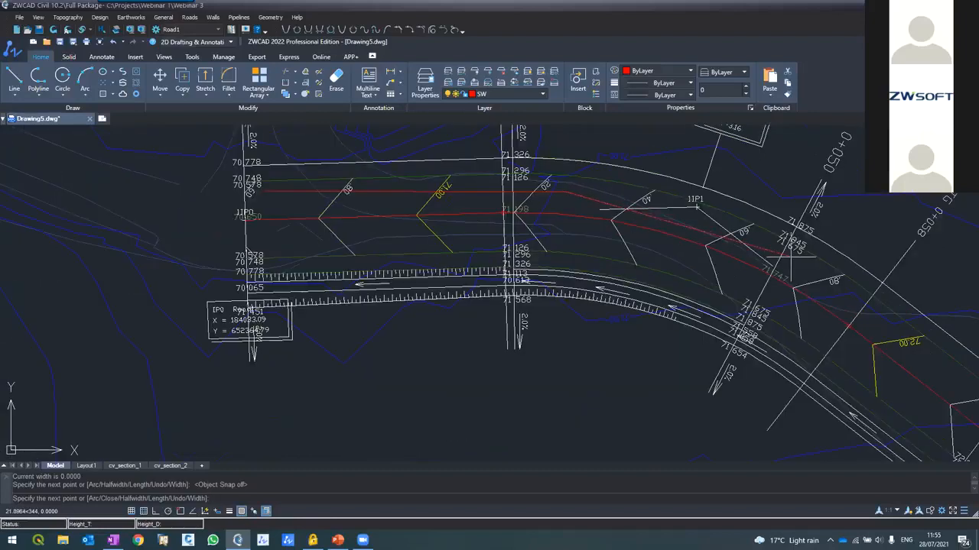
pyautogui.scroll(-6, 742, 229)
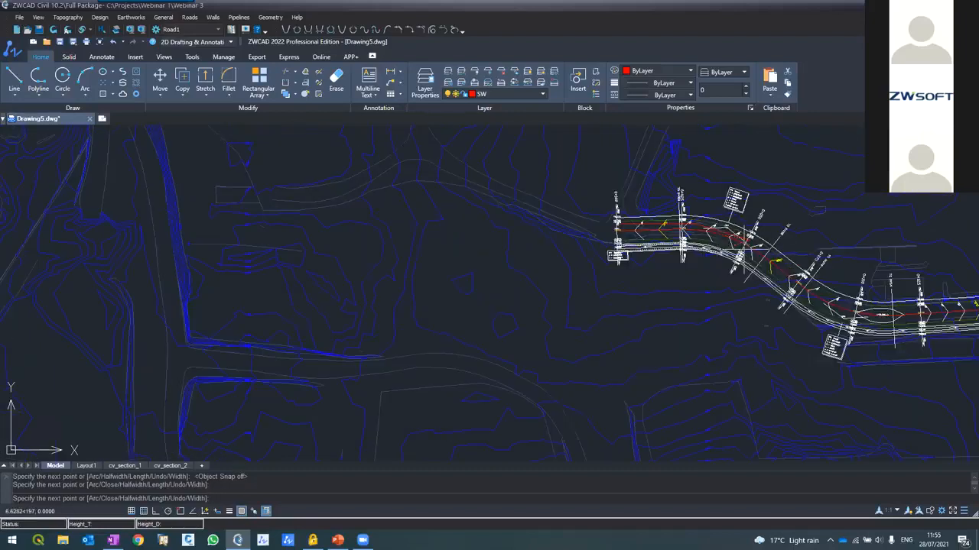
pyautogui.scroll(3, 764, 253)
pyautogui.scroll(-4, 765, 283)
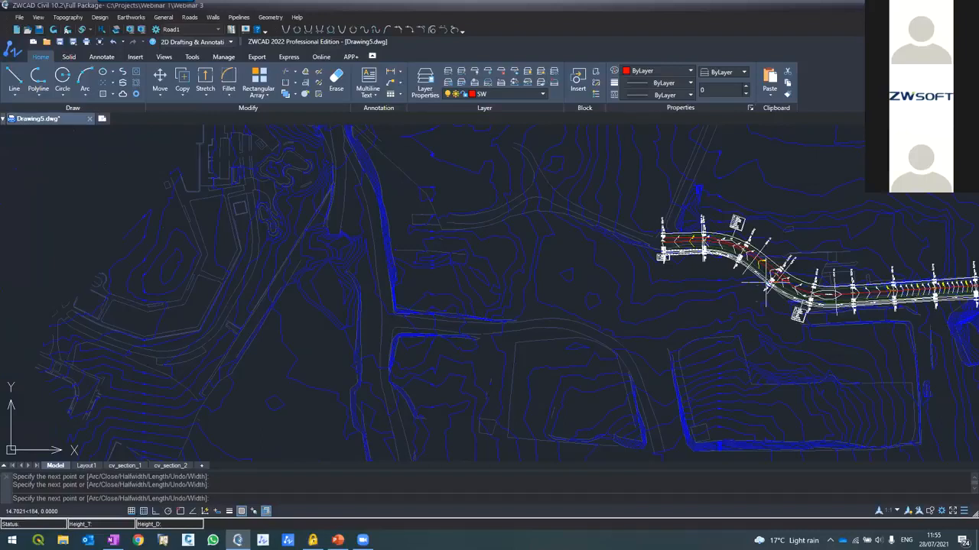
pyautogui.scroll(5, 765, 283)
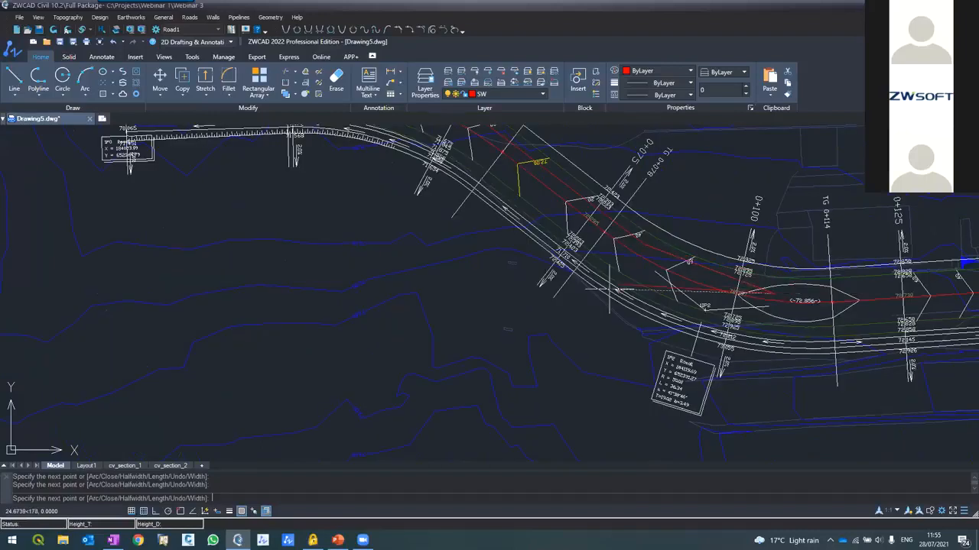
# Extend the polyline along the straight stretch to near the road's end at 0+318 and finish it.
pyautogui.scroll(-5, 609, 291)
pyautogui.scroll(5, 717, 284)
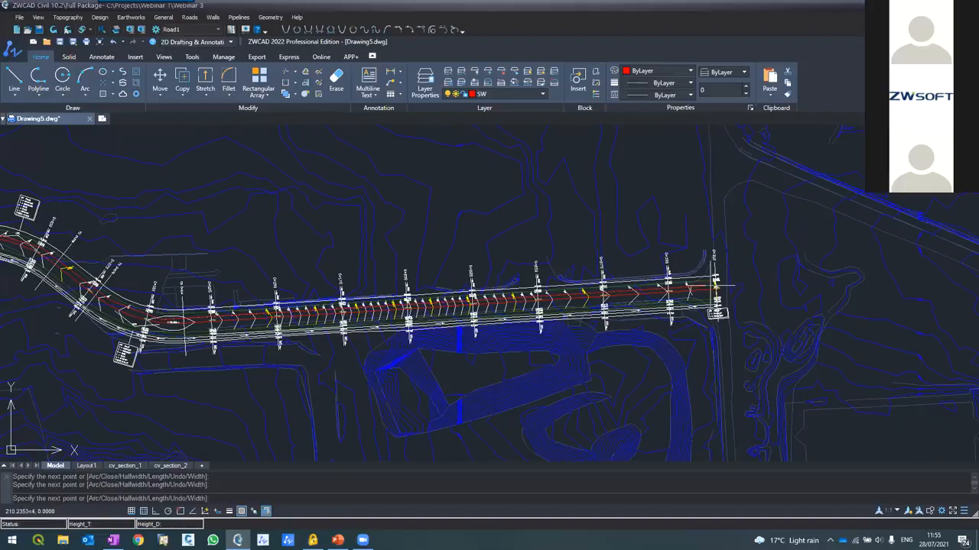
pyautogui.write('04')
pyautogui.press('Return')
pyautogui.press('Return')
pyautogui.write('40')
pyautogui.press('Return')
pyautogui.write('40')
pyautogui.press('Return')
pyautogui.write('40')
pyautogui.press('Return')
pyautogui.press('Return')
pyautogui.press('Return')
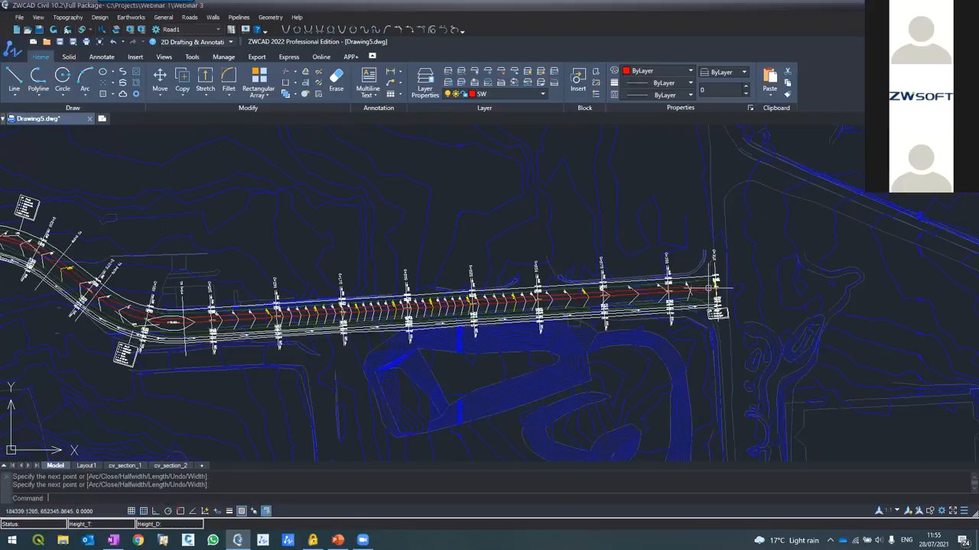
# Start a new polyline with object snap on from the SW route's starting vertex near 0+000.
pyautogui.scroll(2, 655, 292)
pyautogui.scroll(2, 655, 292)
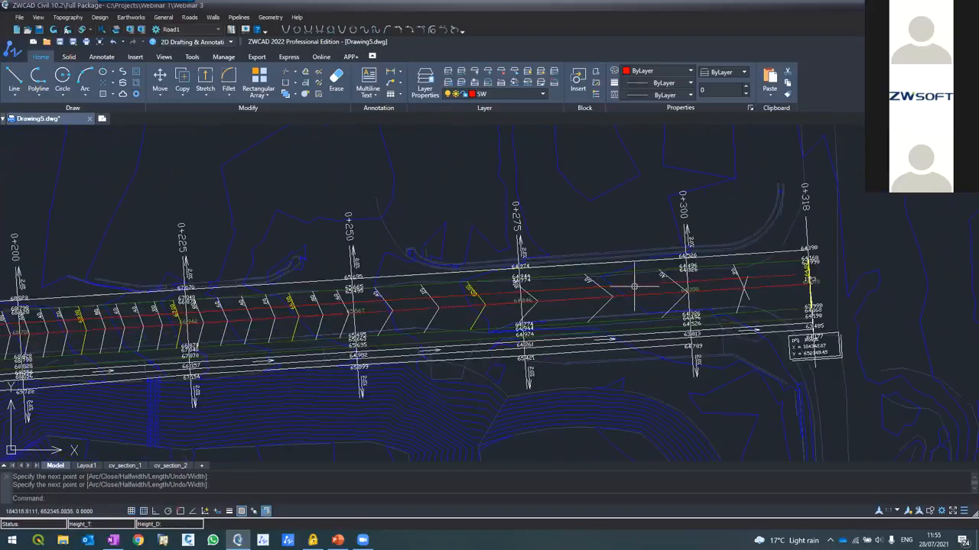
pyautogui.scroll(-6, 655, 275)
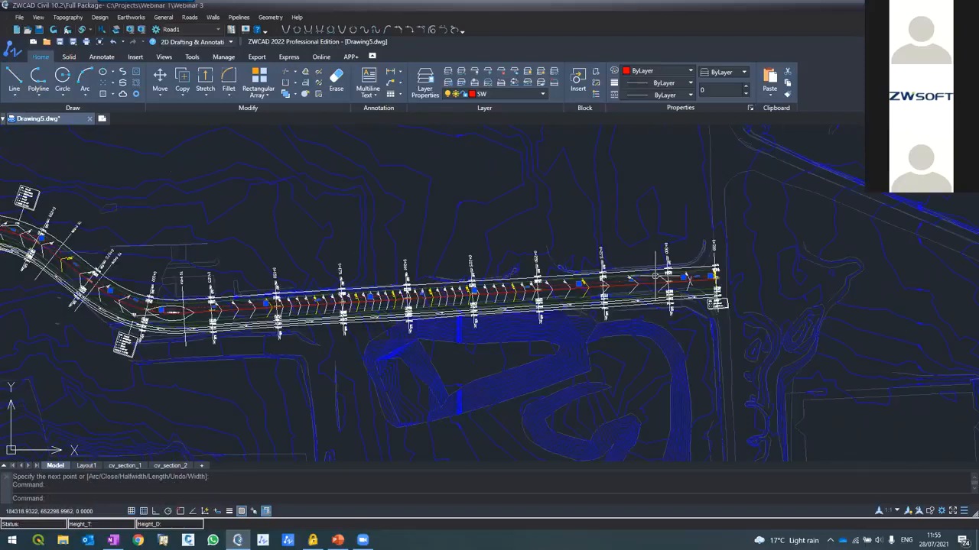
pyautogui.scroll(3, 352, 252)
pyautogui.scroll(3, 353, 253)
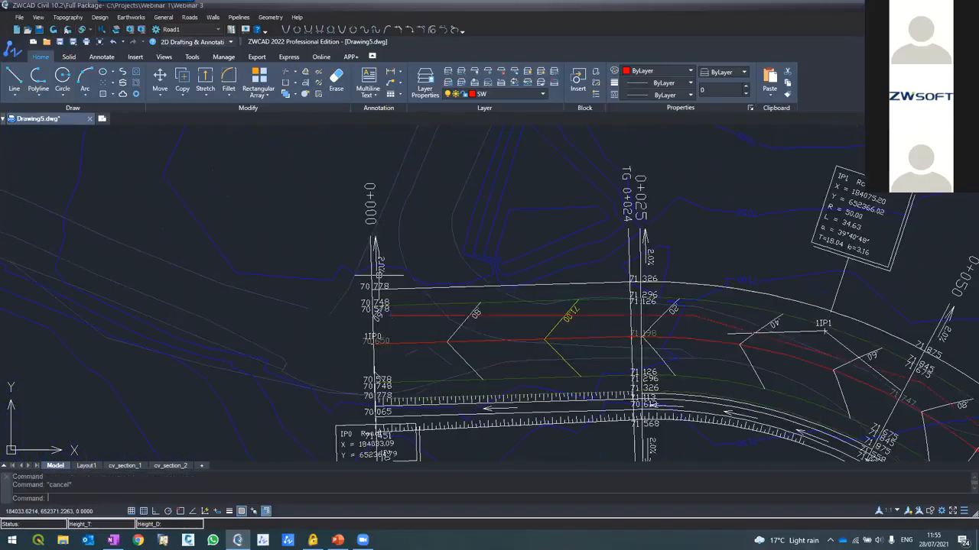
pyautogui.write('pl')
pyautogui.press('Return')
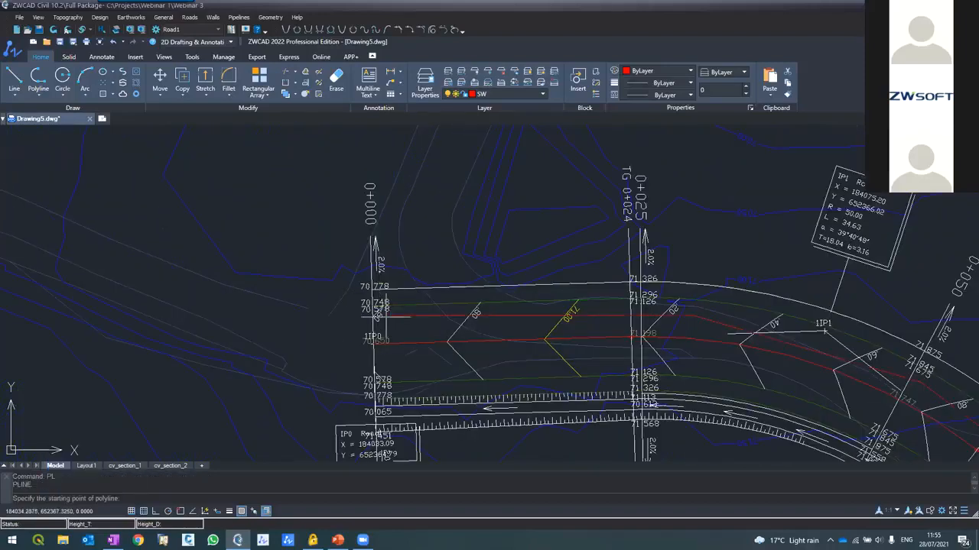
pyautogui.press('F3')
pyautogui.click(390, 315)
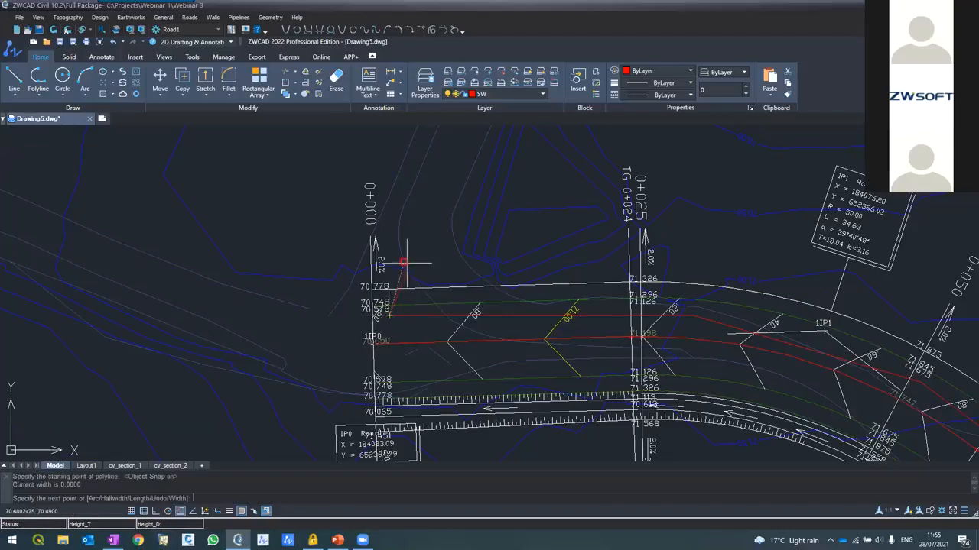
# With object snap off, run the polyline in two segments along the side road up to its bend and finish it.
pyautogui.scroll(-6, 435, 165)
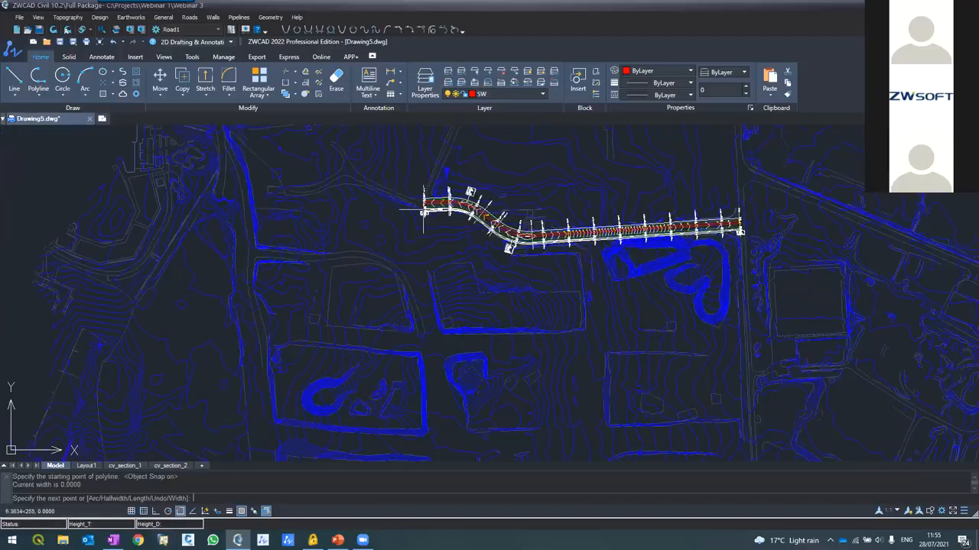
pyautogui.scroll(10, 545, 248)
pyautogui.scroll(-4, 545, 248)
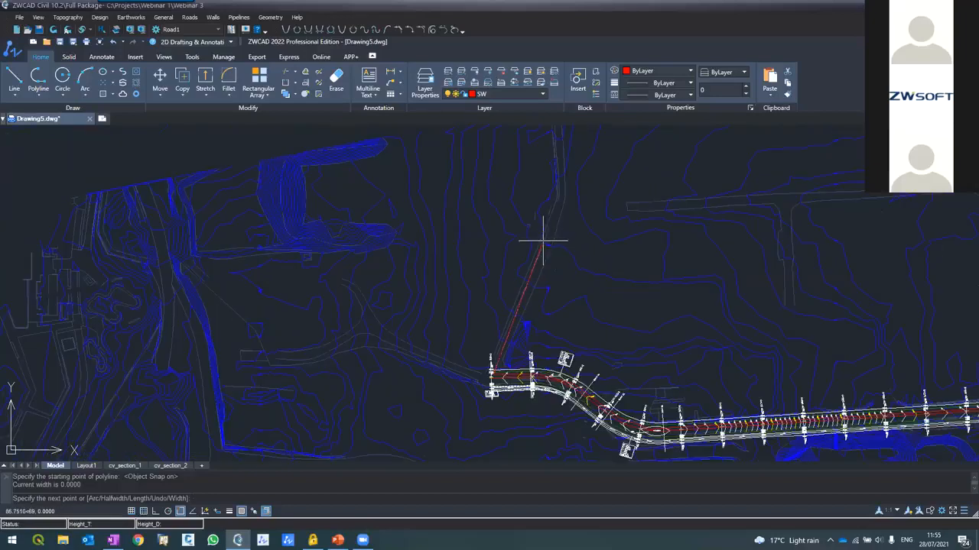
pyautogui.click(180, 511)
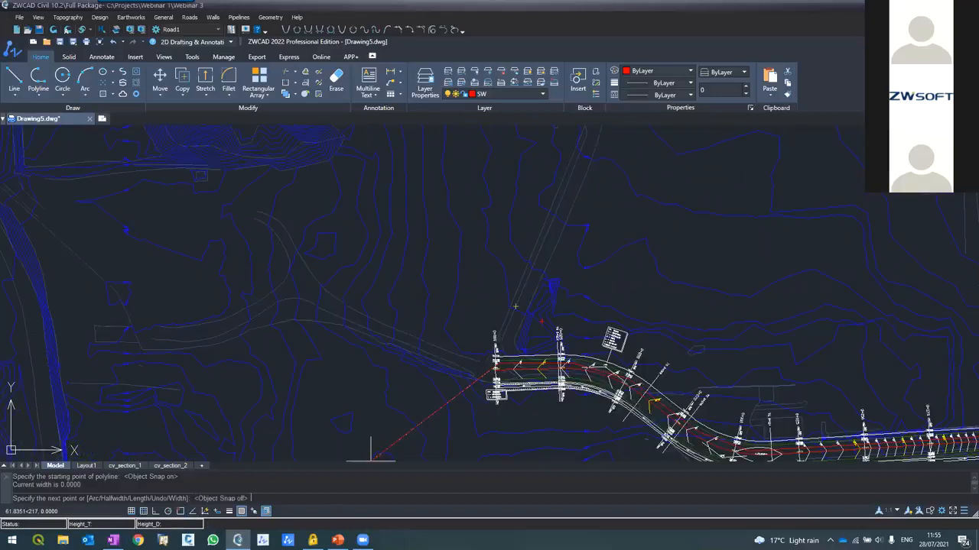
pyautogui.click(520, 292)
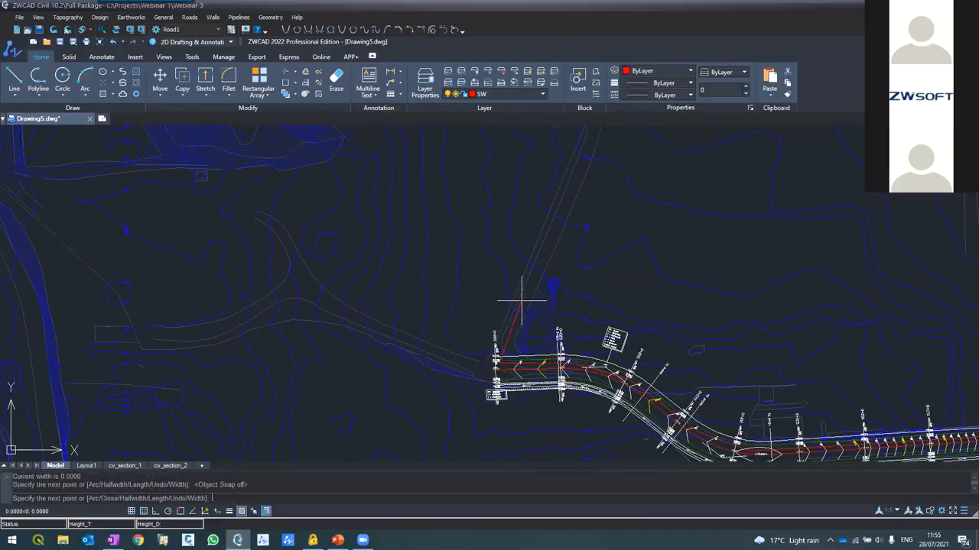
pyautogui.scroll(-2, 492, 337)
pyautogui.scroll(-2, 491, 337)
pyautogui.scroll(6, 540, 212)
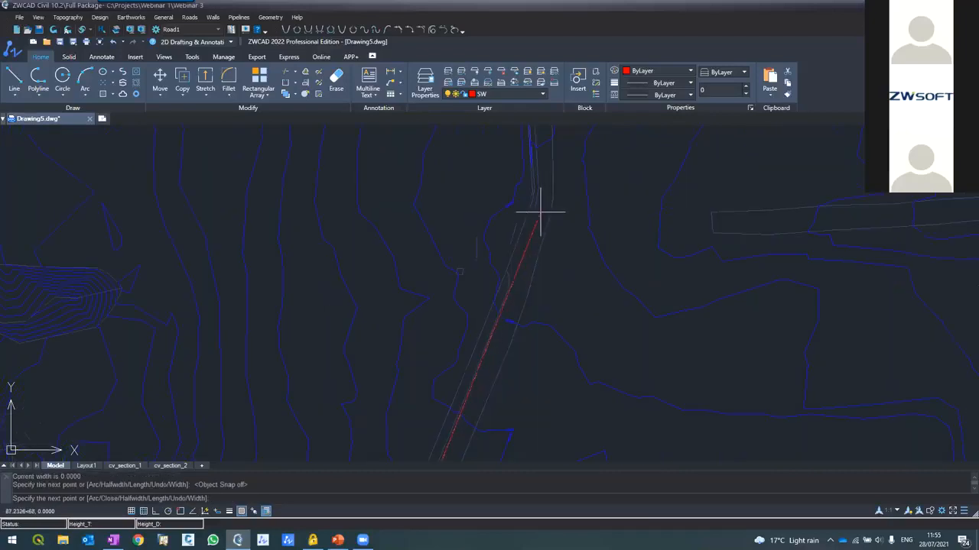
pyautogui.click(539, 211)
pyautogui.press('Return')
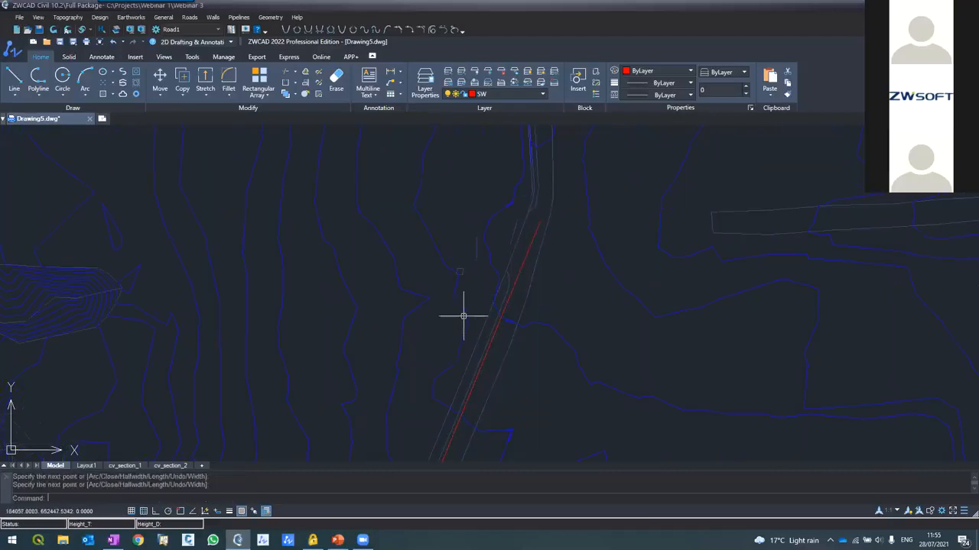
# Start another polyline with object snap on from the main SW route's vertex between 0+175 and 0+200.
pyautogui.scroll(-5, 415, 252)
pyautogui.scroll(7, 458, 311)
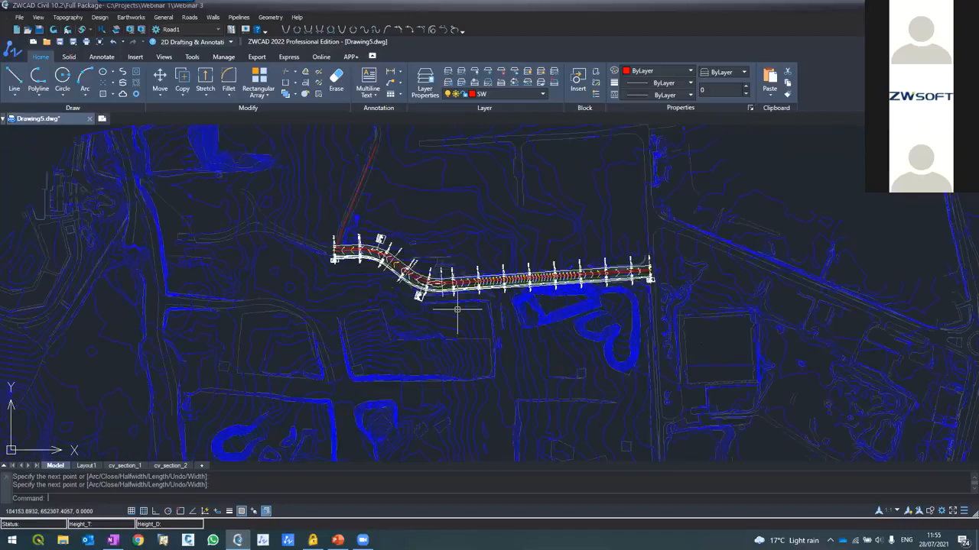
pyautogui.click(473, 248)
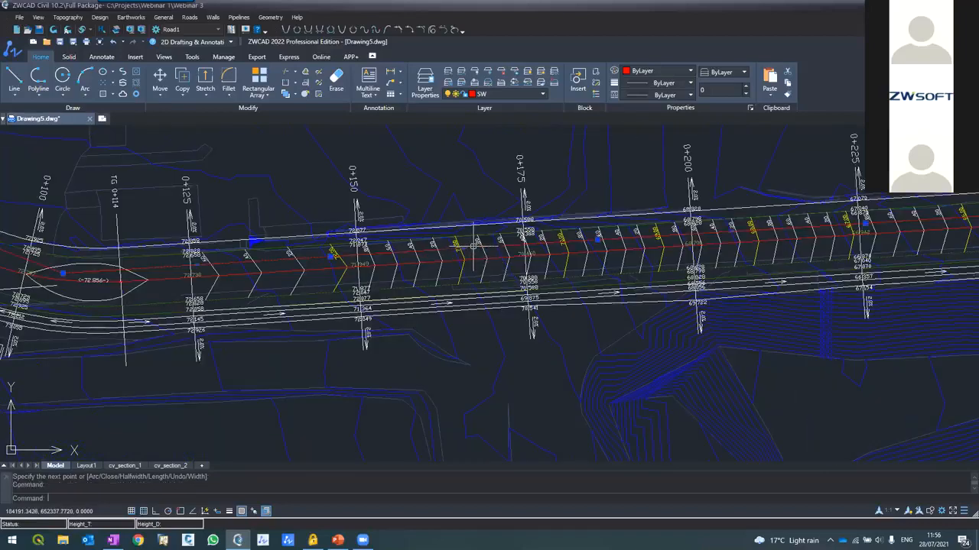
pyautogui.write('PL')
pyautogui.press('Return')
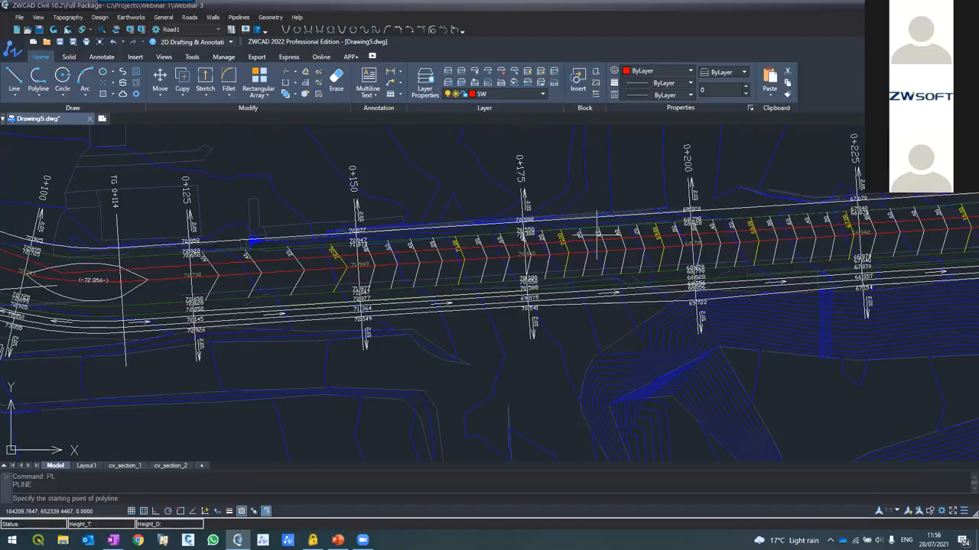
pyautogui.scroll(3, 594, 244)
pyautogui.press('F3')
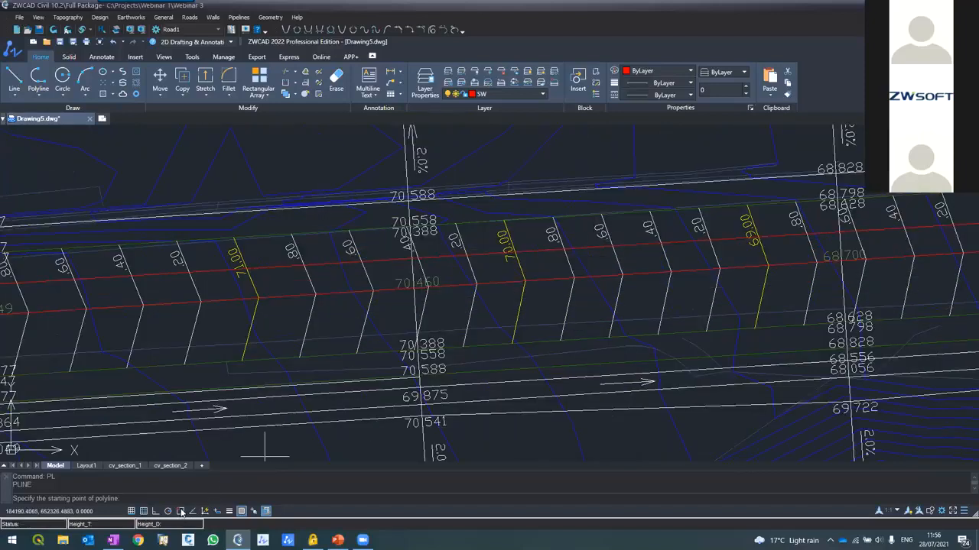
pyautogui.click(604, 257)
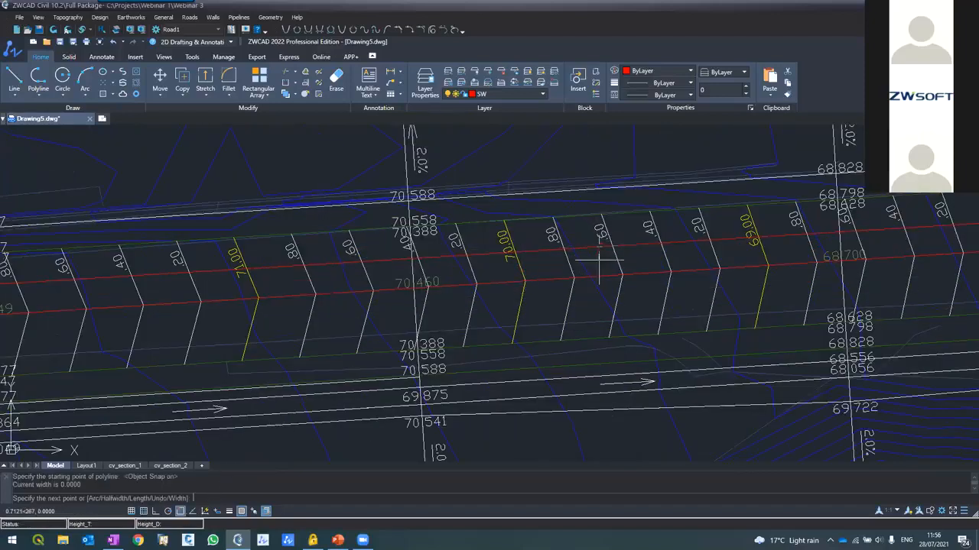
# Run this branch across the ditch and down the strip between the two plots south of the road, and finish it.
pyautogui.scroll(-4, 600, 258)
pyautogui.scroll(-3, 587, 260)
pyautogui.scroll(5, 533, 328)
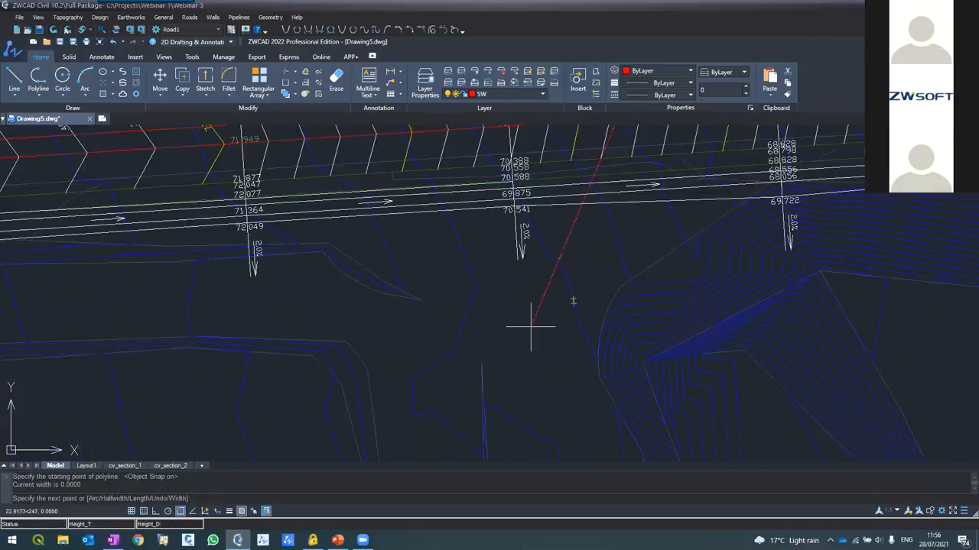
pyautogui.click(530, 327)
pyautogui.scroll(-6, 528, 275)
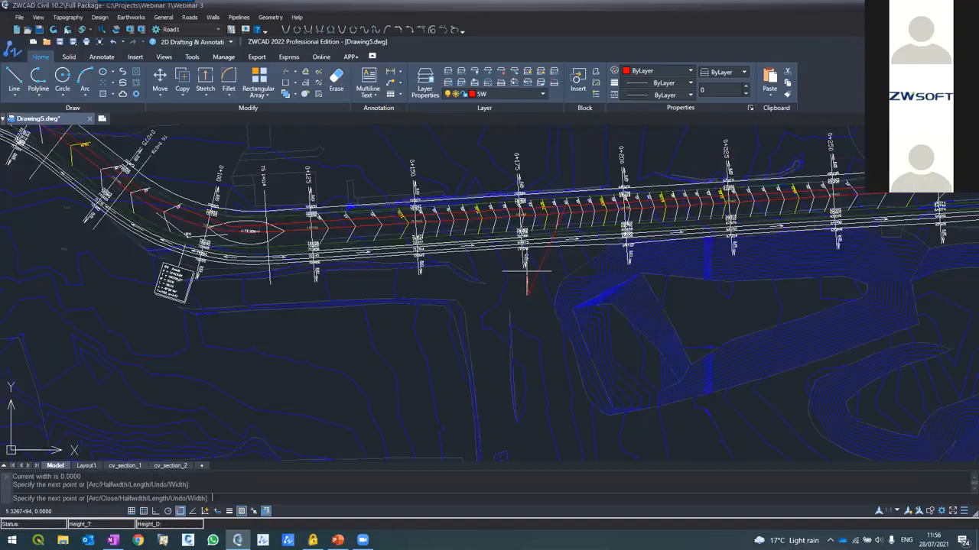
pyautogui.scroll(4, 509, 304)
pyautogui.click(509, 304)
pyautogui.press('Return')
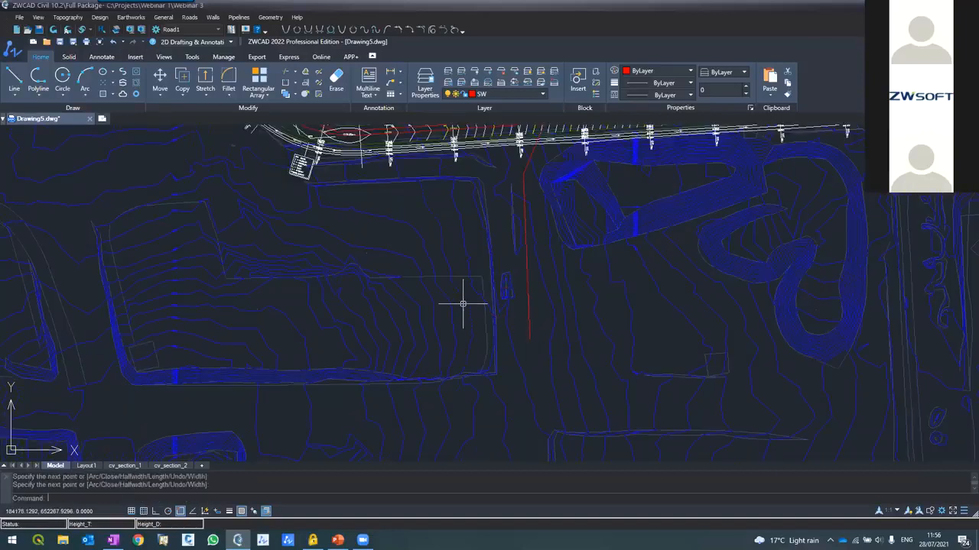
# Freeze the BaloonSlope1, Sectionlevel1, CLdata1 and Sections_Name1 layers by picking their objects around 0+025.
pyautogui.scroll(-2, 452, 309)
pyautogui.scroll(-2, 450, 315)
pyautogui.scroll(6, 318, 261)
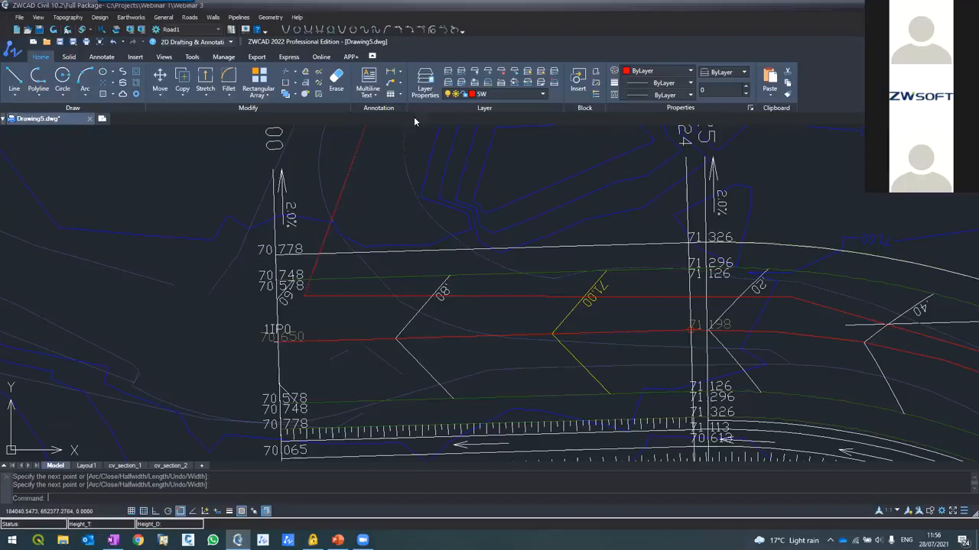
pyautogui.click(488, 73)
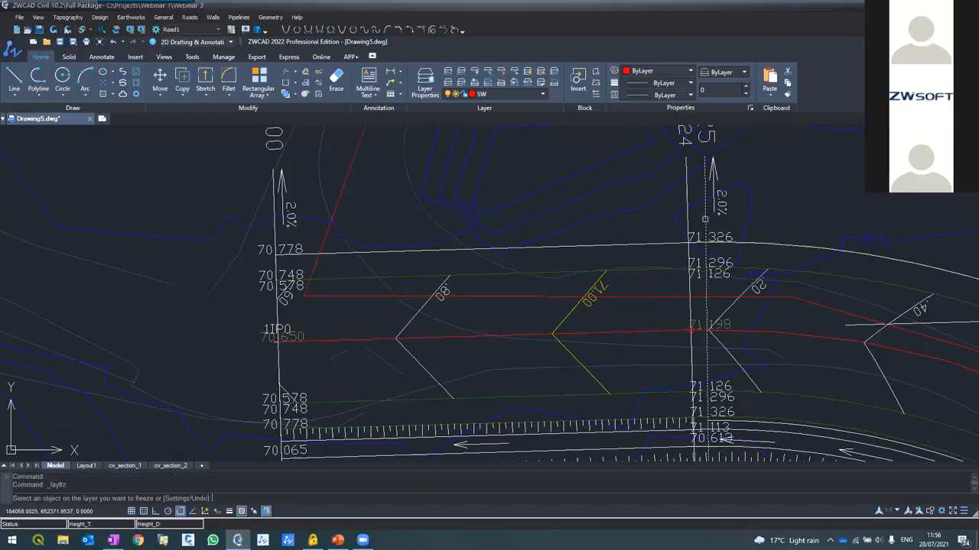
pyautogui.click(705, 219)
pyautogui.click(705, 219)
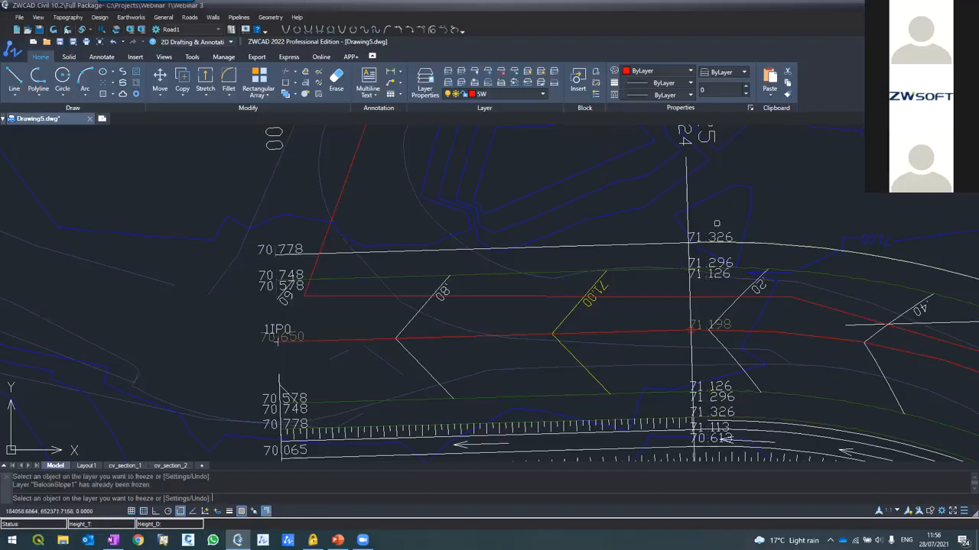
pyautogui.click(705, 279)
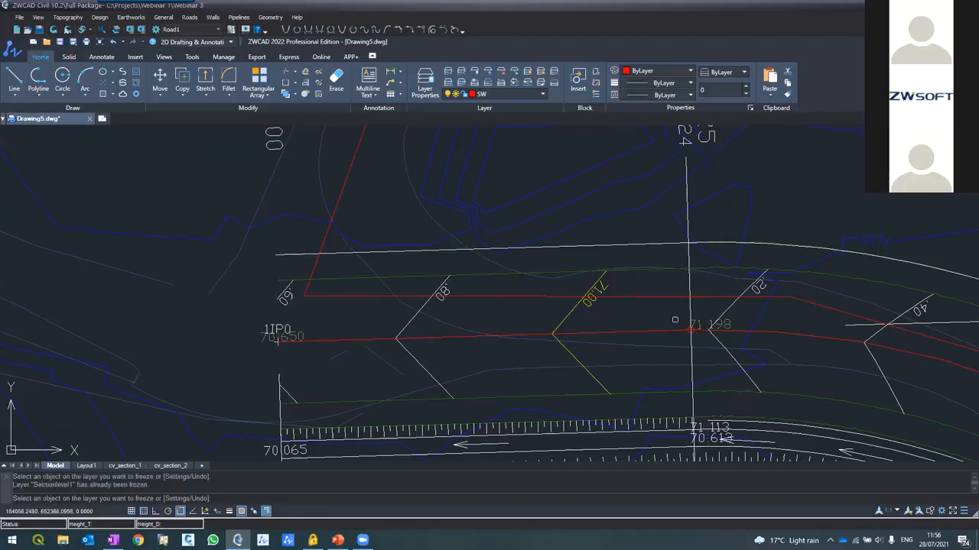
pyautogui.click(689, 201)
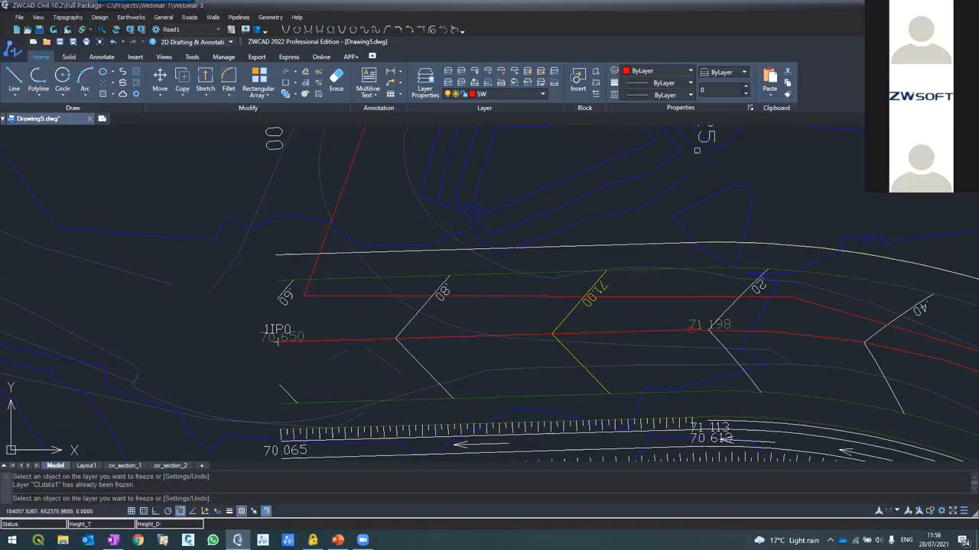
pyautogui.click(703, 139)
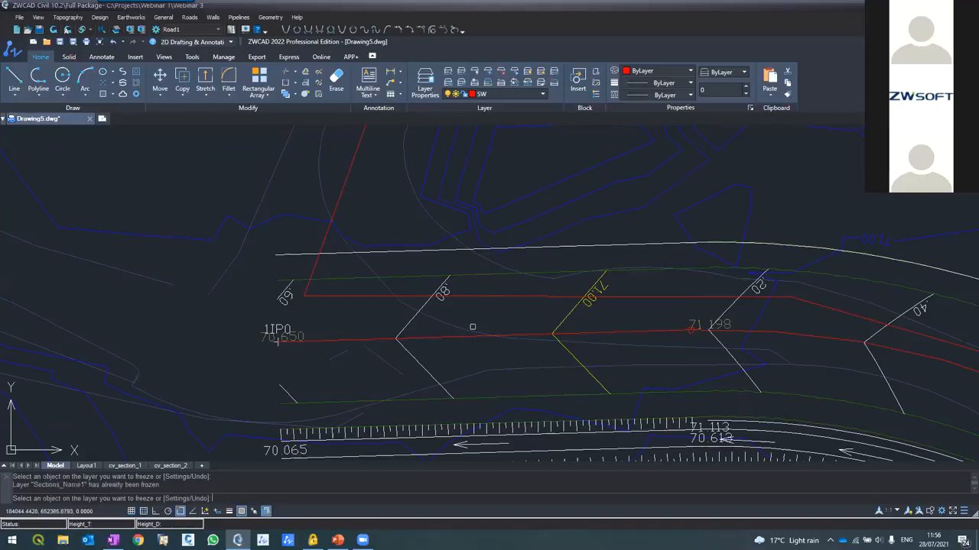
pyautogui.press('Escape')
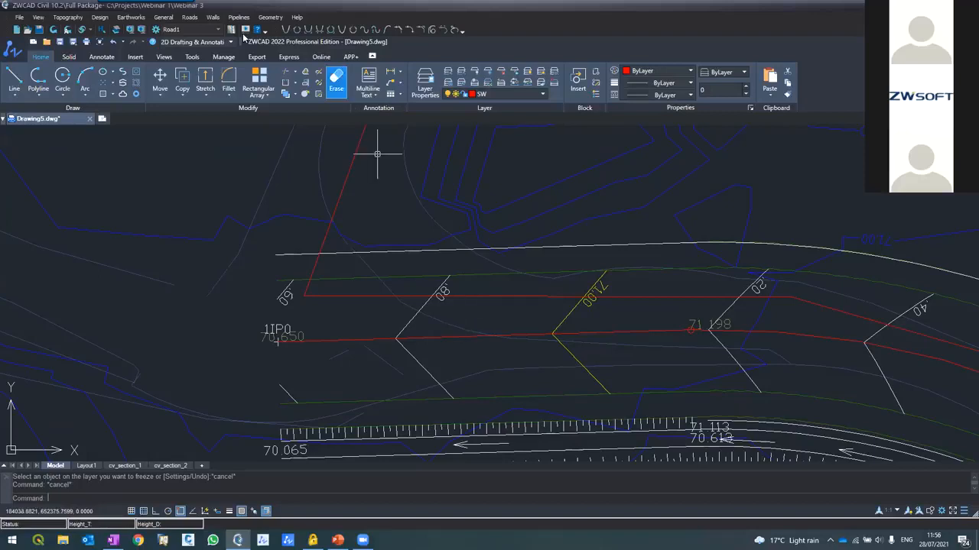
pyautogui.click(236, 18)
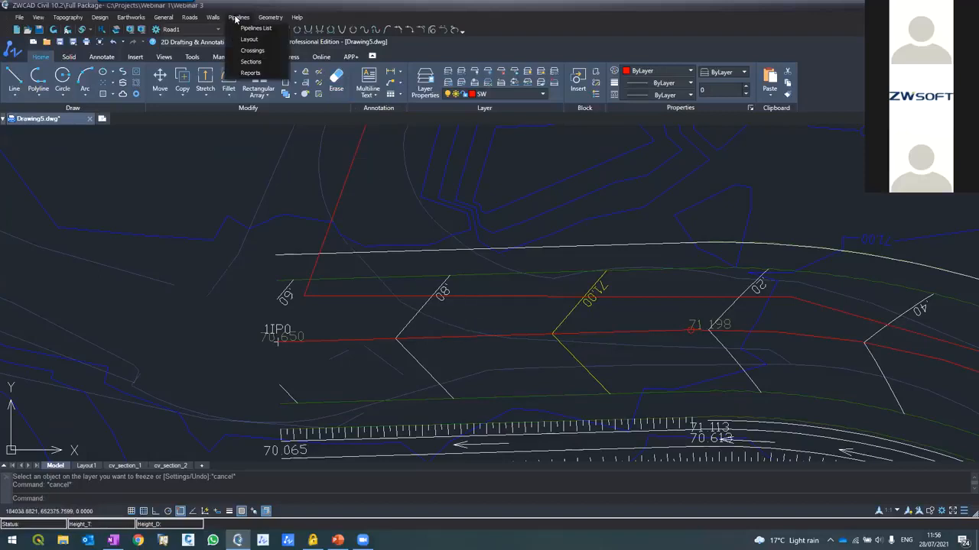
pyautogui.click(246, 29)
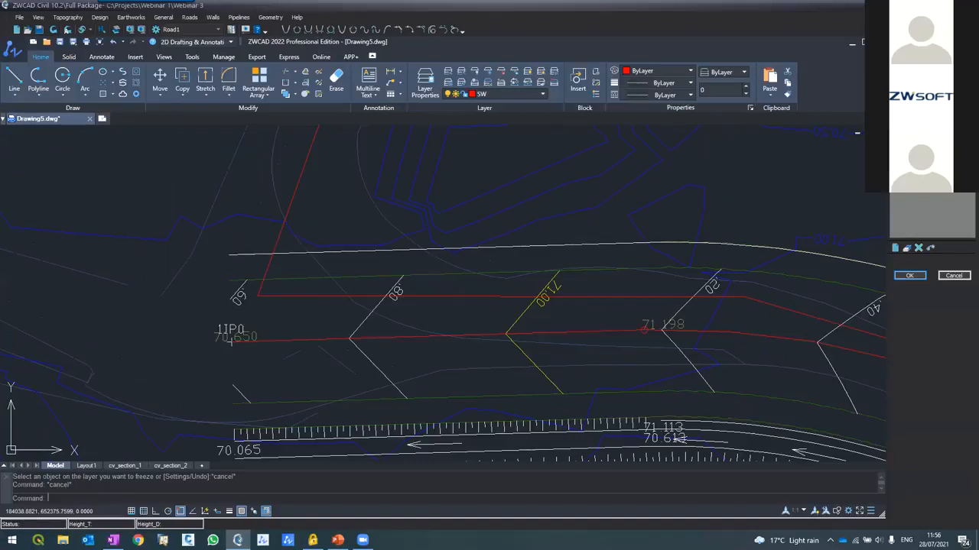
pyautogui.click(951, 277)
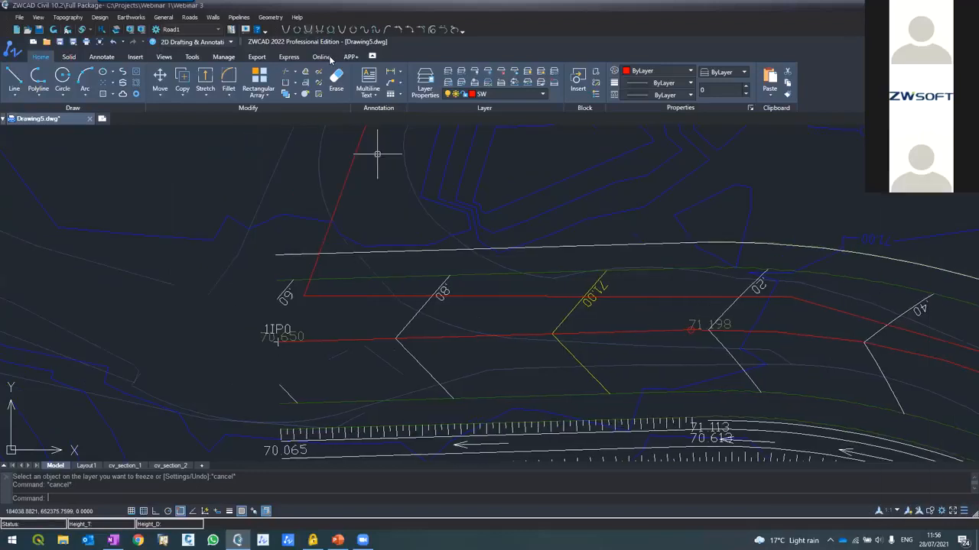
pyautogui.click(238, 17)
pyautogui.click(243, 40)
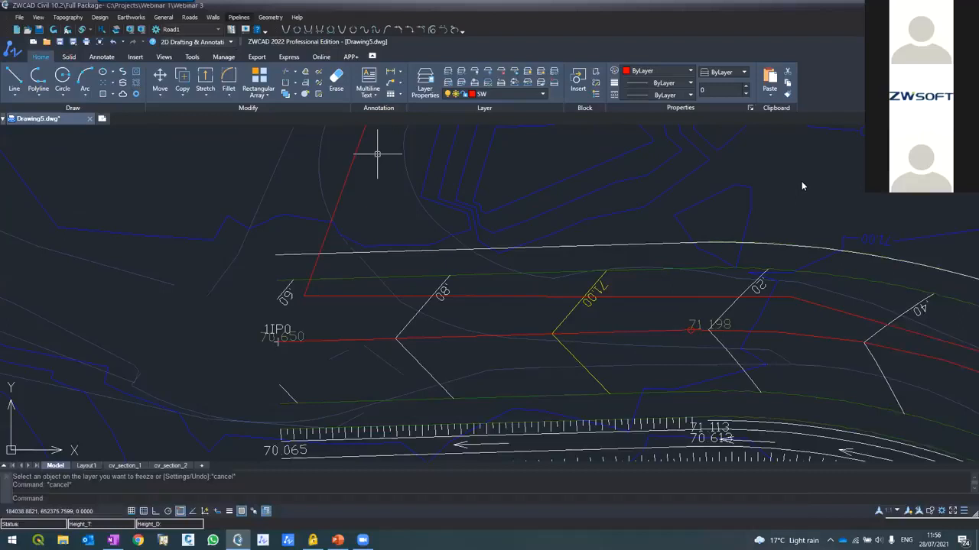
pyautogui.click(952, 277)
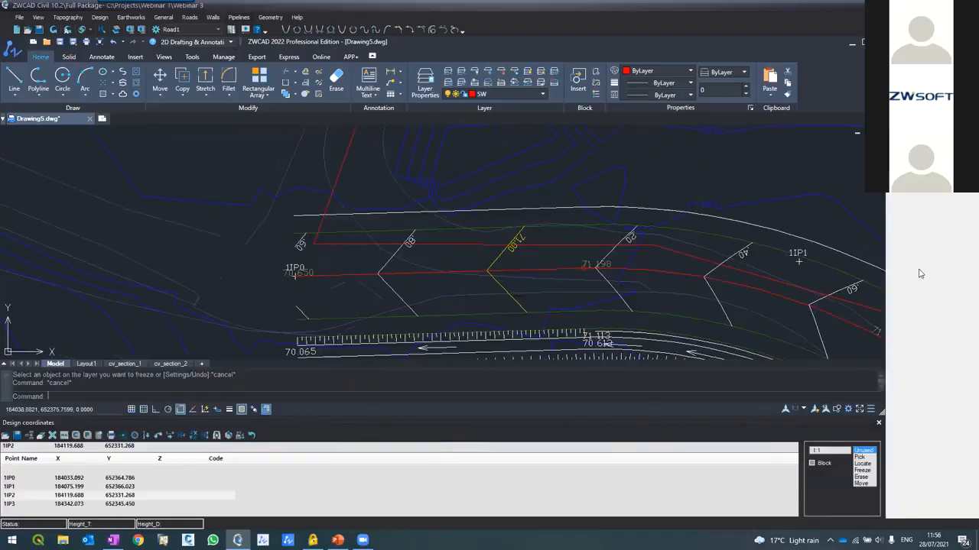
# Open the pipelines list and accept its pipeline settings.
pyautogui.click(236, 17)
pyautogui.click(233, 29)
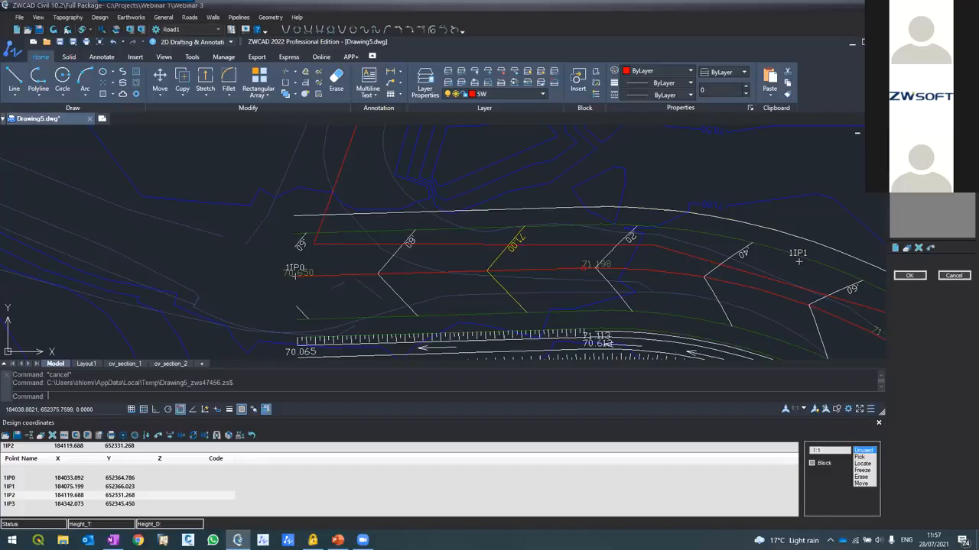
pyautogui.click(908, 276)
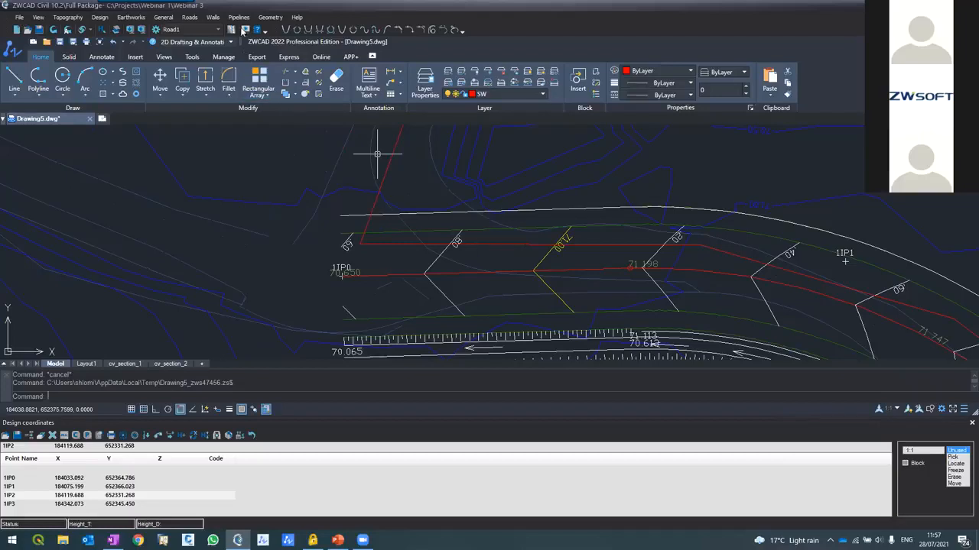
# In the pipeline layout, generate the manhole points from the main SW polyline running beside Road1's centreline.
pyautogui.click(238, 17)
pyautogui.click(243, 39)
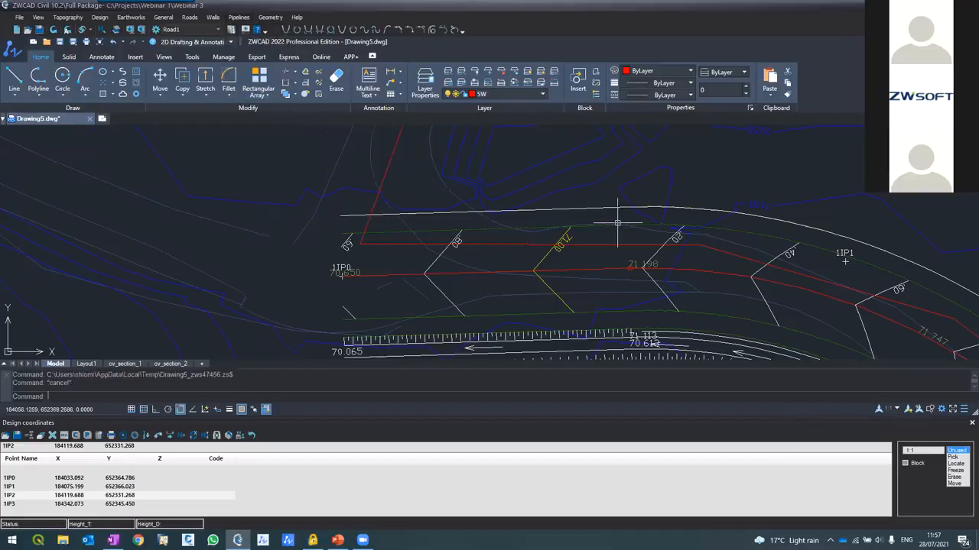
pyautogui.click(930, 248)
pyautogui.click(543, 246)
pyautogui.rightClick(544, 252)
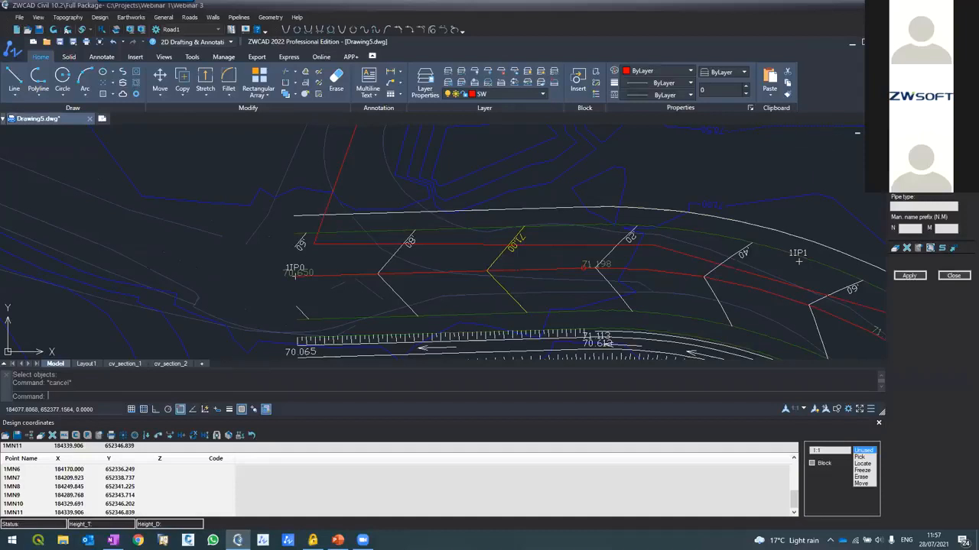
# Apply the pipeline layout to draw the main line with its manholes, and check manholes 1MN1 to 1MN3.
pyautogui.click(909, 276)
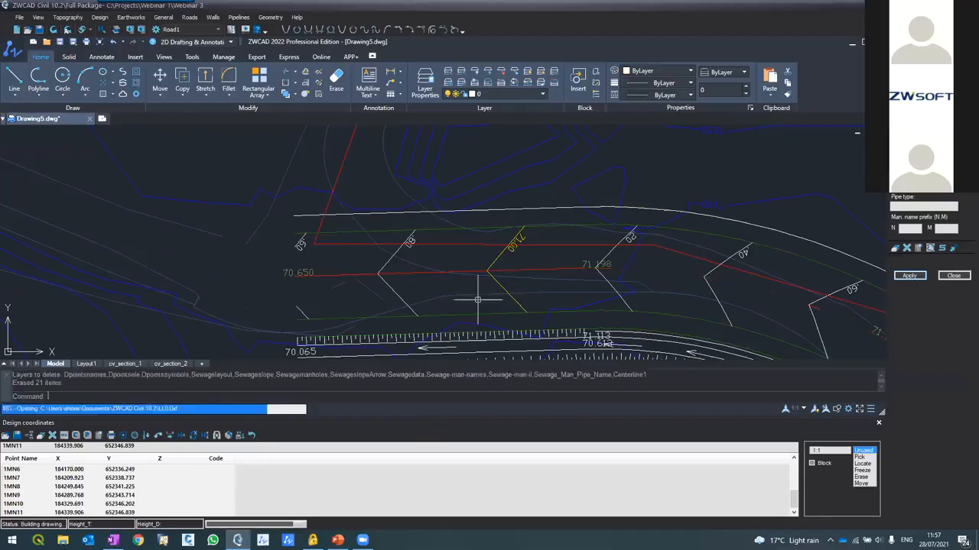
pyautogui.scroll(3, 328, 257)
pyautogui.scroll(3, 302, 237)
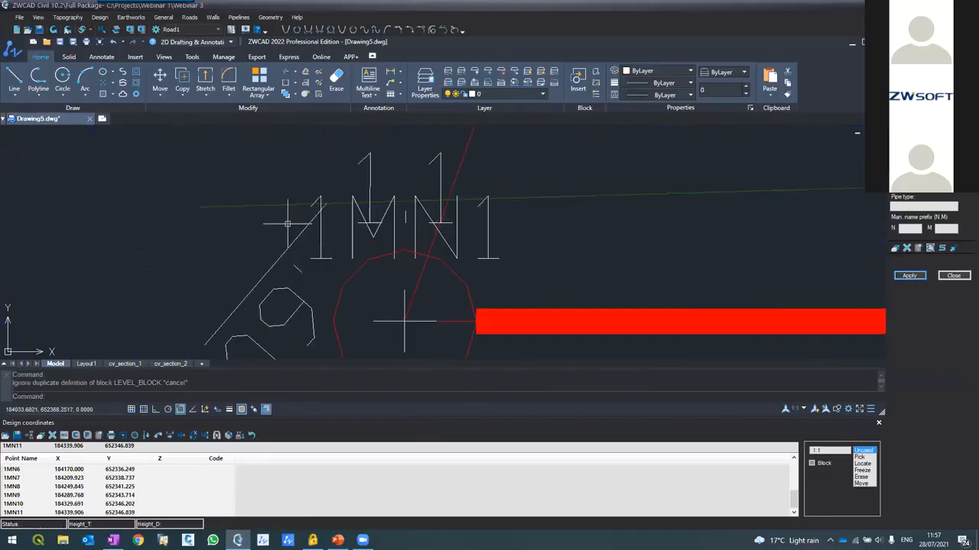
pyautogui.scroll(-2, 283, 218)
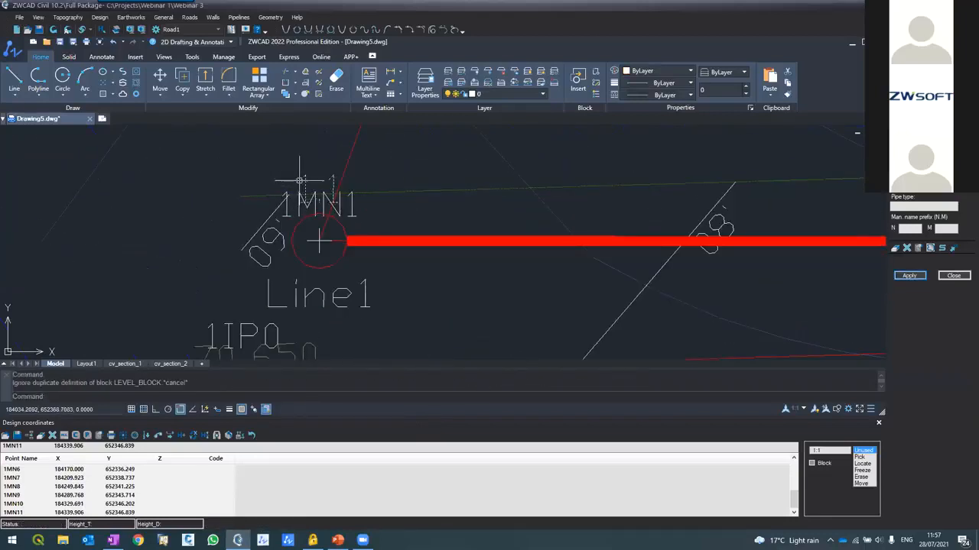
pyautogui.scroll(-4, 302, 203)
pyautogui.scroll(3, 556, 177)
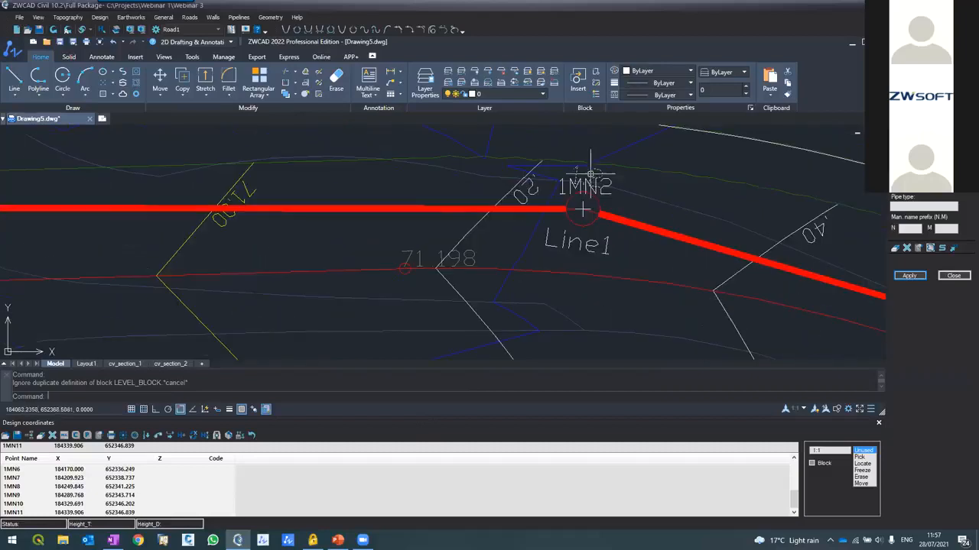
pyautogui.scroll(-4, 768, 257)
pyautogui.scroll(2, 753, 252)
pyautogui.scroll(2, 747, 247)
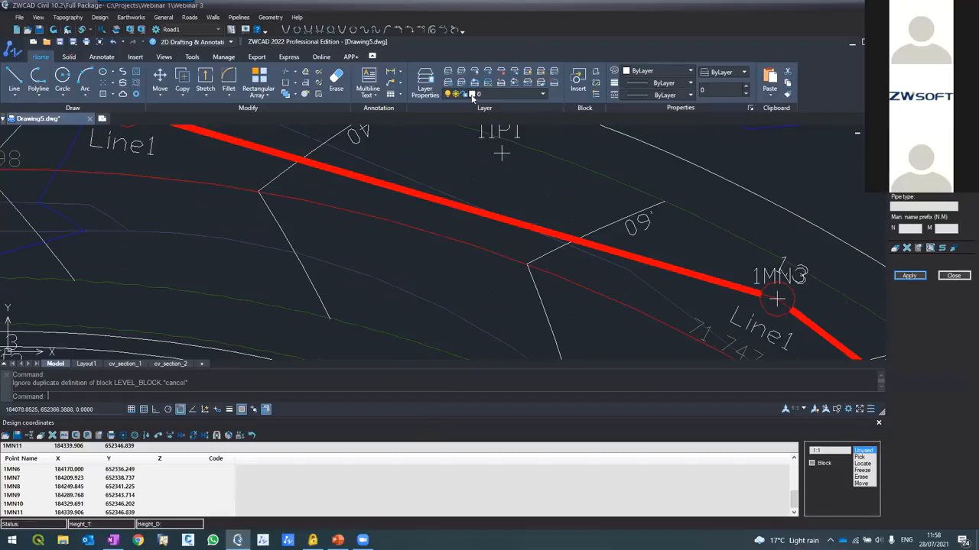
# Freeze the Dpointsnames layer by picking the point name 1MN3 beside its manhole.
pyautogui.click(486, 73)
pyautogui.click(774, 276)
pyautogui.click(755, 273)
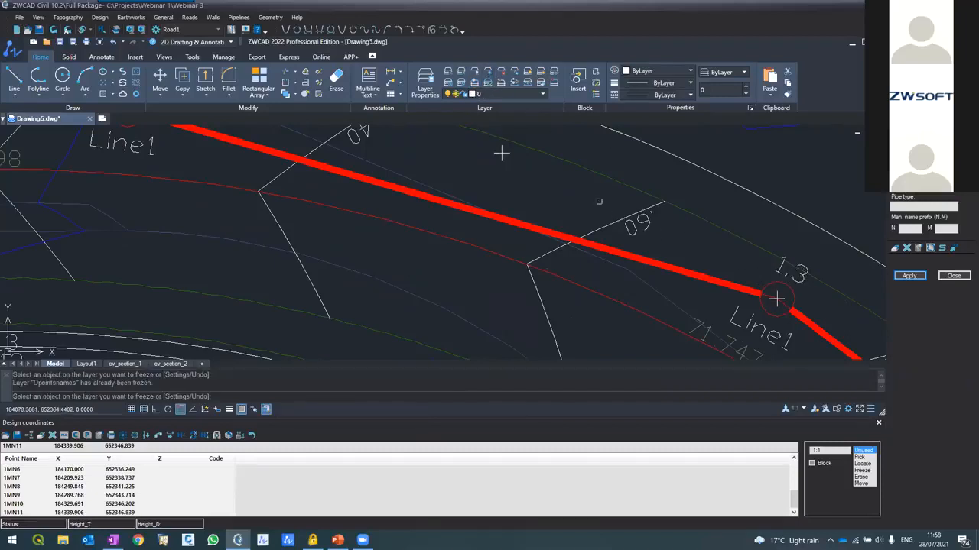
pyautogui.scroll(-4, 508, 155)
pyautogui.scroll(2, 519, 159)
pyautogui.scroll(-3, 634, 254)
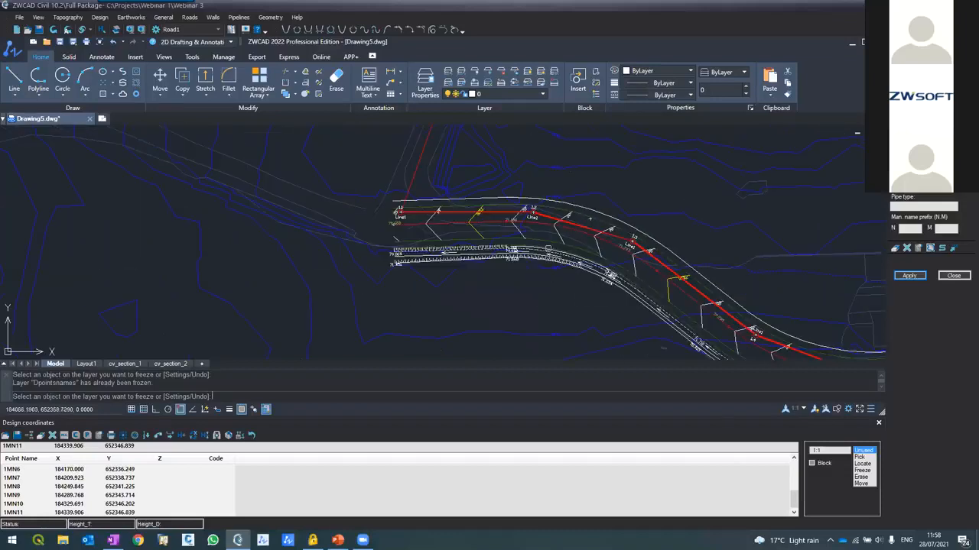
pyautogui.scroll(2, 489, 223)
pyautogui.press('Escape')
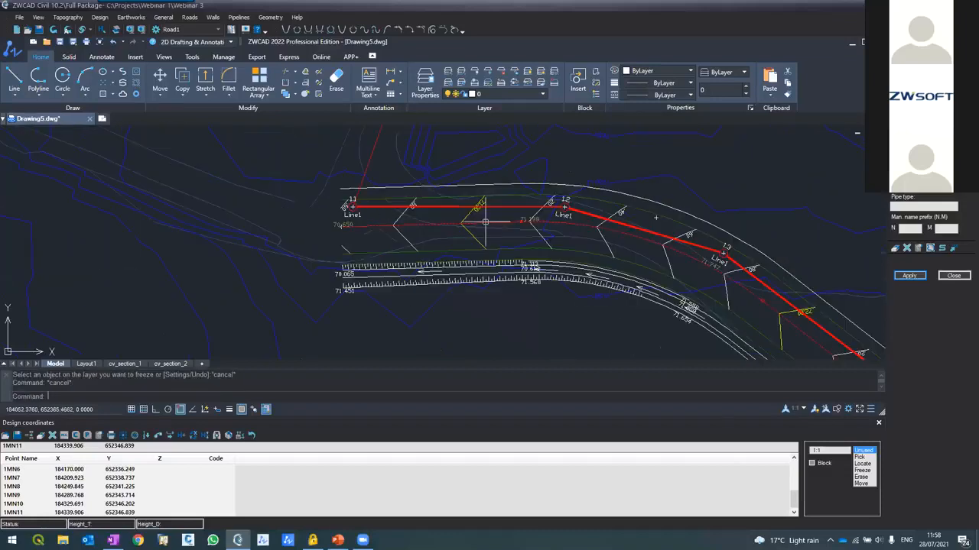
# Reopen the pipelines list and accept it before laying out the branch.
pyautogui.click(228, 18)
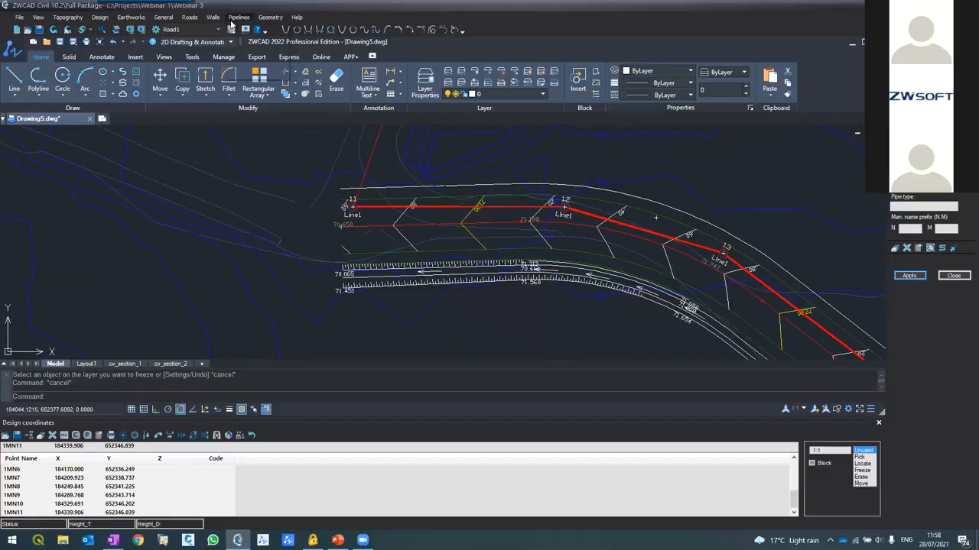
pyautogui.click(252, 44)
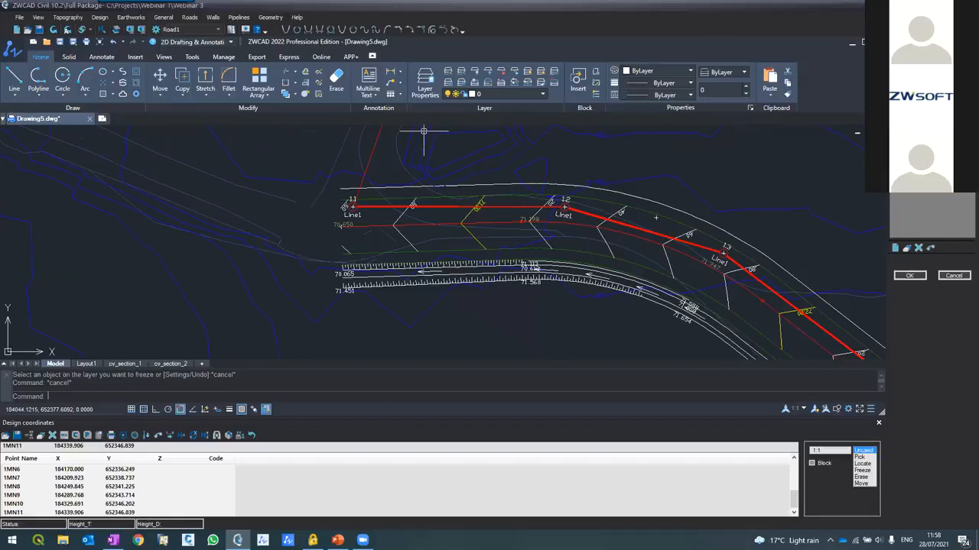
pyautogui.click(910, 275)
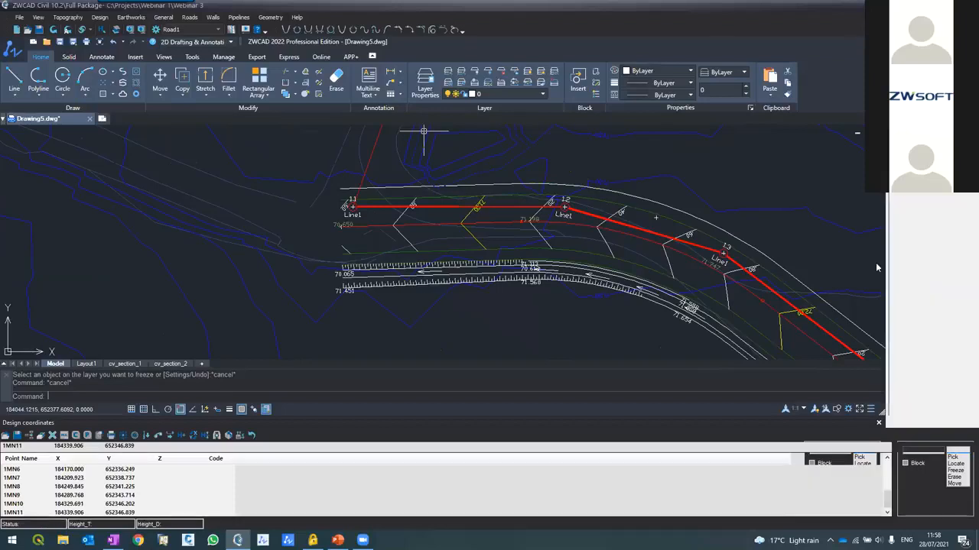
# In the pipeline layout, select the branch polyline rising north from manhole 1.1 and apply the layout to it.
pyautogui.click(229, 18)
pyautogui.click(246, 47)
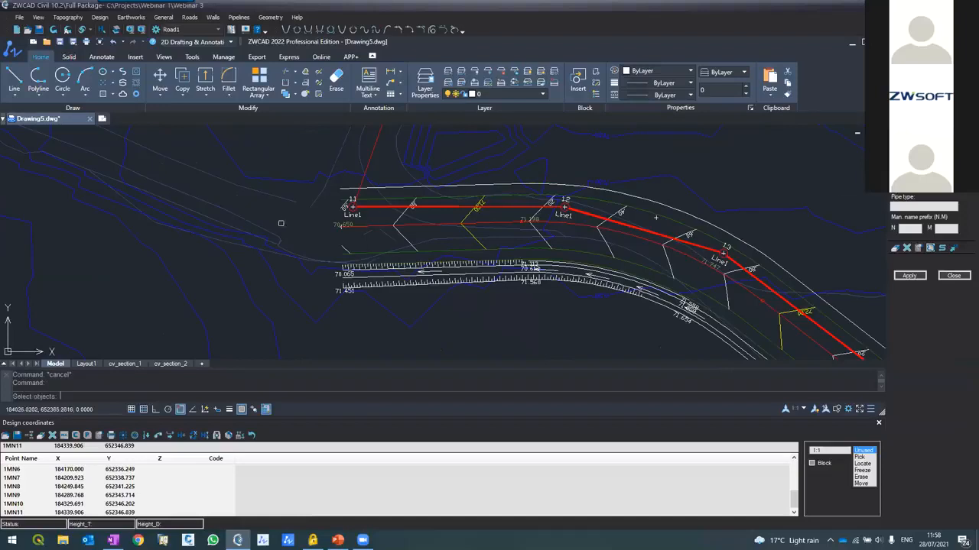
pyautogui.scroll(5, 349, 195)
pyautogui.click(368, 191)
pyautogui.rightClick(371, 191)
pyautogui.click(903, 276)
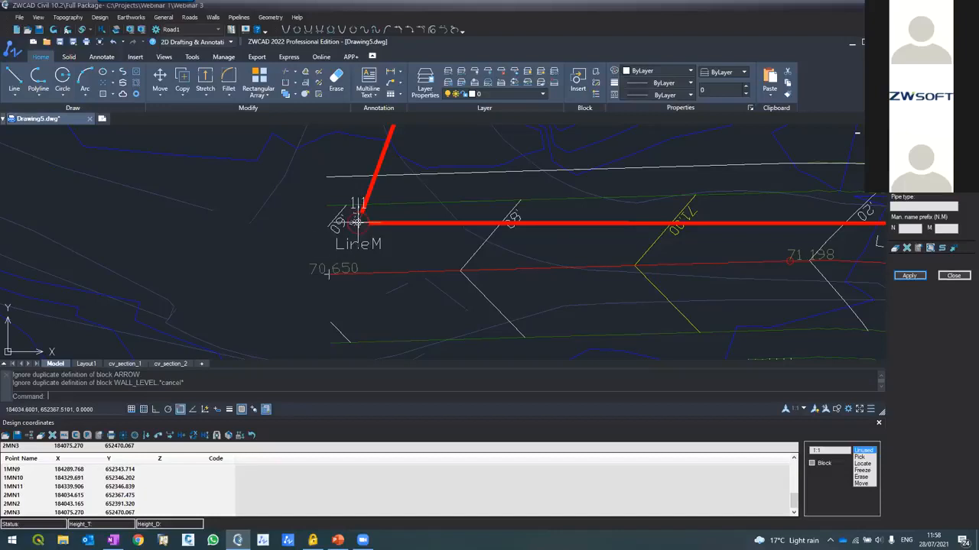
# Examine the manhole names and line labels around manhole 1.1, where the branch joins the main line.
pyautogui.scroll(4, 352, 223)
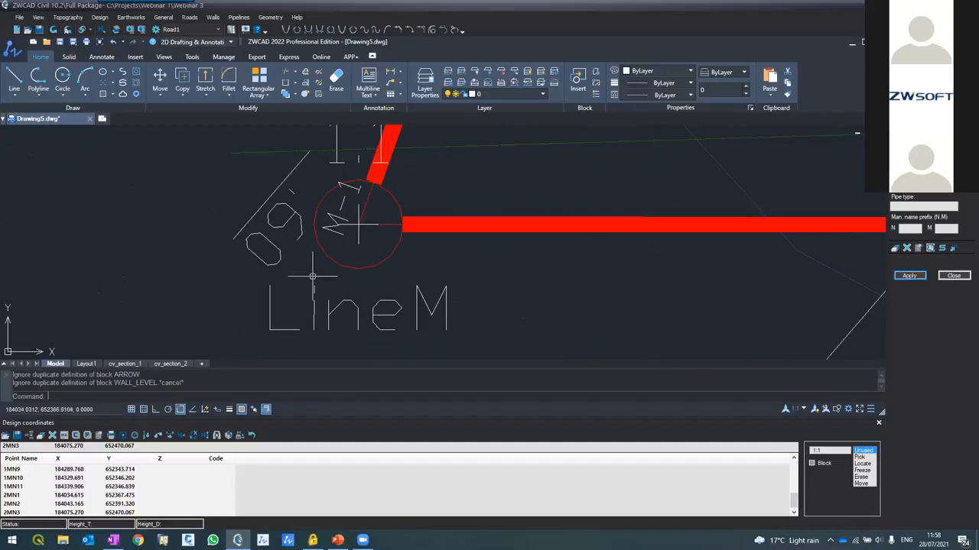
pyautogui.scroll(-2, 313, 271)
pyautogui.scroll(2, 319, 249)
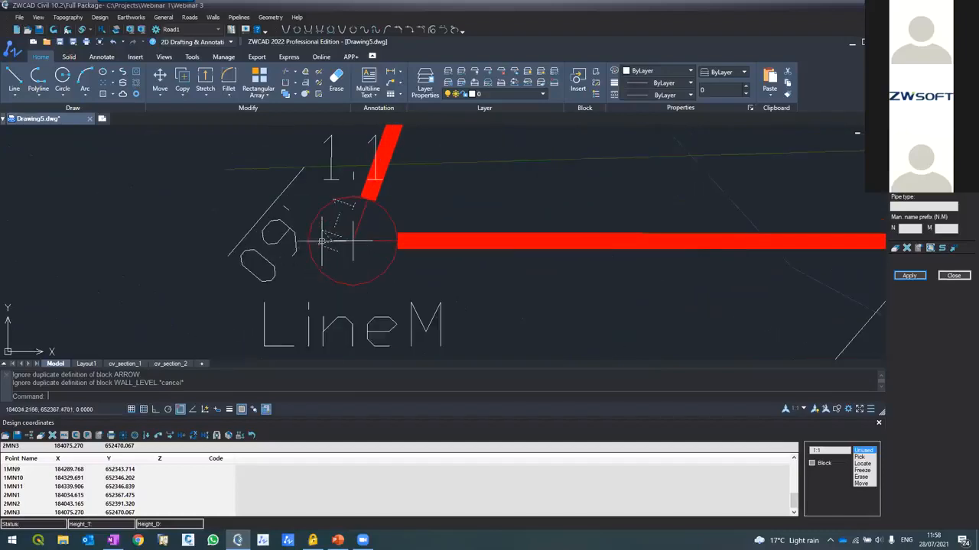
pyautogui.scroll(-3, 307, 247)
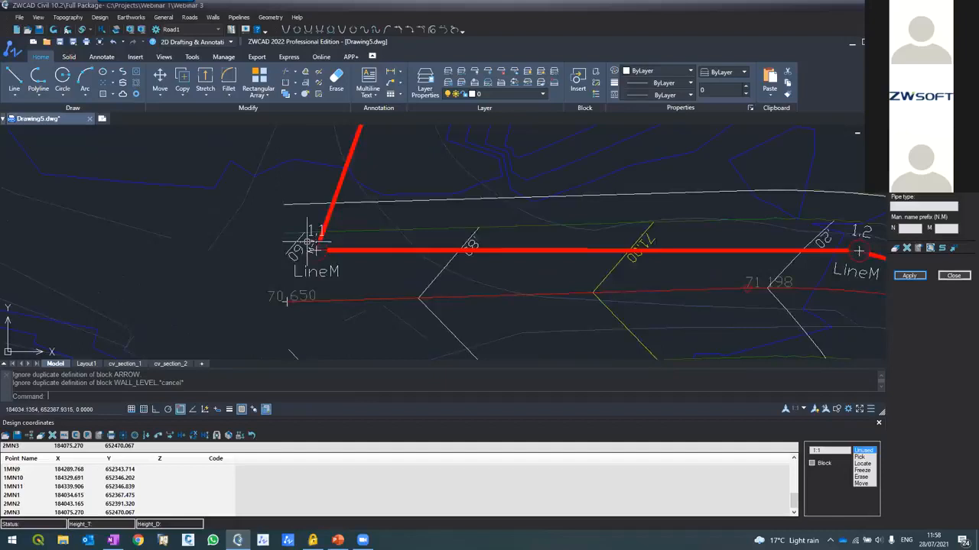
pyautogui.scroll(-2, 306, 248)
pyautogui.scroll(3, 348, 139)
pyautogui.scroll(-4, 341, 153)
pyautogui.scroll(-3, 327, 211)
pyautogui.scroll(3, 325, 219)
pyautogui.scroll(4, 309, 241)
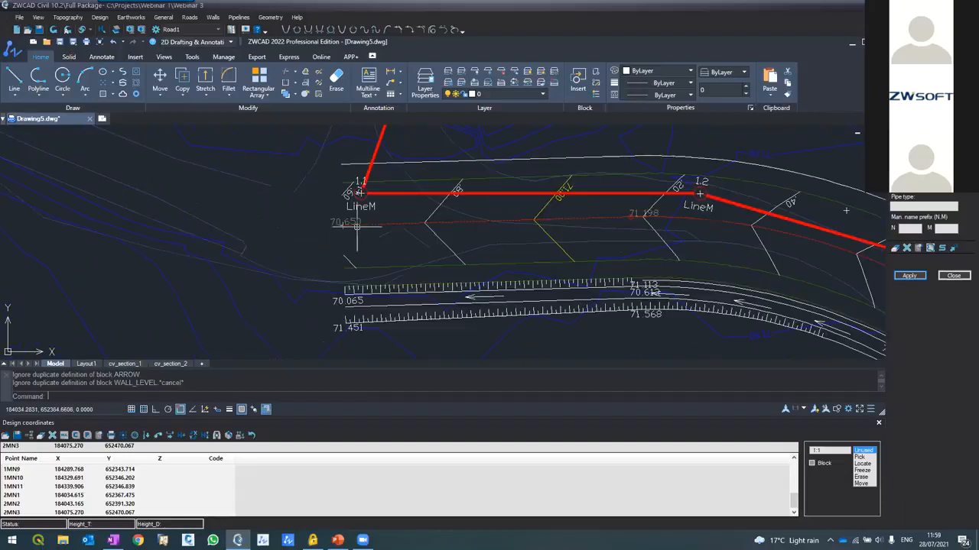
pyautogui.scroll(3, 351, 207)
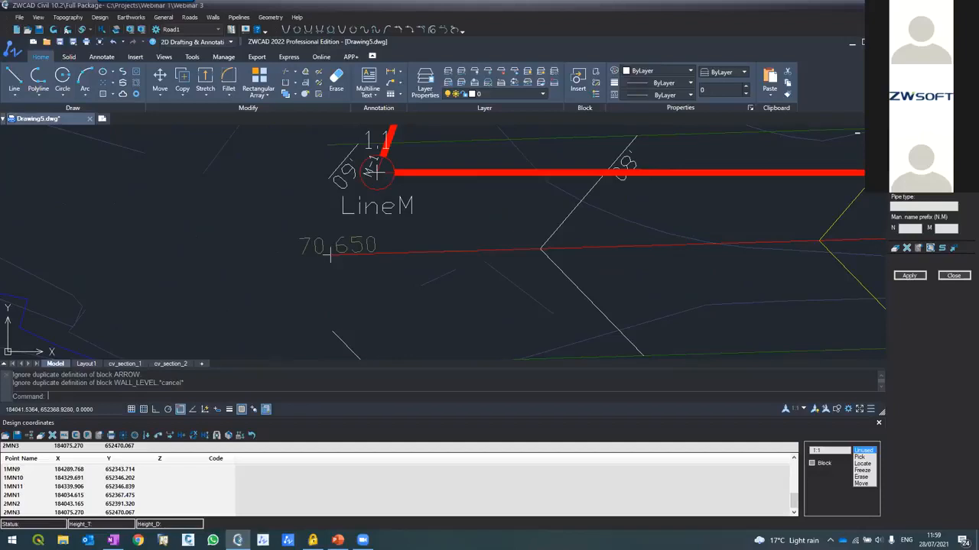
# Redraw the layout with pipe diameter and length labels, and check them between manholes 1.1 and 1.2.
pyautogui.click(915, 275)
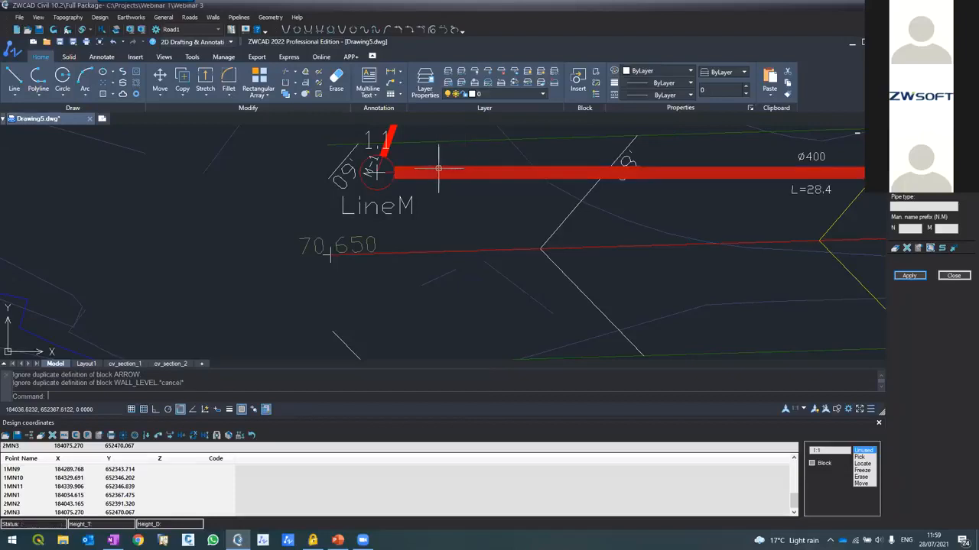
pyautogui.scroll(-3, 438, 169)
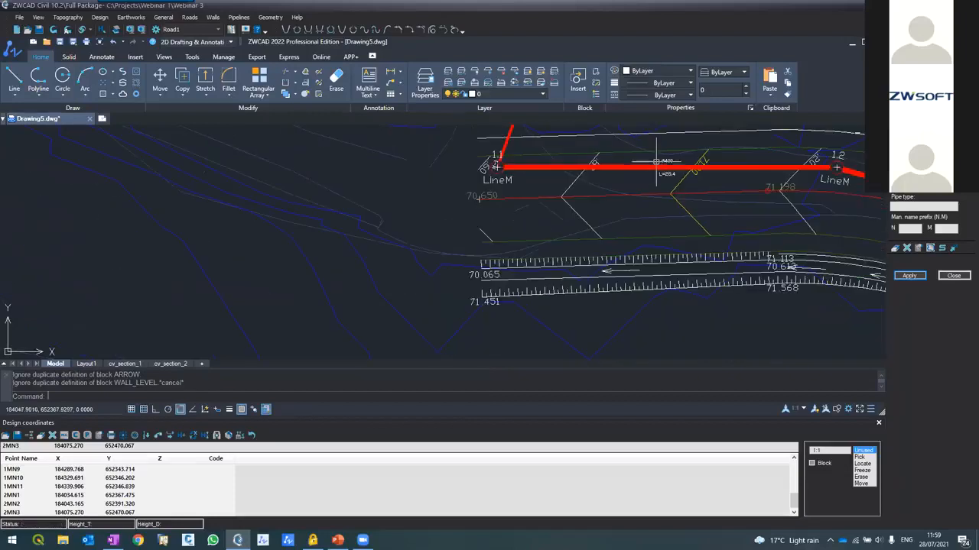
pyautogui.scroll(5, 656, 161)
pyautogui.scroll(-5, 542, 223)
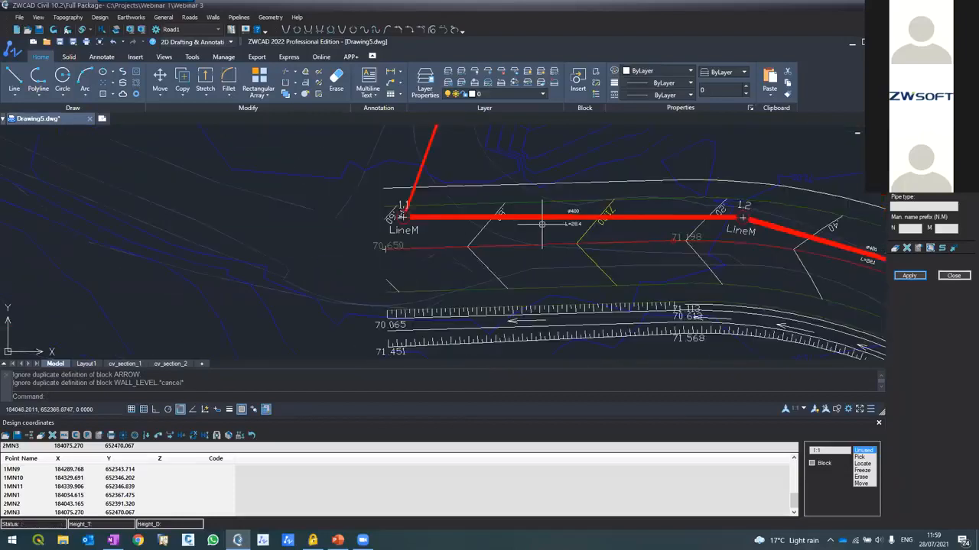
pyautogui.scroll(-3, 542, 224)
pyautogui.scroll(3, 573, 213)
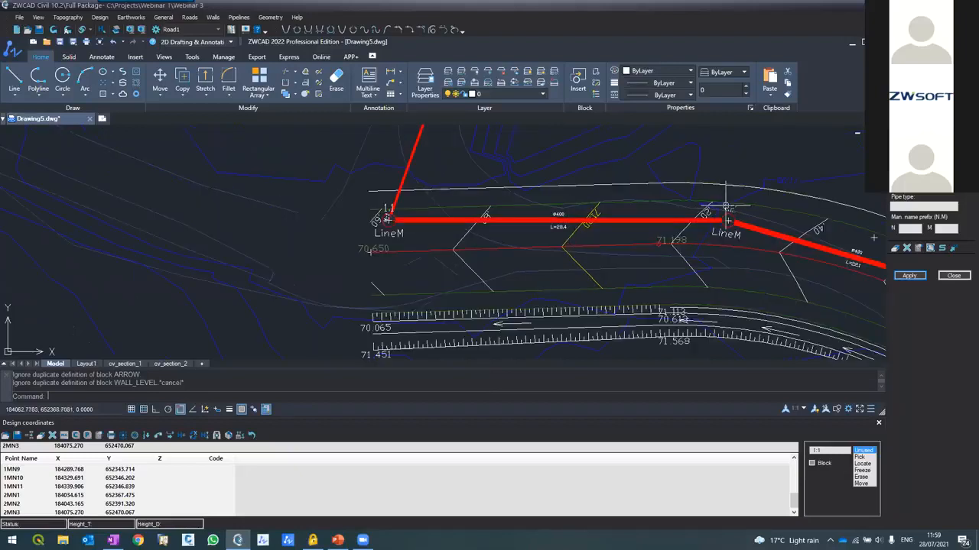
pyautogui.scroll(4, 725, 206)
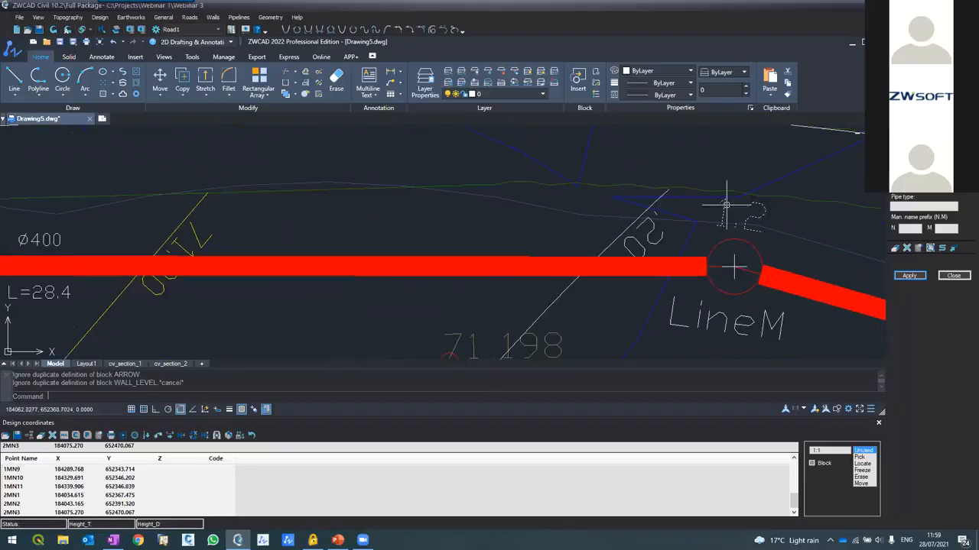
pyautogui.scroll(-3, 725, 206)
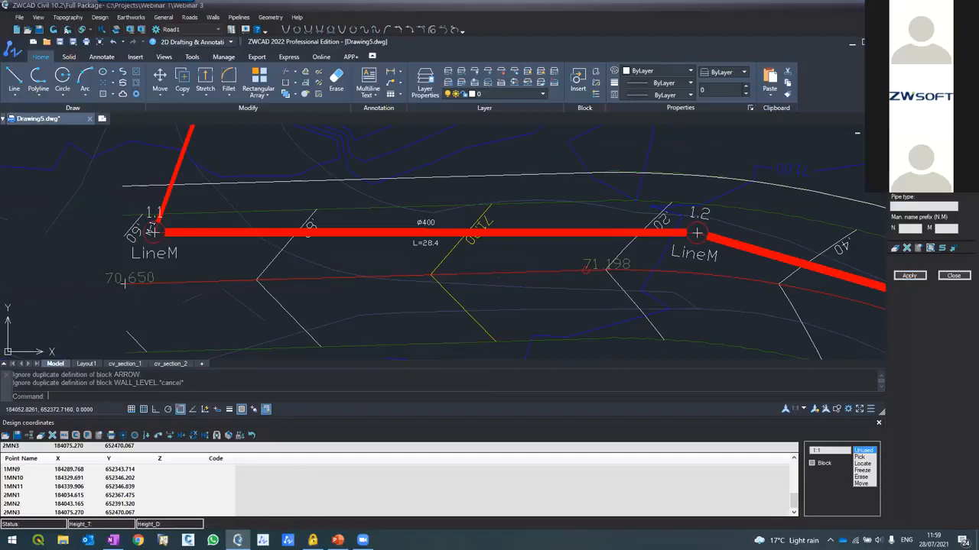
# Apply the pipeline layout once more and inspect the pipe labels along the branch and the main line.
pyautogui.click(909, 276)
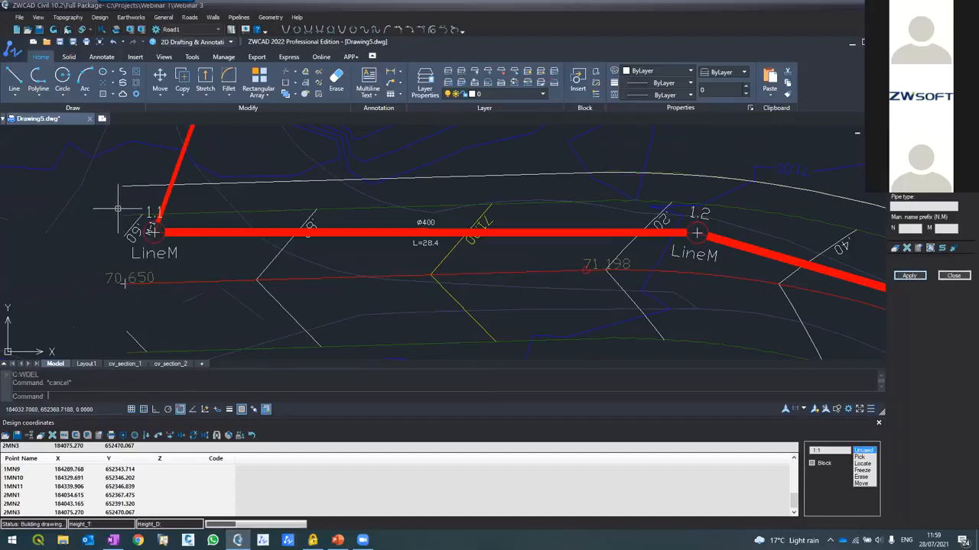
pyautogui.scroll(4, 128, 198)
pyautogui.scroll(-5, 128, 198)
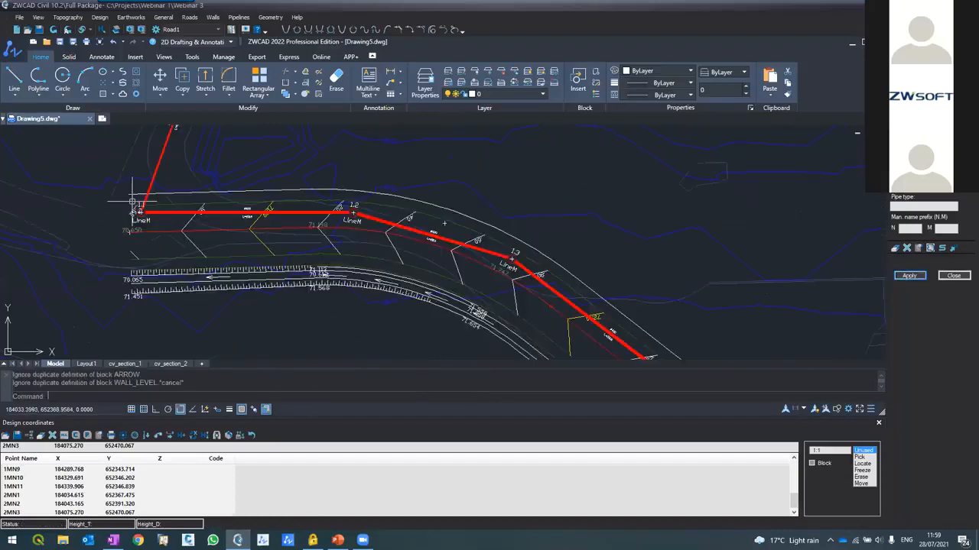
pyautogui.scroll(3, 113, 182)
pyautogui.scroll(5, 169, 252)
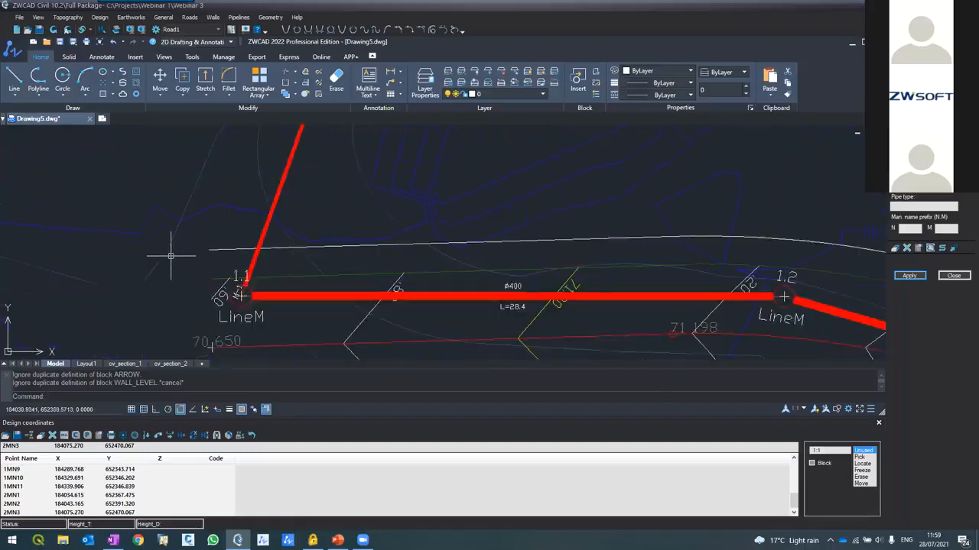
pyautogui.scroll(-4, 230, 251)
pyautogui.scroll(-4, 229, 251)
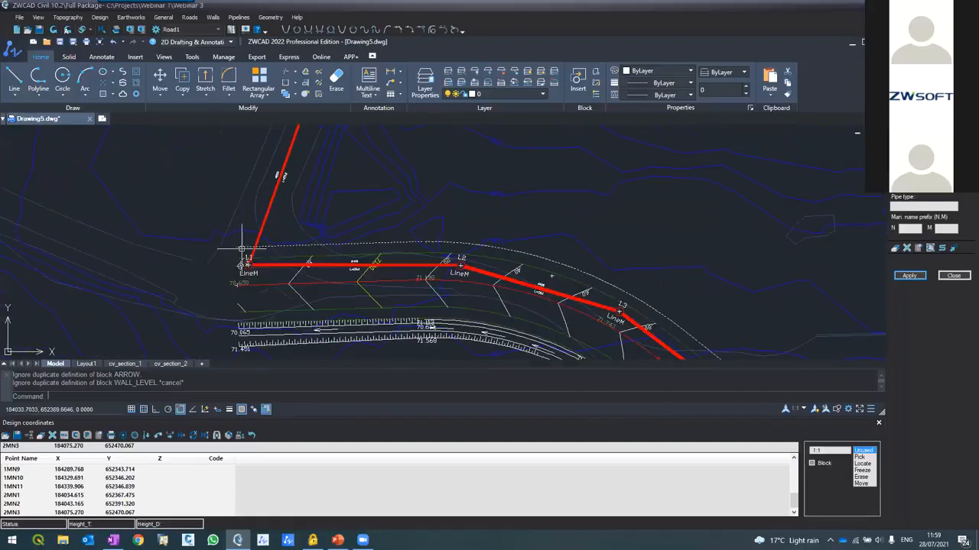
pyautogui.scroll(4, 270, 268)
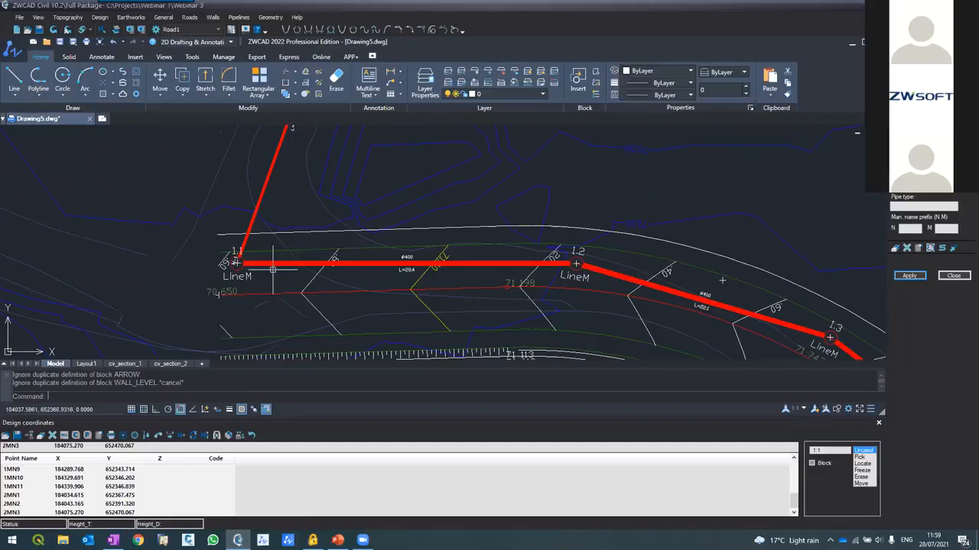
pyautogui.scroll(-4, 411, 267)
pyautogui.scroll(4, 412, 268)
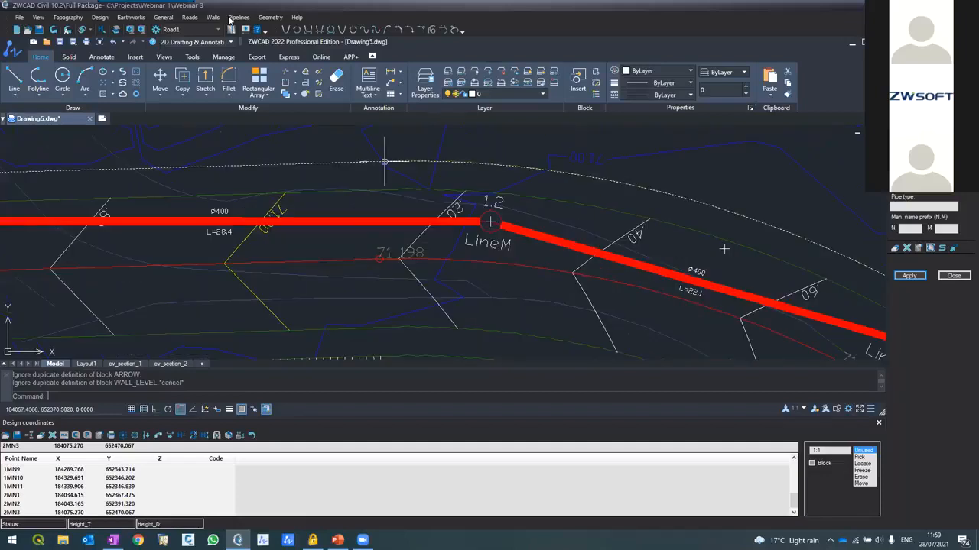
# Open the pipeline sections and display the main line's longitudinal section from manhole 1.1 to 1.11.
pyautogui.click(230, 16)
pyautogui.click(230, 67)
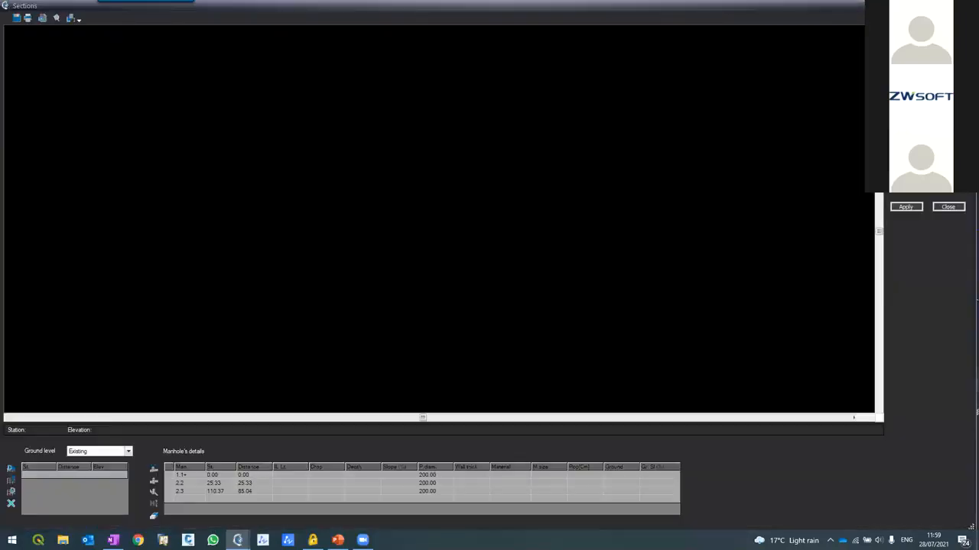
pyautogui.click(910, 61)
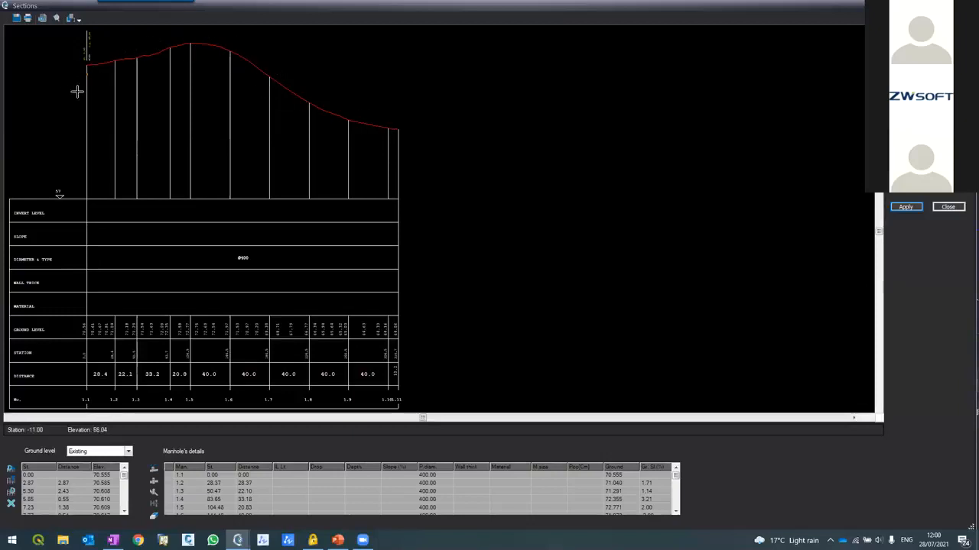
# Switch the main line section's ground level to Design, get the design data and apply it.
pyautogui.click(74, 452)
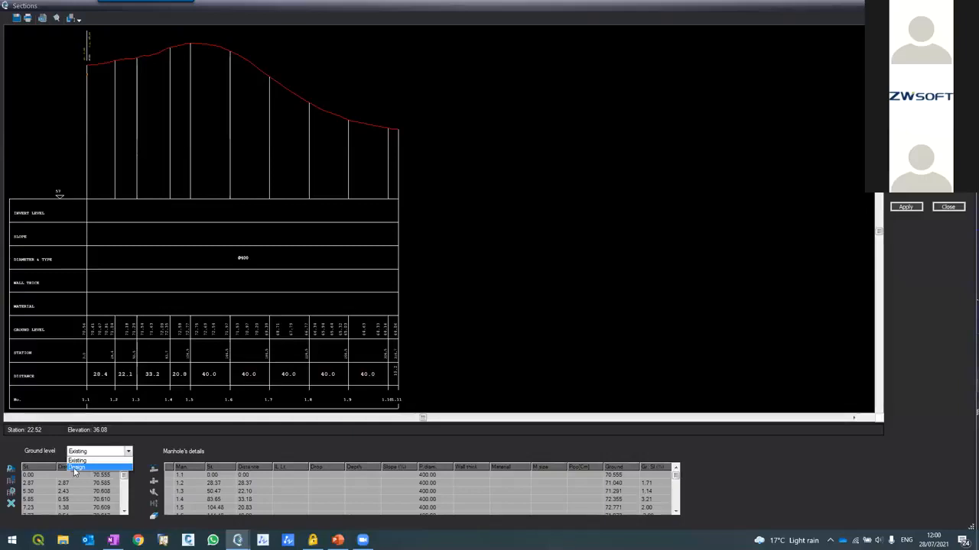
pyautogui.click(76, 472)
pyautogui.click(10, 491)
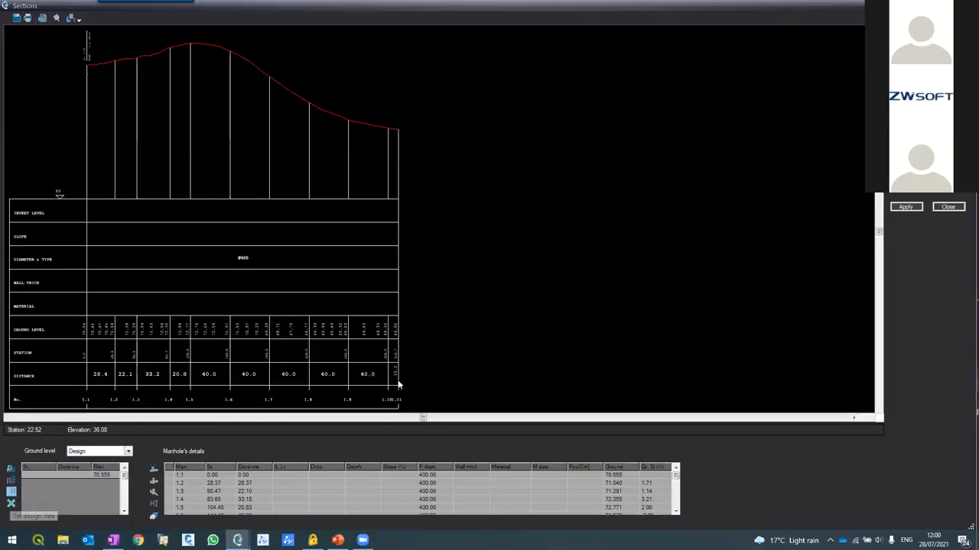
pyautogui.click(906, 208)
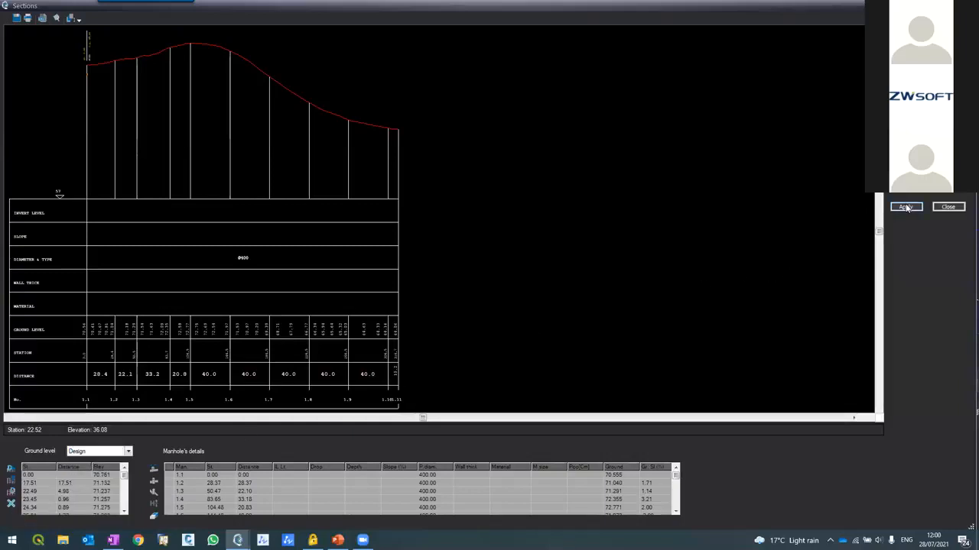
# Examine the design and existing ground lines near manhole 1.1 in the main line section, including the 200 mm crossing, and close the sections.
pyautogui.scroll(4, 107, 38)
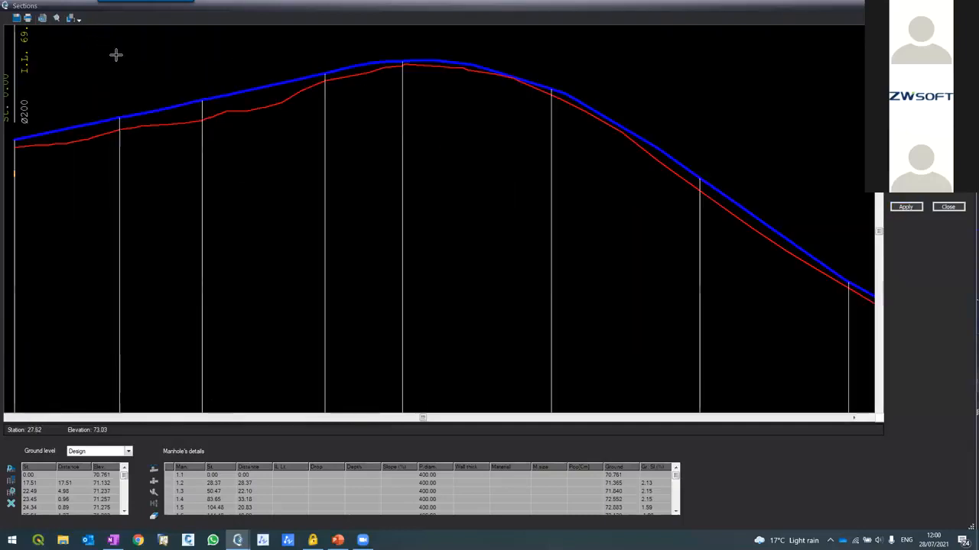
pyautogui.scroll(-2, 395, 122)
pyautogui.scroll(4, 283, 107)
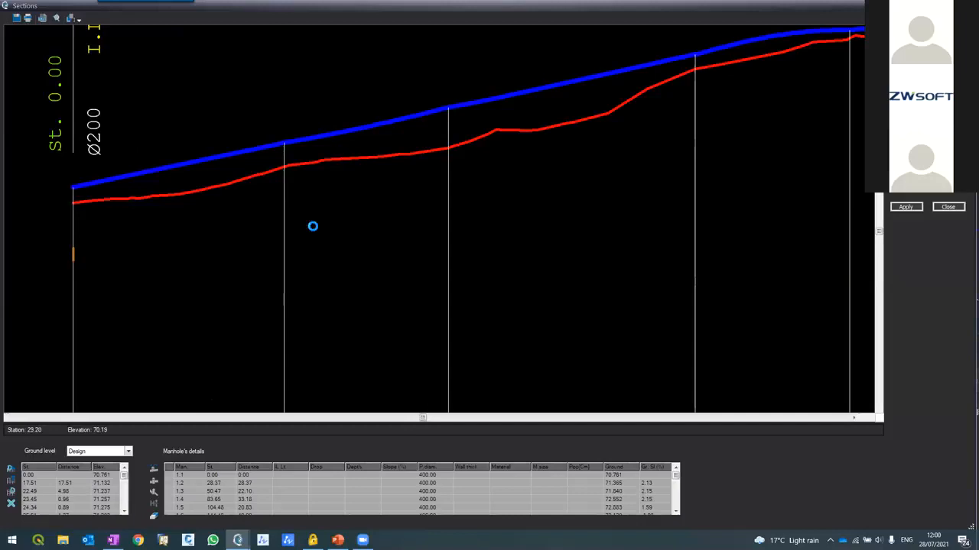
pyautogui.scroll(-2, 160, 204)
pyautogui.scroll(2, 160, 203)
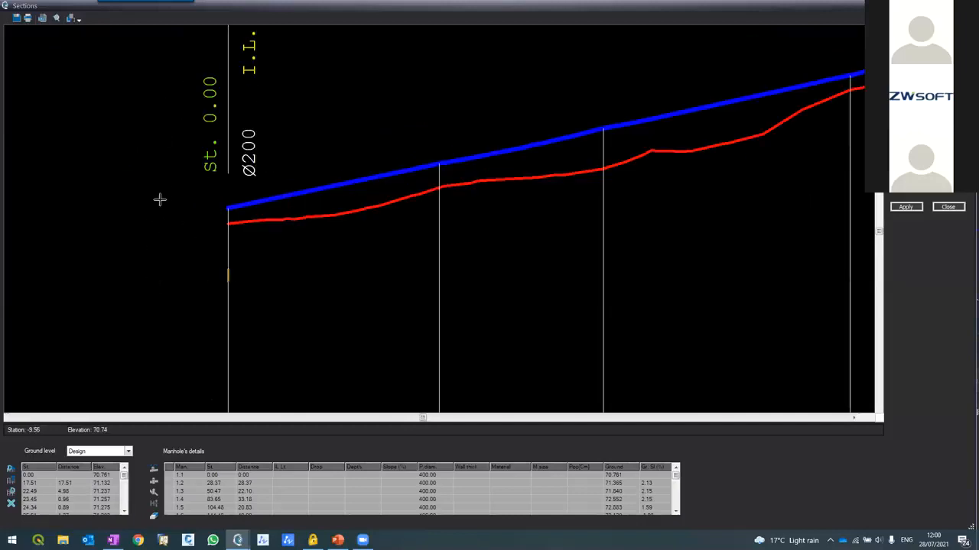
pyautogui.scroll(2, 214, 269)
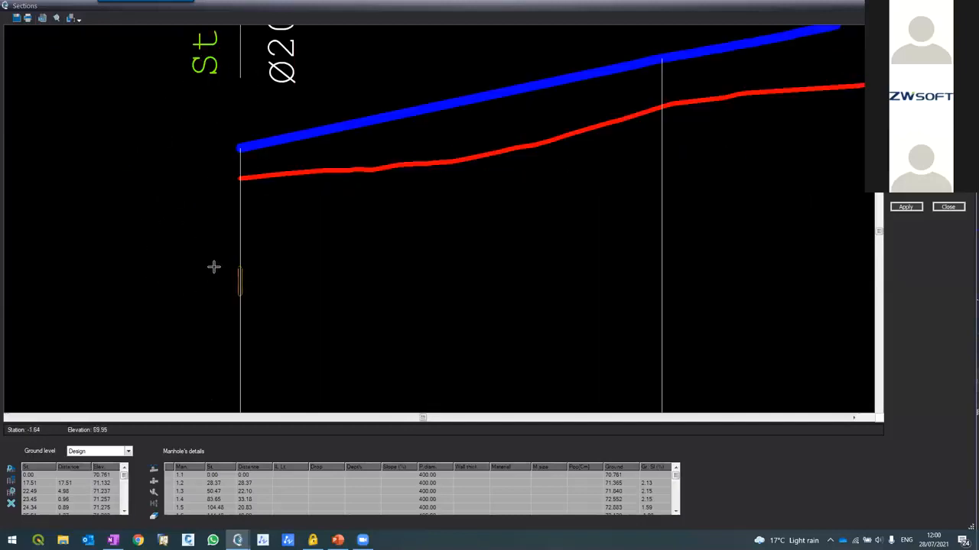
pyautogui.scroll(-2, 280, 273)
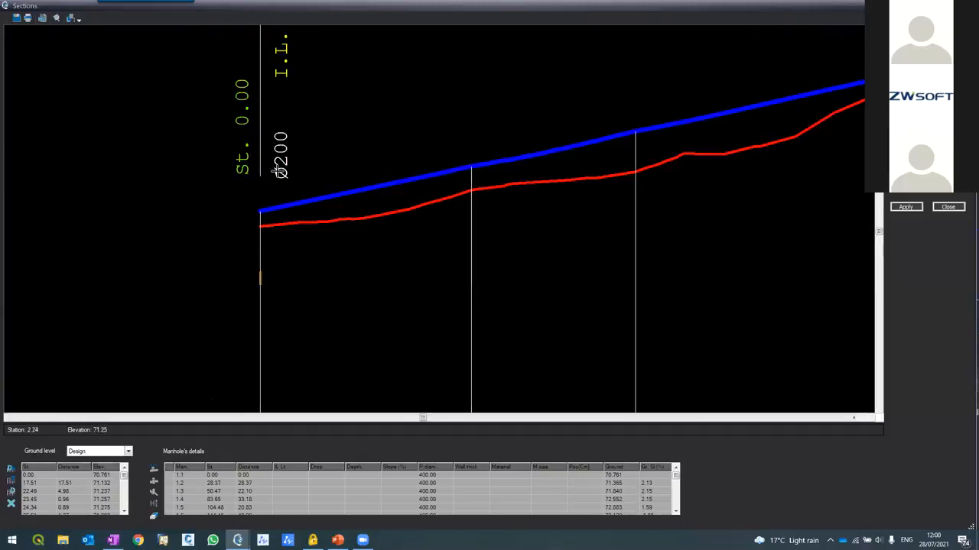
pyautogui.scroll(-2, 253, 221)
pyautogui.scroll(2, 257, 176)
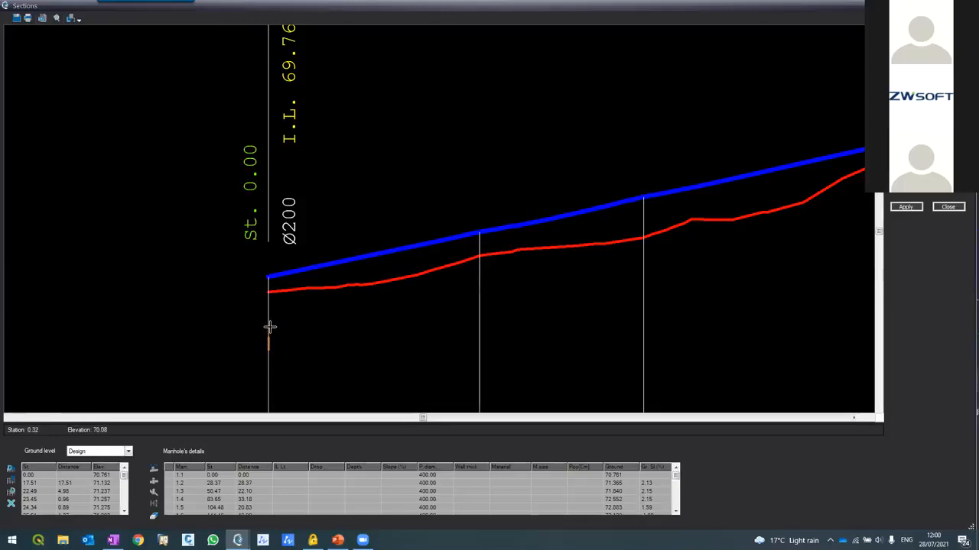
pyautogui.scroll(-2, 271, 308)
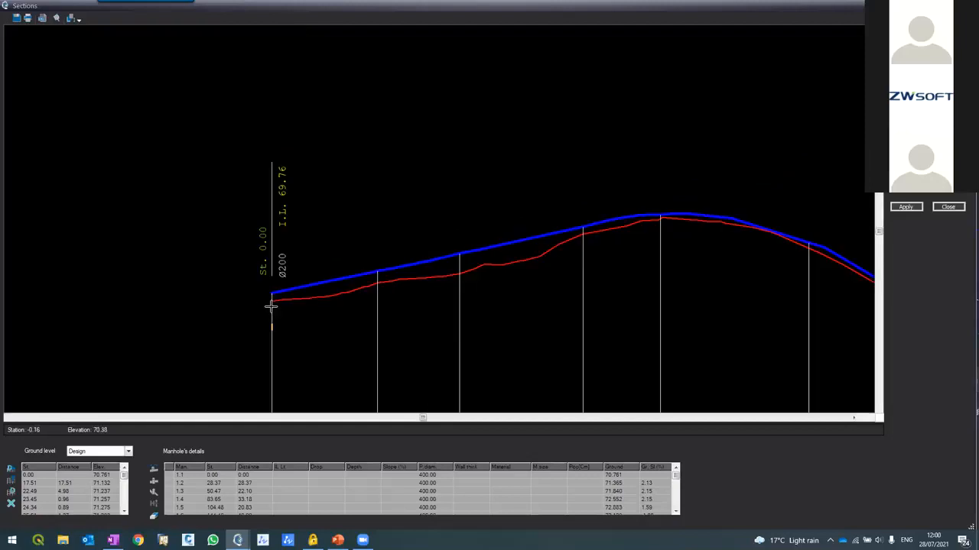
pyautogui.click(948, 206)
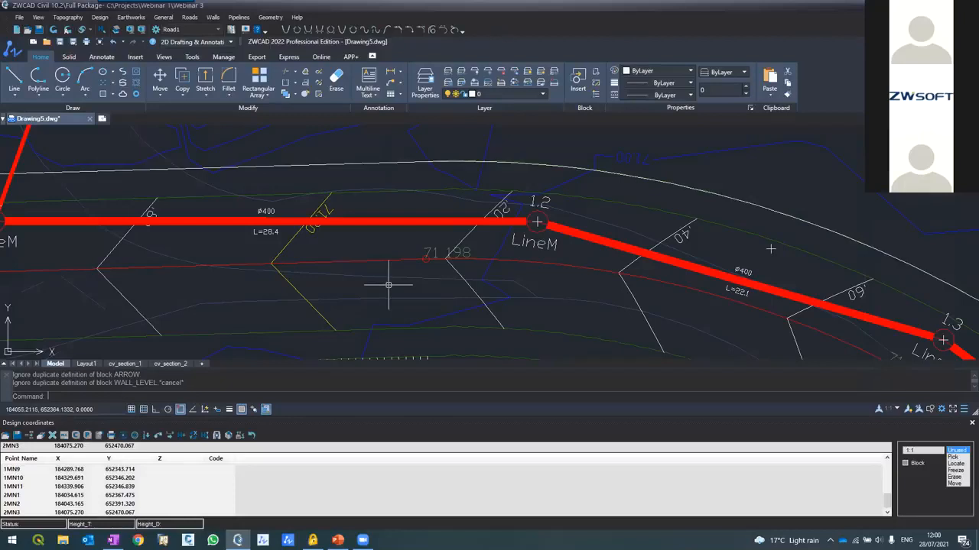
# Insert Electricity.dwg from the Projects folder as an exploded block at 0,0,0 with scale 1 and rotation 0.
pyautogui.write('inser')
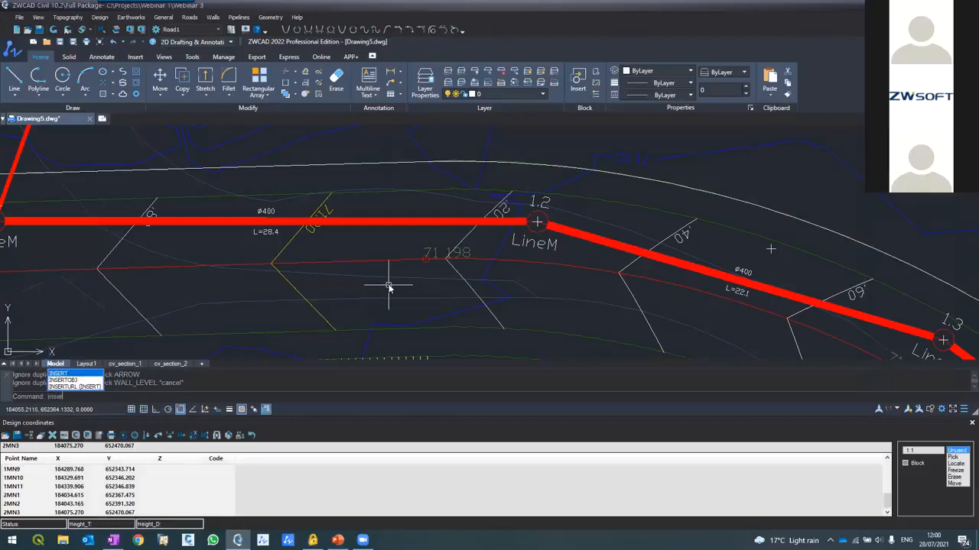
pyautogui.write('t')
pyautogui.press('Return')
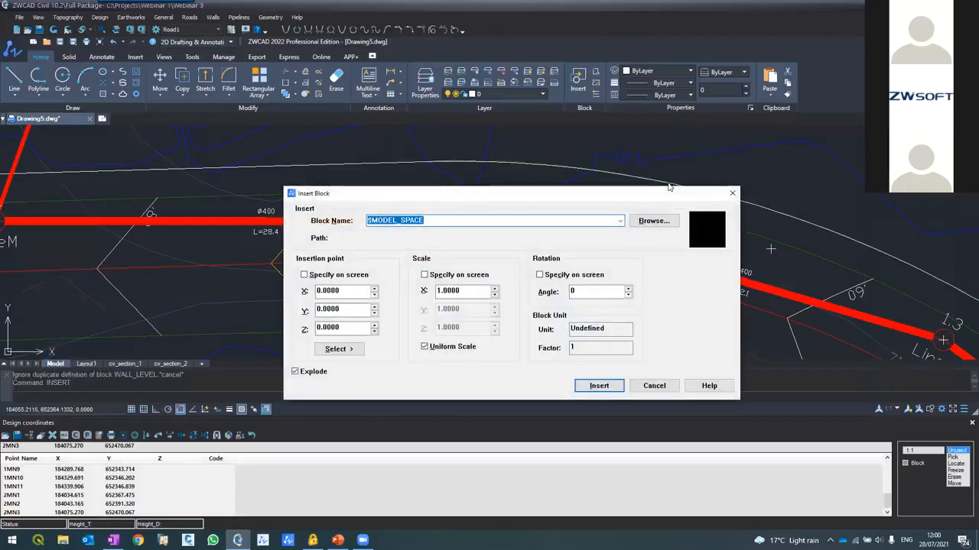
pyautogui.click(641, 222)
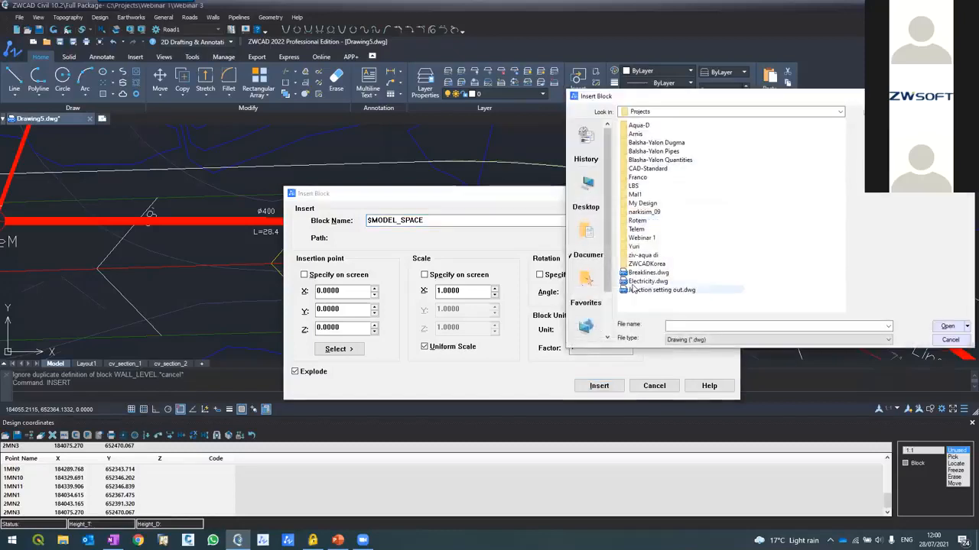
pyautogui.click(635, 282)
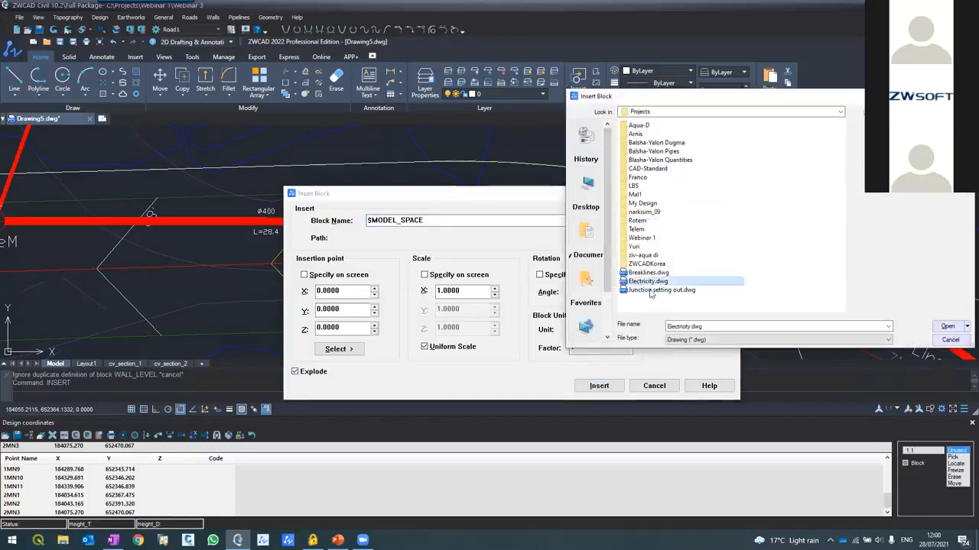
pyautogui.click(947, 326)
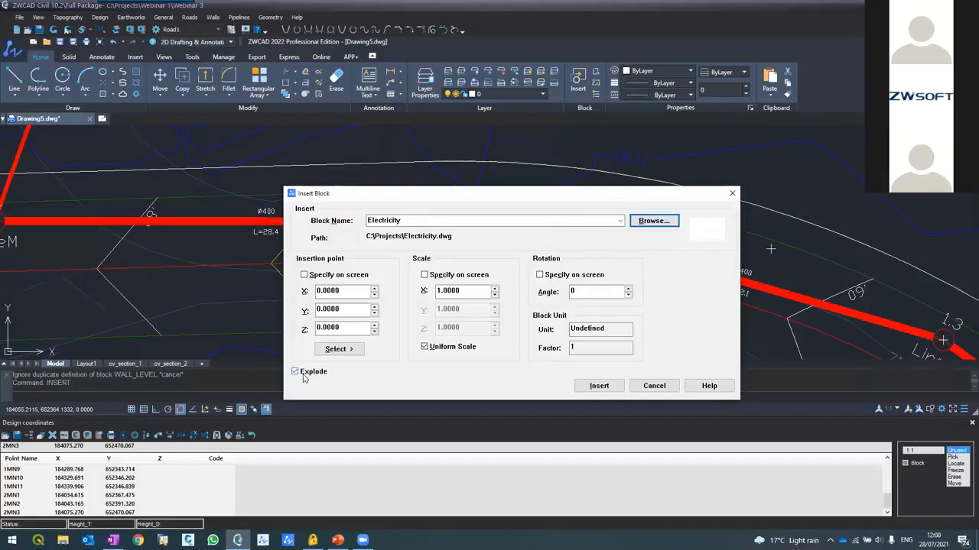
pyautogui.click(598, 386)
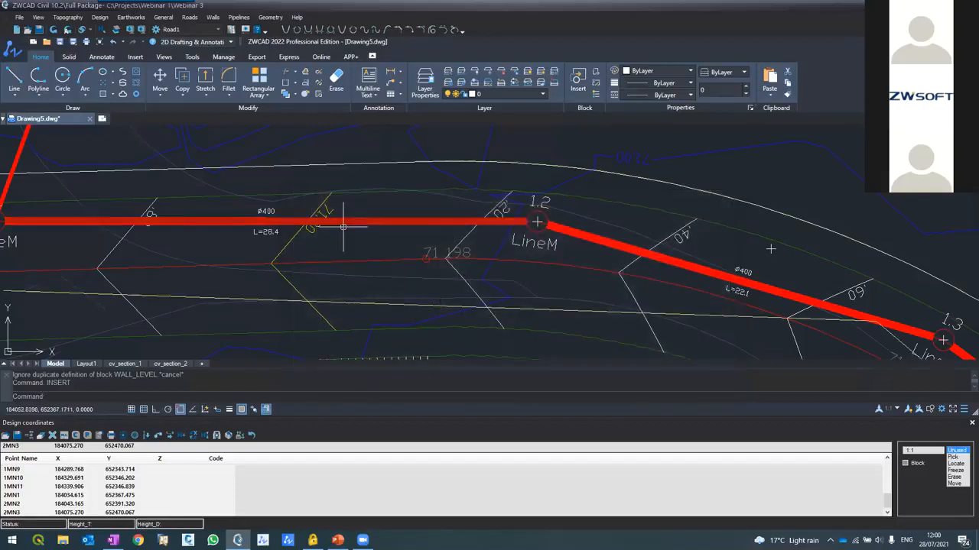
# Examine the inserted electricity polyline's route and where it crosses the main line between manholes 1.1 and 1.5.
pyautogui.scroll(-3, 466, 328)
pyautogui.scroll(3, 328, 242)
pyautogui.click(322, 213)
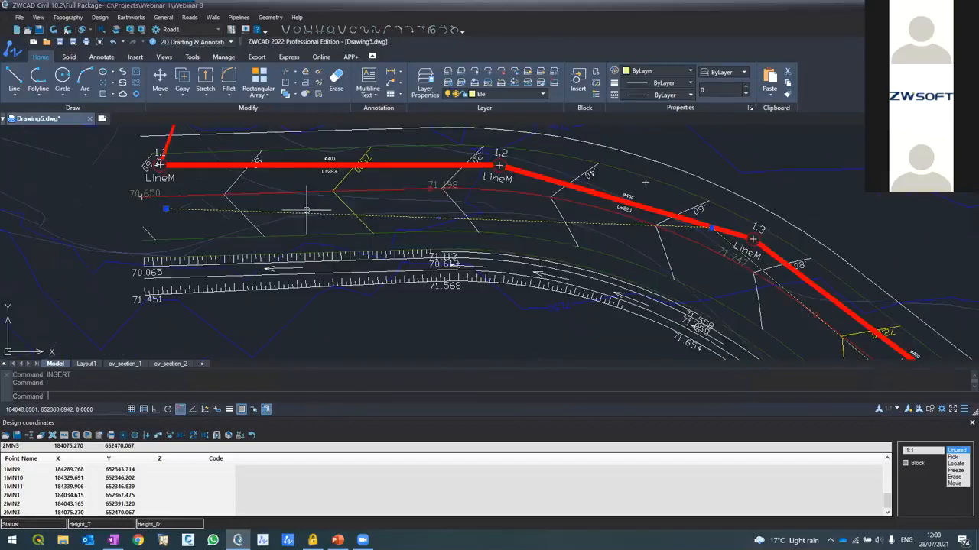
pyautogui.scroll(-2, 284, 205)
pyautogui.scroll(-4, 497, 214)
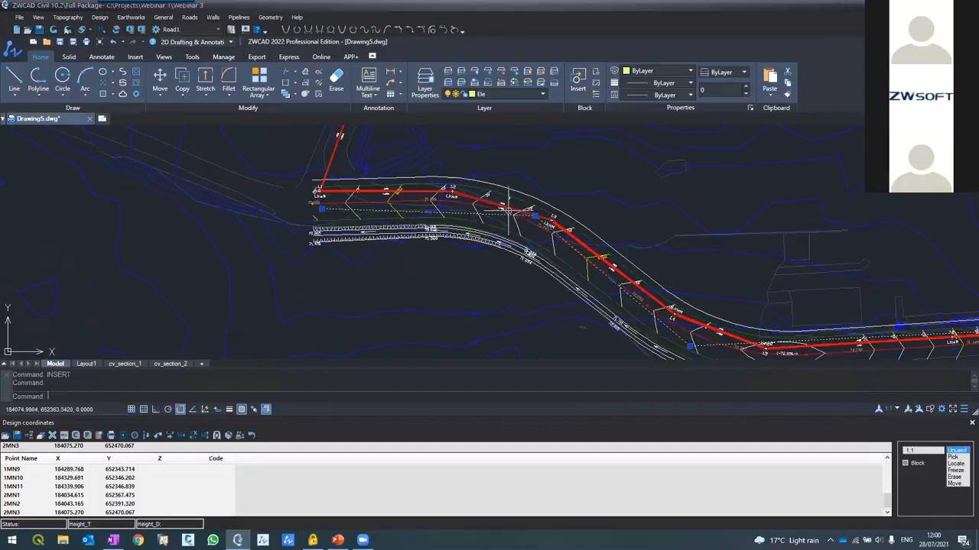
pyautogui.scroll(6, 595, 287)
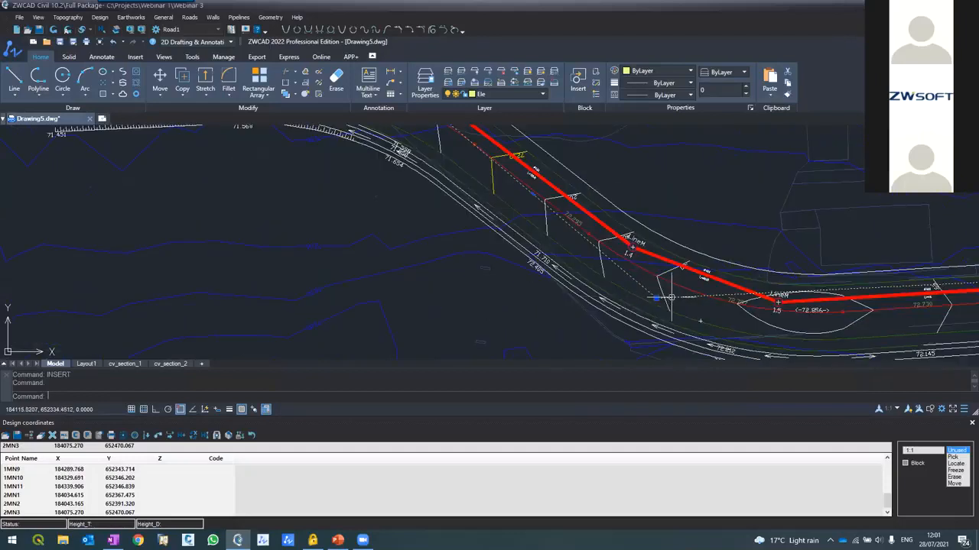
pyautogui.scroll(-3, 456, 269)
pyautogui.scroll(5, 520, 275)
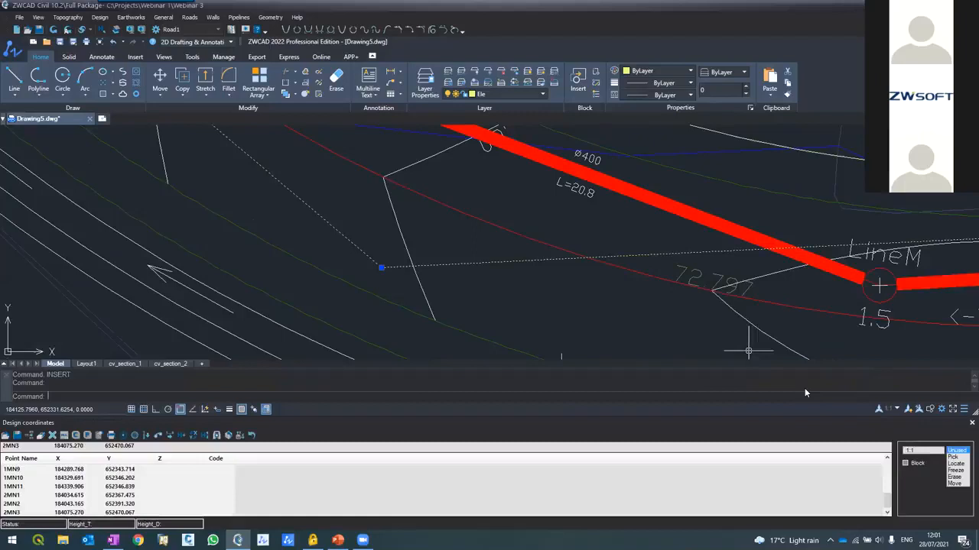
pyautogui.press('Escape')
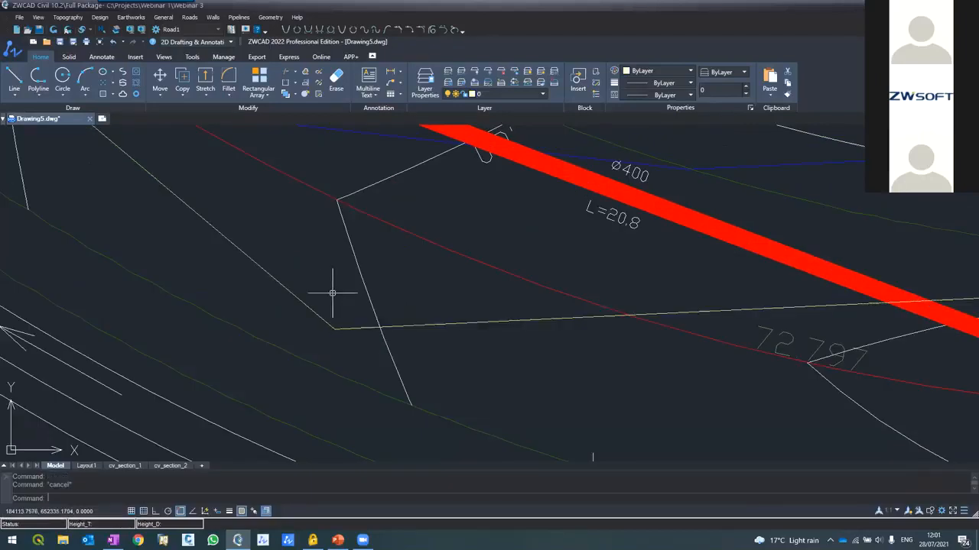
# List the electricity polyline's properties to check its layer and vertex coordinates, and close the listing.
pyautogui.click(321, 315)
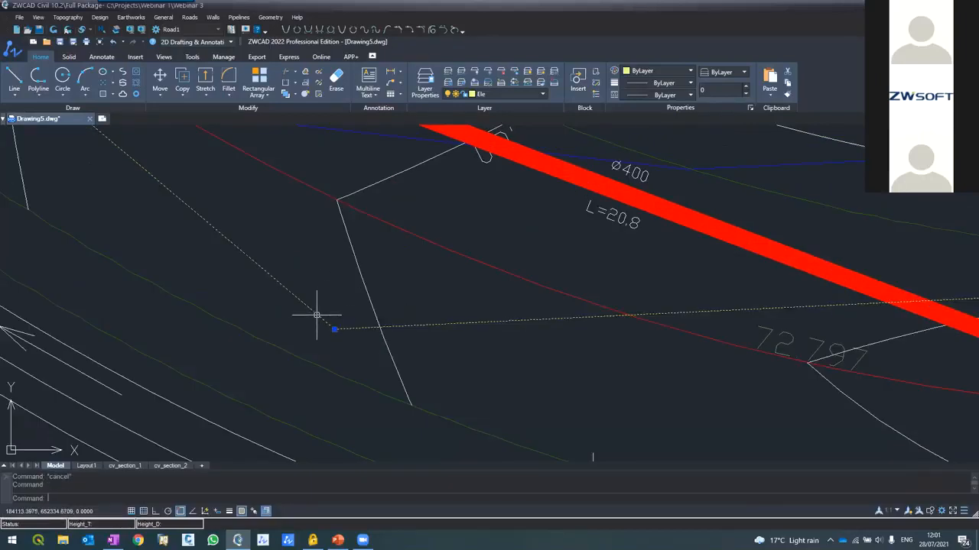
pyautogui.write('li')
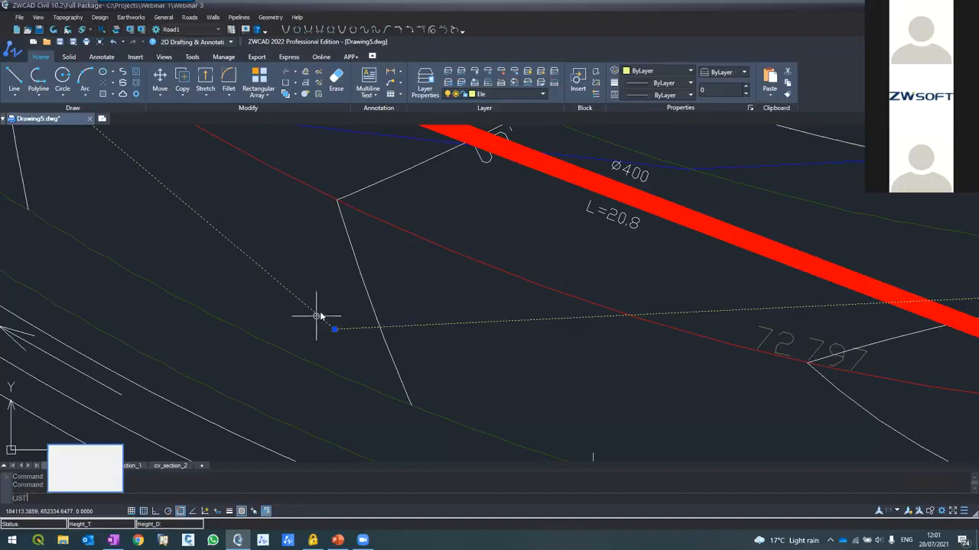
pyautogui.press('Return')
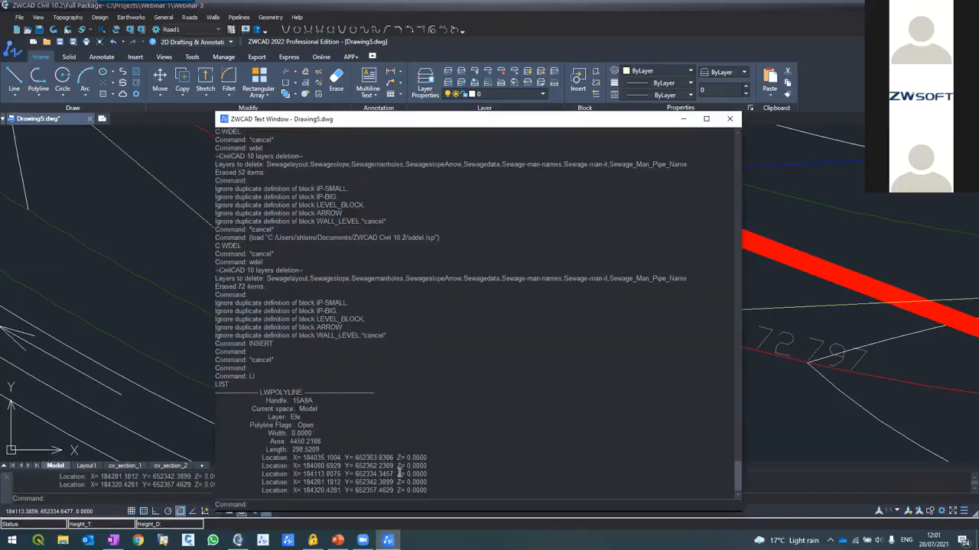
pyautogui.click(730, 119)
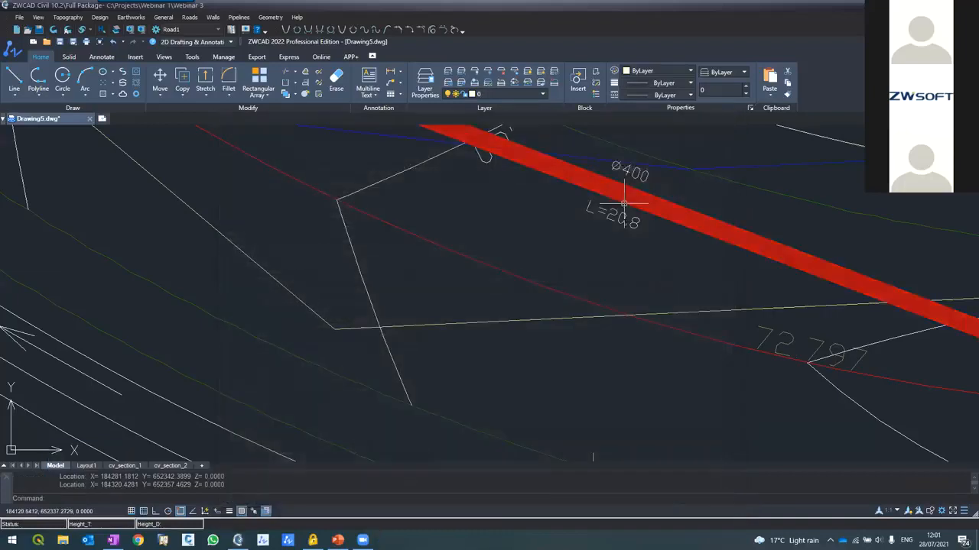
# Add pipeline crossings by filtering on the electricity polyline, selected between manholes 1.4 and 1.5, and close the crossings.
pyautogui.scroll(-2, 352, 285)
pyautogui.click(236, 19)
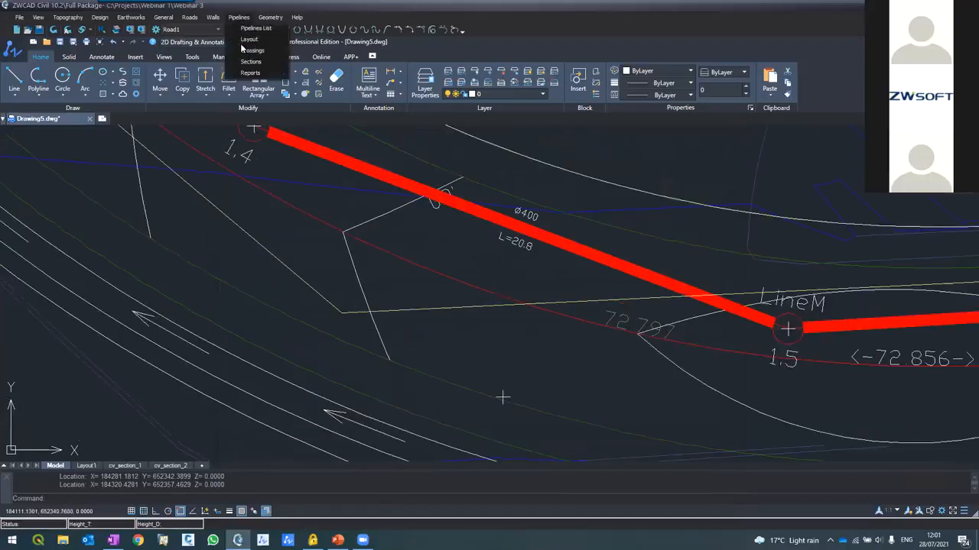
pyautogui.click(246, 53)
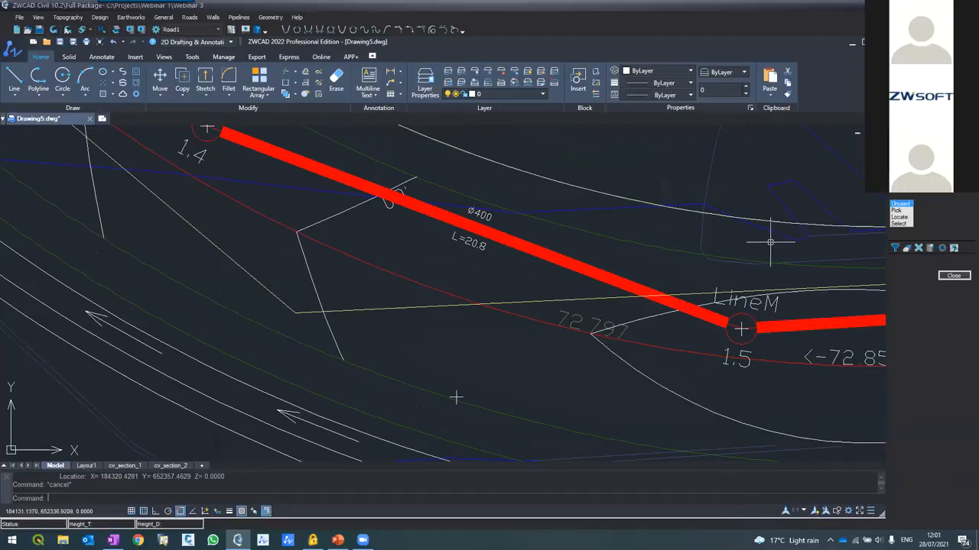
pyautogui.click(895, 248)
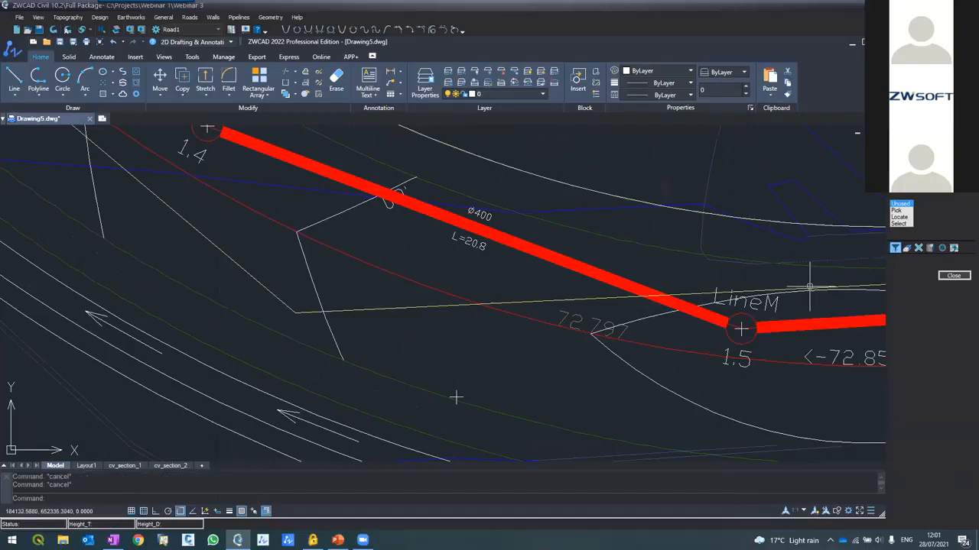
pyautogui.click(901, 235)
pyautogui.click(383, 310)
pyautogui.press('Return')
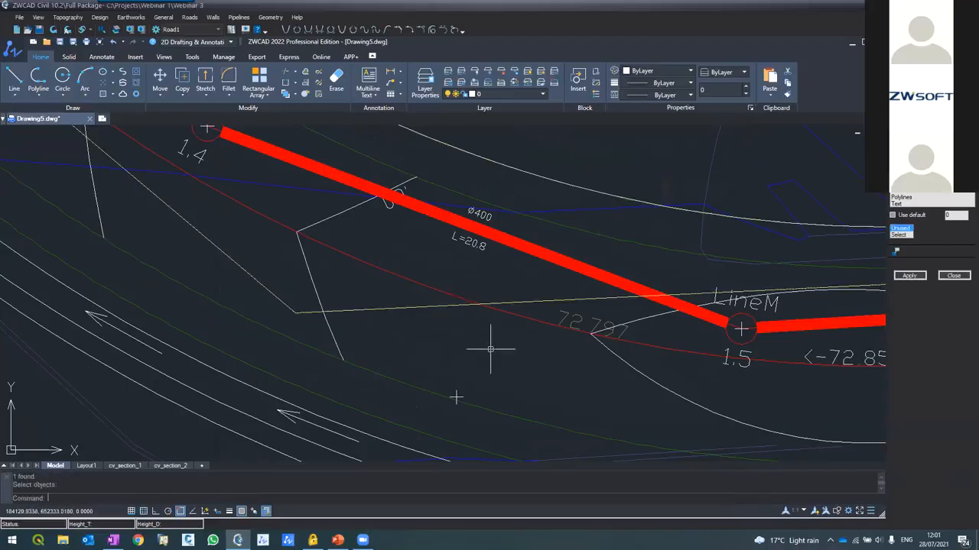
pyautogui.click(905, 276)
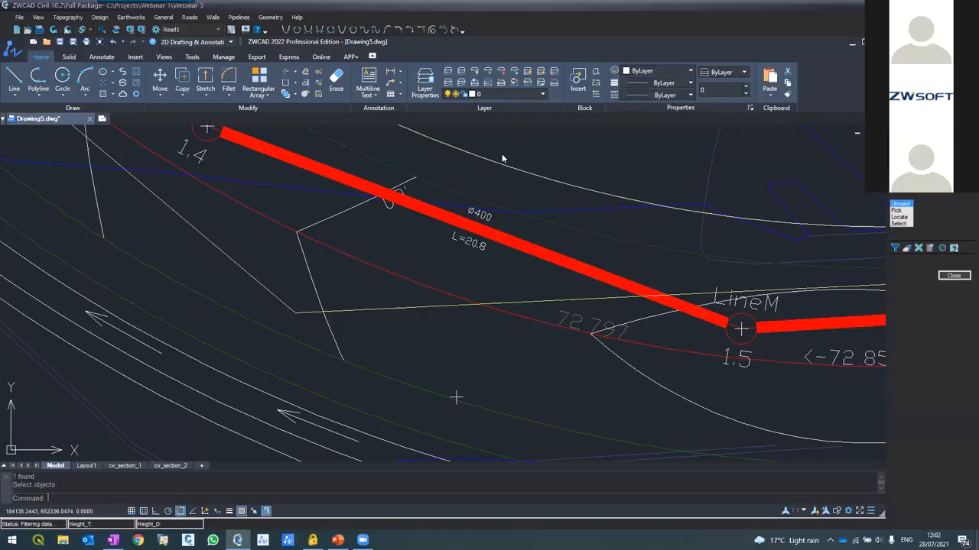
pyautogui.click(953, 275)
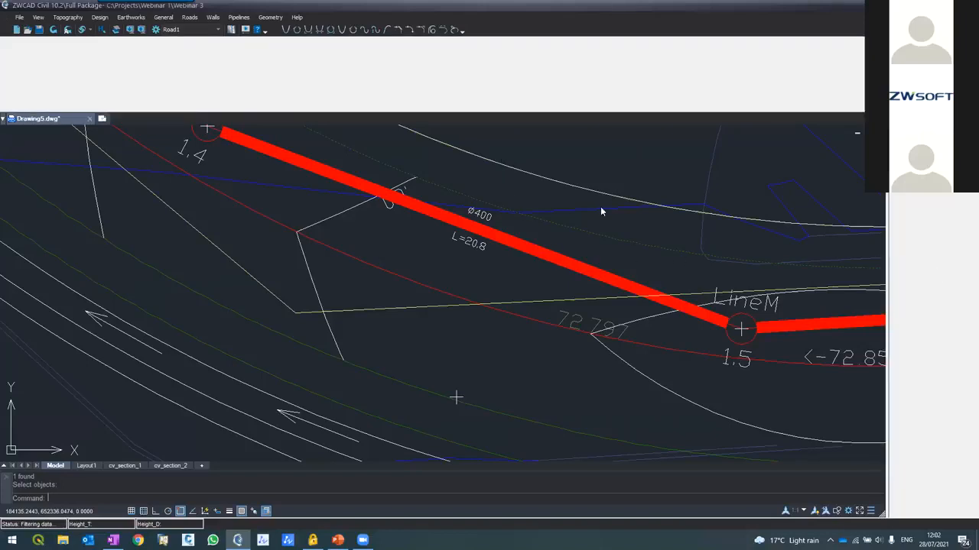
# Open the main line's section and examine the electricity crossings and their offsets from manholes 1.3 and 1.5.
pyautogui.click(238, 17)
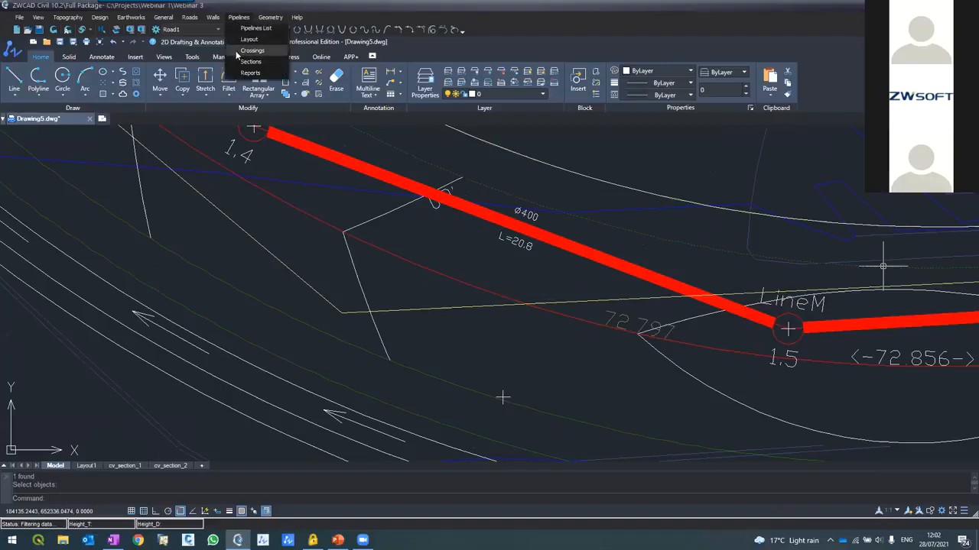
pyautogui.click(328, 158)
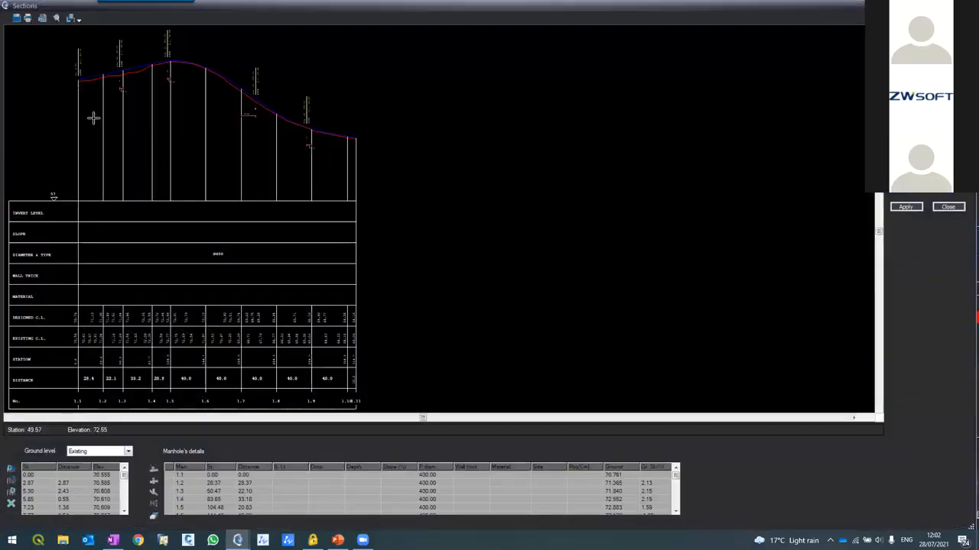
pyautogui.scroll(10, 140, 157)
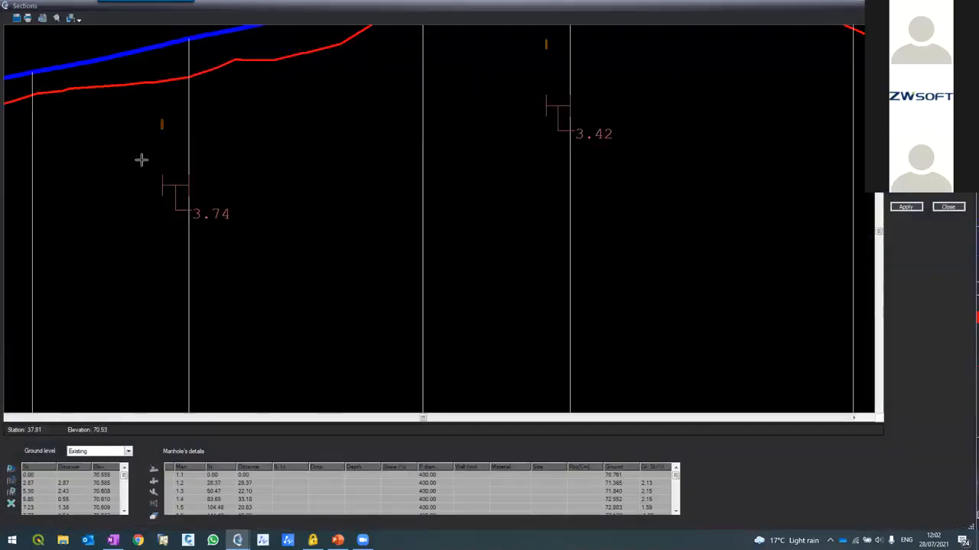
pyautogui.scroll(-4, 249, 192)
pyautogui.scroll(5, 264, 184)
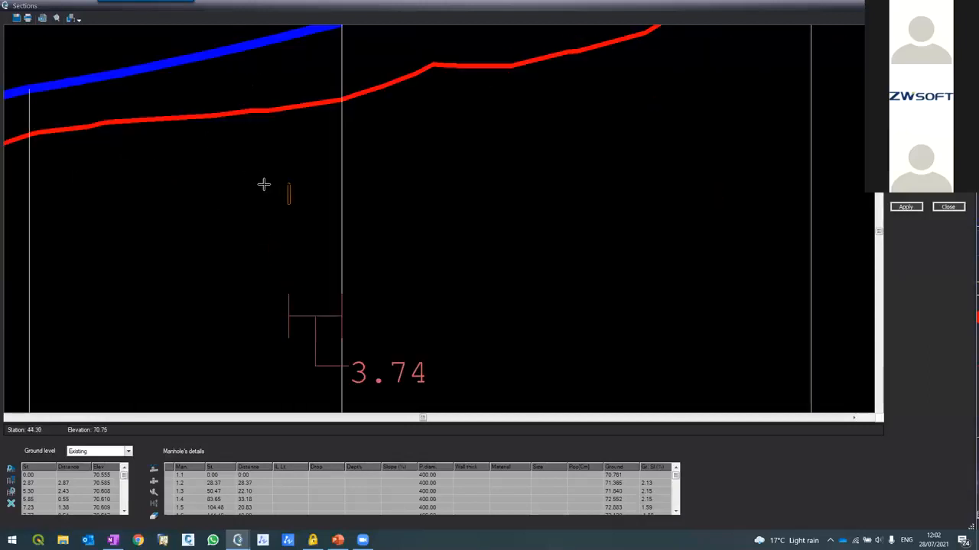
pyautogui.scroll(-4, 326, 271)
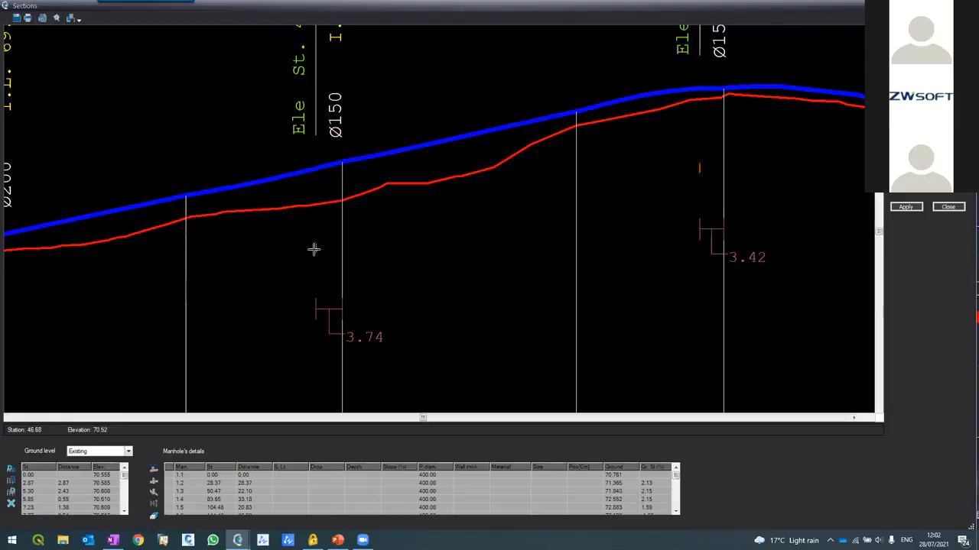
pyautogui.scroll(-2, 550, 105)
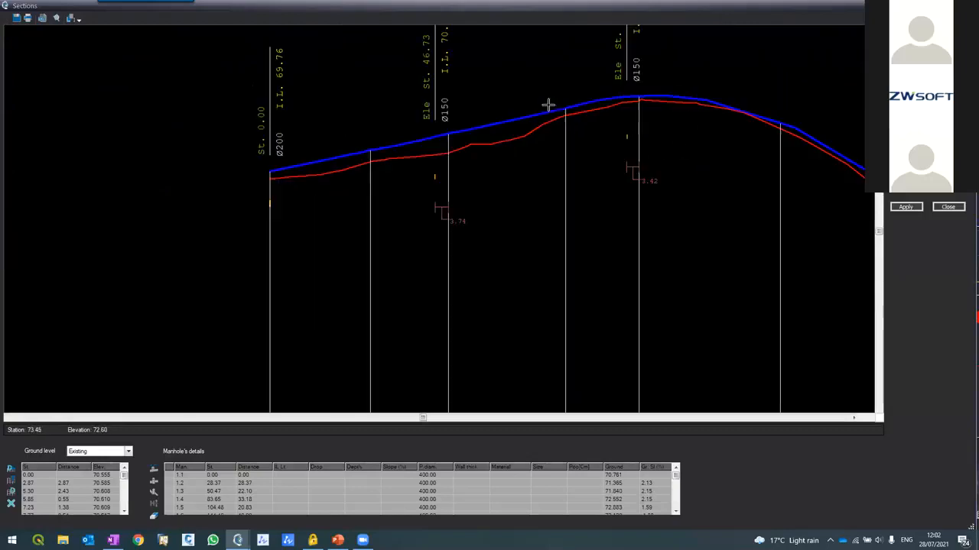
# Examine the electricity crossings along the whole section profile and review the manhole table down to its last manholes.
pyautogui.scroll(-2, 558, 159)
pyautogui.scroll(5, 765, 235)
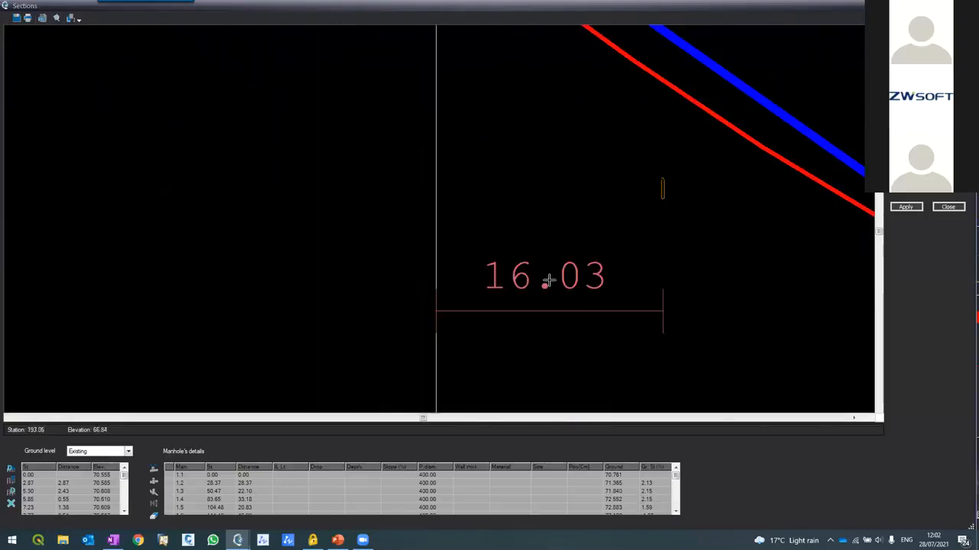
pyautogui.scroll(-4, 443, 281)
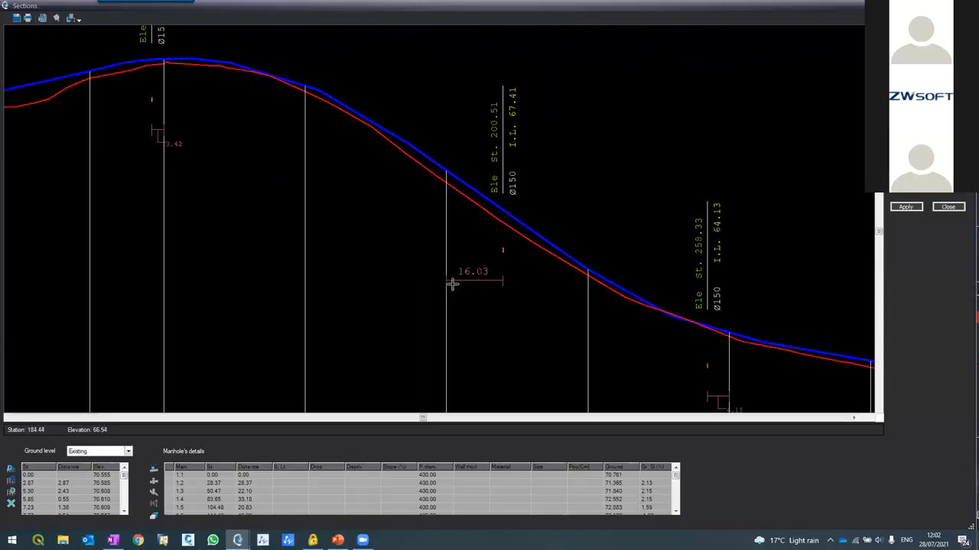
pyautogui.scroll(-2, 712, 364)
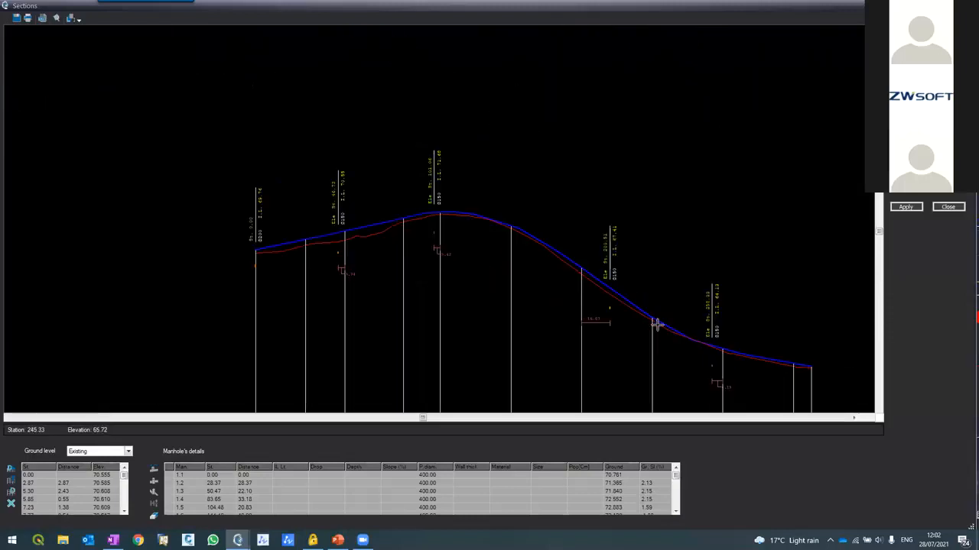
pyautogui.scroll(6, 228, 268)
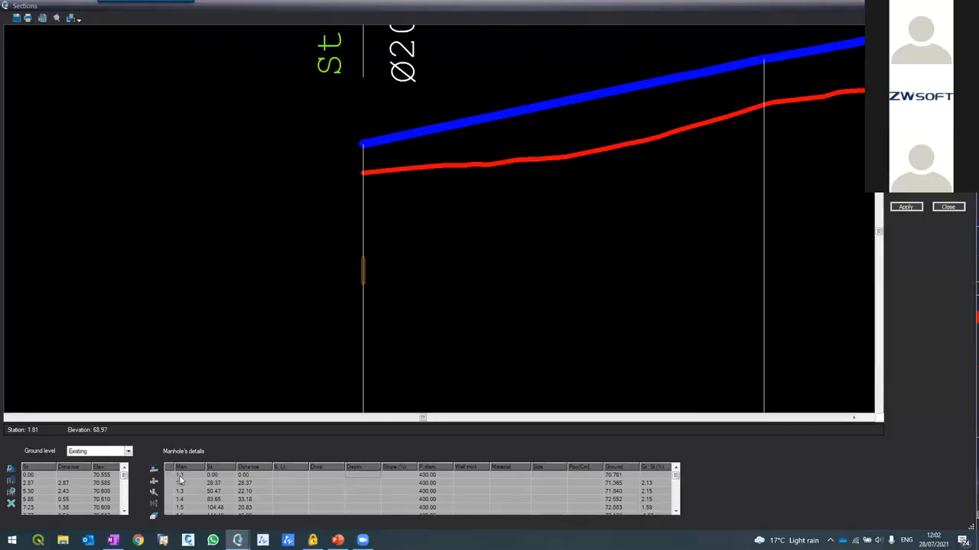
pyautogui.click(675, 512)
pyautogui.click(675, 513)
pyautogui.click(675, 512)
pyautogui.click(675, 512)
pyautogui.click(675, 512)
pyautogui.click(675, 511)
pyautogui.click(675, 506)
pyautogui.moveTo(676, 504); pyautogui.dragTo(675, 468)
# Set manhole 1.1's depth to 1.500 and the slope to 2% for manholes 1.1 to 1.5, and apply to the section.
pyautogui.press('Return')
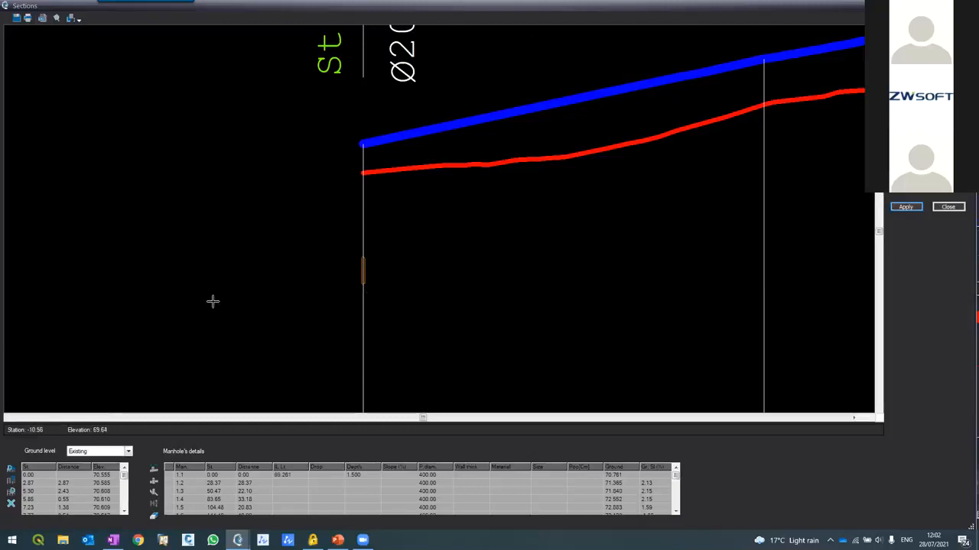
pyautogui.scroll(-3, 203, 304)
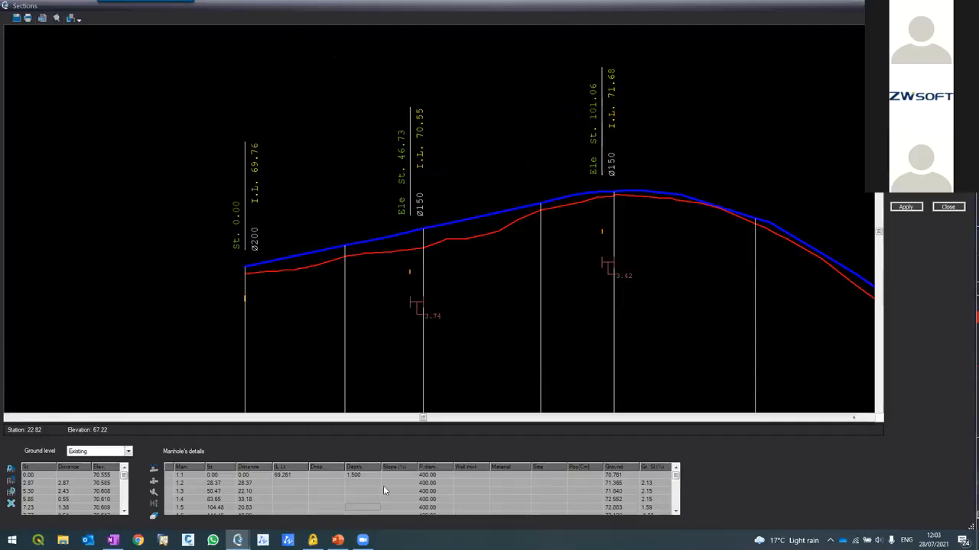
pyautogui.moveTo(387, 482); pyautogui.dragTo(388, 513)
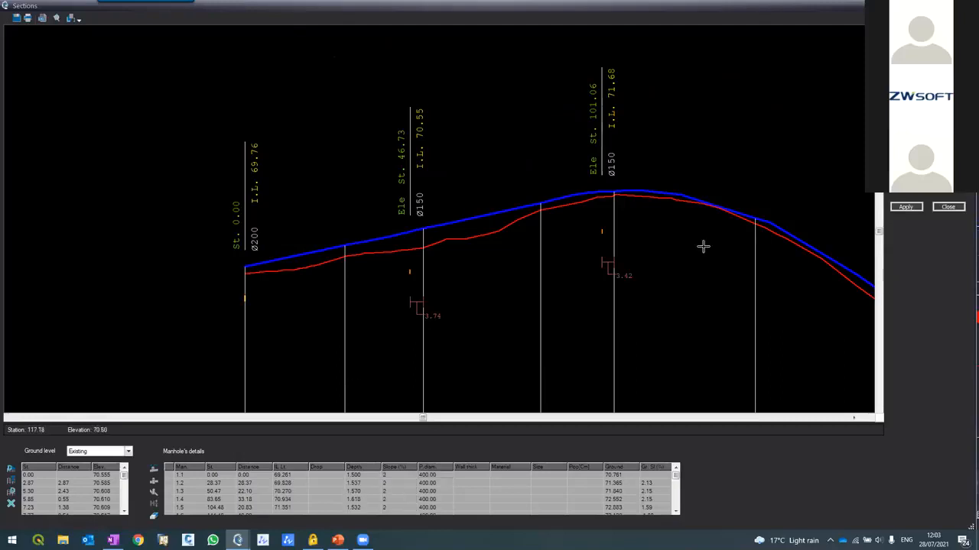
pyautogui.click(896, 211)
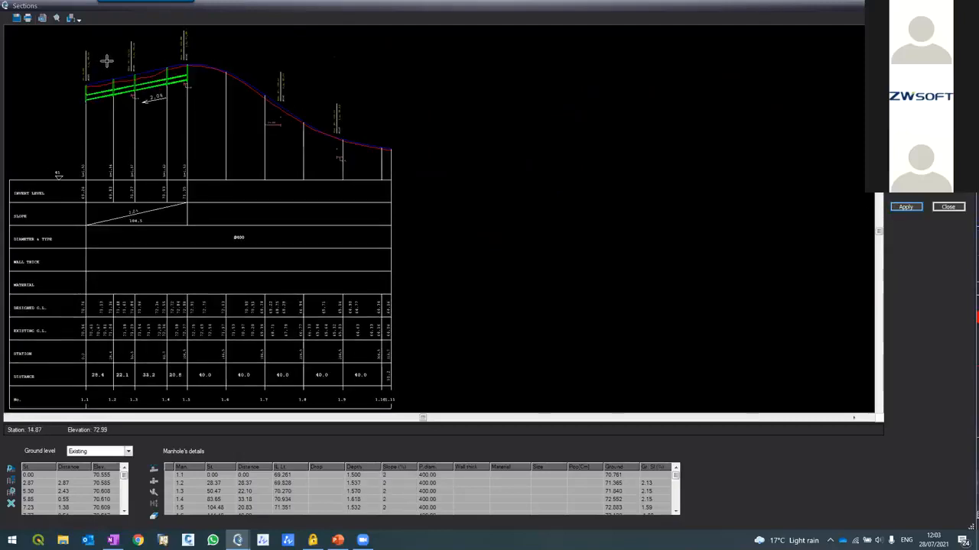
# Check the pipe against the electricity crossing near manhole 1.3, and set manhole 1.1's depth to 1.8.
pyautogui.scroll(3, 115, 76)
pyautogui.scroll(-3, 339, 120)
pyautogui.scroll(3, 188, 175)
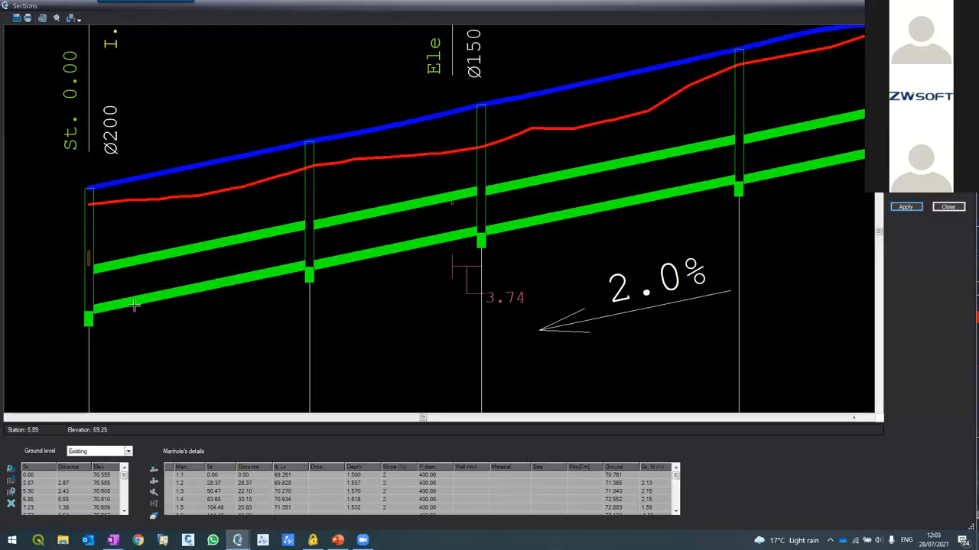
pyautogui.scroll(-2, 465, 200)
pyautogui.scroll(6, 451, 202)
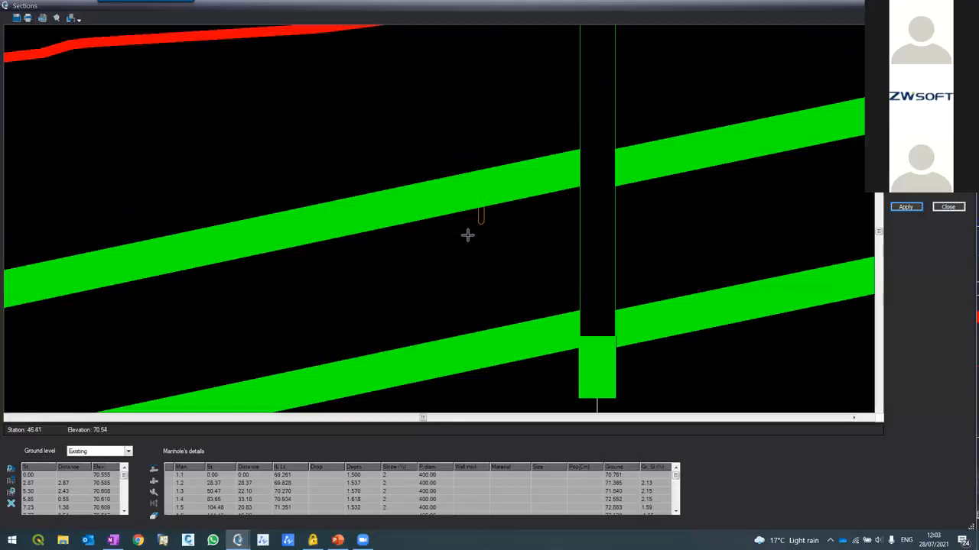
pyautogui.scroll(-3, 451, 262)
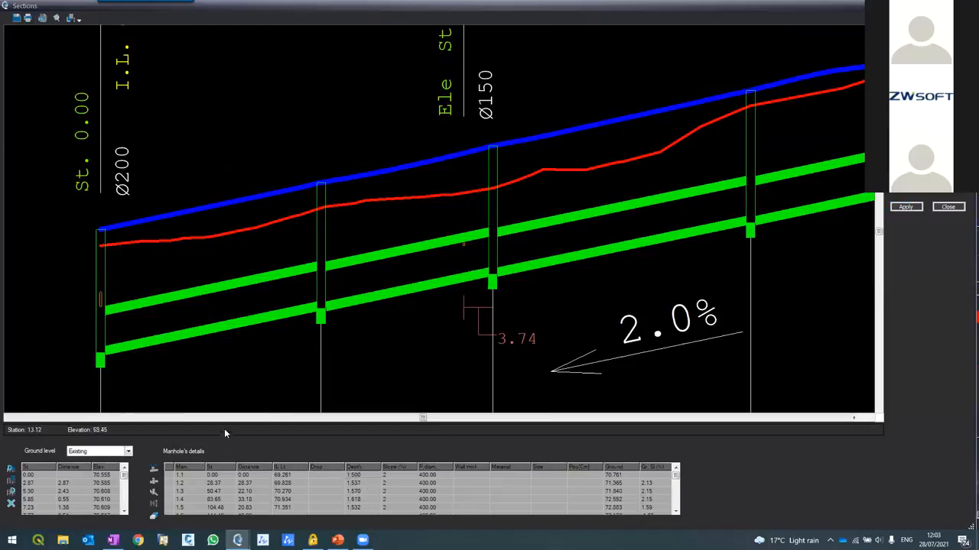
pyautogui.write('1.8')
pyautogui.press('Return')
# Examine the deepened pipe's clearance from the electricity crossings near manholes 1.3 and 1.5.
pyautogui.scroll(3, 122, 72)
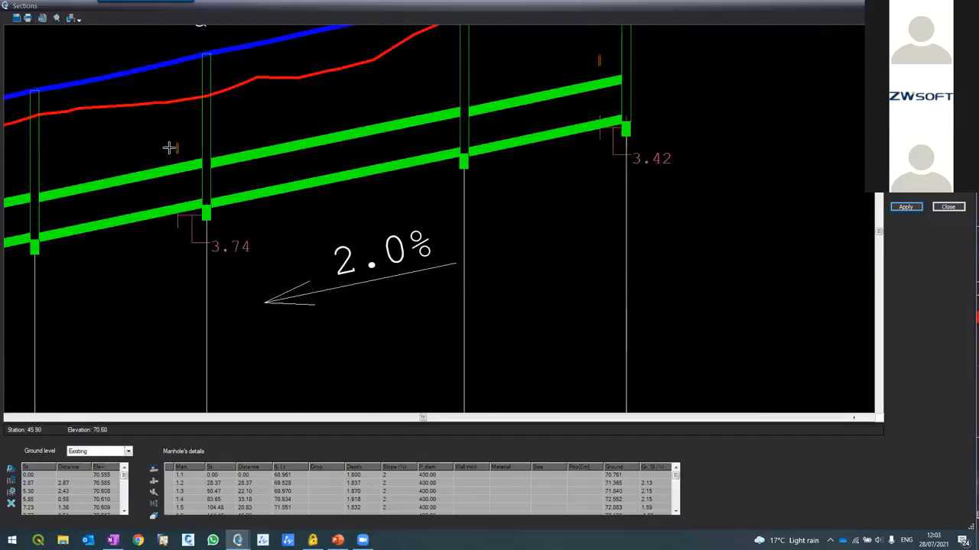
pyautogui.scroll(-1, 188, 151)
pyautogui.scroll(1, 180, 155)
pyautogui.scroll(-2, 183, 160)
pyautogui.scroll(1, 182, 166)
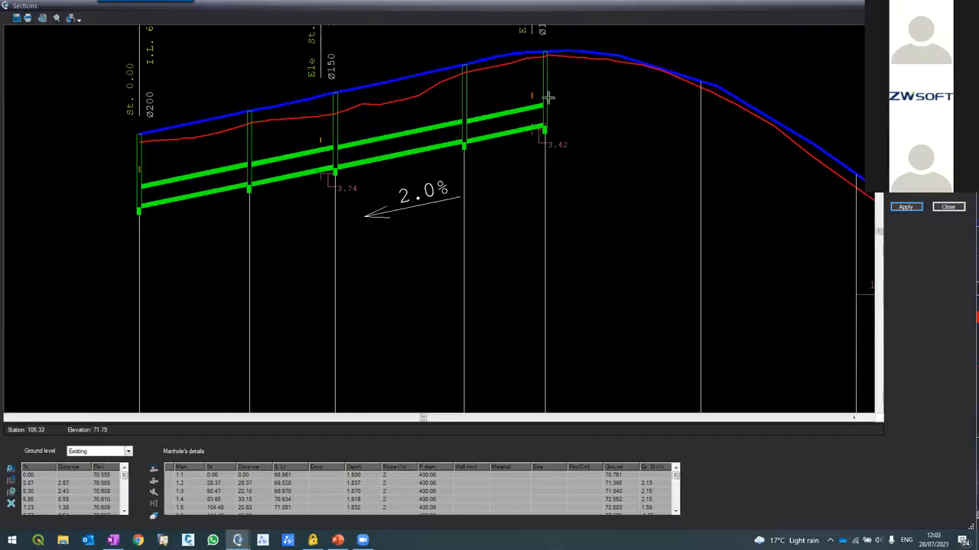
pyautogui.scroll(-2, 548, 96)
pyautogui.scroll(1, 551, 94)
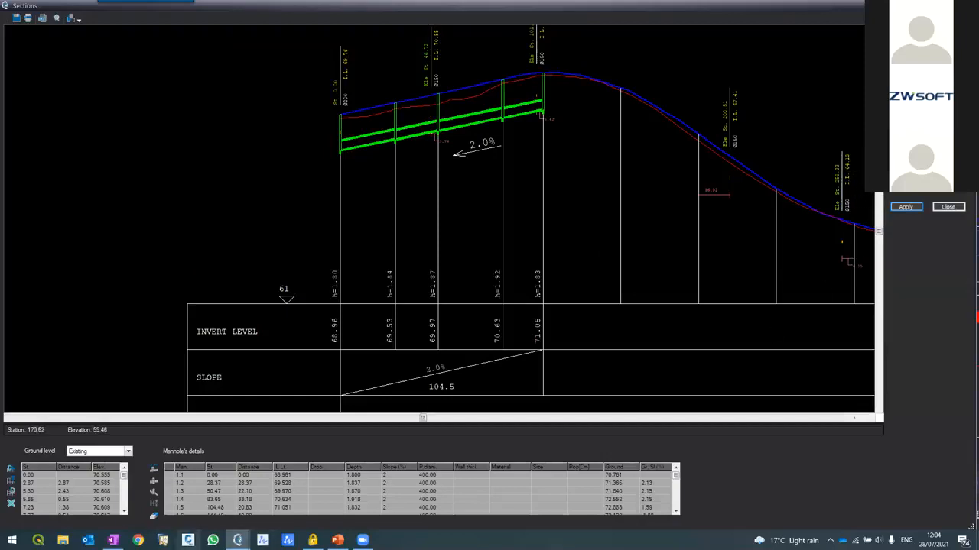
# Set the depths of manholes 1.8 and 1.9 to 1.500, apply them, and check the pipe profile beyond manhole 1.5.
pyautogui.click(677, 511)
pyautogui.click(677, 511)
pyautogui.click(677, 511)
pyautogui.click(676, 512)
pyautogui.click(677, 512)
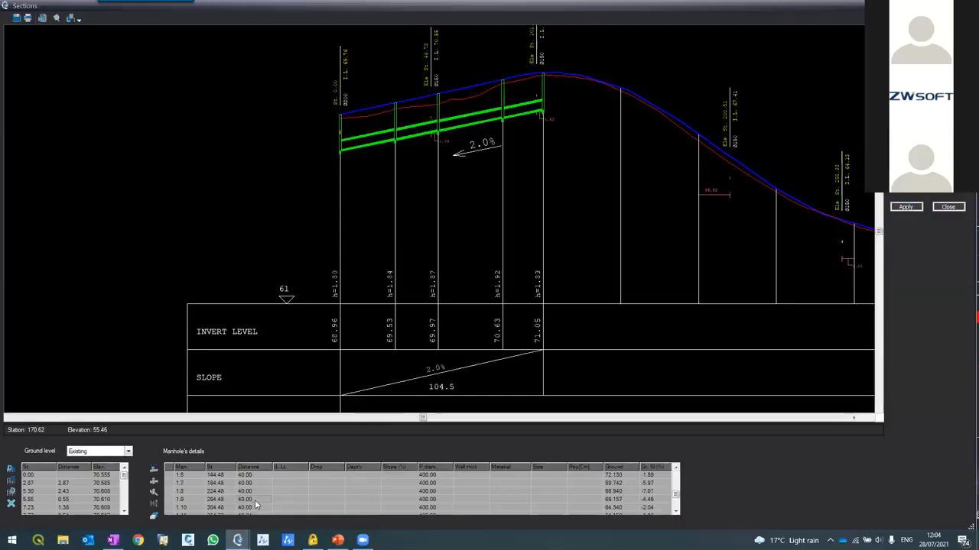
pyautogui.click(364, 501)
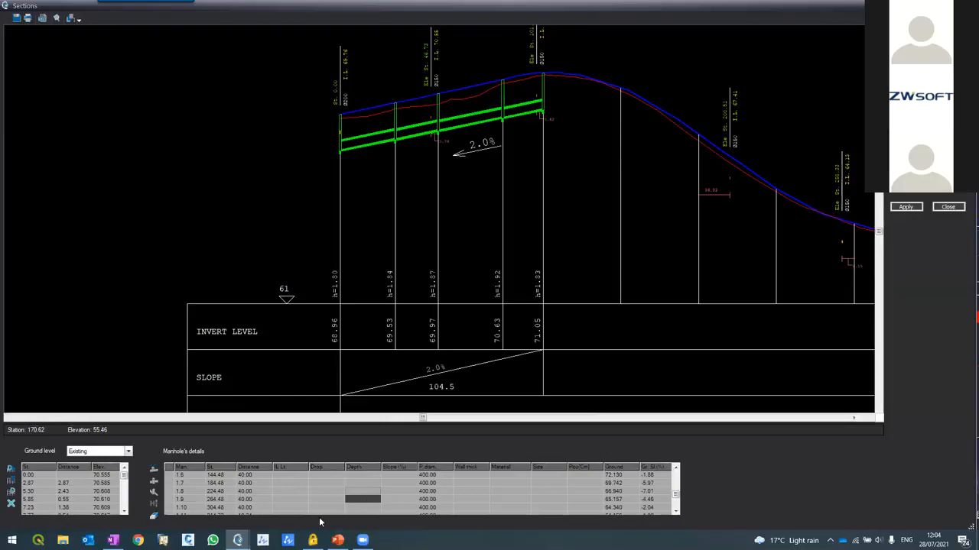
pyautogui.press('Return')
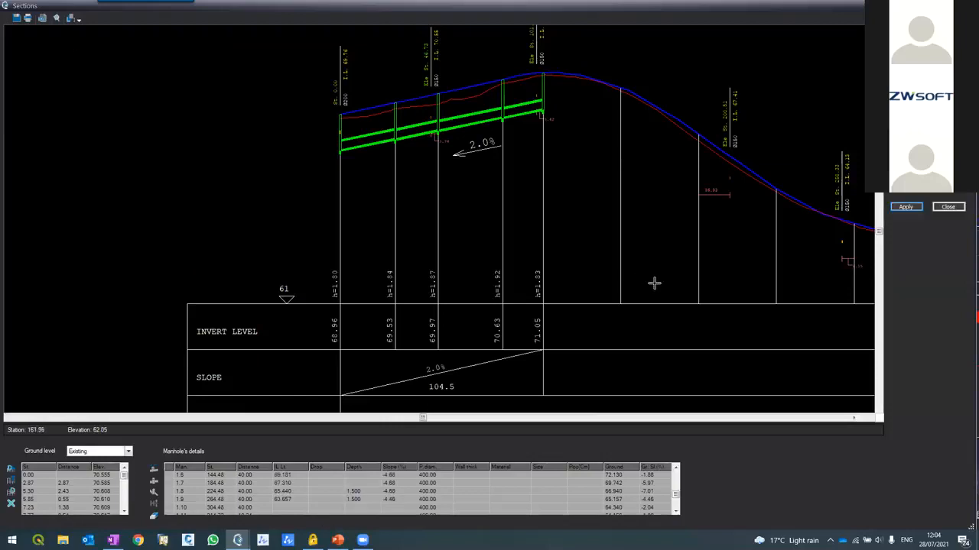
pyautogui.click(905, 207)
pyautogui.scroll(3, 245, 94)
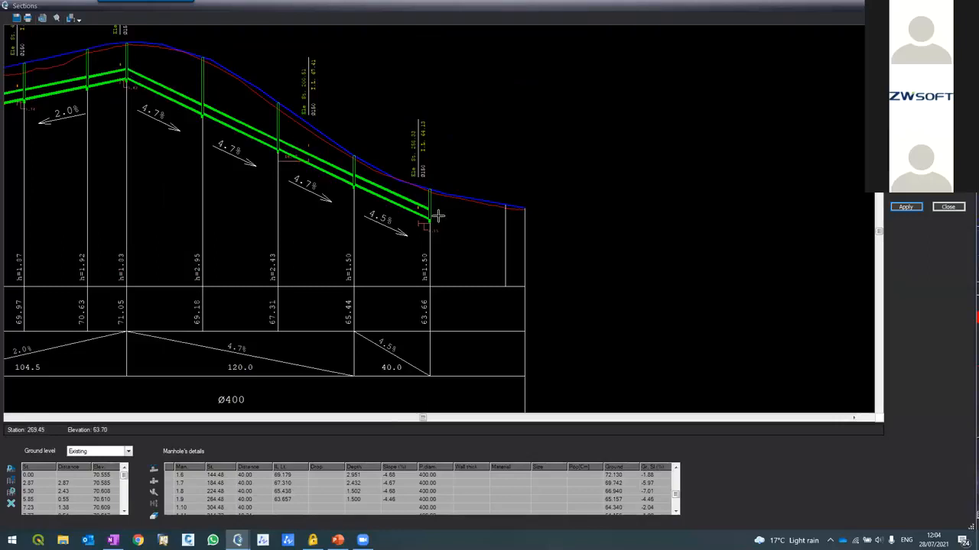
pyautogui.scroll(2, 271, 166)
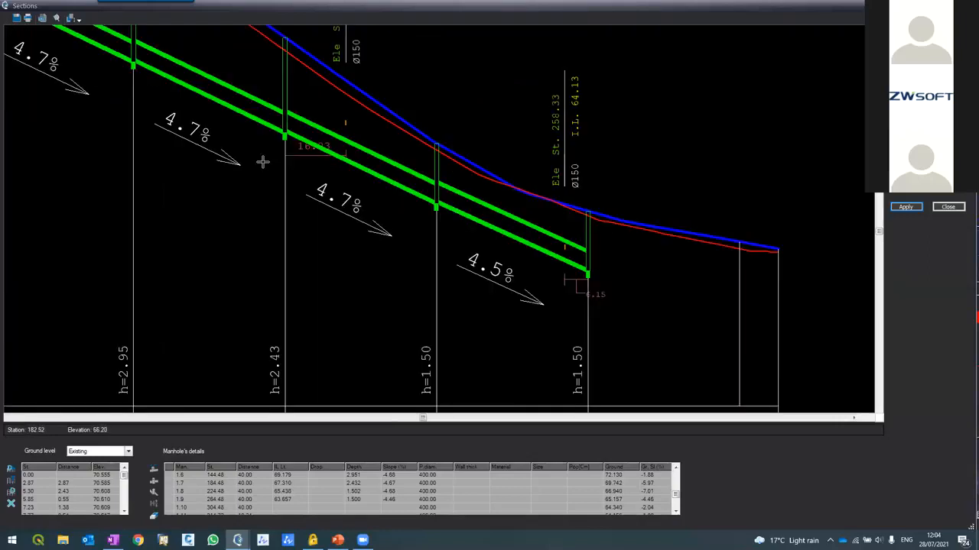
pyautogui.scroll(-2, 266, 161)
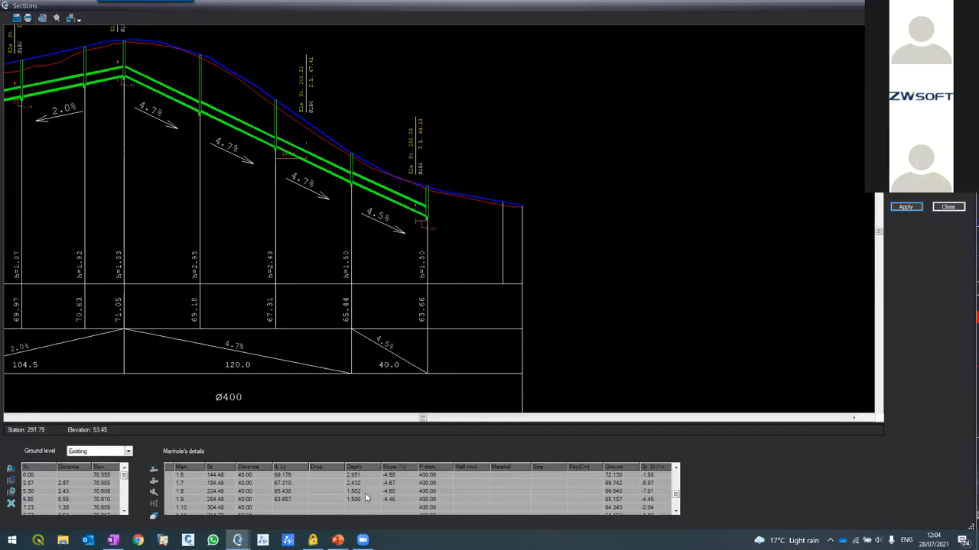
# Set manhole 1.11's depth to 1.5 and the slopes of manholes 1.10 and 1.11 to -2, and apply to the section.
pyautogui.click(675, 511)
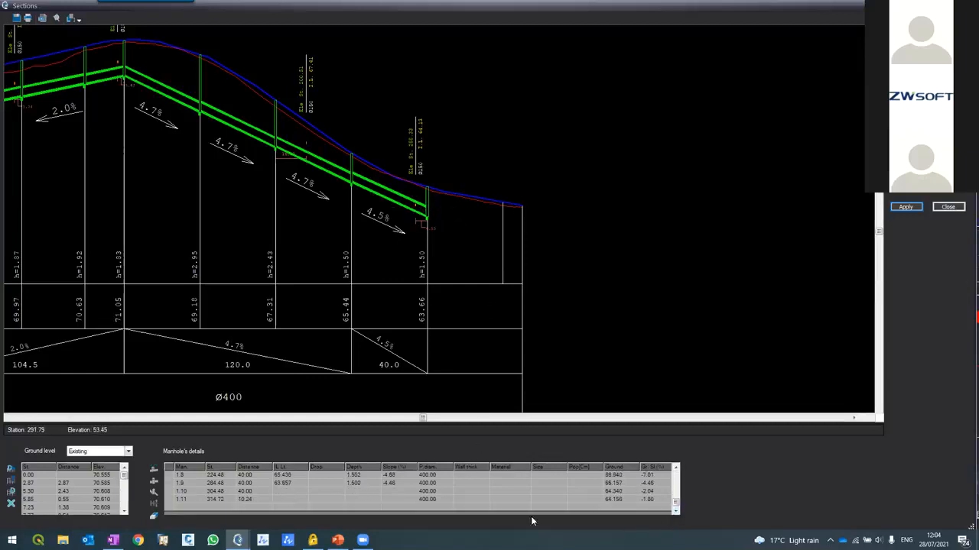
pyautogui.write('1.45')
pyautogui.press('Return')
pyautogui.click(359, 498)
pyautogui.click(354, 500)
pyautogui.write('1.5')
pyautogui.press('Return')
pyautogui.click(387, 499)
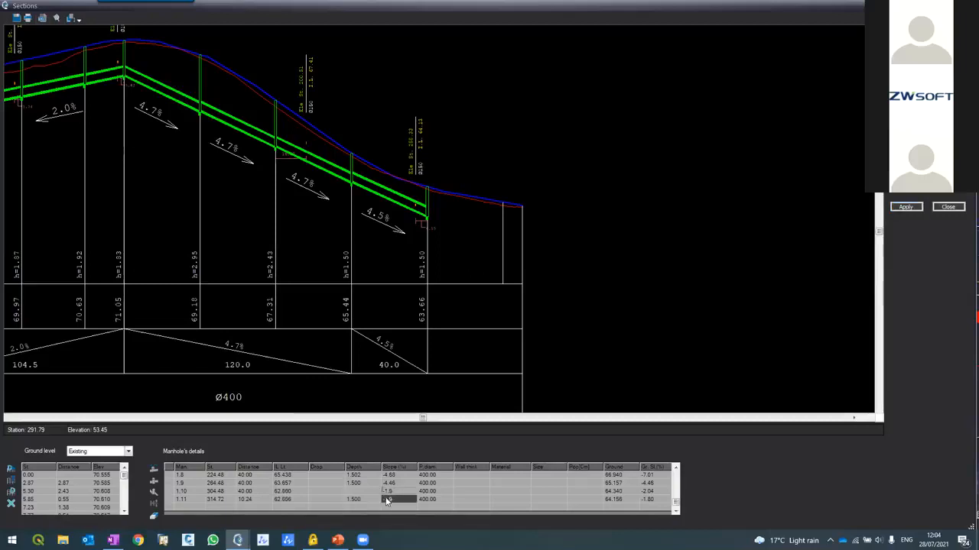
pyautogui.write('-2')
pyautogui.press('Return')
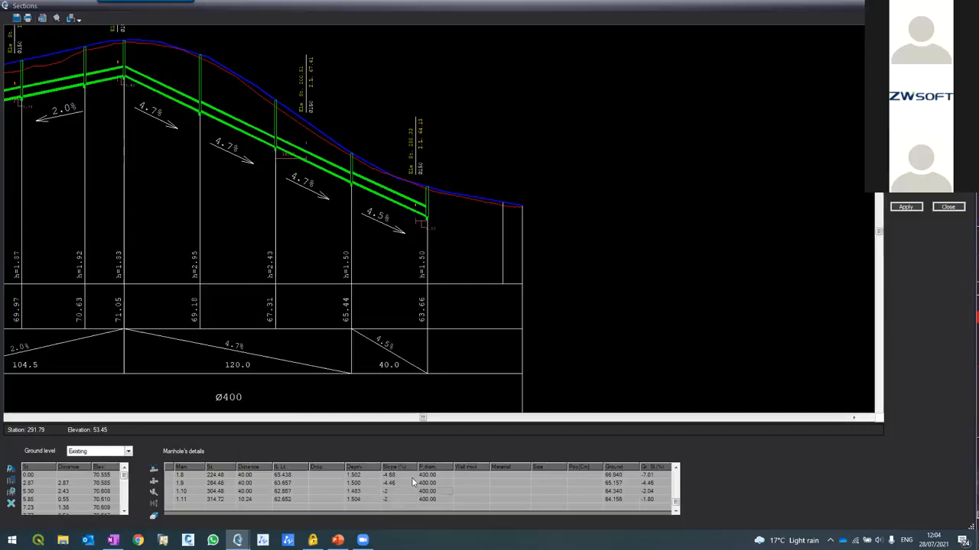
pyautogui.click(901, 207)
# Examine the pipe profile between manholes 1.7 and 1.11, especially where the electricity crossing meets it near manhole 1.9.
pyautogui.scroll(5, 273, 132)
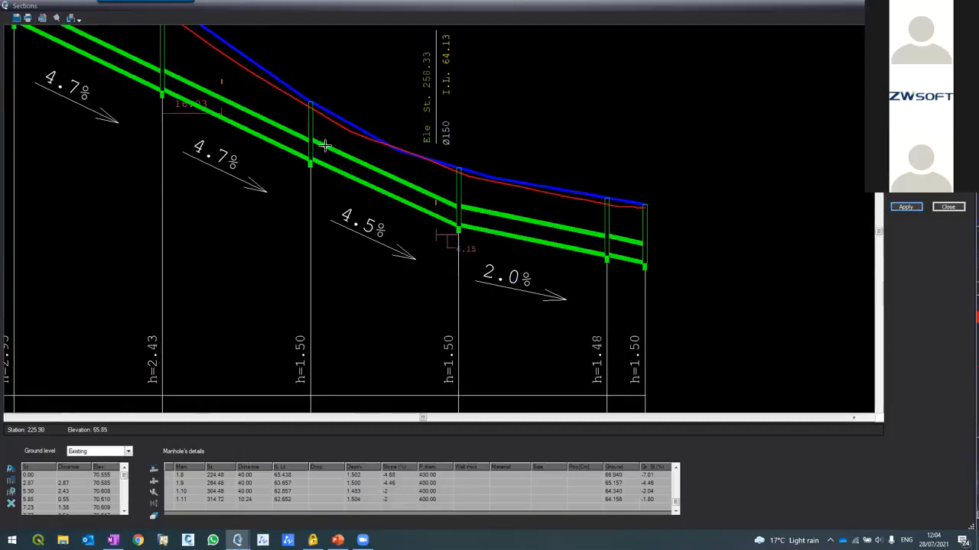
pyautogui.scroll(-3, 438, 209)
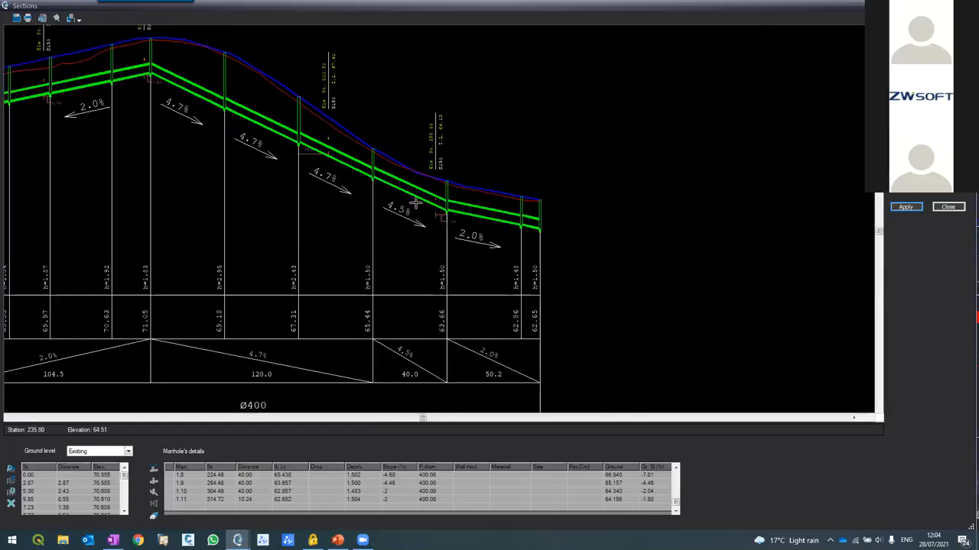
pyautogui.scroll(4, 439, 205)
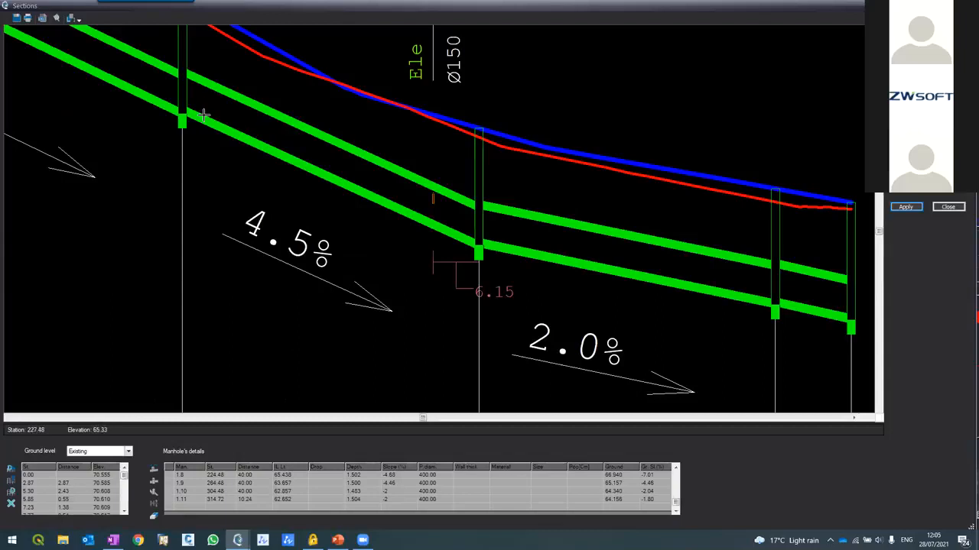
pyautogui.scroll(-2, 195, 111)
pyautogui.scroll(-2, 184, 86)
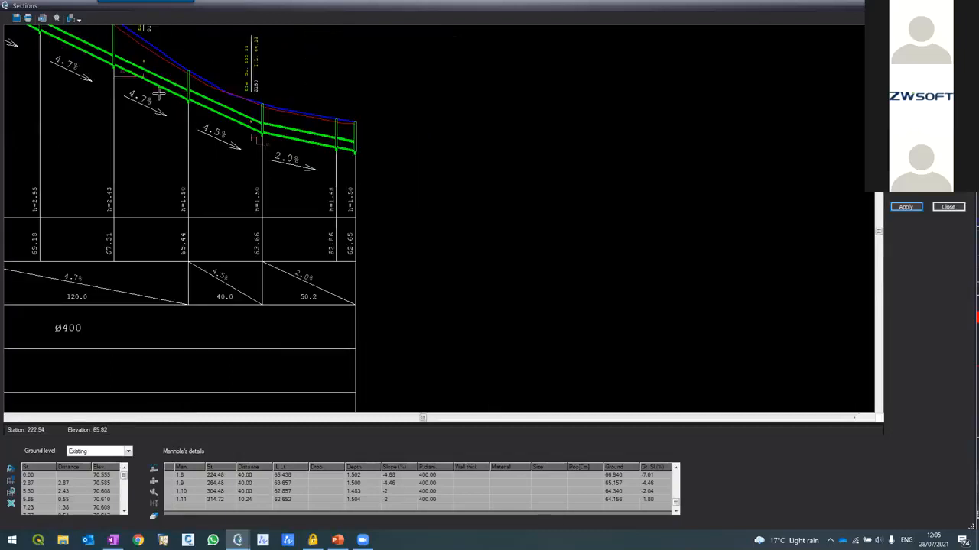
pyautogui.scroll(2, 181, 84)
pyautogui.scroll(2, 182, 86)
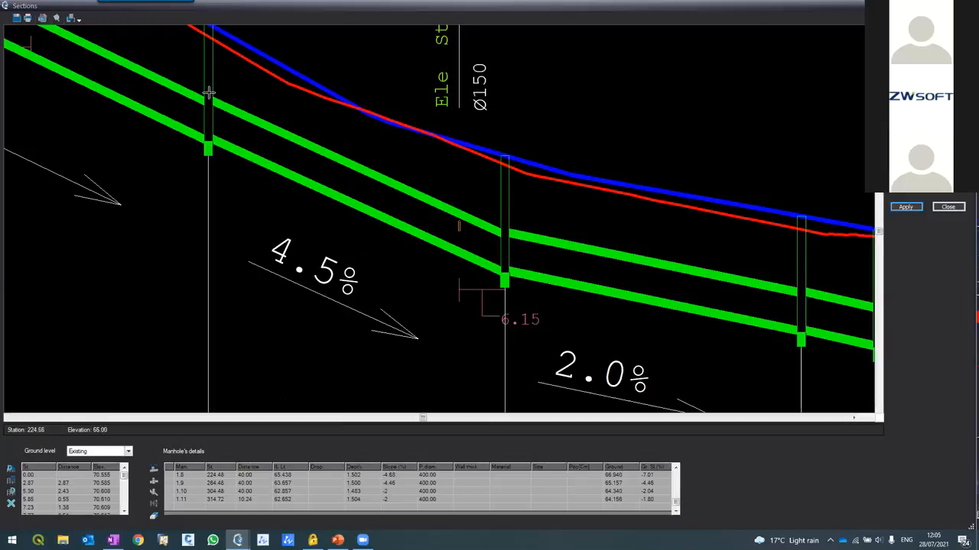
# Add a drop of -0.500 at manhole 1.8, apply it, and inspect the drop in the section.
pyautogui.click(313, 476)
pyautogui.click(905, 207)
pyautogui.scroll(-5, 465, 186)
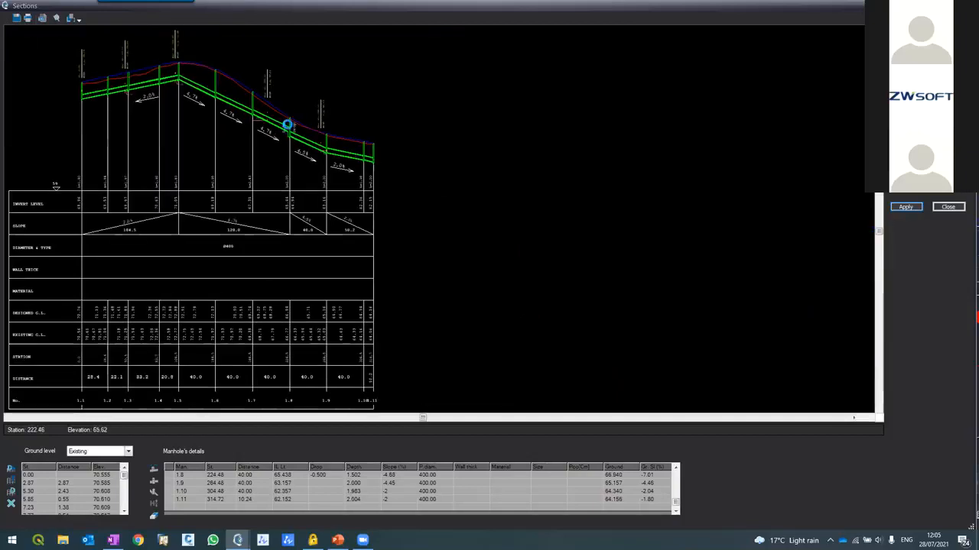
pyautogui.scroll(5, 286, 126)
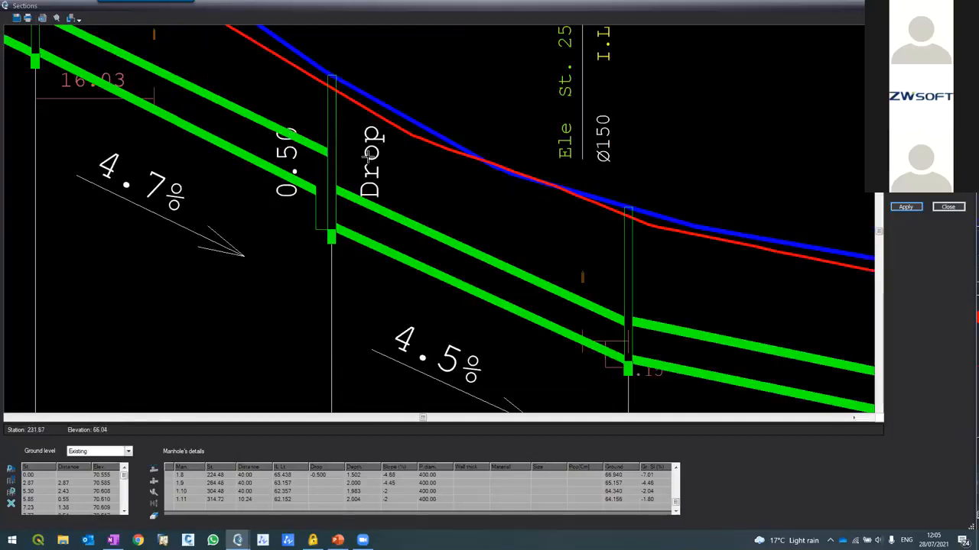
pyautogui.scroll(2, 309, 198)
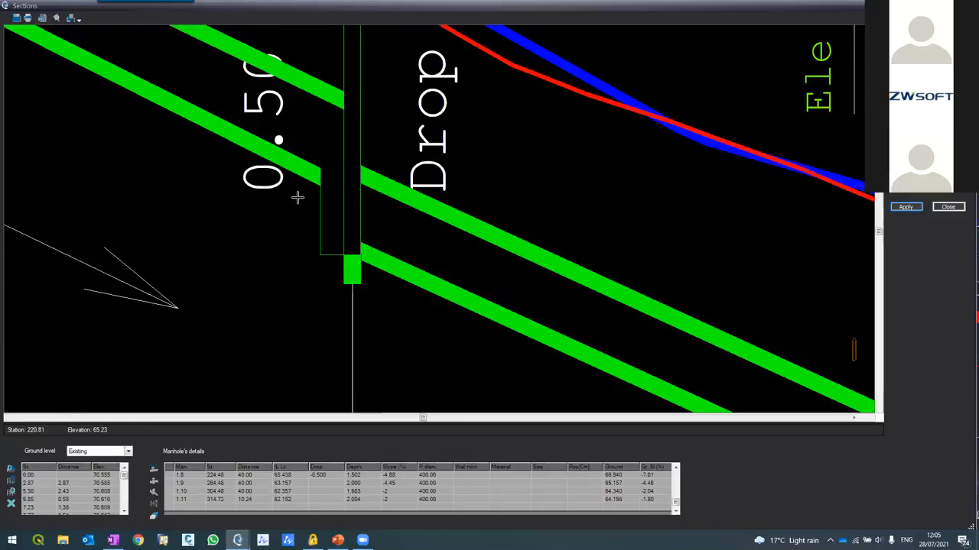
pyautogui.scroll(-2, 280, 191)
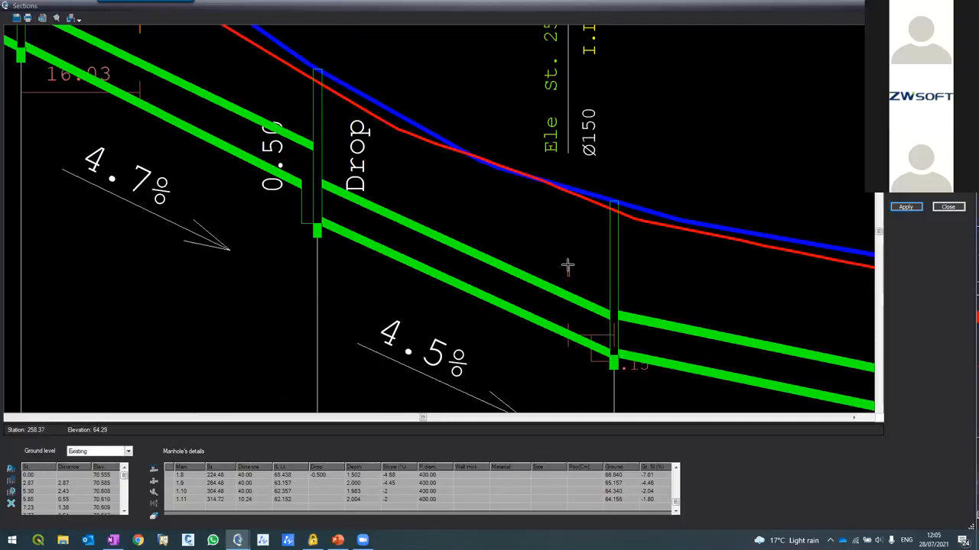
# Review the full profile, close the section, and apply the pipeline design to the layout drawing.
pyautogui.scroll(-5, 566, 264)
pyautogui.scroll(5, 337, 245)
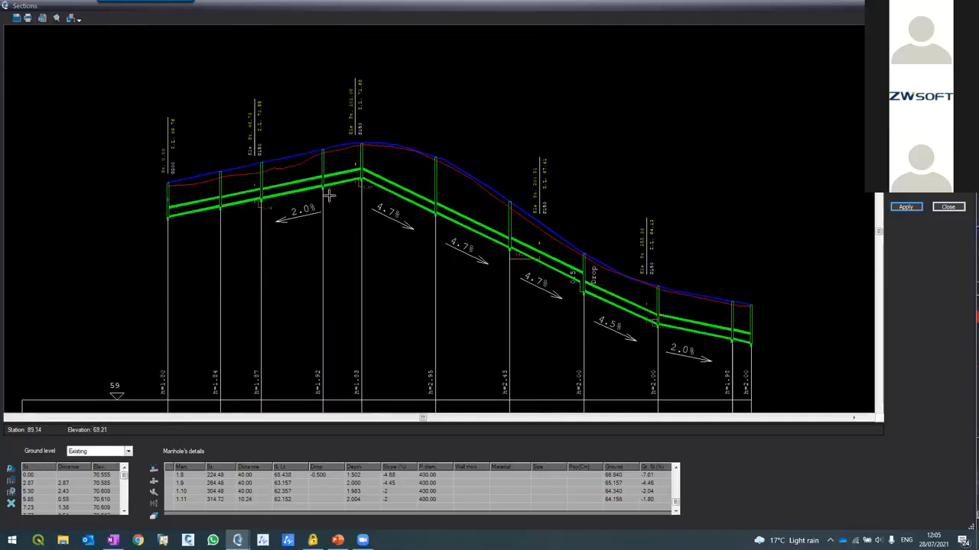
pyautogui.click(948, 207)
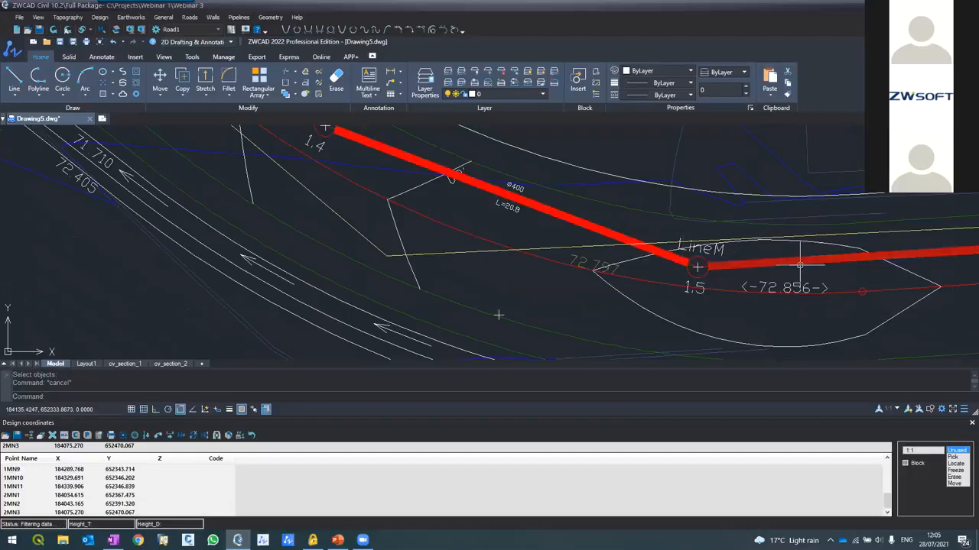
pyautogui.click(909, 276)
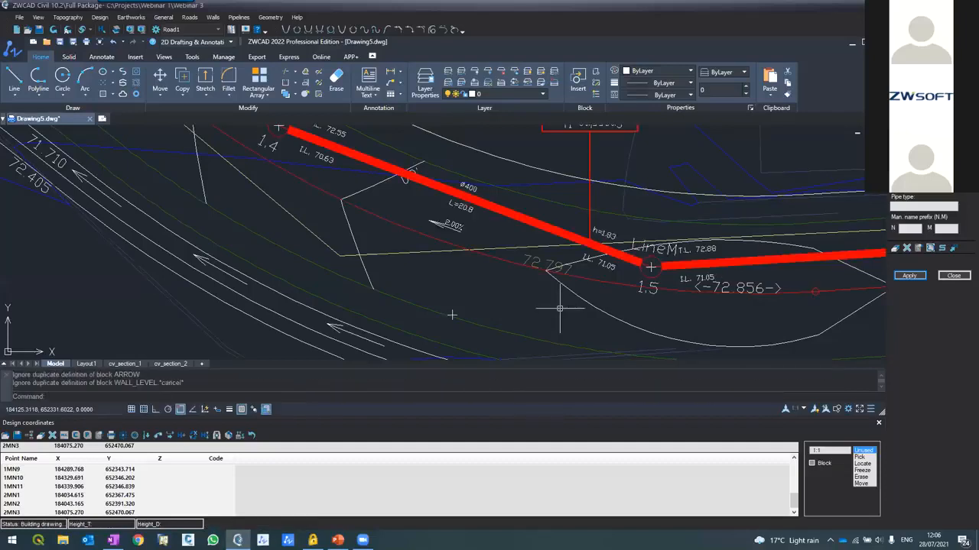
# Inspect the pipe, level and depth labels around manhole 1.5 and the adjacent crossing label in the layout.
pyautogui.scroll(3, 699, 238)
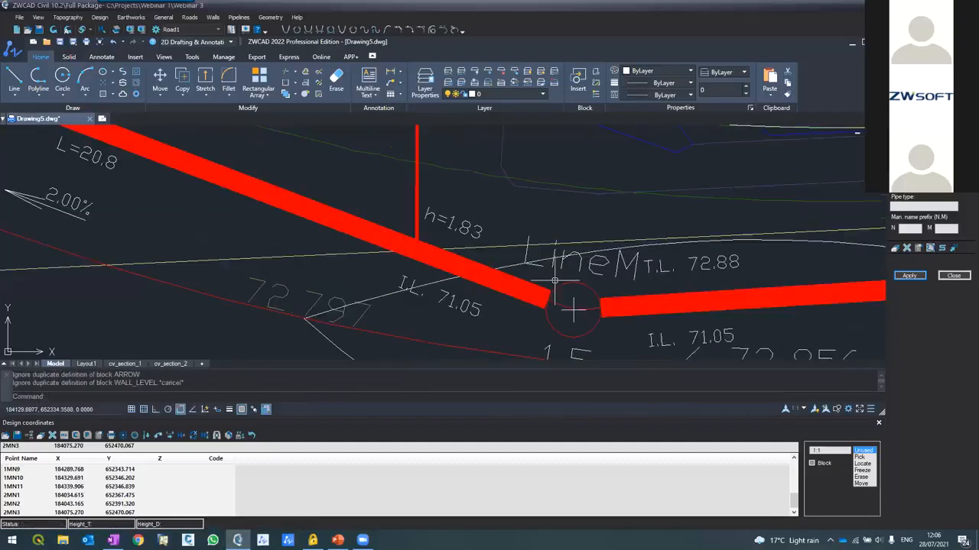
pyautogui.scroll(2, 539, 279)
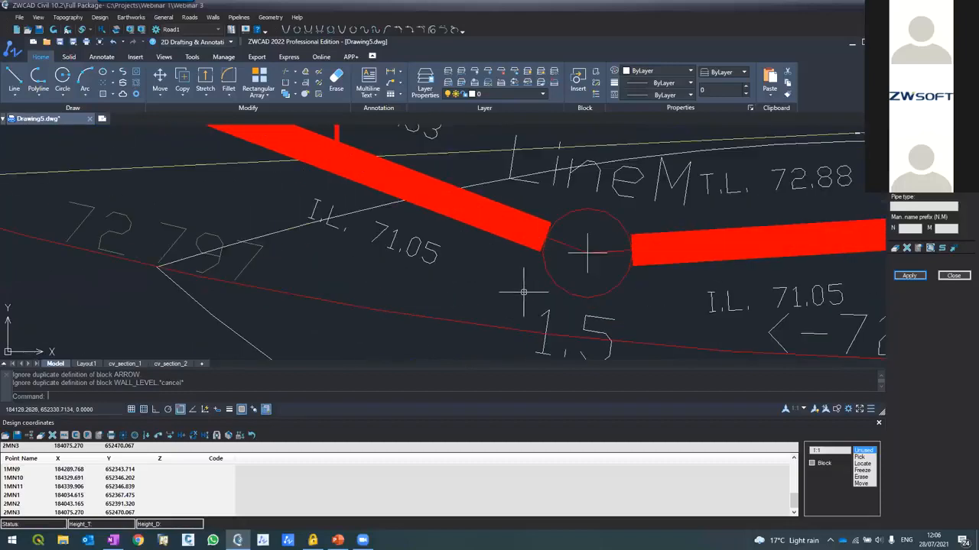
pyautogui.scroll(-2, 520, 284)
pyautogui.scroll(2, 498, 267)
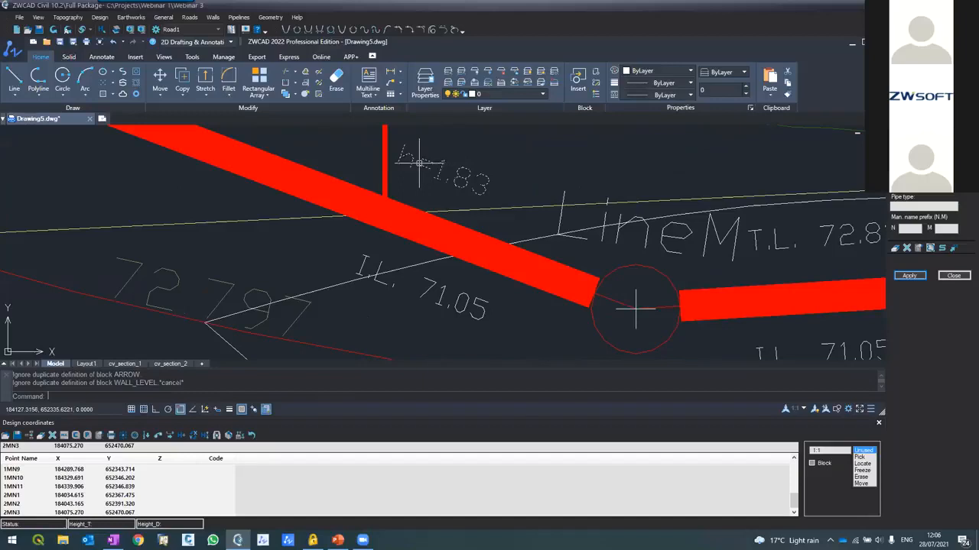
pyautogui.scroll(-3, 419, 163)
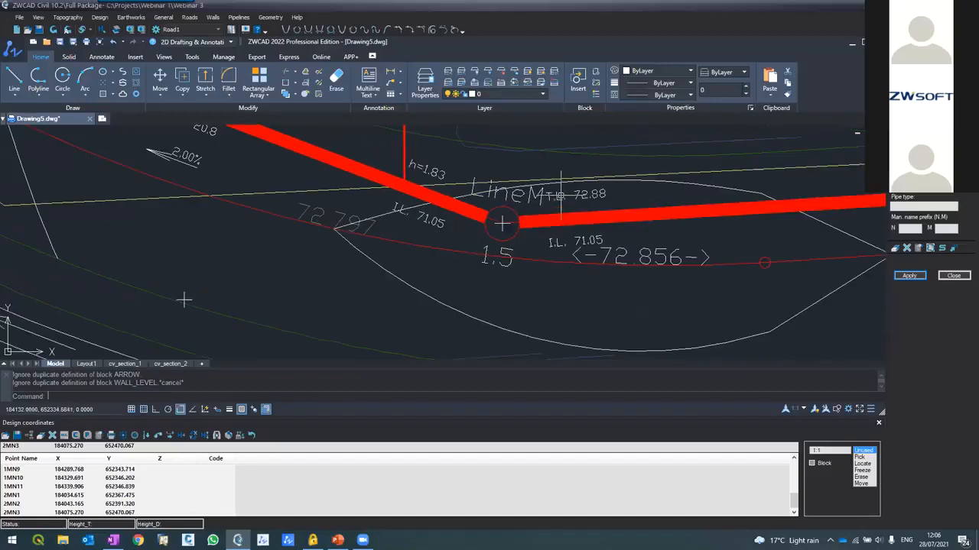
pyautogui.scroll(-3, 457, 281)
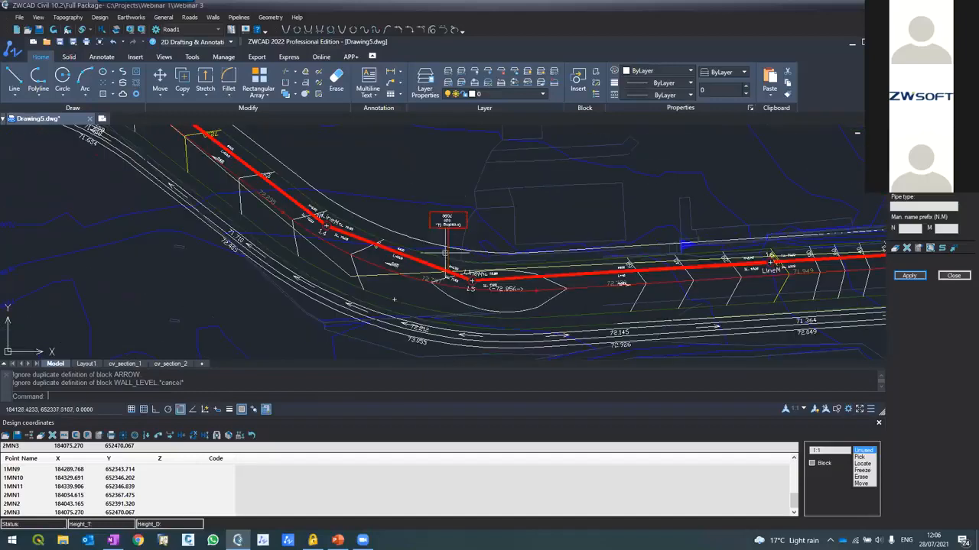
pyautogui.scroll(5, 445, 251)
pyautogui.scroll(-5, 440, 272)
pyautogui.scroll(4, 437, 285)
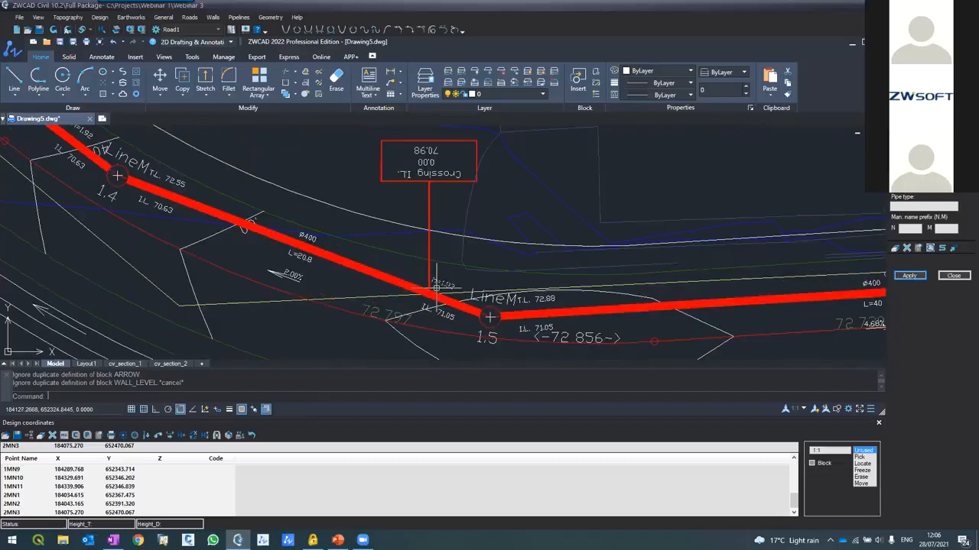
pyautogui.scroll(3, 436, 285)
pyautogui.scroll(-3, 428, 284)
pyautogui.scroll(-6, 427, 285)
# Inspect the labels along the pipeline at manholes 1.8 and 1.7 and the crossing between them, including the invert levels at the drop.
pyautogui.scroll(5, 416, 285)
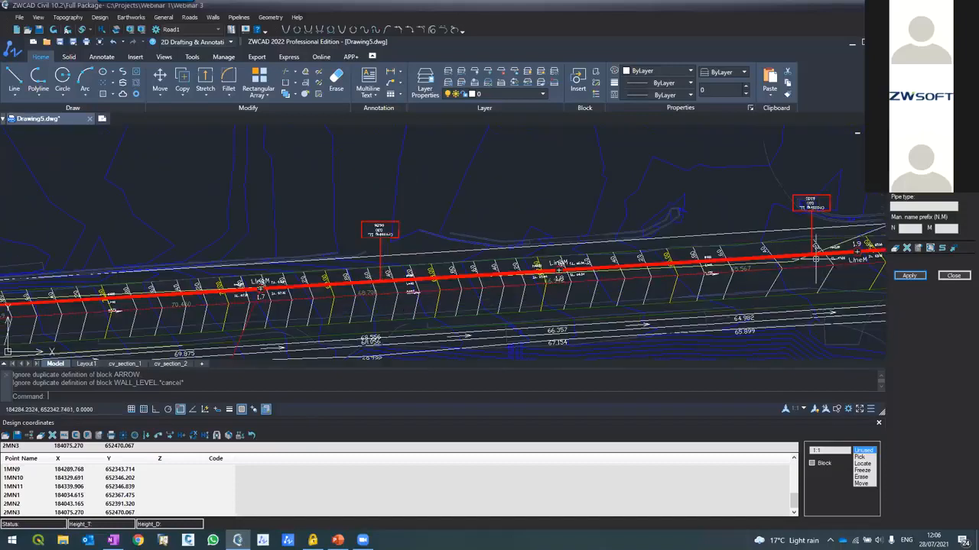
pyautogui.scroll(6, 638, 252)
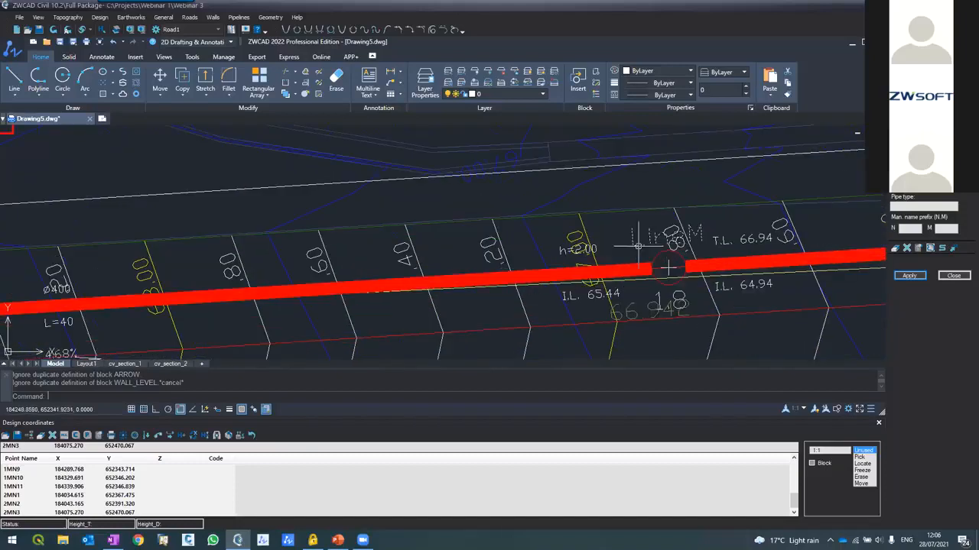
pyautogui.scroll(-2, 520, 240)
pyautogui.scroll(-2, 192, 313)
pyautogui.scroll(-2, 57, 337)
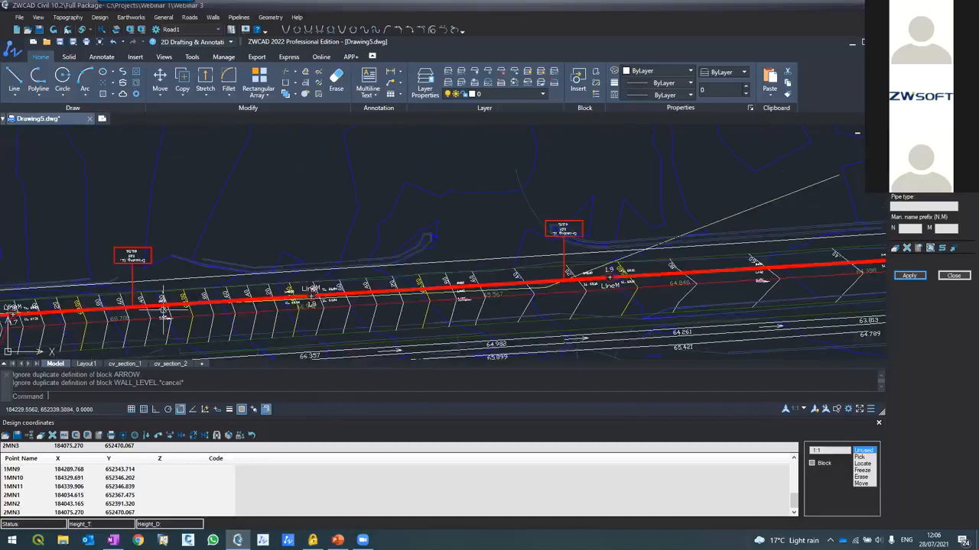
pyautogui.scroll(3, 31, 321)
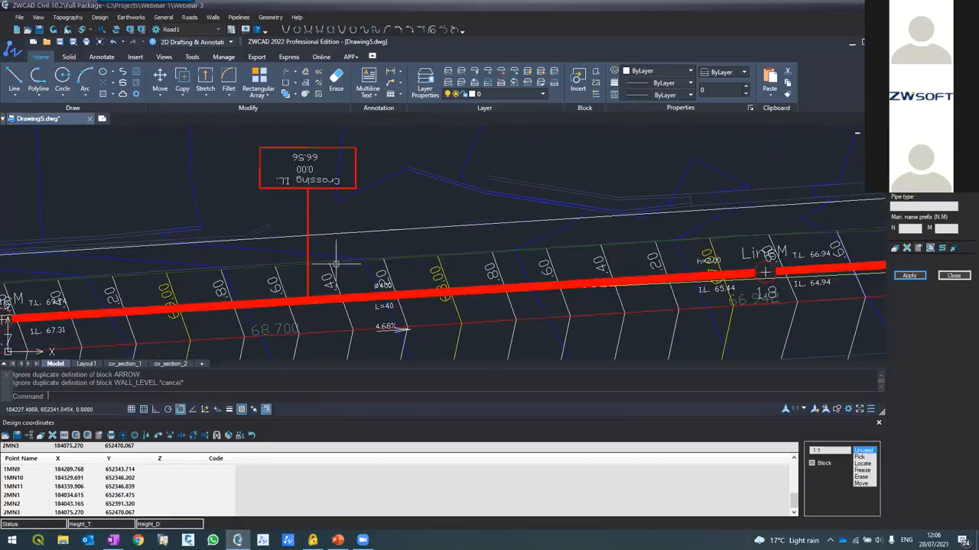
pyautogui.scroll(-2, 409, 258)
pyautogui.scroll(-1, 500, 203)
pyautogui.scroll(3, 375, 238)
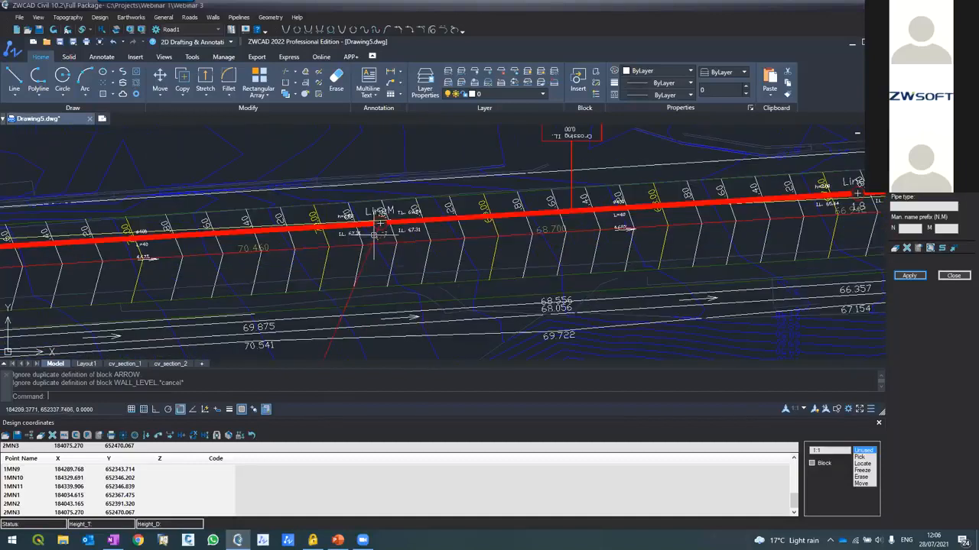
pyautogui.scroll(5, 377, 231)
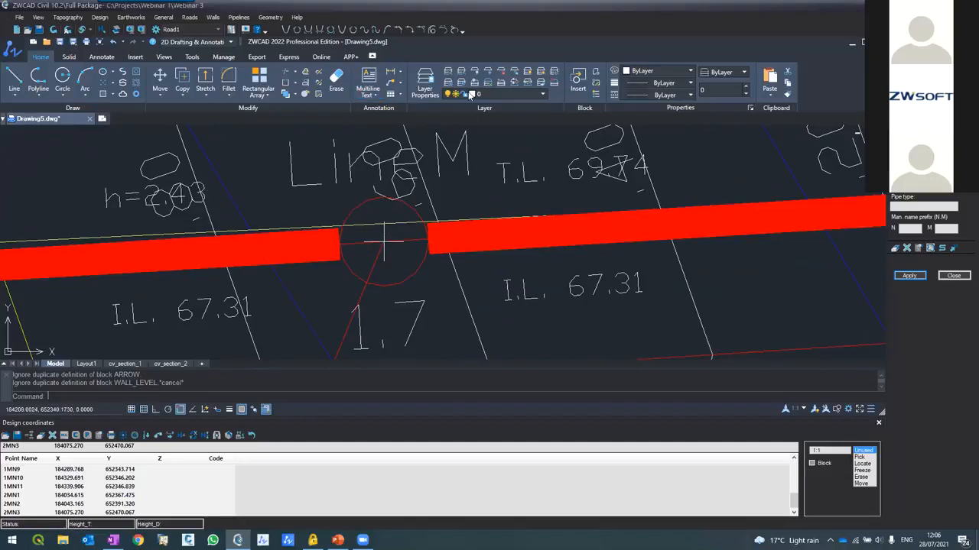
# Freeze the RoadBContEle1 layer holding the contour elevation texts that overlap the labels at manhole 1.7.
pyautogui.click(488, 70)
pyautogui.click(602, 146)
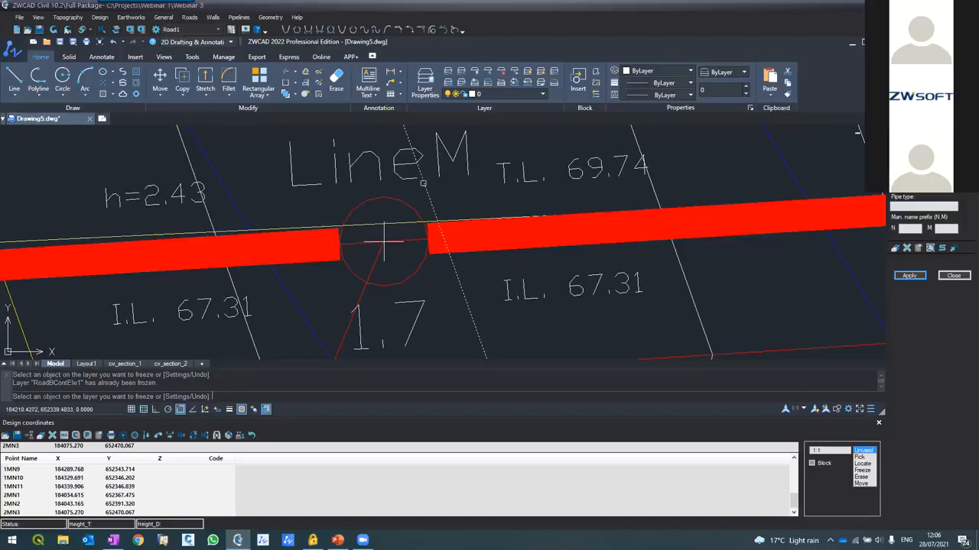
pyautogui.press('Escape')
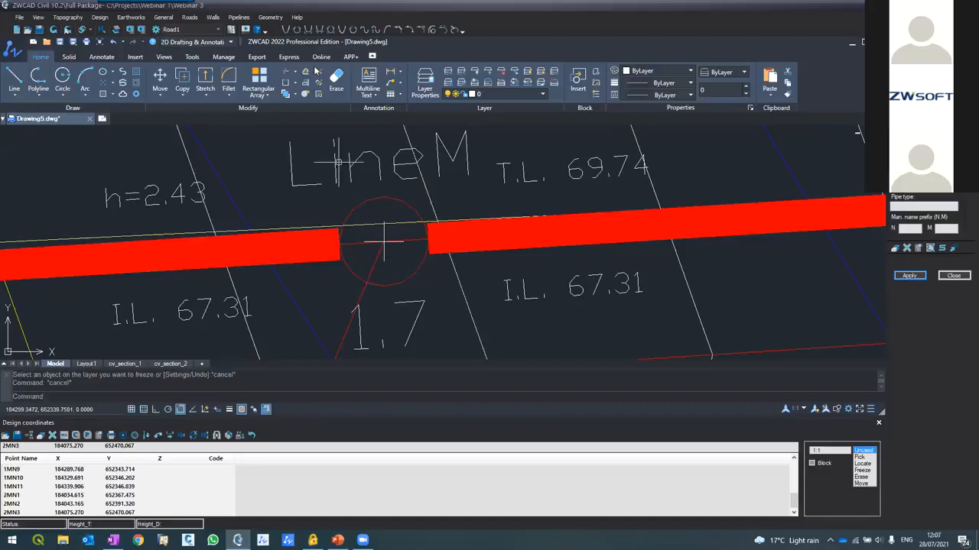
# Reopen the pipeline section, calculate the sizes of all manholes automatically, check them in the profile and close the section.
pyautogui.click(237, 17)
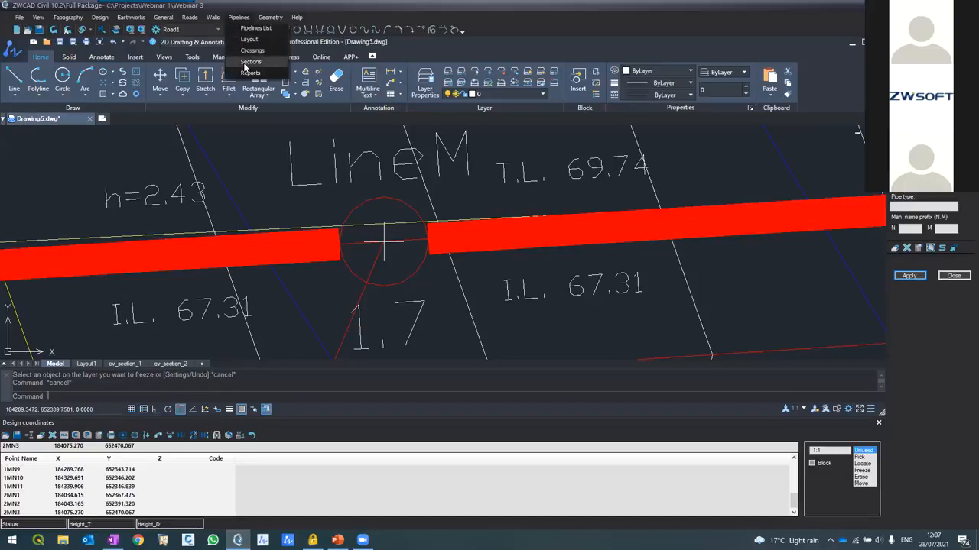
pyautogui.click(244, 63)
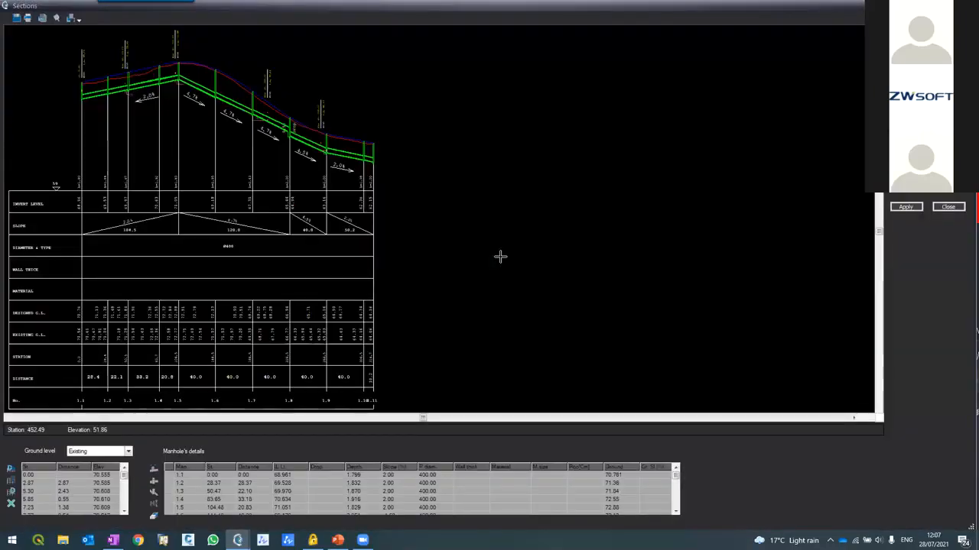
pyautogui.click(152, 473)
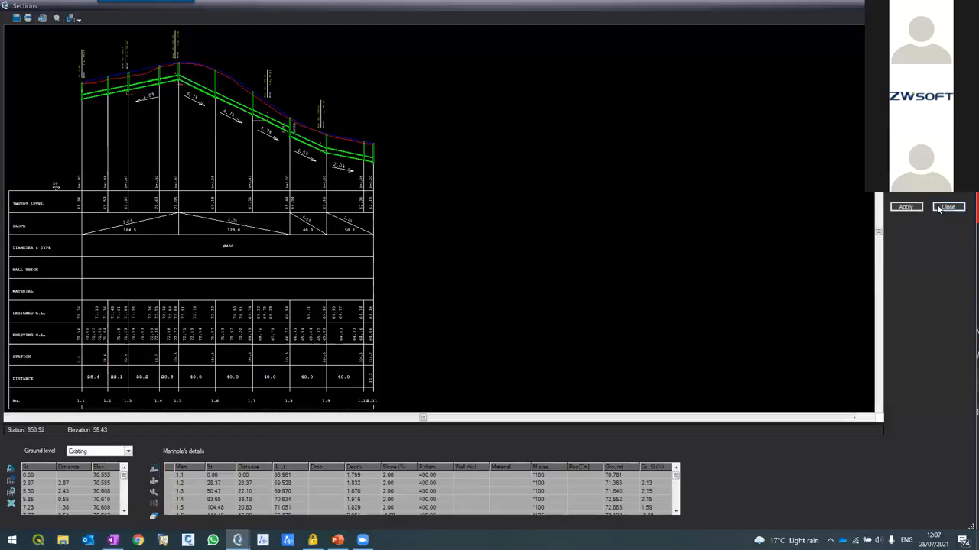
pyautogui.scroll(3, 291, 115)
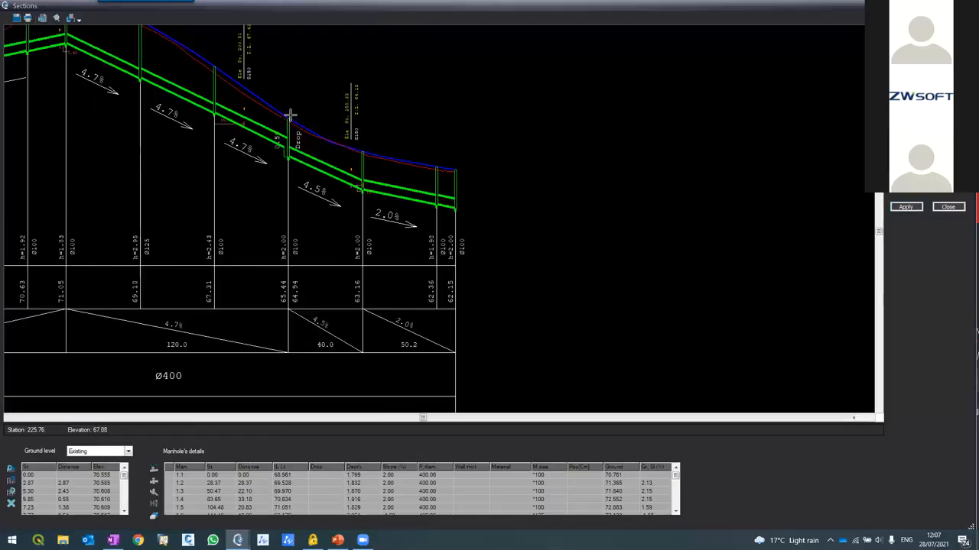
pyautogui.click(948, 207)
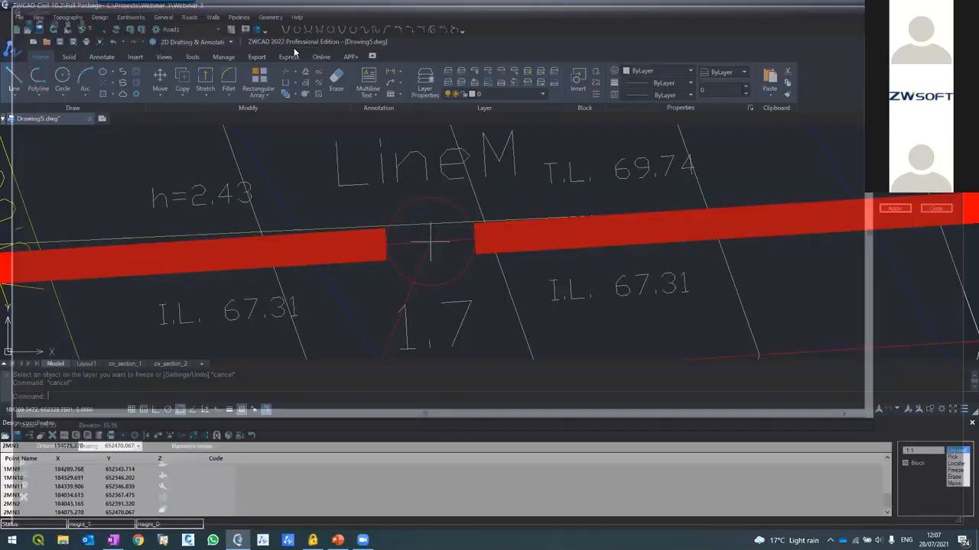
# Reopen the pipeline layout and reapply it to redraw the pipeline in the drawing.
pyautogui.click(238, 18)
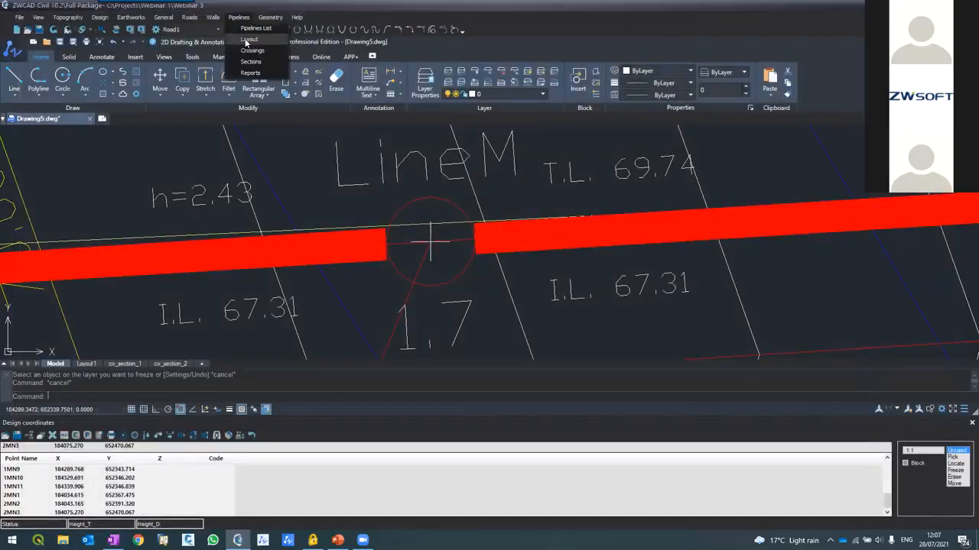
pyautogui.click(246, 40)
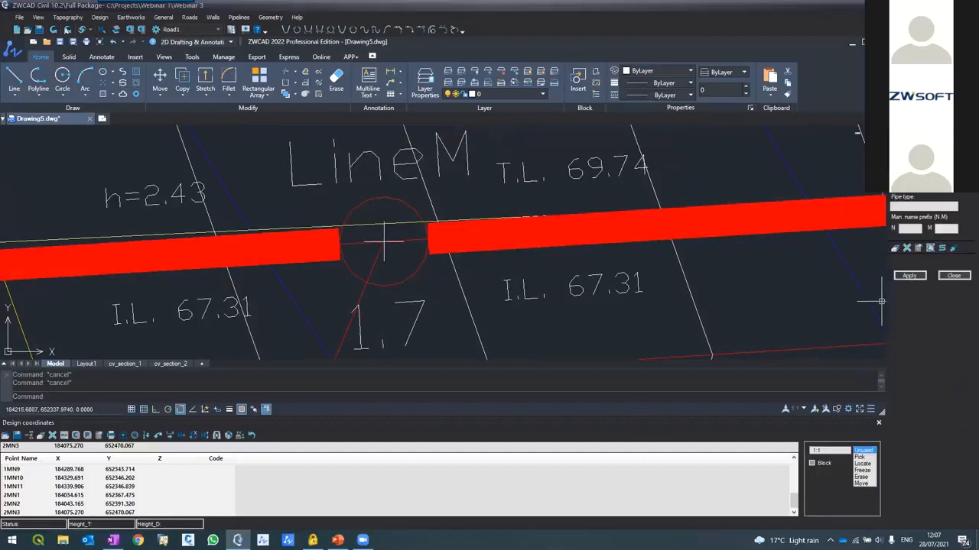
pyautogui.click(909, 275)
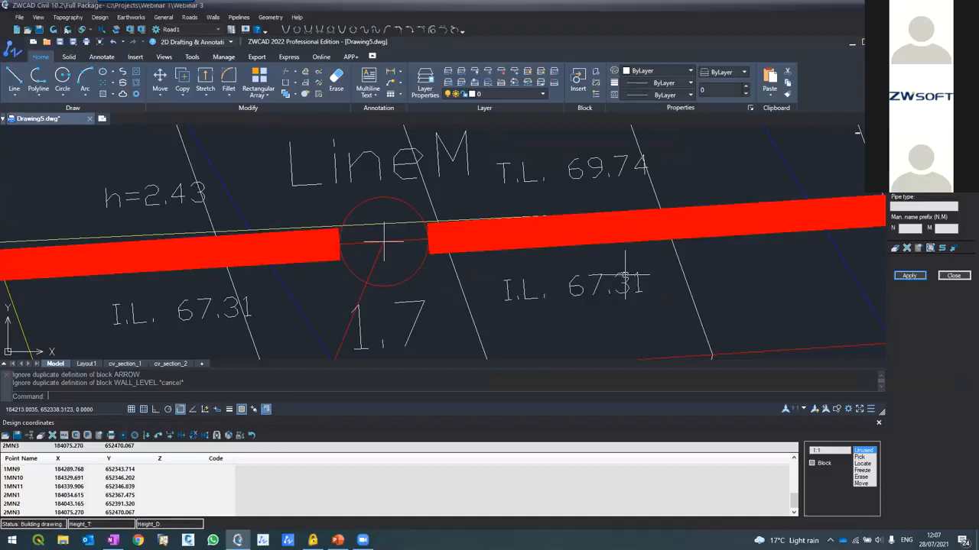
# Generate the manholes report, review the rows for line 2 and for manholes 1.1 to 1.11, and close it.
pyautogui.click(238, 16)
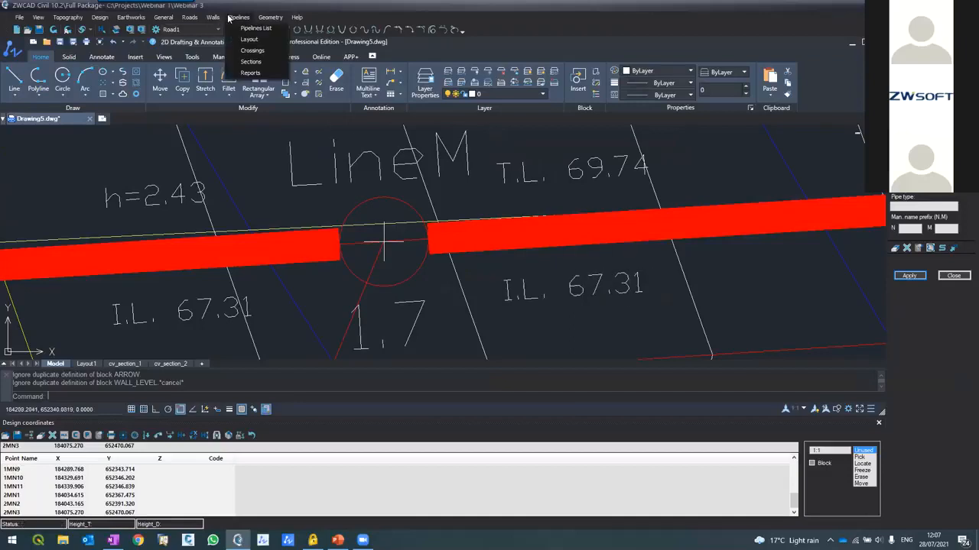
pyautogui.click(247, 73)
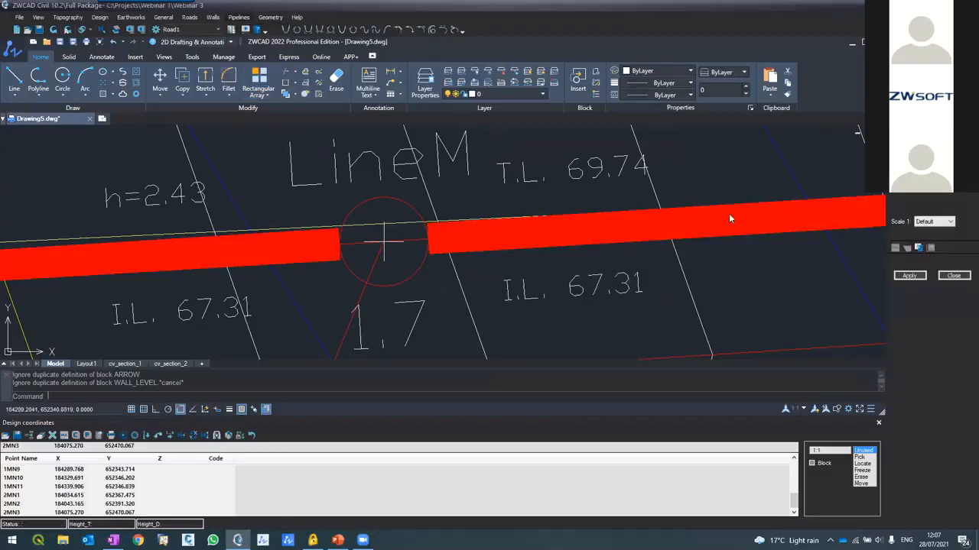
pyautogui.click(914, 278)
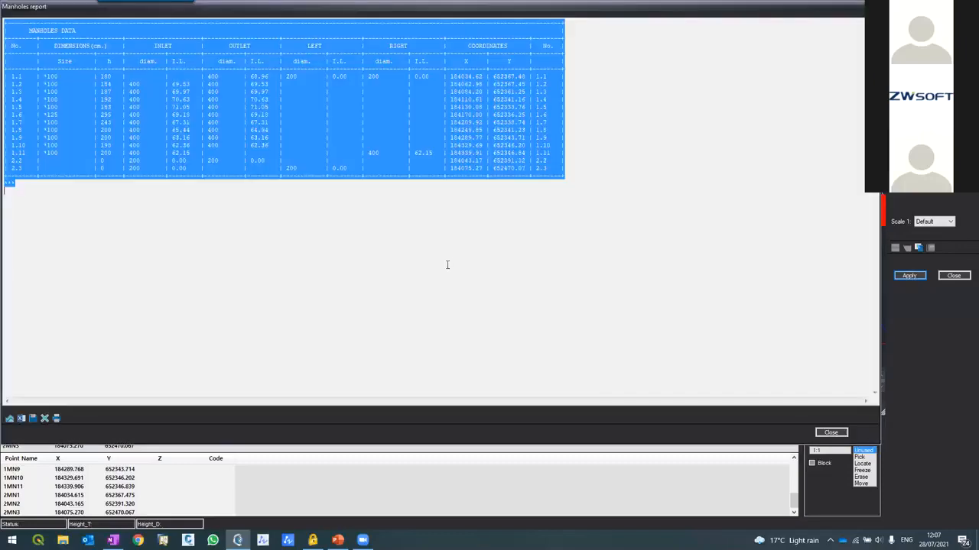
pyautogui.click(206, 139)
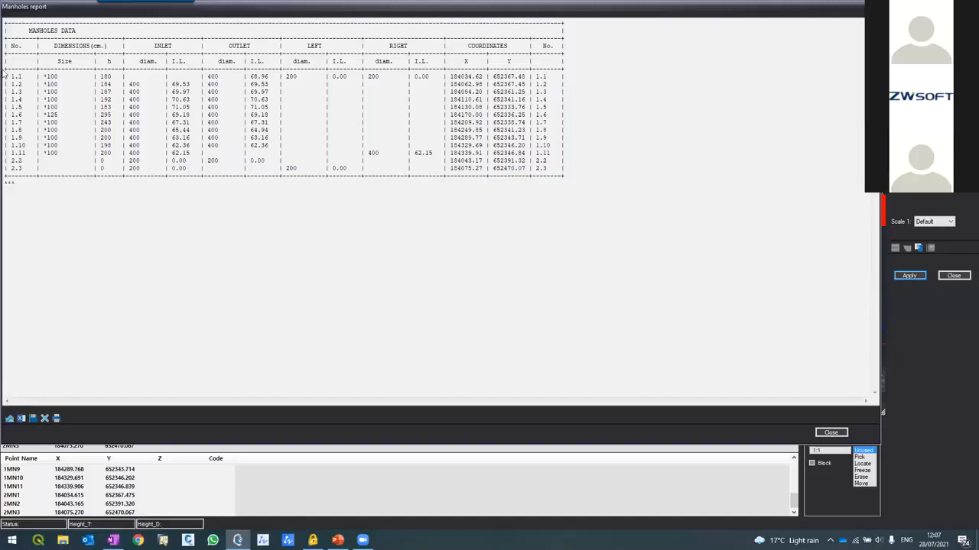
pyautogui.moveTo(12, 162); pyautogui.dragTo(560, 169)
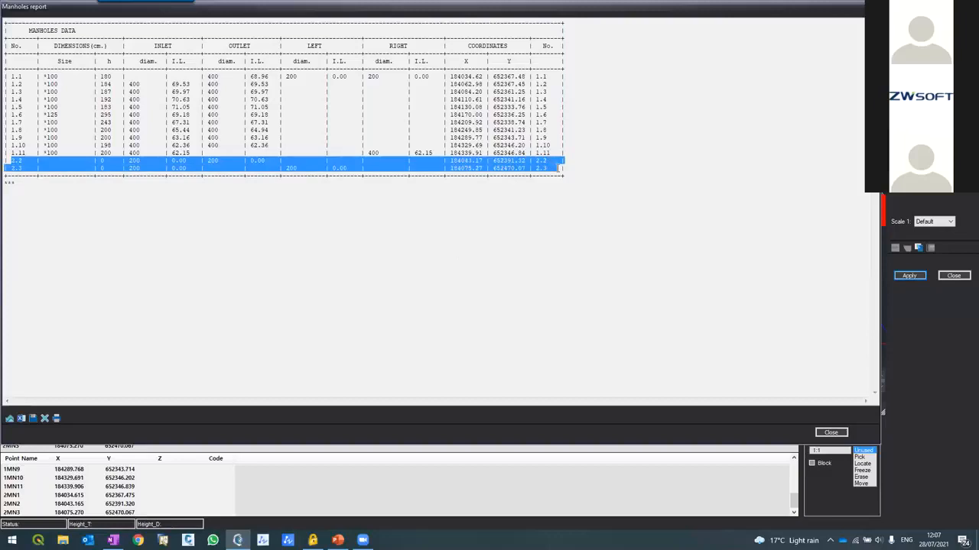
pyautogui.moveTo(9, 77); pyautogui.dragTo(570, 156)
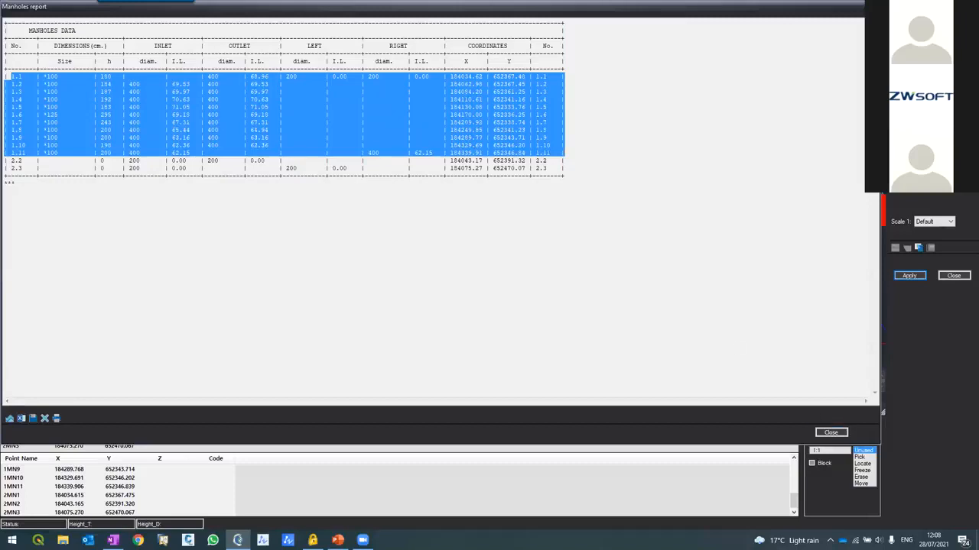
pyautogui.click(831, 432)
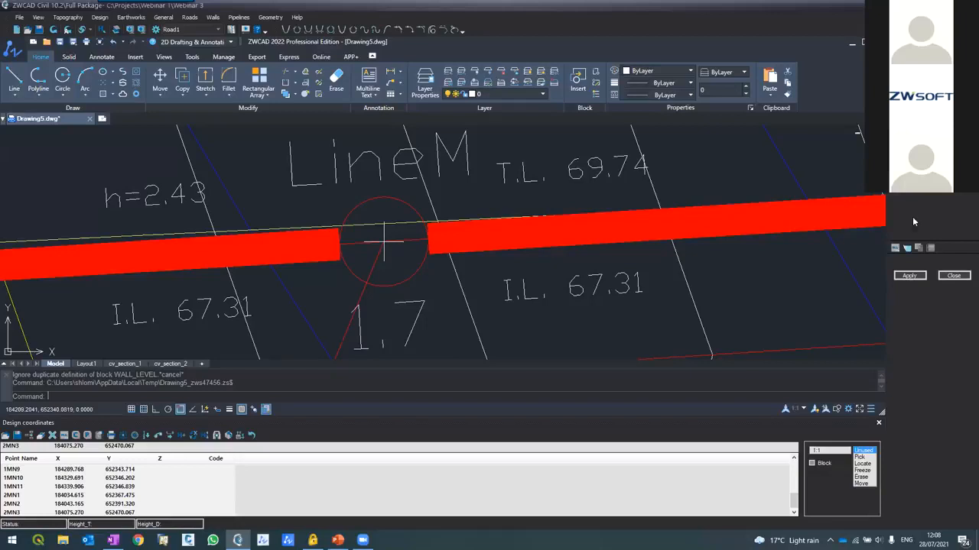
# Generate the quantities report, review the pipeline, manhole and external drop tables, close it and view the whole line.
pyautogui.click(906, 276)
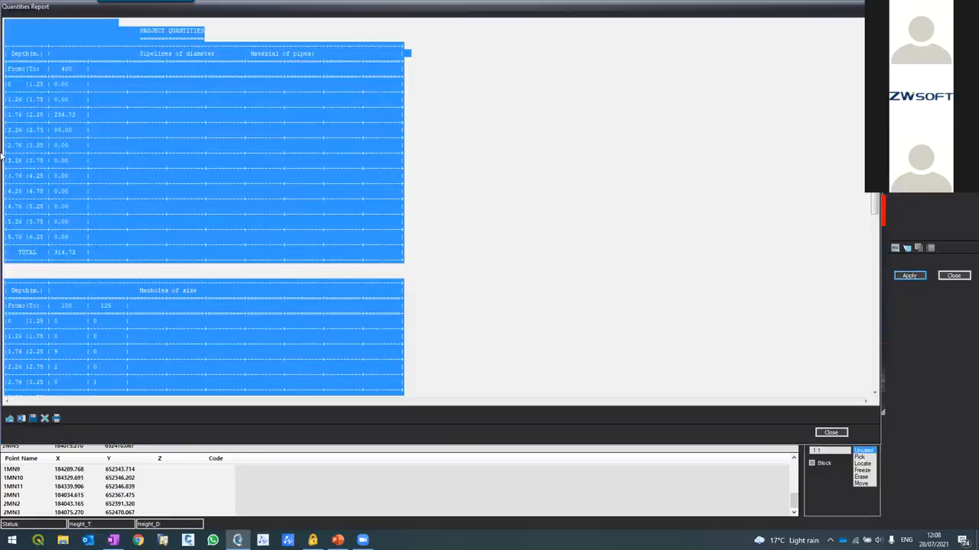
pyautogui.moveTo(17, 67); pyautogui.dragTo(18, 62)
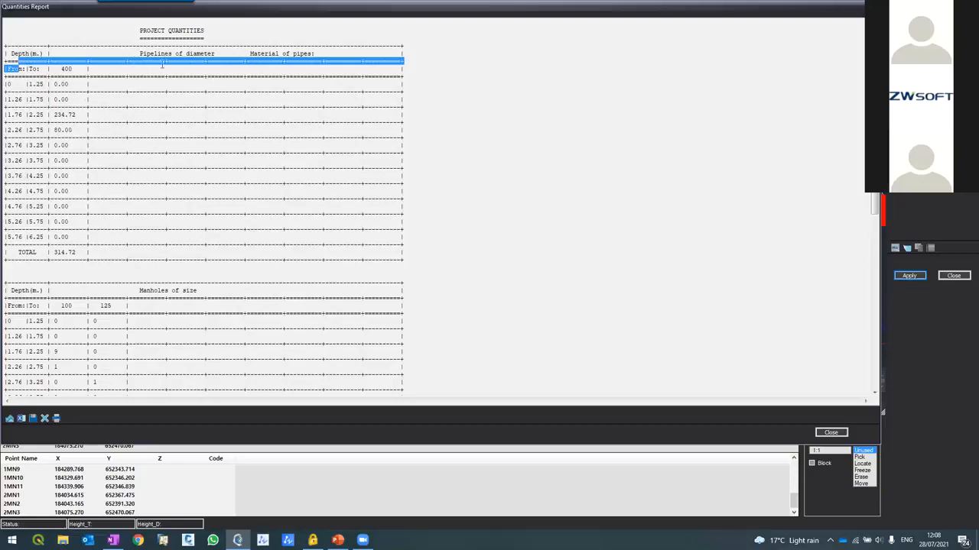
pyautogui.scroll(-5, 34, 351)
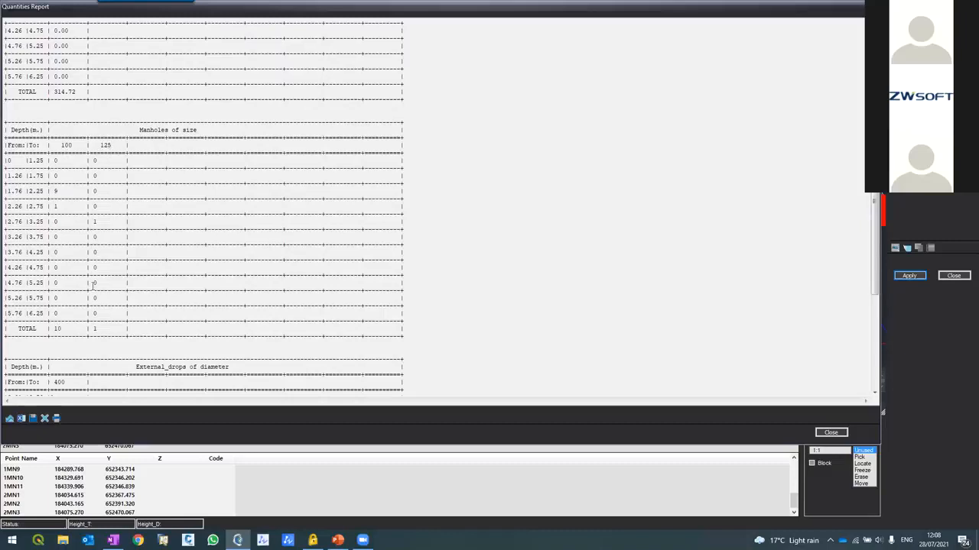
pyautogui.scroll(-4, 116, 307)
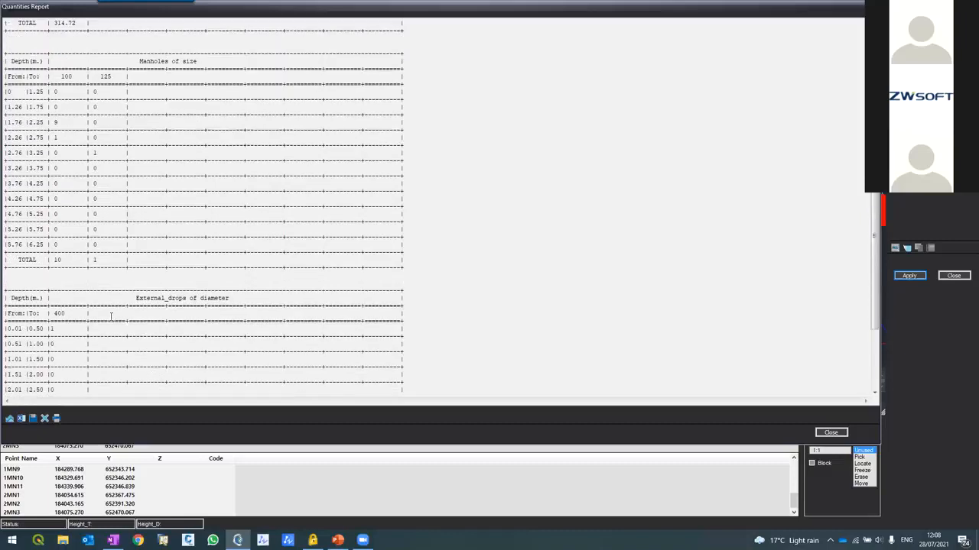
pyautogui.click(824, 433)
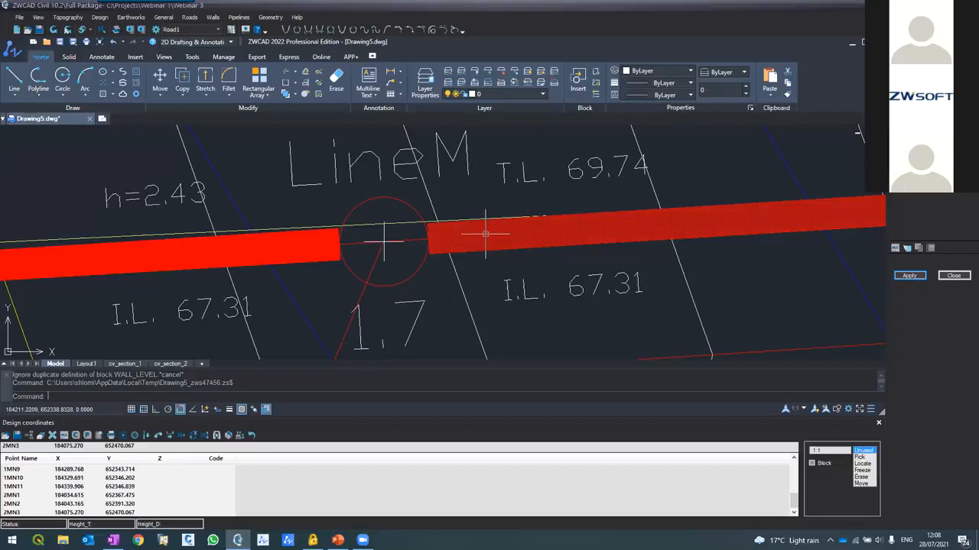
pyautogui.scroll(-10, 485, 234)
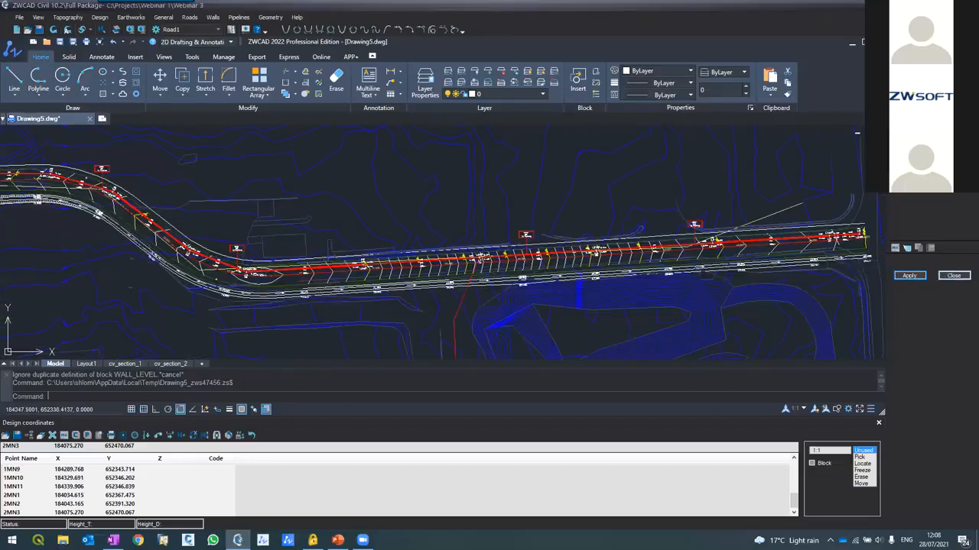
# Close the design coordinates, minimize the CAD window, switch to the PowerPoint presentation and show the Q & A slide.
pyautogui.click(953, 276)
pyautogui.click(918, 5)
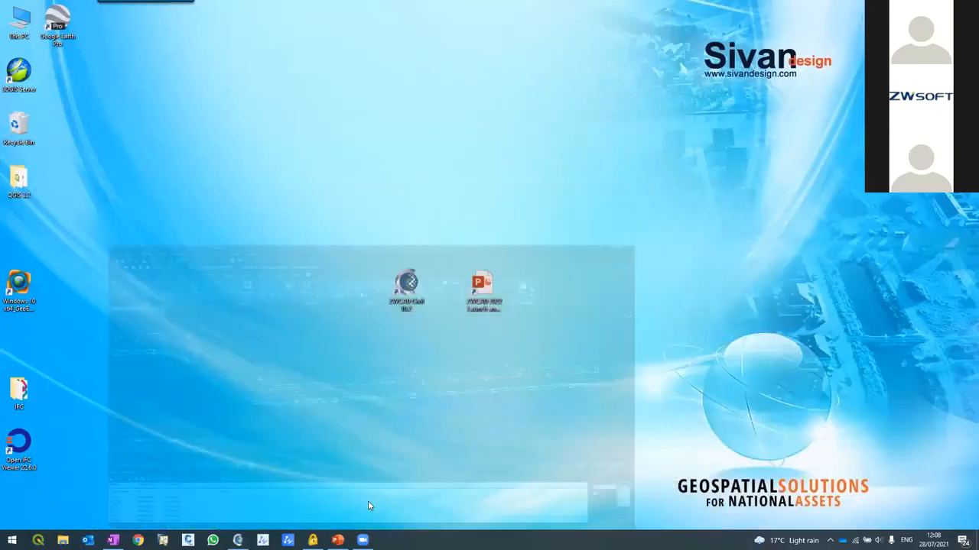
pyautogui.click(338, 540)
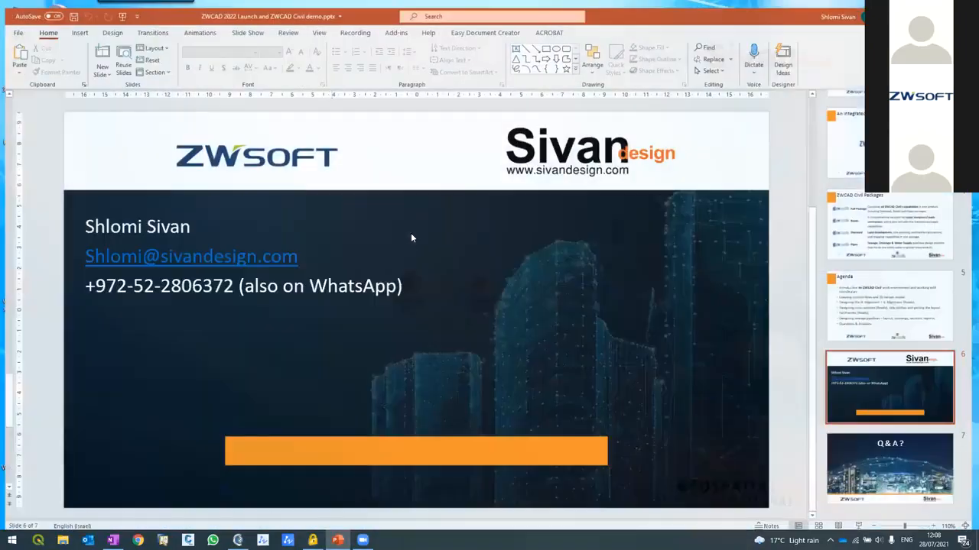
pyautogui.scroll(-1, 410, 250)
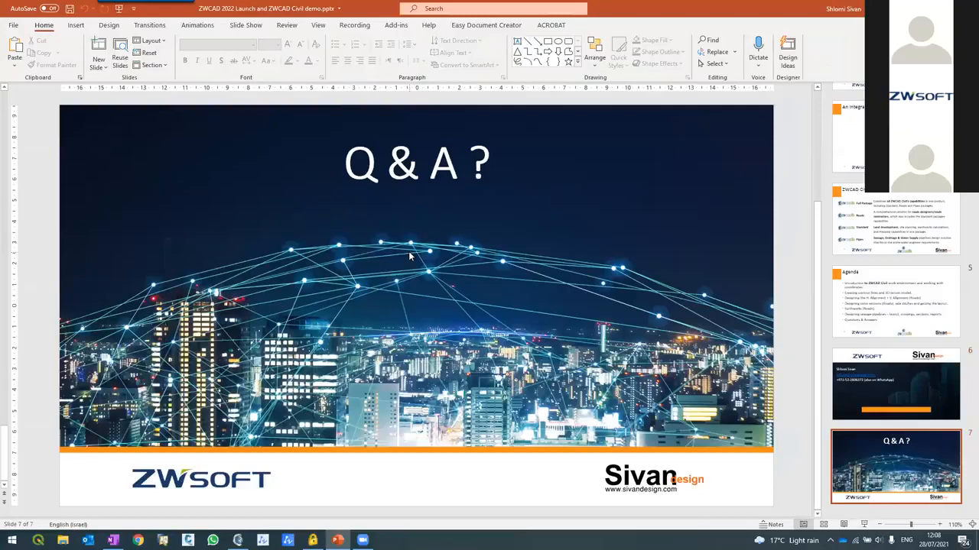
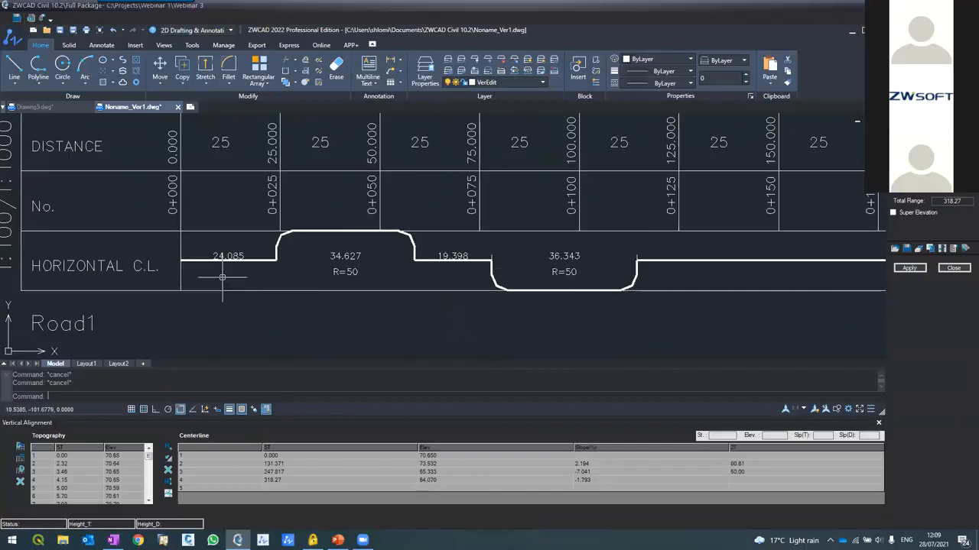
# Examine the horizontal centerline row beneath Road1's longitudinal profile and close the vertical alignment.
pyautogui.scroll(-4, 226, 280)
pyautogui.scroll(2, 295, 286)
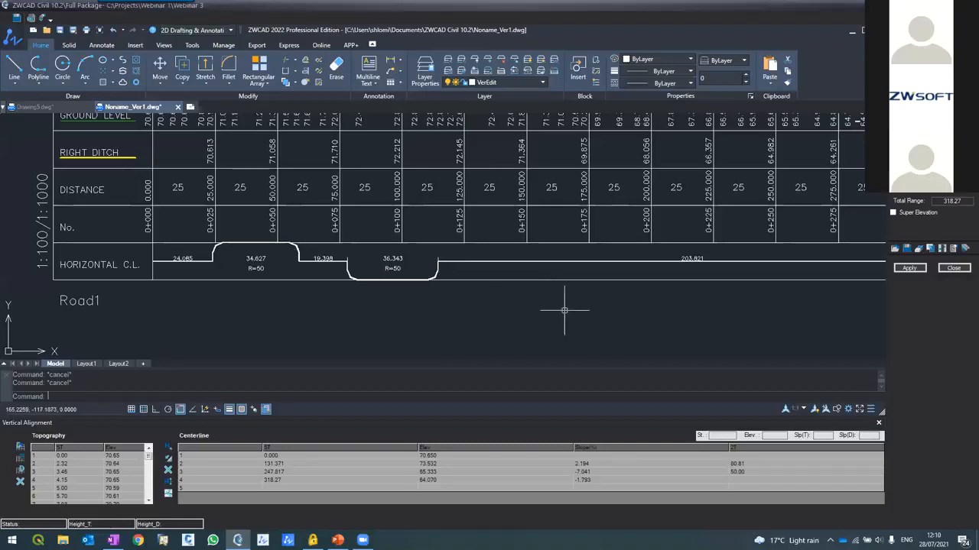
pyautogui.click(964, 268)
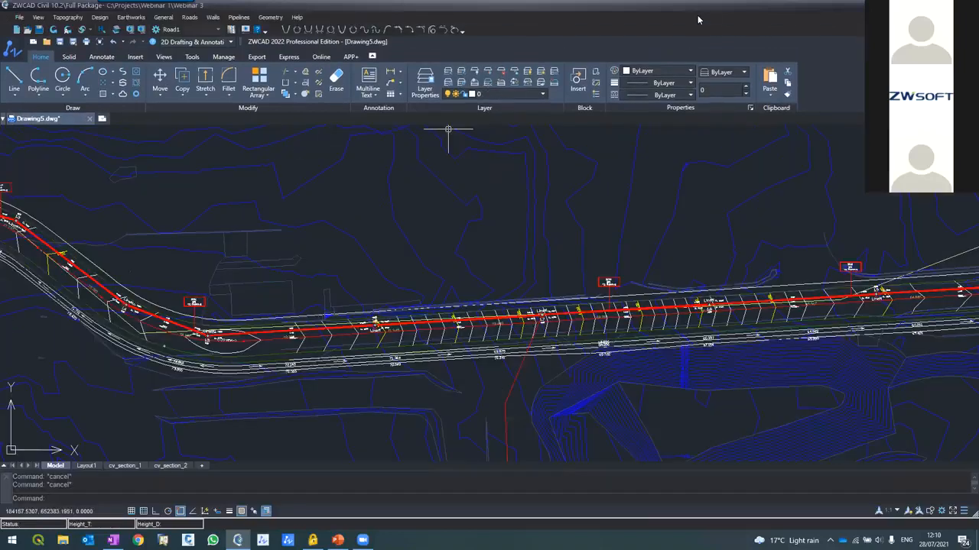
pyautogui.moveTo(709, 256); pyautogui.dragTo(709, 259)
# Generate the earthworks volumes report for Road1 without stripping and export it to Excel.
pyautogui.click(190, 17)
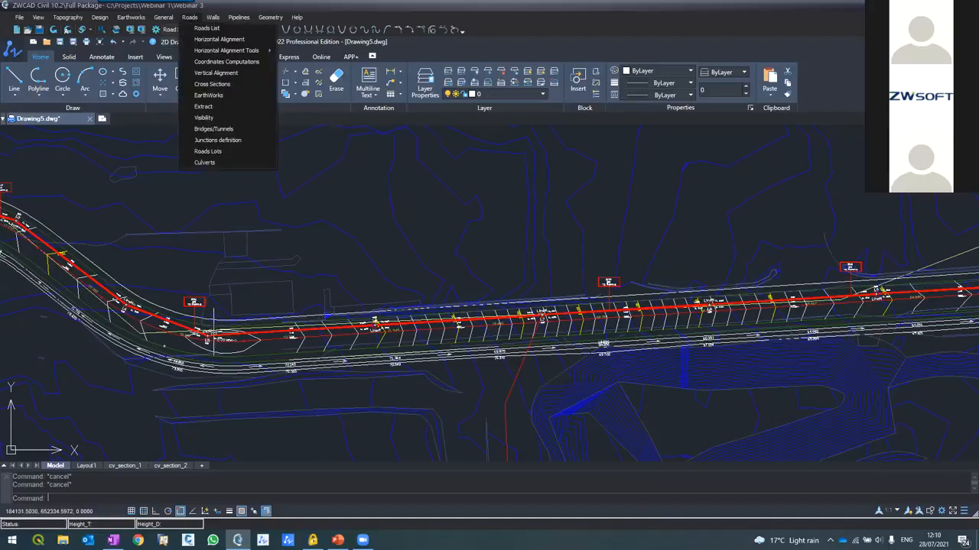
pyautogui.click(208, 95)
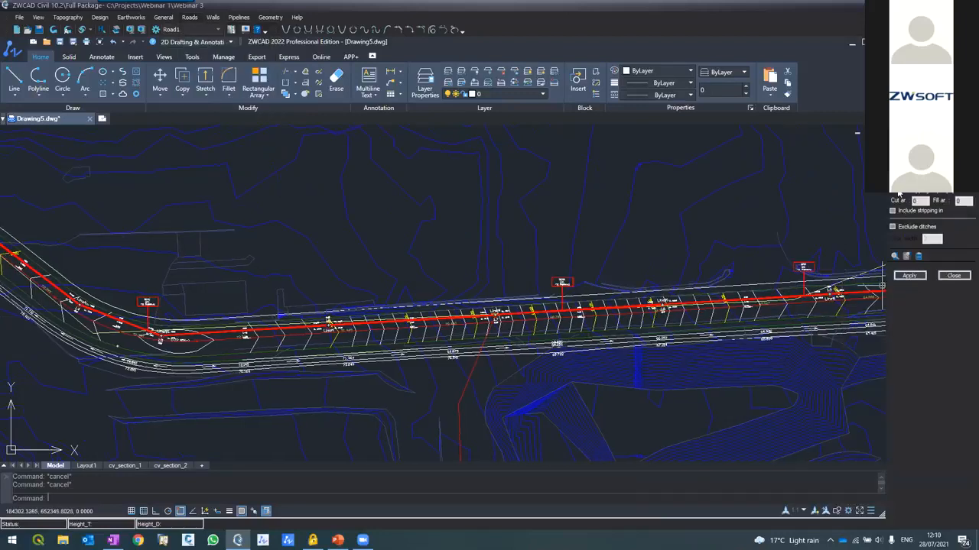
pyautogui.click(909, 276)
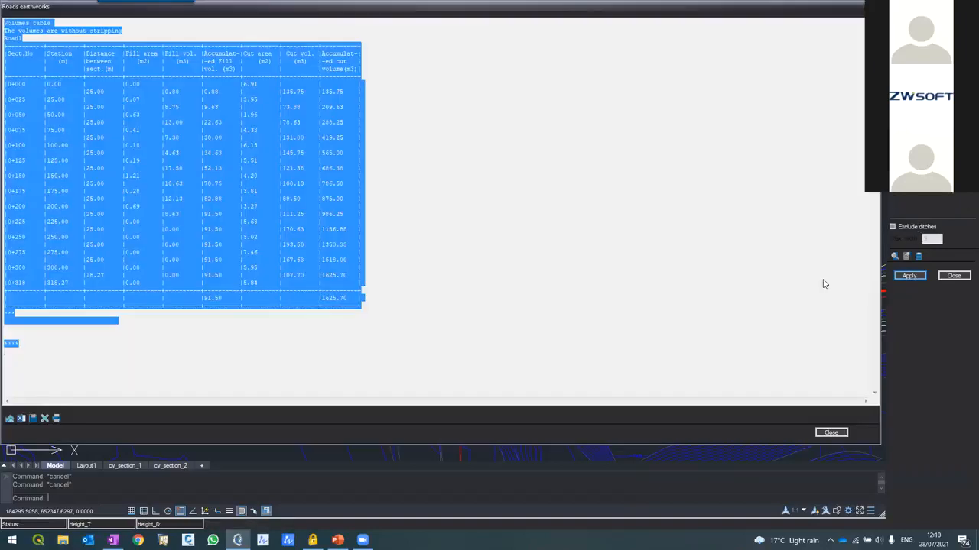
pyautogui.click(273, 329)
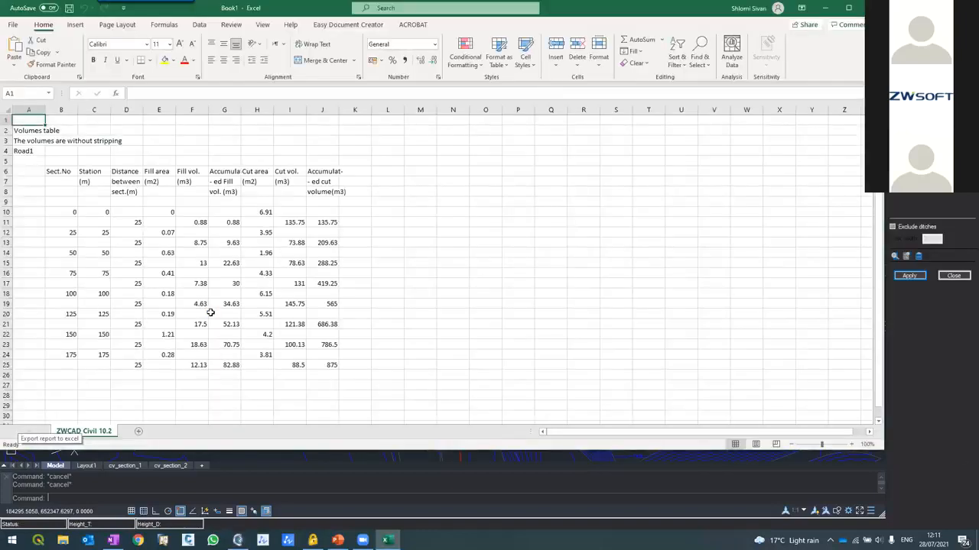
# Review the exported volumes table down to its totals row and close the workbook without saving.
pyautogui.scroll(-7, 214, 311)
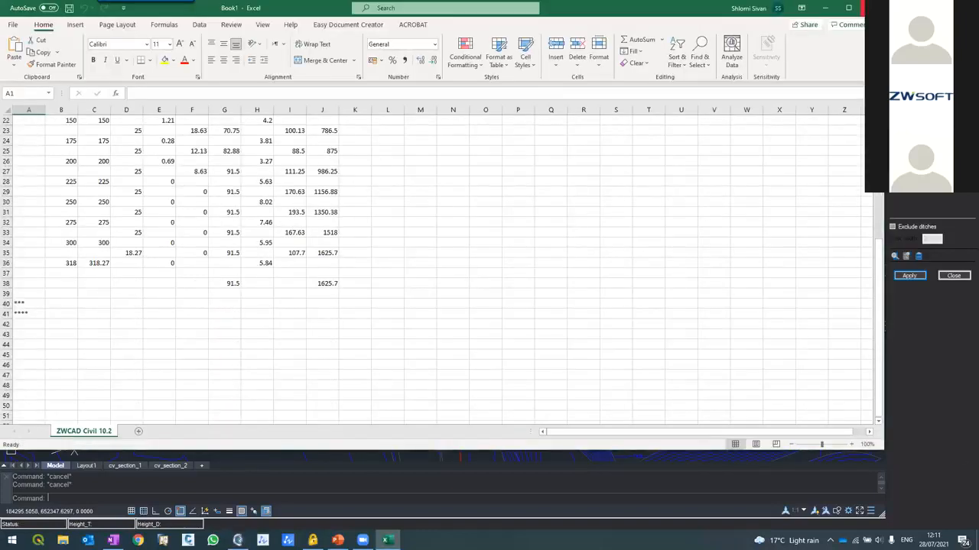
pyautogui.click(871, 8)
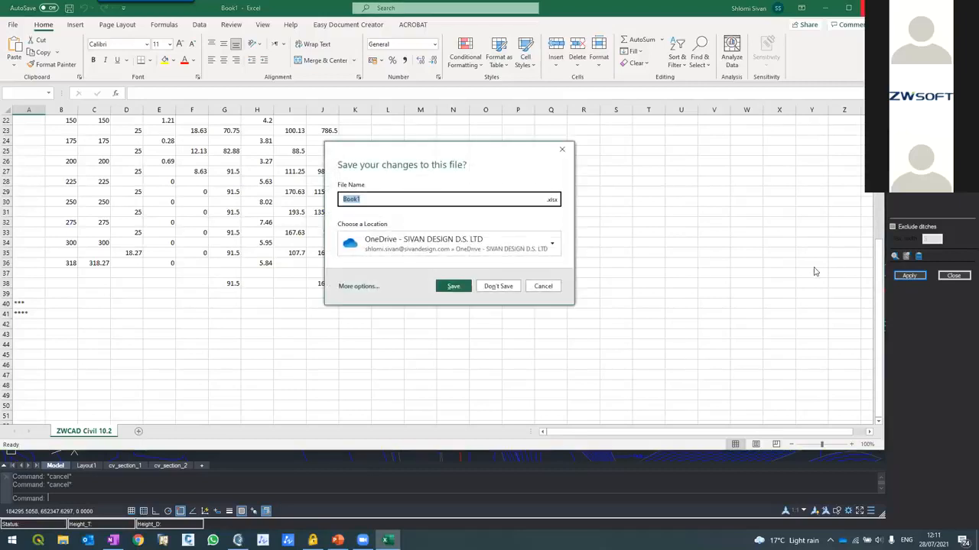
pyautogui.moveTo(390, 156); pyautogui.dragTo(192, 171)
pyautogui.click(299, 301)
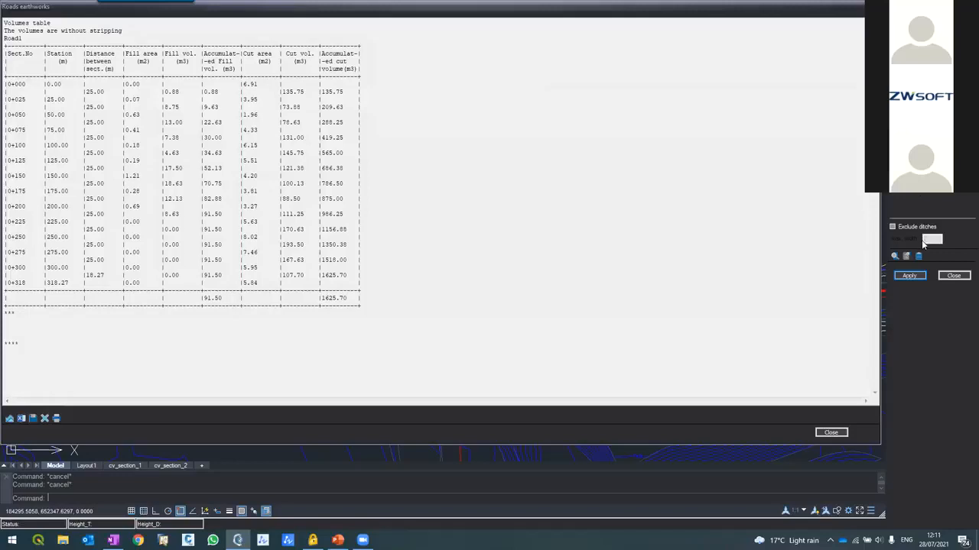
# Exclude the ditches from the earthworks with a maximum width of 3 and regenerate the volumes report.
pyautogui.click(892, 227)
pyautogui.click(906, 279)
pyautogui.click(829, 433)
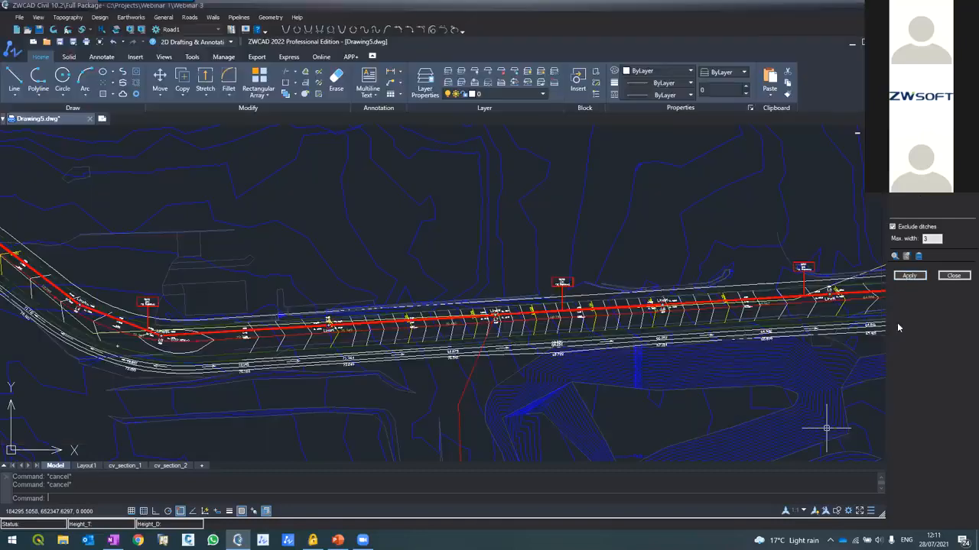
pyautogui.click(908, 276)
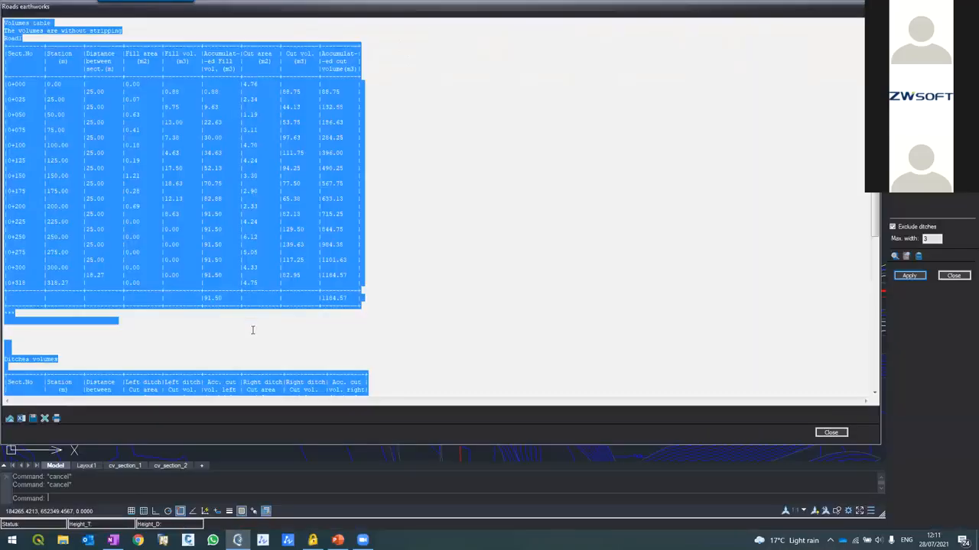
# Compare the ditches volumes table with the total road cut volume in the report and close it.
pyautogui.scroll(-2, 213, 295)
pyautogui.scroll(-5, 213, 295)
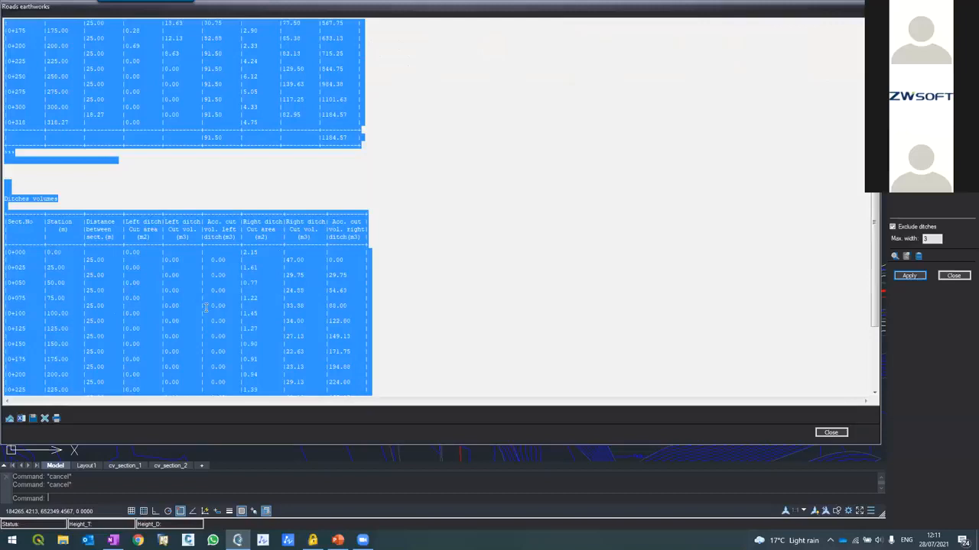
pyautogui.click(74, 262)
pyautogui.scroll(-4, 262, 294)
pyautogui.moveTo(328, 375); pyautogui.dragTo(355, 374)
pyautogui.scroll(5, 281, 300)
pyautogui.moveTo(321, 184); pyautogui.dragTo(354, 183)
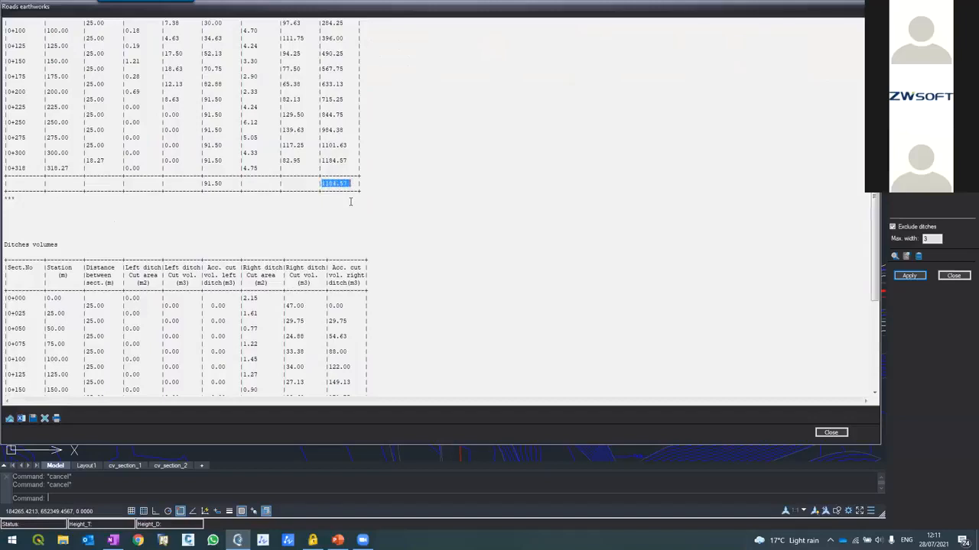
pyautogui.click(830, 433)
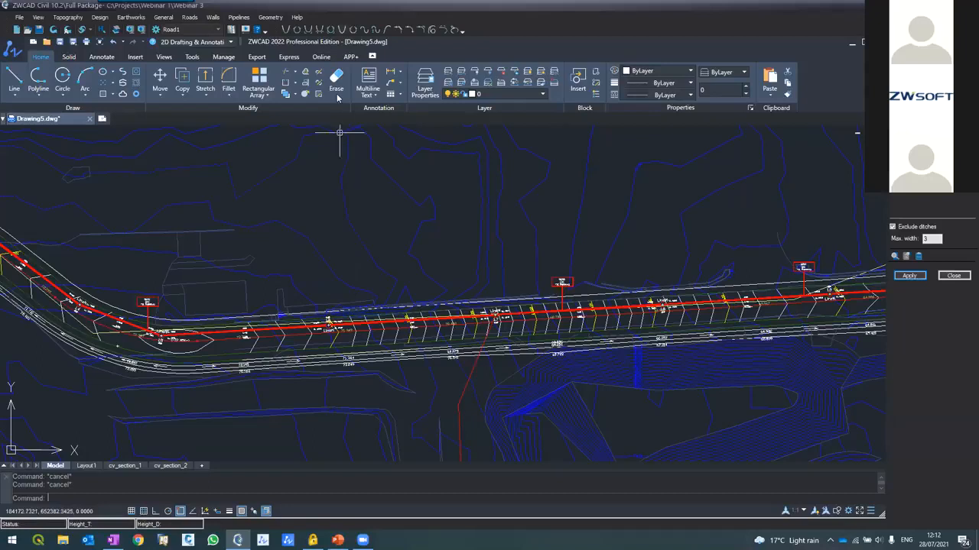
# Open Road1's vertical alignment and examine the crest curve against the ground line in the profile.
pyautogui.click(195, 20)
pyautogui.click(214, 82)
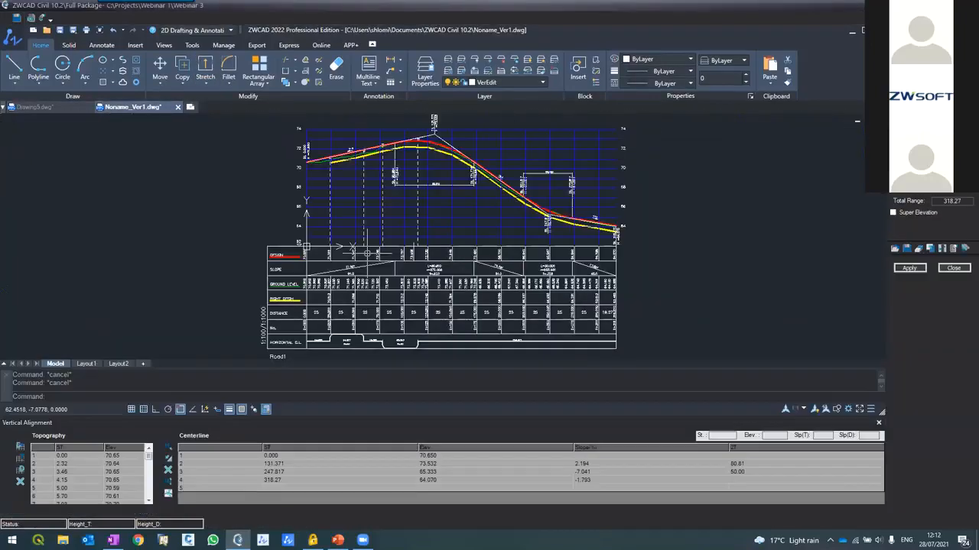
pyautogui.scroll(3, 404, 138)
pyautogui.scroll(5, 435, 177)
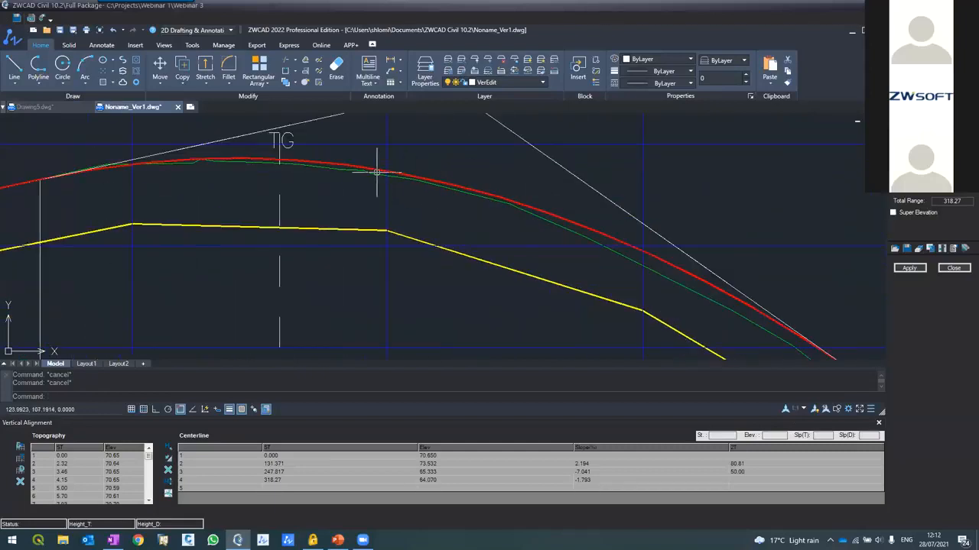
pyautogui.moveTo(659, 253); pyautogui.dragTo(658, 253)
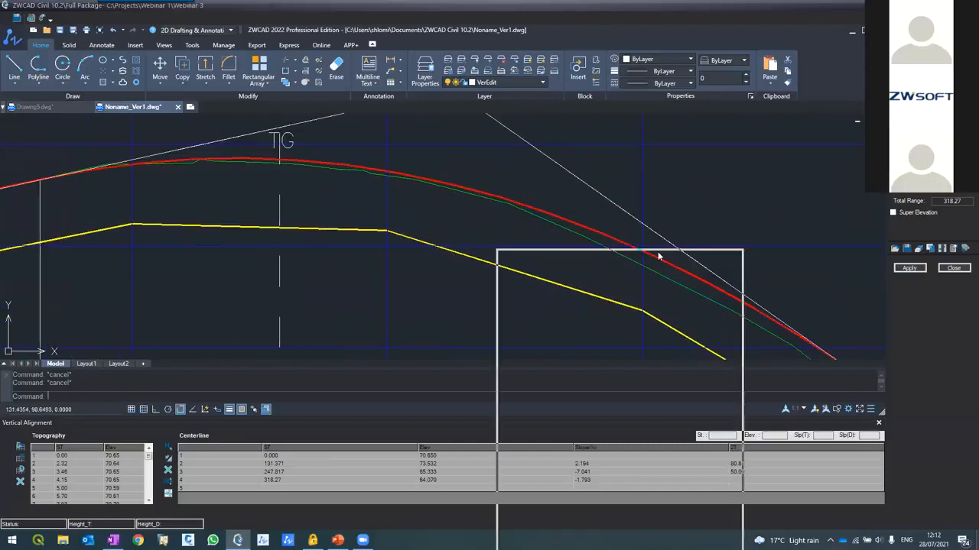
pyautogui.scroll(-4, 396, 210)
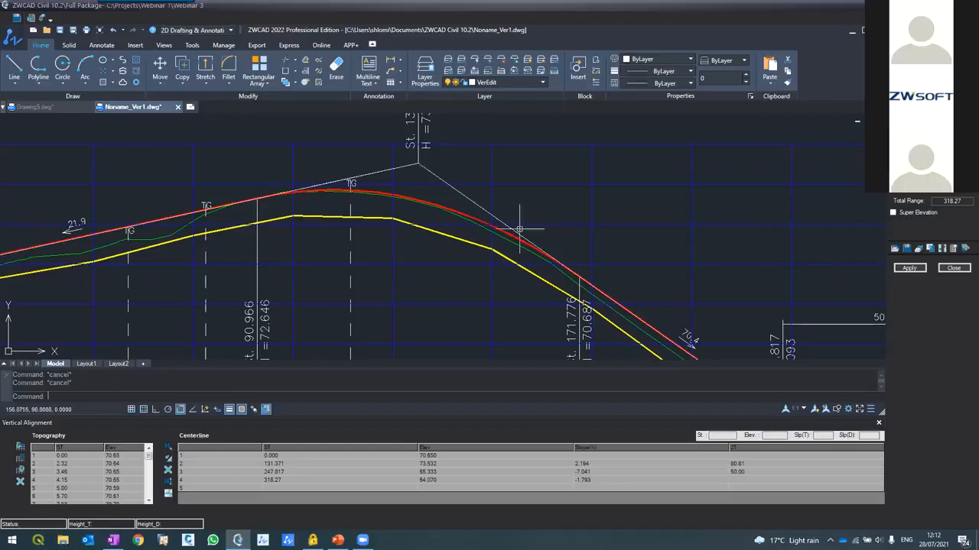
# Locate the vertical curve at station 247.817, compare it with the crest curve and close the vertical alignment.
pyautogui.click(734, 471)
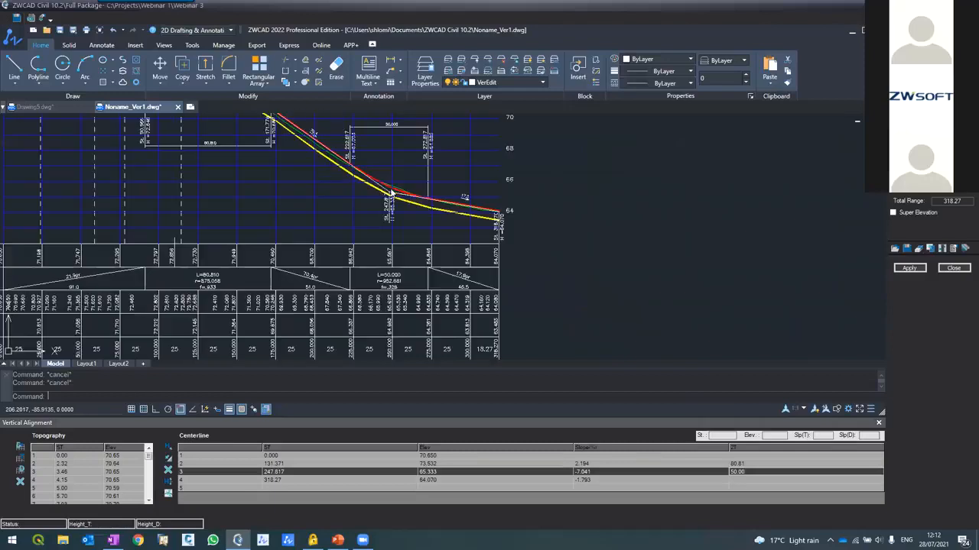
pyautogui.scroll(-1, 382, 153)
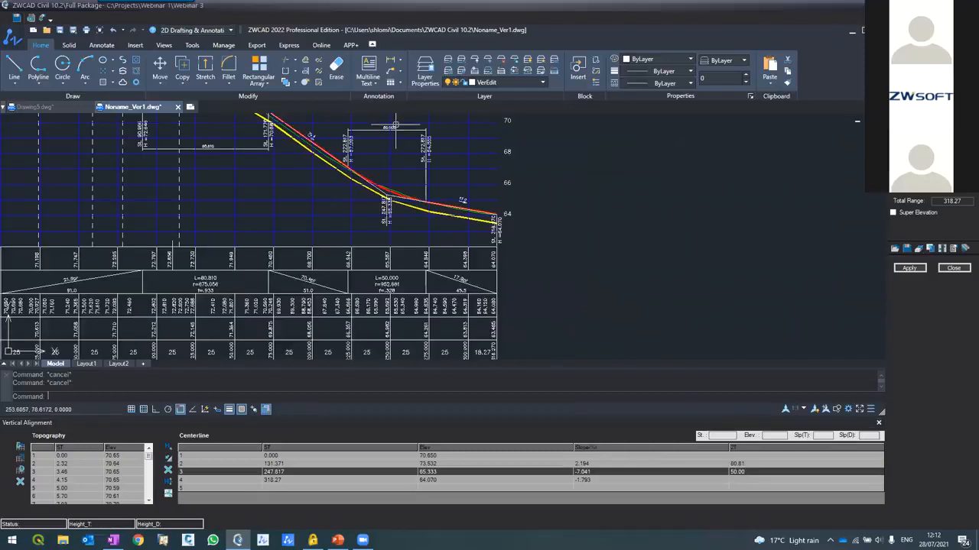
pyautogui.scroll(3, 390, 130)
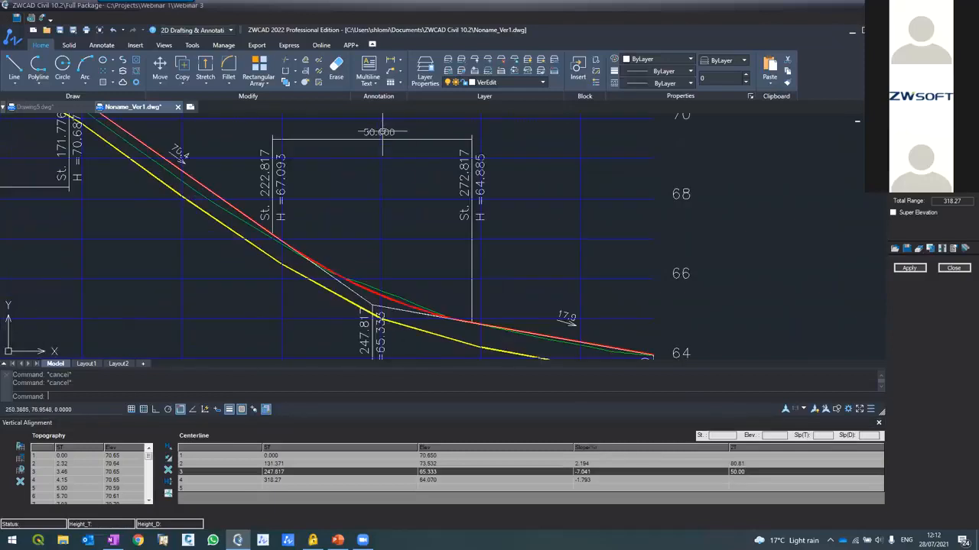
pyautogui.scroll(-5, 382, 131)
pyautogui.scroll(4, 359, 133)
pyautogui.scroll(3, 359, 134)
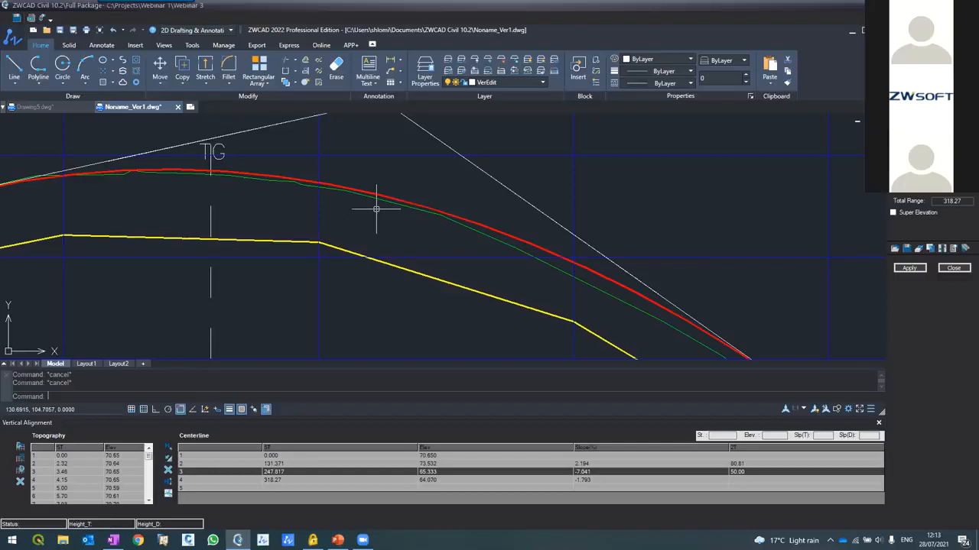
pyautogui.scroll(-3, 224, 257)
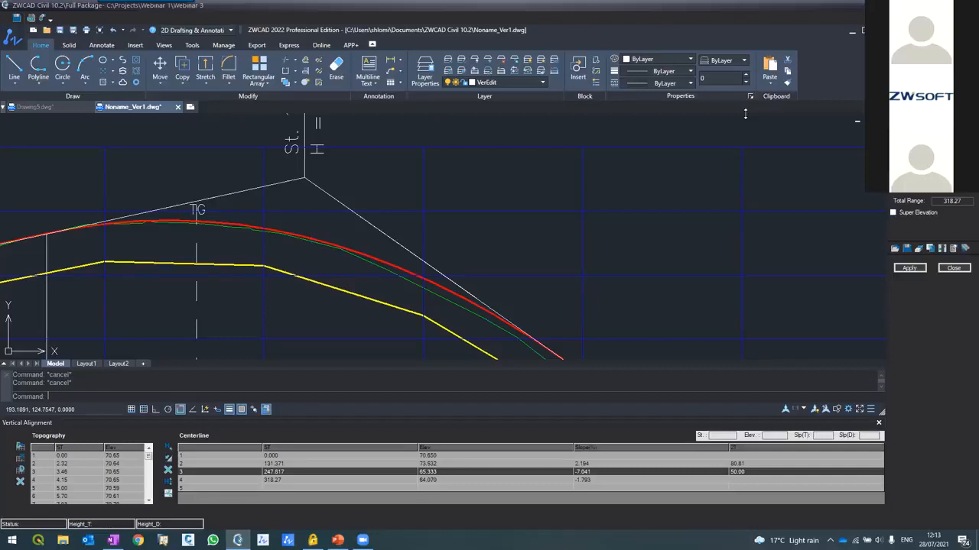
pyautogui.click(949, 269)
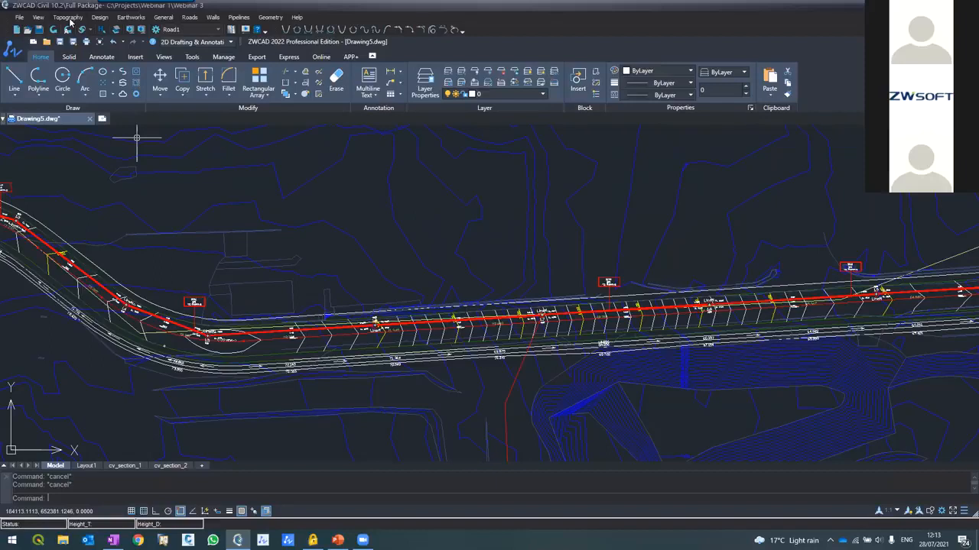
# Open the topography coordinates, check the file formats offered for loading points from a text file and cancel the loading.
pyautogui.click(67, 17)
pyautogui.click(69, 29)
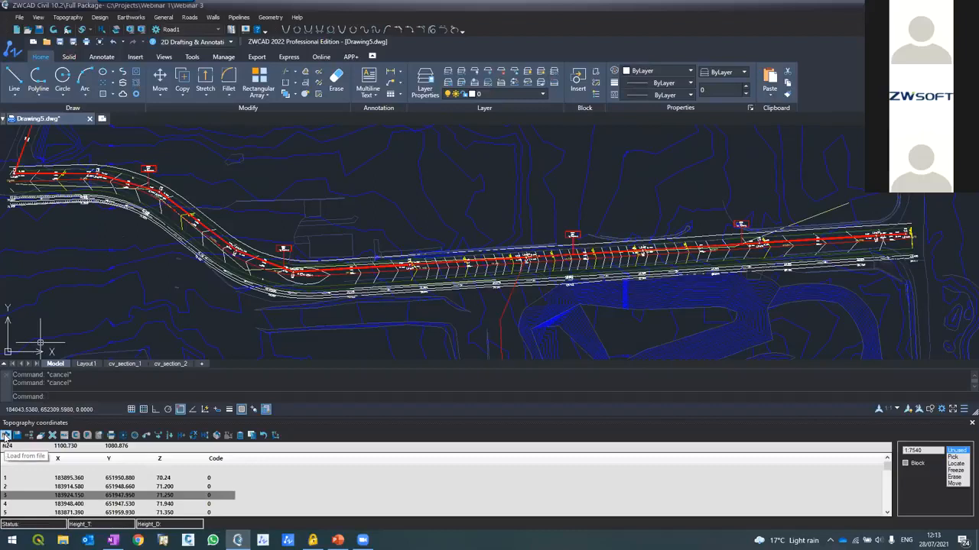
pyautogui.click(5, 436)
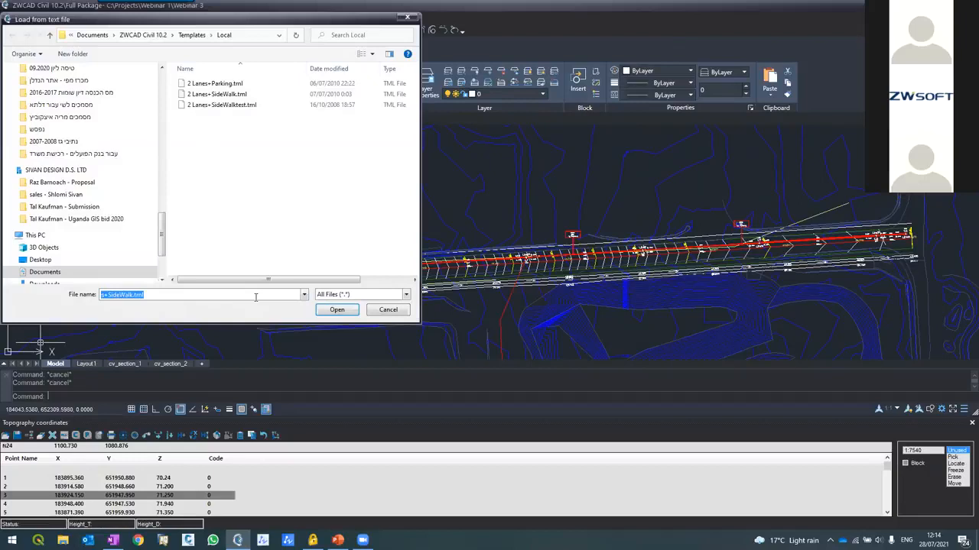
pyautogui.hotkey('ctrl', 'v')
pyautogui.click(344, 295)
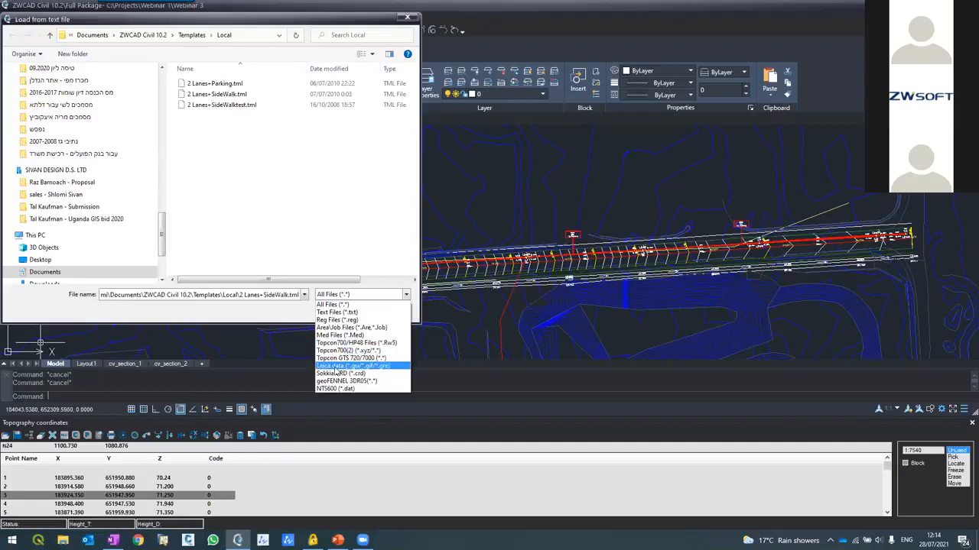
pyautogui.click(360, 240)
pyautogui.click(391, 310)
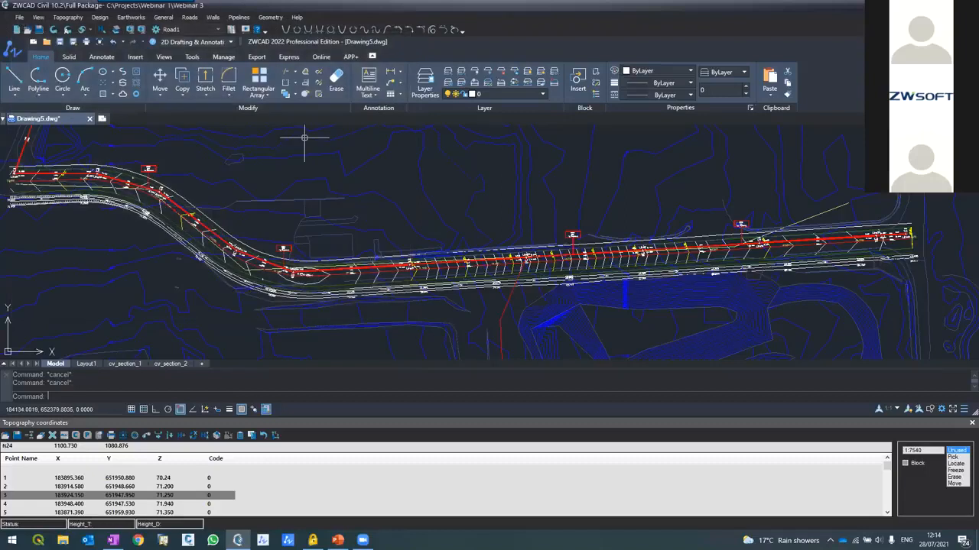
# Open the Distomats data, check the file types offered for loading from a text file, cancel the loading and close the data window.
pyautogui.click(269, 17)
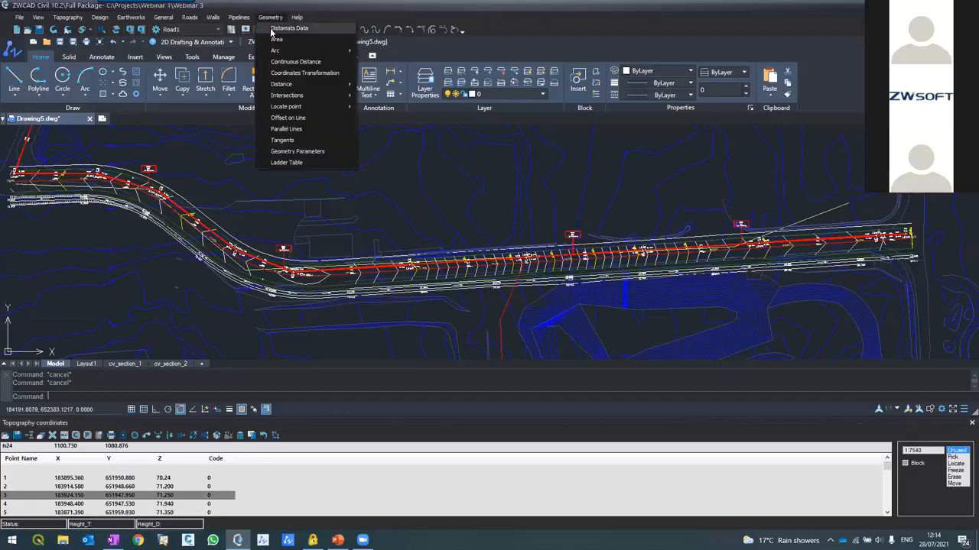
pyautogui.click(273, 29)
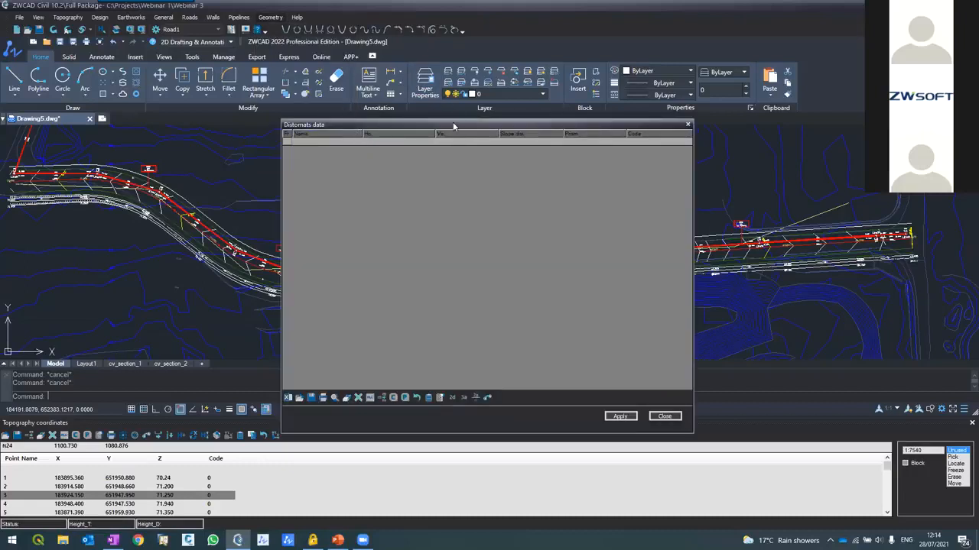
pyautogui.moveTo(417, 128); pyautogui.dragTo(201, 129)
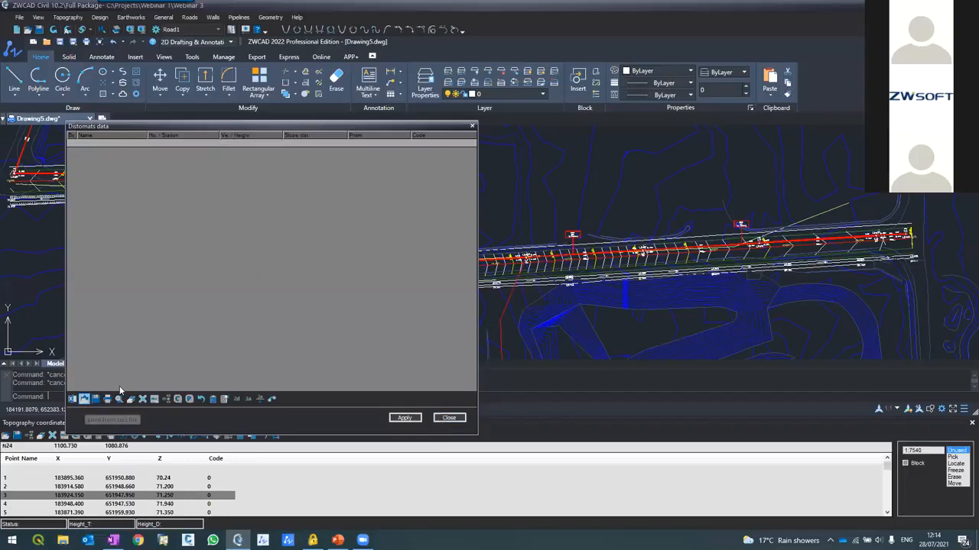
pyautogui.click(84, 398)
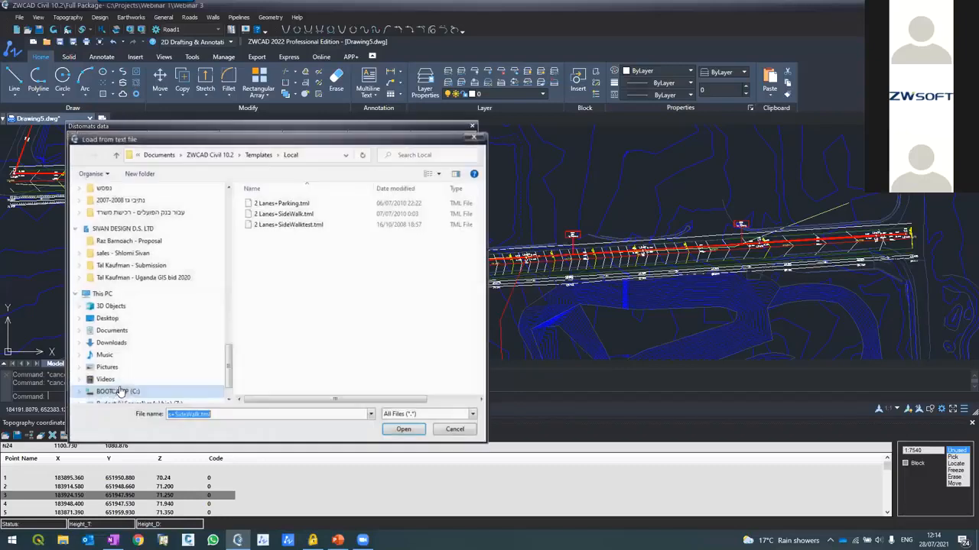
pyautogui.click(388, 417)
pyautogui.click(314, 426)
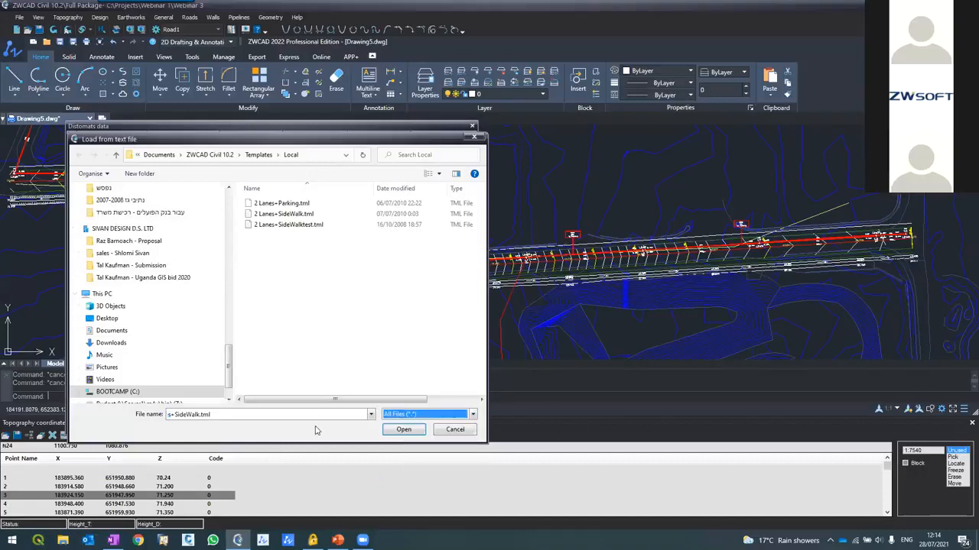
pyautogui.click(460, 432)
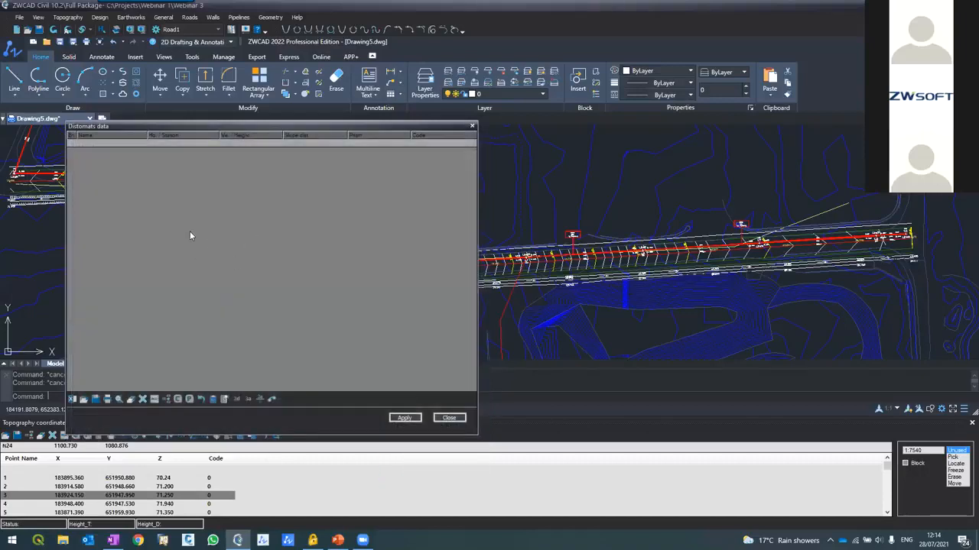
pyautogui.click(448, 418)
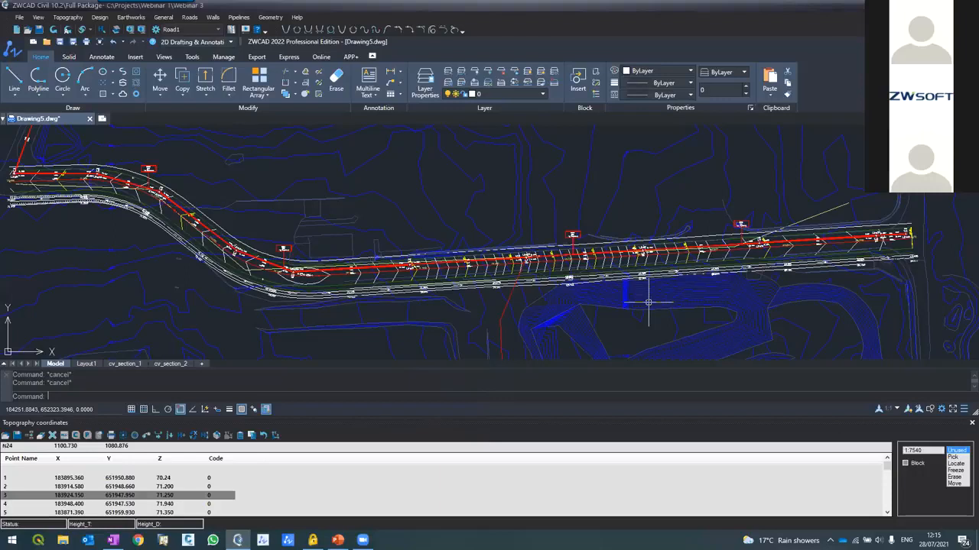
pyautogui.click(536, 325)
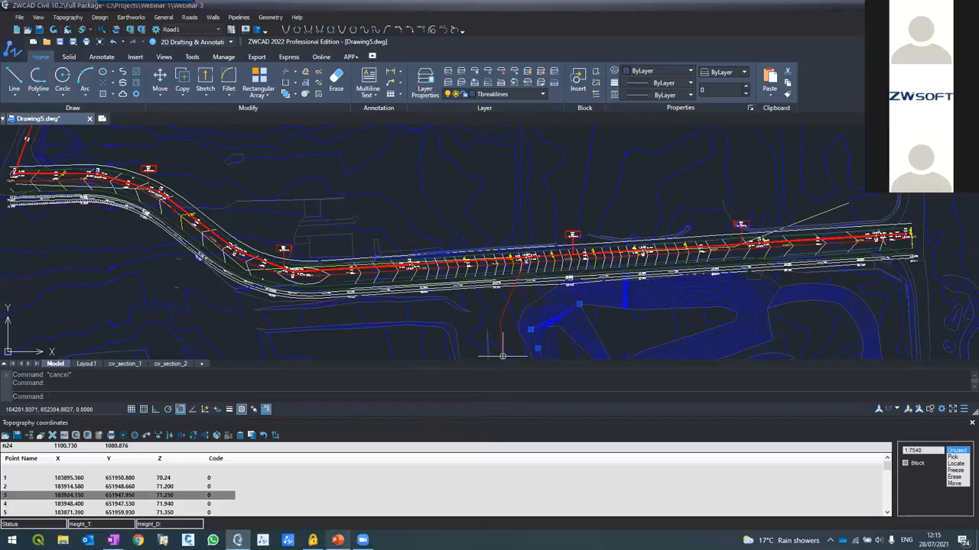
pyautogui.moveTo(338, 540)
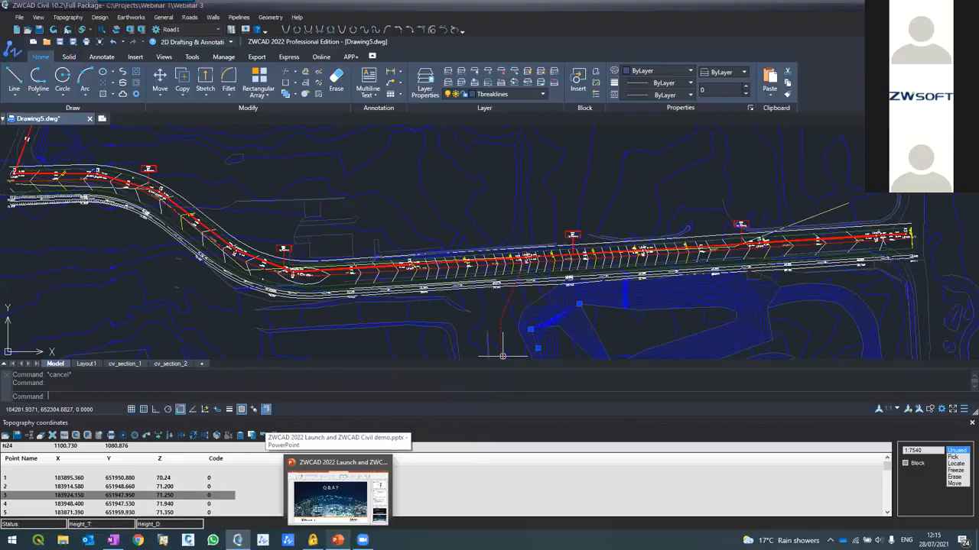
pyautogui.moveTo(238, 539)
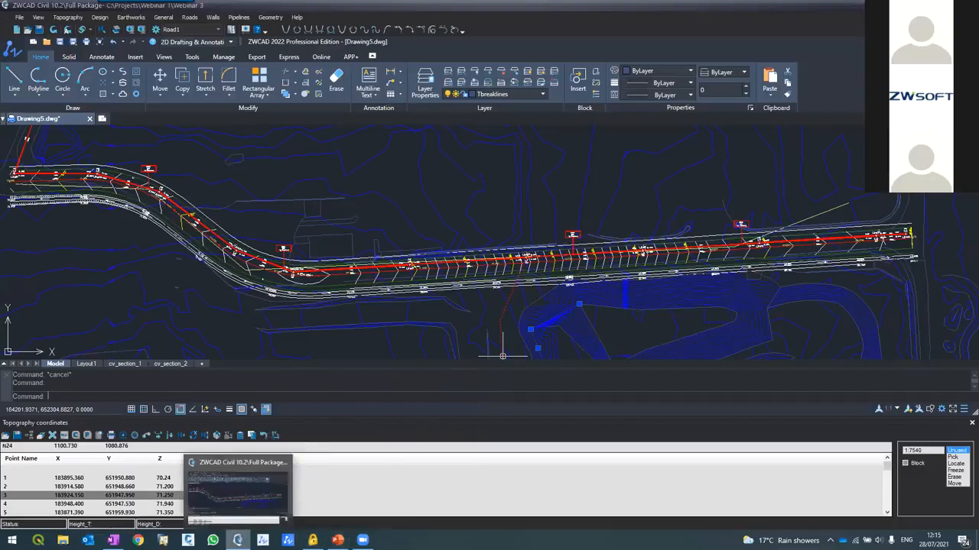
pyautogui.hotkey('alt', 'Tab')
pyautogui.click(238, 490)
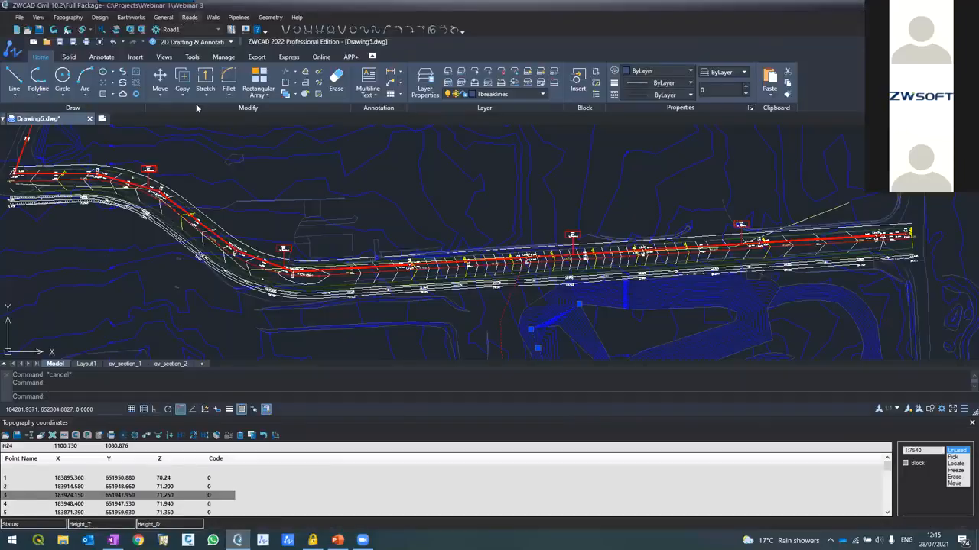
# Open Road1's vertical alignment and examine the sag curve between stations 222.817 and 272.817 in the profile.
pyautogui.click(190, 17)
pyautogui.click(200, 72)
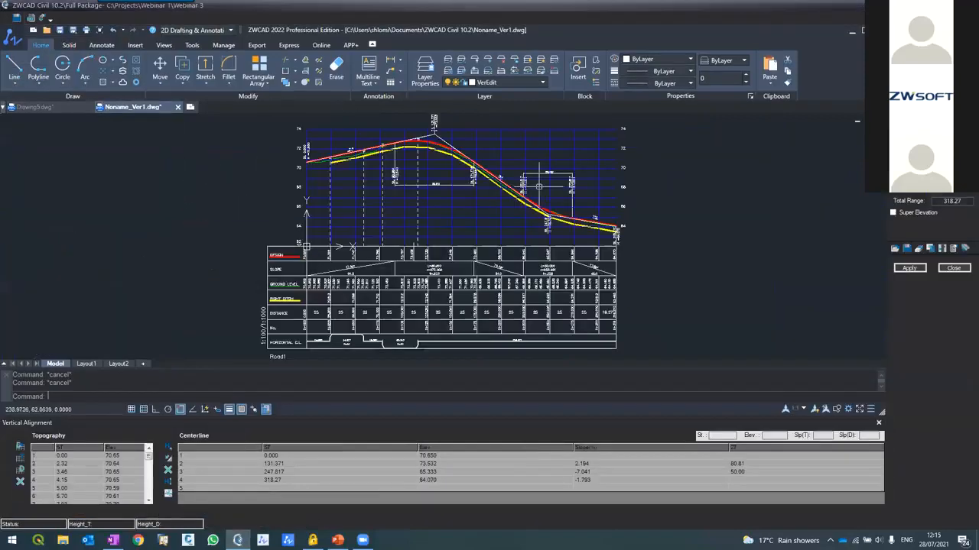
pyautogui.scroll(3, 494, 191)
pyautogui.scroll(-3, 493, 192)
pyautogui.scroll(3, 473, 188)
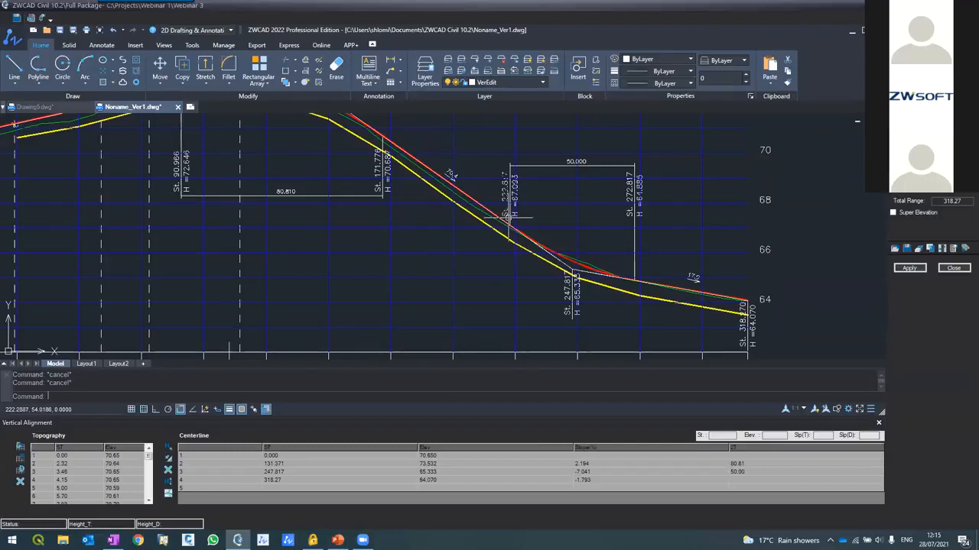
pyautogui.scroll(-3, 506, 216)
pyautogui.scroll(3, 465, 220)
pyautogui.scroll(-4, 466, 220)
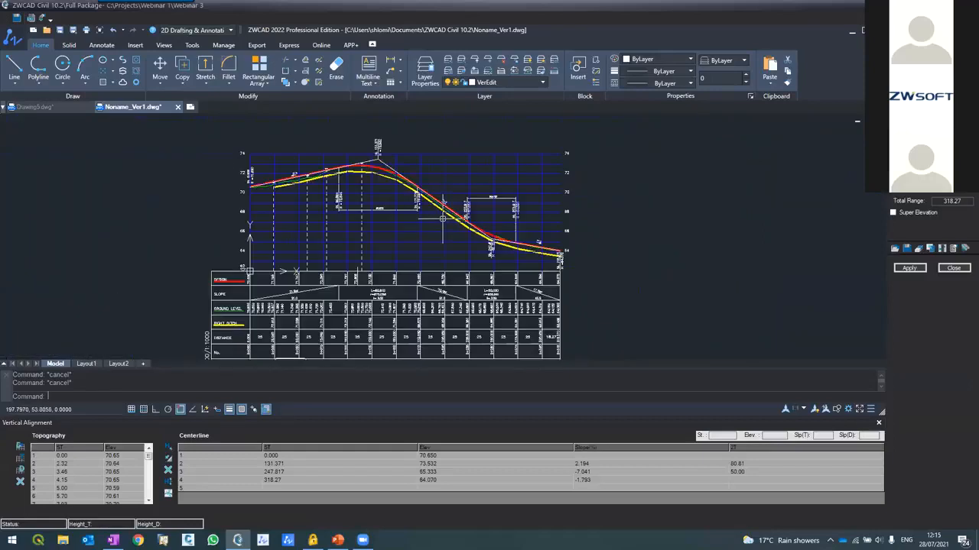
# Compare the sag curve at station 247.817 with its tangents and the ground line, and close the vertical alignment.
pyautogui.scroll(2, 476, 231)
pyautogui.scroll(2, 478, 237)
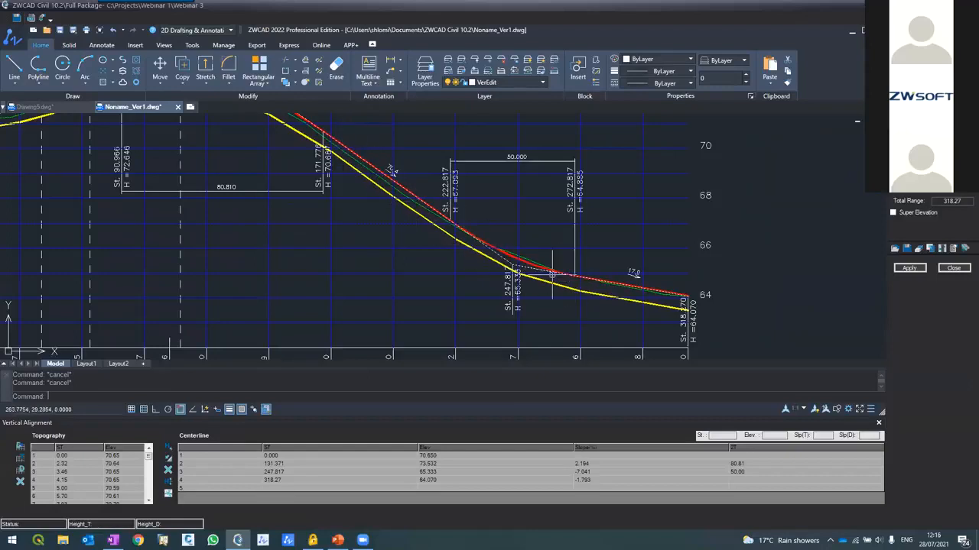
pyautogui.scroll(2, 532, 268)
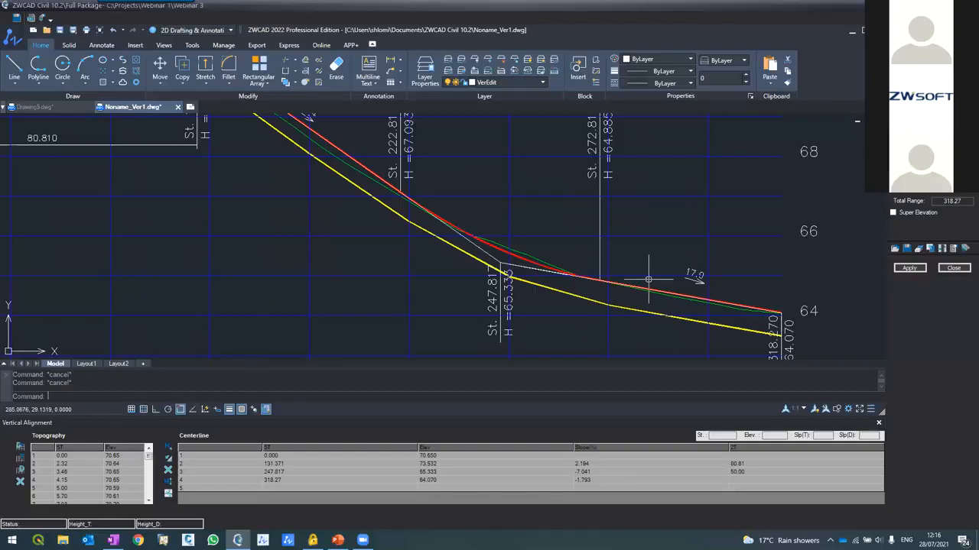
pyautogui.click(763, 82)
pyautogui.click(953, 268)
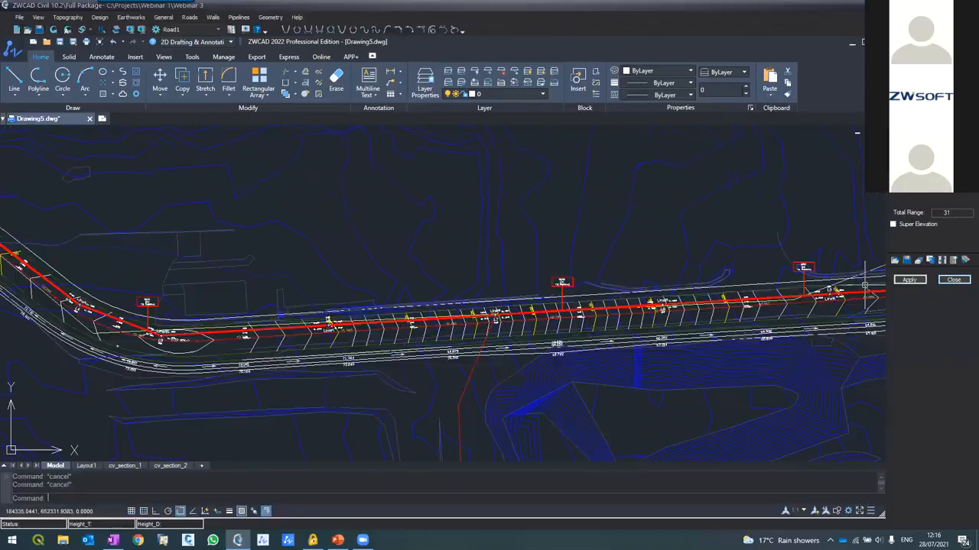
# Examine the LineM pipeline labels, manholes and side slope lines along Road1 in the plan.
pyautogui.scroll(6, 687, 300)
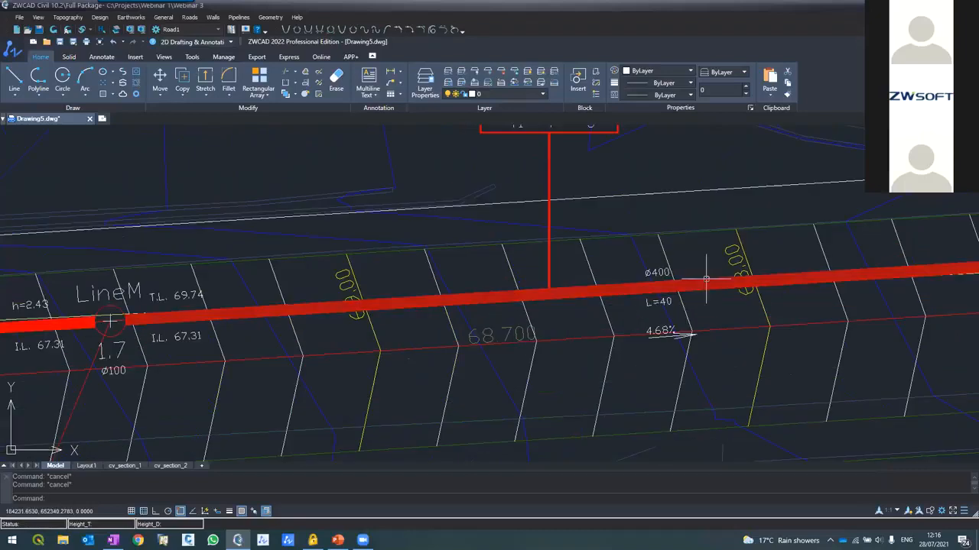
pyautogui.scroll(-6, 687, 300)
pyautogui.scroll(5, 728, 281)
pyautogui.scroll(-6, 728, 281)
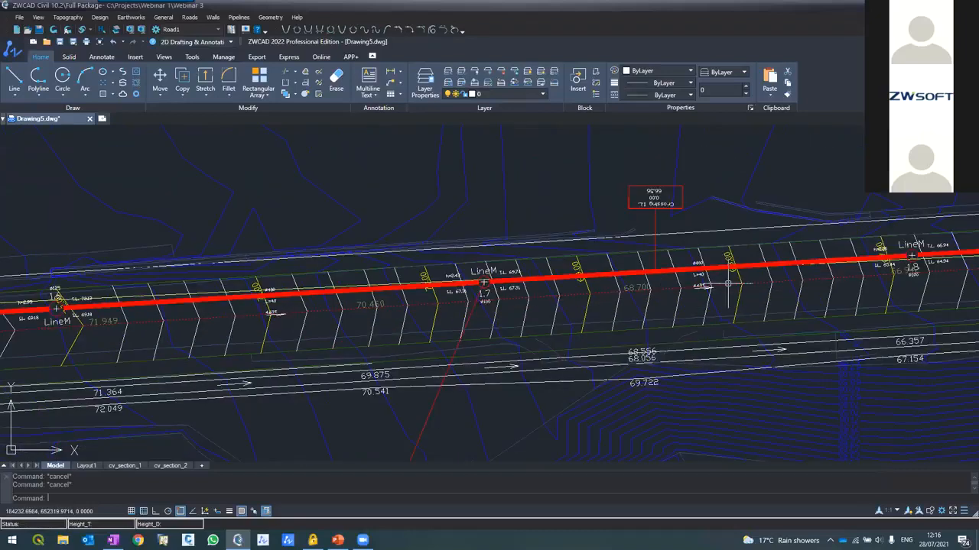
pyautogui.scroll(-1, 109, 358)
pyautogui.scroll(6, 156, 327)
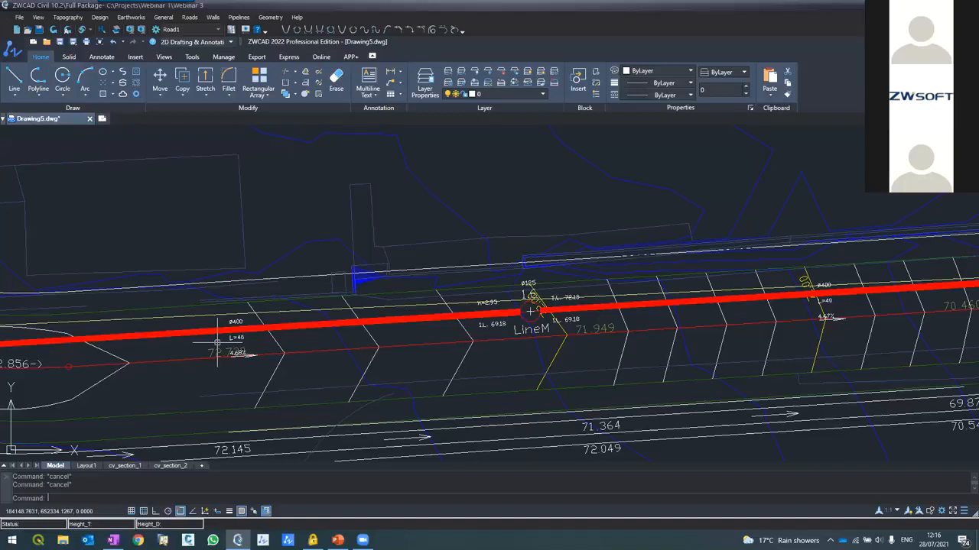
pyautogui.scroll(-5, 611, 428)
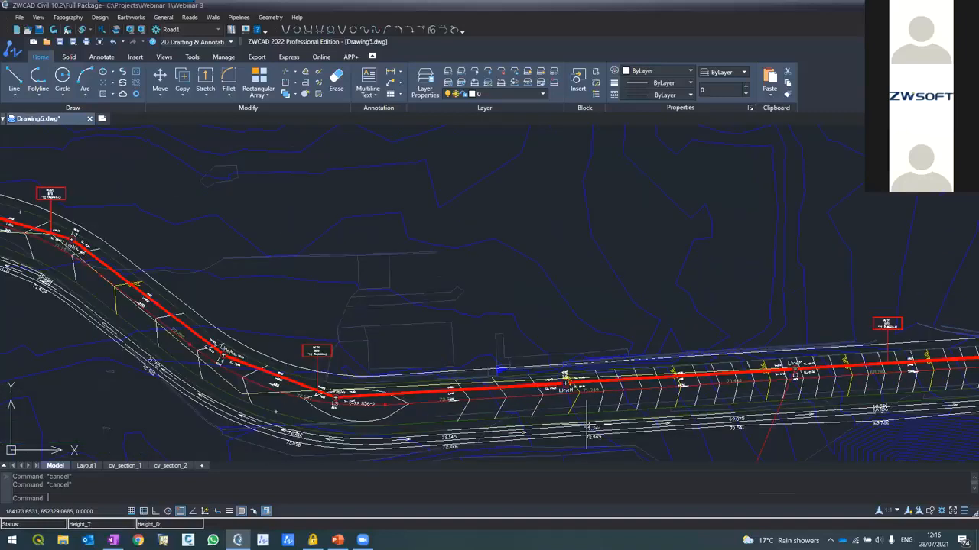
pyautogui.scroll(5, 629, 439)
pyautogui.scroll(4, 854, 390)
pyautogui.scroll(-1, 854, 390)
pyautogui.scroll(-4, 854, 390)
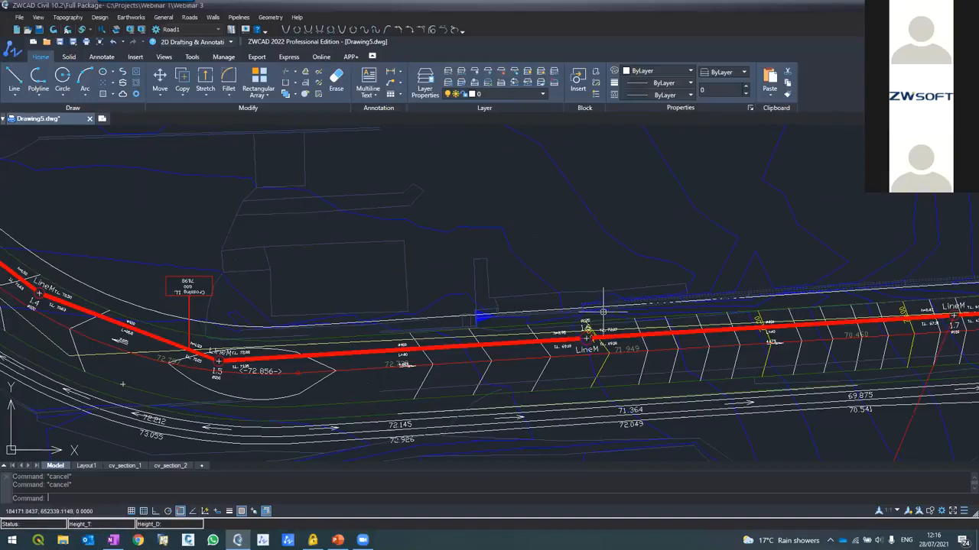
pyautogui.scroll(2, 604, 314)
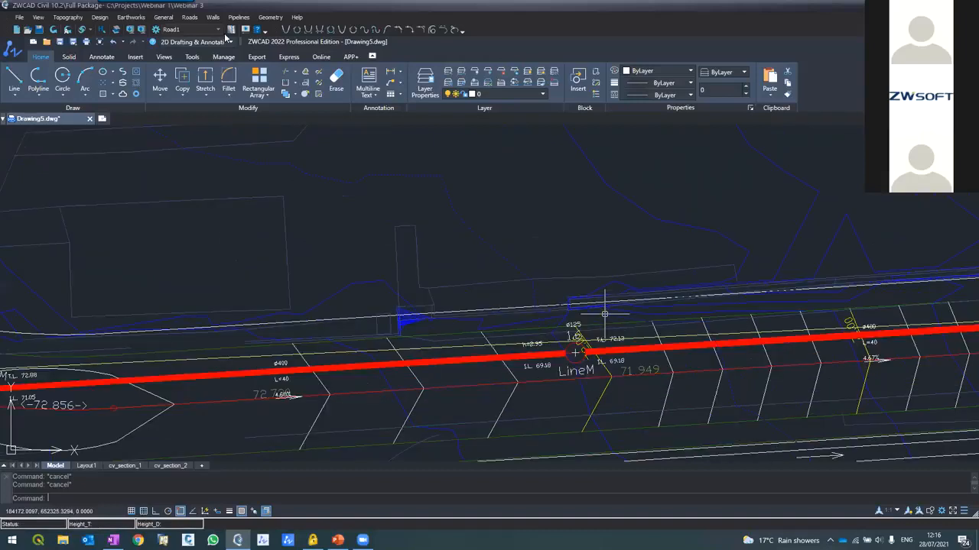
# Open Road1's horizontal alignment, review its Options and the Define sections settings, and cancel both dialogs.
pyautogui.click(190, 17)
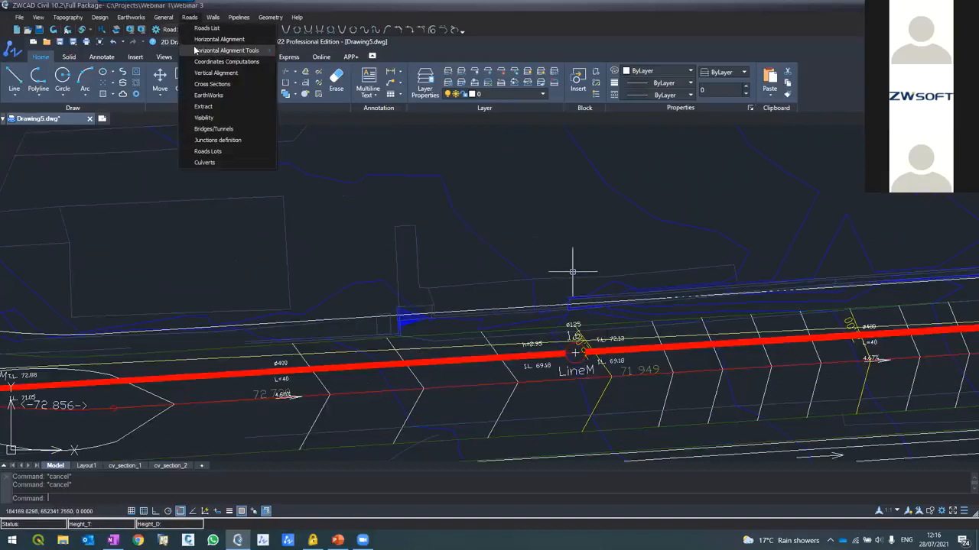
pyautogui.click(195, 40)
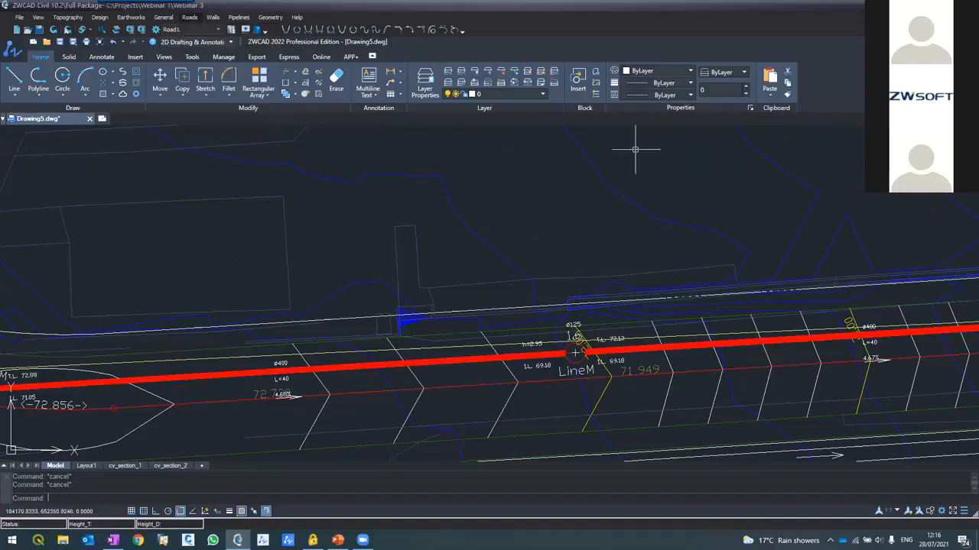
pyautogui.click(946, 236)
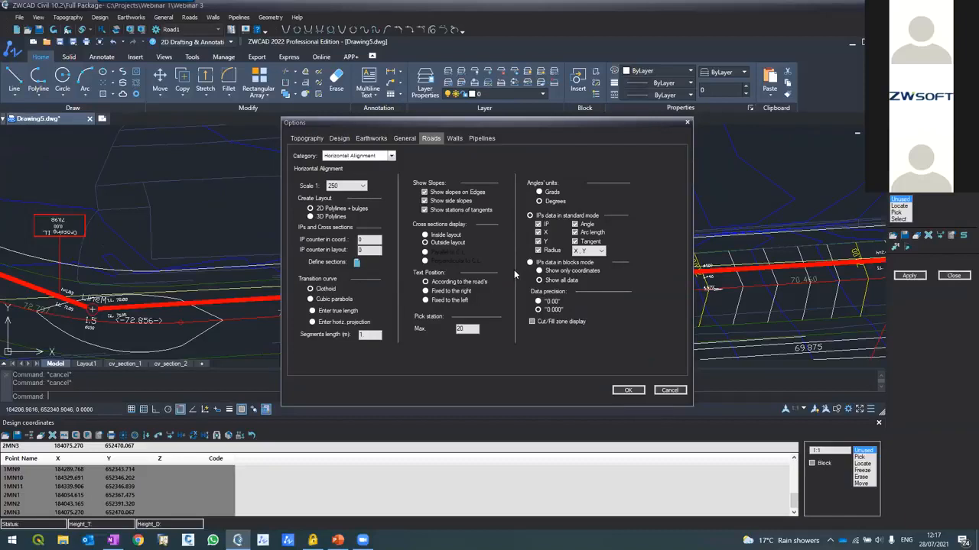
pyautogui.click(357, 262)
pyautogui.press('Tab')
pyautogui.press('Tab')
pyautogui.press('Tab')
pyautogui.press('Tab')
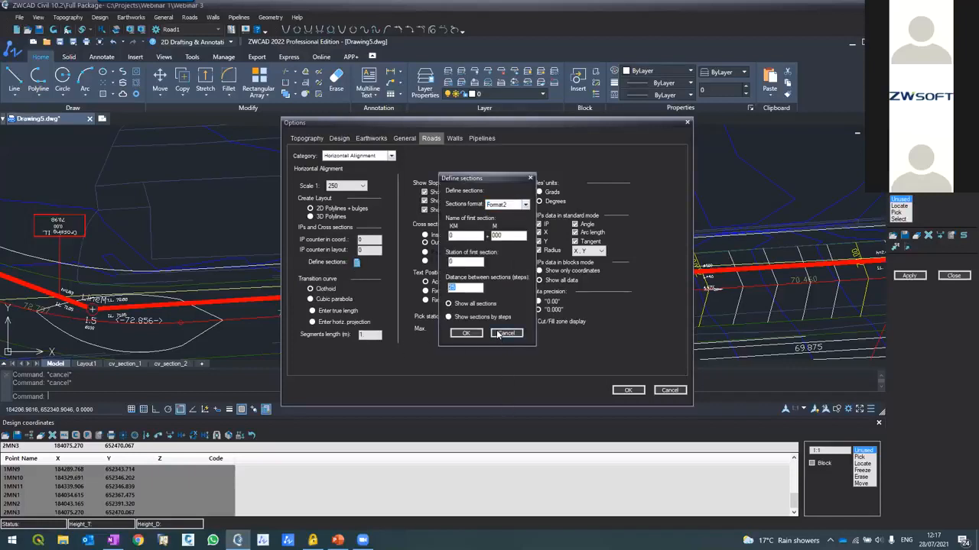
pyautogui.press('Return')
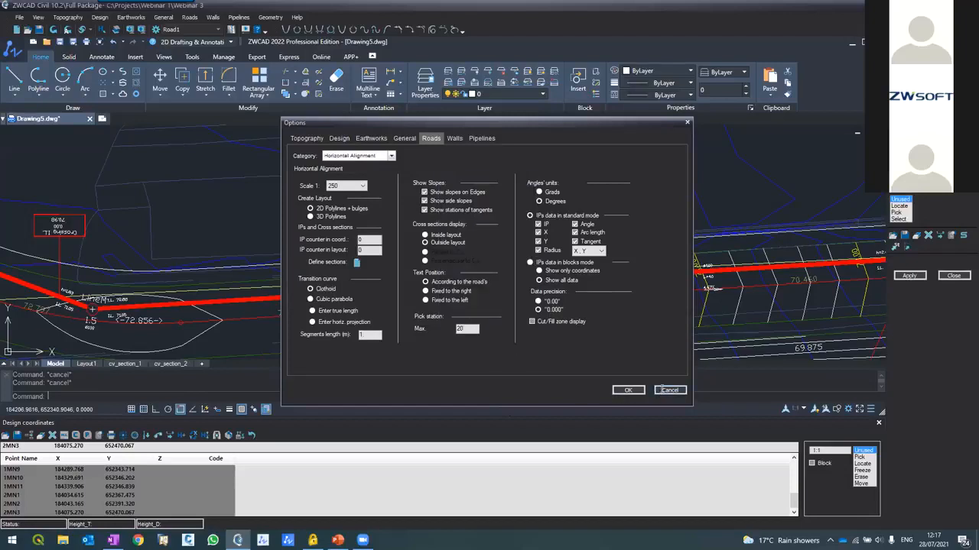
pyautogui.press('Return')
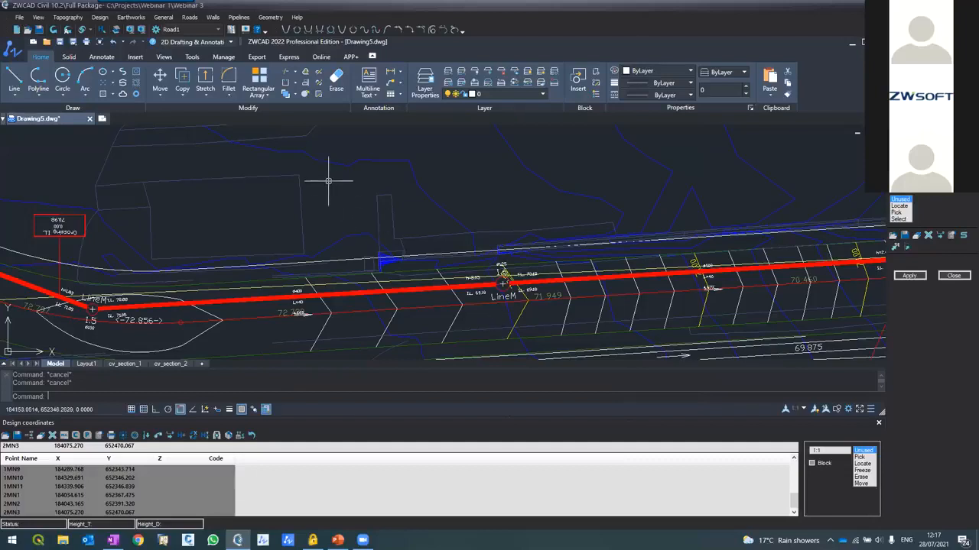
# Examine Road1's whole layout against the surrounding topography and the section elevations along its straight part.
pyautogui.scroll(-2, 329, 182)
pyautogui.scroll(-3, 329, 181)
pyautogui.scroll(3, 318, 207)
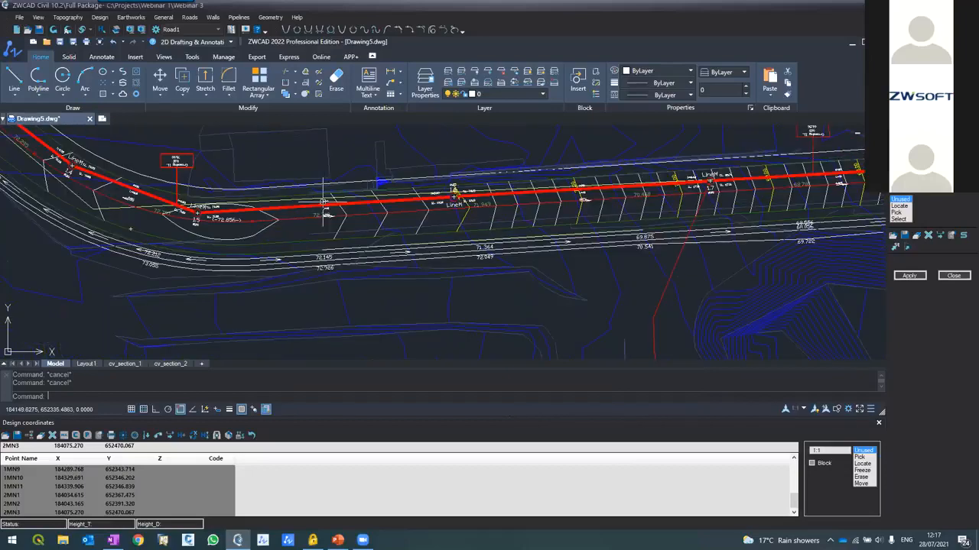
pyautogui.scroll(-2, 315, 211)
pyautogui.scroll(2, 315, 211)
pyautogui.scroll(-3, 337, 205)
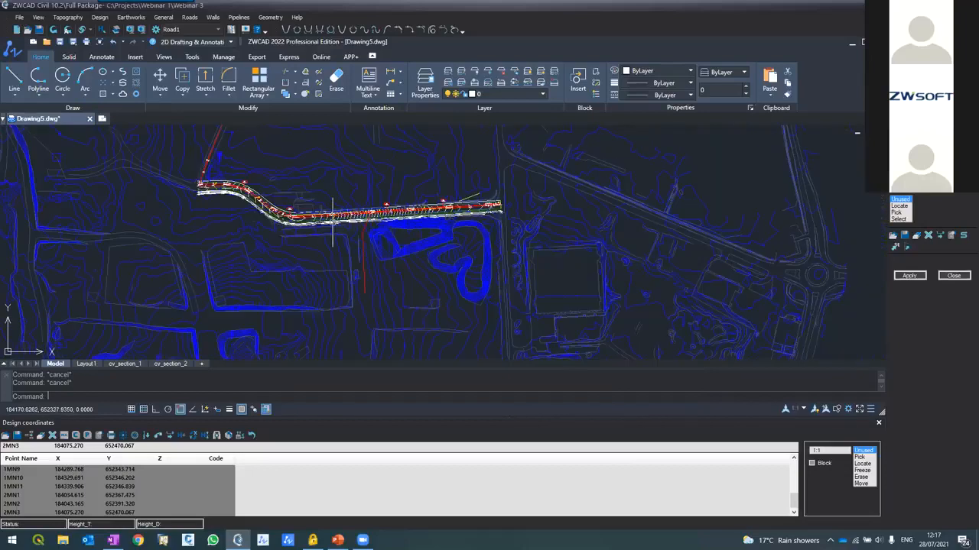
pyautogui.scroll(2, 347, 202)
pyautogui.scroll(1, 347, 200)
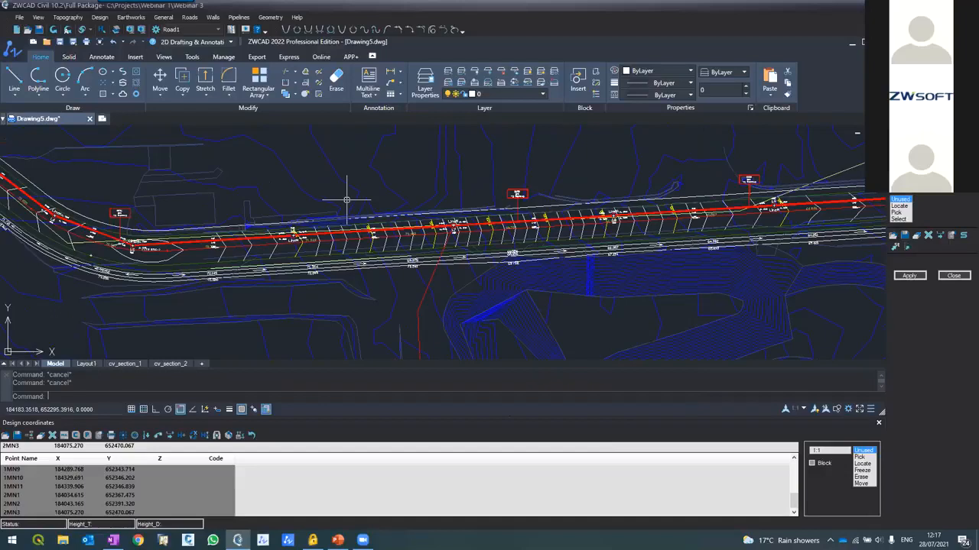
pyautogui.scroll(2, 348, 201)
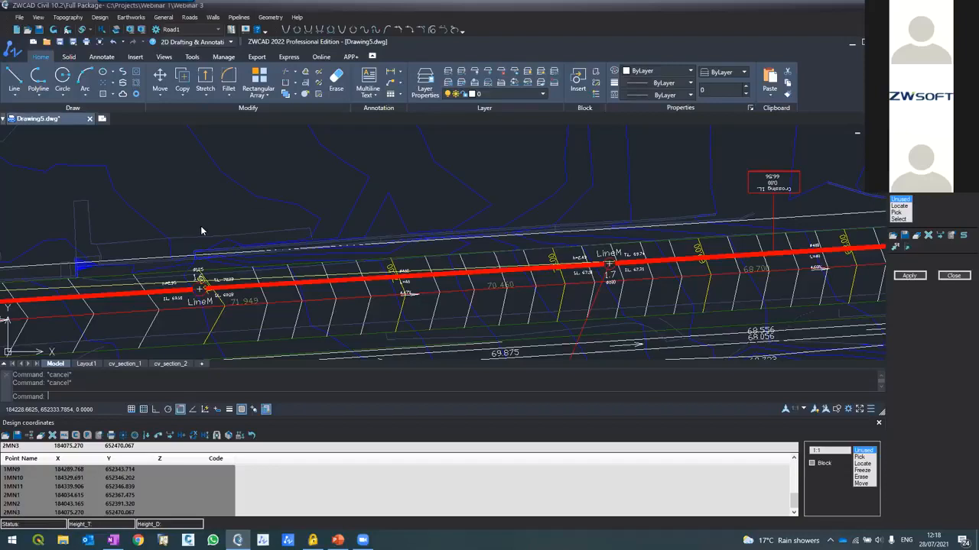
# Regenerate the topography contours and draw them together with the triangulation network in the plan.
pyautogui.click(66, 17)
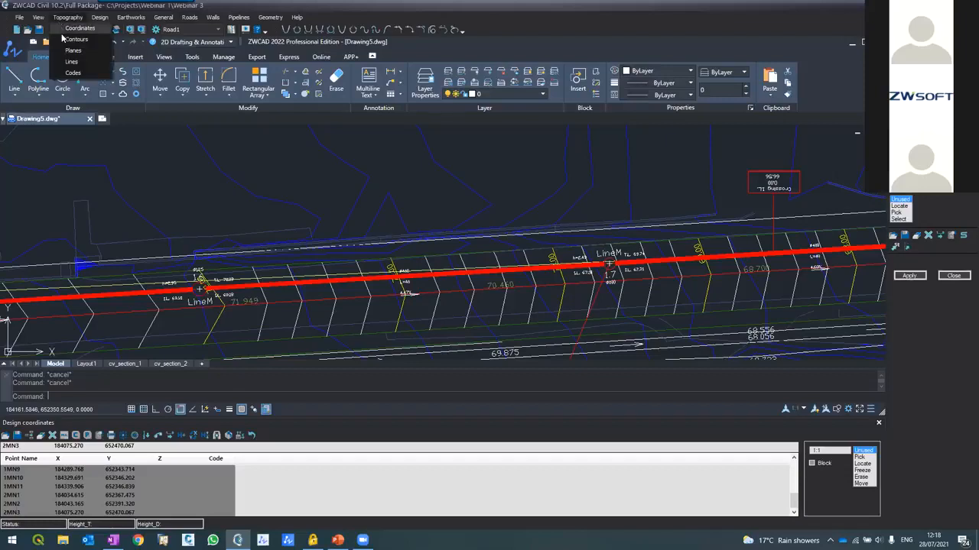
pyautogui.click(64, 44)
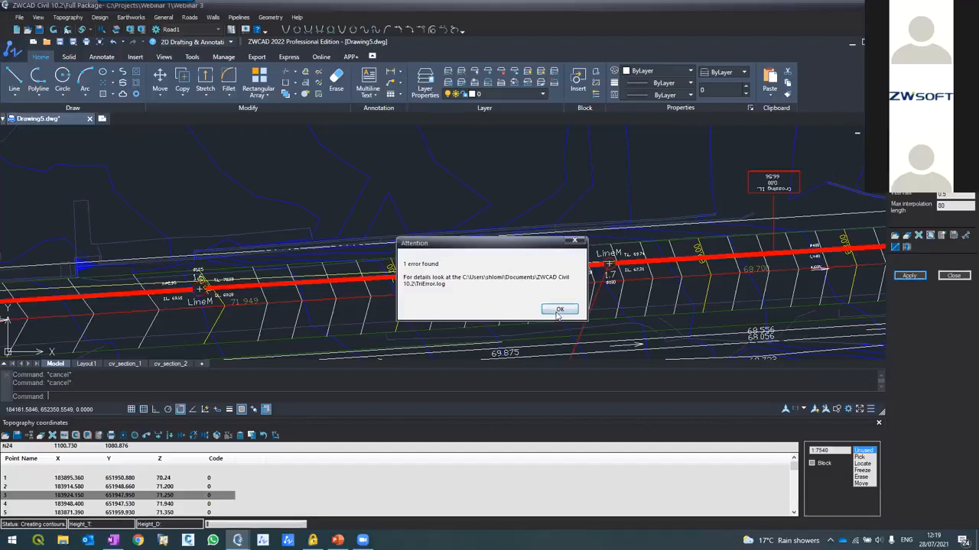
pyautogui.click(558, 308)
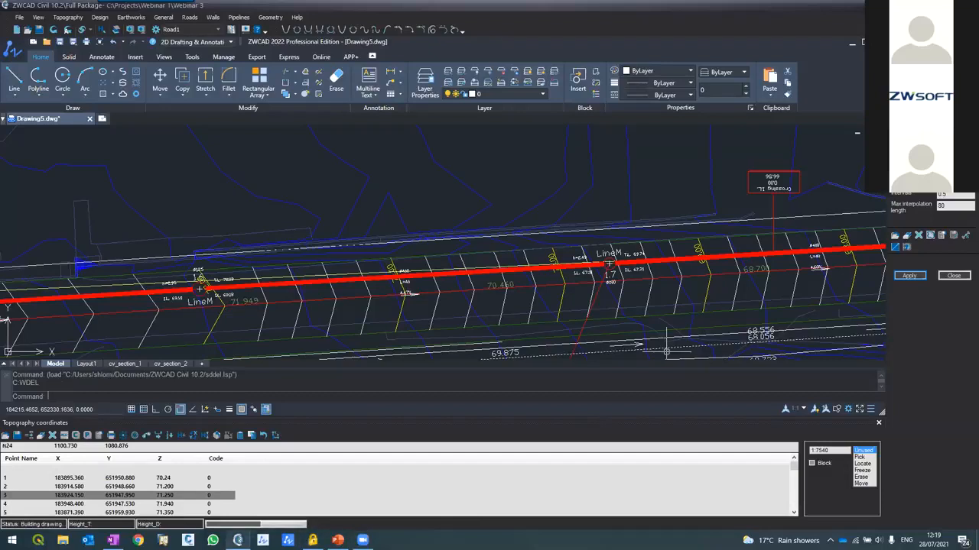
pyautogui.press('Escape')
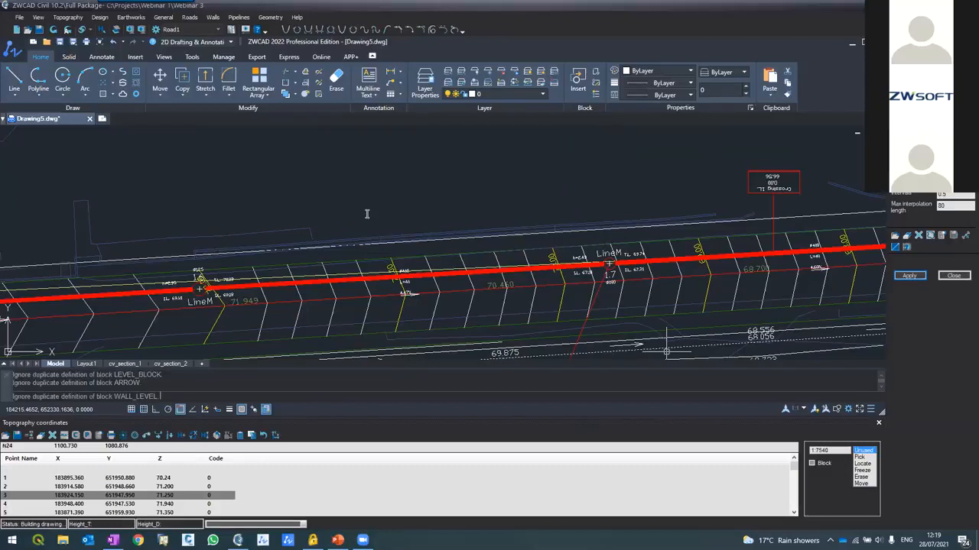
pyautogui.press('Escape')
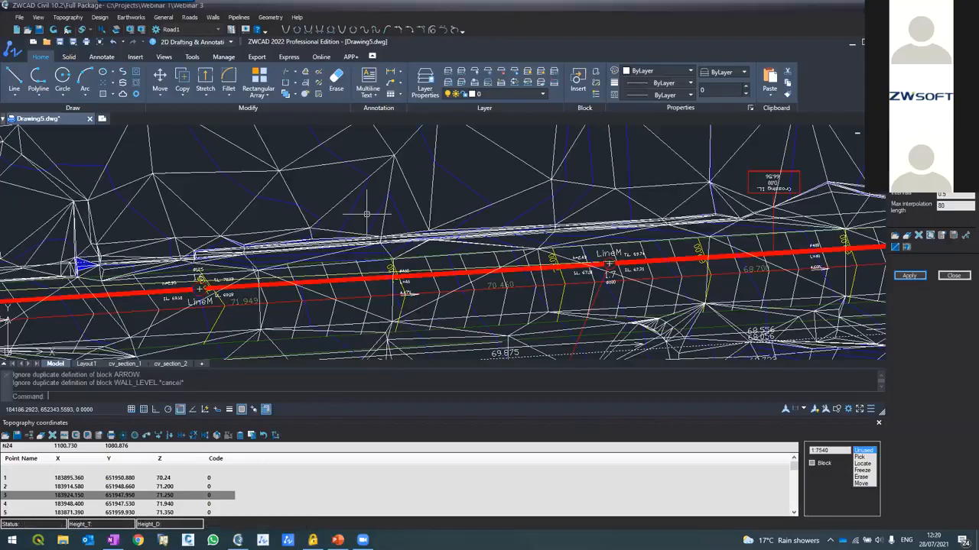
# Examine the triangulation network over the whole site, including its triangles around Road1's bend and the pipeline.
pyautogui.scroll(-5, 368, 214)
pyautogui.scroll(-5, 369, 214)
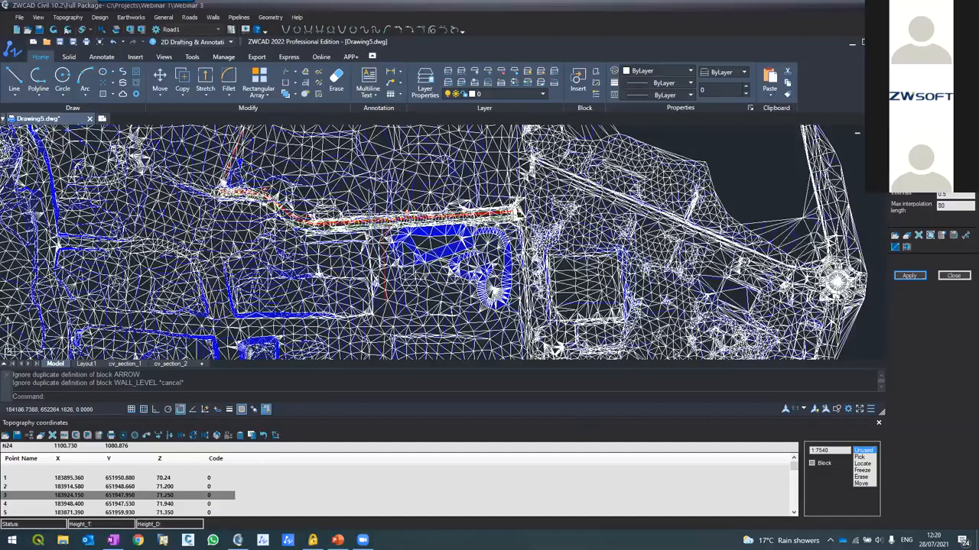
pyautogui.scroll(8, 350, 235)
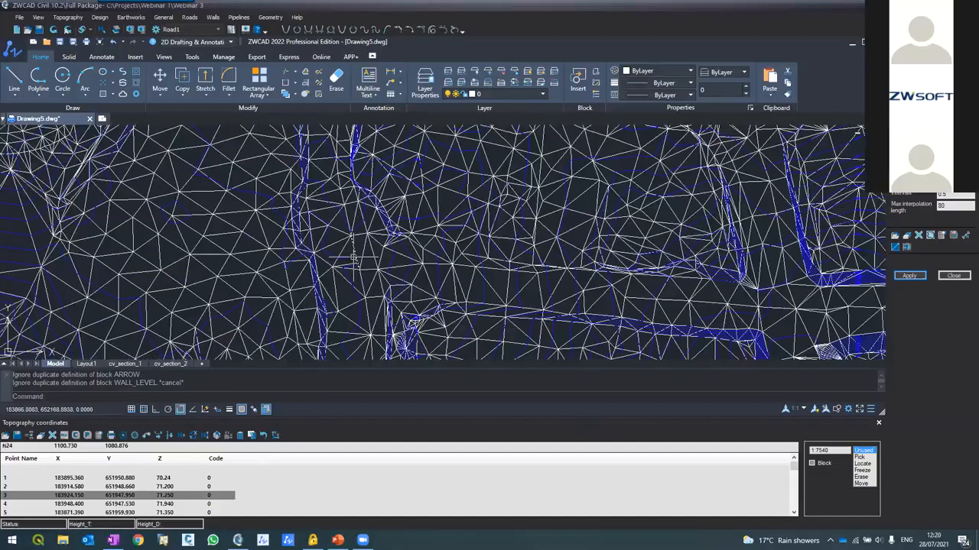
pyautogui.scroll(-2, 326, 215)
pyautogui.scroll(-5, 326, 216)
pyautogui.scroll(8, 450, 298)
pyautogui.scroll(-6, 449, 299)
pyautogui.scroll(3, 360, 229)
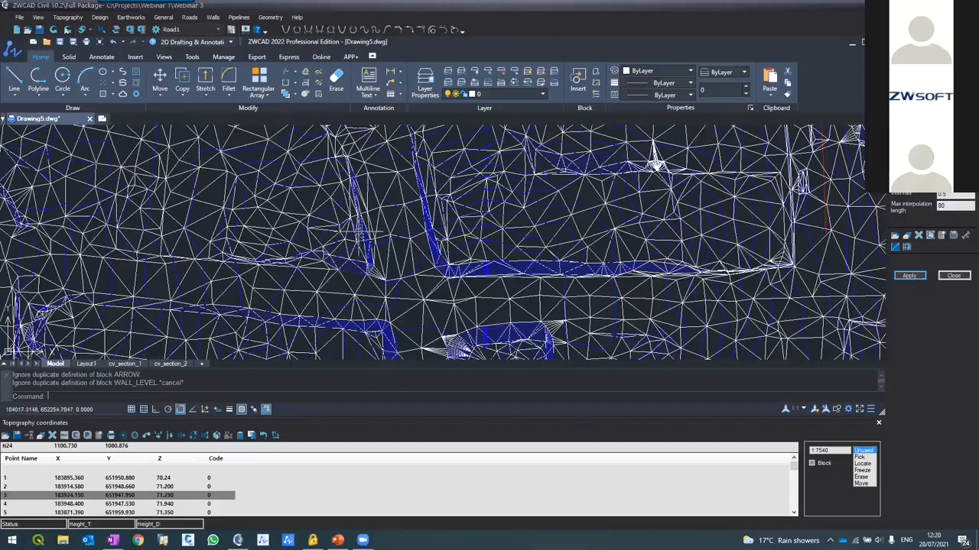
pyautogui.scroll(-3, 357, 229)
pyautogui.scroll(3, 412, 148)
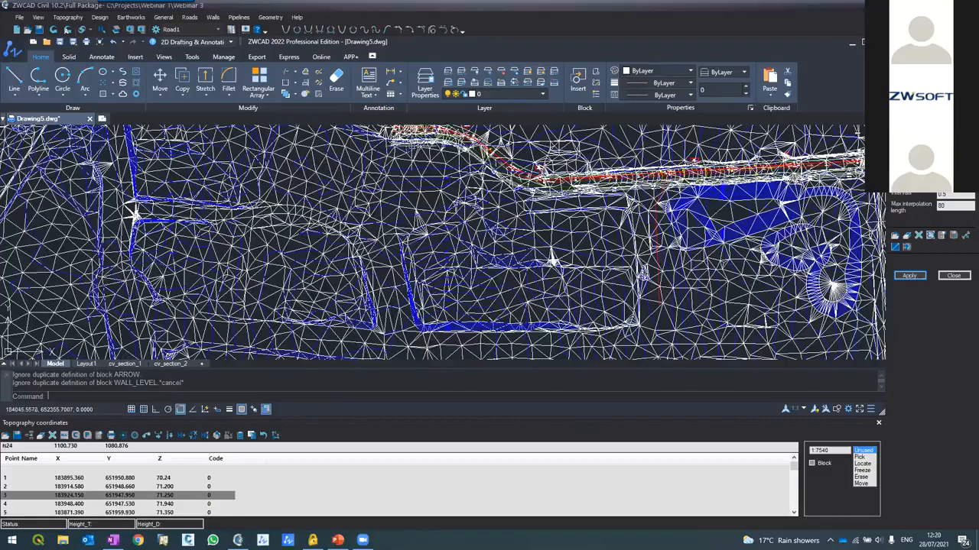
pyautogui.scroll(-3, 412, 148)
pyautogui.scroll(7, 397, 261)
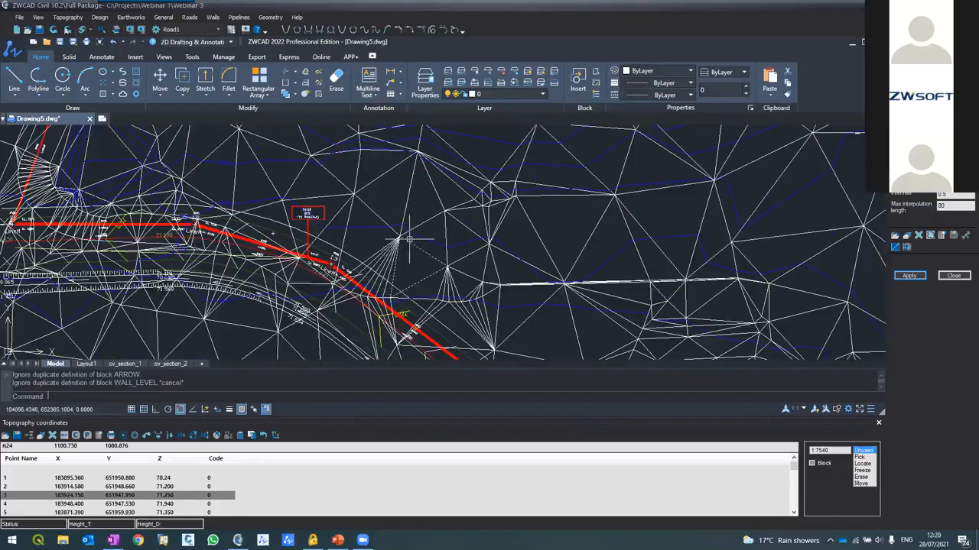
pyautogui.scroll(-3, 409, 239)
pyautogui.scroll(-4, 407, 230)
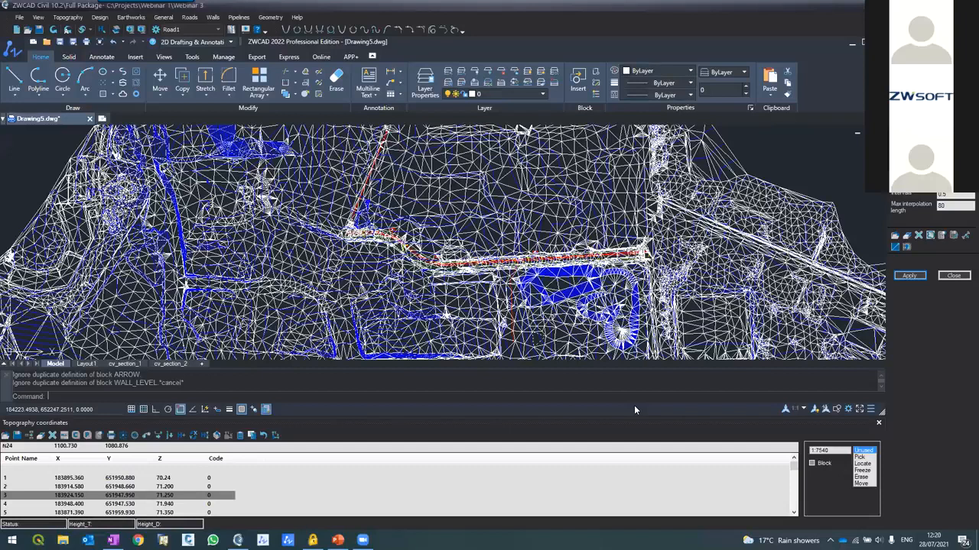
# Open the road's cross sections, browse the Templates folders for road template files, and cancel without loading one.
pyautogui.click(188, 17)
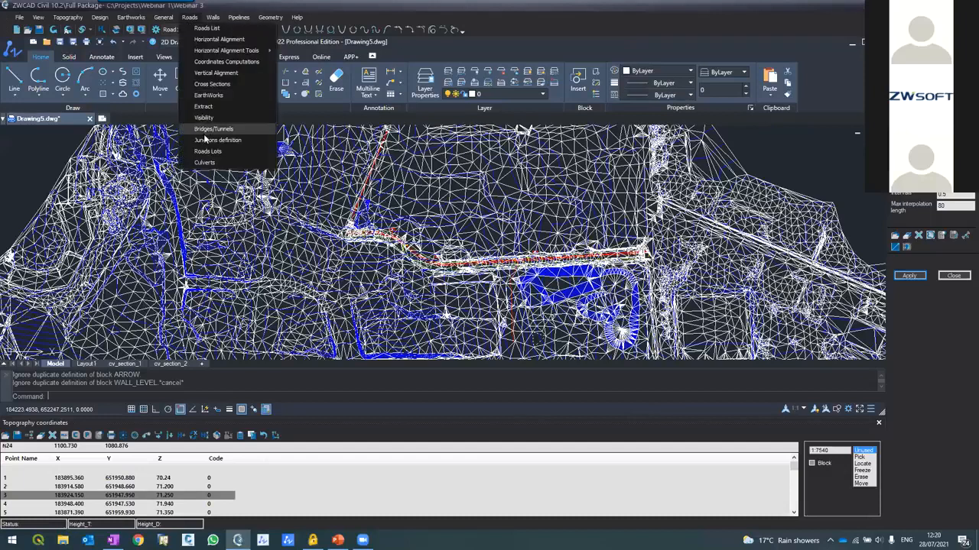
pyautogui.click(209, 84)
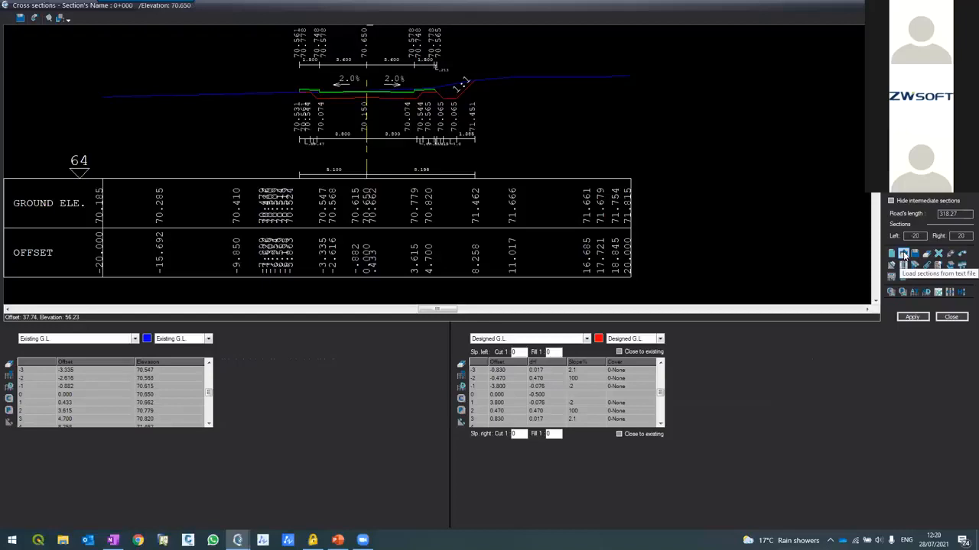
pyautogui.click(904, 256)
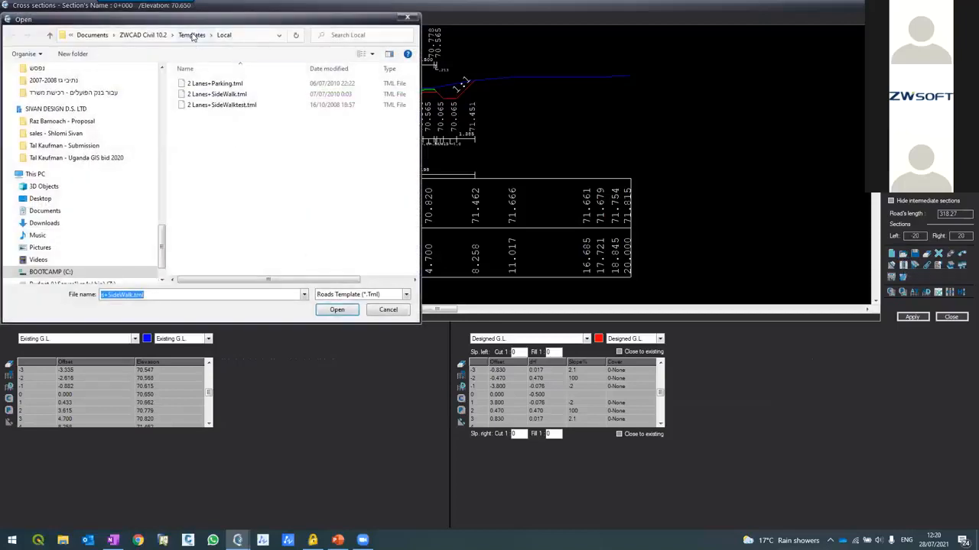
pyautogui.click(146, 35)
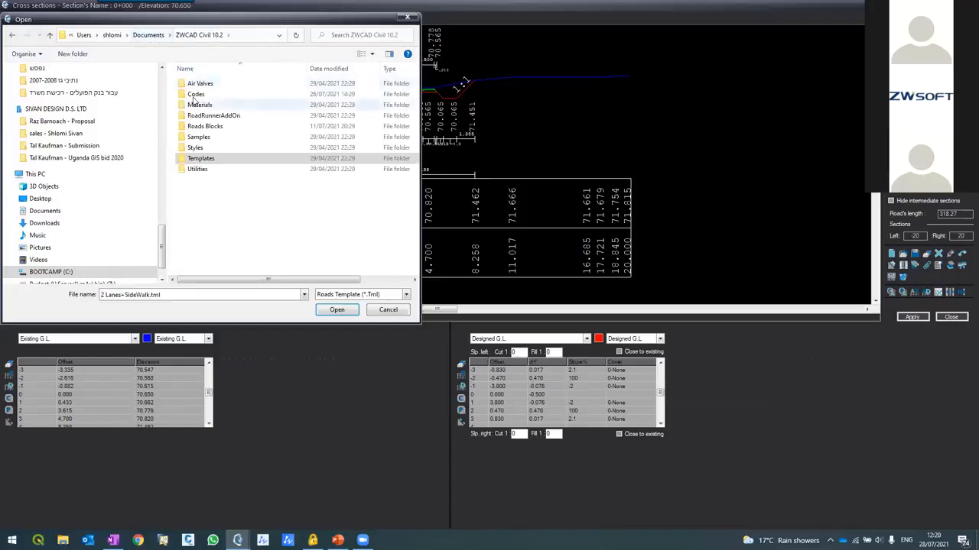
pyautogui.click(195, 160)
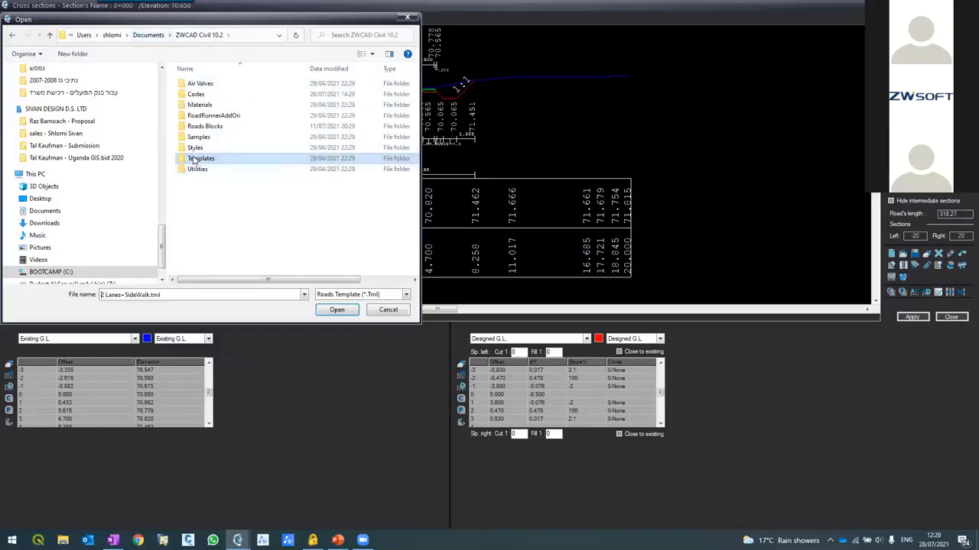
pyautogui.doubleClick(195, 159)
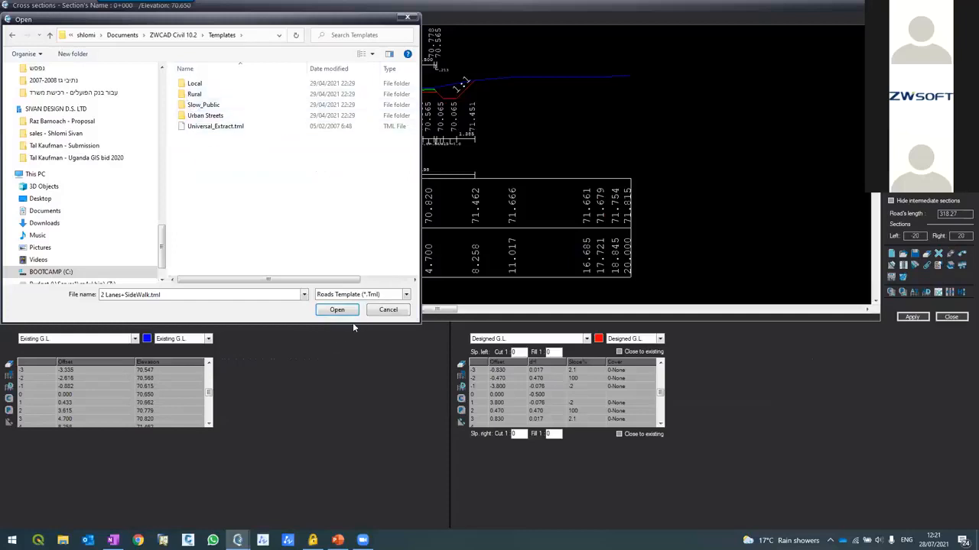
pyautogui.click(373, 311)
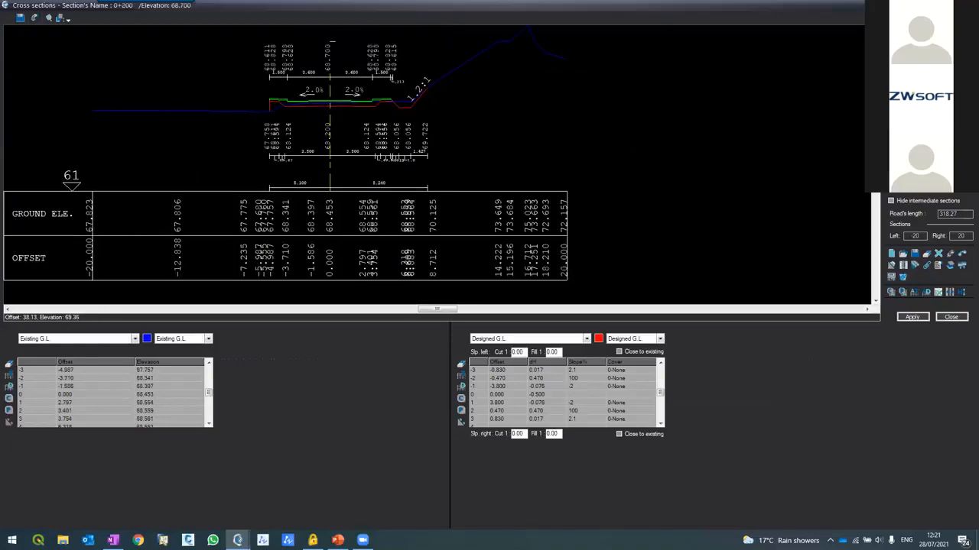
# Examine the carriageway of section 0+200 and list its Structure points instead of the Existing G.L.
pyautogui.scroll(6, 340, 119)
pyautogui.scroll(-2, 399, 197)
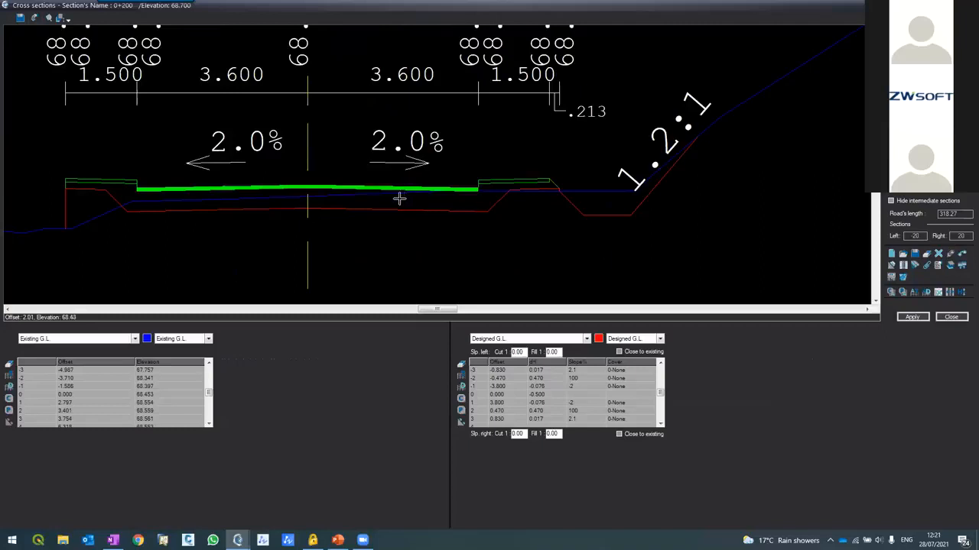
pyautogui.scroll(2, 181, 64)
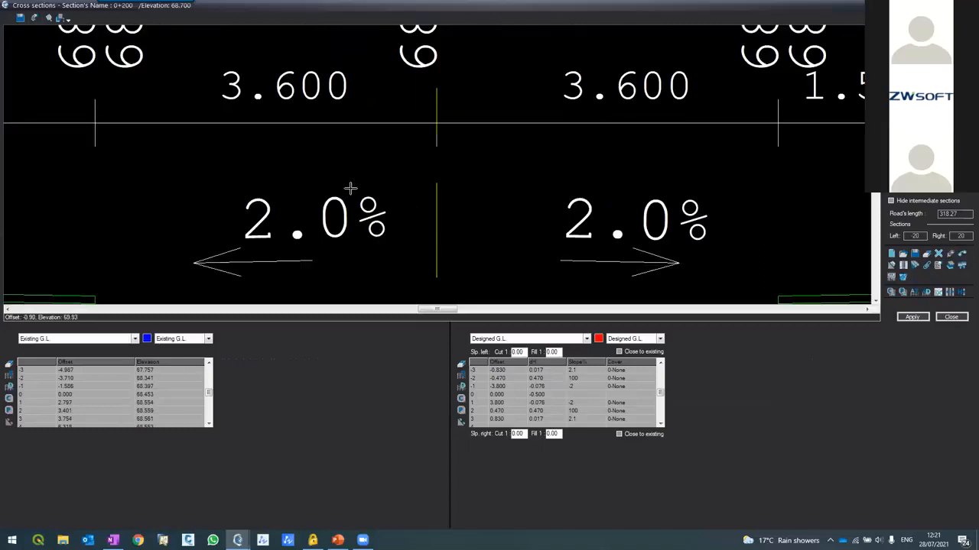
pyautogui.scroll(-2, 350, 188)
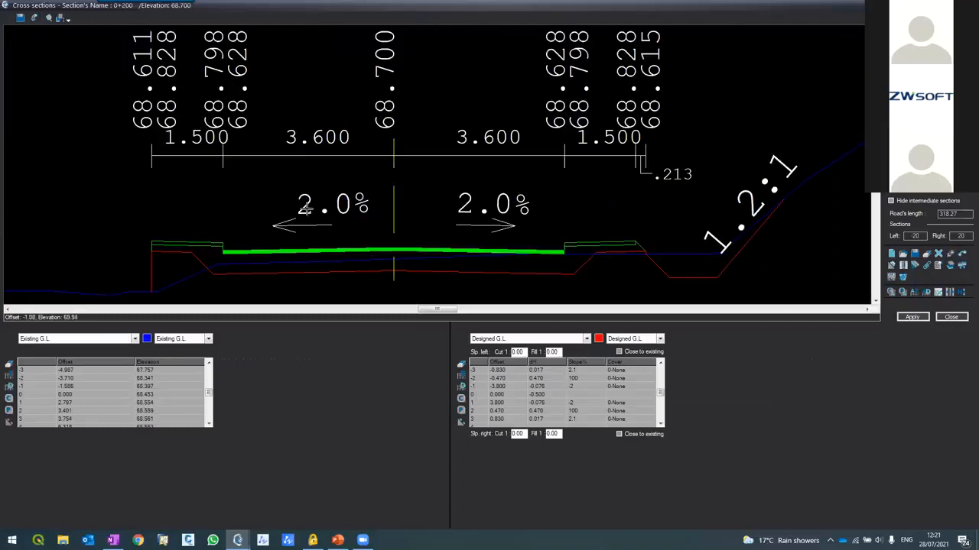
pyautogui.click(122, 339)
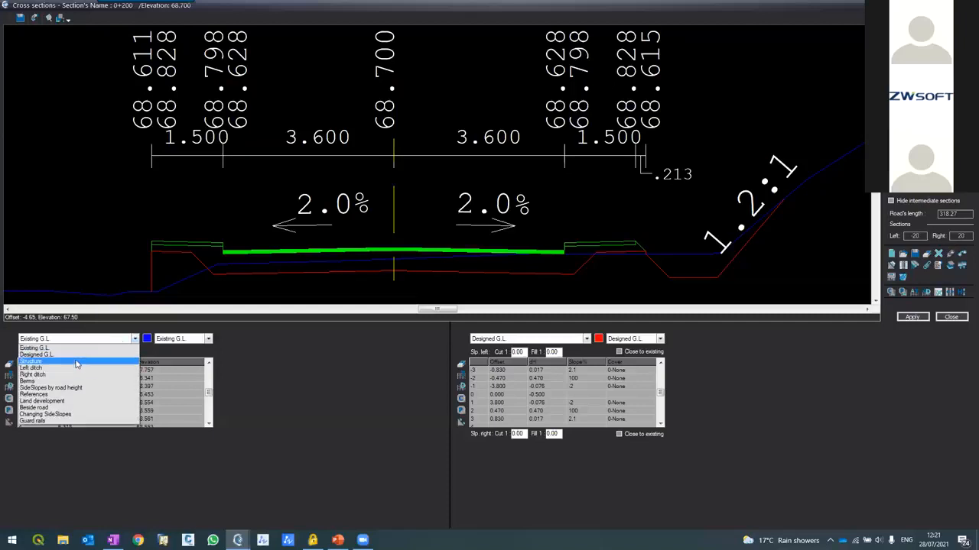
pyautogui.click(77, 362)
# Set the offset of the left asphalt lane in section 0+200's Structure to -7.200.
pyautogui.click(62, 389)
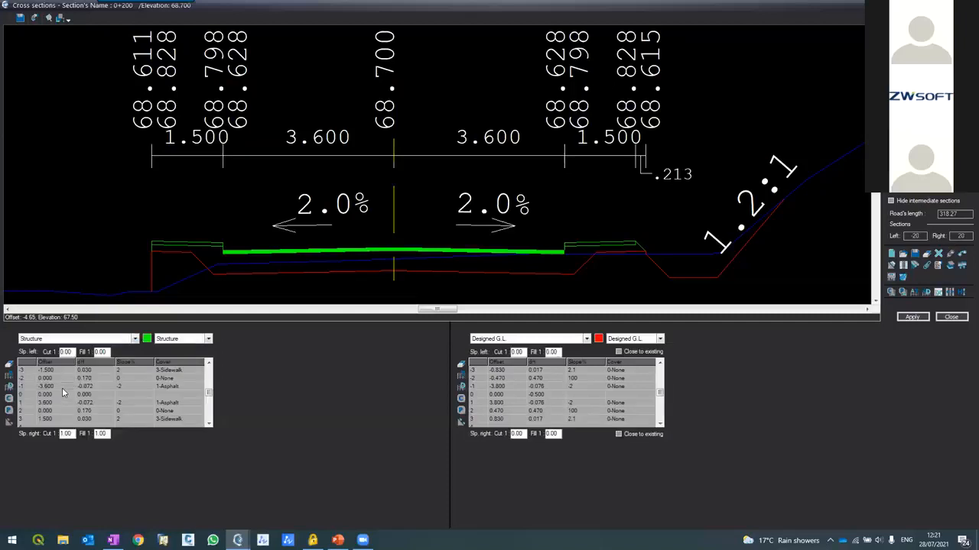
pyautogui.press('BackSpace')
pyautogui.press('BackSpace')
pyautogui.press('BackSpace')
pyautogui.press('BackSpace')
pyautogui.write('7')
pyautogui.press('Return')
# Set the matching left point of the Designed G.L. to offset -7.400 with a -2% slope and apply the changes.
pyautogui.press('Return')
pyautogui.press('BackSpace')
pyautogui.press('BackSpace')
pyautogui.press('BackSpace')
pyautogui.write('7.4')
pyautogui.press('Return')
pyautogui.click(576, 385)
pyautogui.write('-2')
pyautogui.press('Return')
pyautogui.click(906, 318)
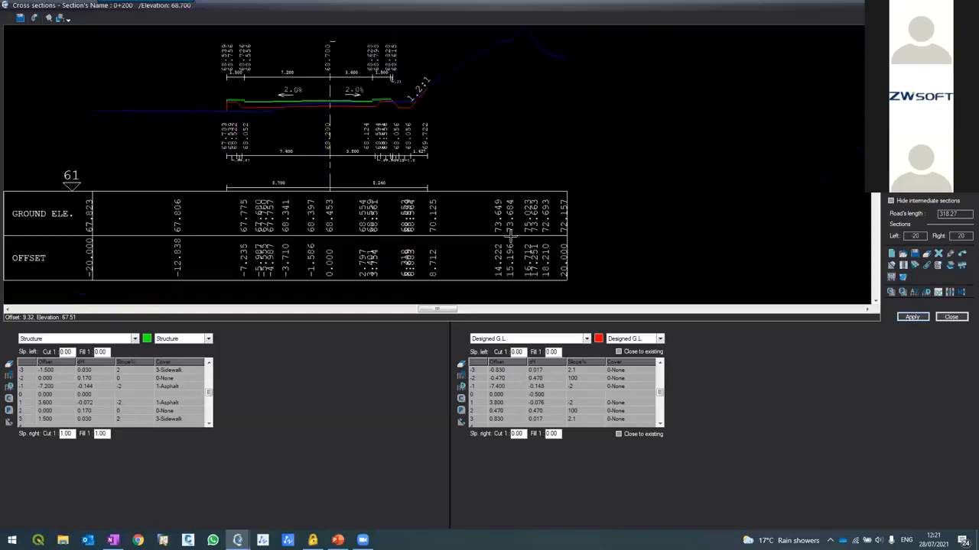
# Check the widened left lane and send section 0+200's Structure data to sections 0+225 through 0+318.
pyautogui.scroll(4, 254, 81)
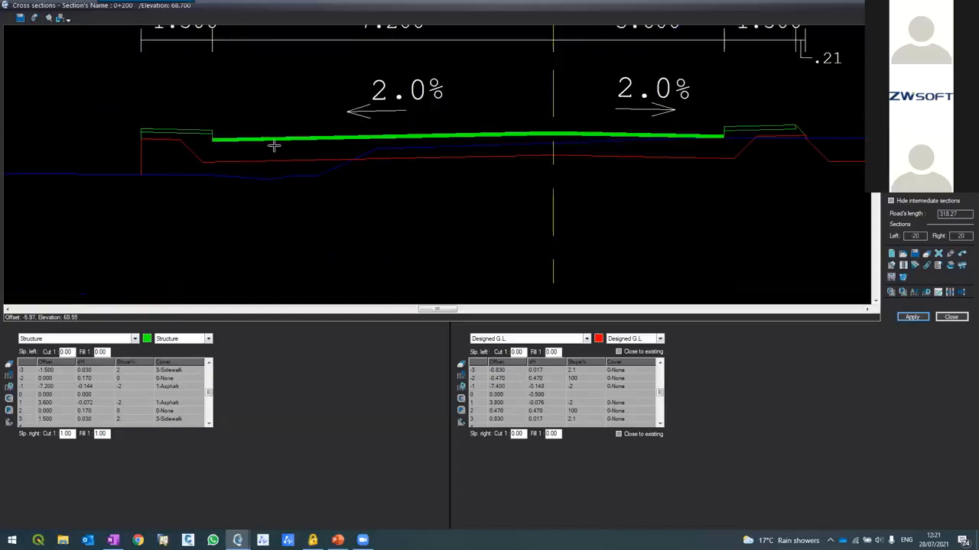
pyautogui.scroll(-3, 283, 104)
pyautogui.scroll(3, 310, 76)
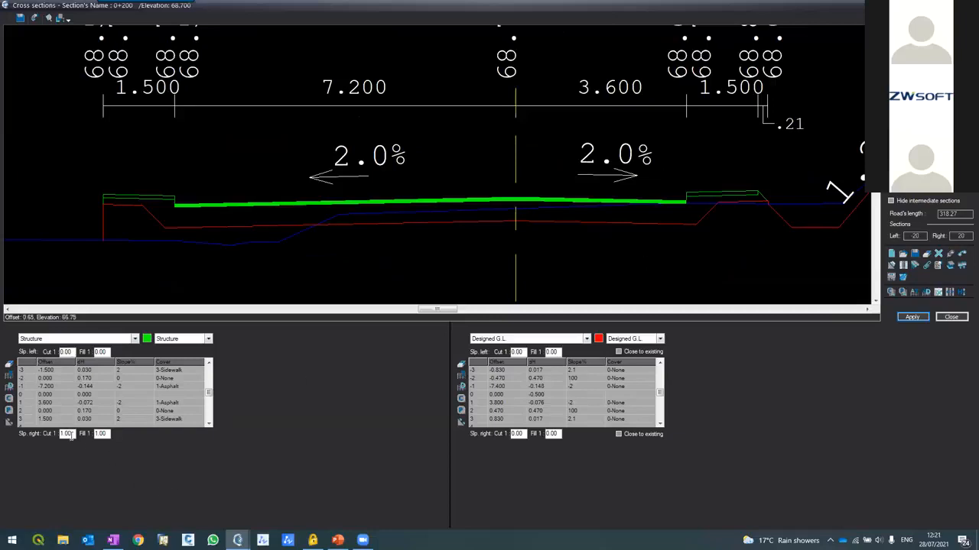
pyautogui.rightClick(31, 390)
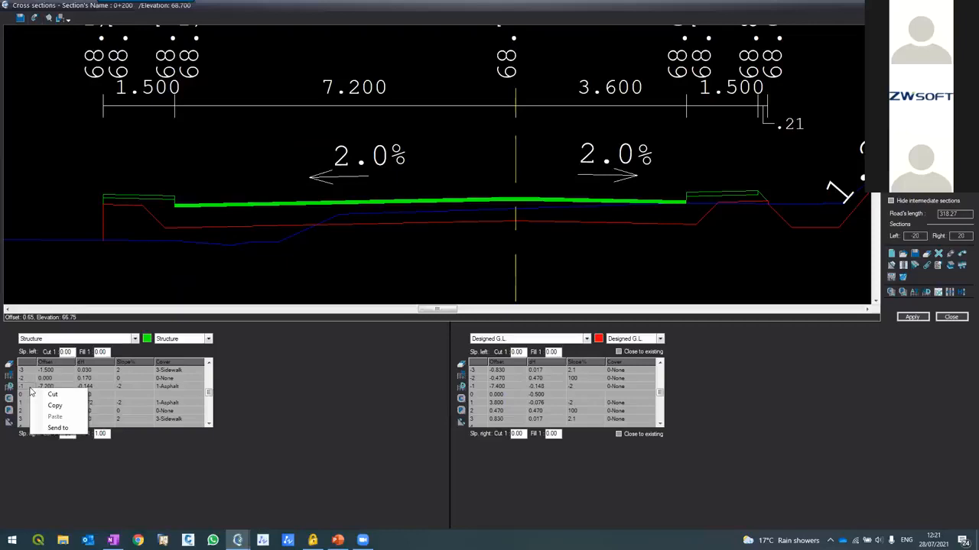
pyautogui.click(49, 429)
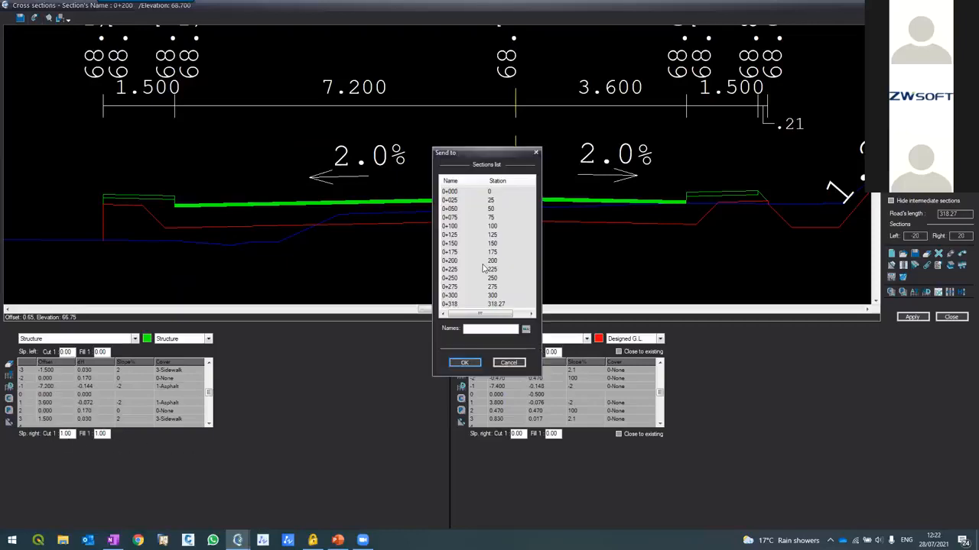
pyautogui.click(484, 269)
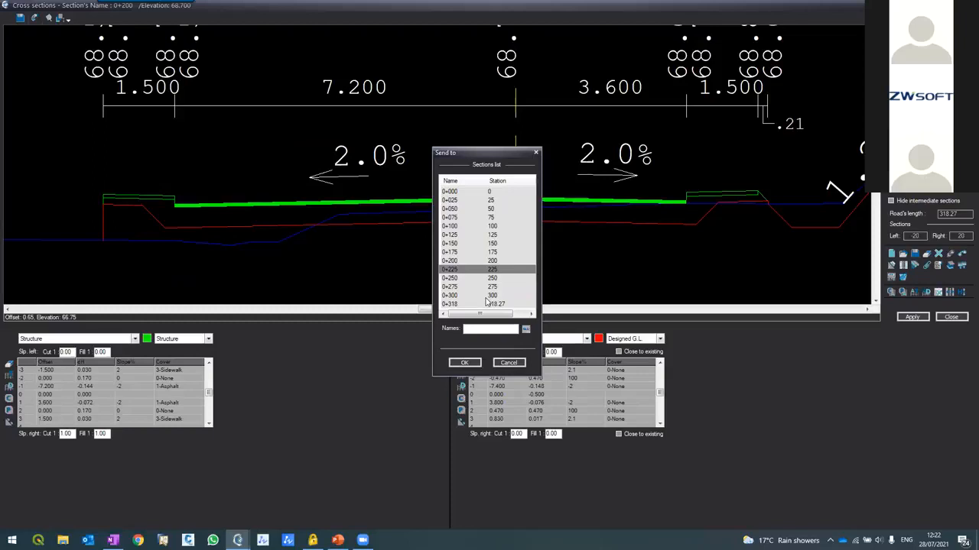
pyautogui.keyDown('shift'); pyautogui.click(485, 304); pyautogui.keyUp('shift')
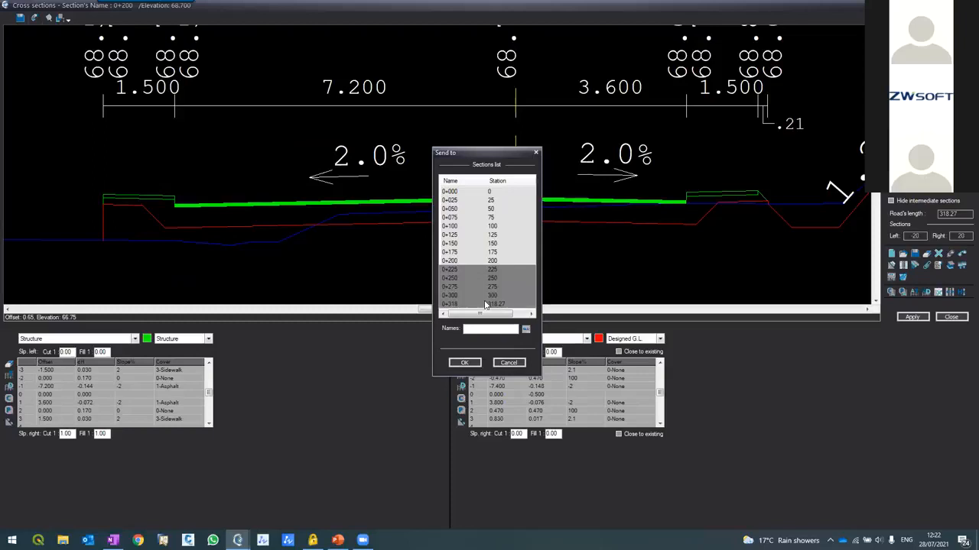
pyautogui.click(465, 363)
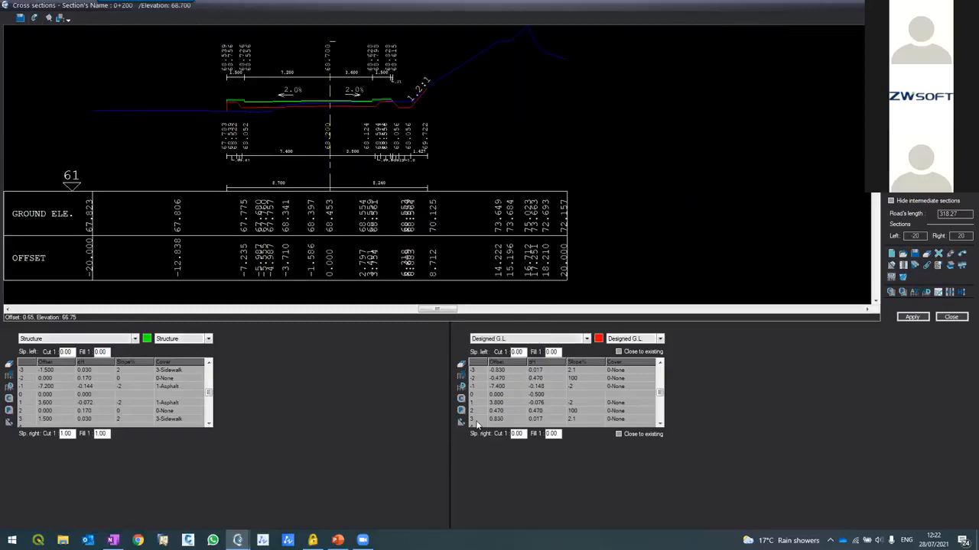
# Send section 0+200's Designed G.L. data to sections 0+200 through 0+318 and update the cross sections.
pyautogui.rightClick(475, 402)
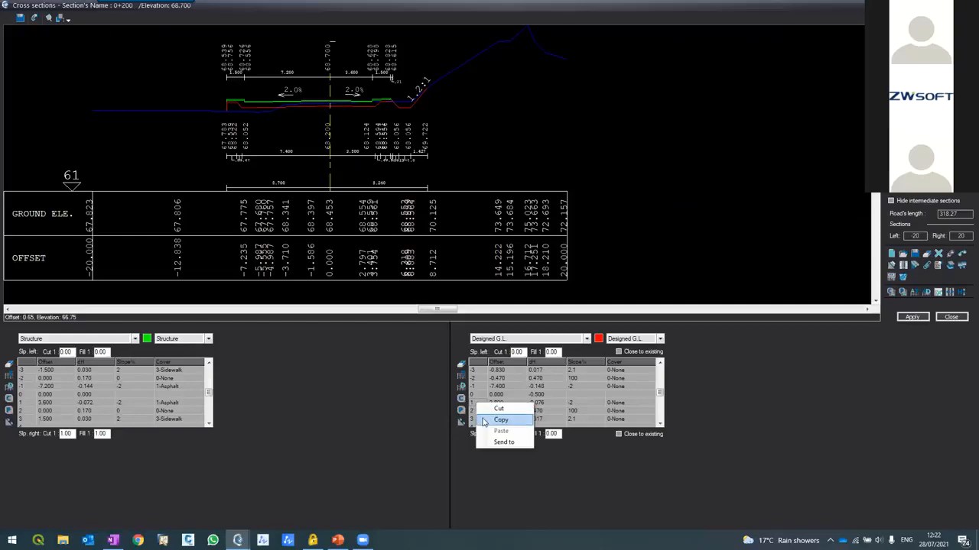
pyautogui.click(501, 442)
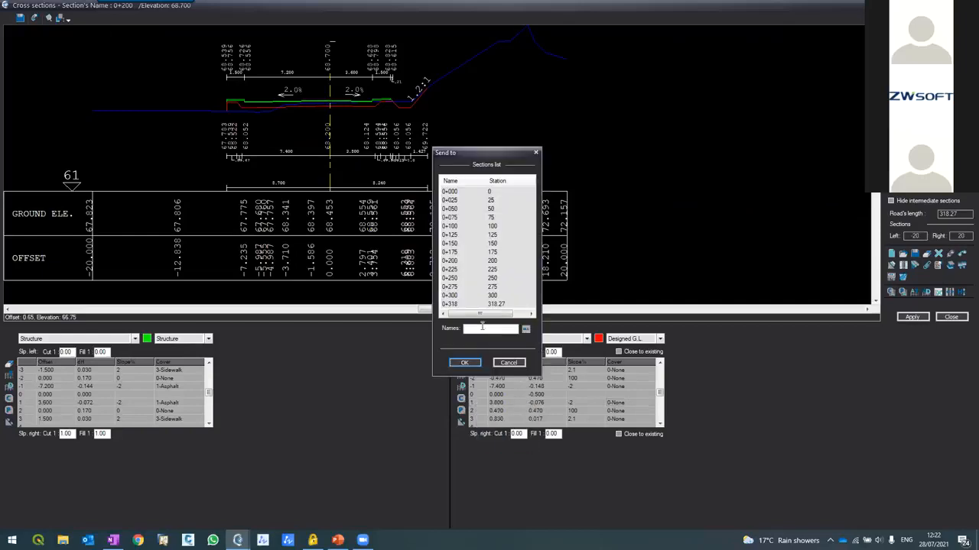
pyautogui.click(452, 262)
pyautogui.keyDown('shift'); pyautogui.click(475, 304); pyautogui.keyUp('shift')
pyautogui.click(464, 363)
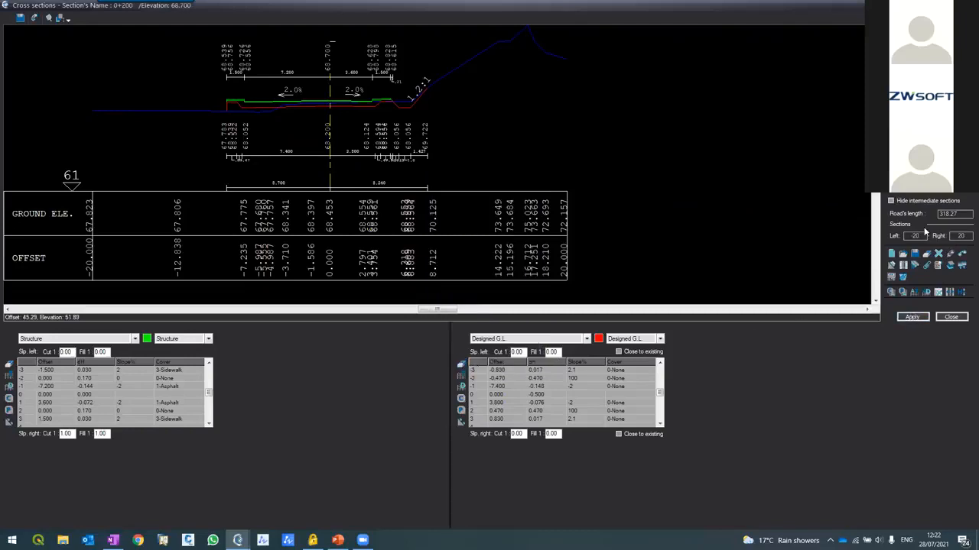
pyautogui.click(903, 265)
pyautogui.click(466, 288)
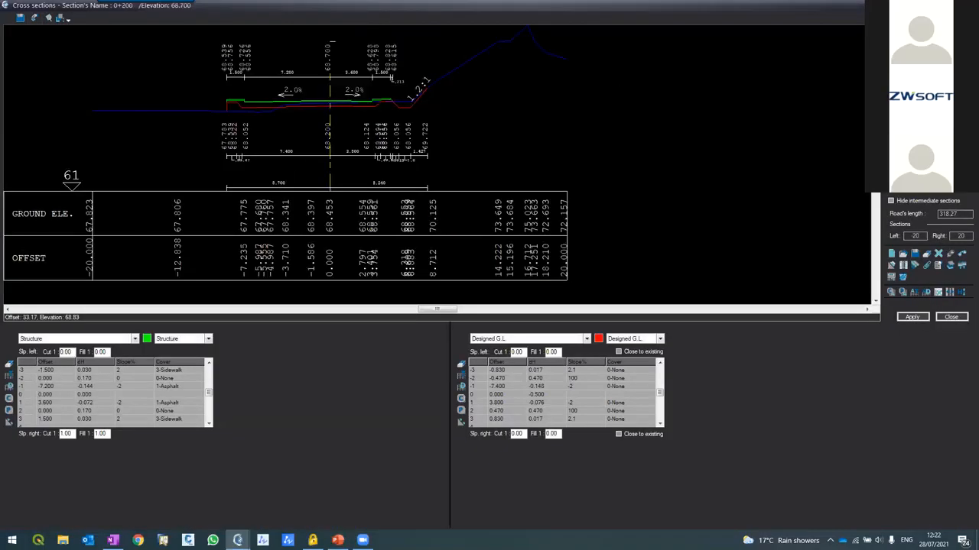
# Check whether the sections from 0+225 onward match the widened Structure and Designed G.L. of section 0+200.
pyautogui.press('pagedown')
pyautogui.press('pagedown')
pyautogui.press('pagedown')
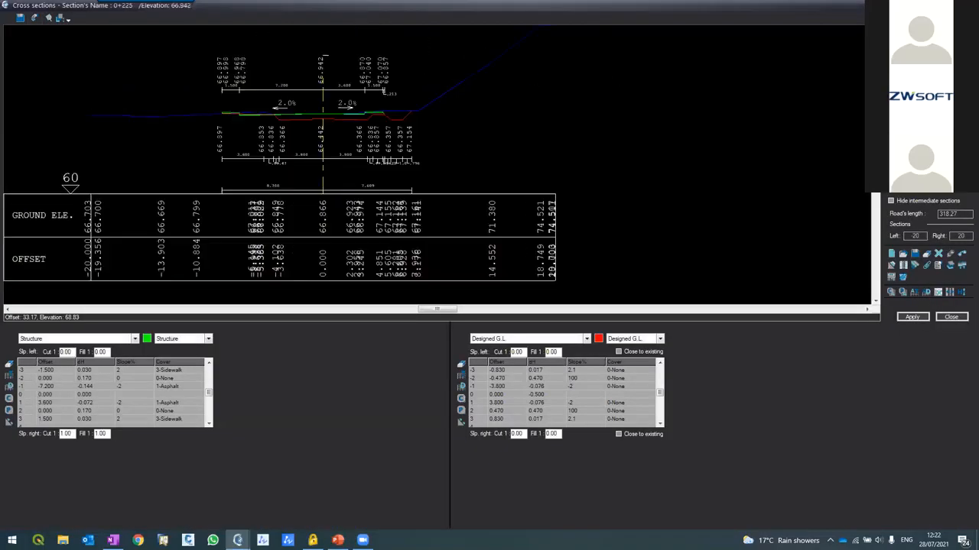
pyautogui.press('pagedown')
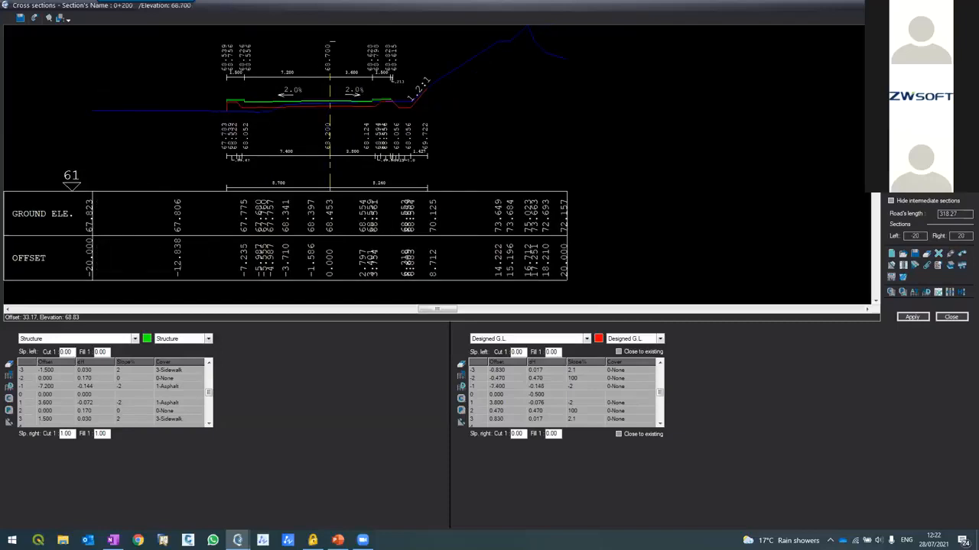
# Send section 0+200's Designed G.L. data to sections 0+225 through 0+318 and redraw the road layout in the drawing.
pyautogui.rightClick(474, 388)
pyautogui.click(487, 425)
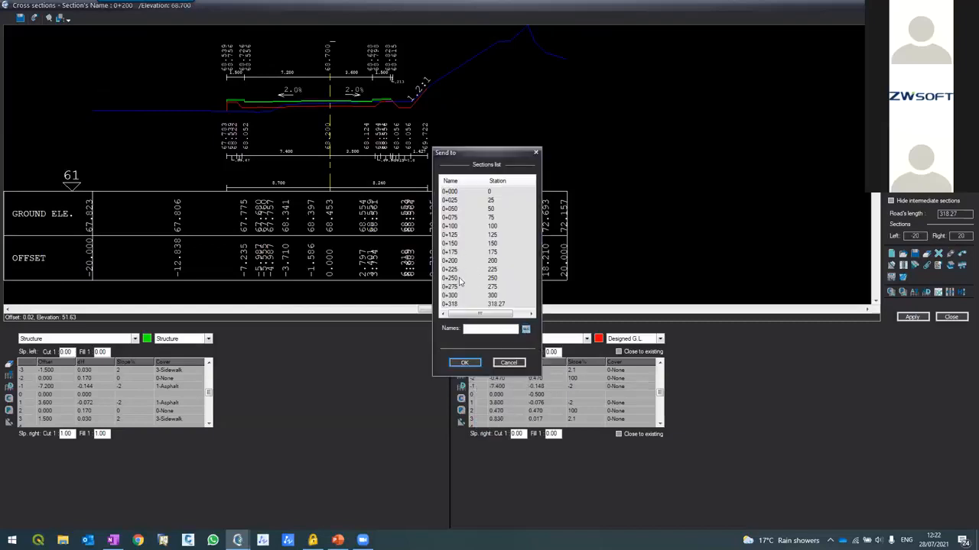
pyautogui.click(457, 270)
pyautogui.keyDown('shift'); pyautogui.click(457, 304); pyautogui.keyUp('shift')
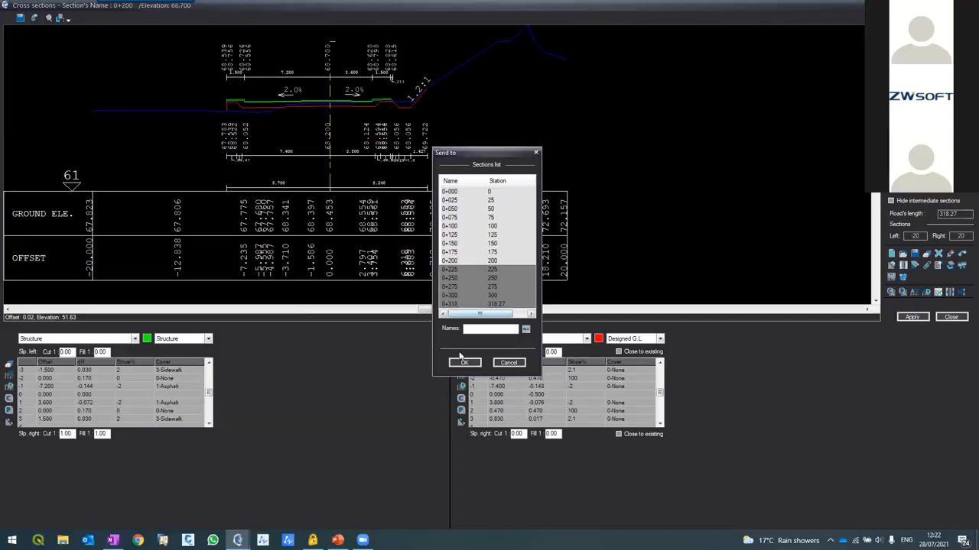
pyautogui.click(462, 363)
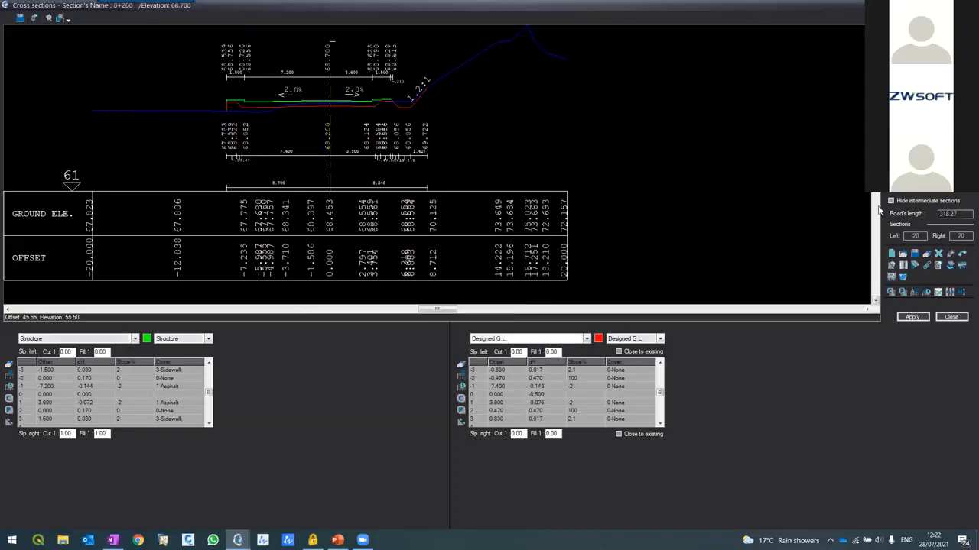
pyautogui.click(902, 268)
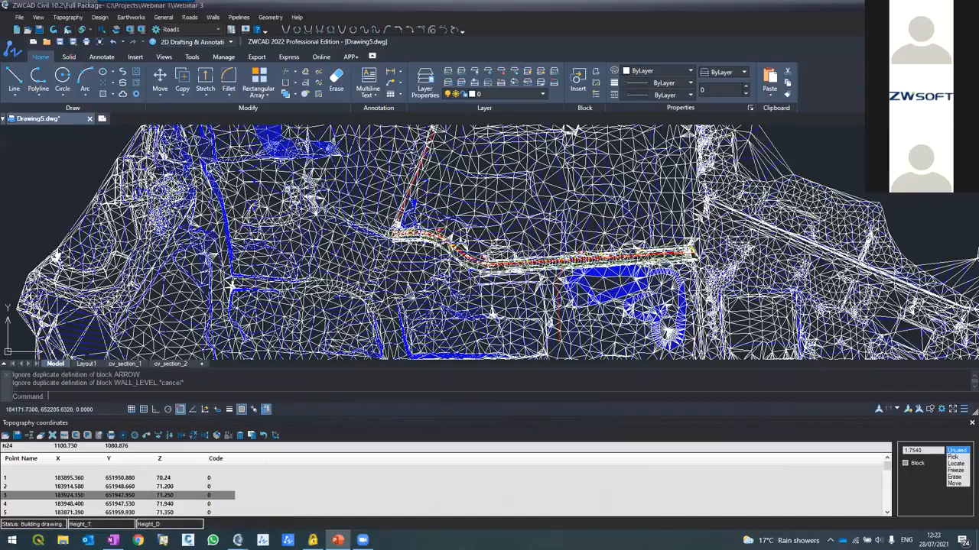
# Freeze the triangulation layer by picking a triangle line near Road1.
pyautogui.scroll(4, 515, 257)
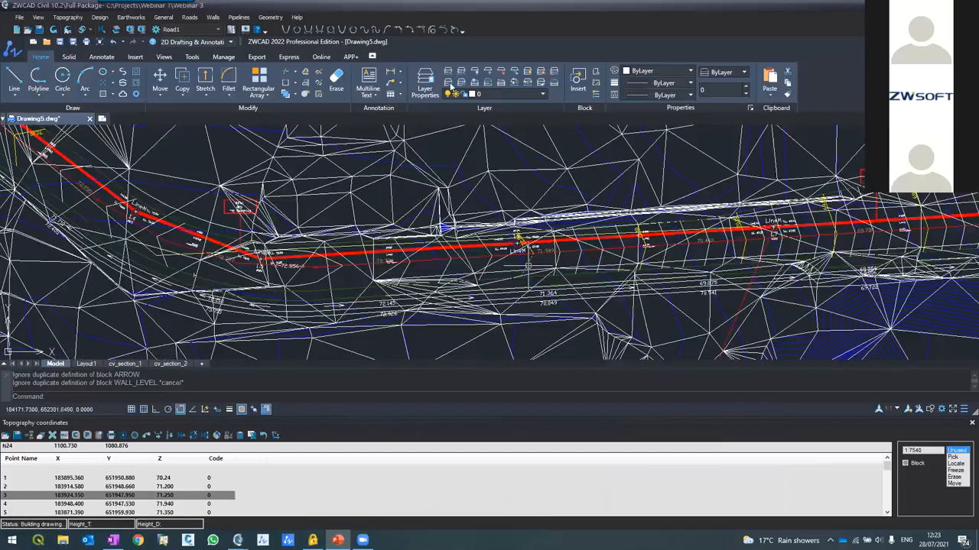
pyautogui.click(487, 76)
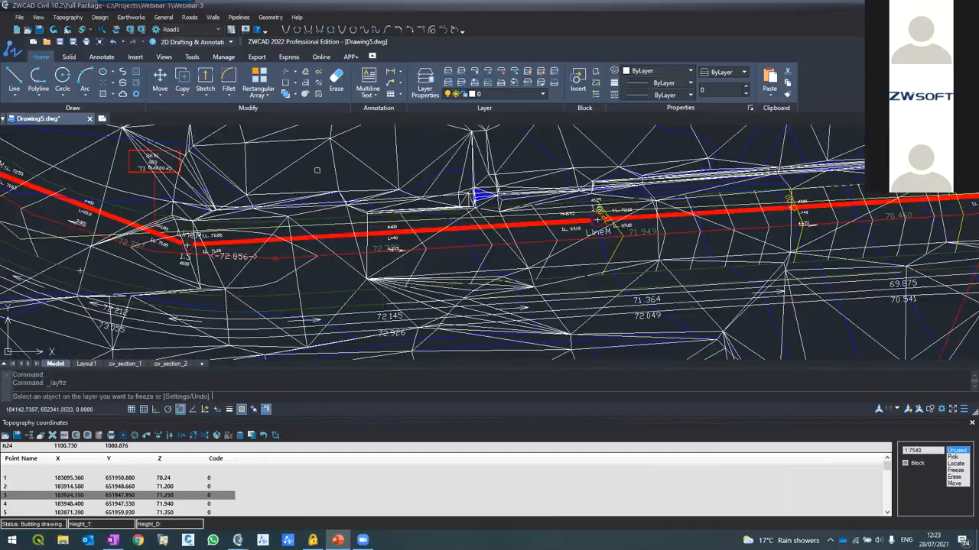
pyautogui.click(335, 174)
pyautogui.scroll(-5, 265, 174)
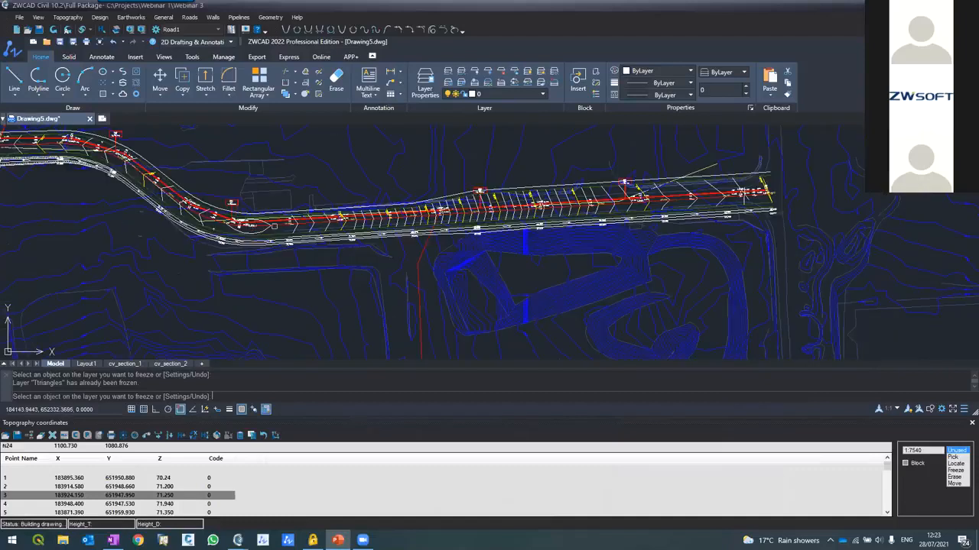
pyautogui.scroll(1, 274, 226)
pyautogui.scroll(1, 358, 227)
pyautogui.scroll(2, 358, 226)
pyautogui.press('Escape')
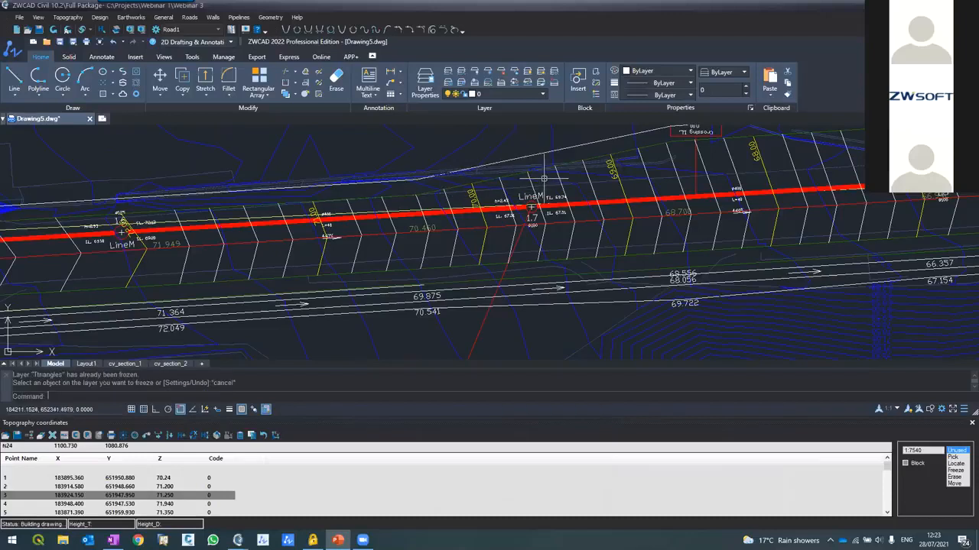
# Select the road's upper edge line on layer LAYOUT1 and examine the widening along Road1 in plan.
pyautogui.click(659, 146)
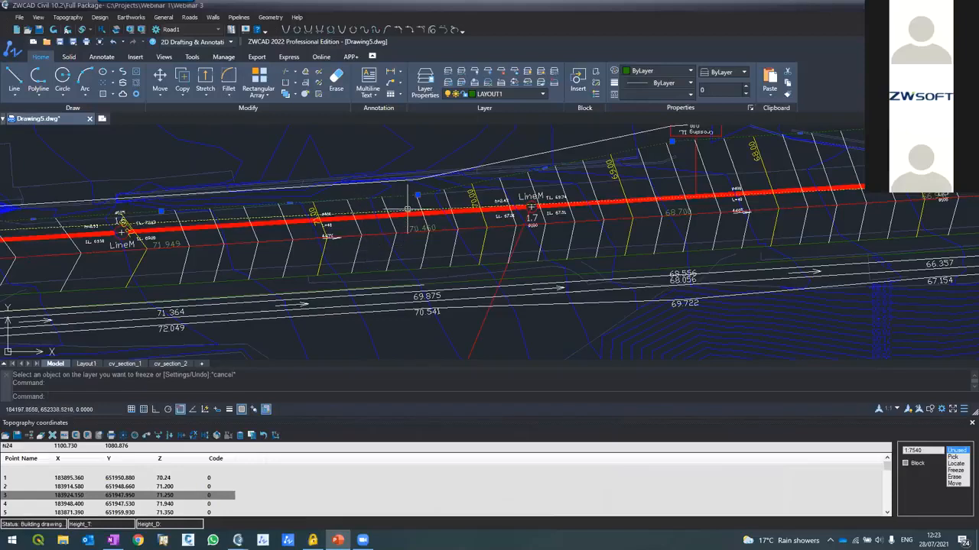
pyautogui.scroll(-2, 481, 167)
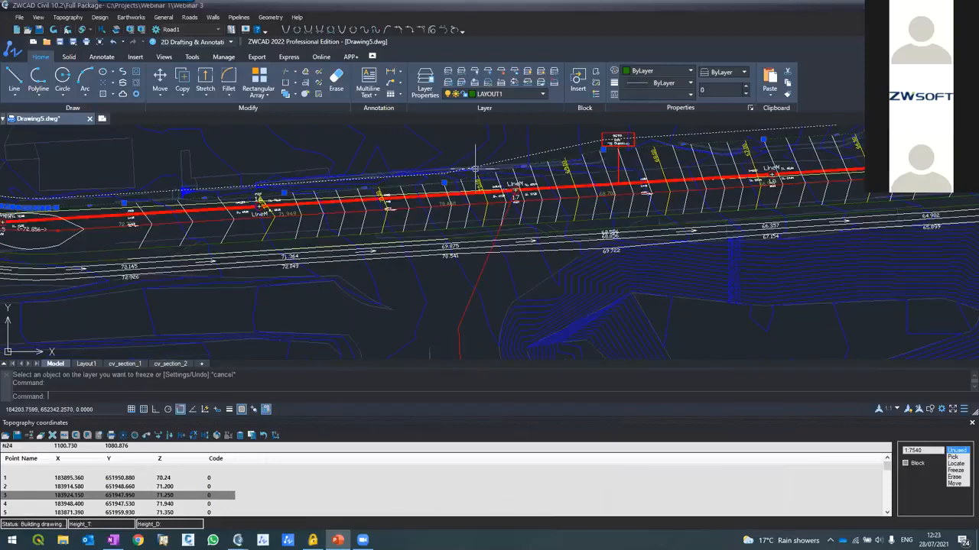
pyautogui.scroll(-3, 475, 168)
pyautogui.scroll(5, 557, 164)
pyautogui.scroll(-3, 557, 164)
pyautogui.scroll(3, 633, 166)
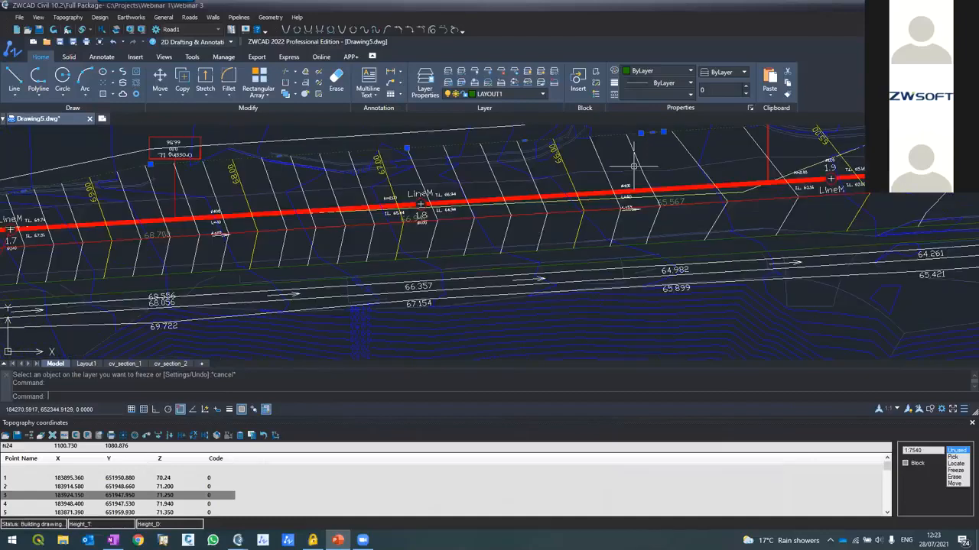
pyautogui.scroll(-3, 634, 166)
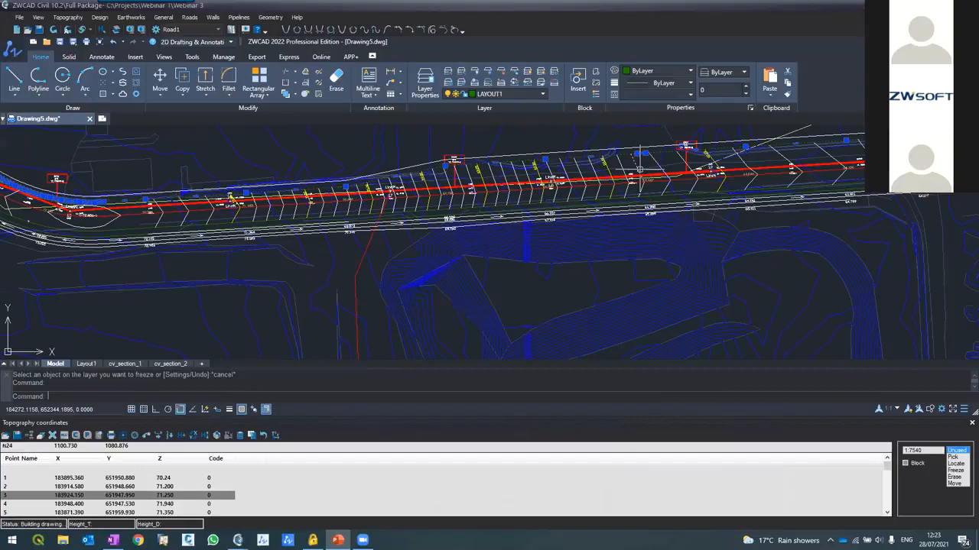
pyautogui.scroll(2, 345, 208)
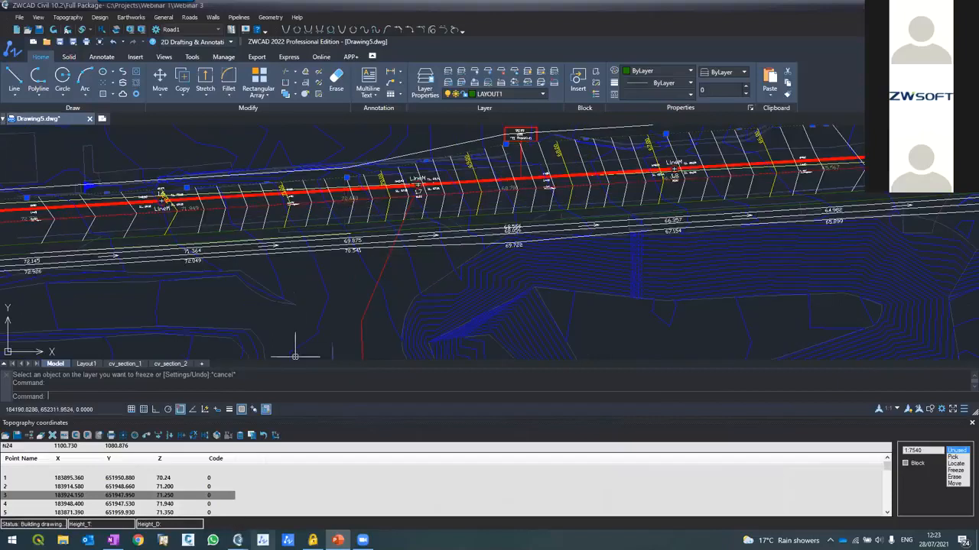
# Switch to the Cross sections window and check the widened left lane in sections 0+250 and 0+275.
pyautogui.moveTo(237, 539)
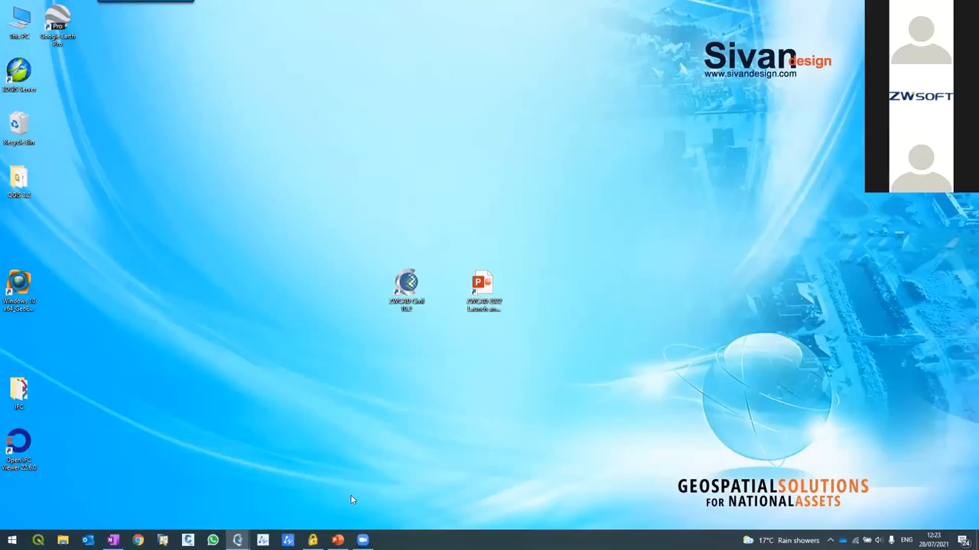
pyautogui.moveTo(238, 541)
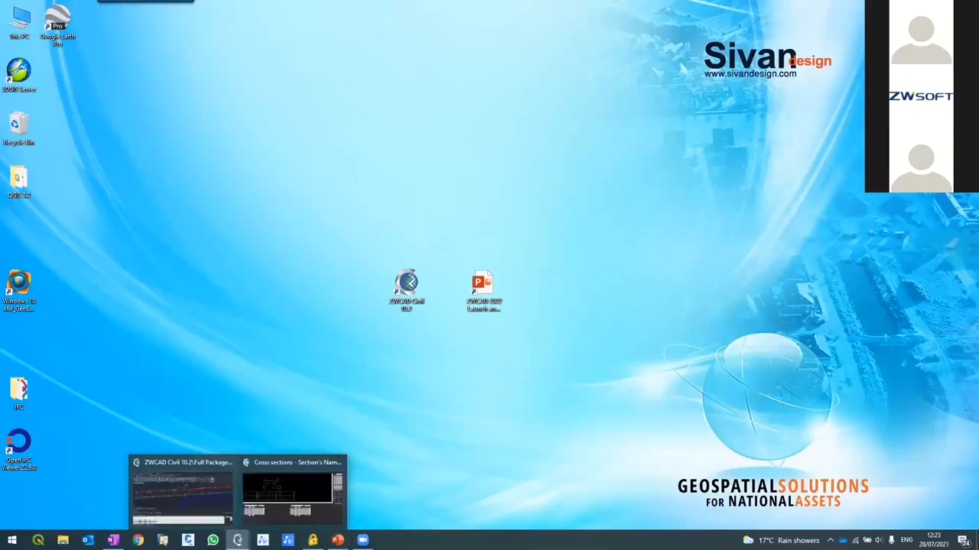
pyautogui.click(299, 501)
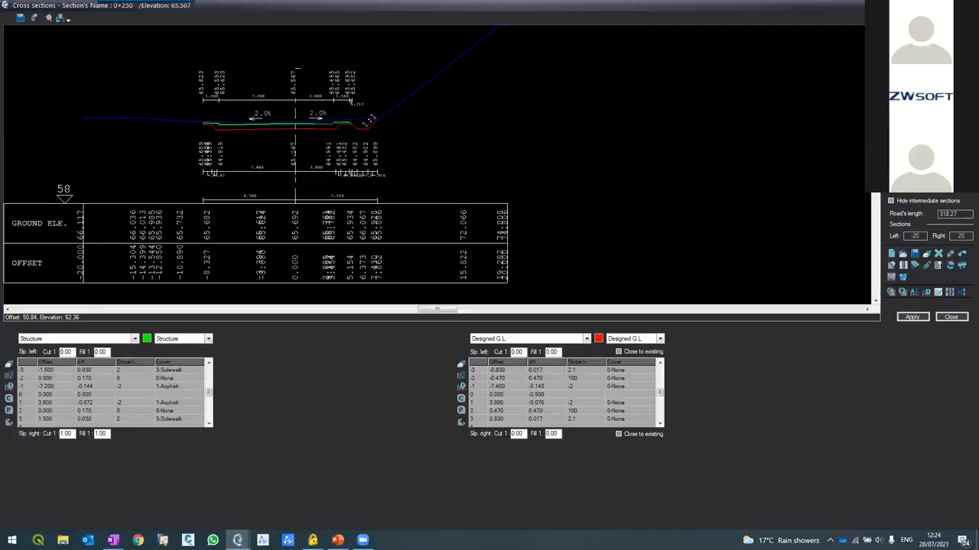
pyautogui.press('pageup')
pyautogui.press('pagedown')
pyautogui.press('pagedown')
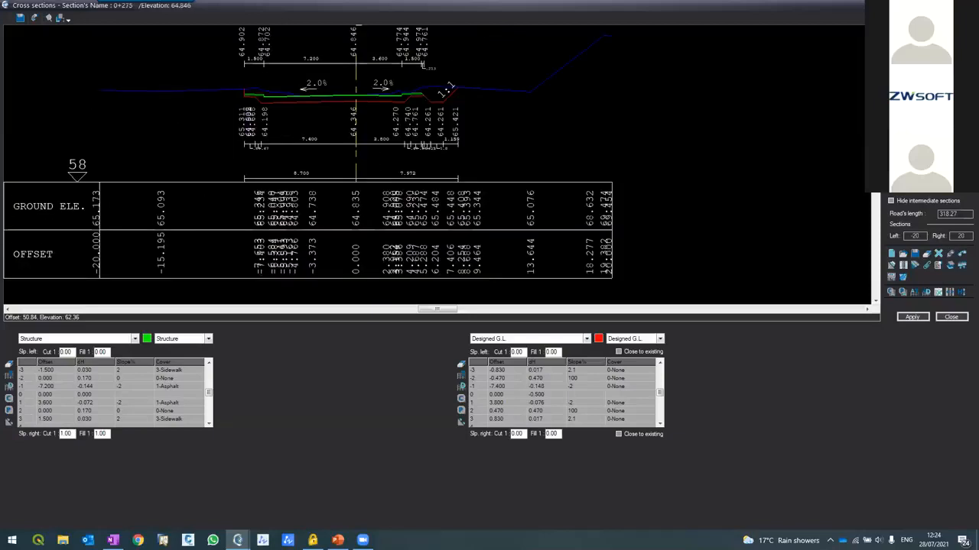
# Switch back to the drawing, examine where the road widening starts in plan, and clear the edge line selection.
pyautogui.press('super+d')
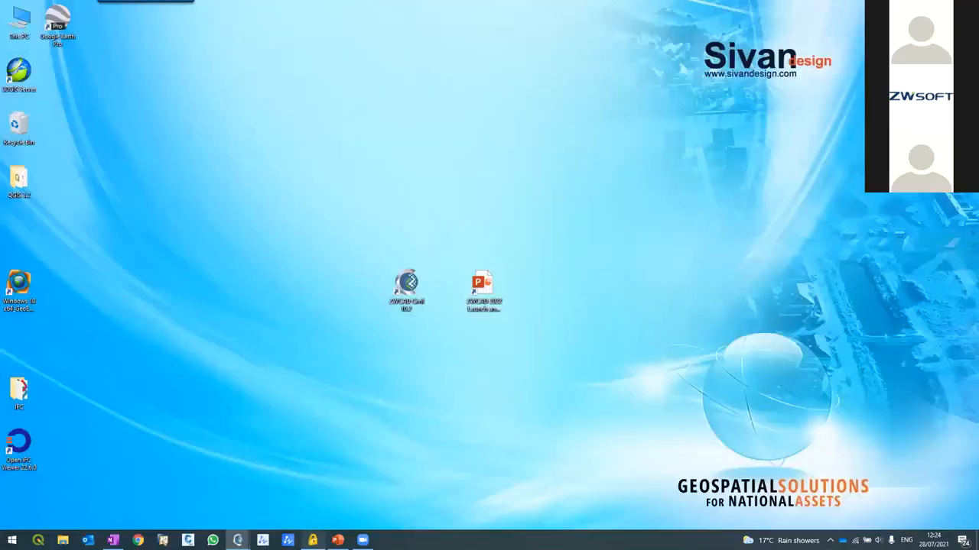
pyautogui.moveTo(237, 540)
pyautogui.click(258, 457)
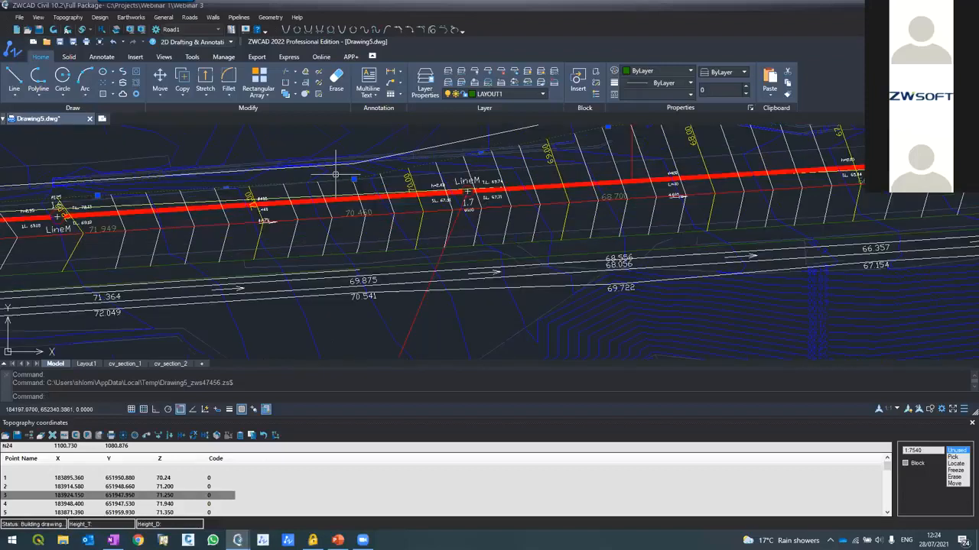
pyautogui.scroll(3, 335, 175)
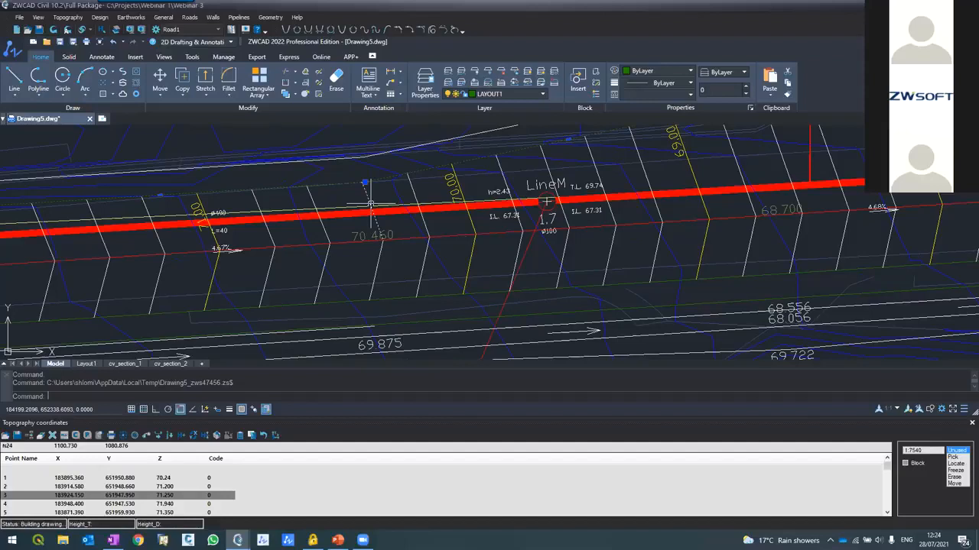
pyautogui.scroll(-2, 370, 203)
pyautogui.press('Escape')
pyautogui.press('Escape')
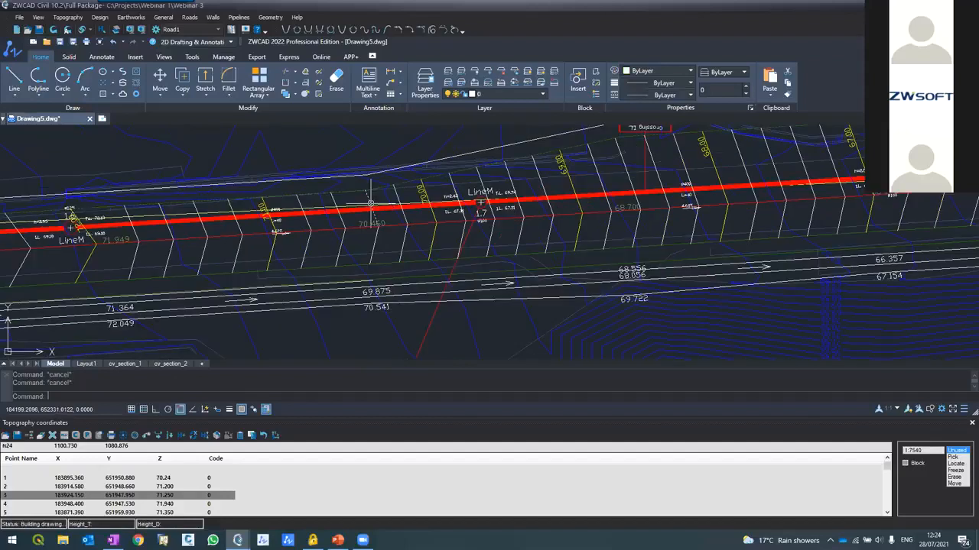